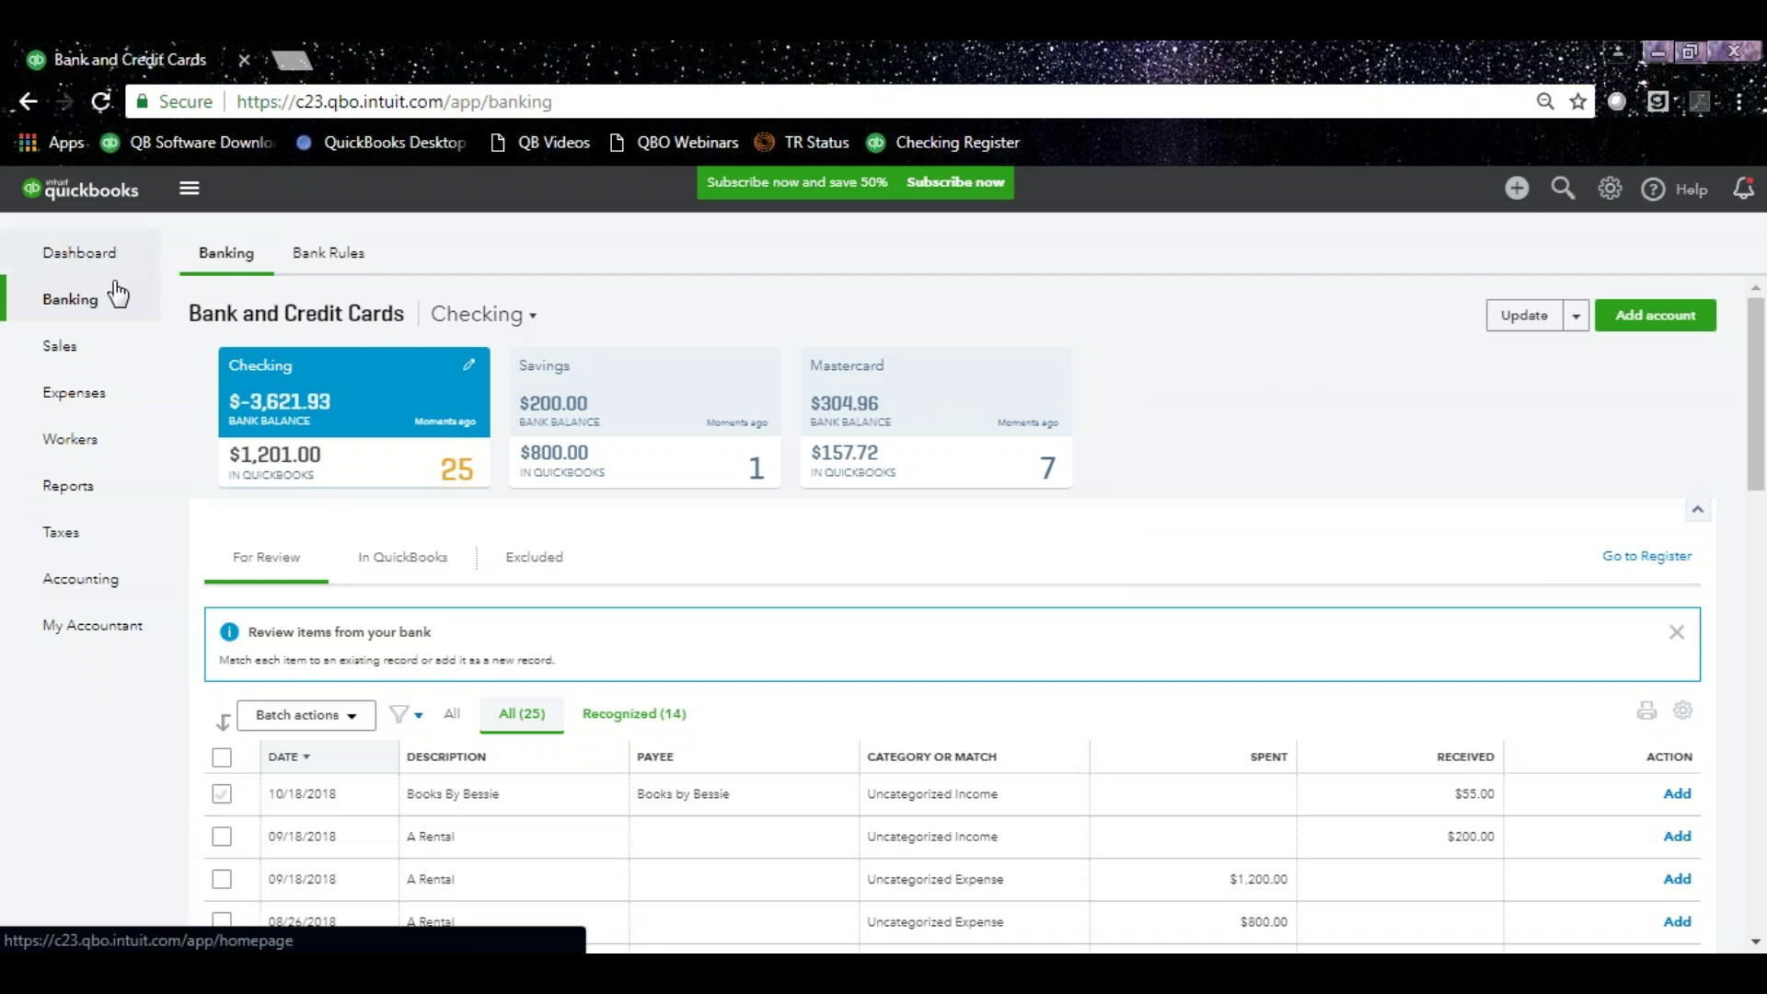
Open Reports in its own browser window and snap the Banking window to the left half.
right_click(88, 482)
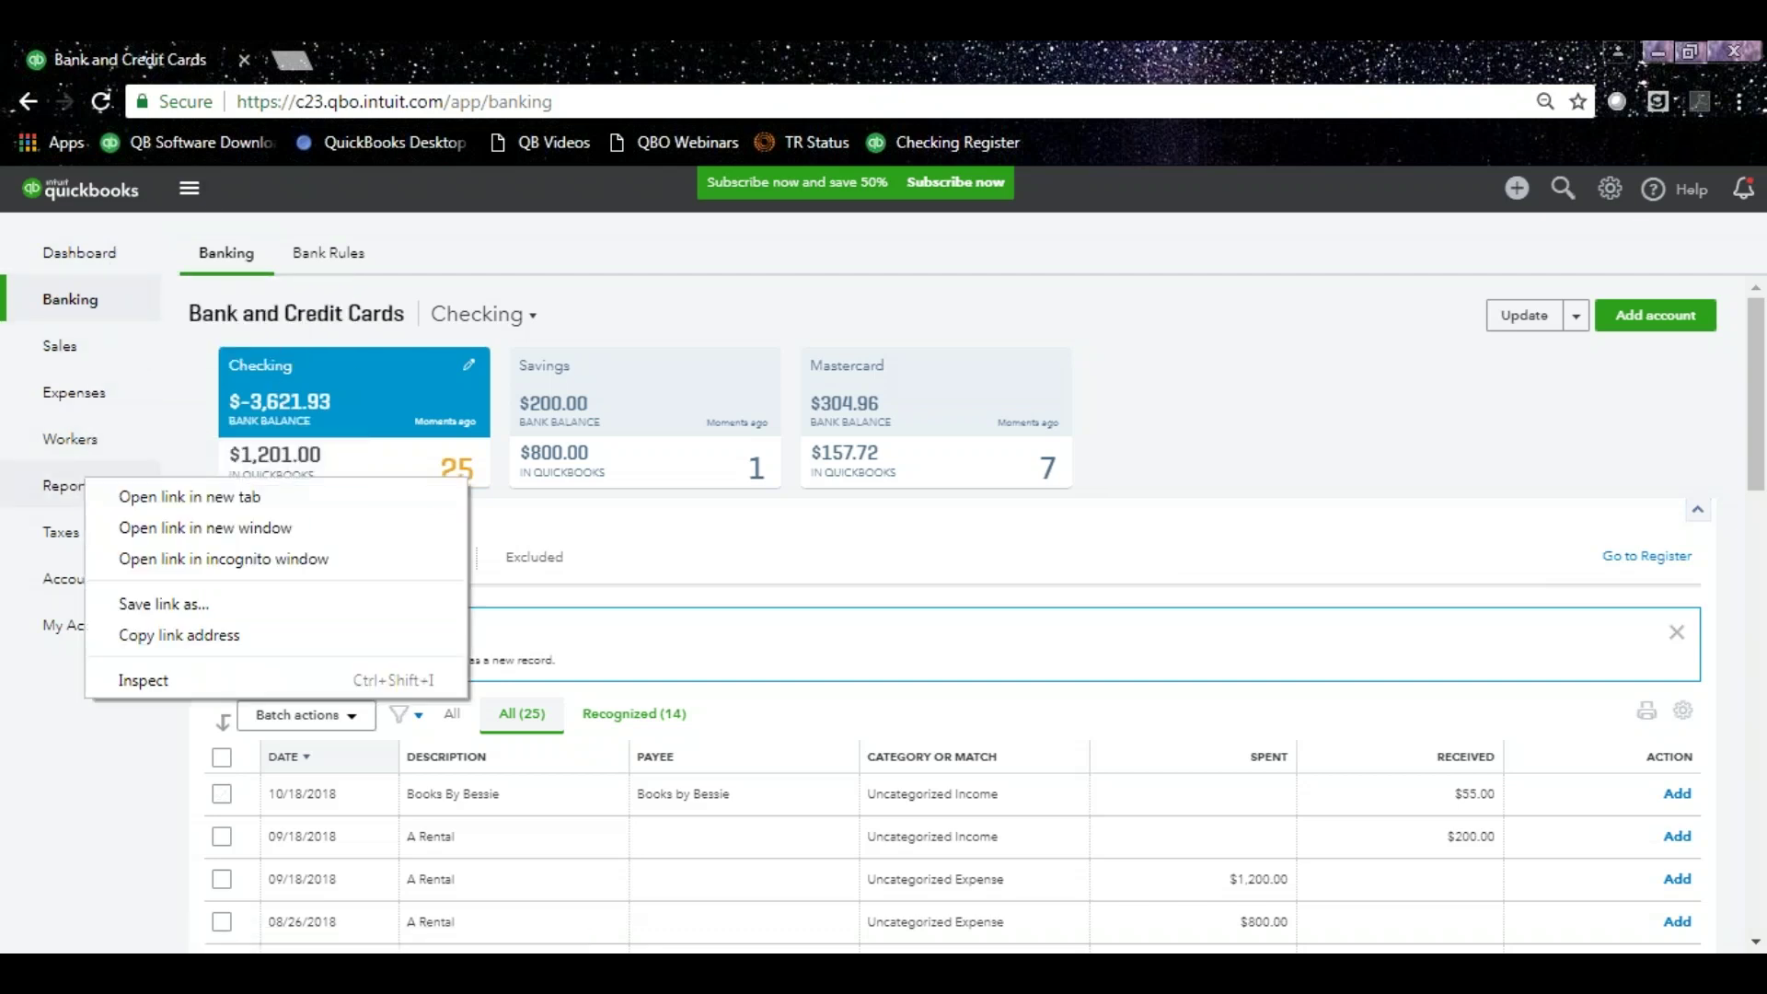
click(145, 501)
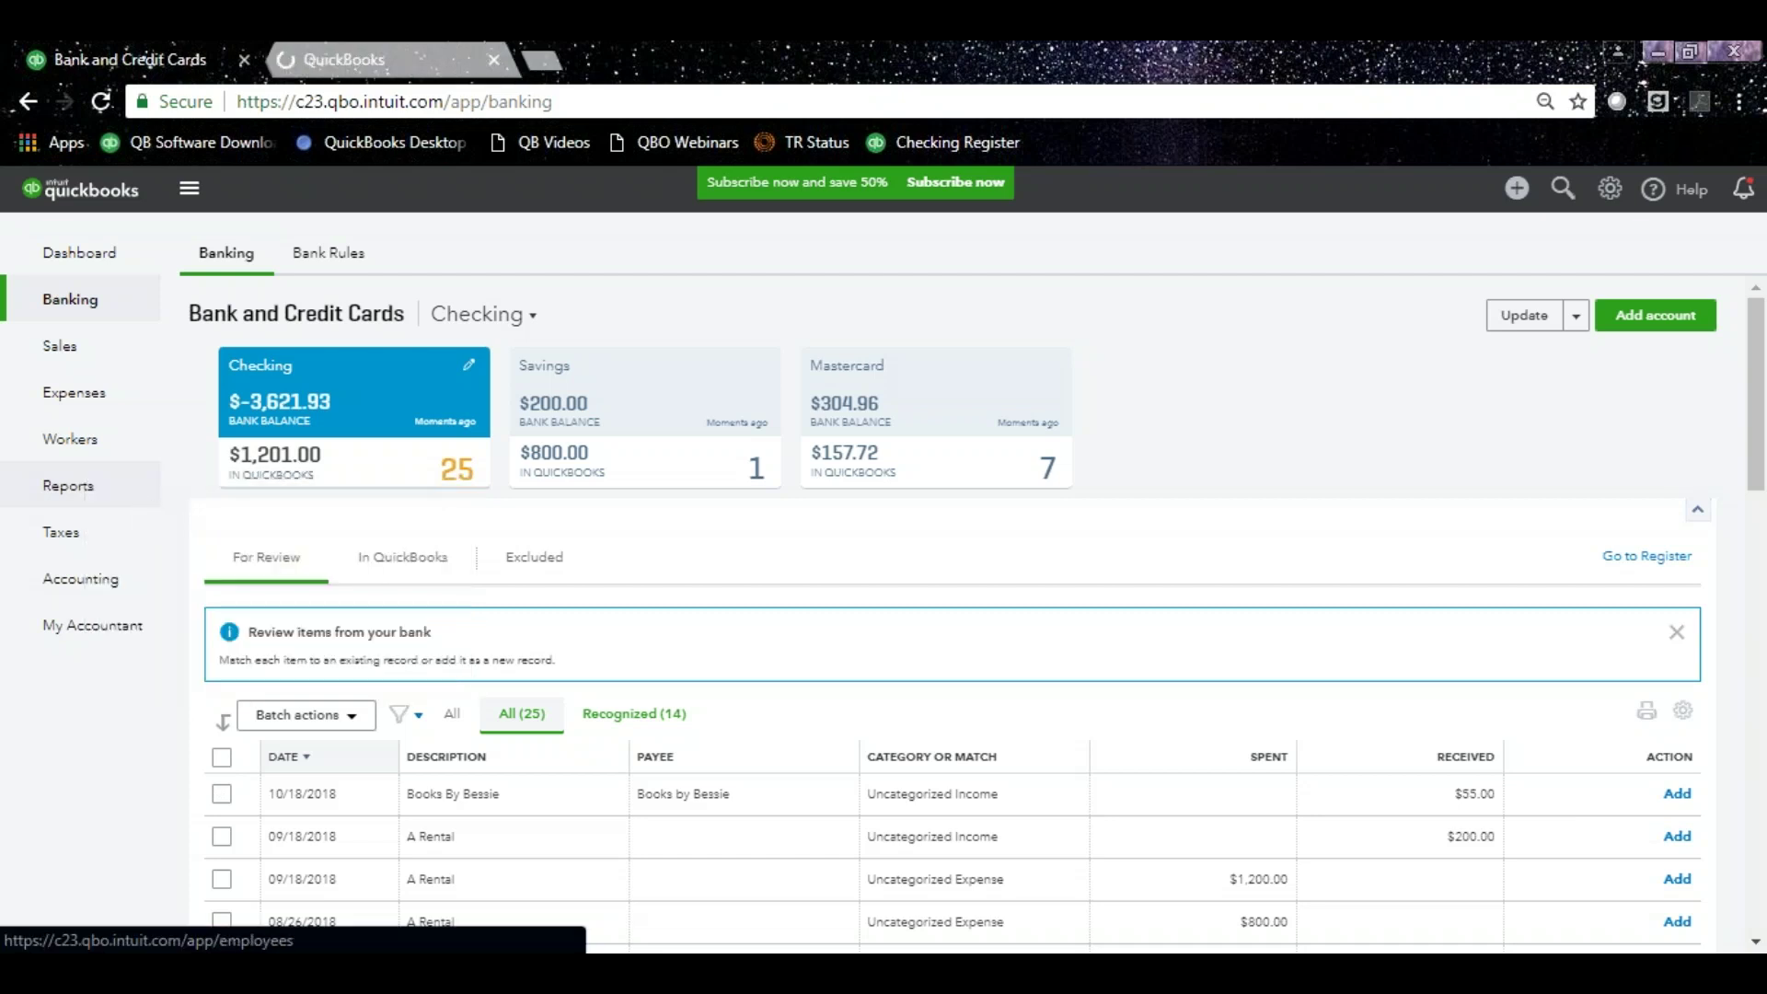
drag(390, 51, 529, 276)
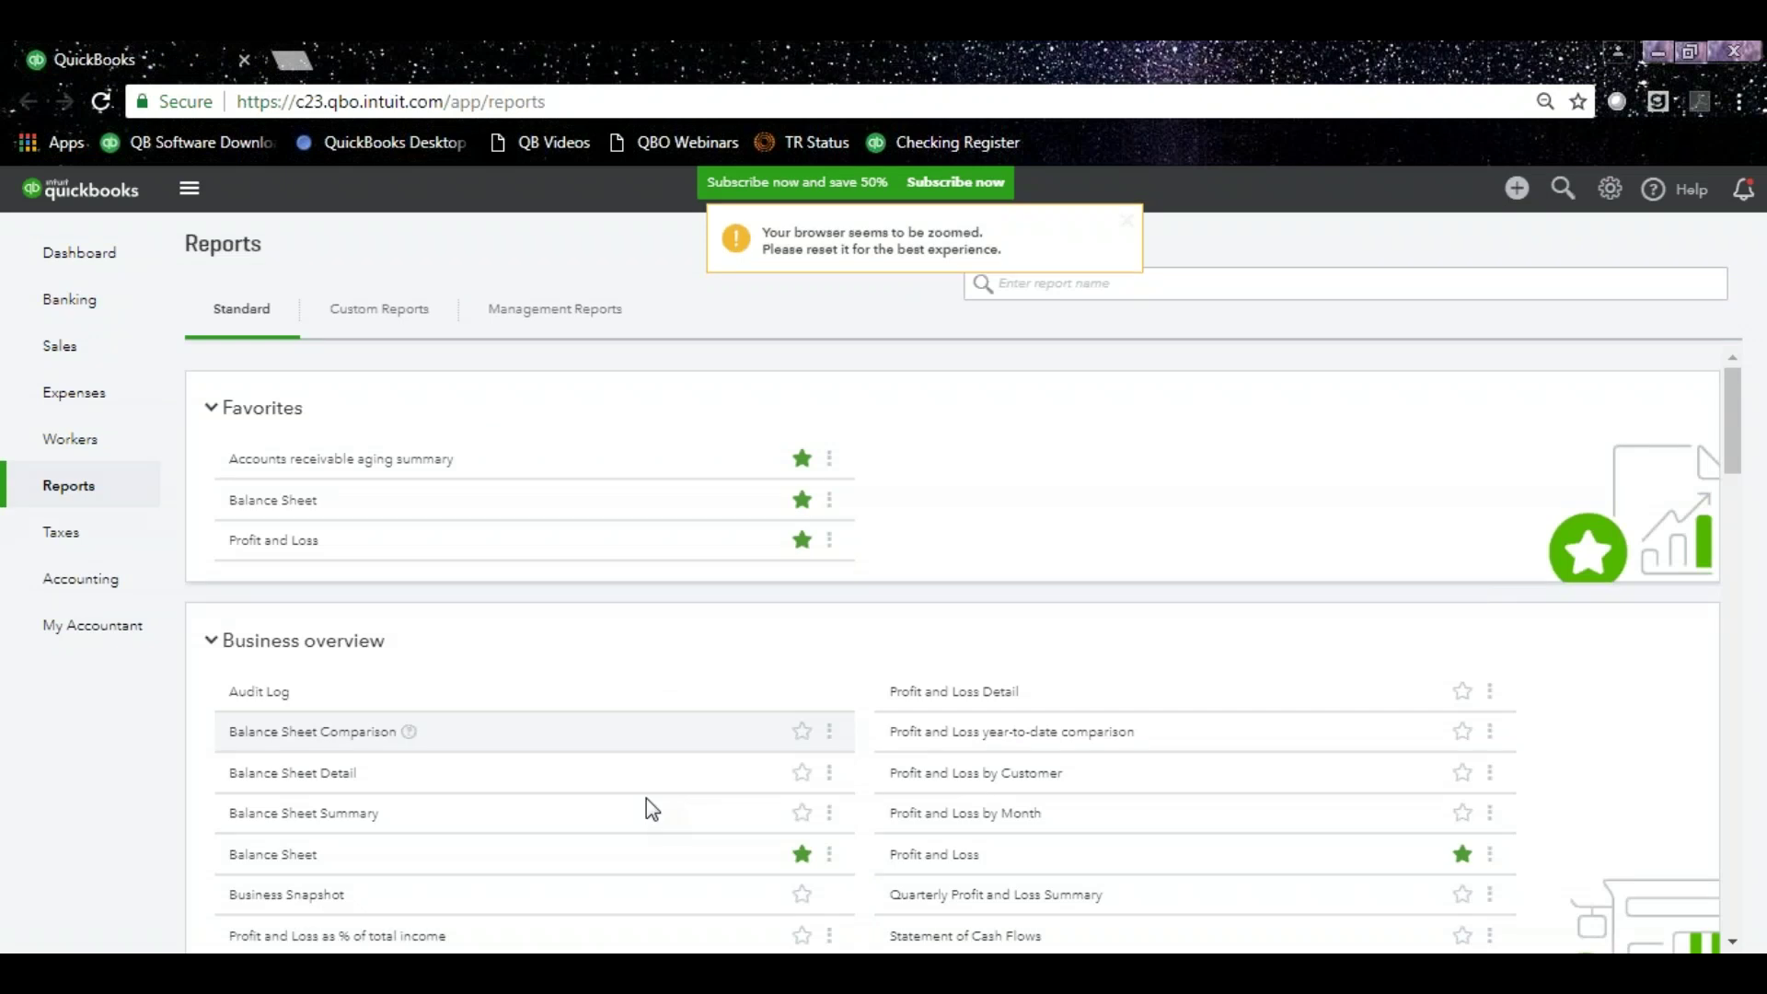
mouse_move(729, 974)
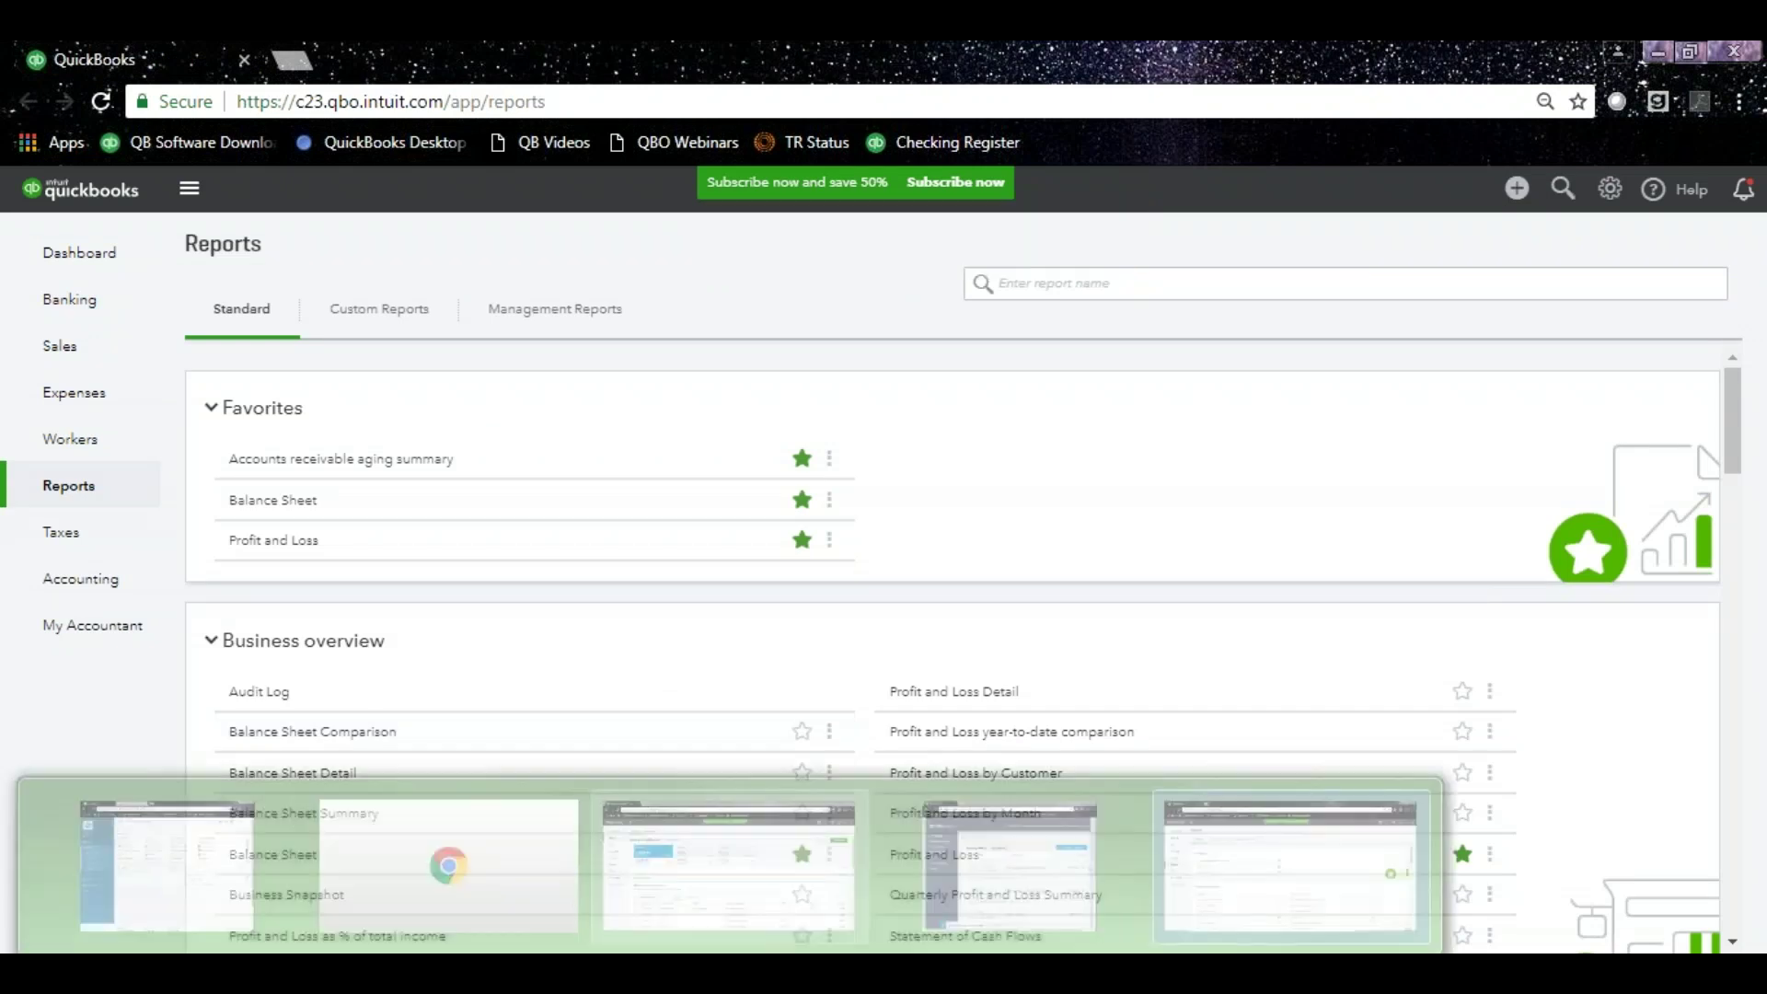
click(728, 865)
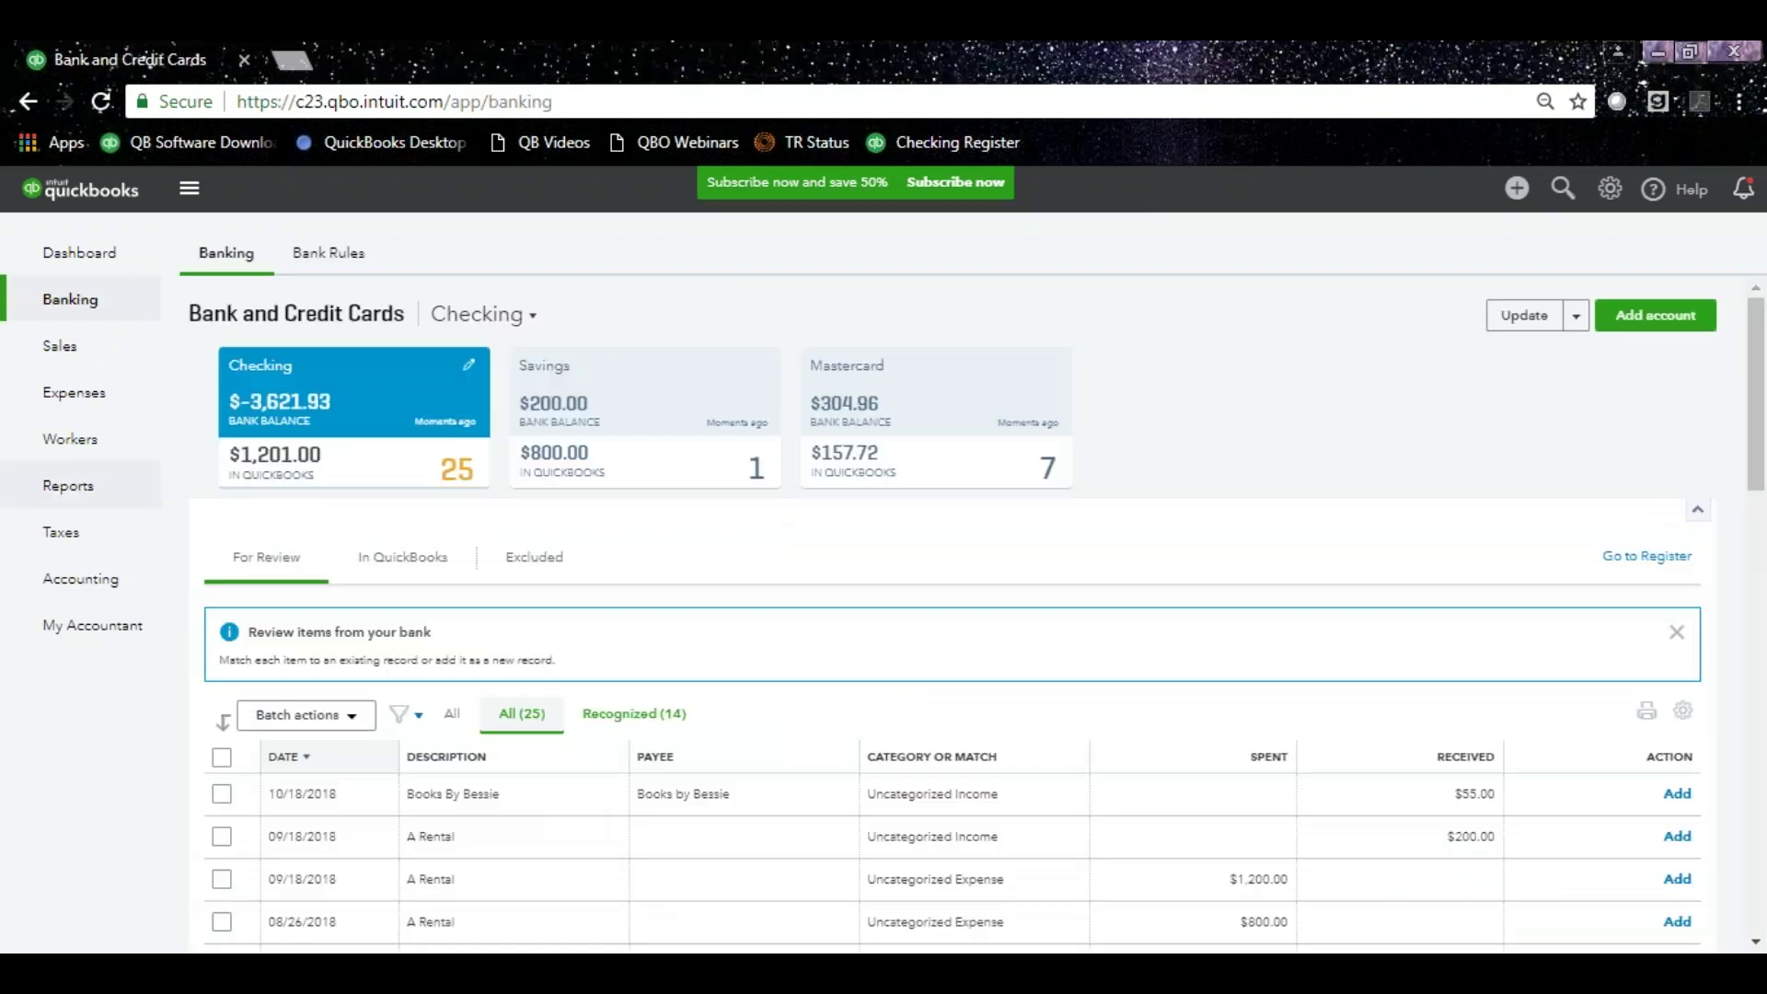
key(super+Left)
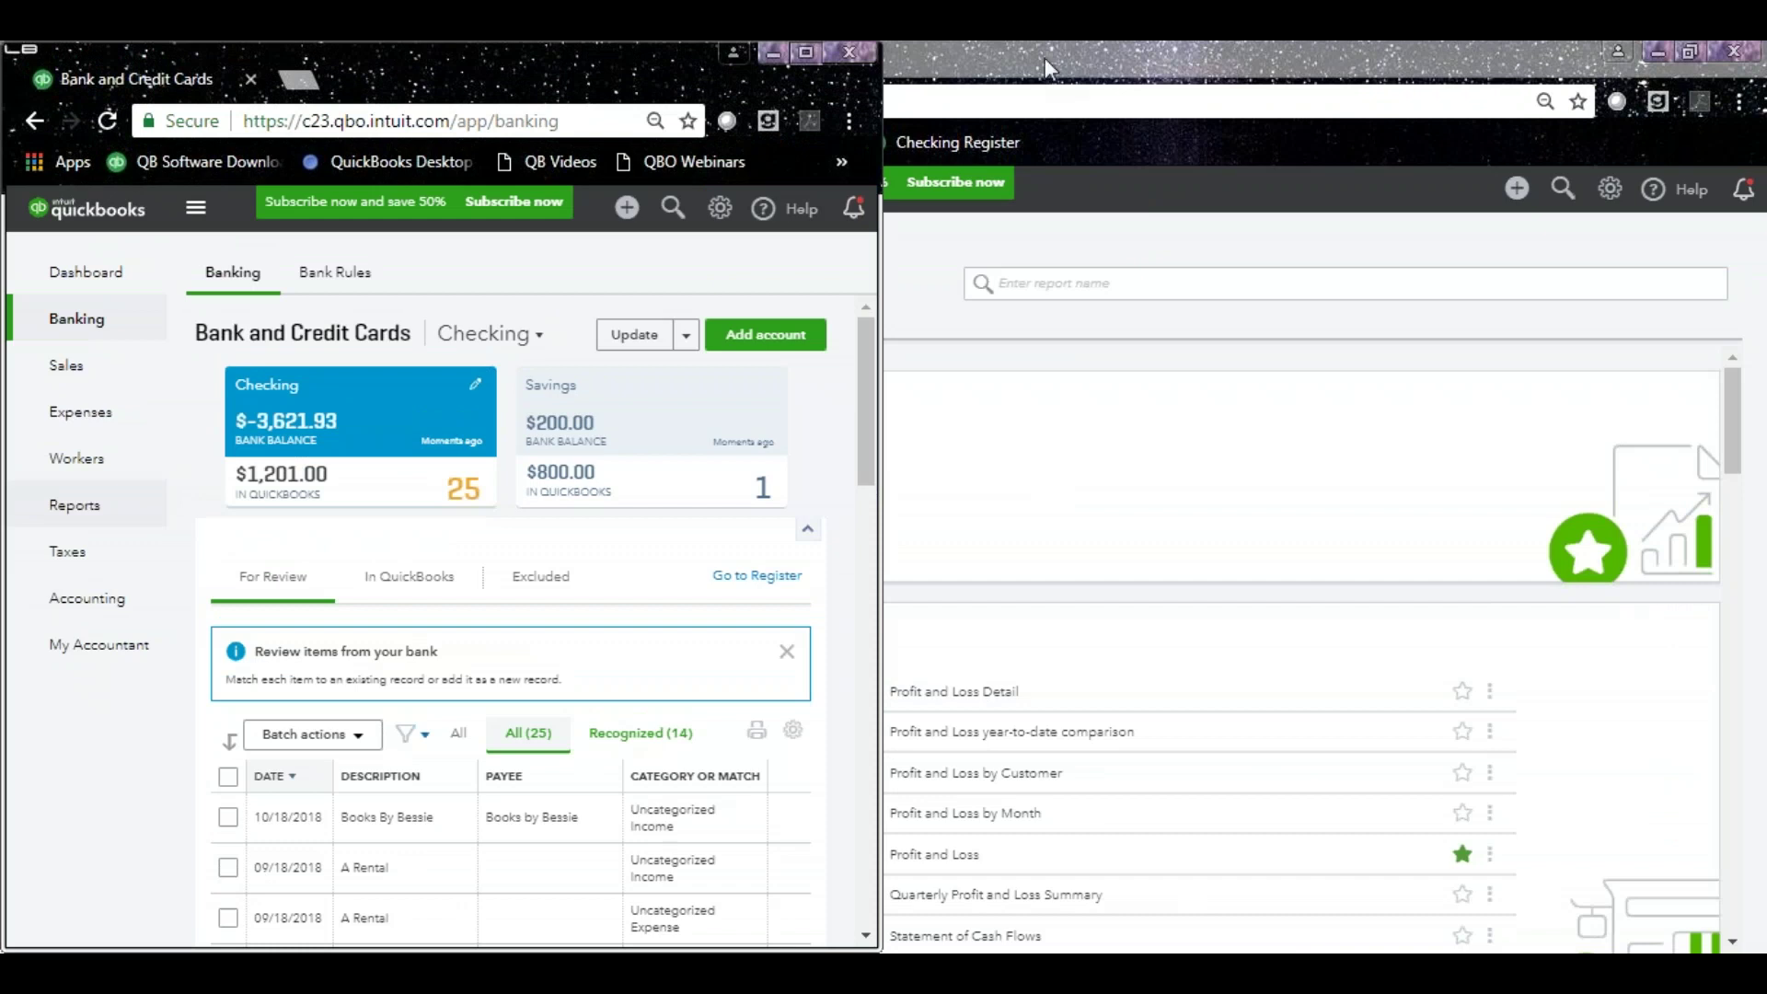
Snap the Reports window to the right half and open the Balance Sheet report.
click(1044, 55)
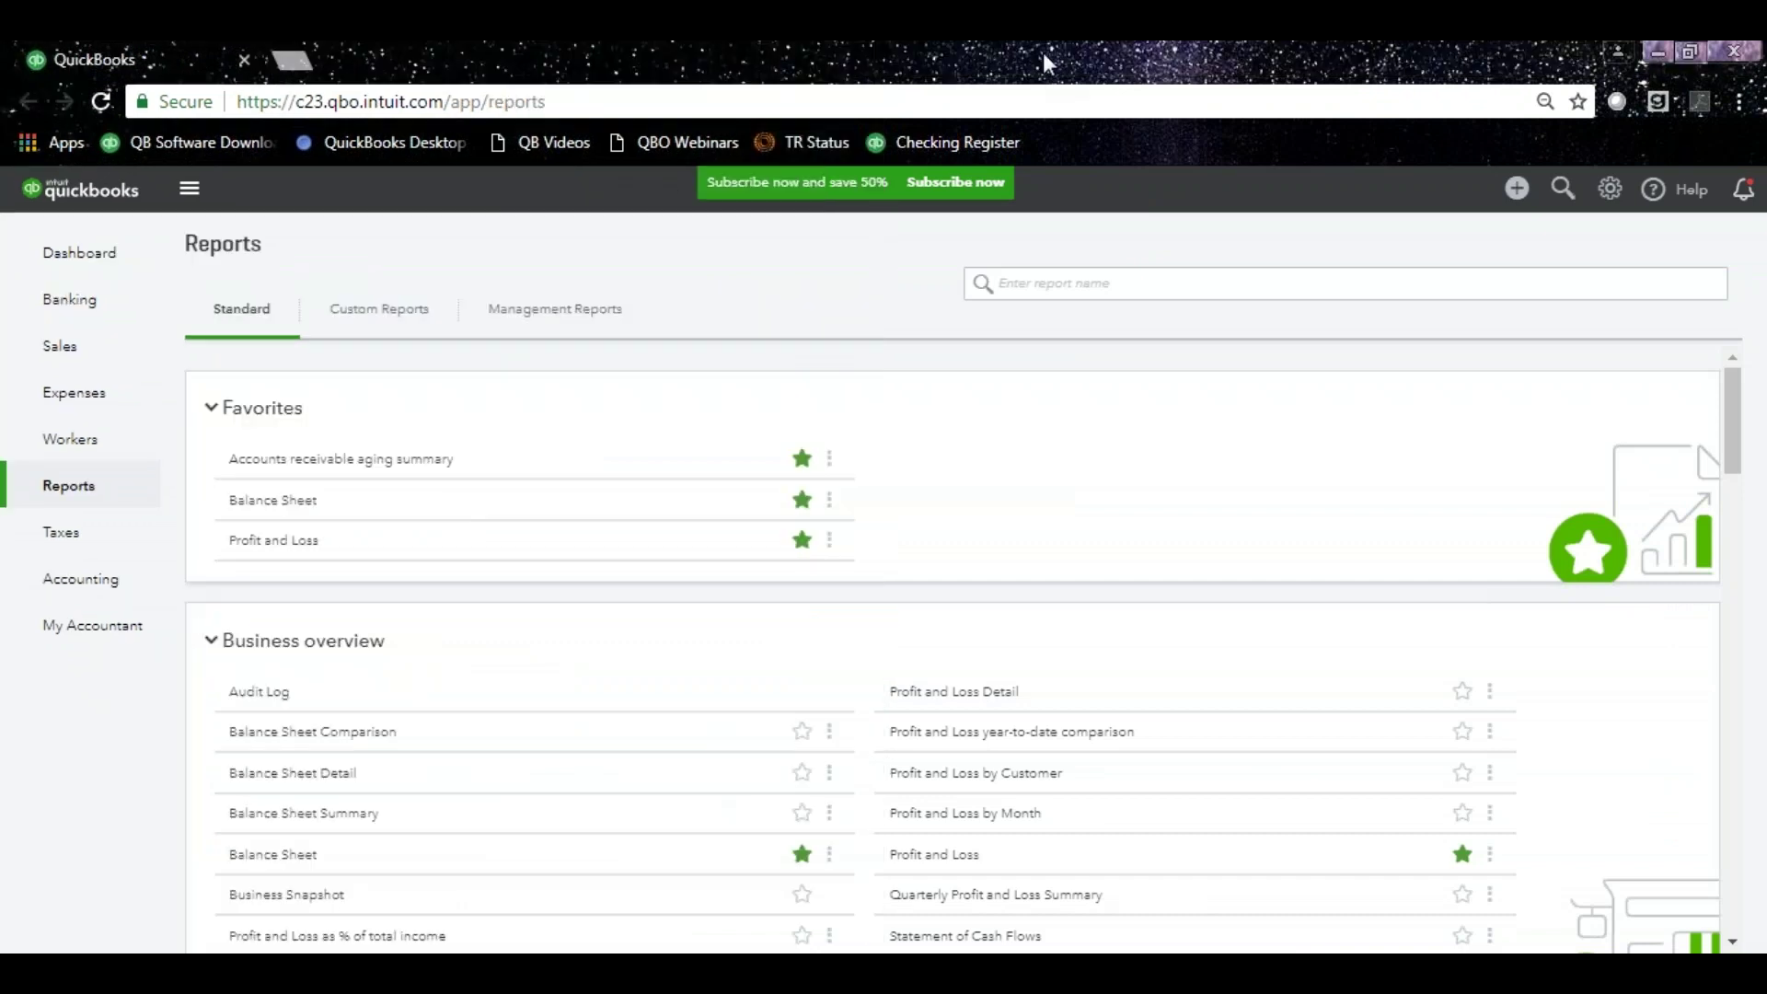
key(super+Right)
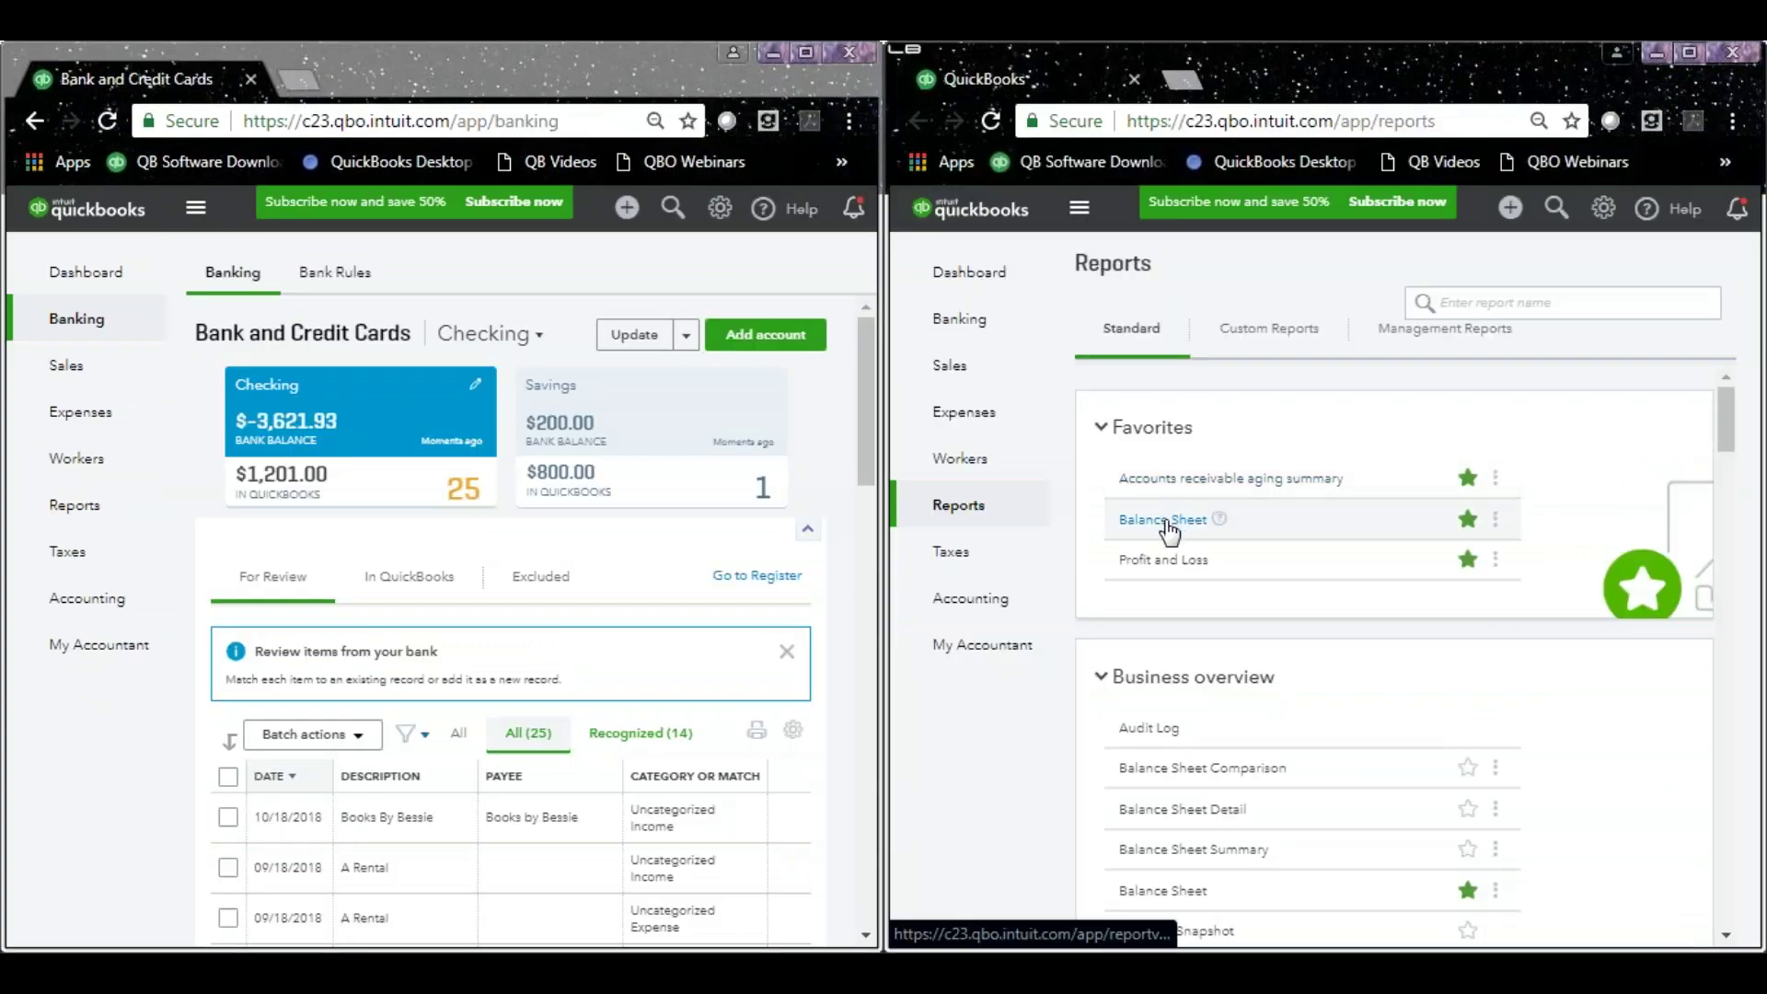
click(1165, 521)
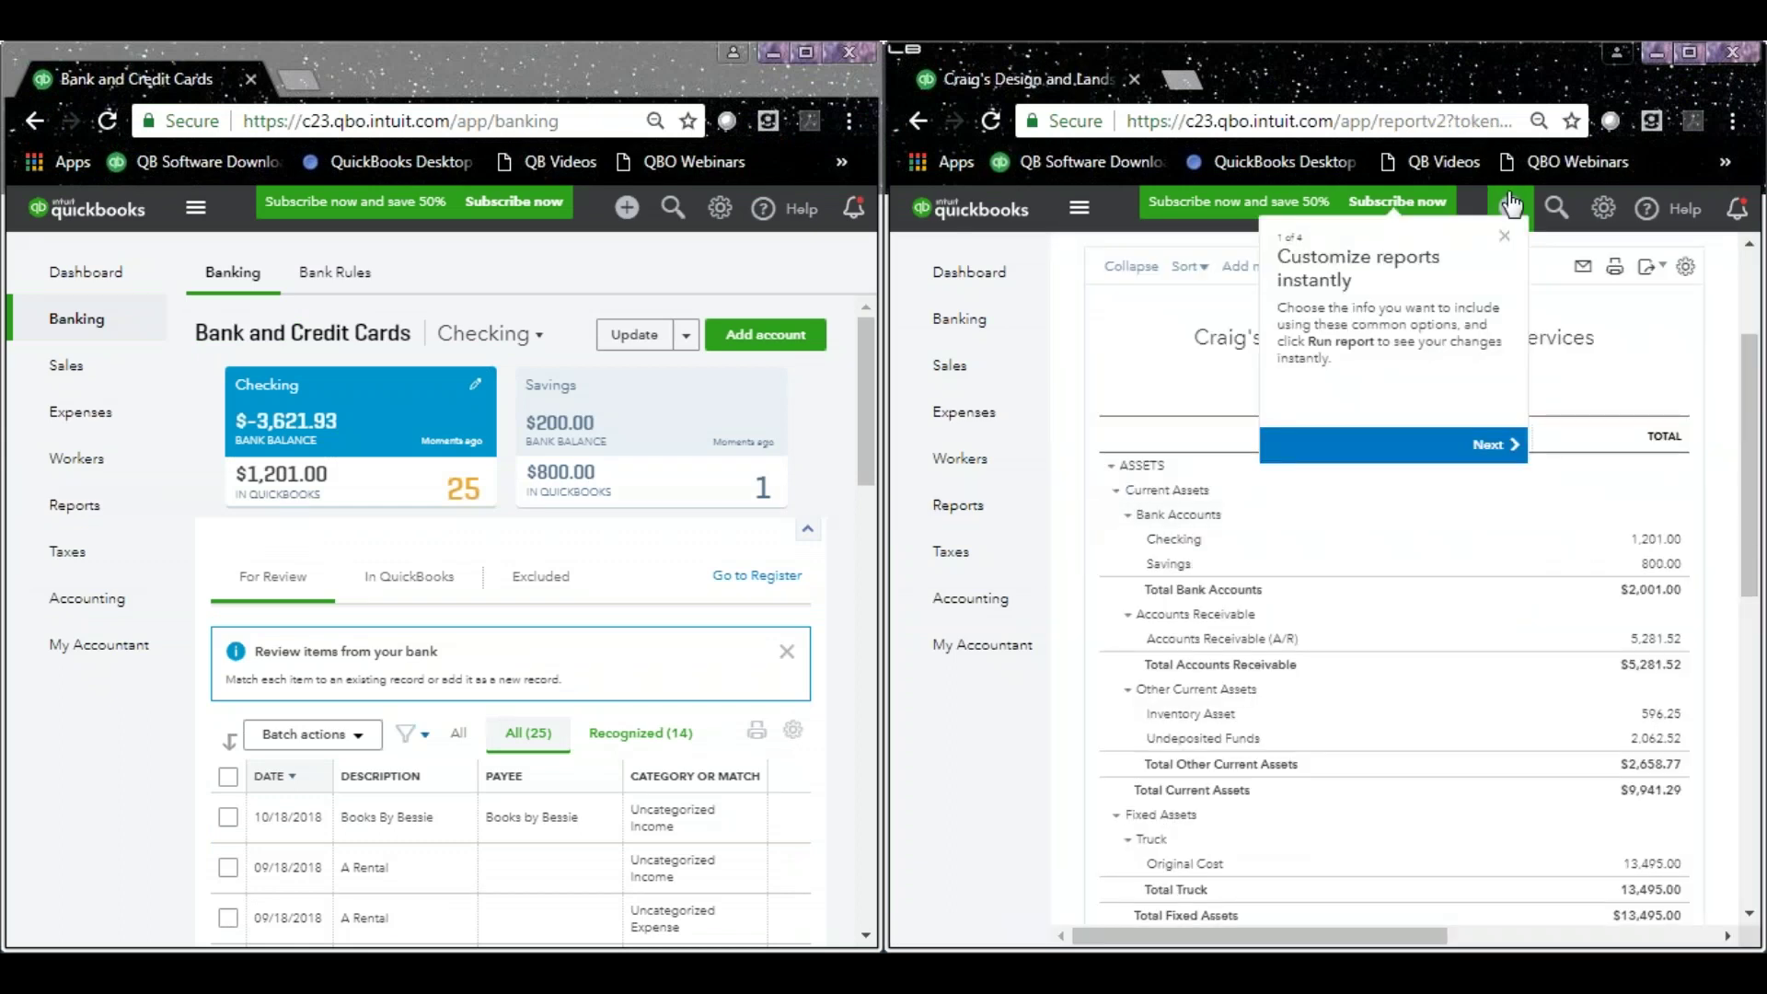
click(1503, 236)
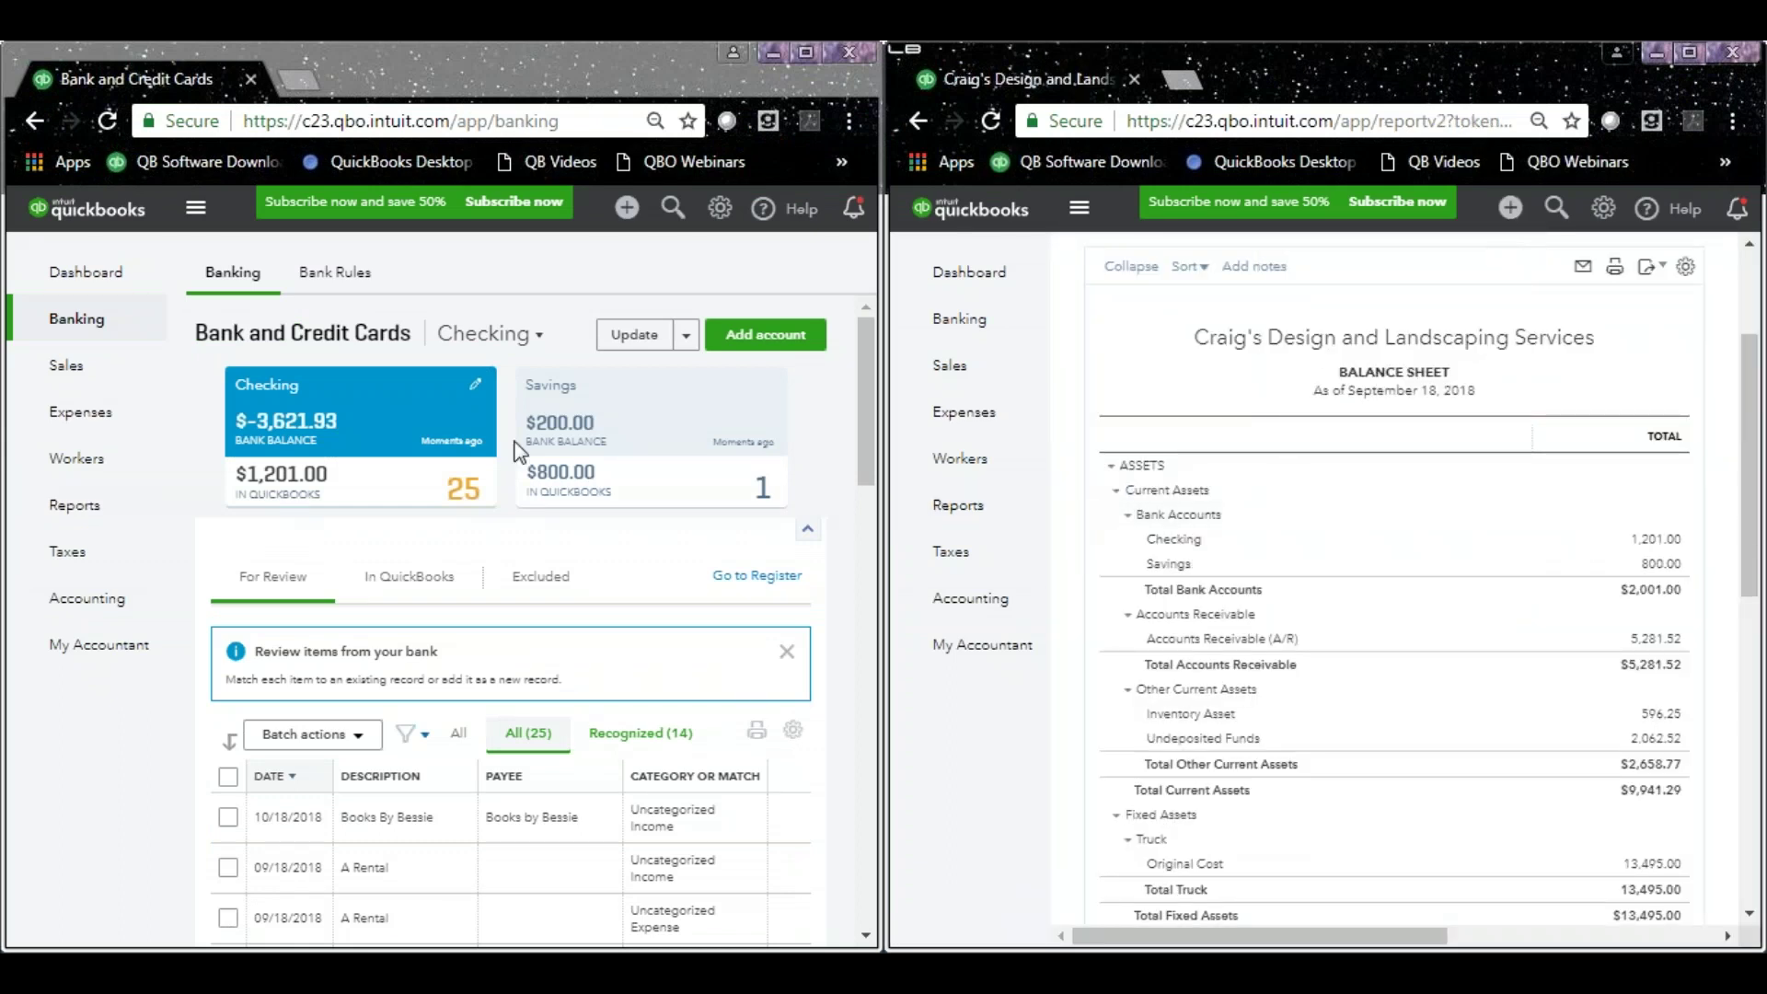
Save a $20 Bank Charges check to Diego's Road Warrior Bodyshop.
click(624, 212)
click(624, 214)
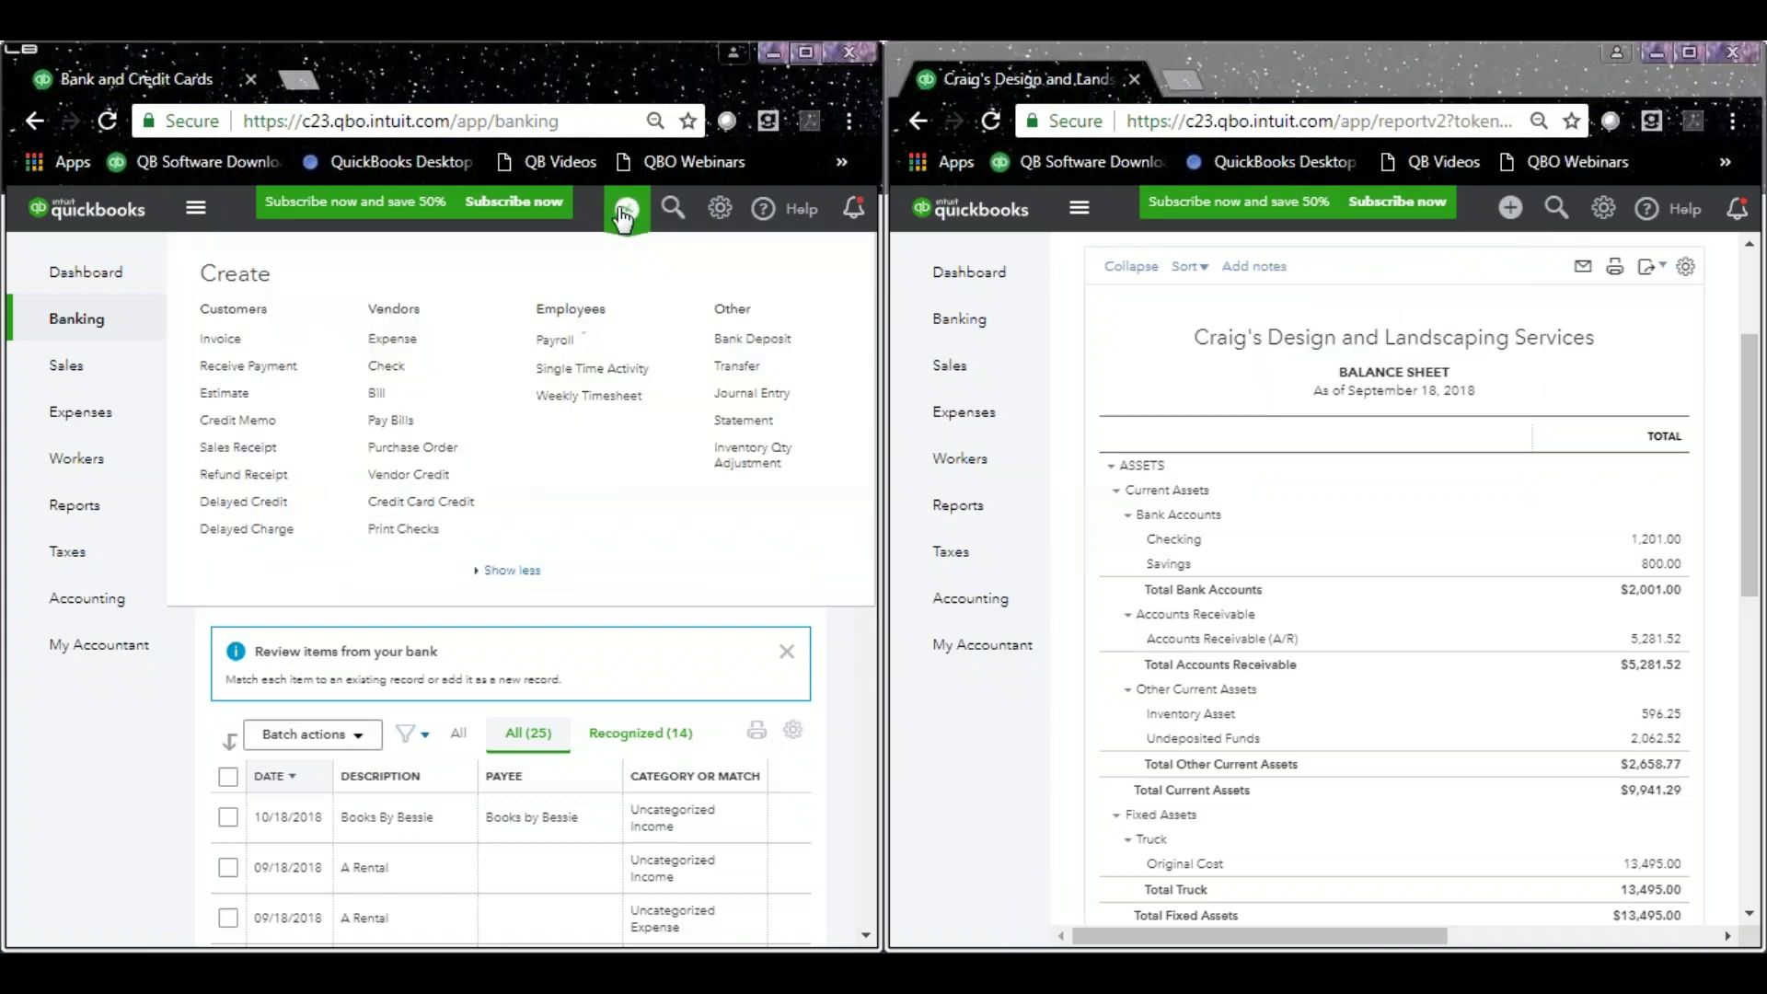
click(479, 367)
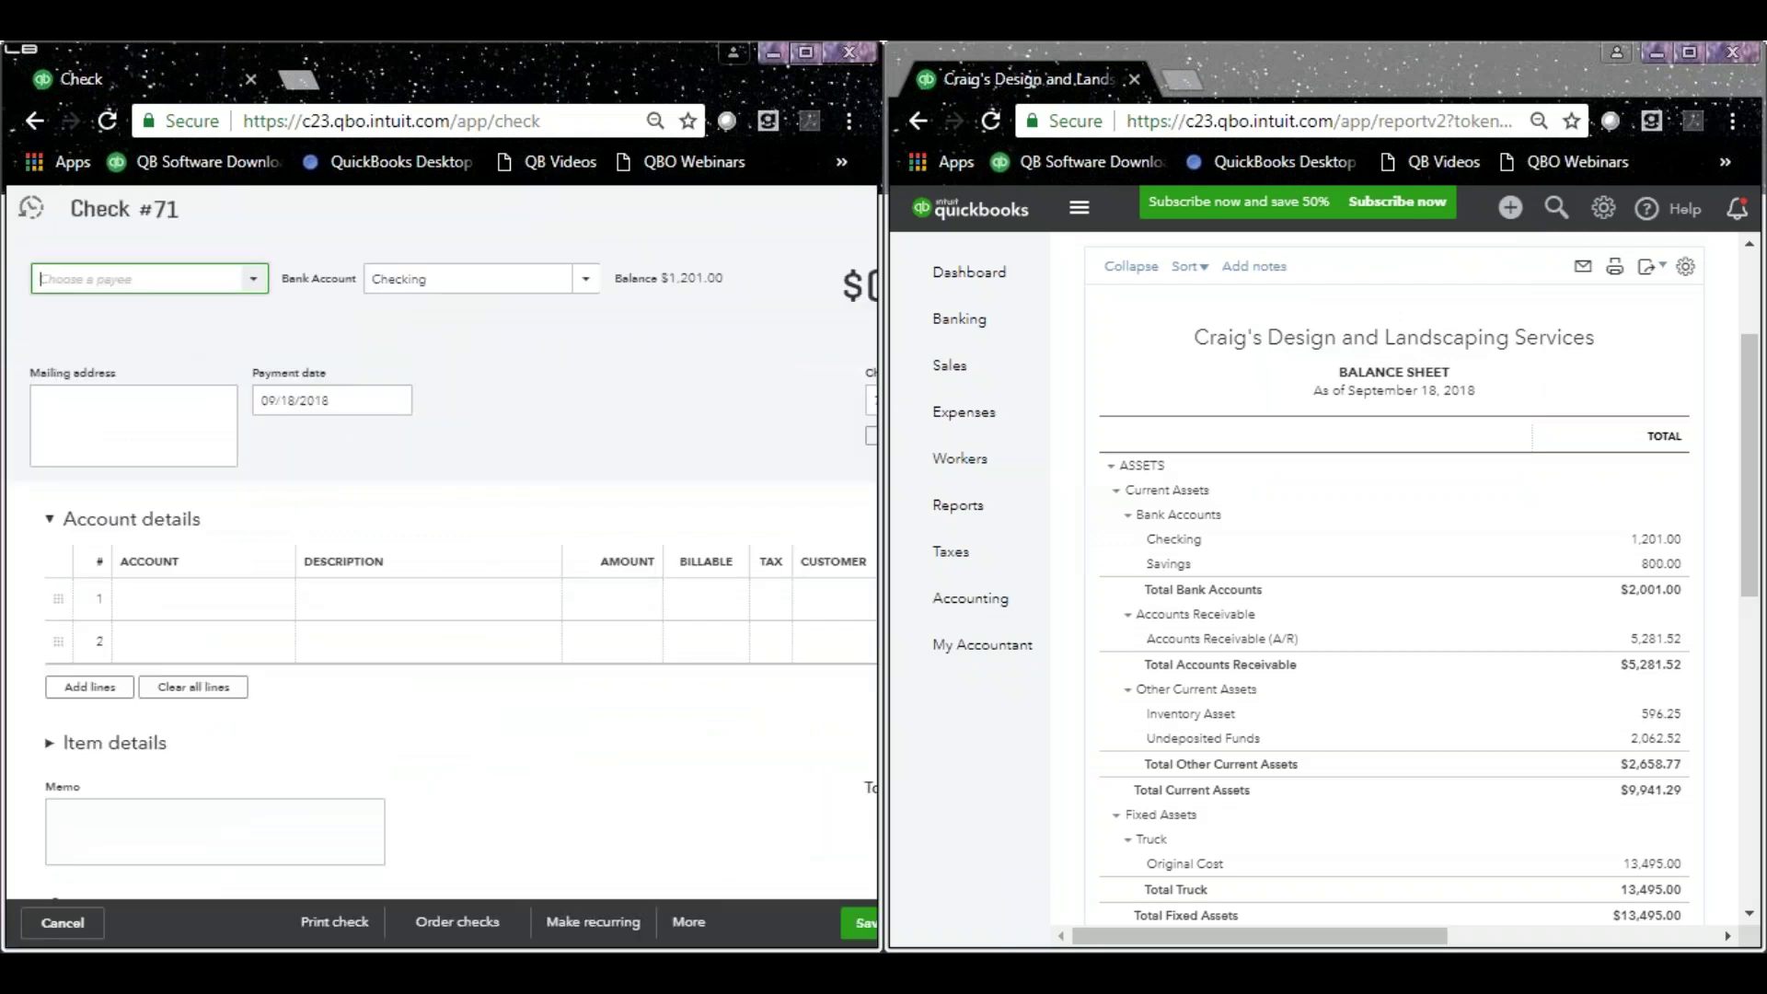
text(d)
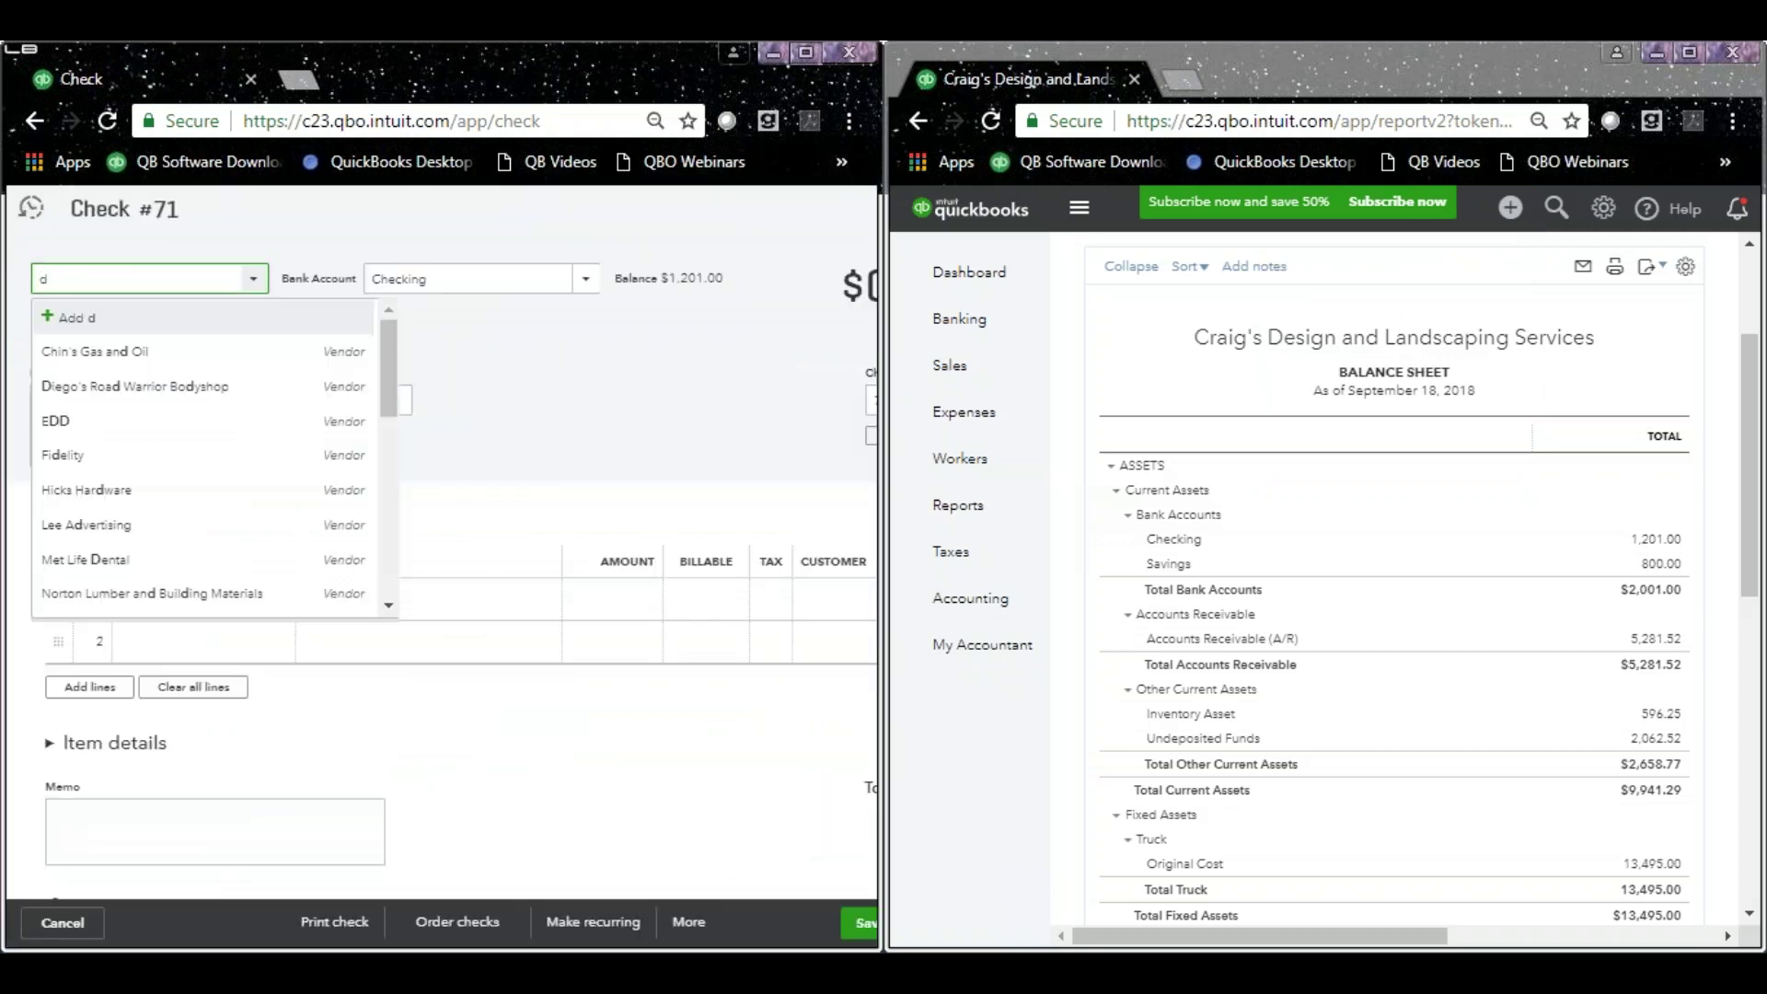
click(130, 394)
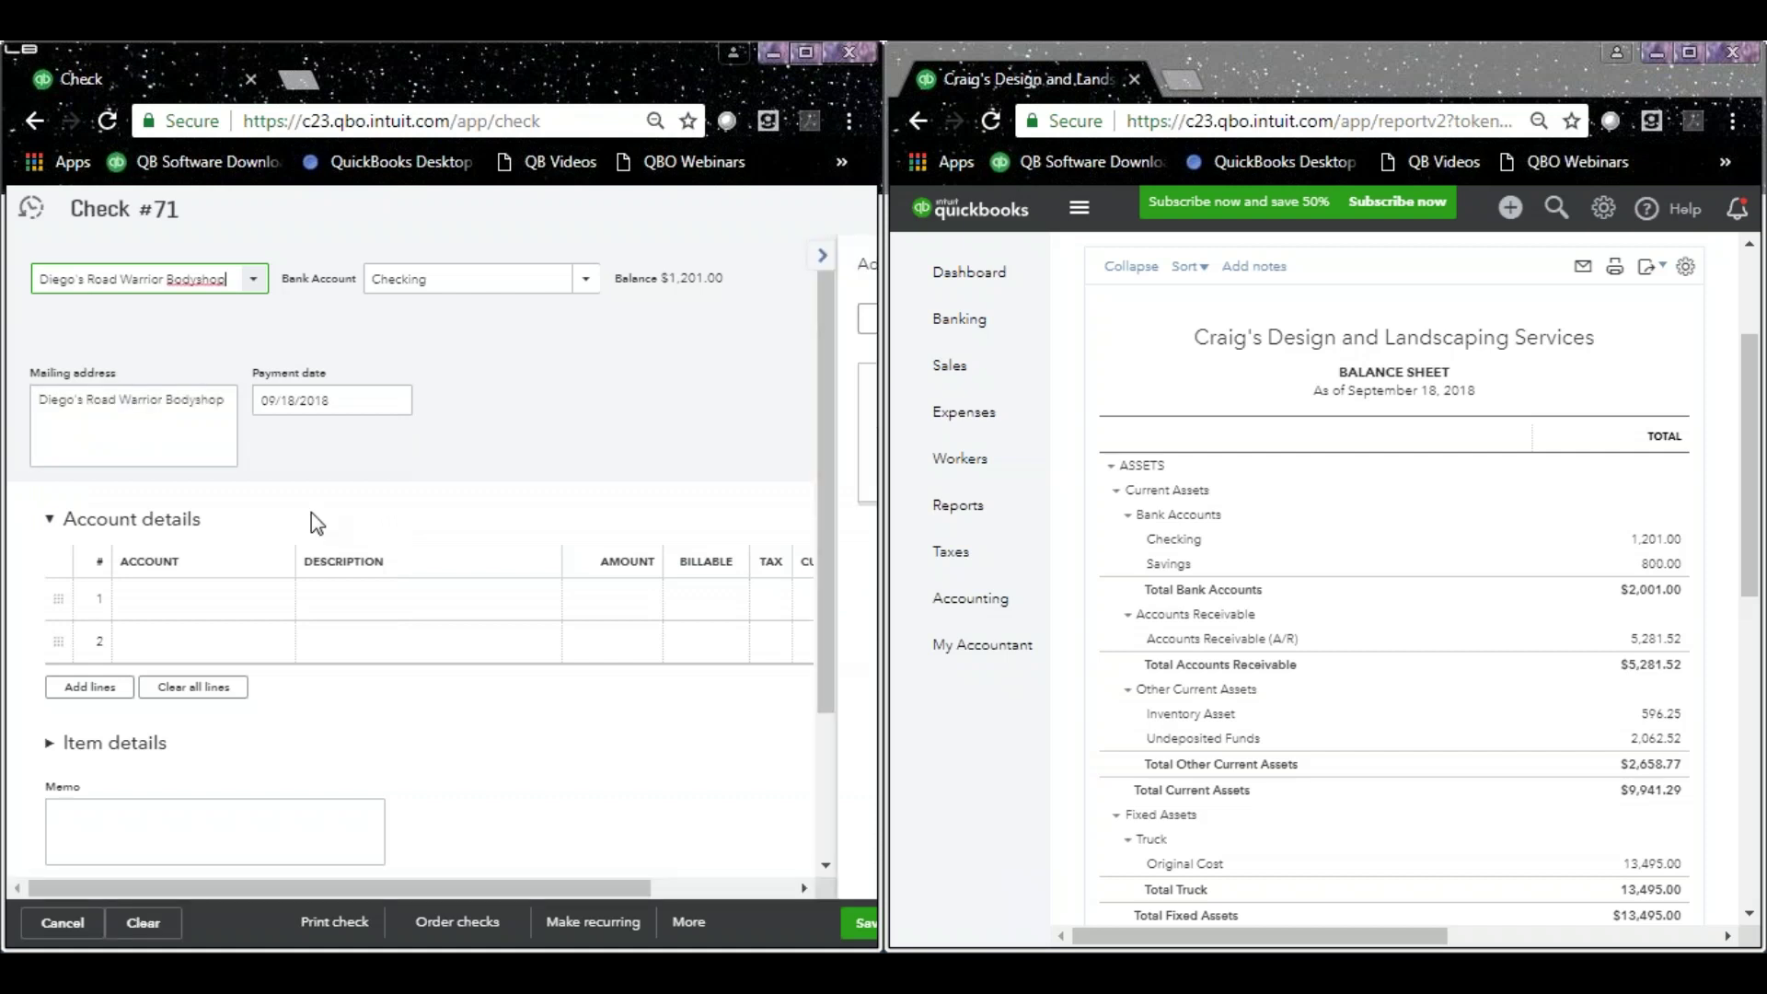
click(213, 603)
text(Bank Charges)
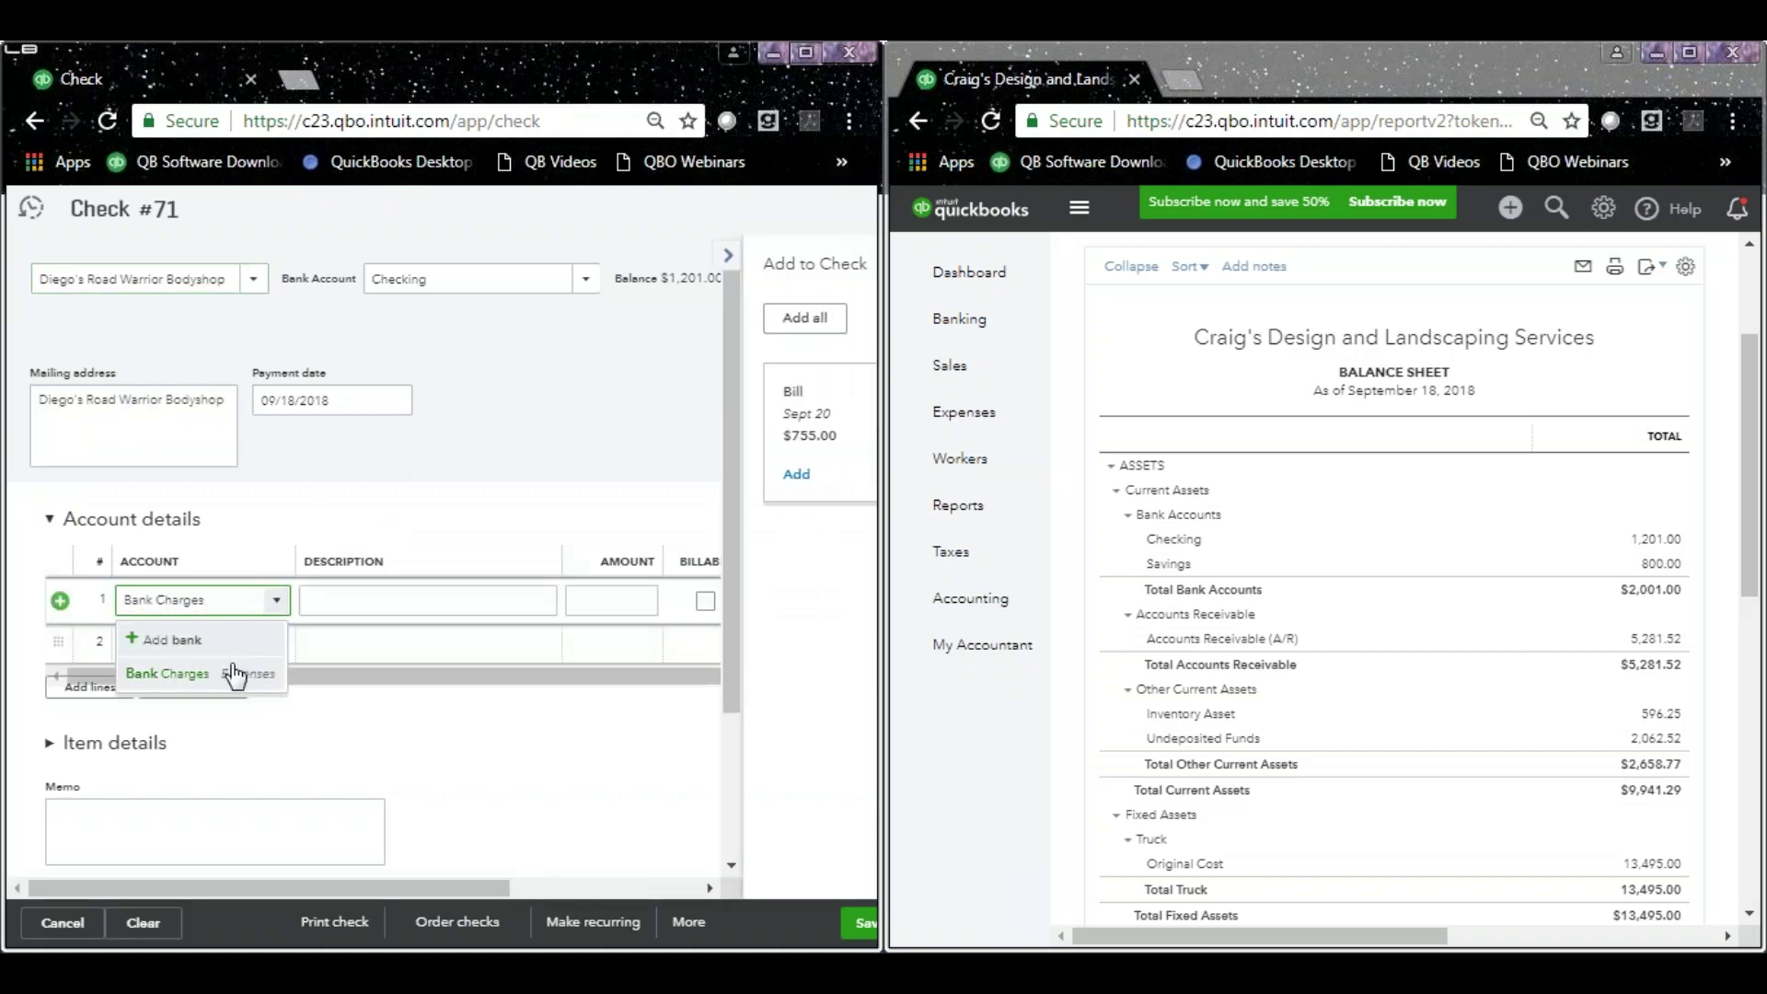
click(236, 676)
drag(261, 888, 451, 888)
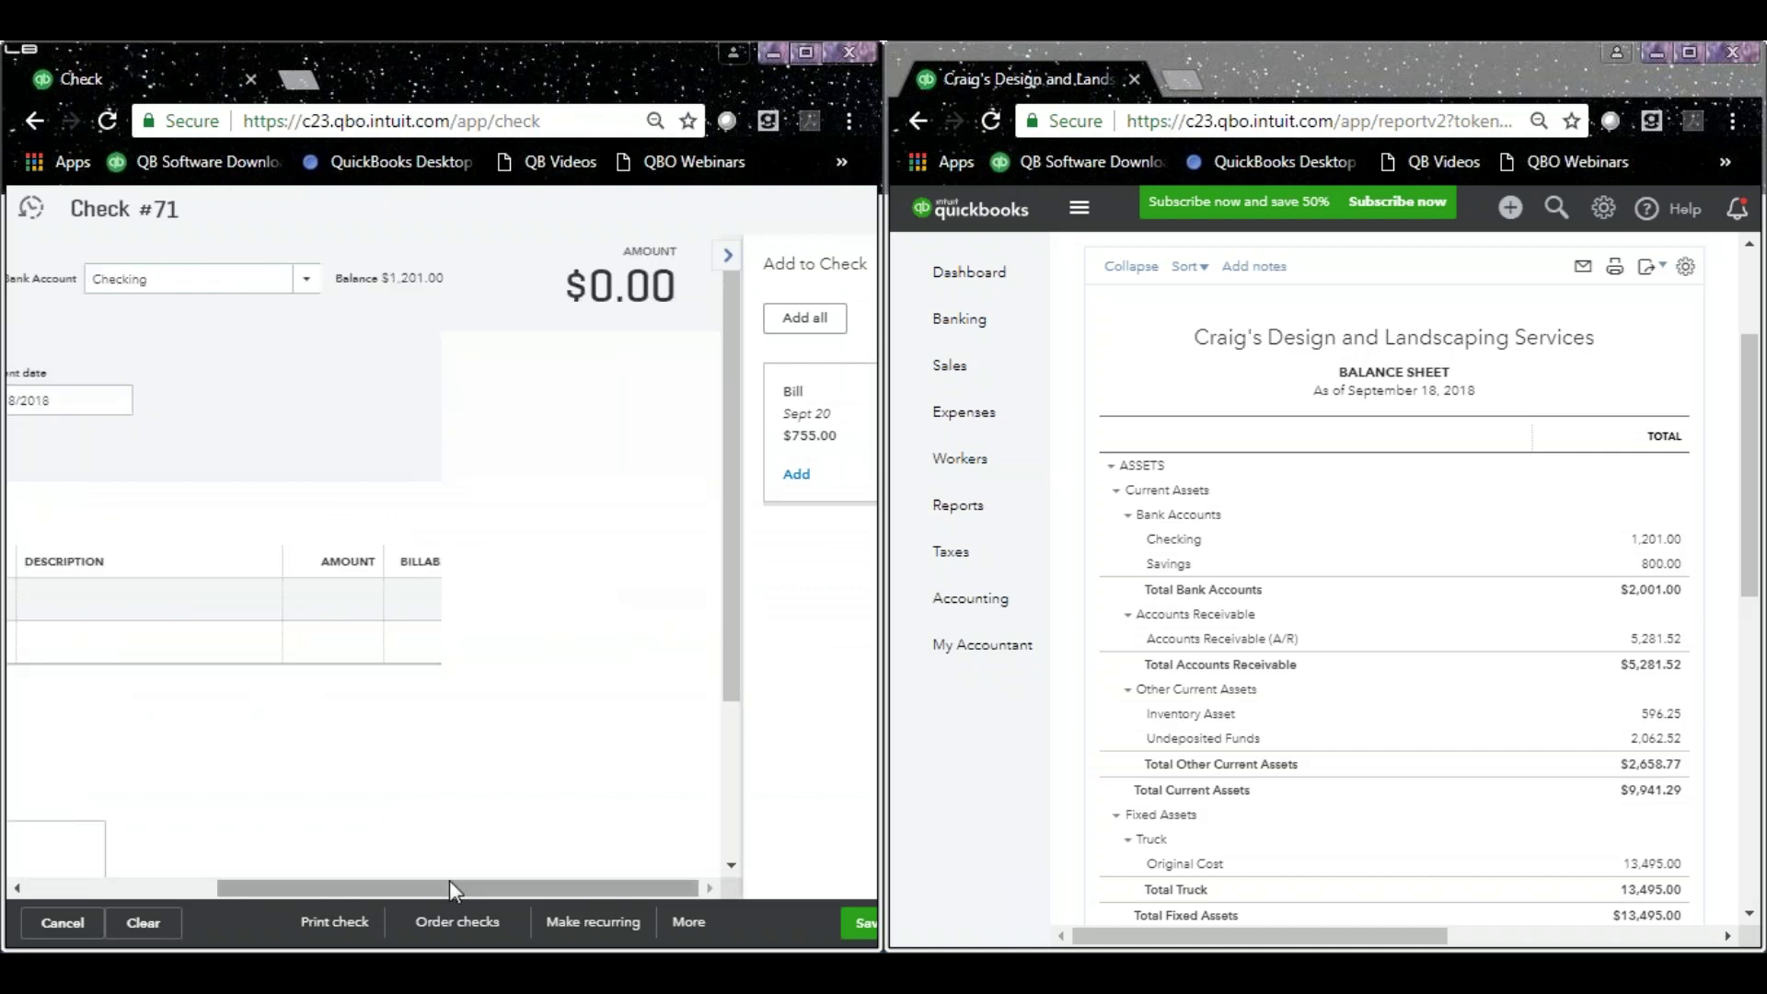
click(323, 603)
text(20)
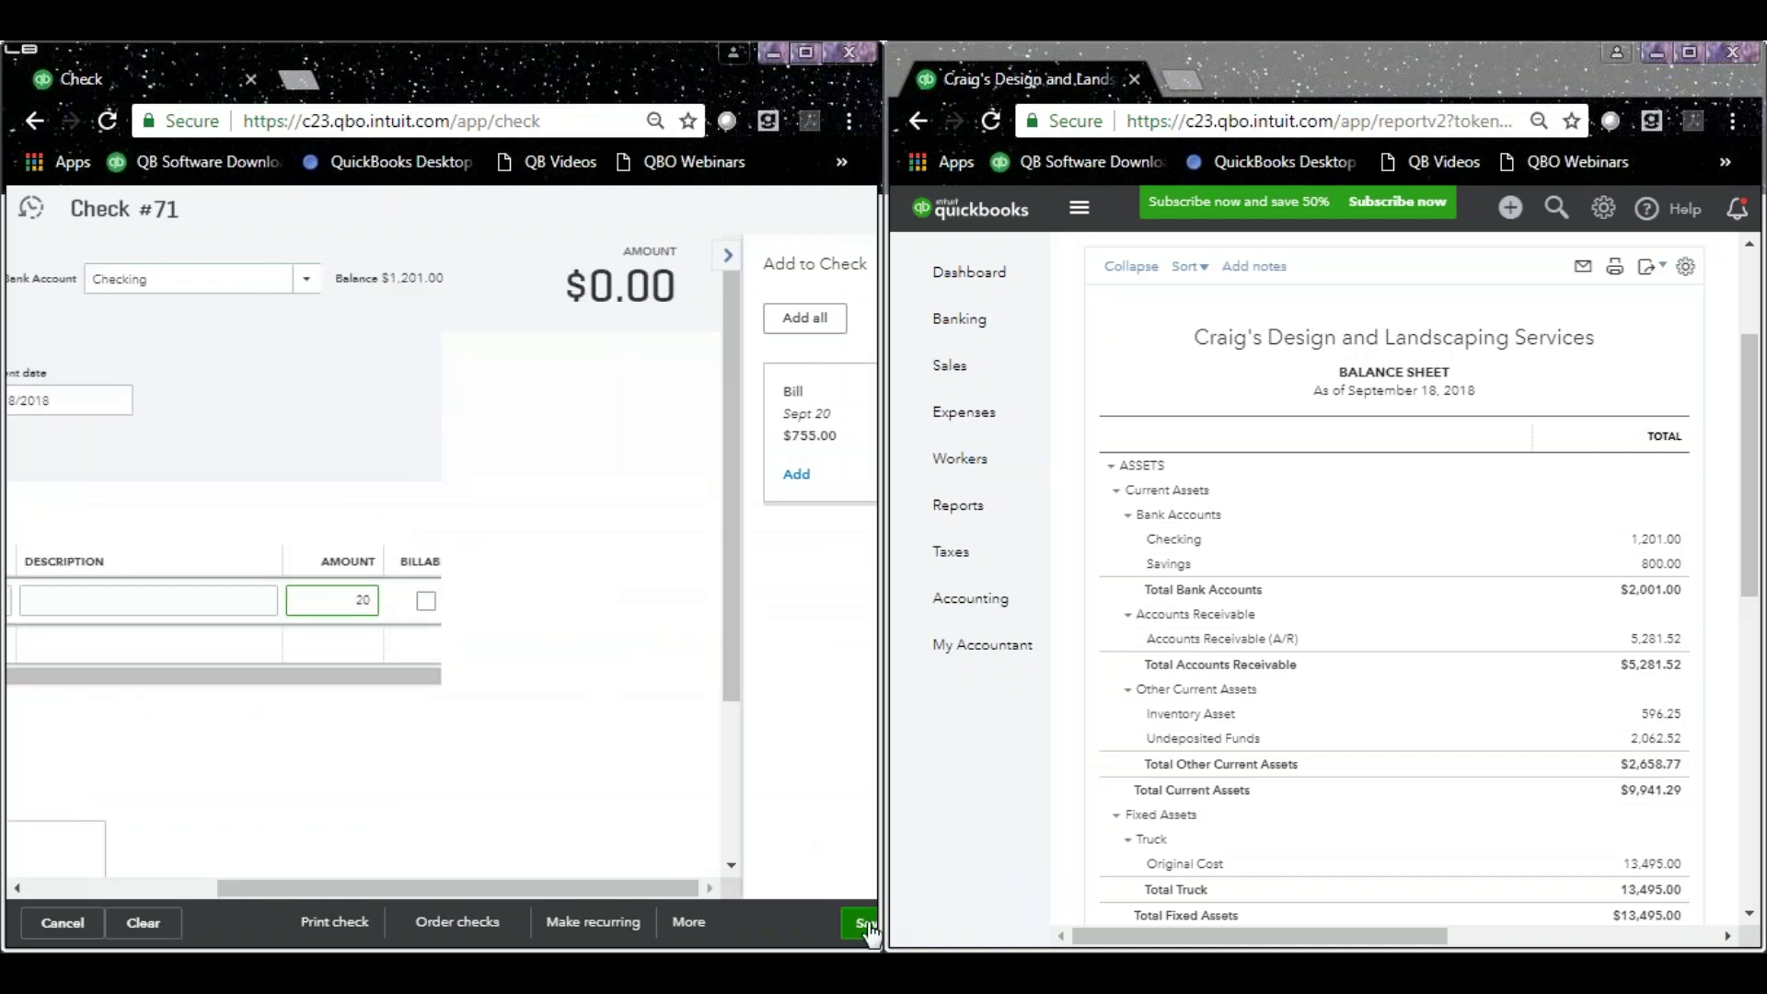
click(866, 925)
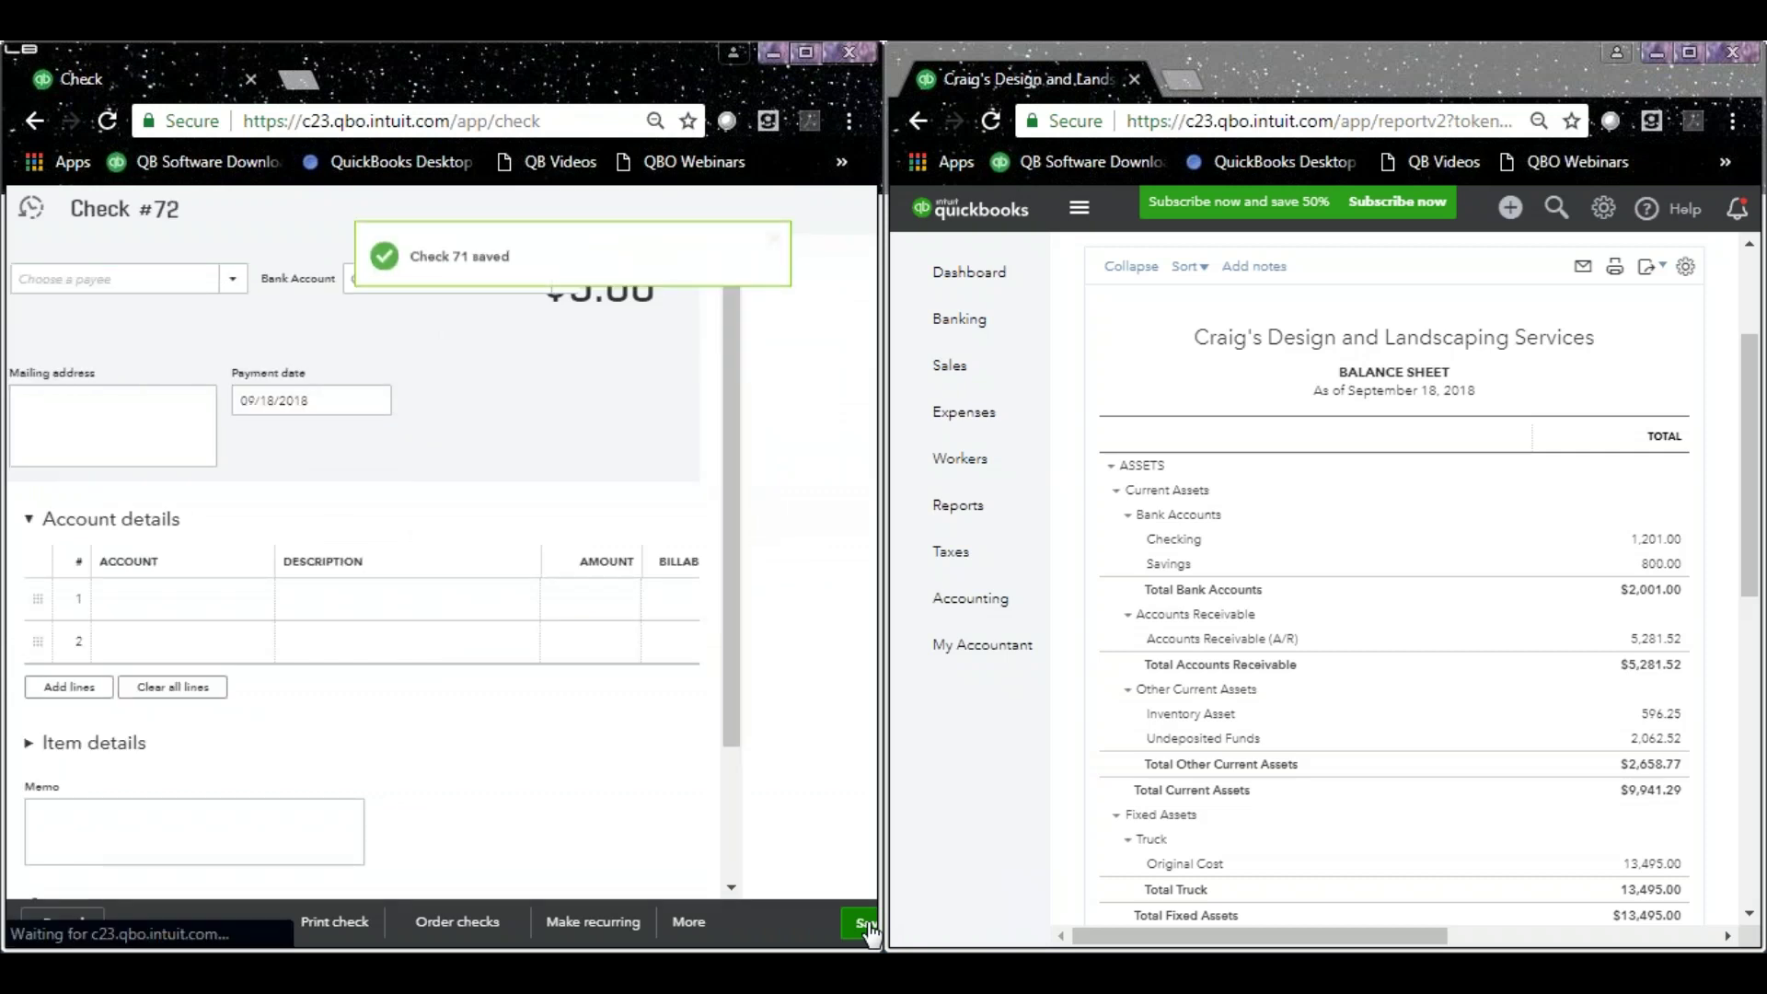
Rerun the Balance Sheet to confirm Checking at 1,181.00, then close it and maximize the check window.
click(1131, 343)
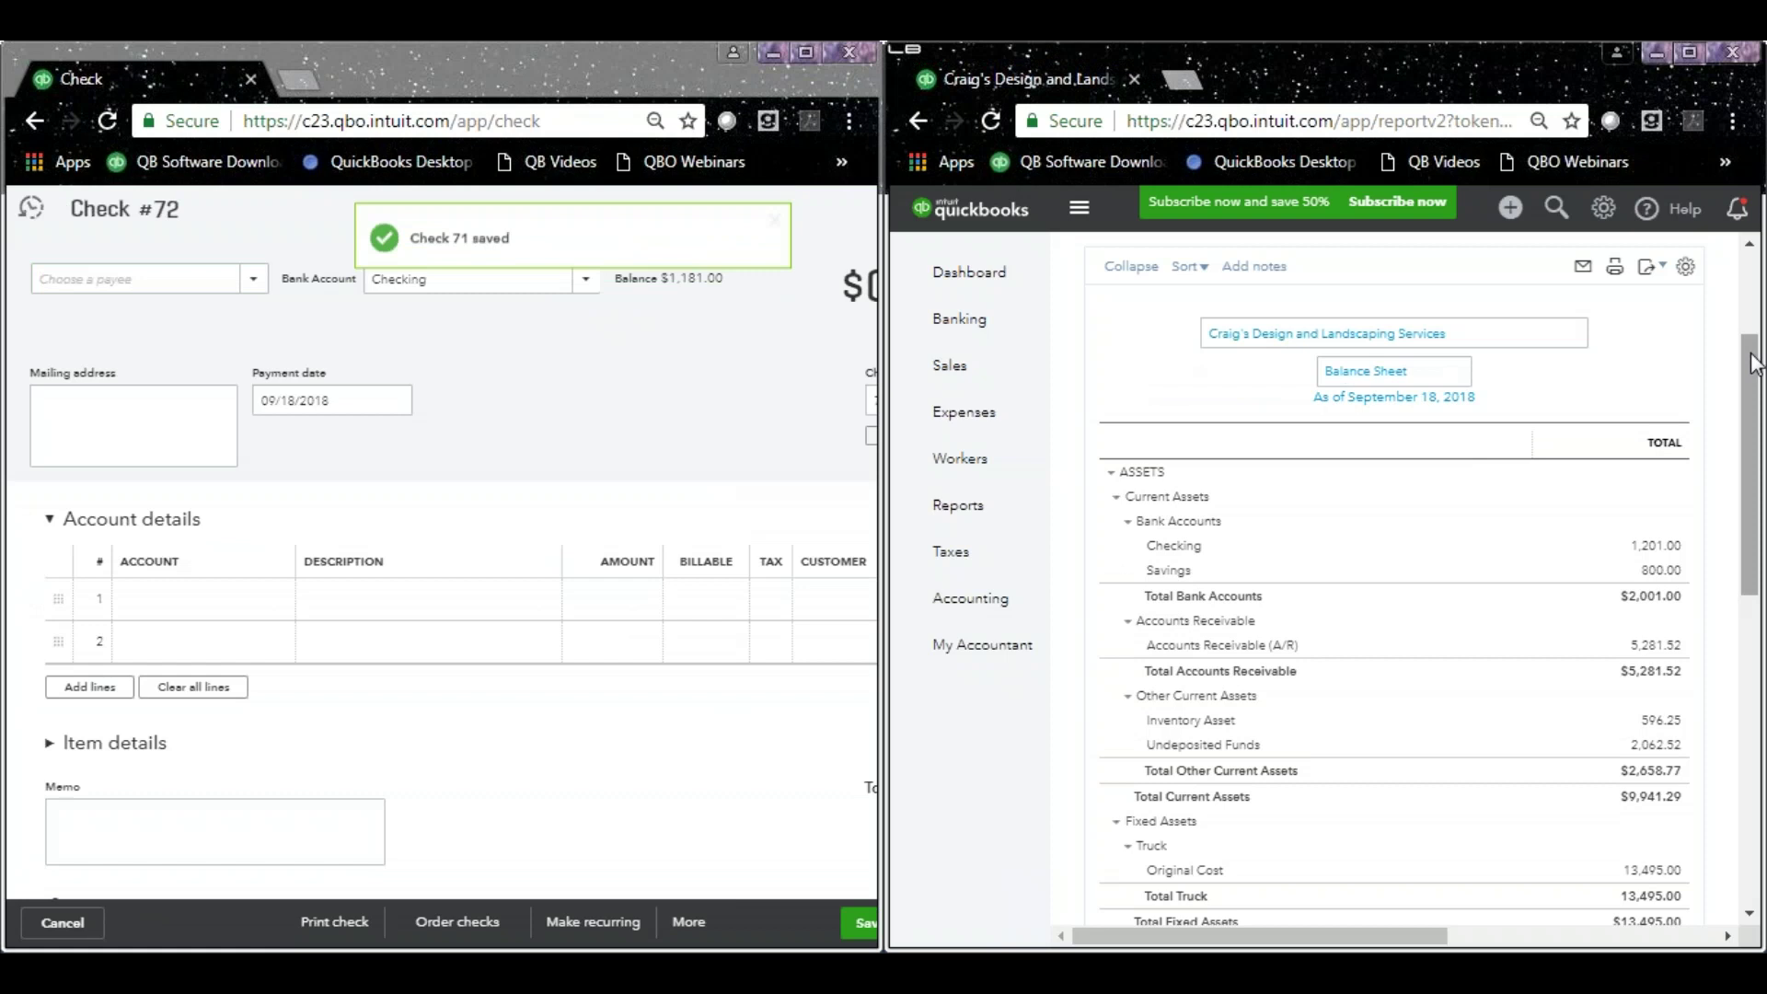
scroll(1751, 364, up, 3)
drag(1418, 935, 1562, 938)
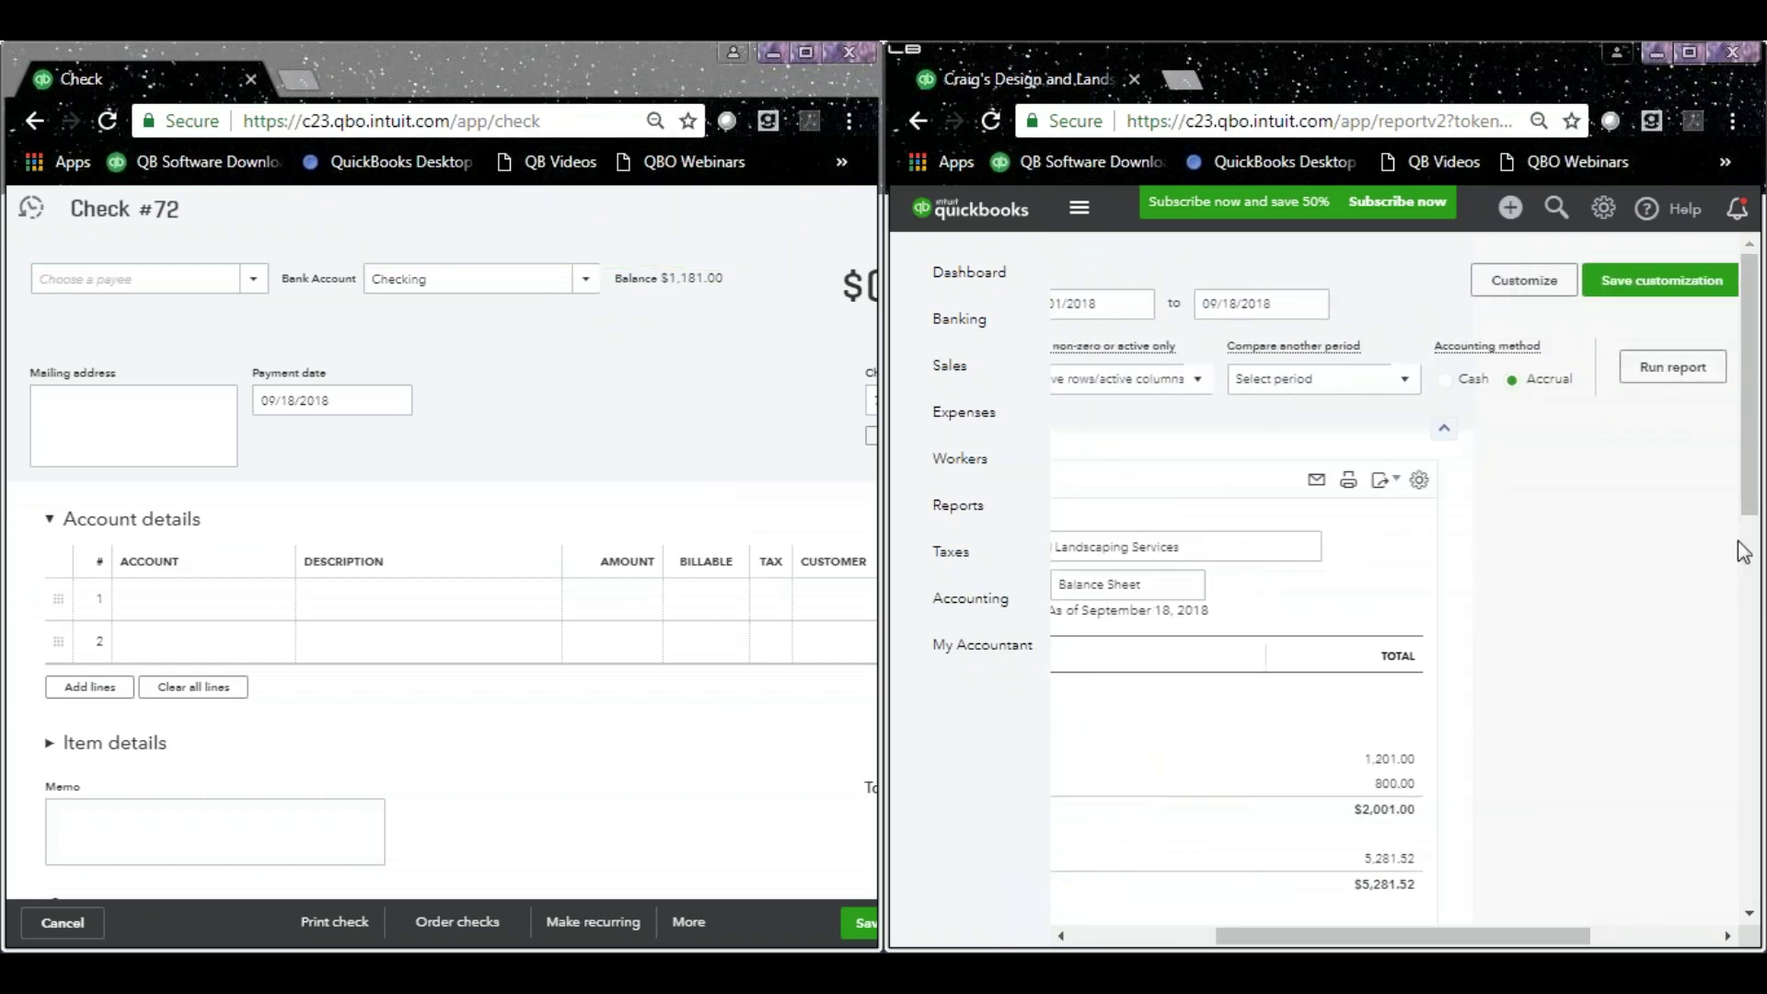
click(1668, 372)
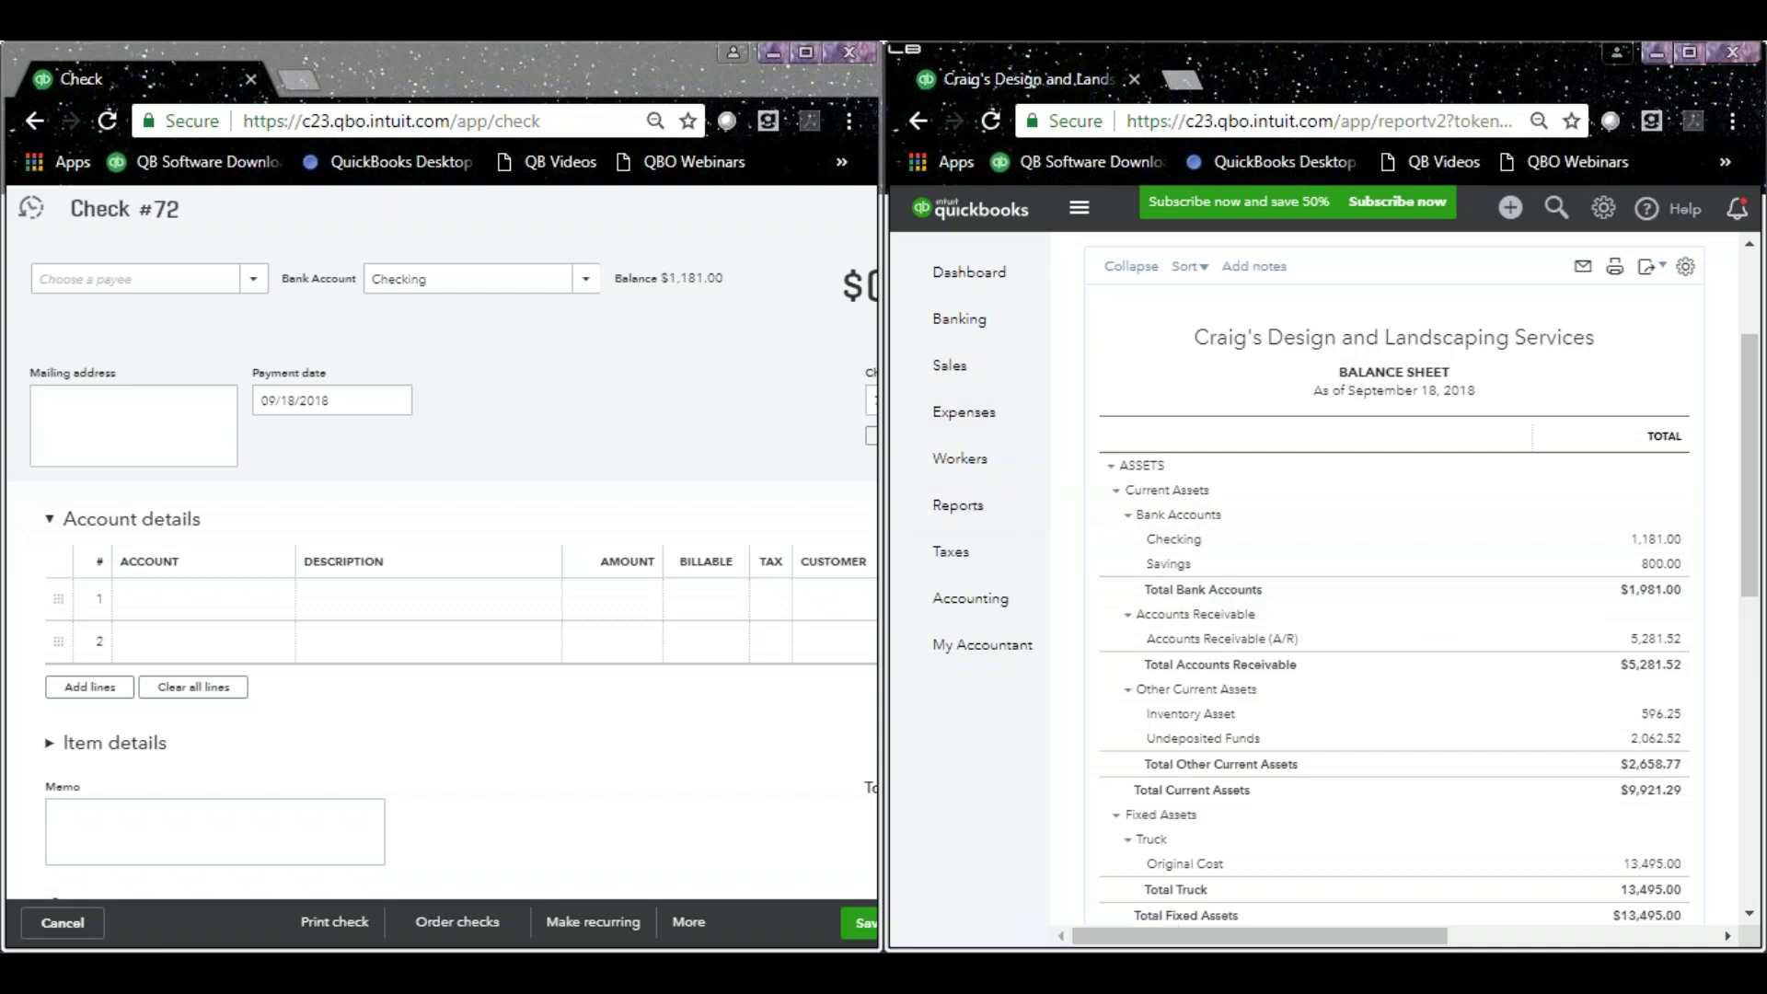
click(1734, 57)
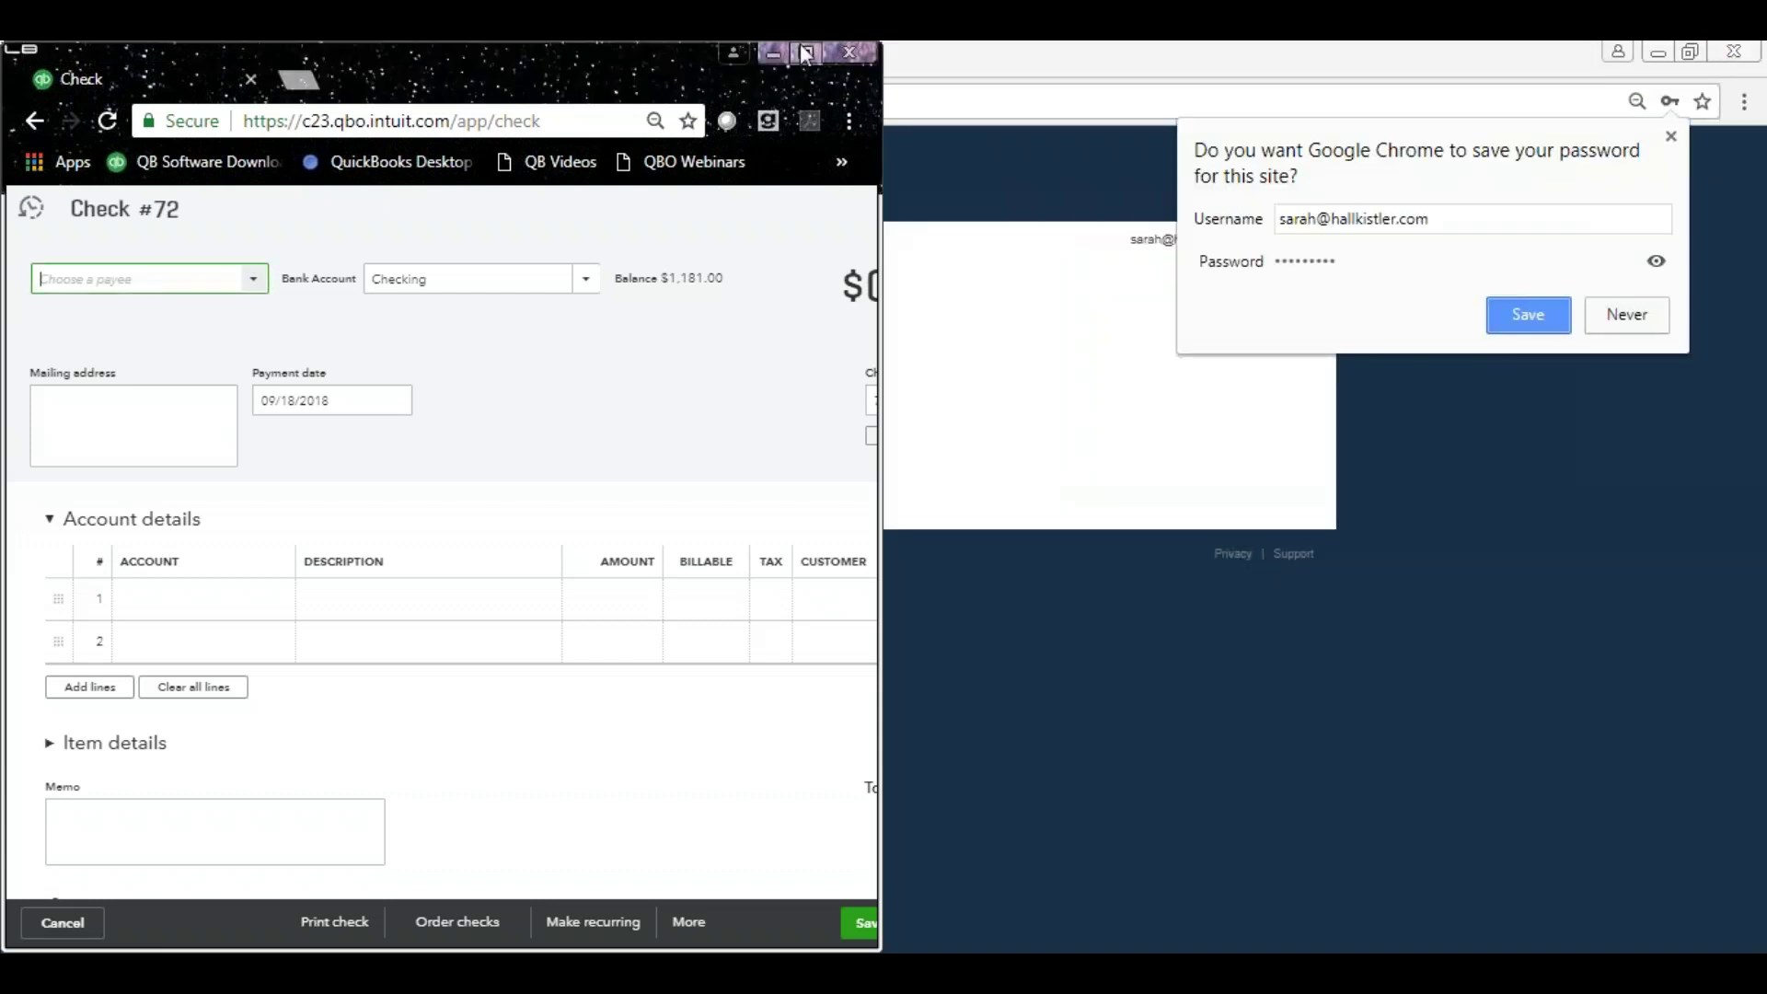
click(803, 51)
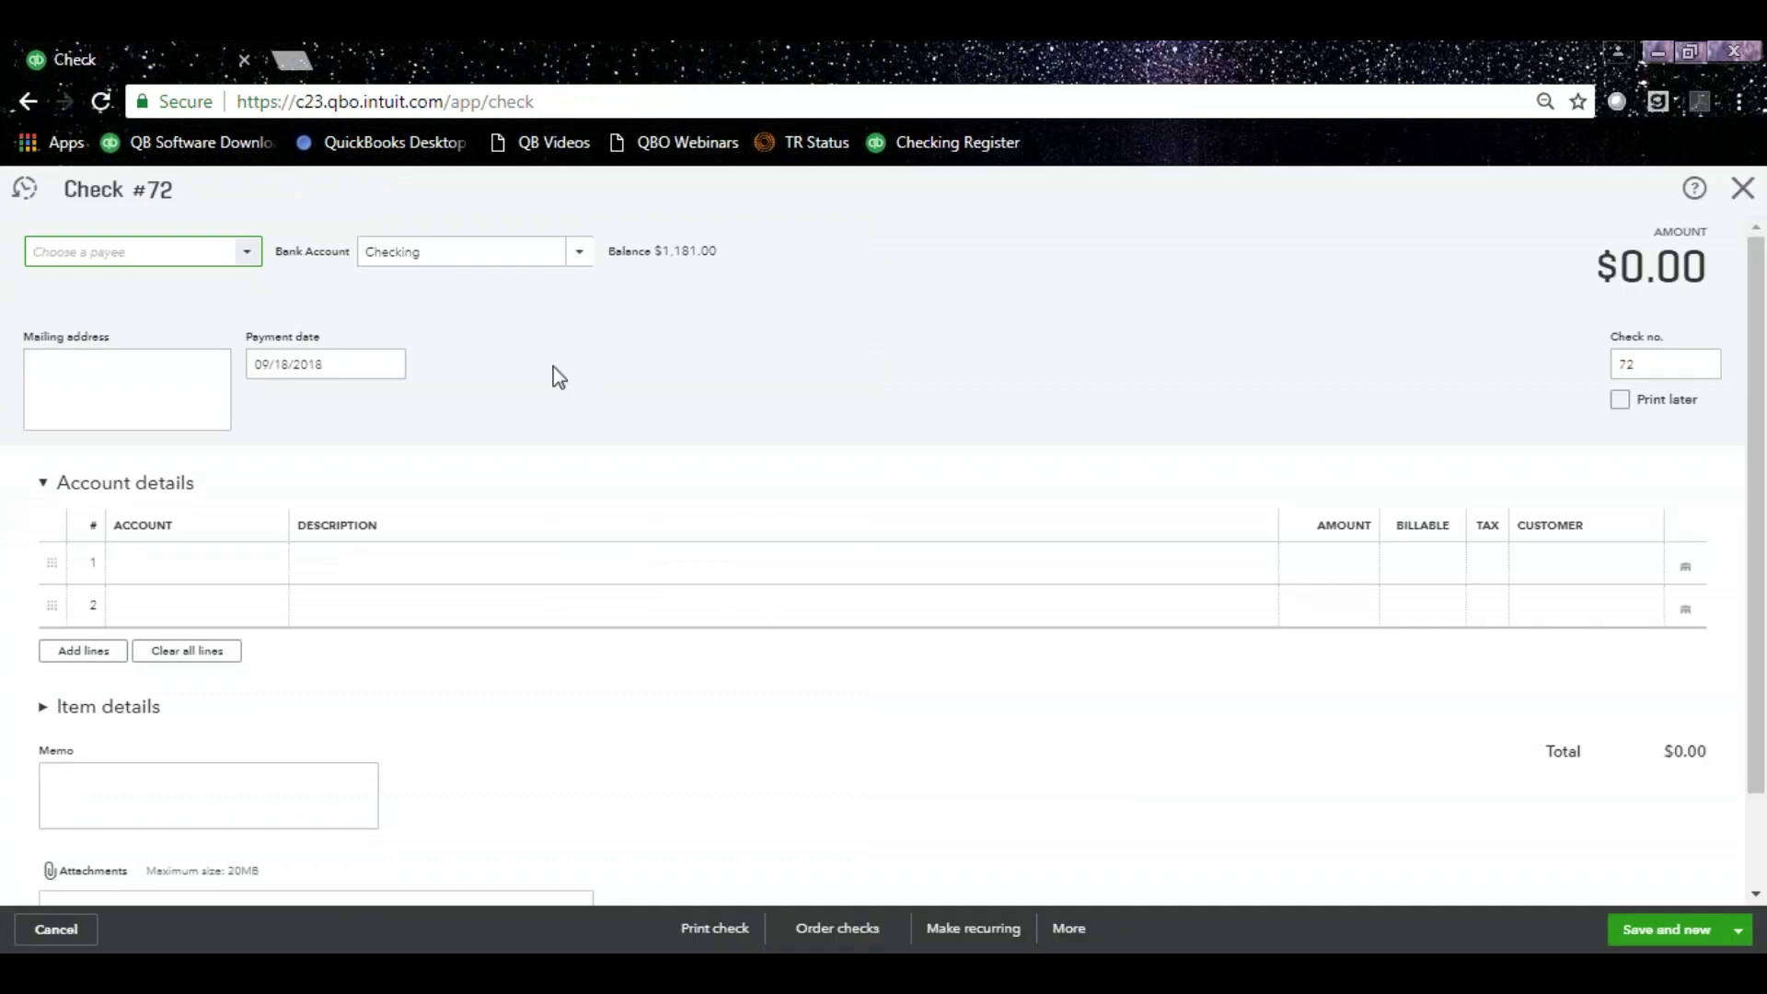
Reopen a blank check and bookmark that page as 'Check' on the bookmarks bar.
click(1735, 208)
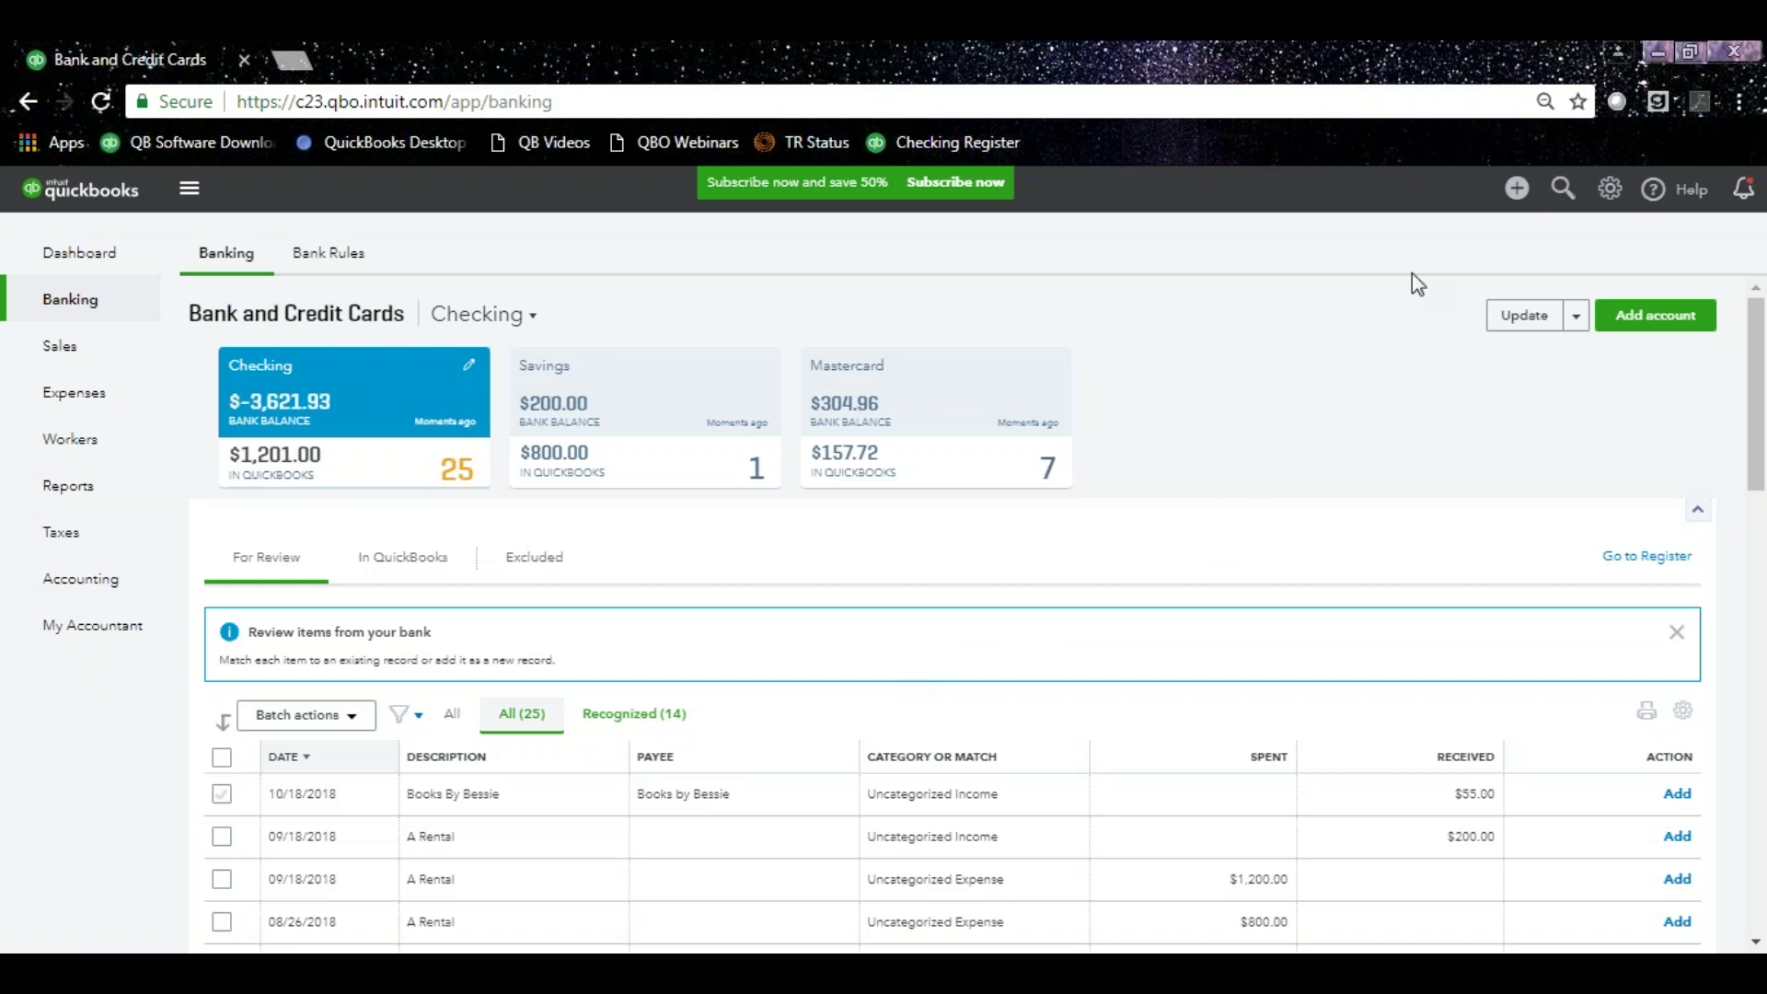
click(1518, 191)
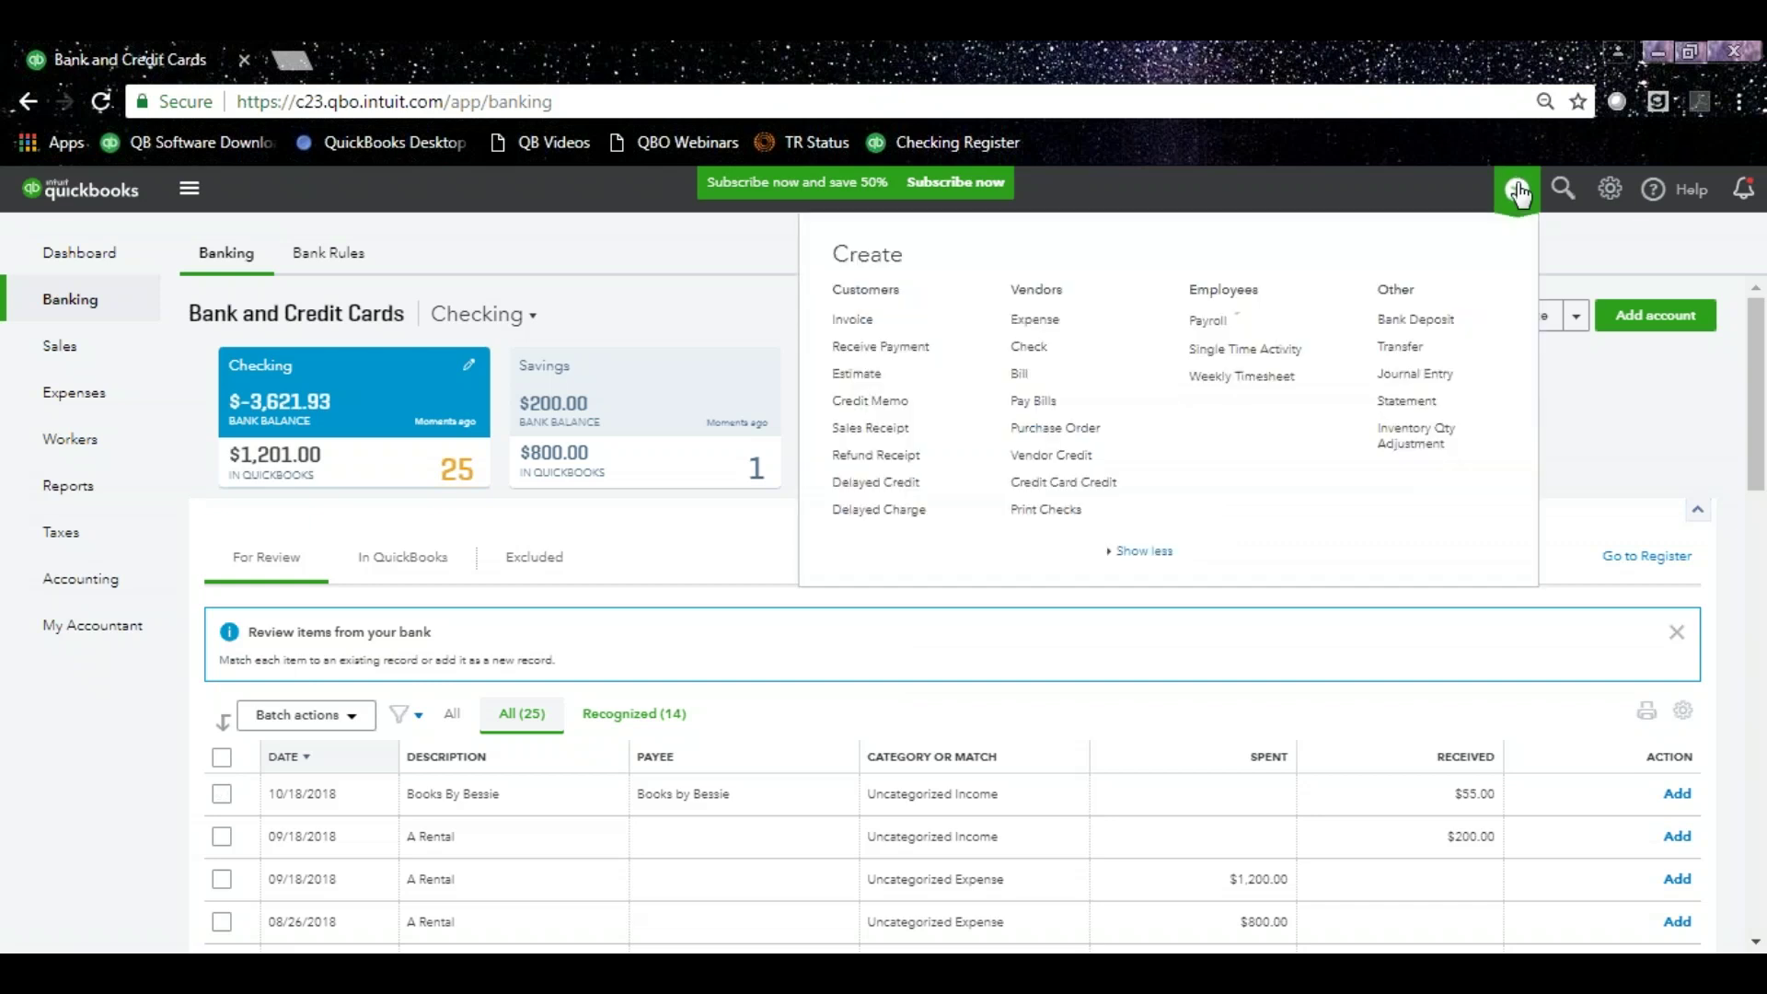
click(1039, 354)
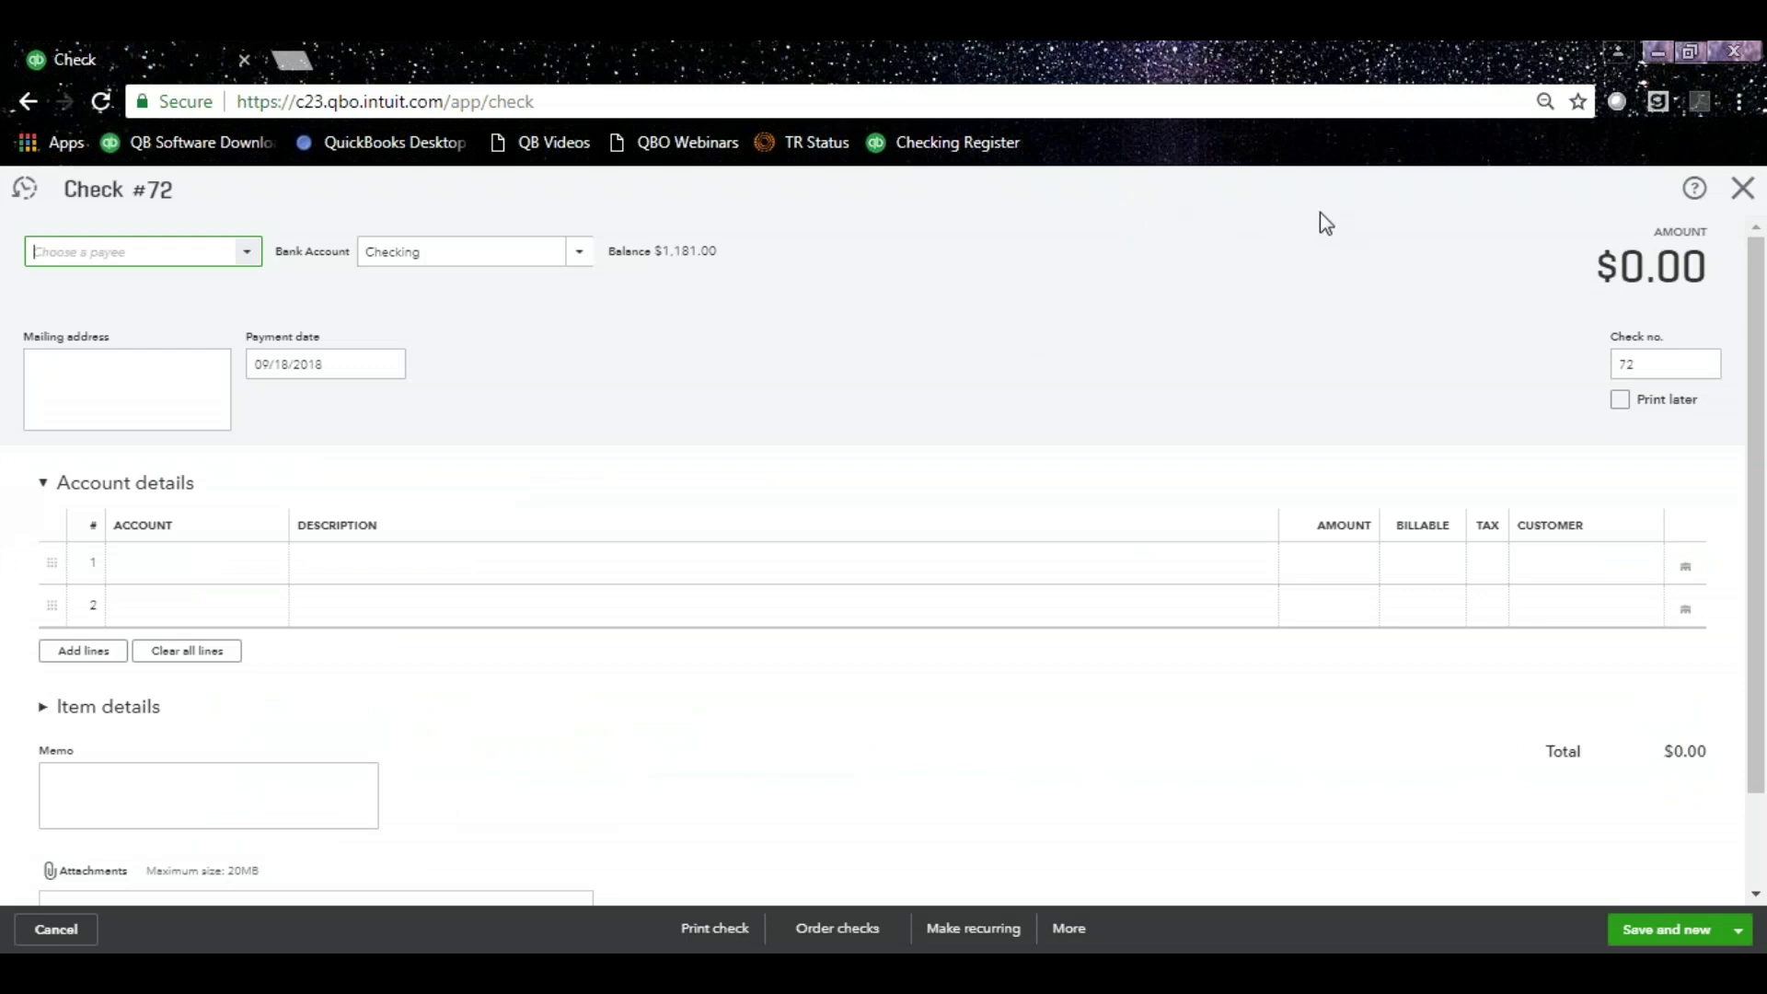
click(1577, 101)
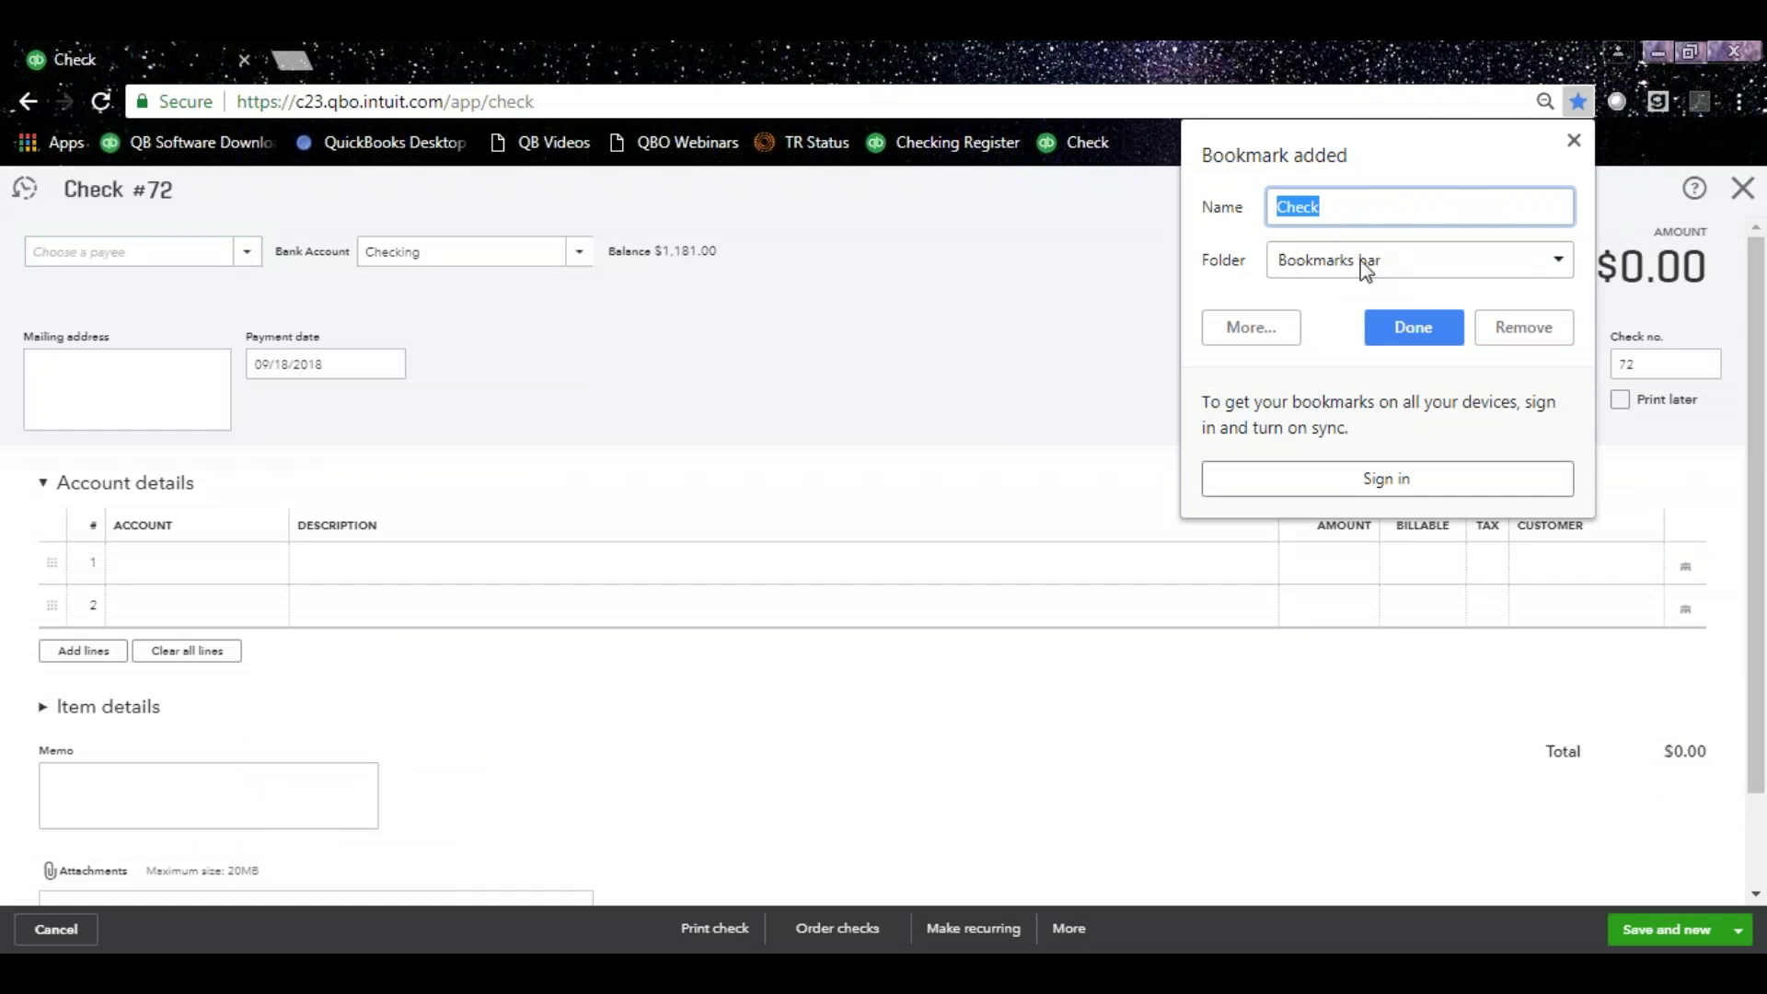
click(1414, 328)
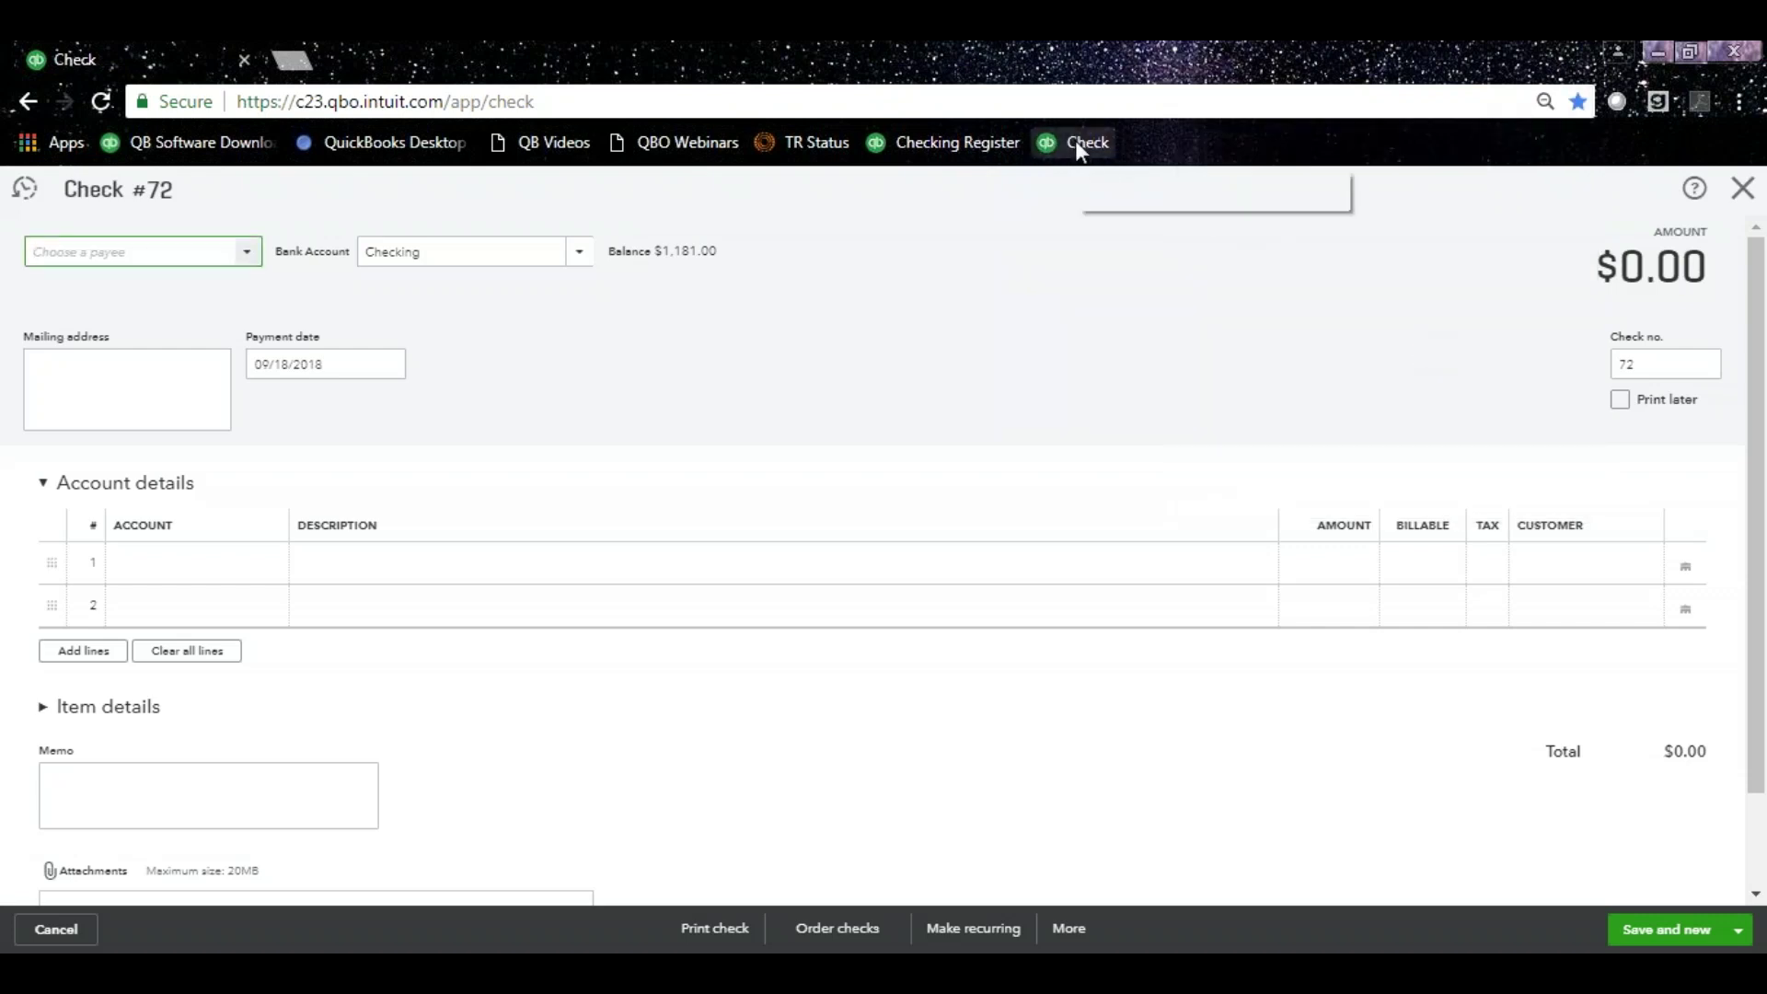
Bookmark the Bank Deposit page beside 'Check', then open the saved Check bookmark.
click(1742, 188)
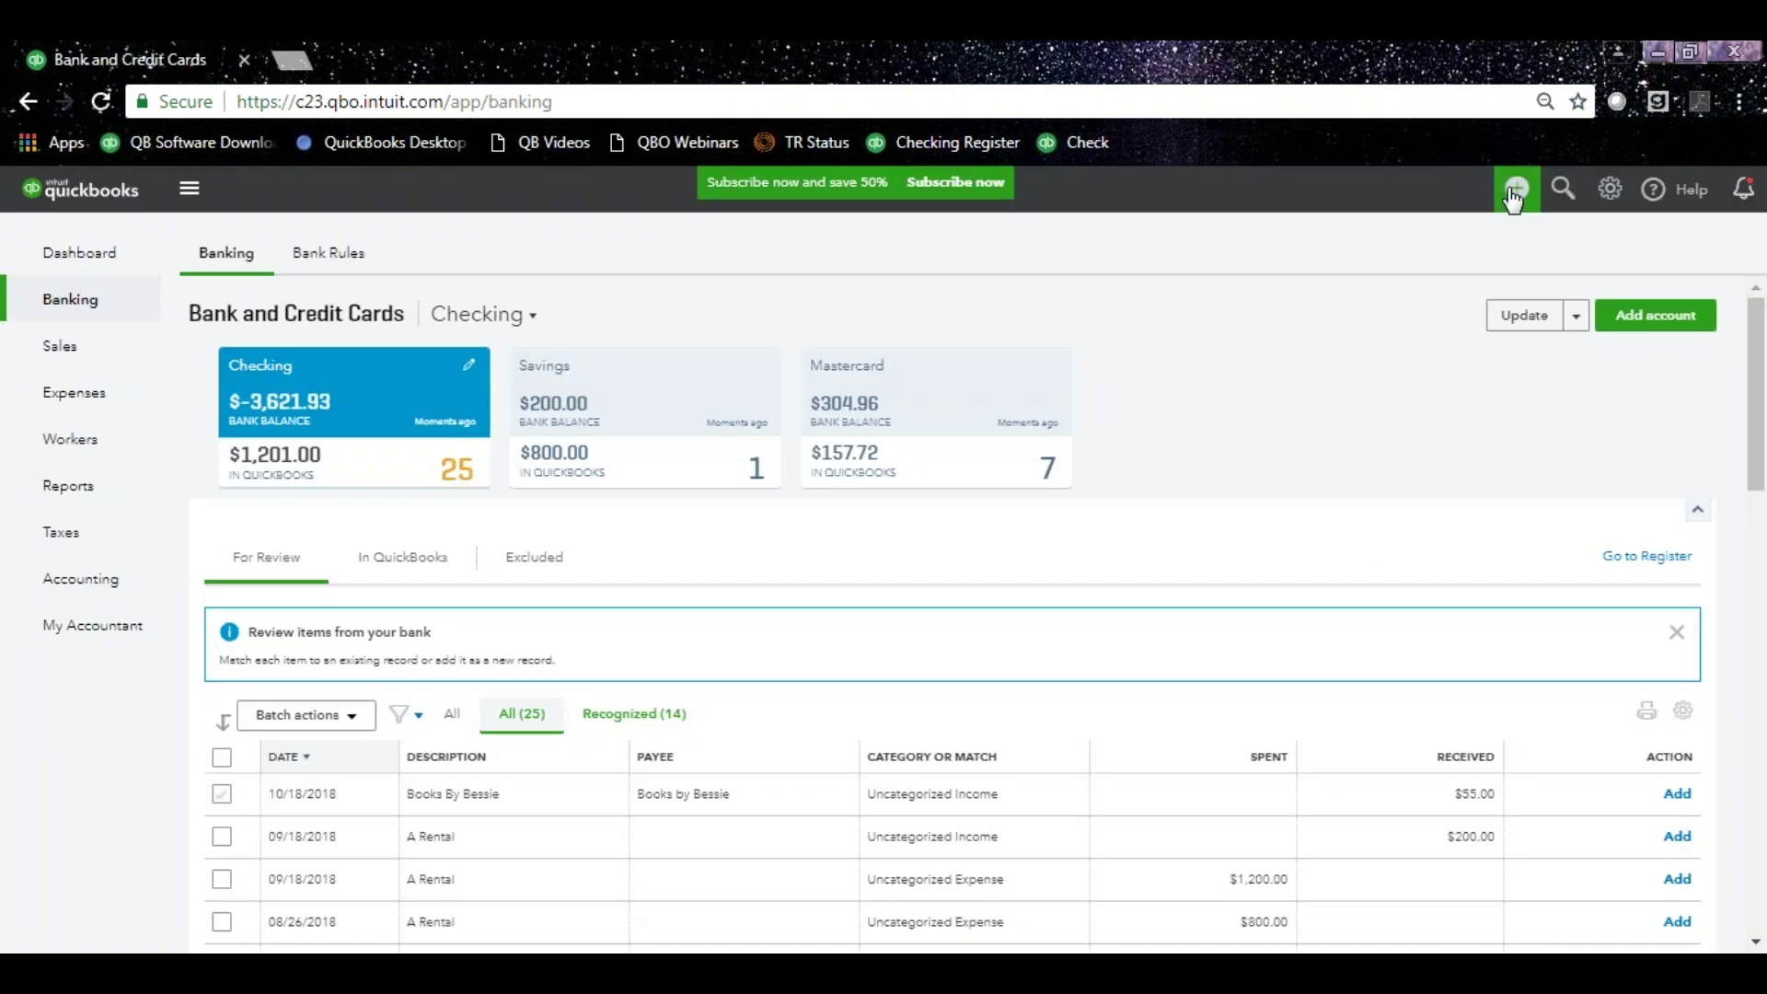
click(1515, 190)
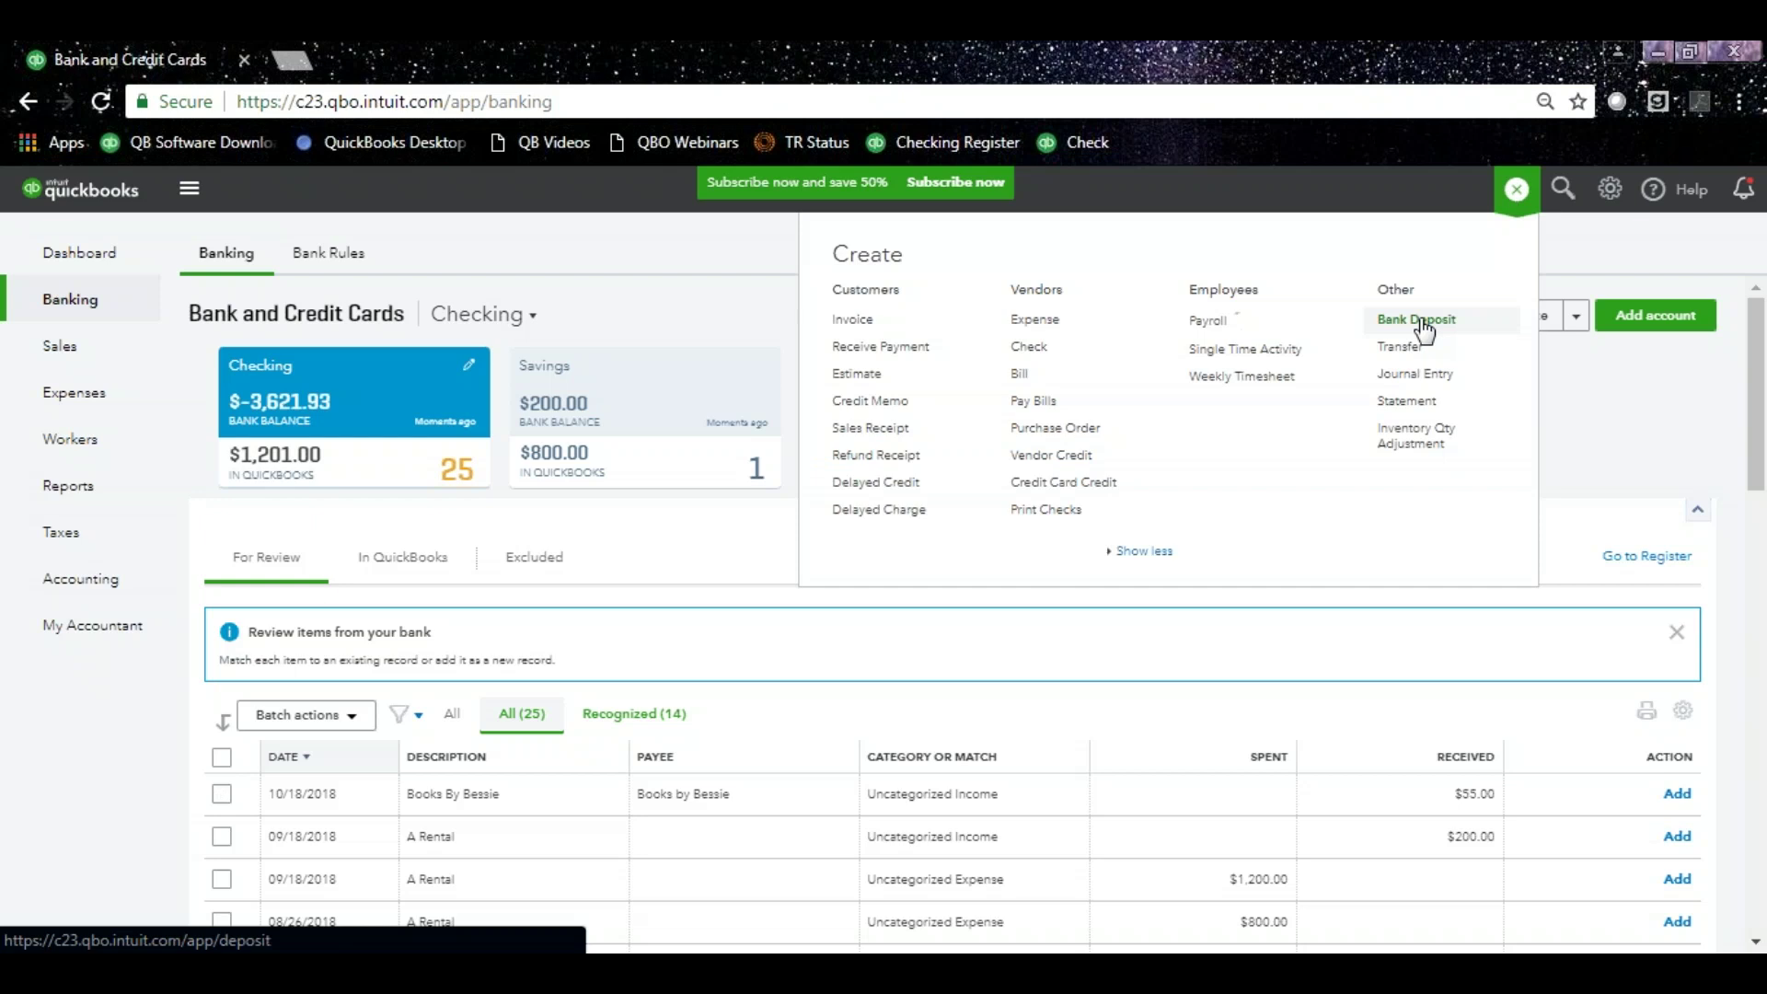
click(1422, 322)
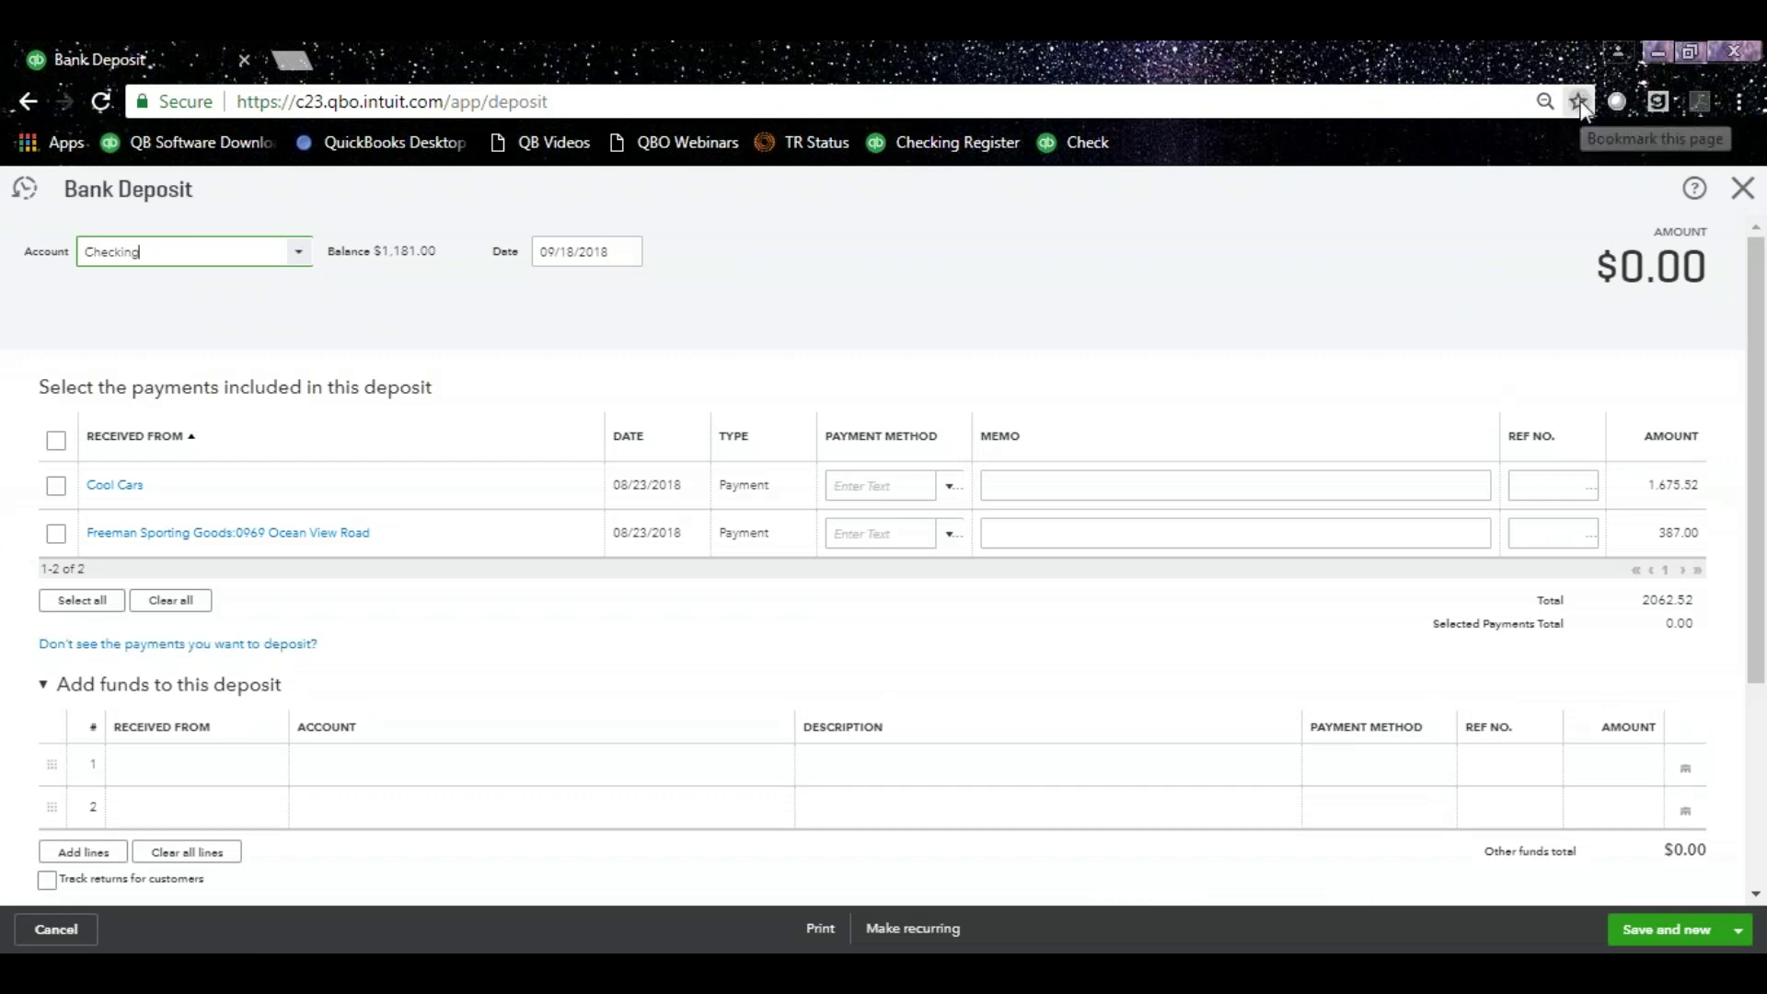
click(1578, 102)
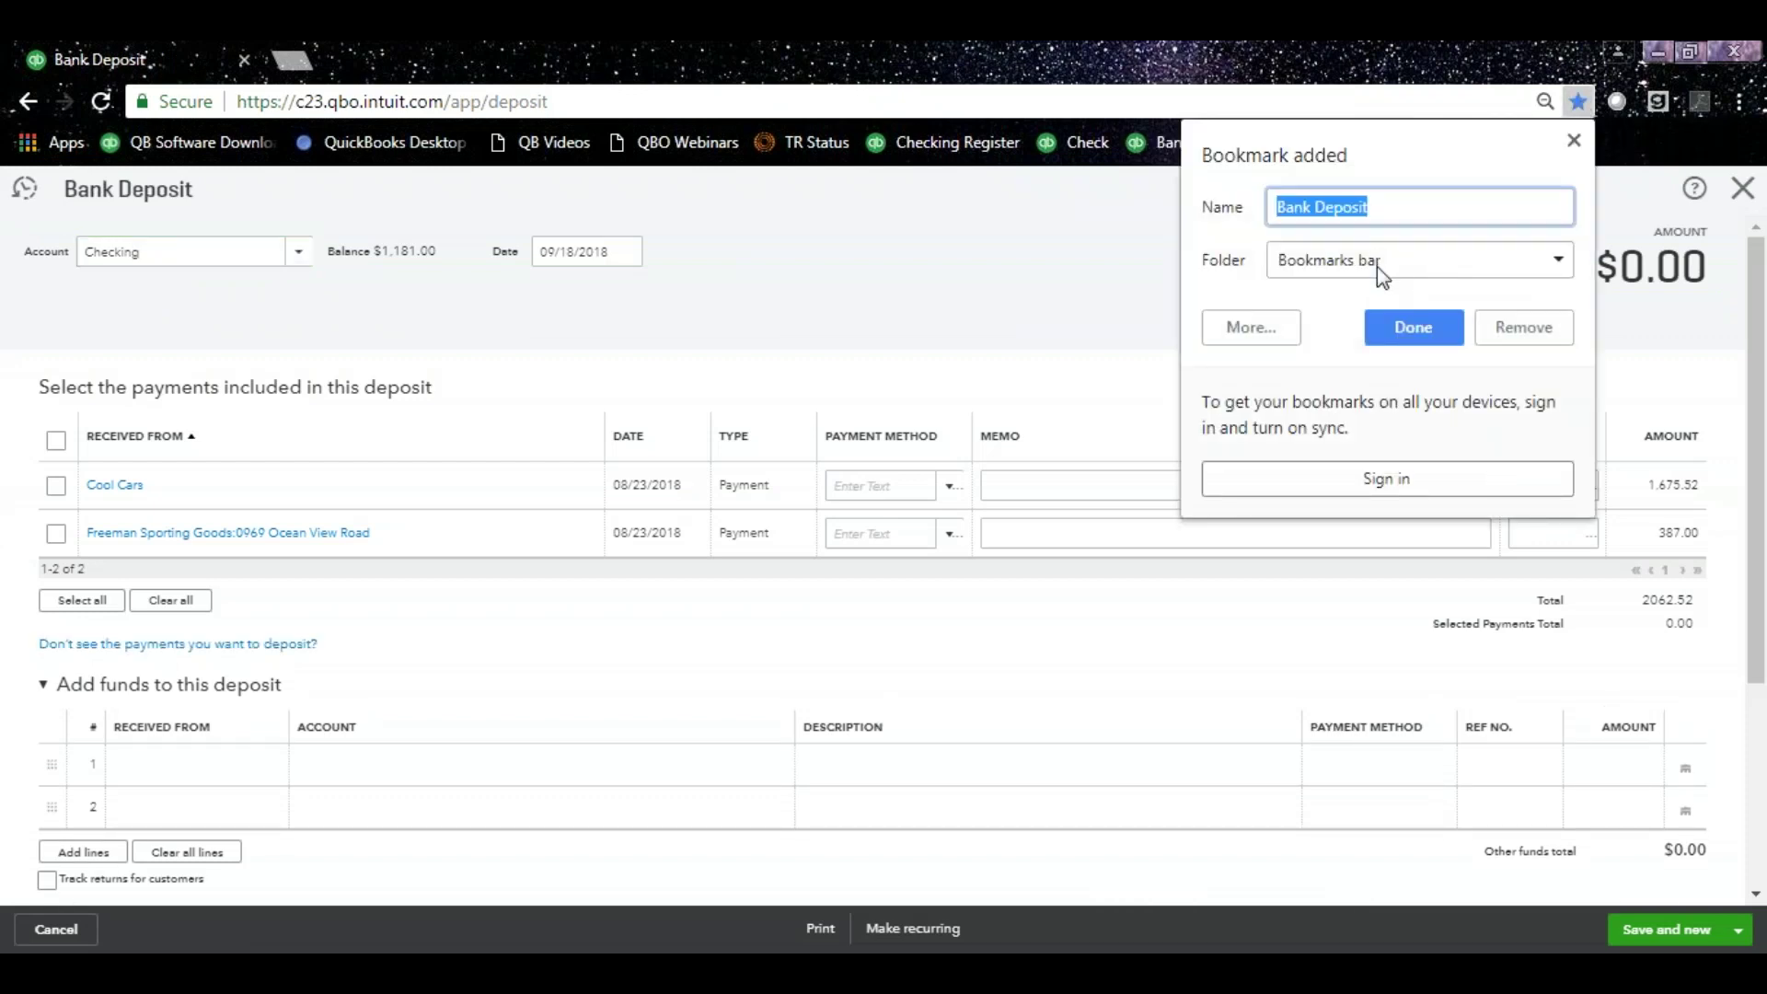
click(1406, 341)
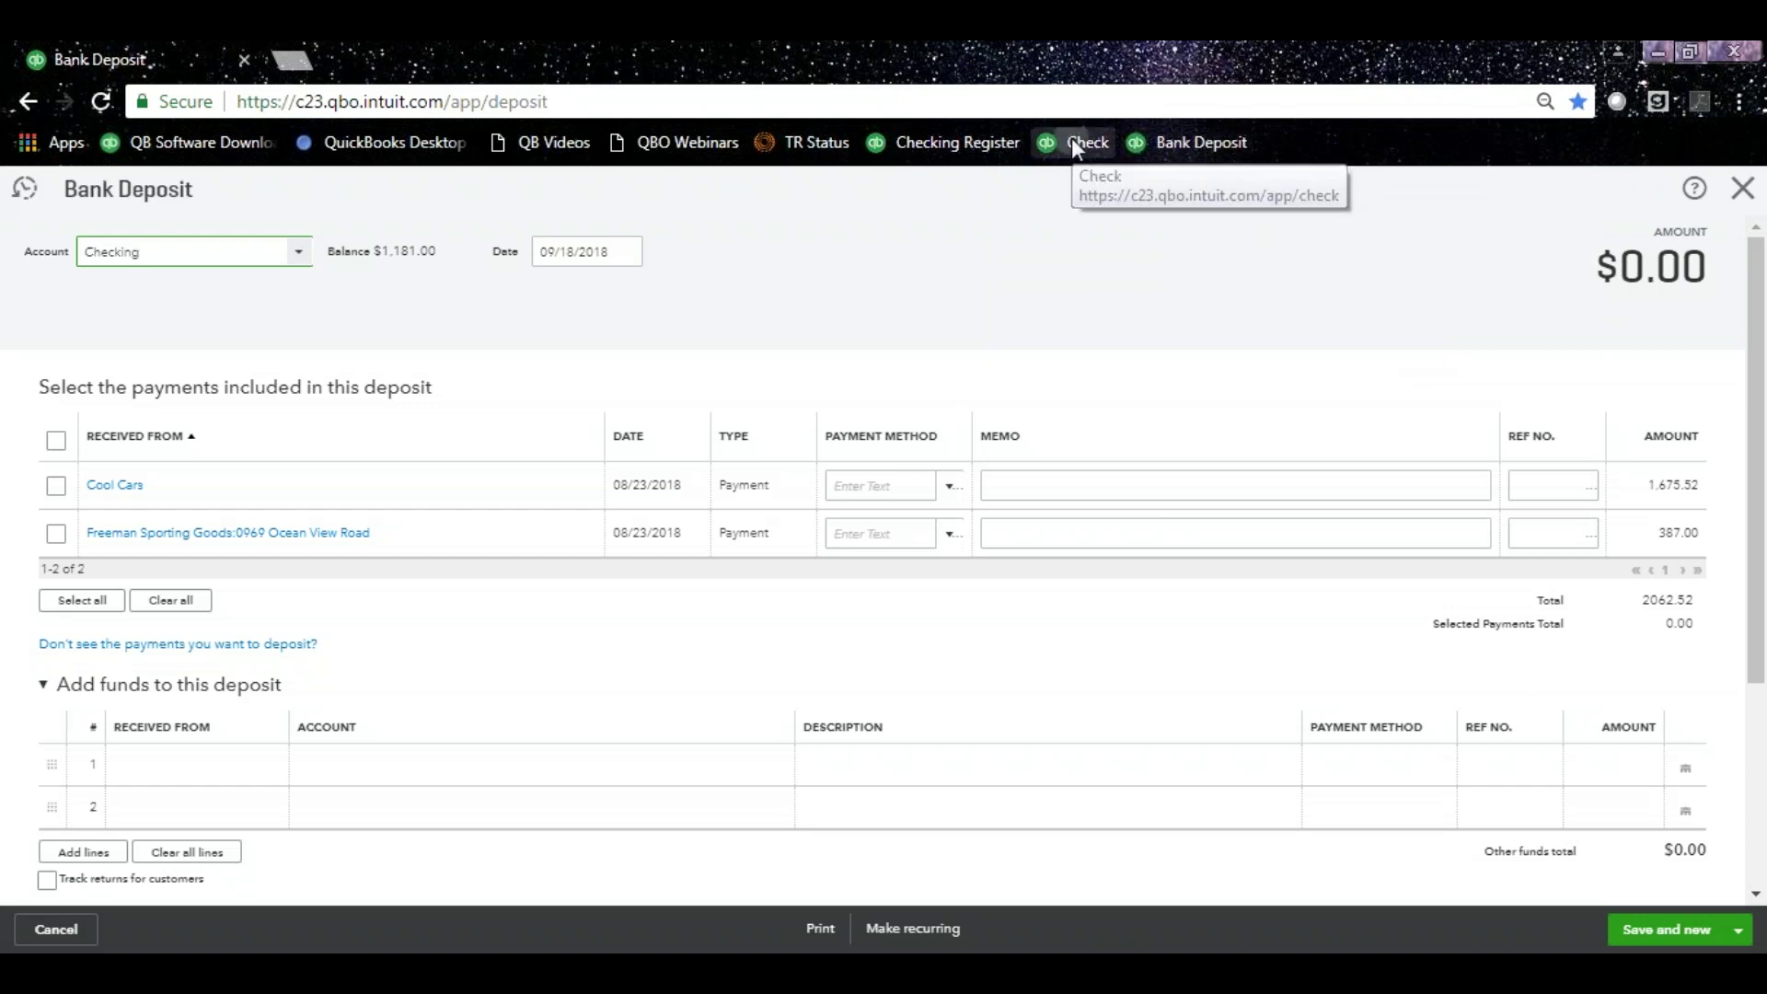
click(1074, 144)
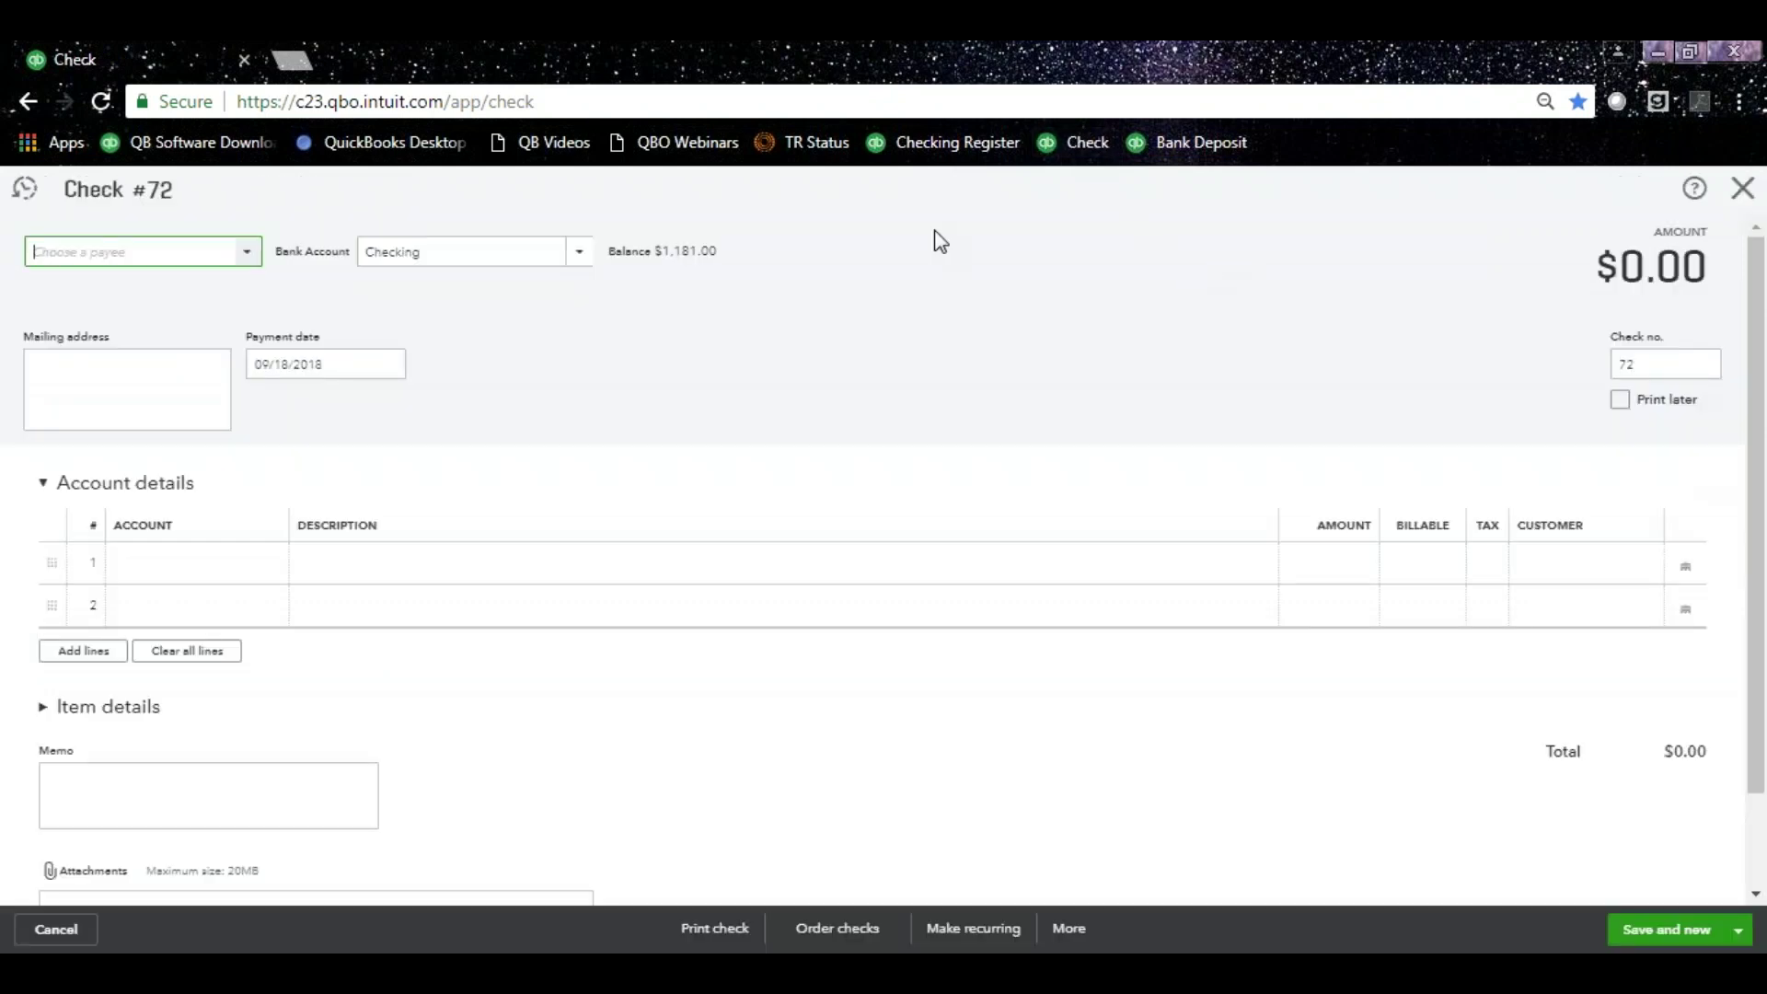
Open the Checking Register bookmark and close the Register basics tips popup.
click(958, 143)
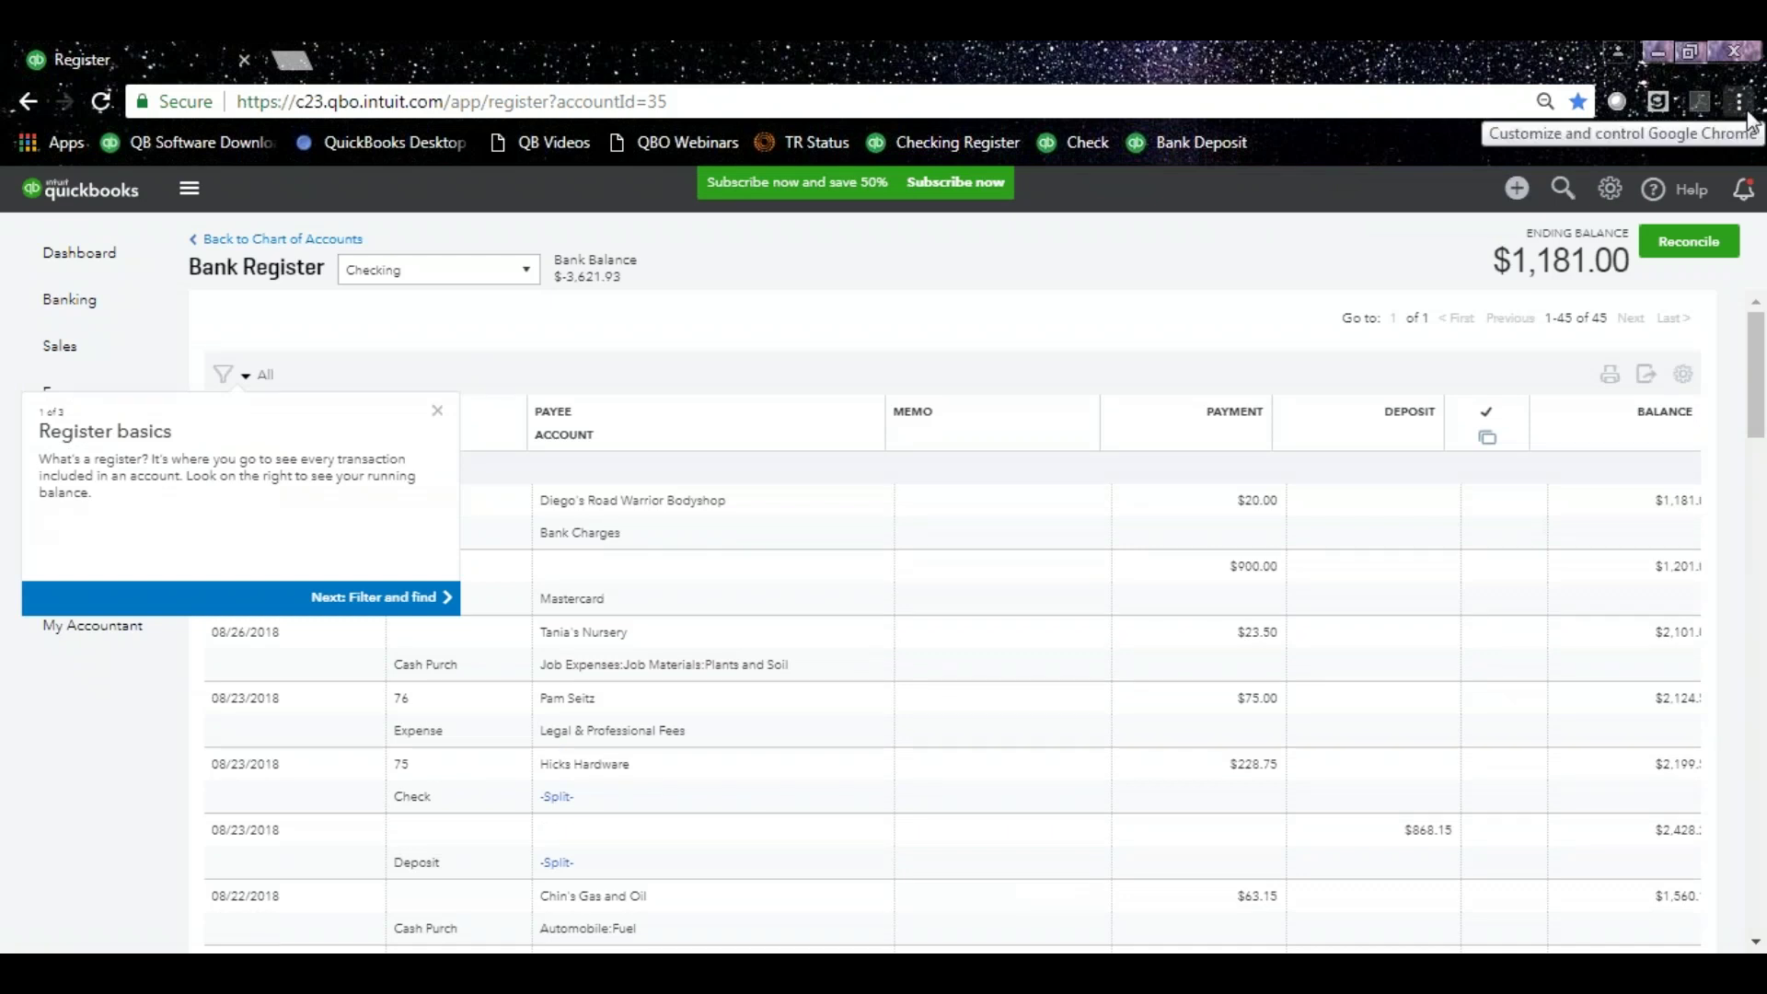
click(1741, 103)
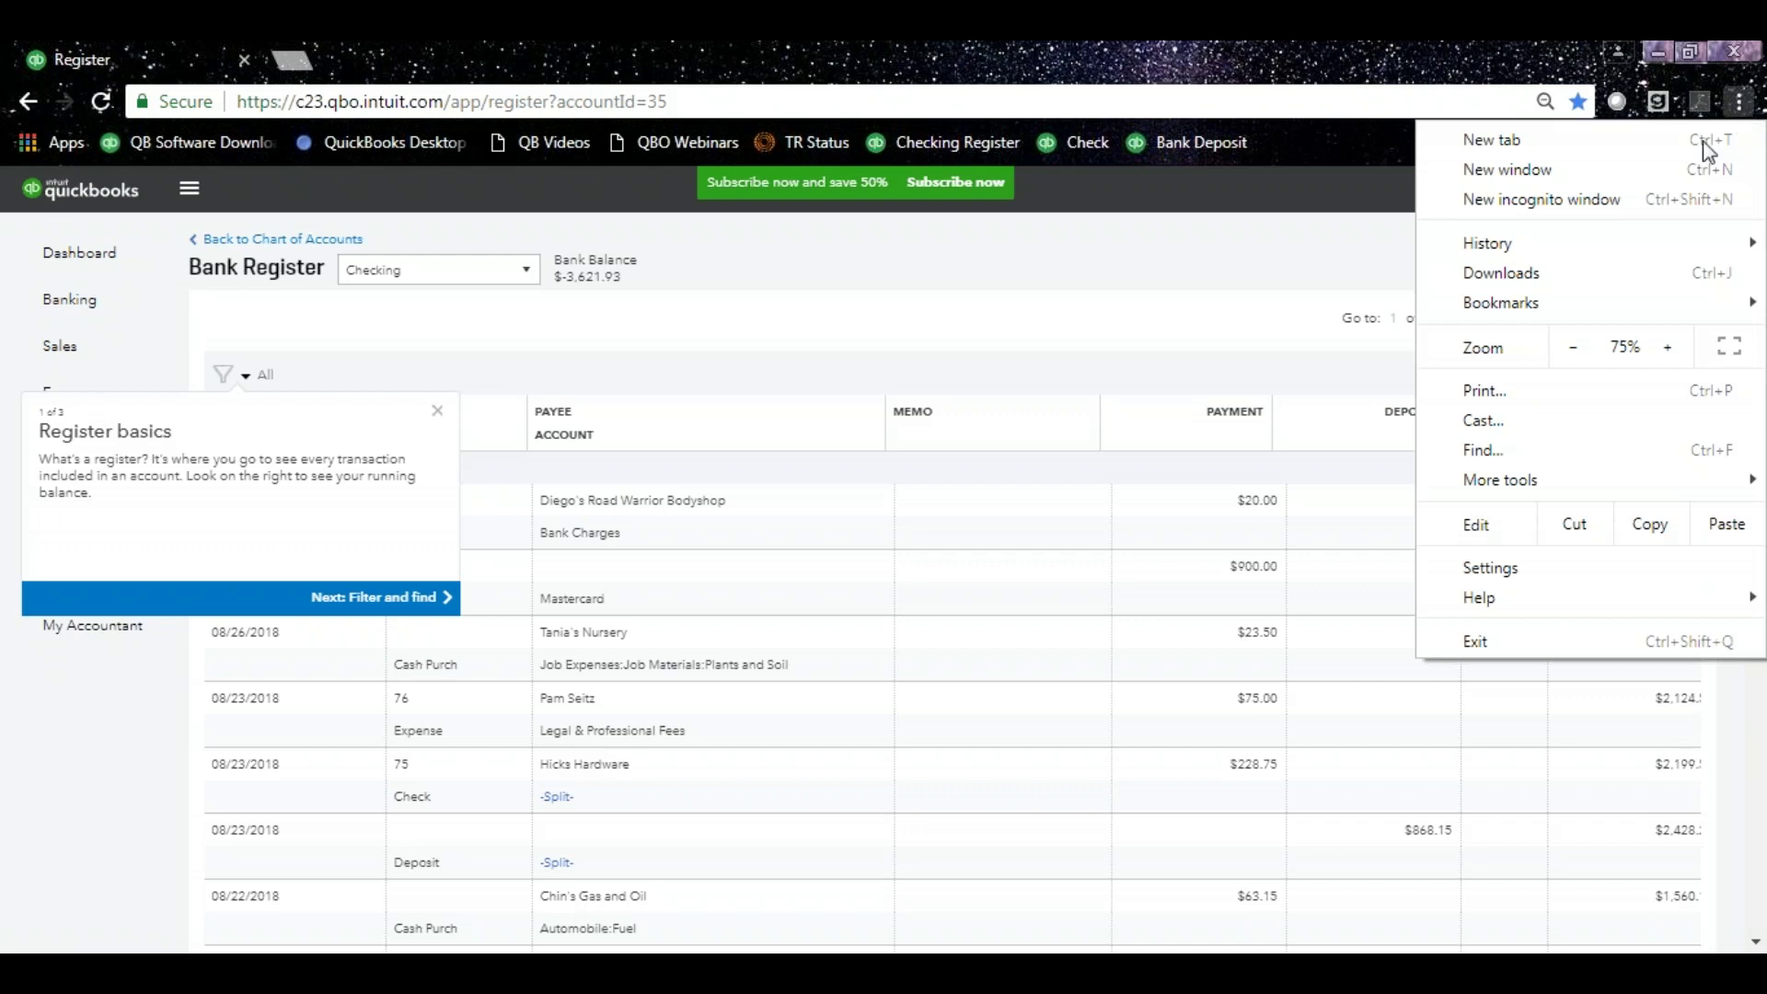
mouse_move(1616, 313)
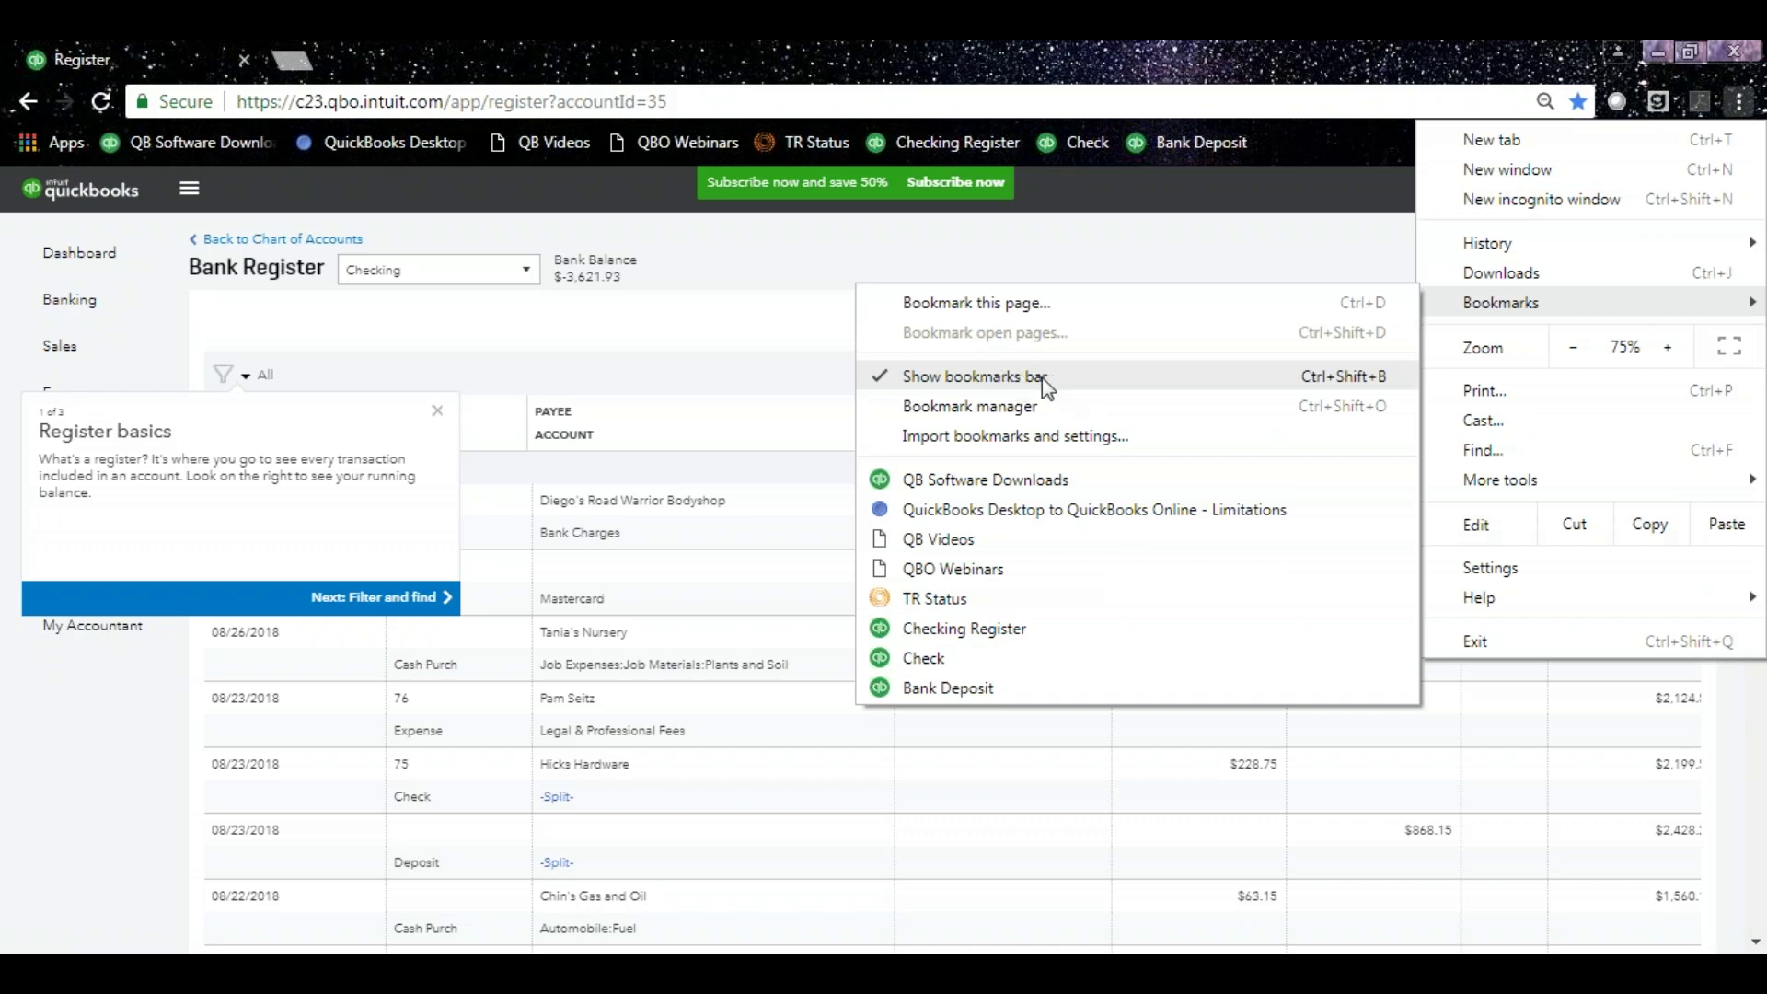
click(1279, 138)
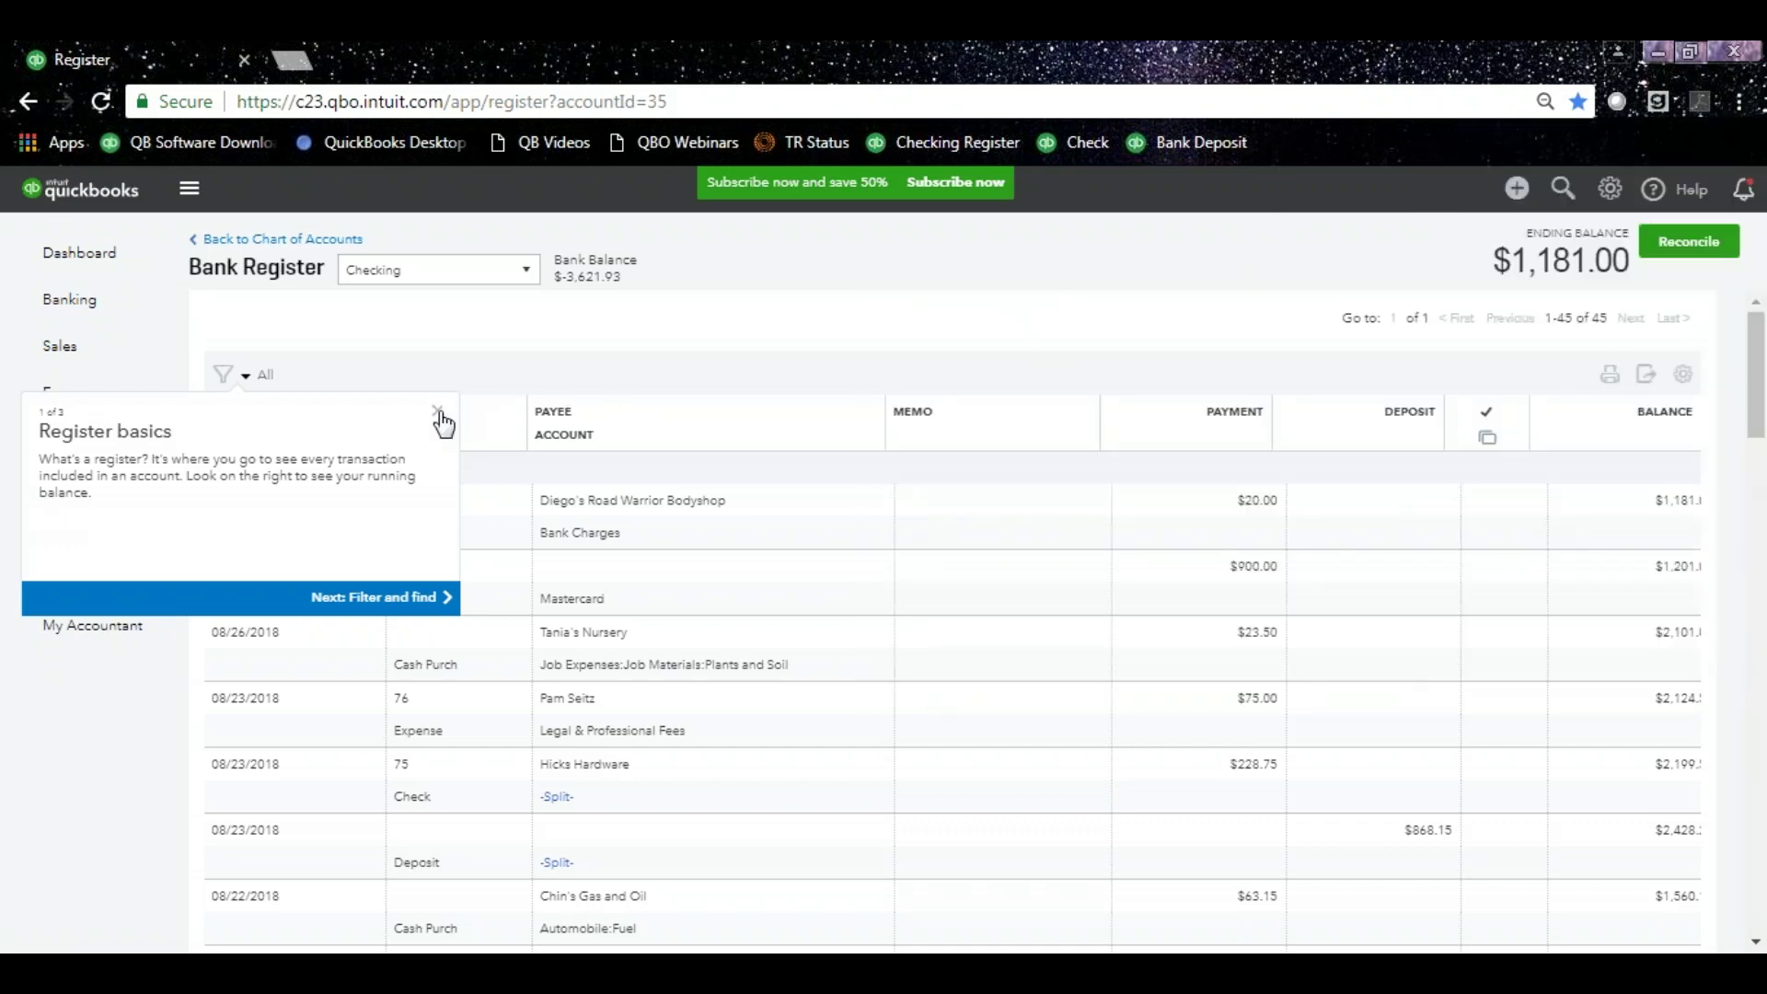
click(438, 415)
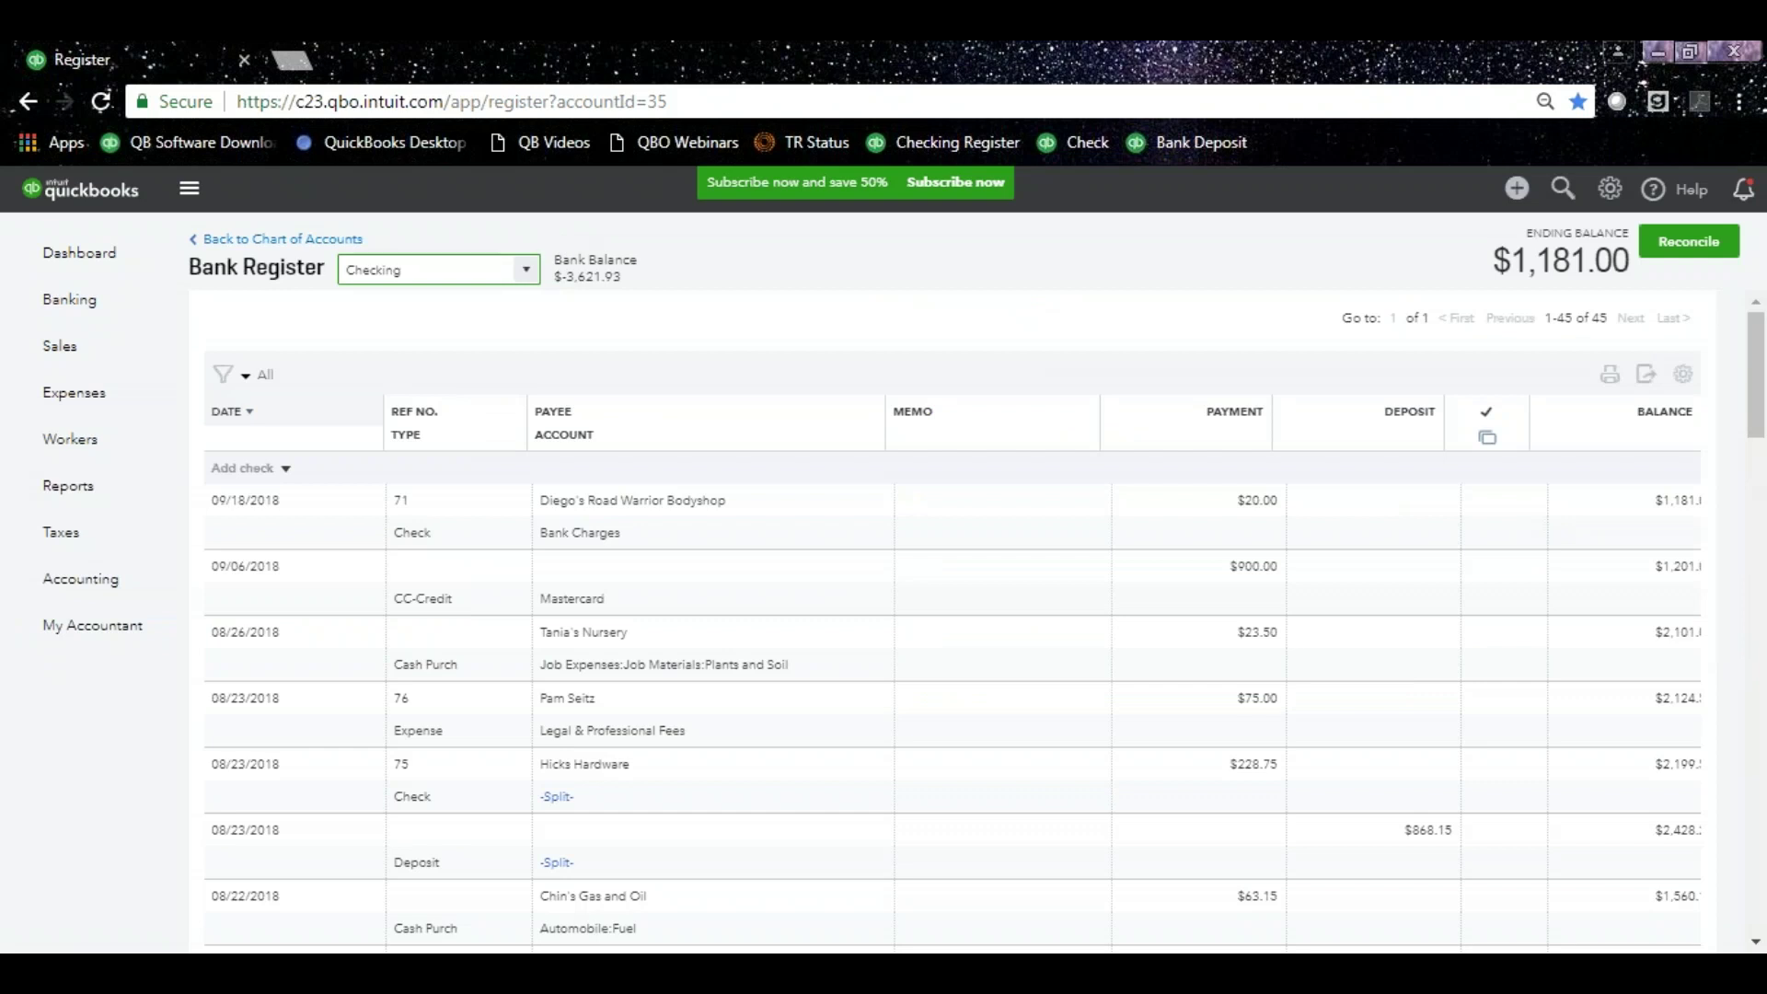
Return to the Bank and Credit Cards page for Checking via Banking in the left navigation.
click(82, 306)
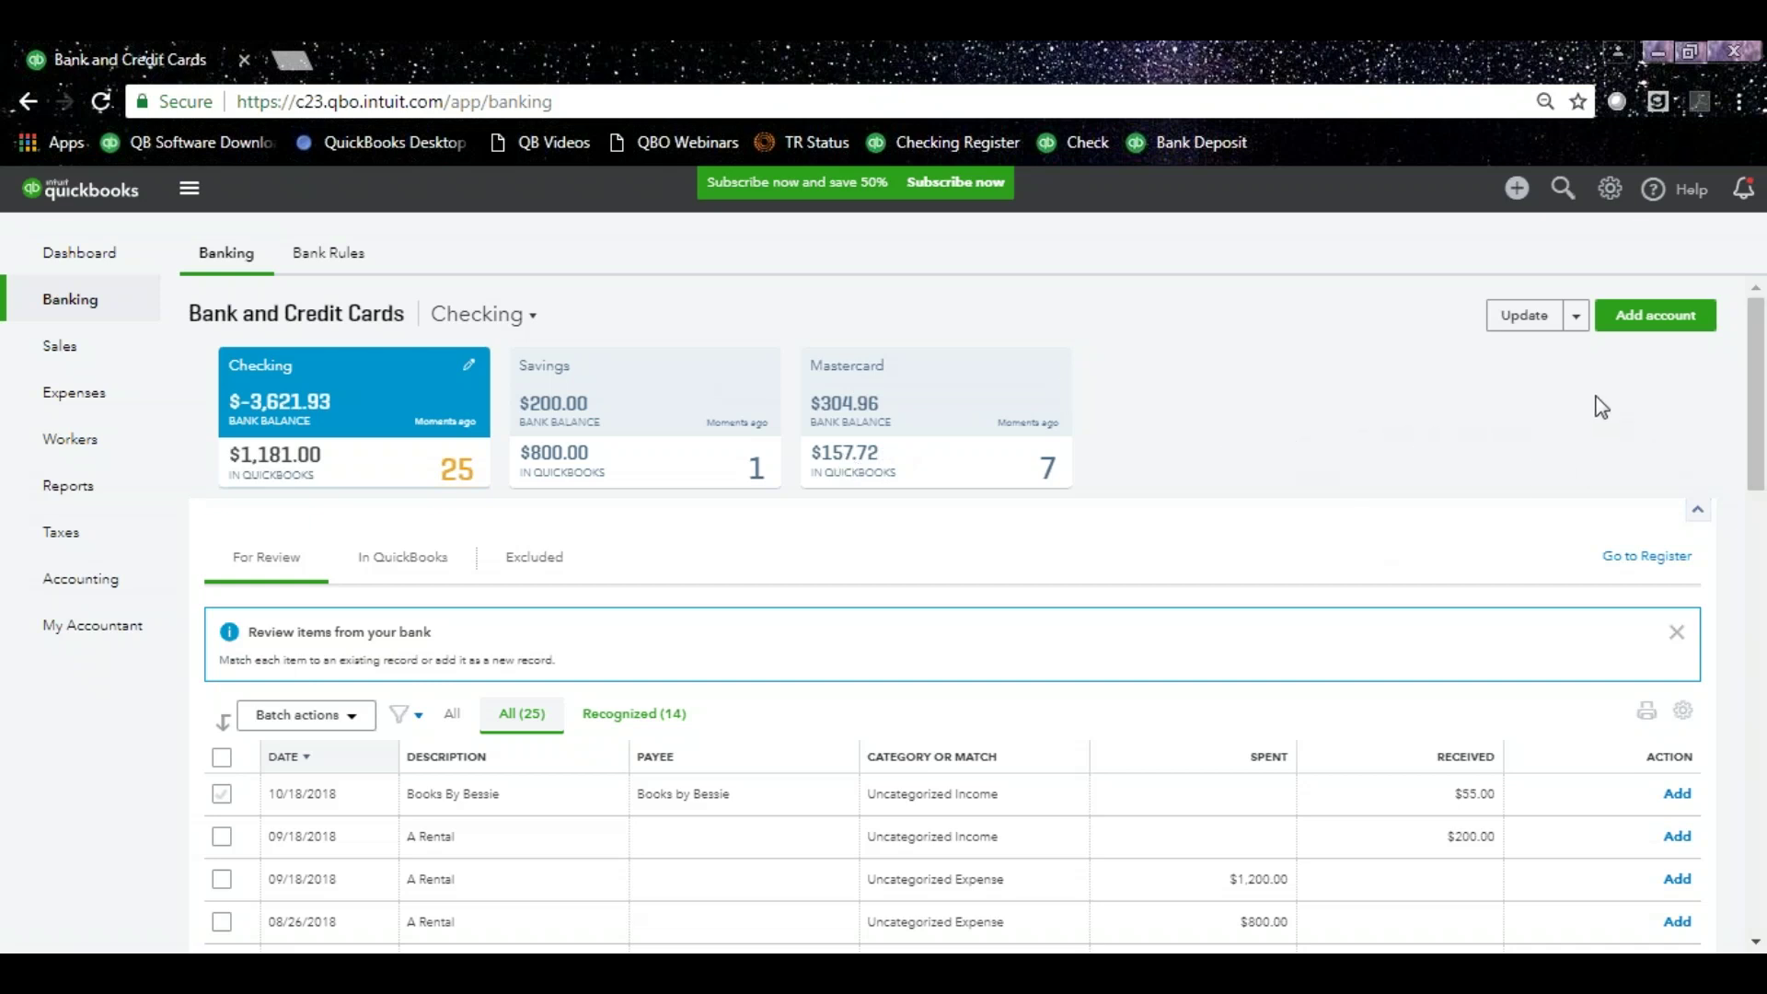
click(1654, 322)
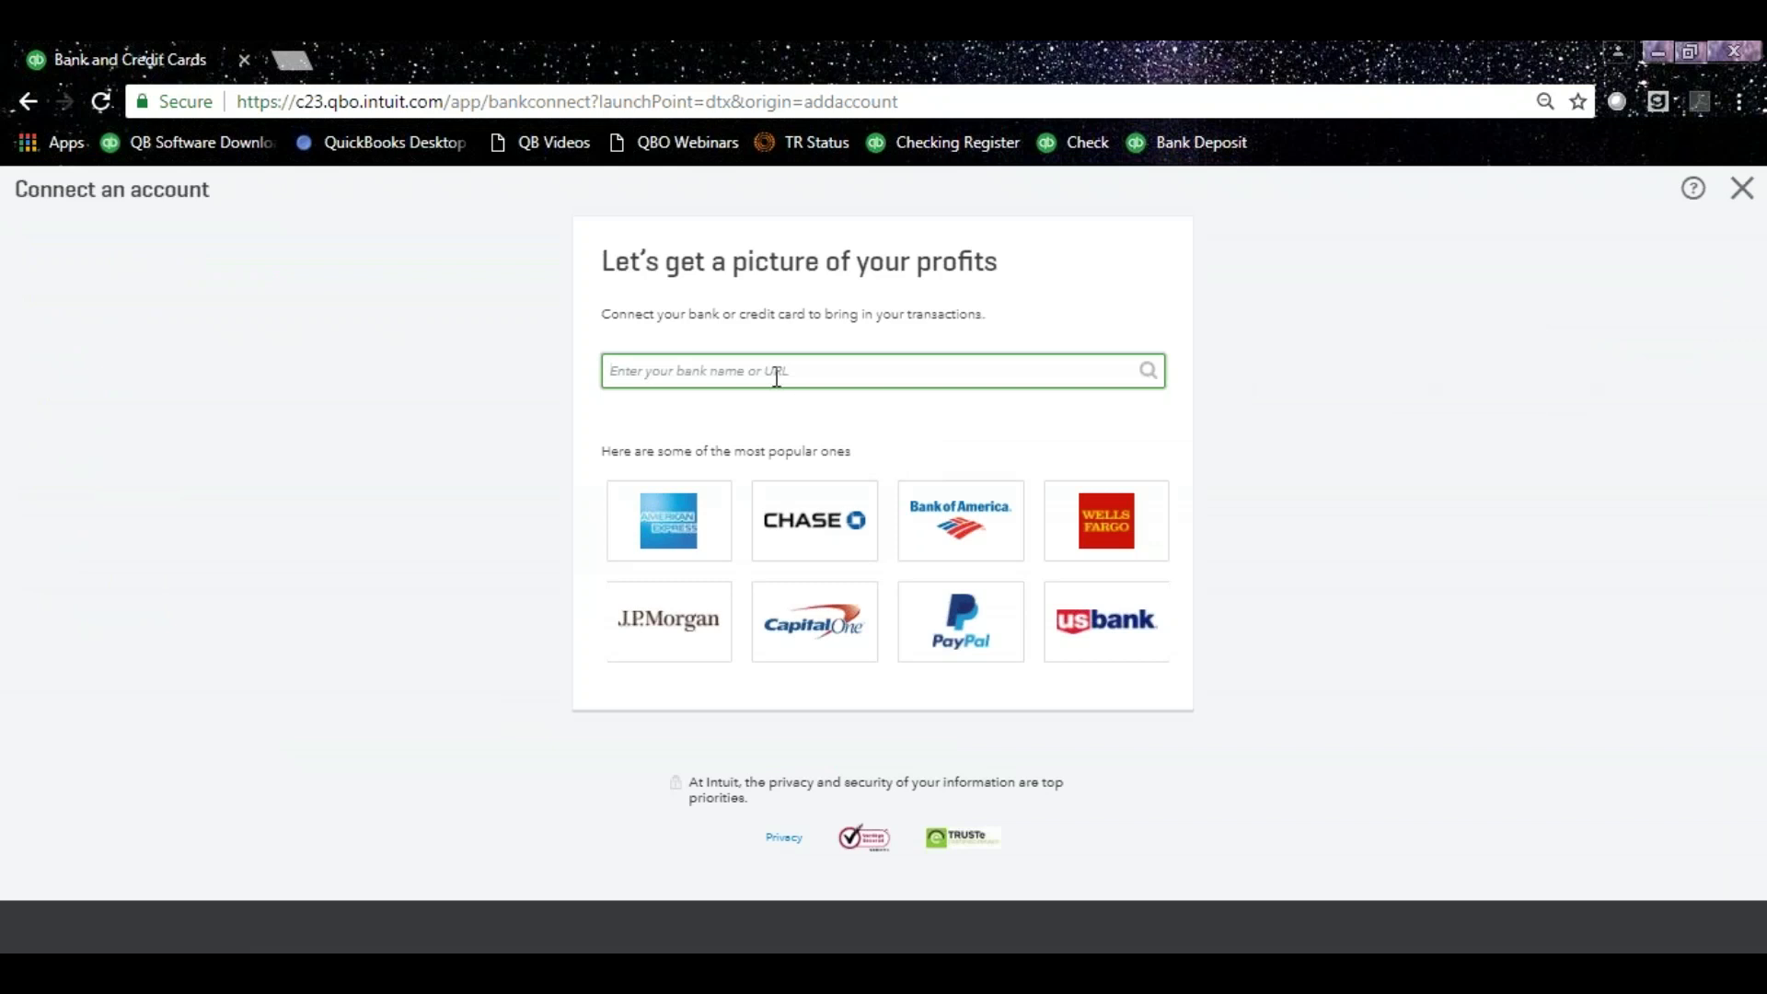
text(first comm)
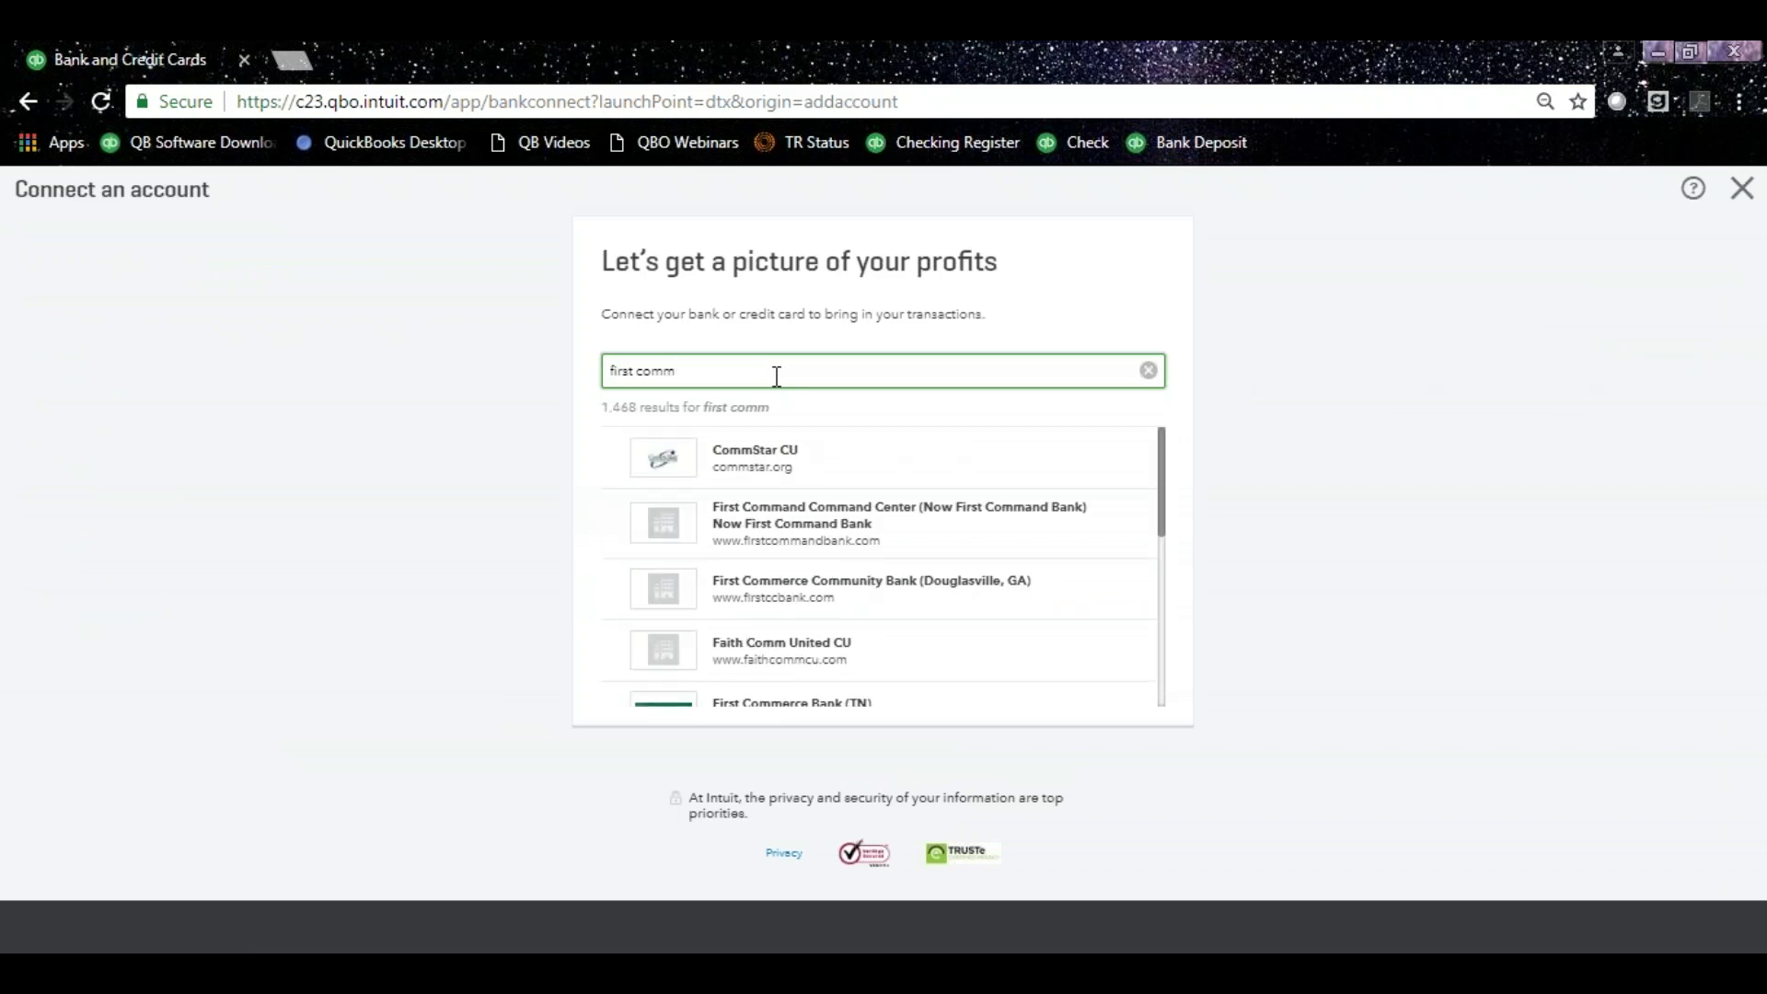
text(on)
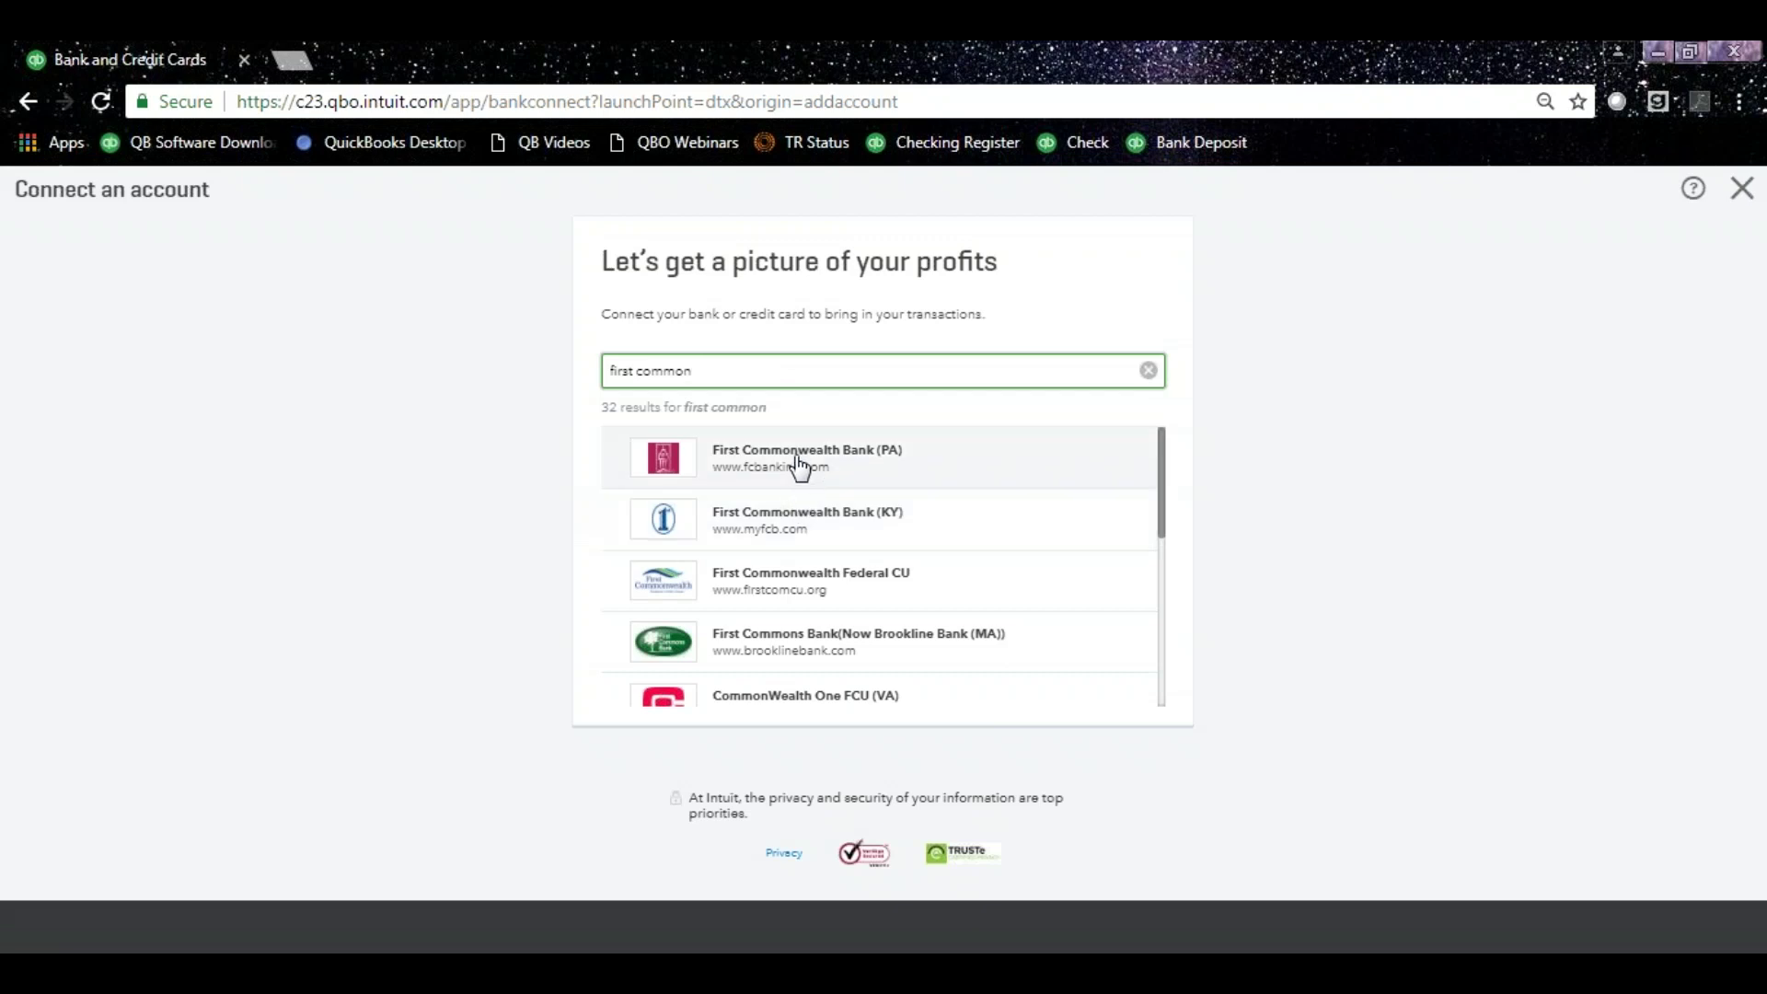
click(793, 466)
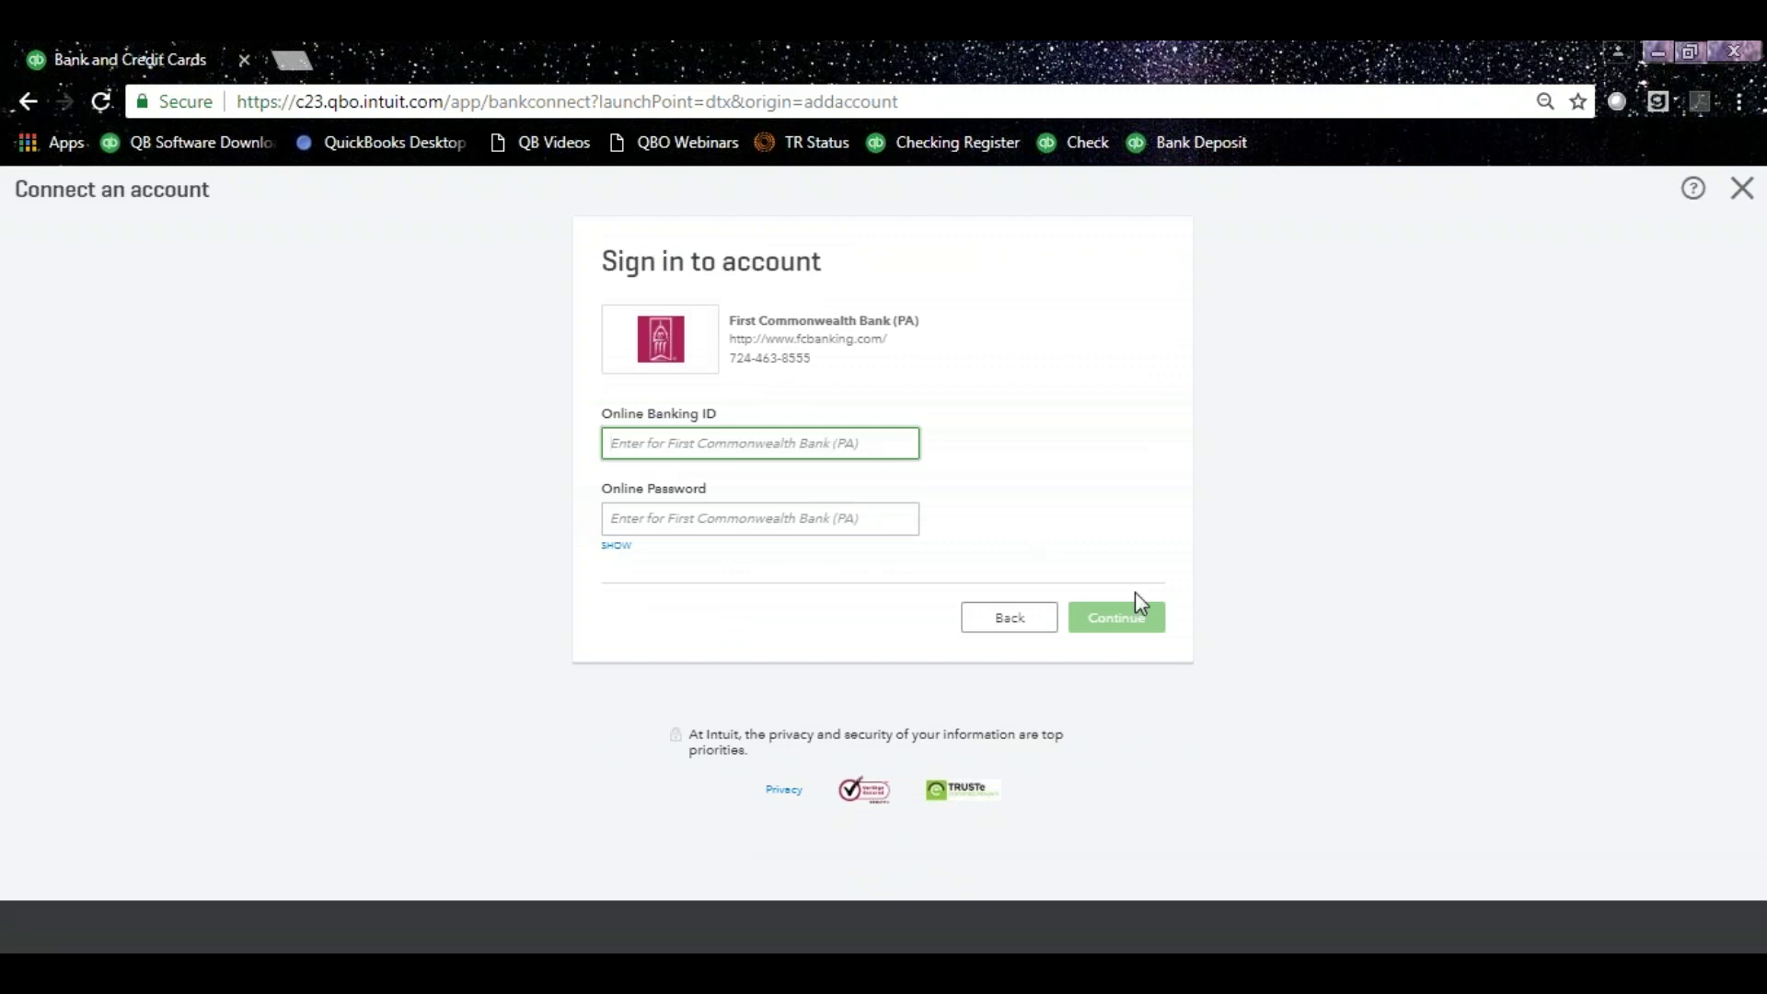
click(1738, 210)
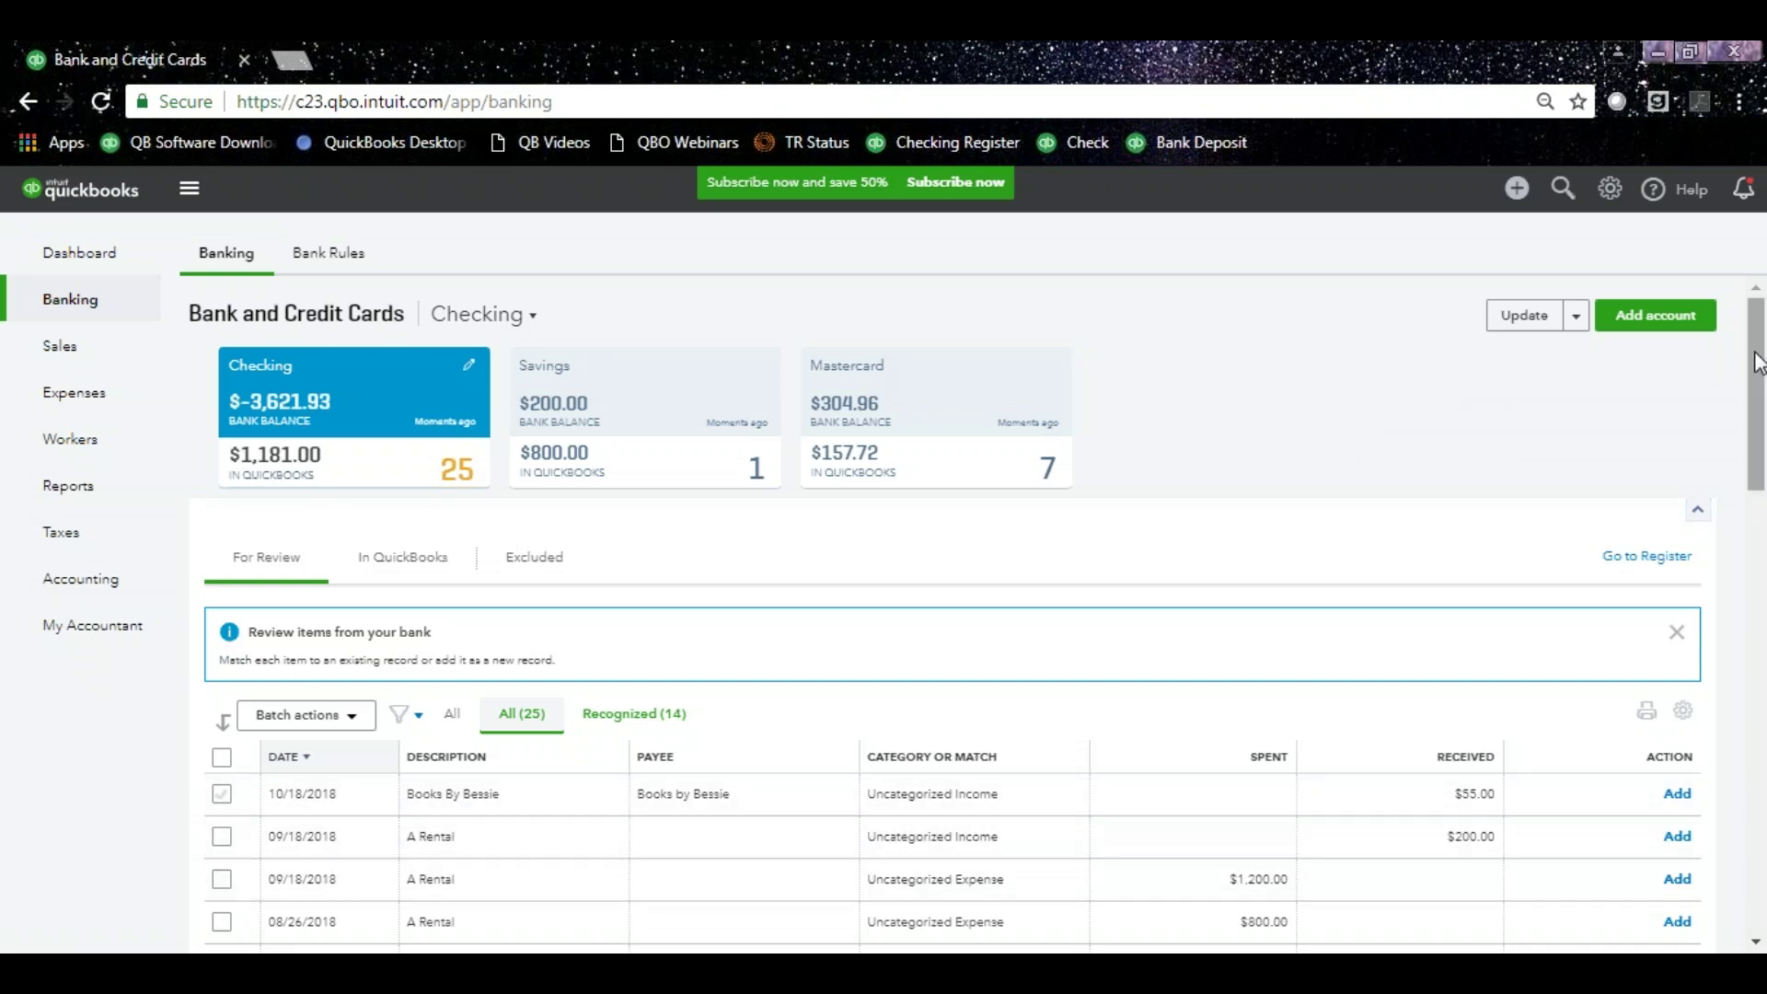
Match the 08/23/2018 $868.15 deposit and the $228.75 Hicks Hardware charge to Check 75.
drag(1757, 362, 1737, 482)
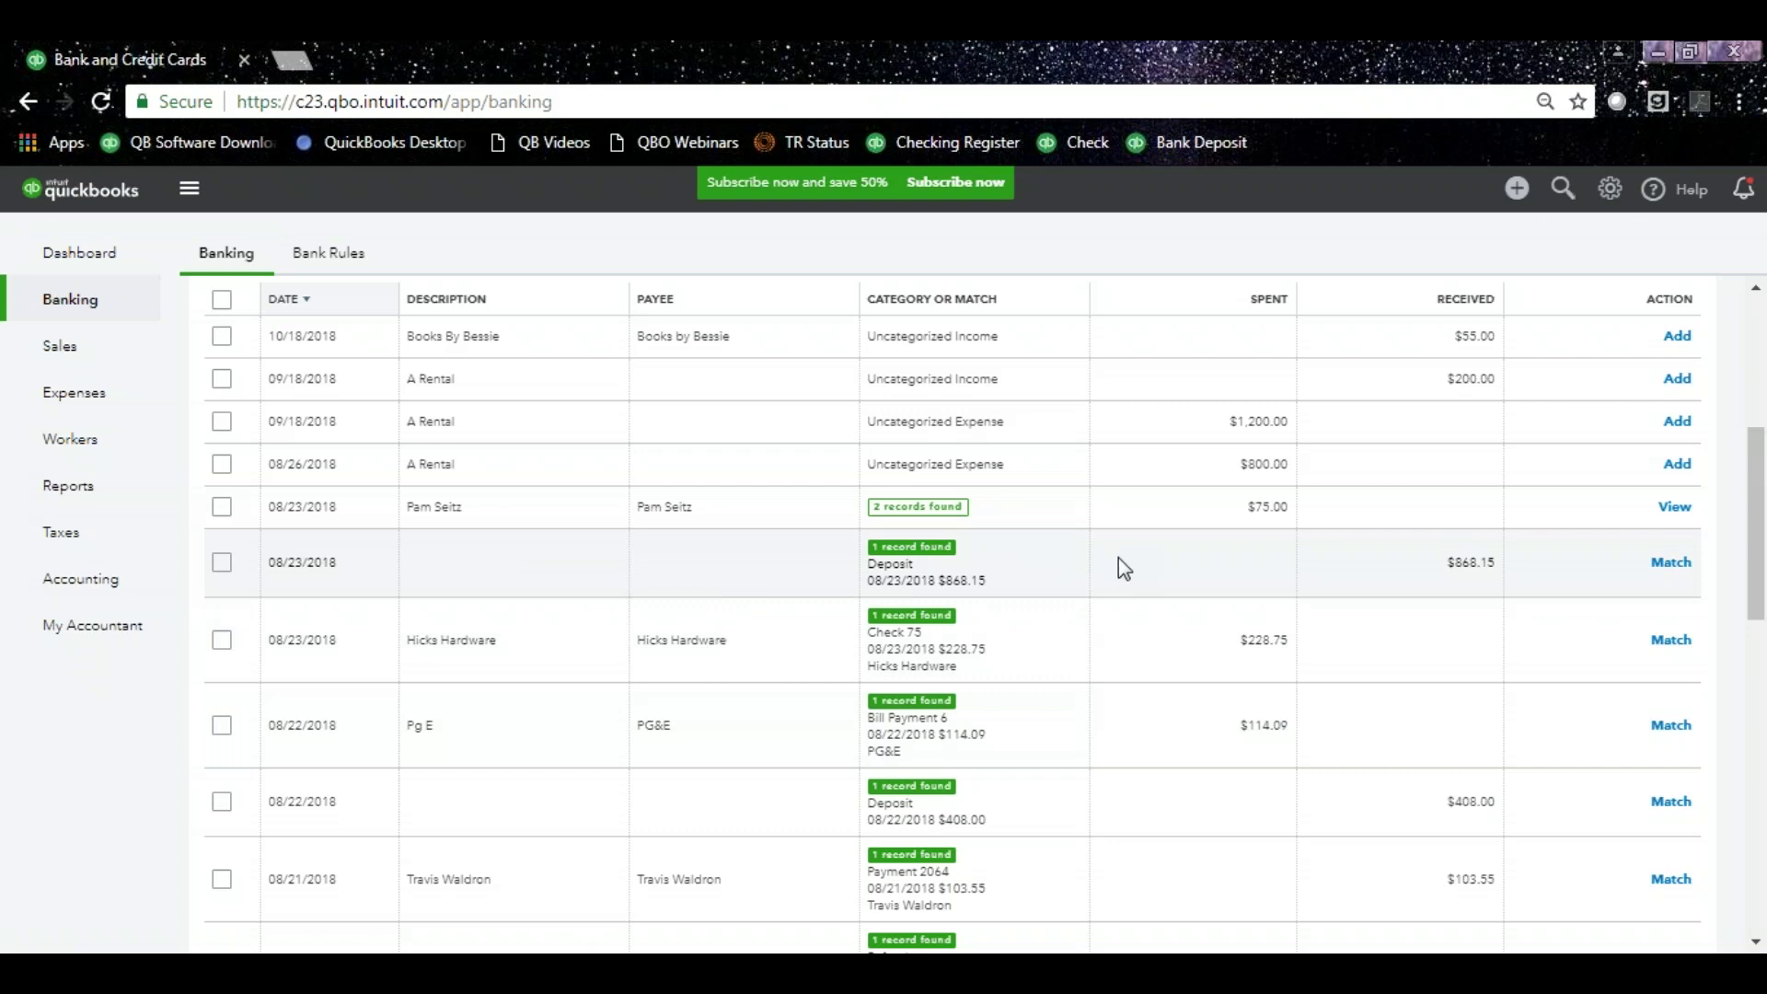
click(1671, 564)
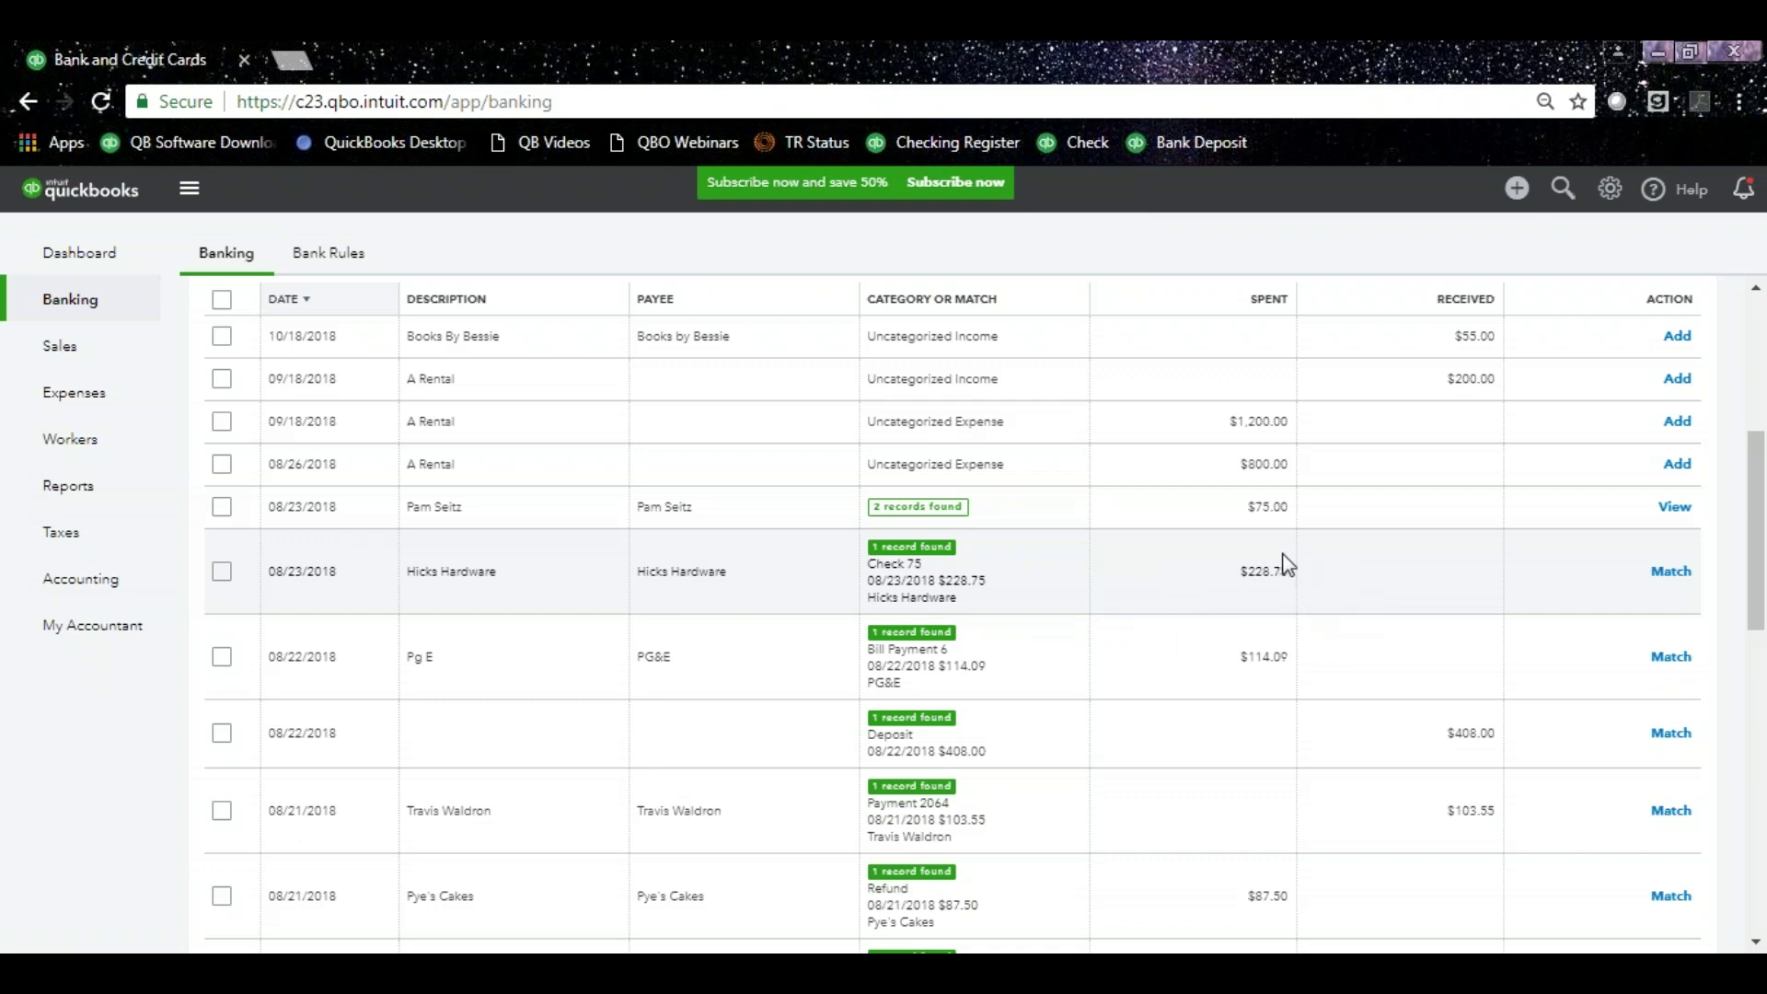
click(1001, 586)
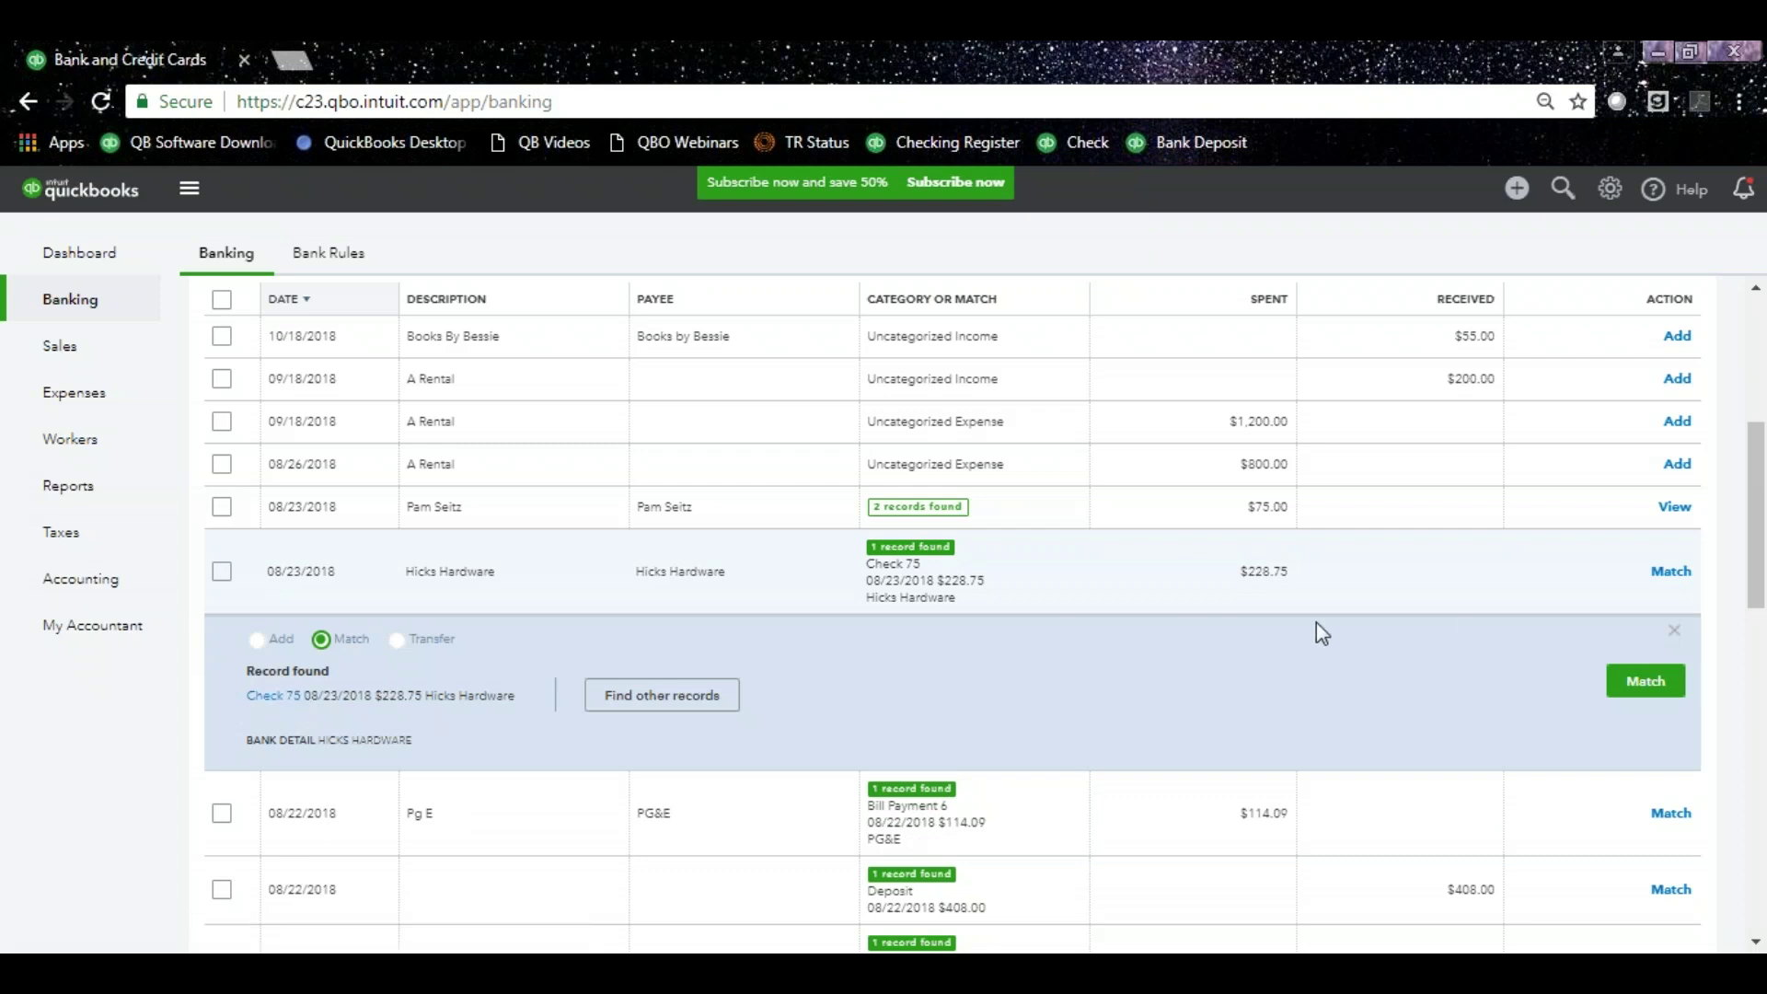
click(1668, 684)
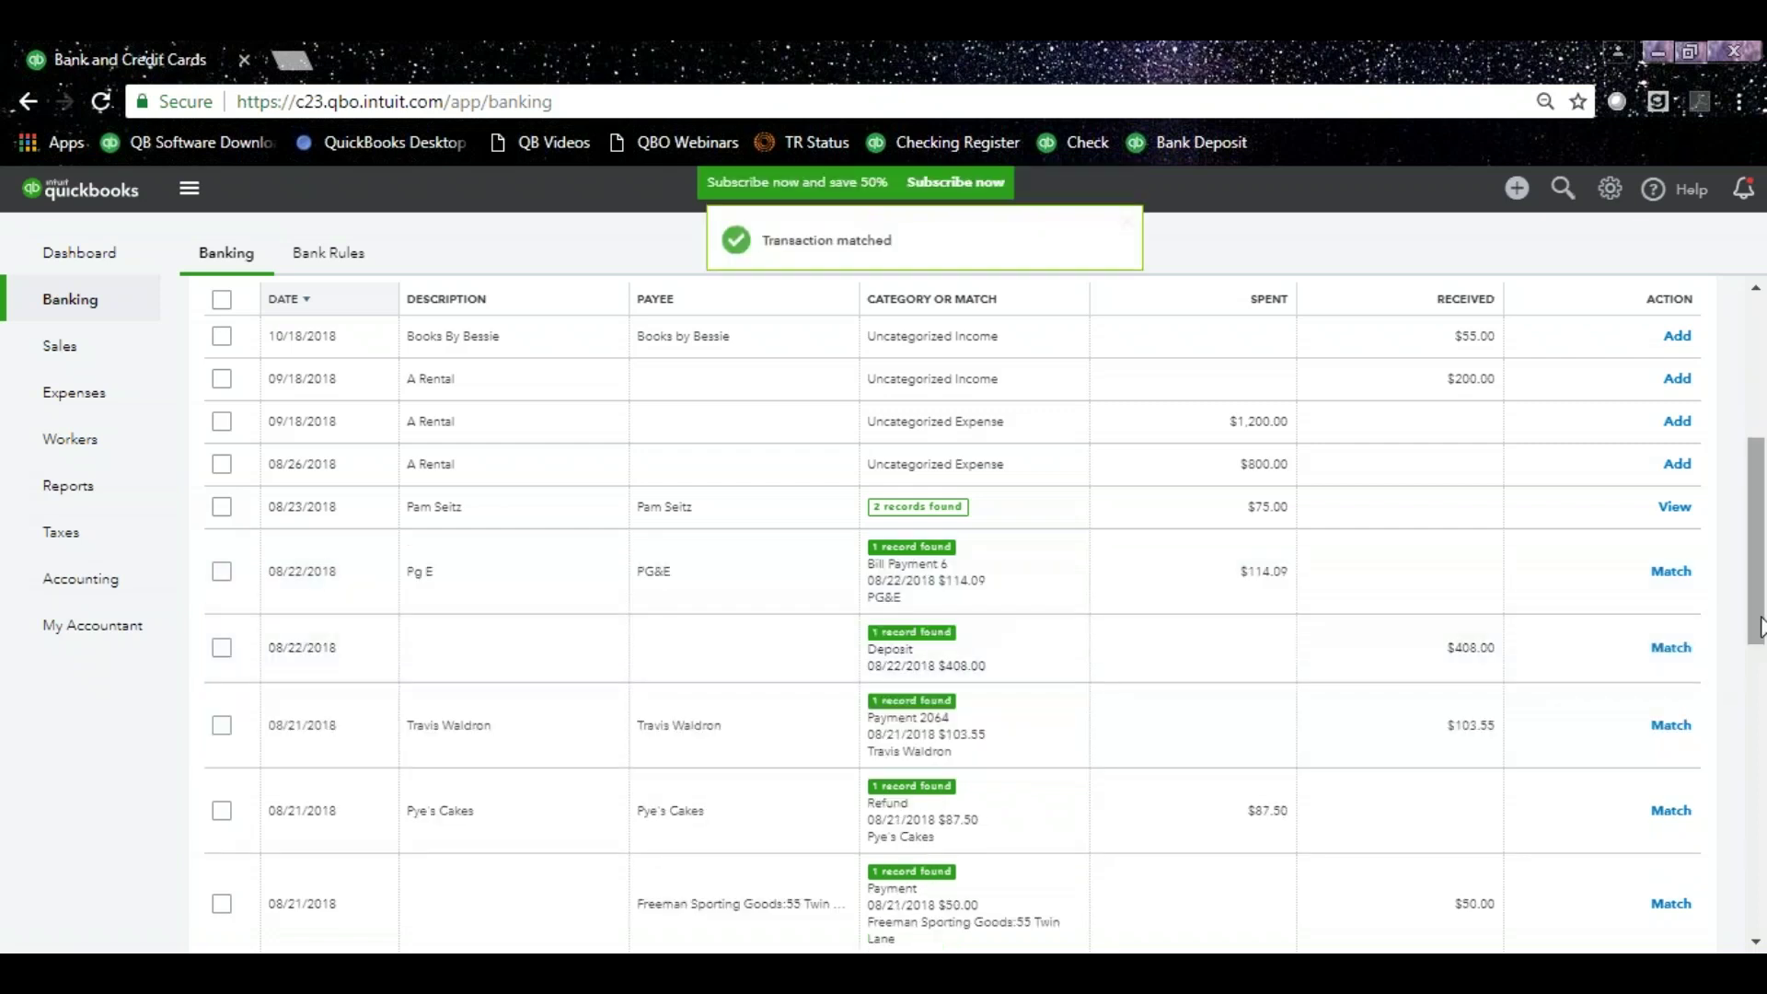
drag(1760, 625, 1752, 480)
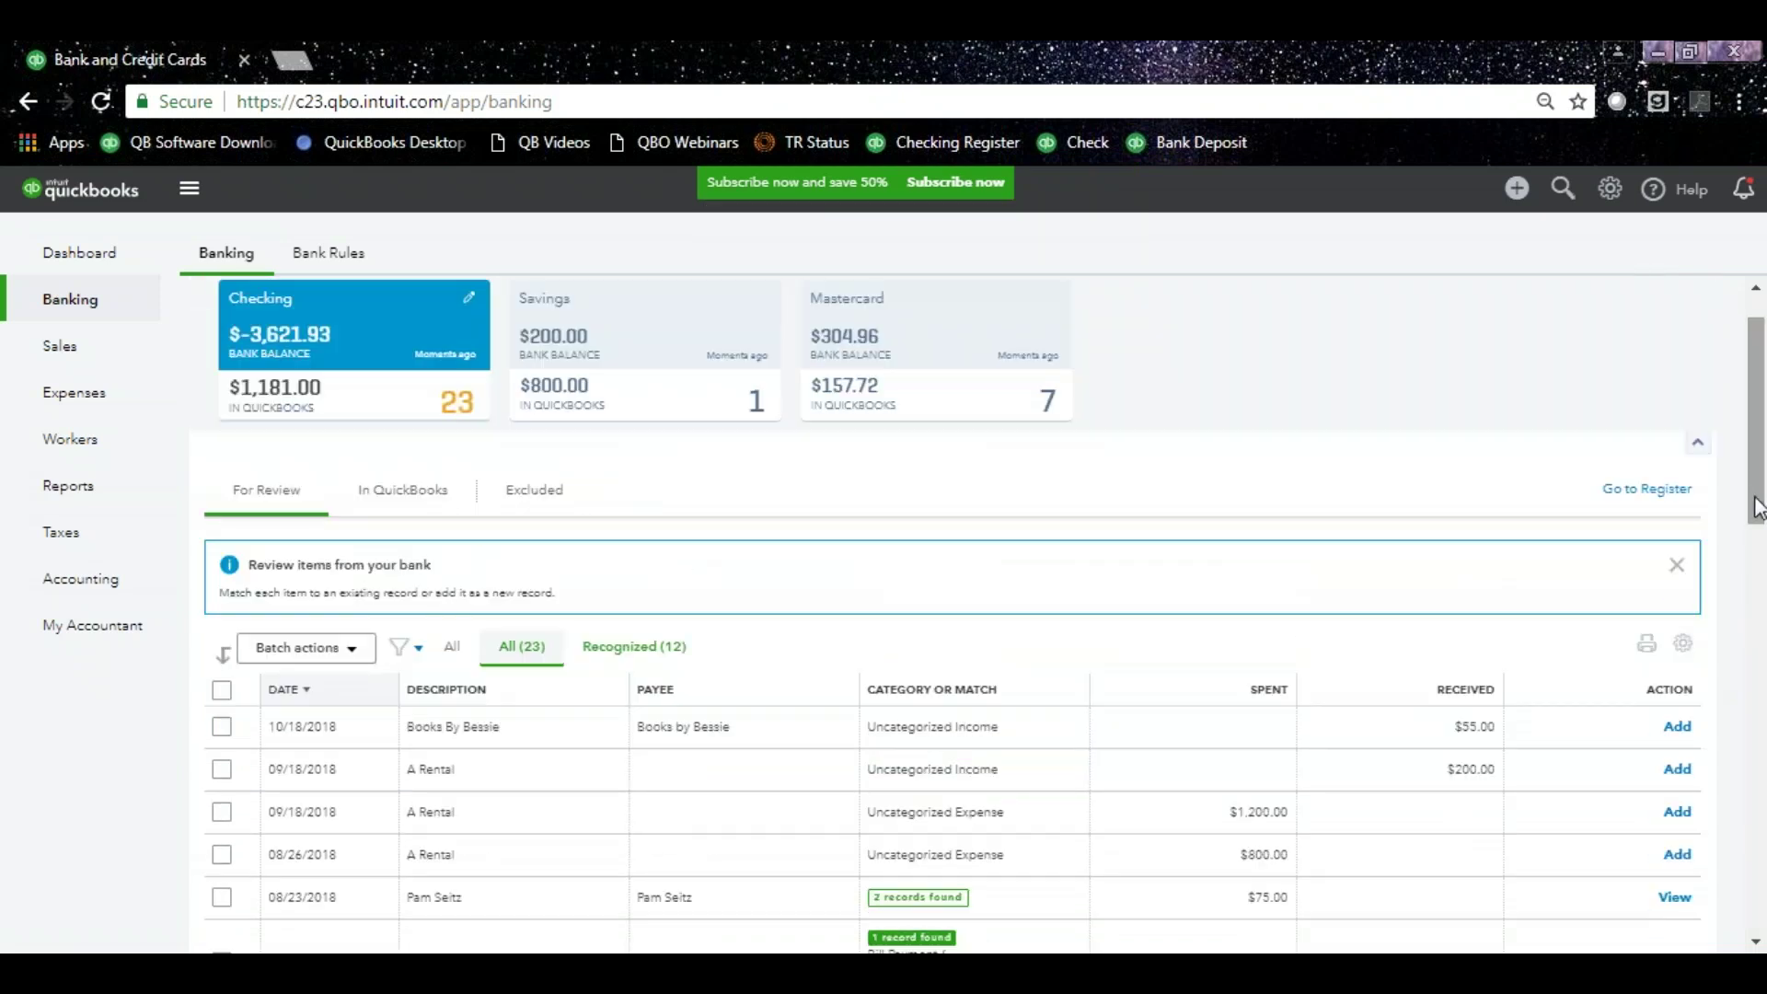
Accept all 12 recognized transactions as one batch, then check In QuickBooks and return to For Review.
click(611, 650)
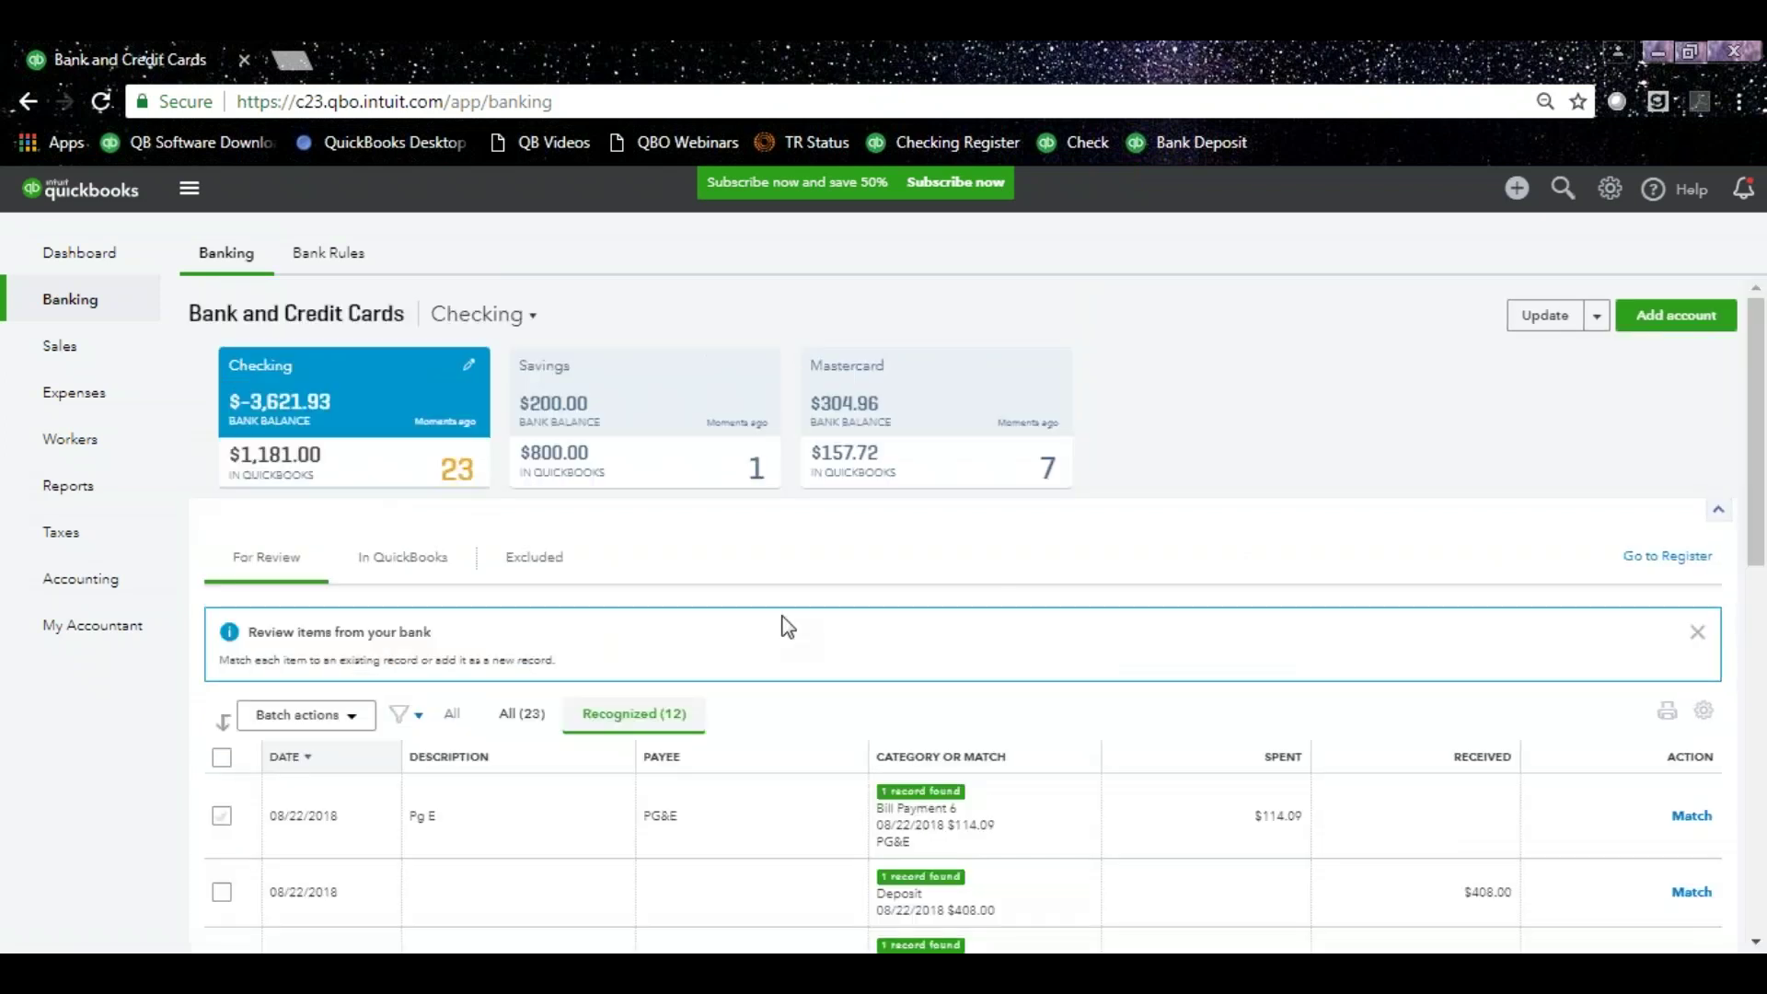
drag(1756, 434, 1756, 582)
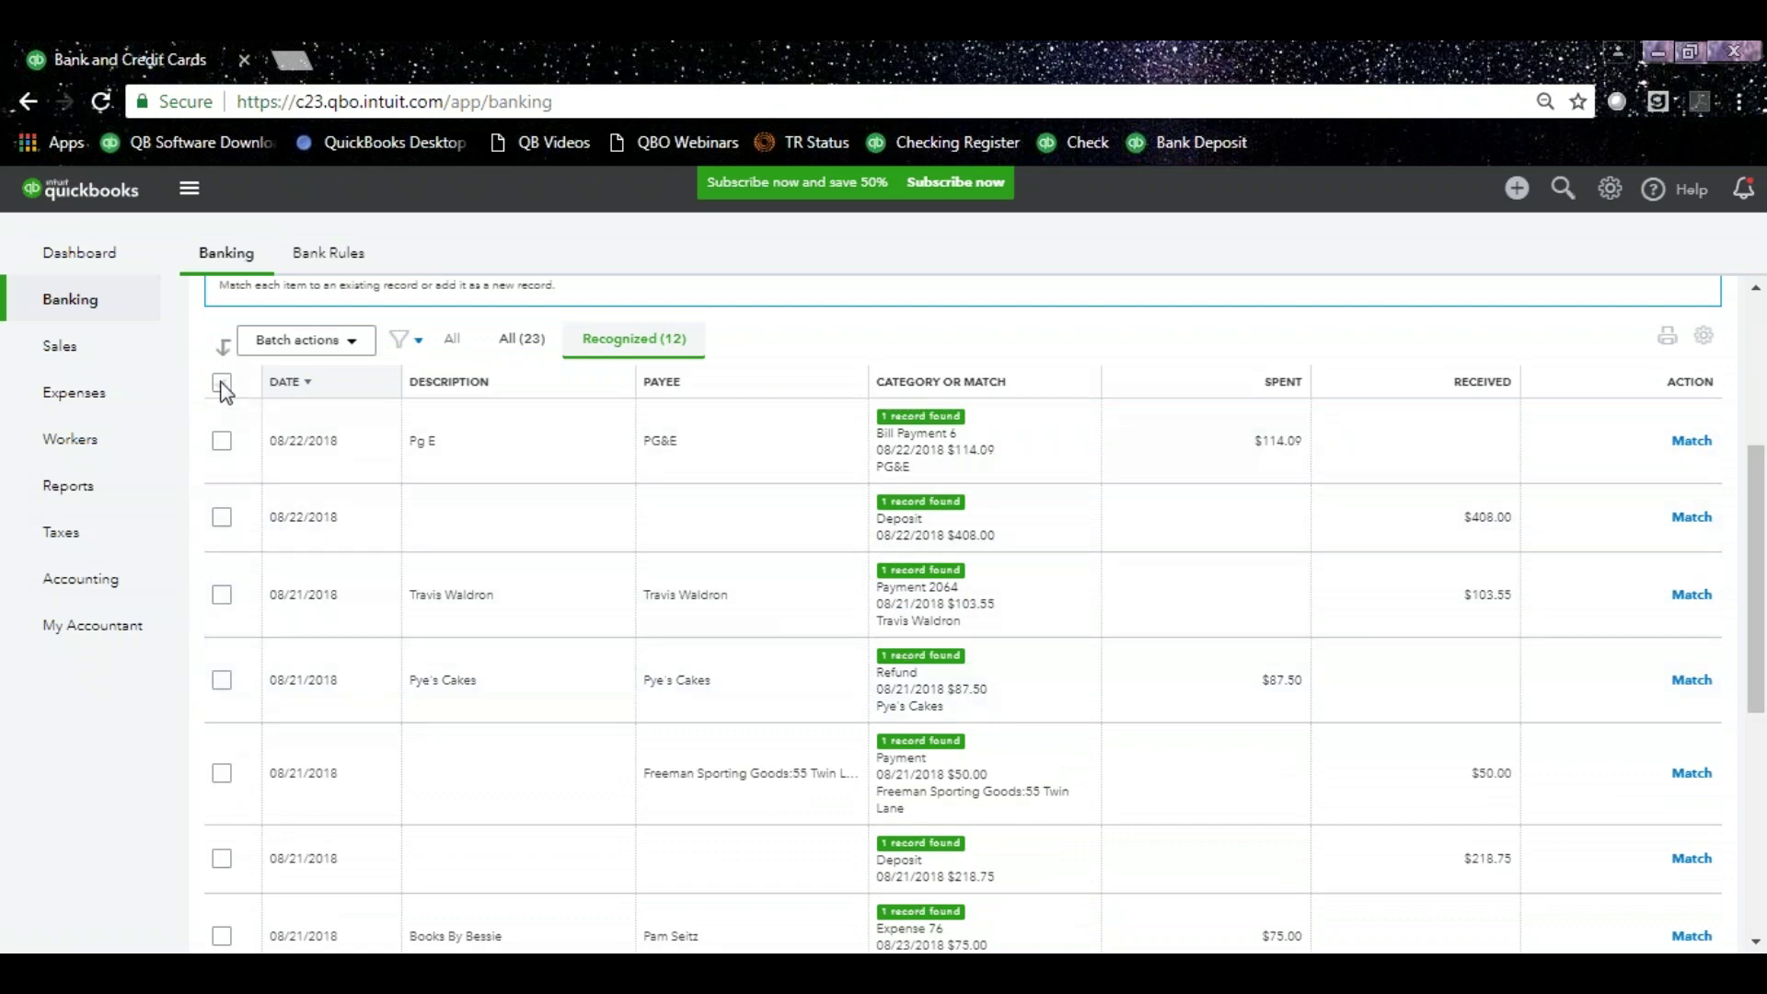
click(222, 383)
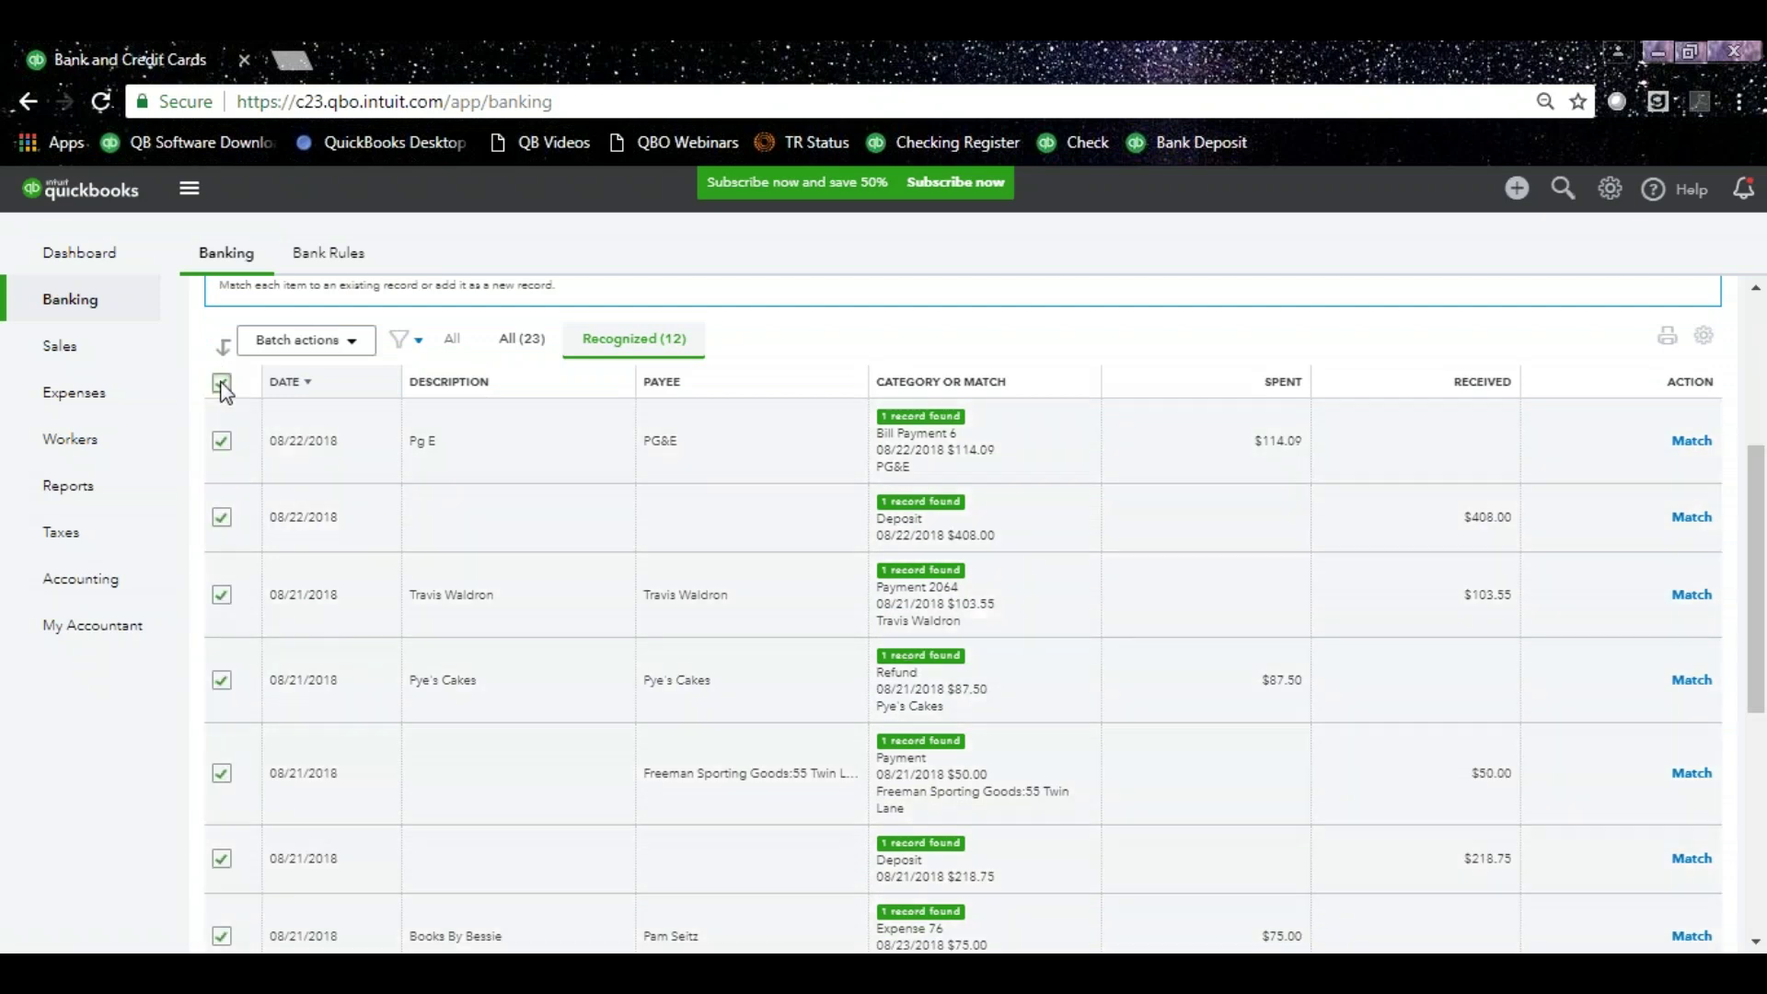
click(356, 350)
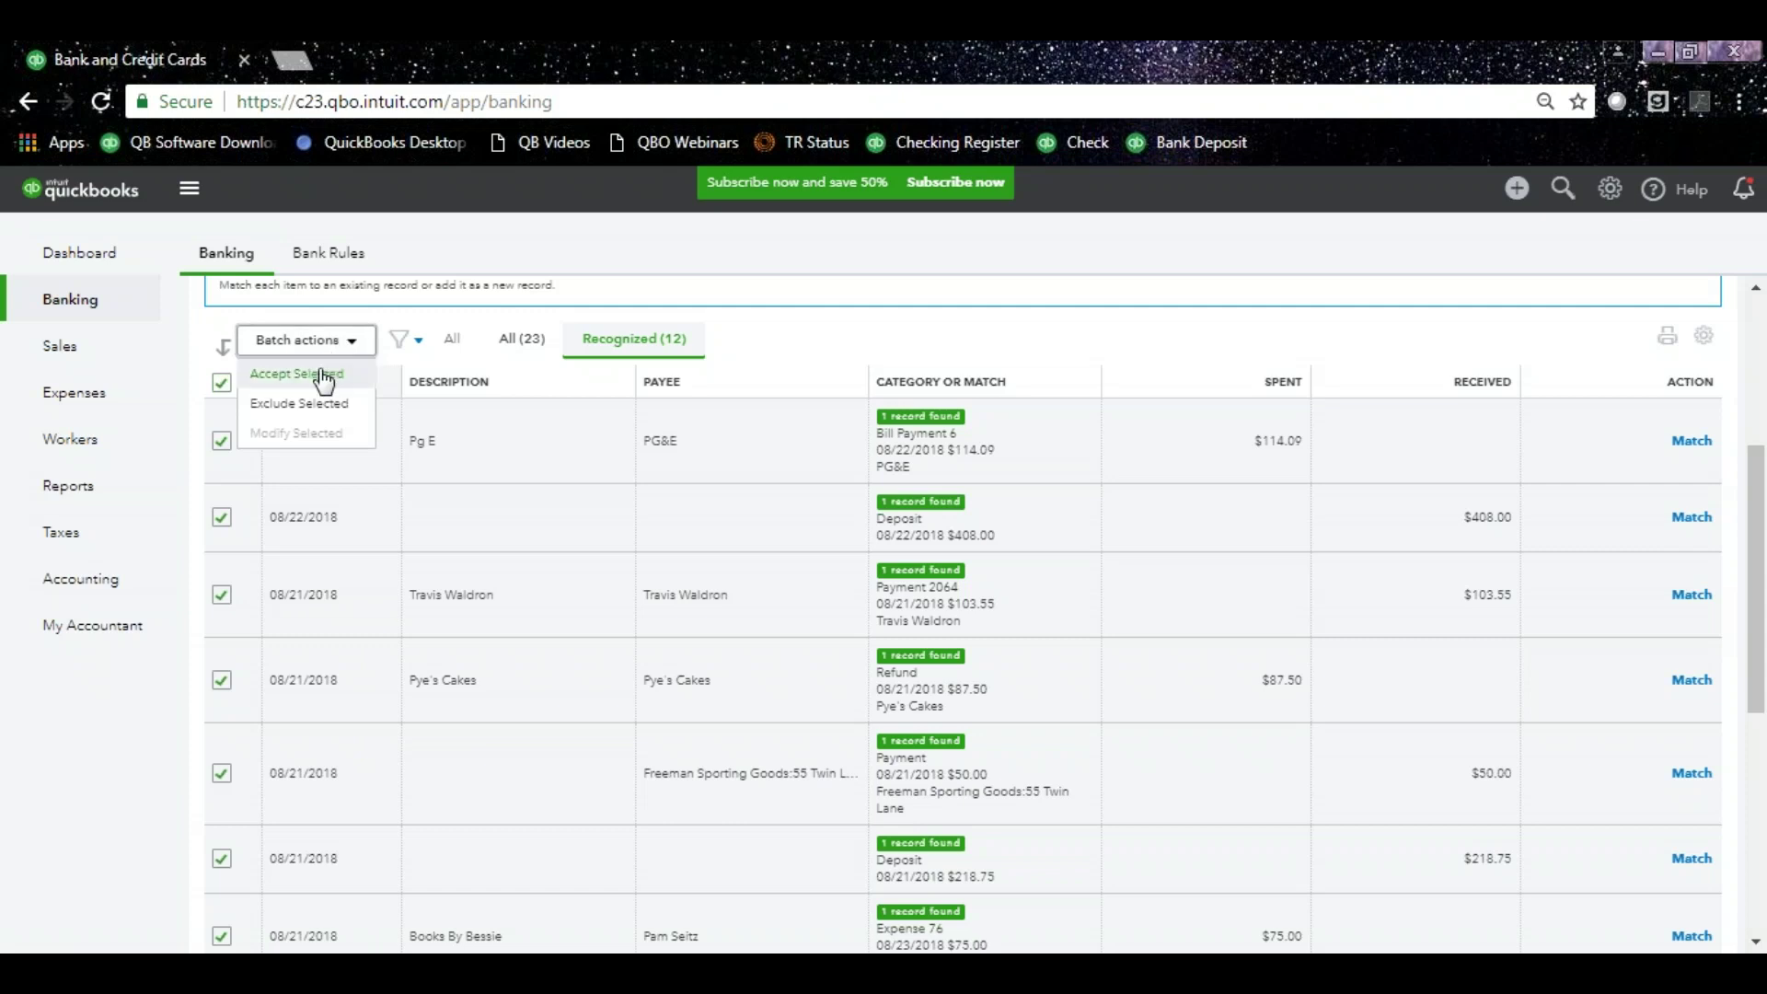
click(324, 376)
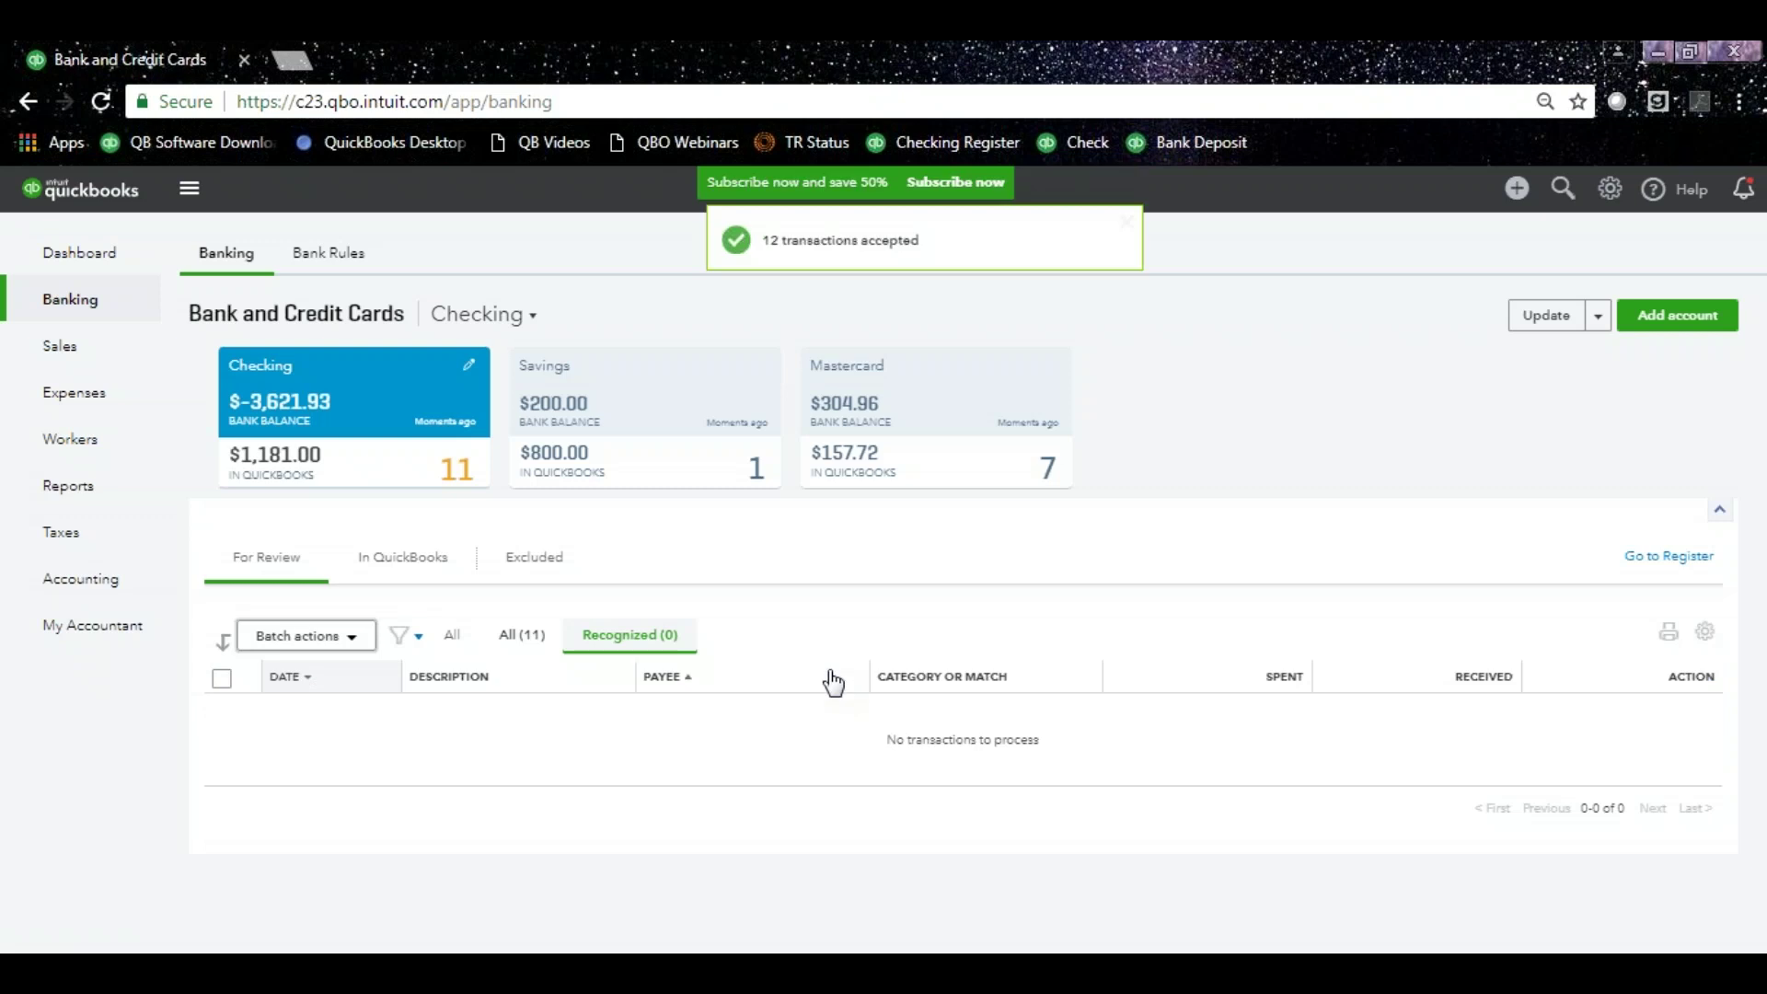
click(368, 571)
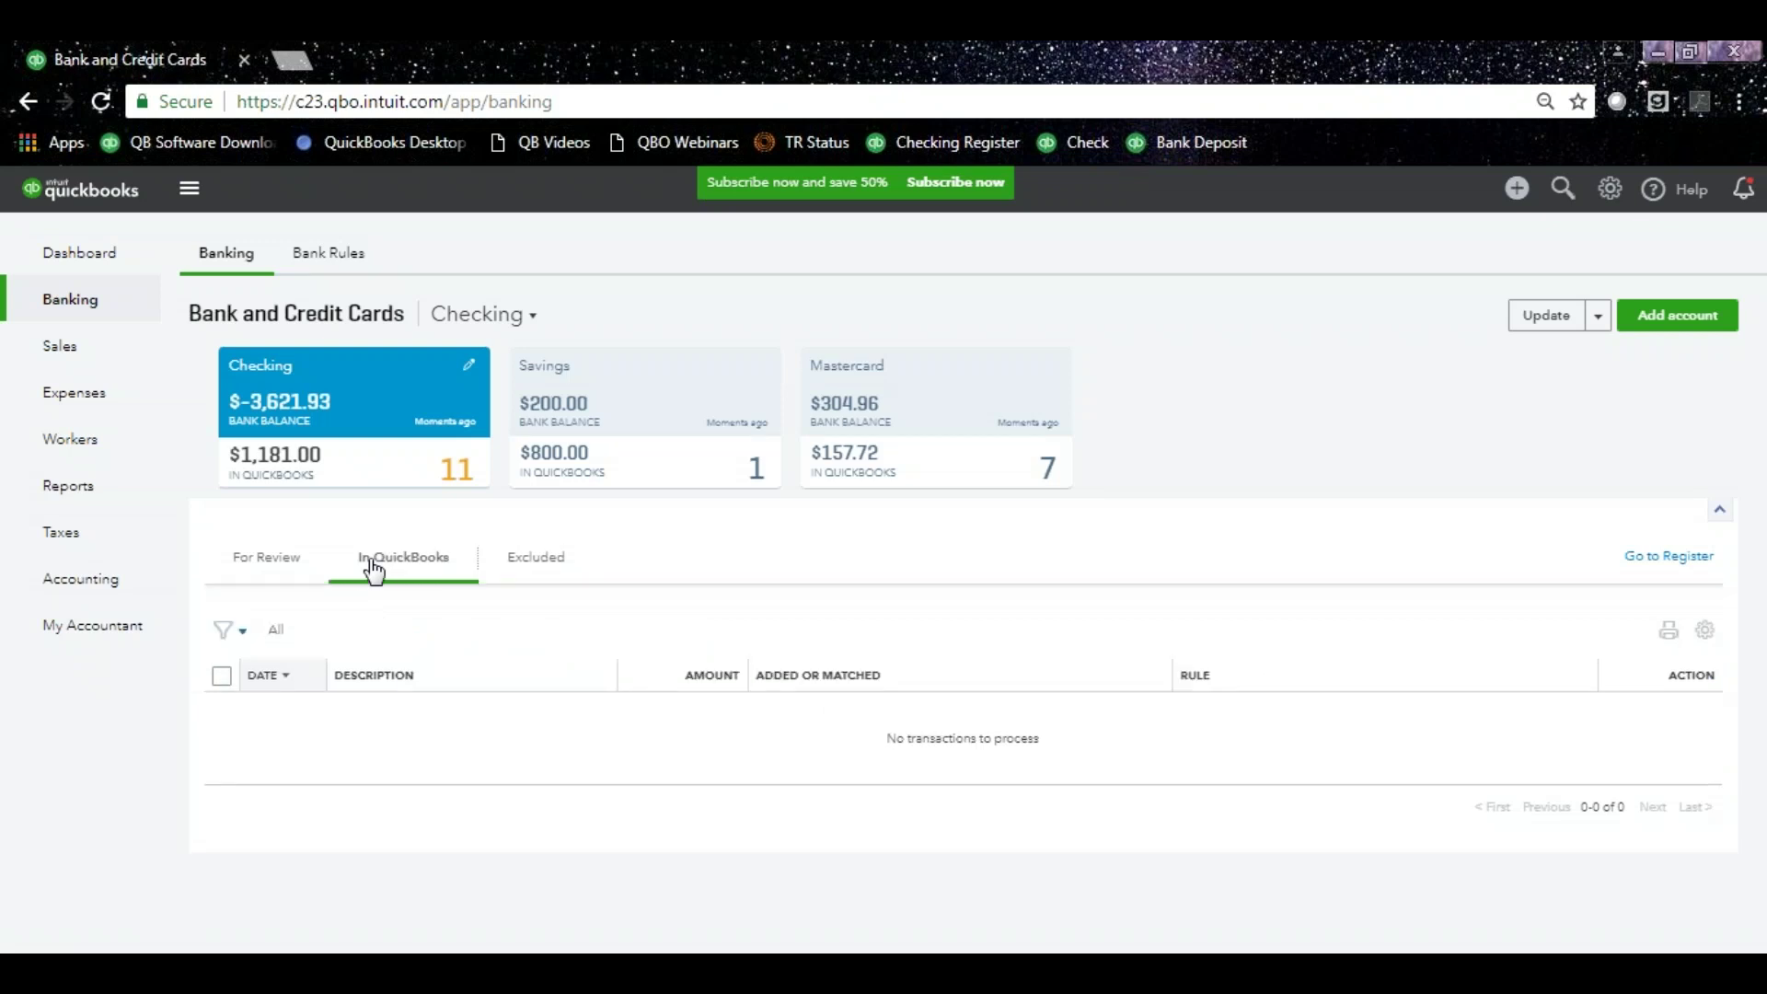
click(264, 562)
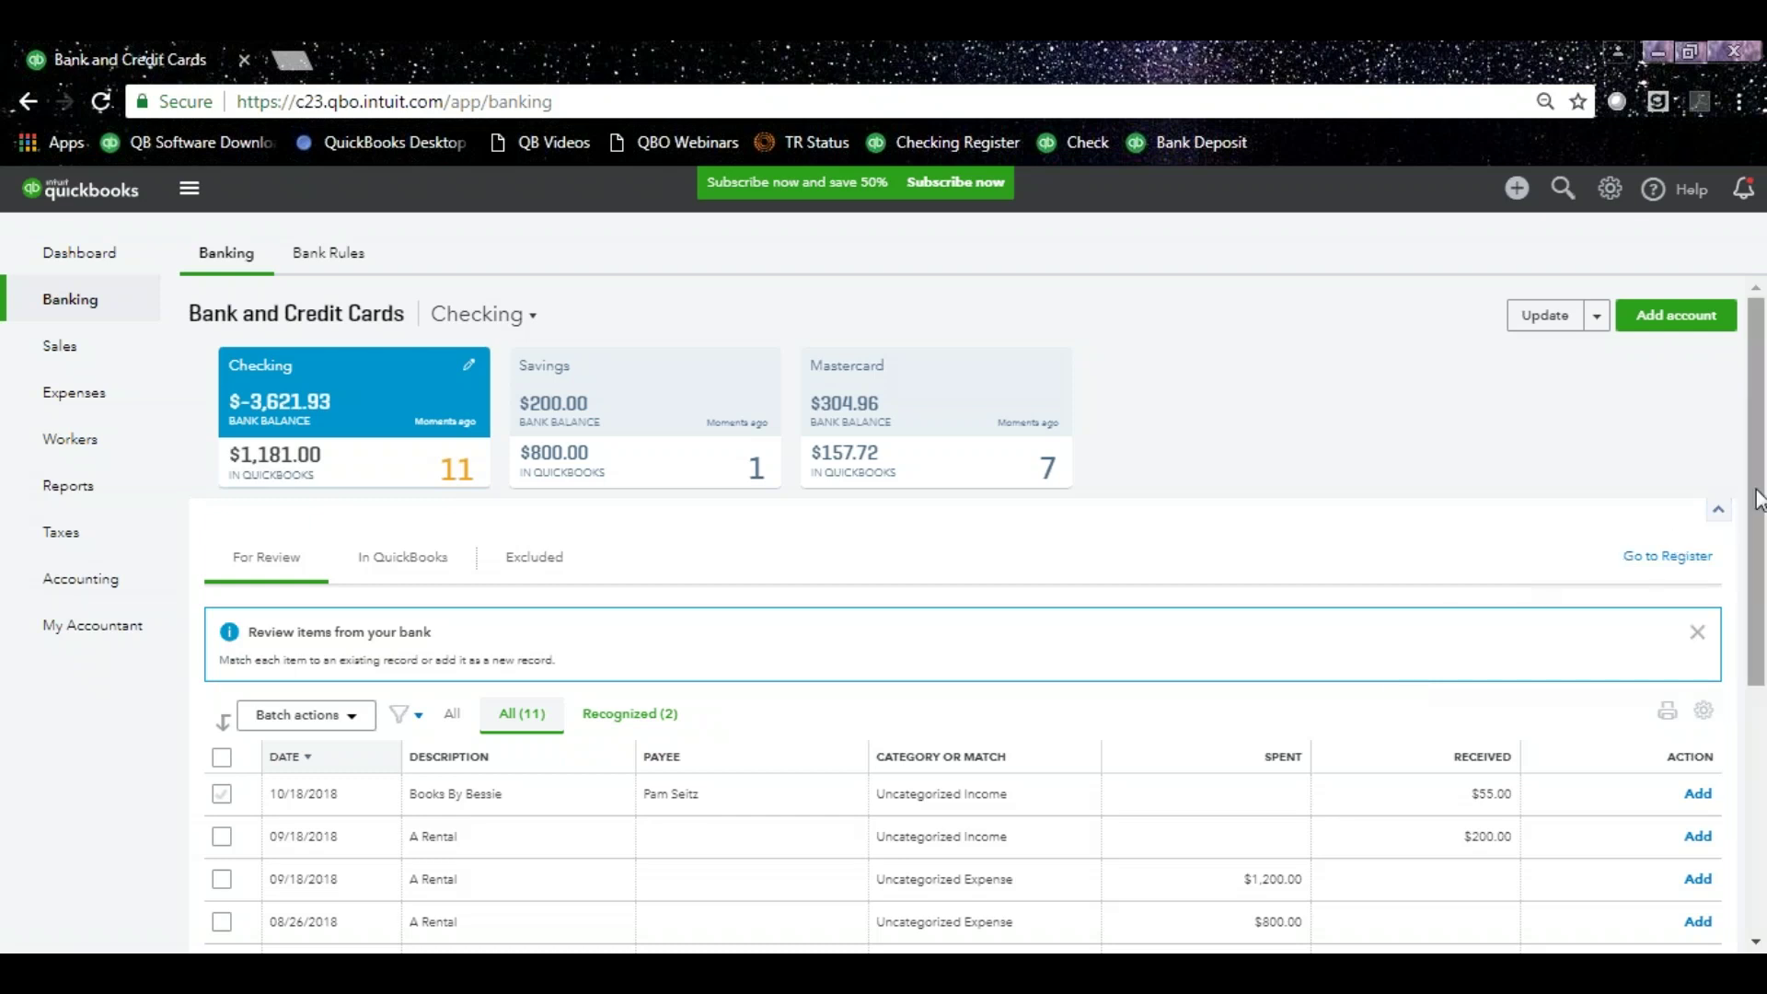
Match the $19.99 Squeaky Kleen Car charge to the 08/21/2018 Check Debit, not the Cash Purch record.
drag(1758, 498, 1758, 505)
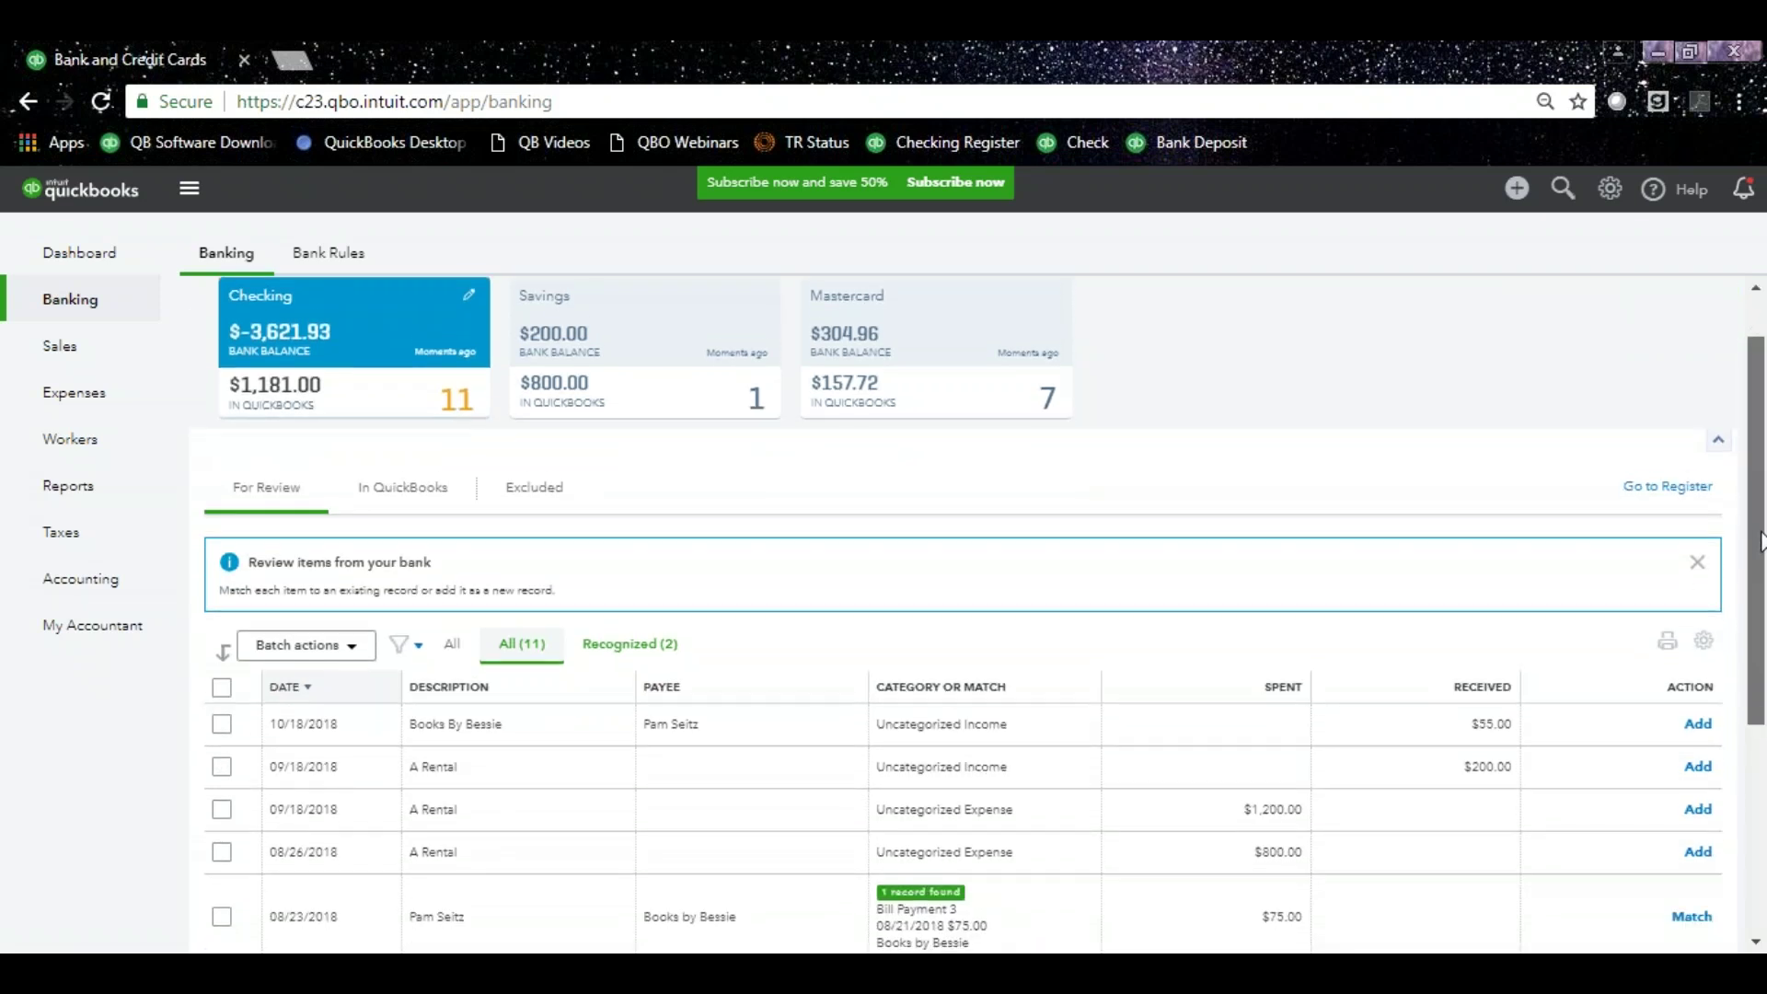
scroll(1759, 538, down, 3)
scroll(1759, 552, down, 1)
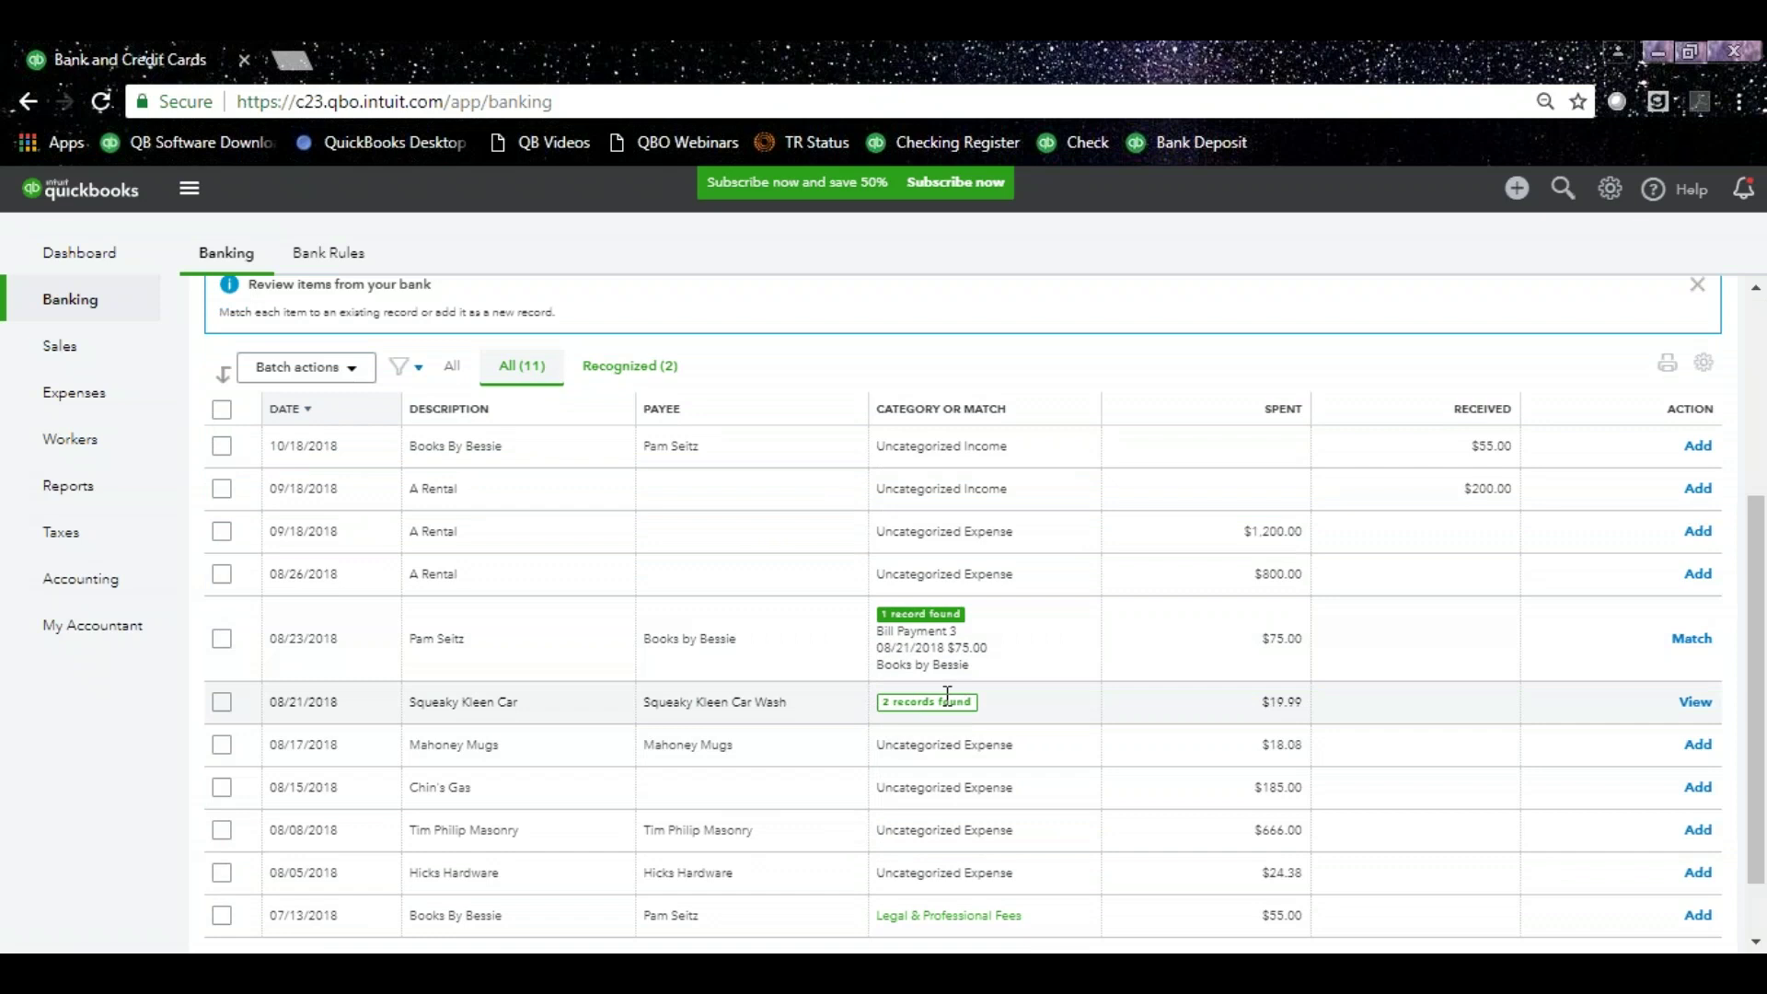
click(760, 704)
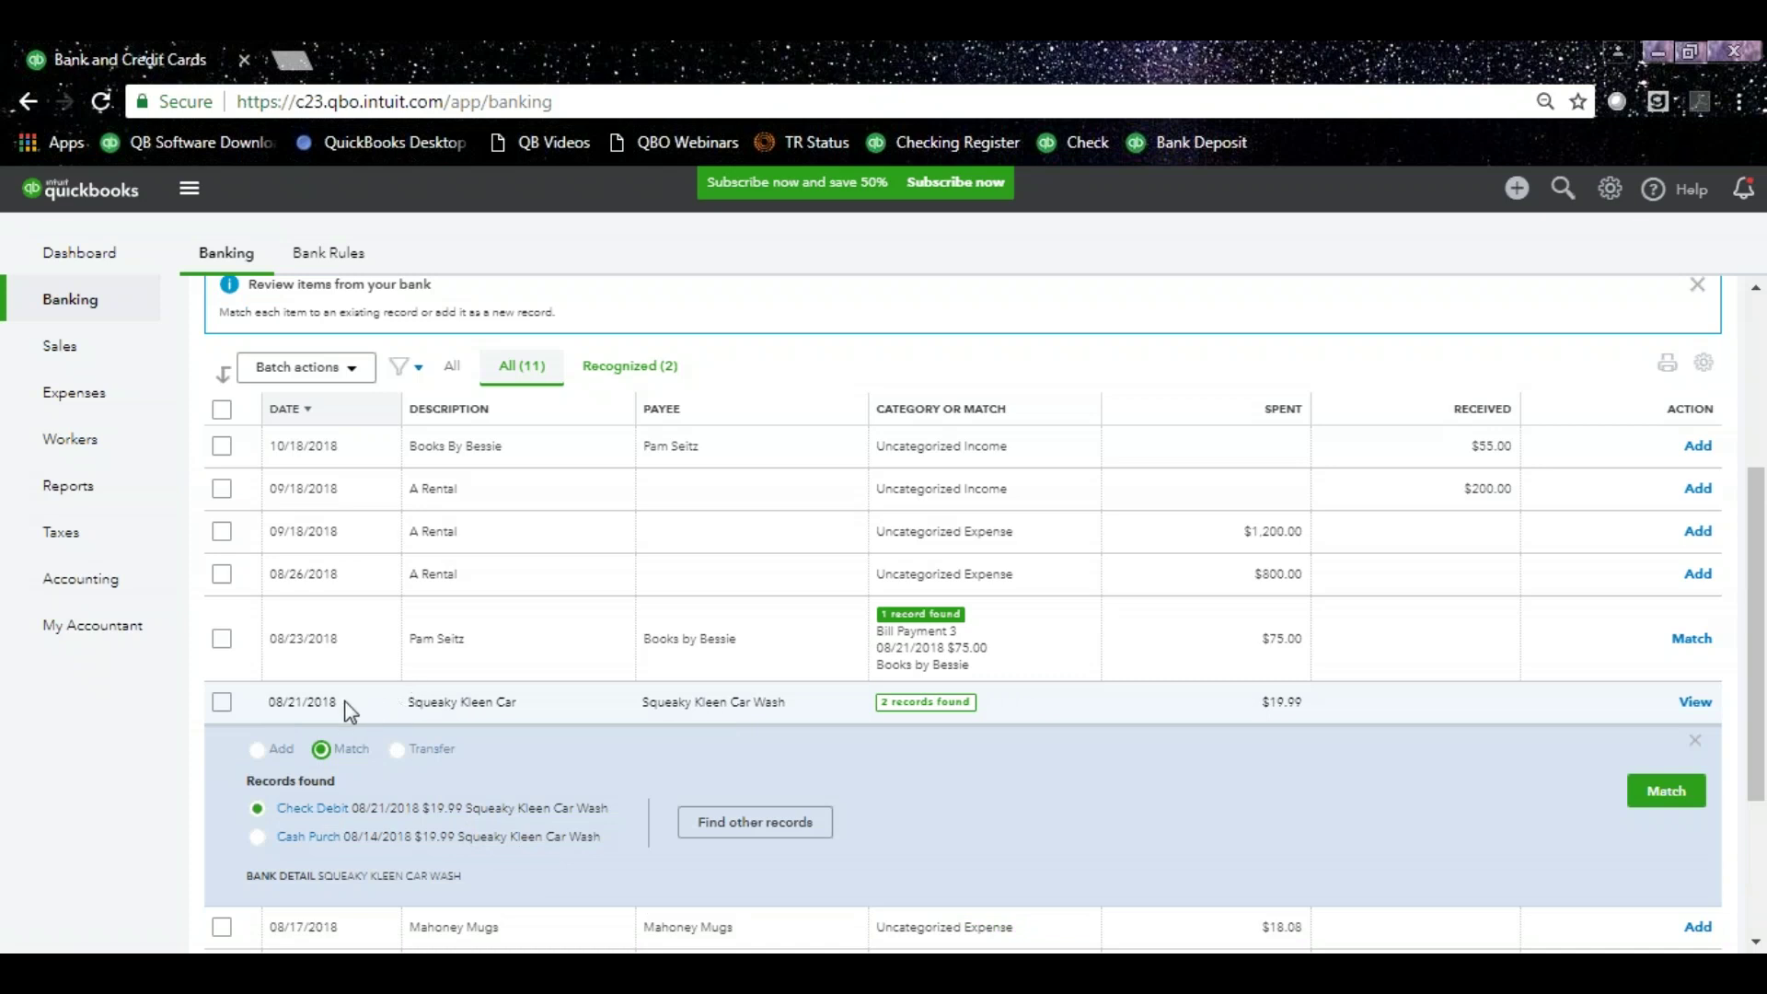
drag(344, 701, 261, 699)
click(333, 705)
drag(356, 808, 426, 809)
drag(354, 836, 406, 840)
click(412, 813)
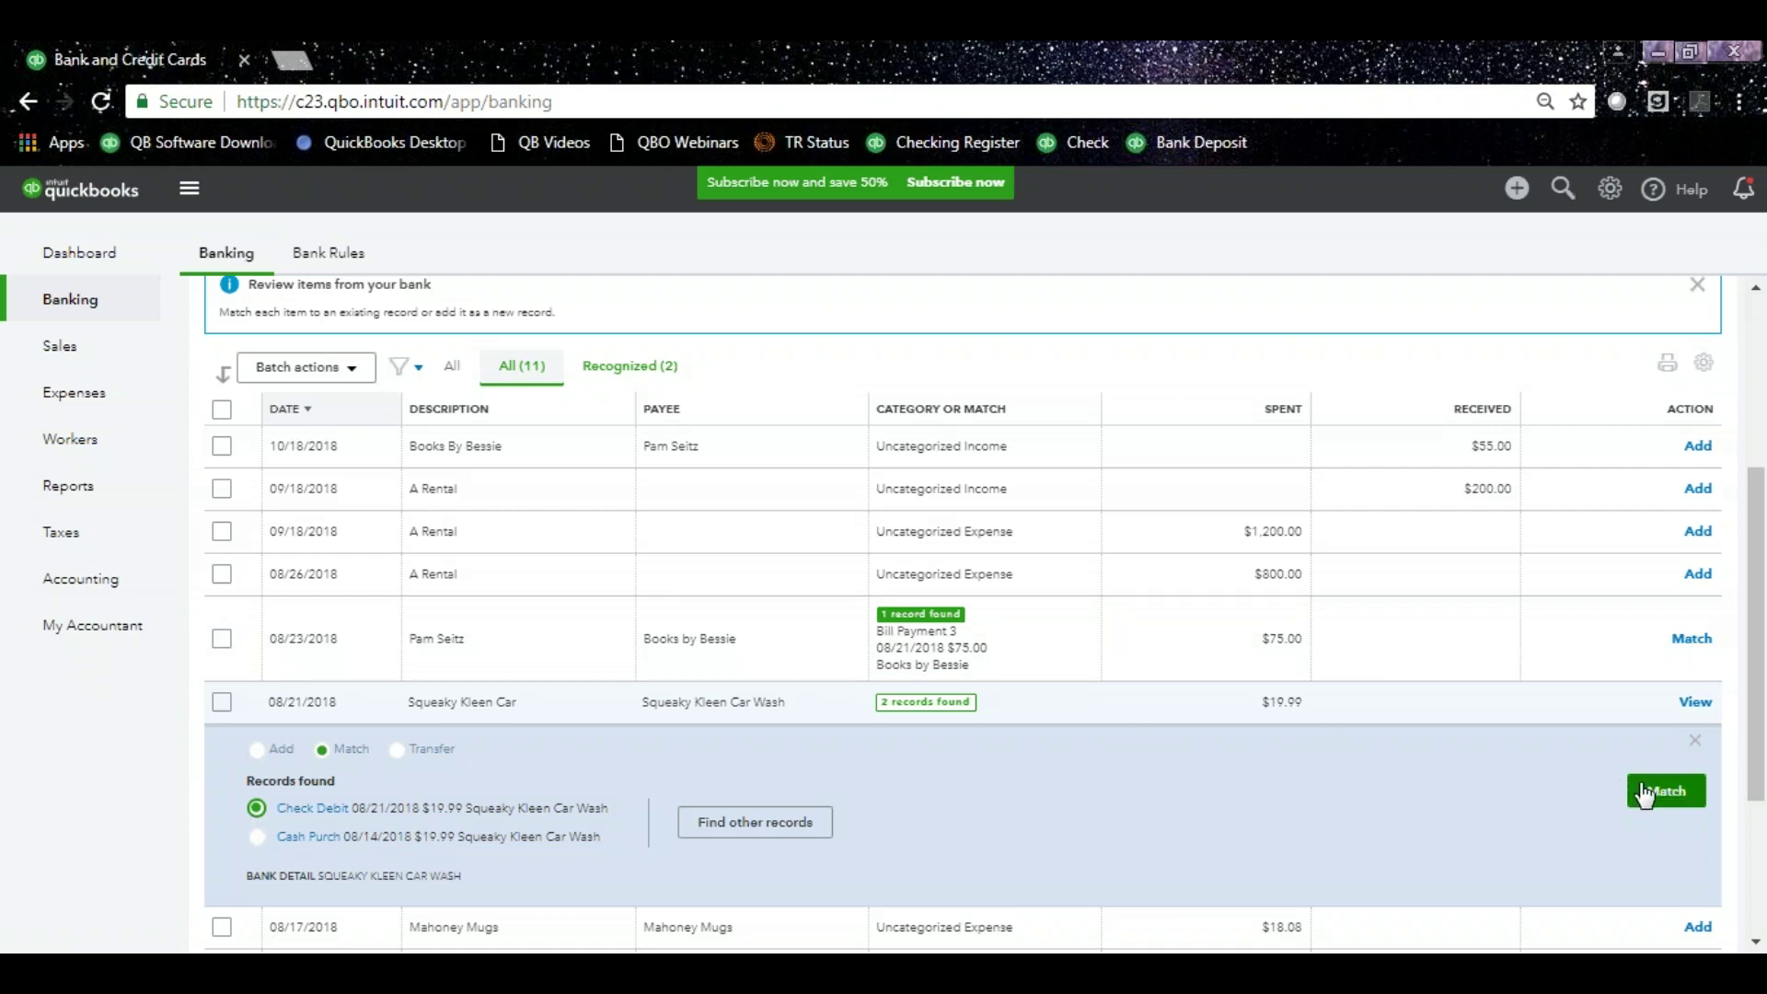
click(1645, 794)
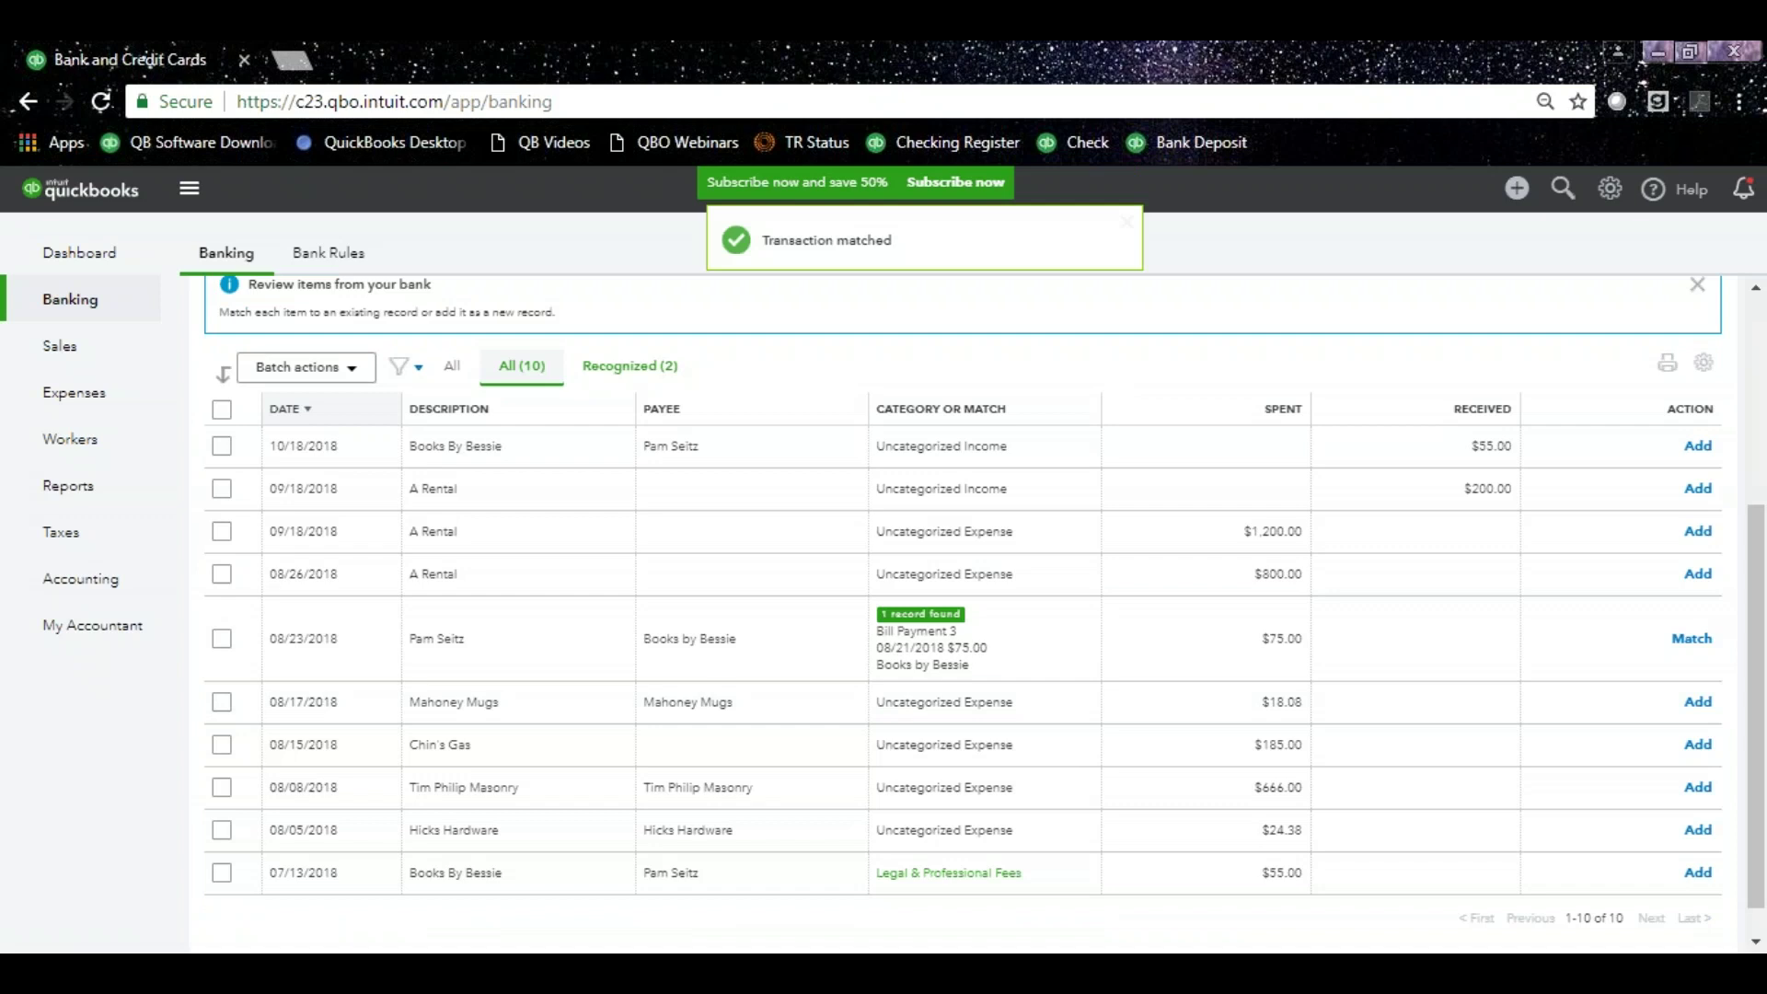
scroll(1749, 644, up, 2)
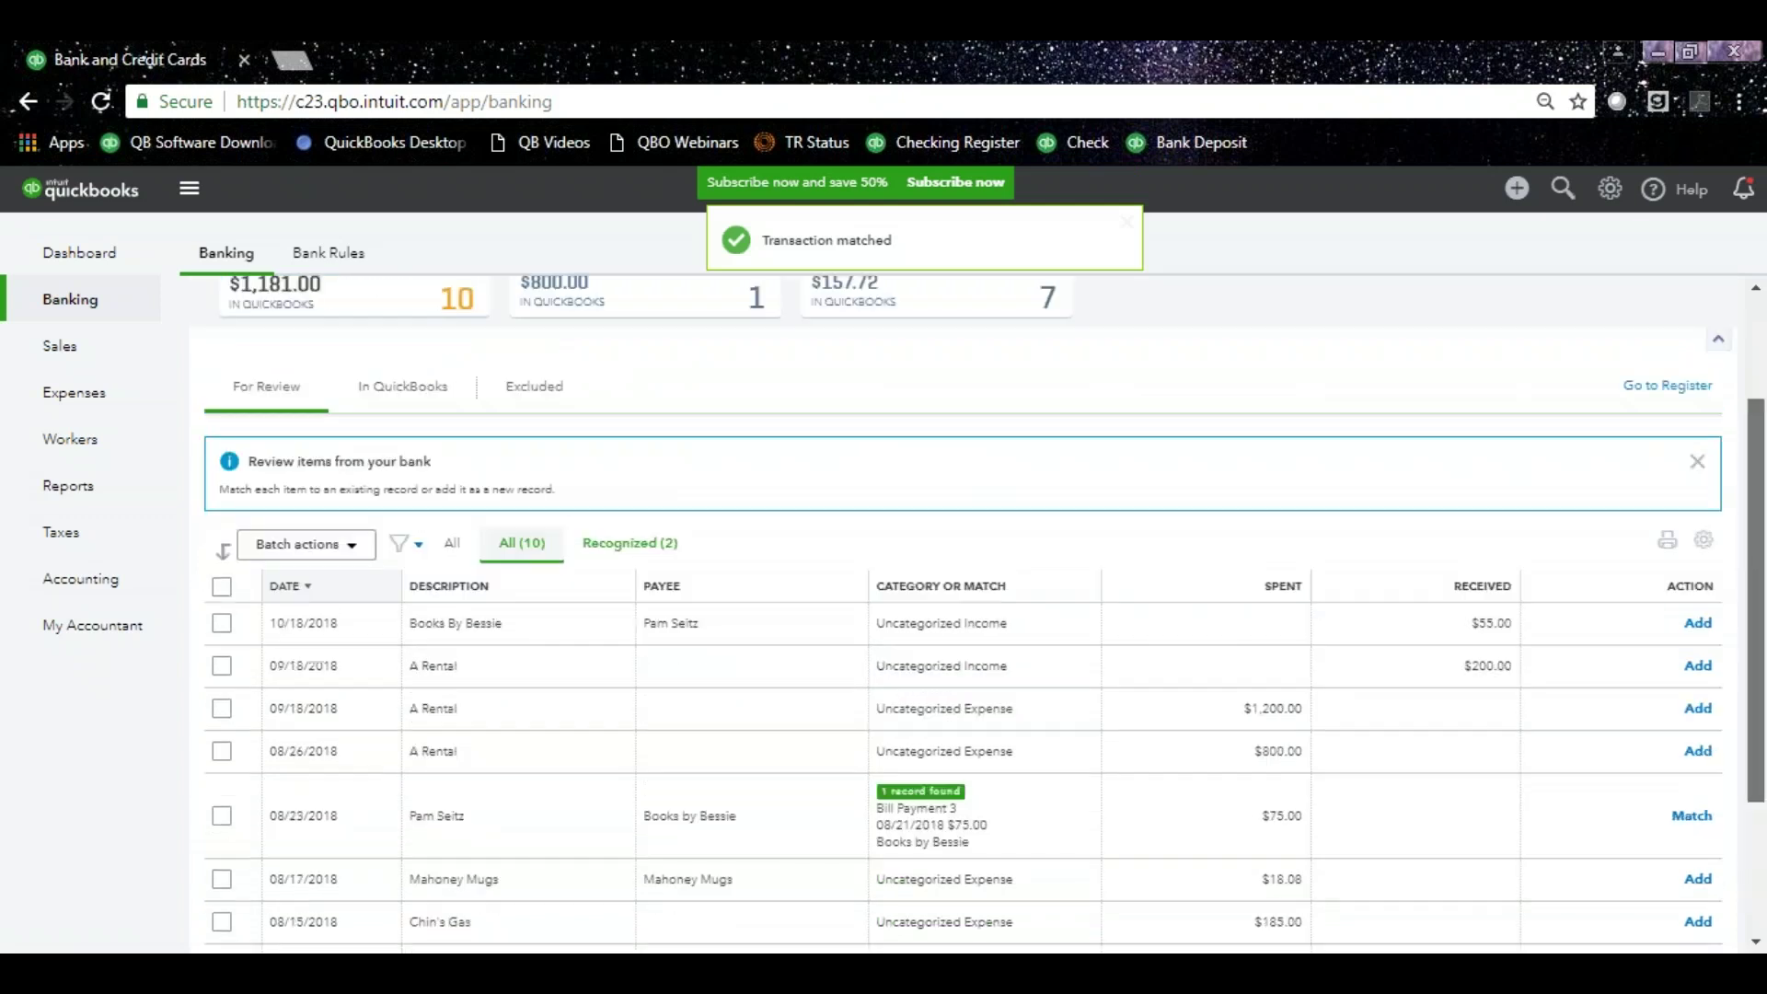
scroll(1532, 506, up, 2)
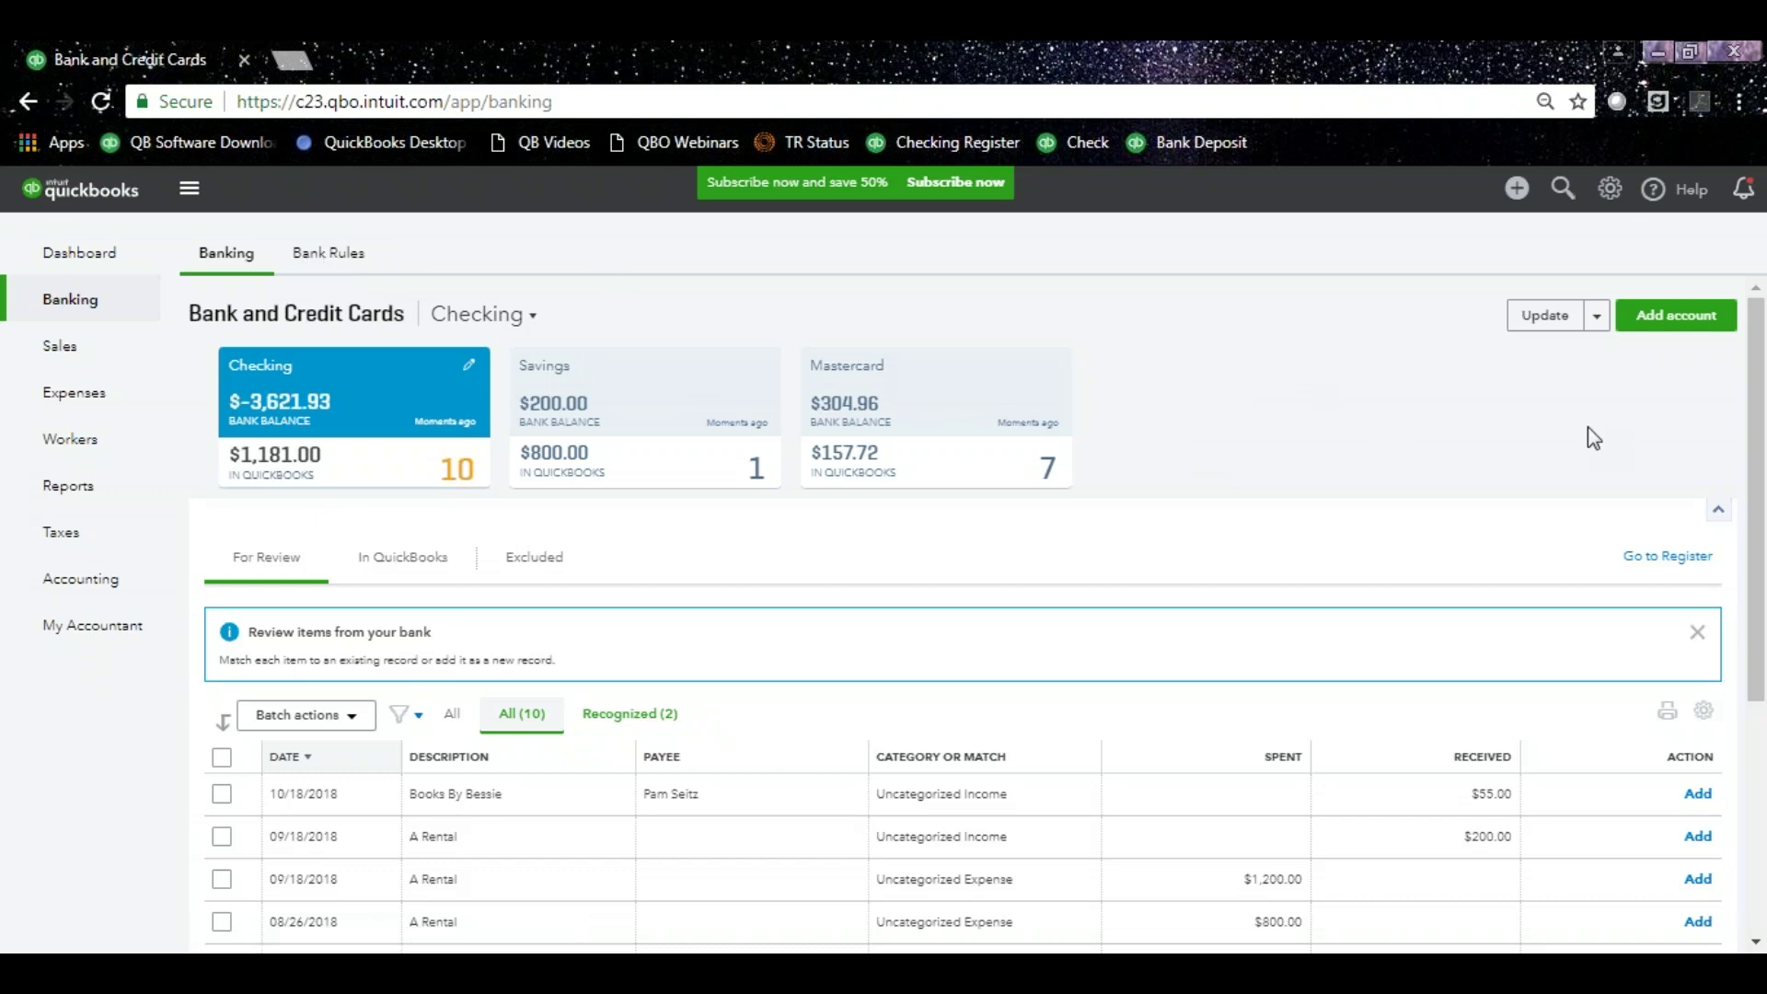
click(1599, 319)
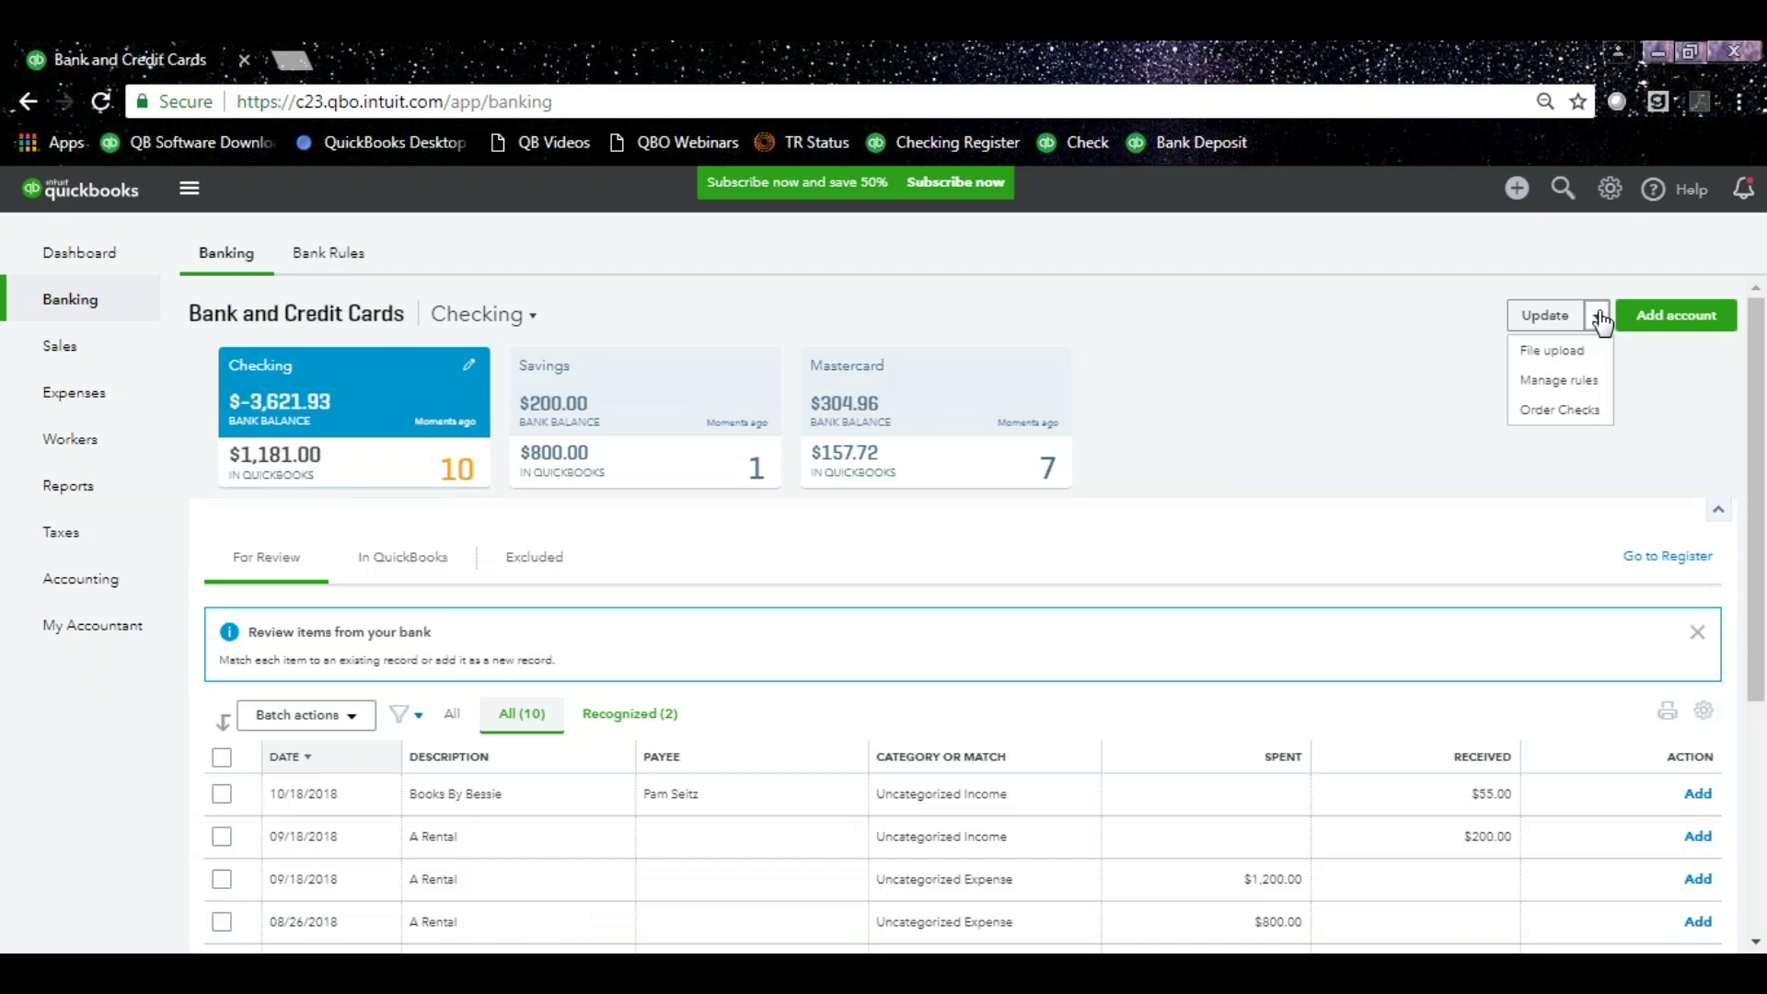
click(1547, 384)
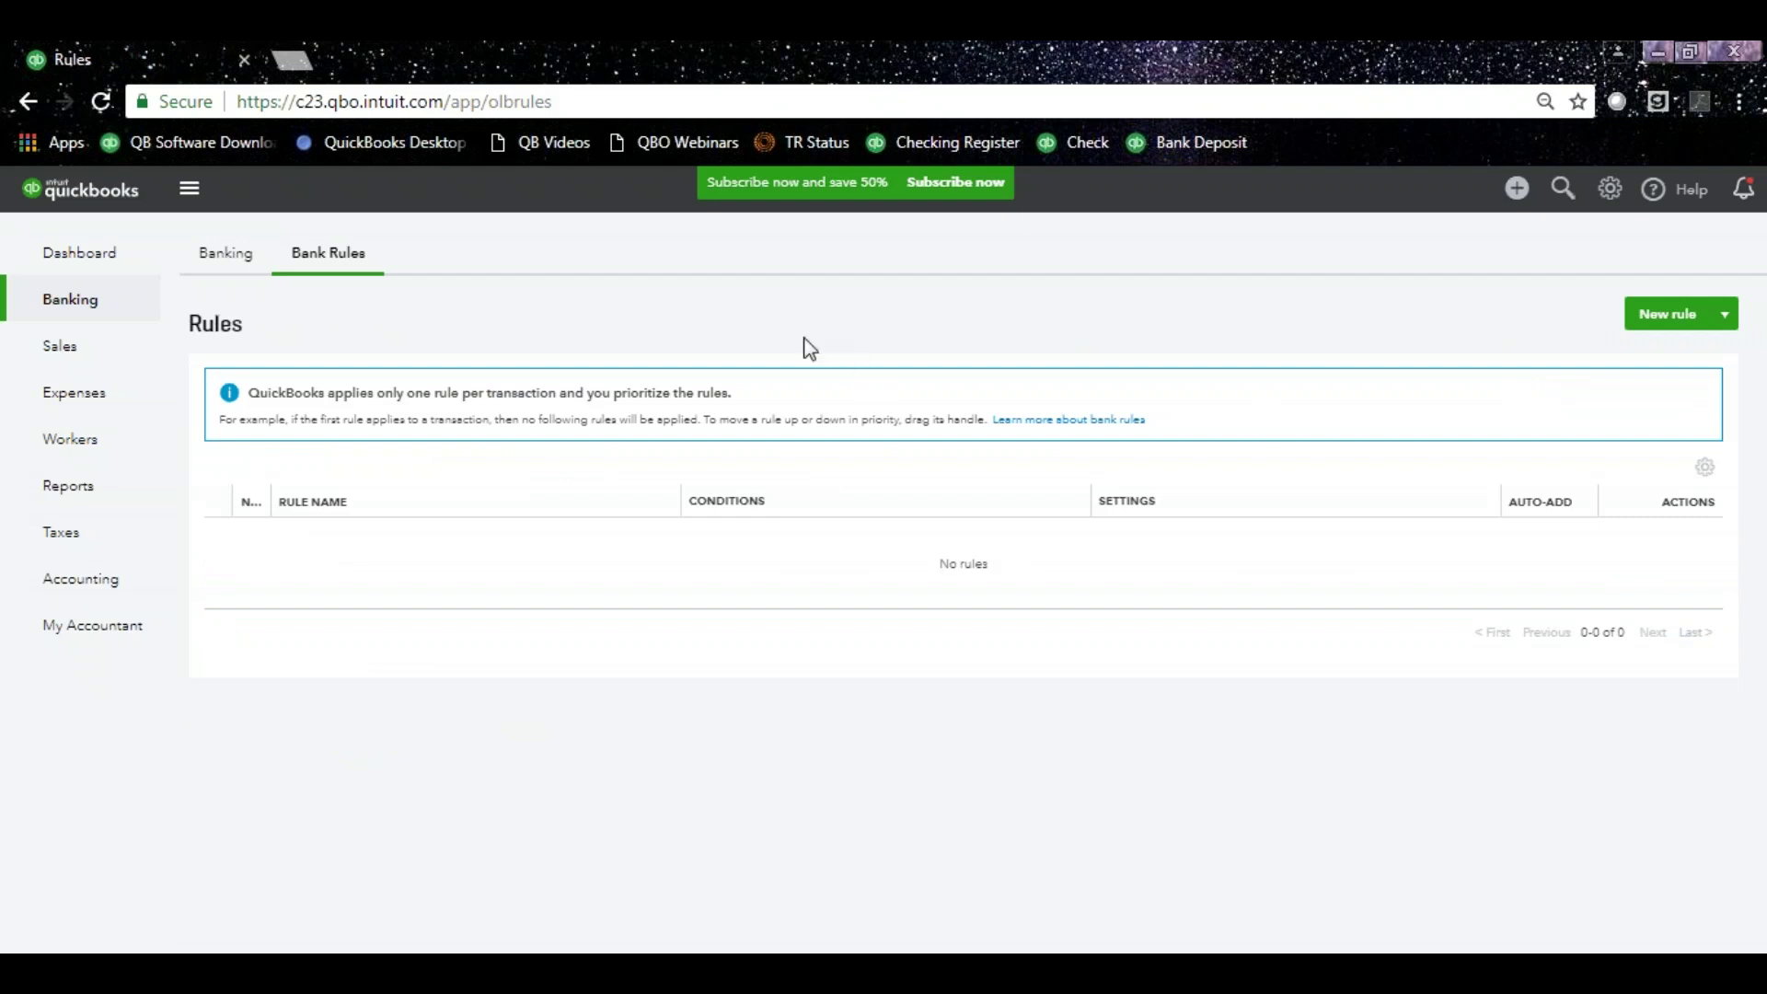
click(228, 259)
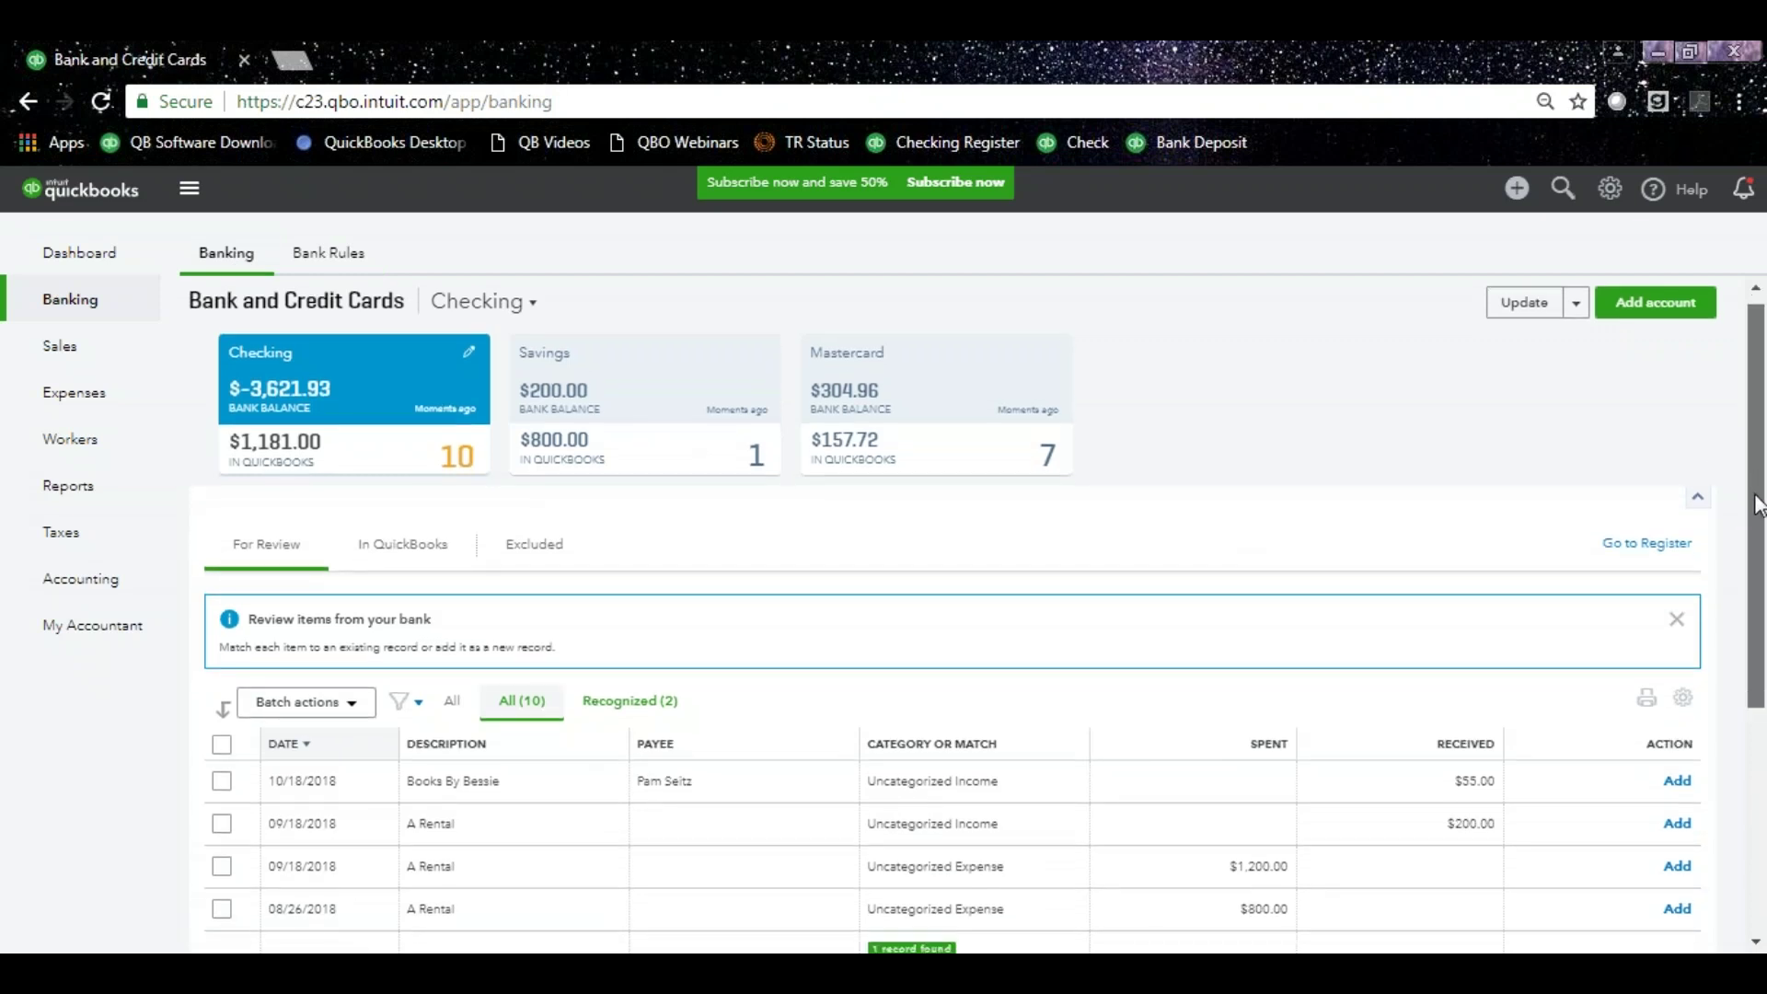
scroll(513, 663, down, 2)
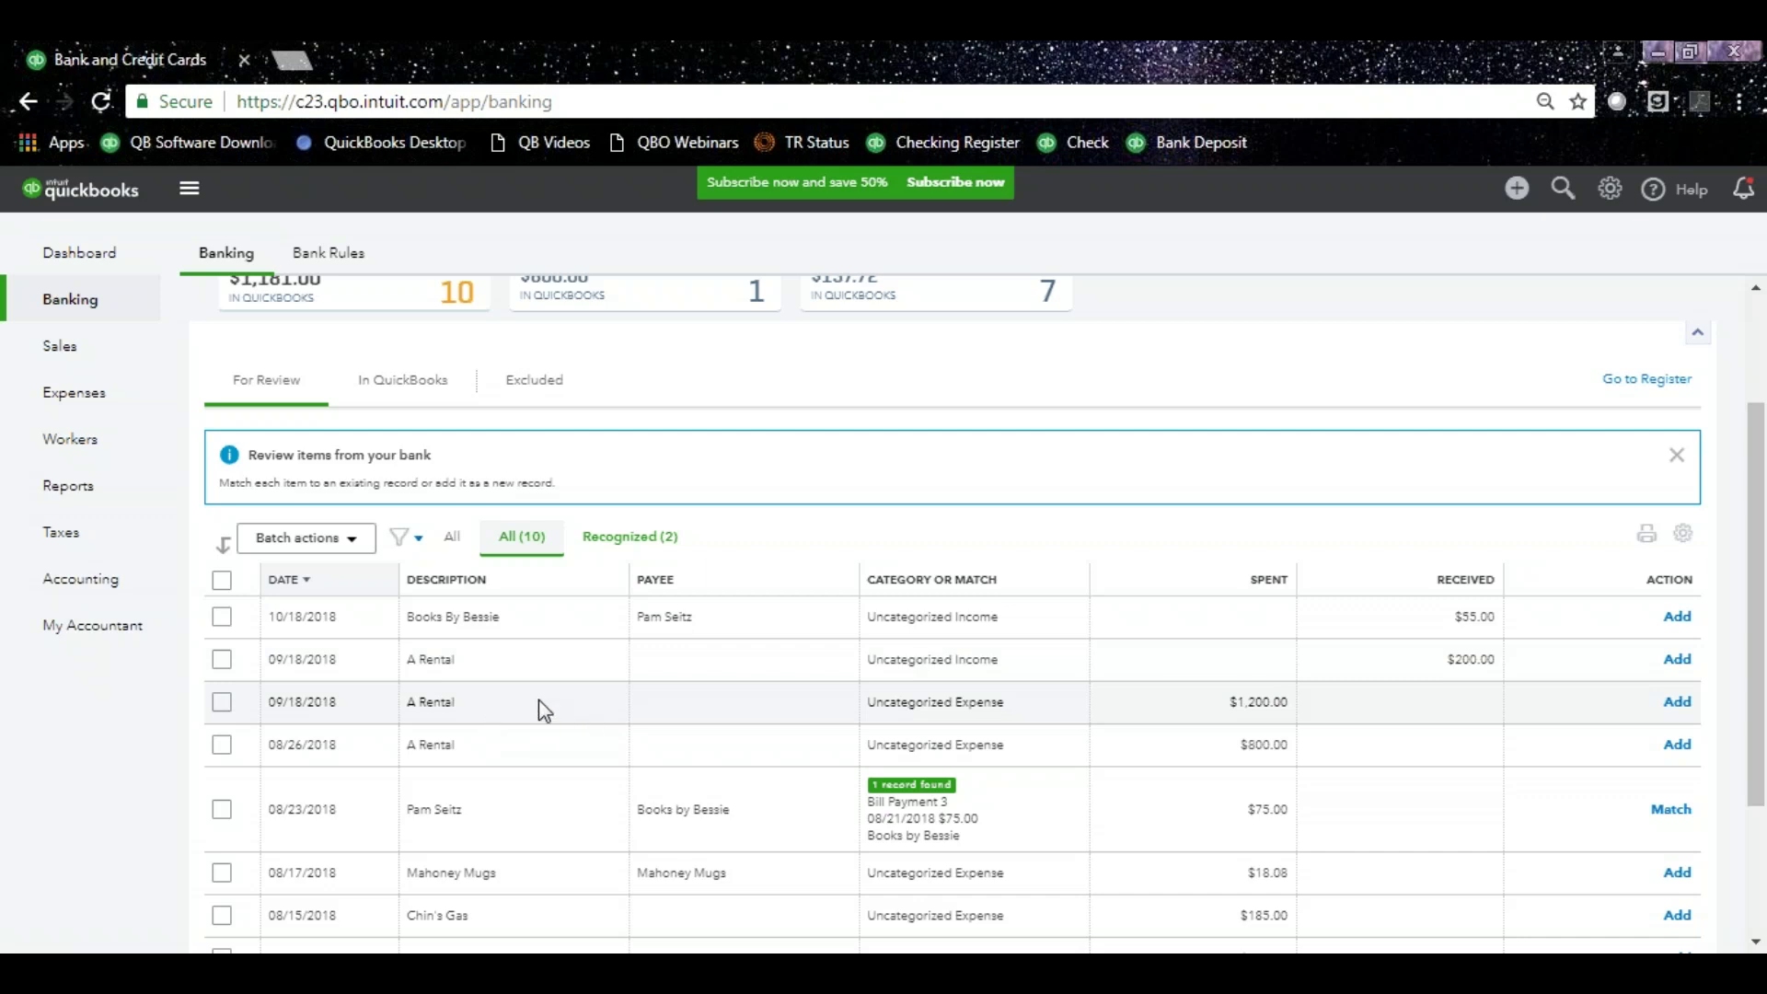
Expand the 09/18/2018 $1,200 A Rental item and copy 'A1 RENTAL' from its memo.
click(538, 699)
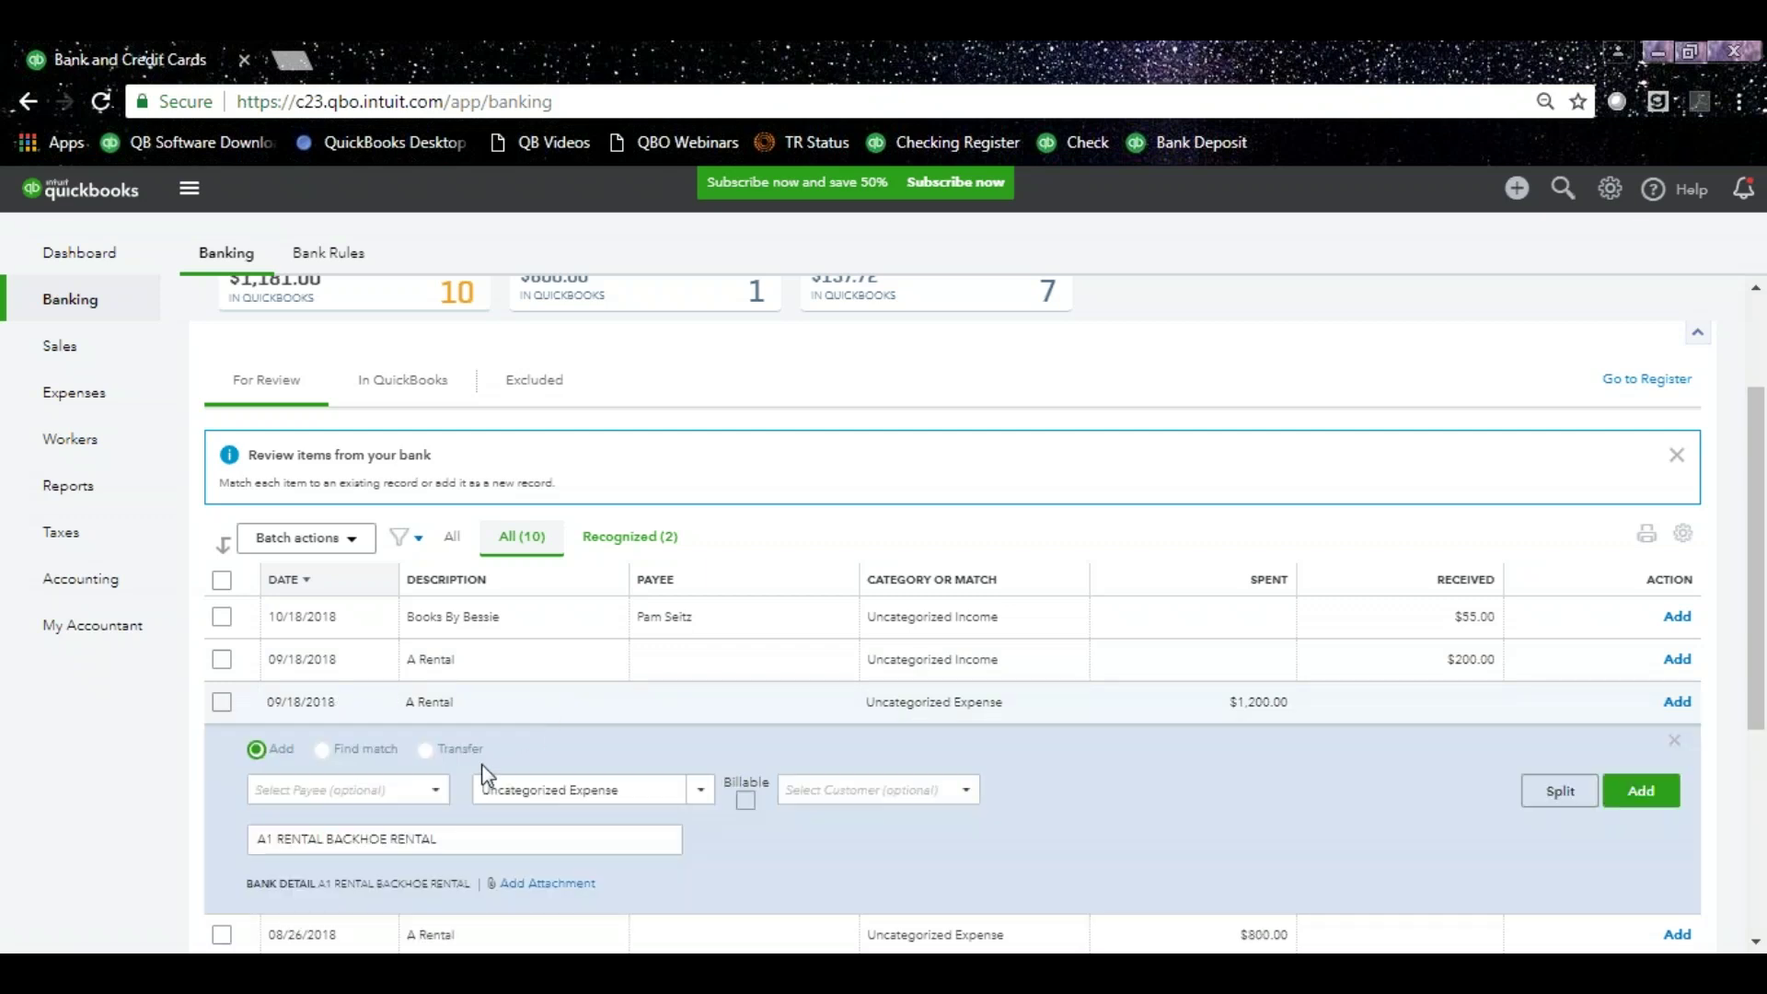
click(324, 839)
drag(324, 839, 244, 841)
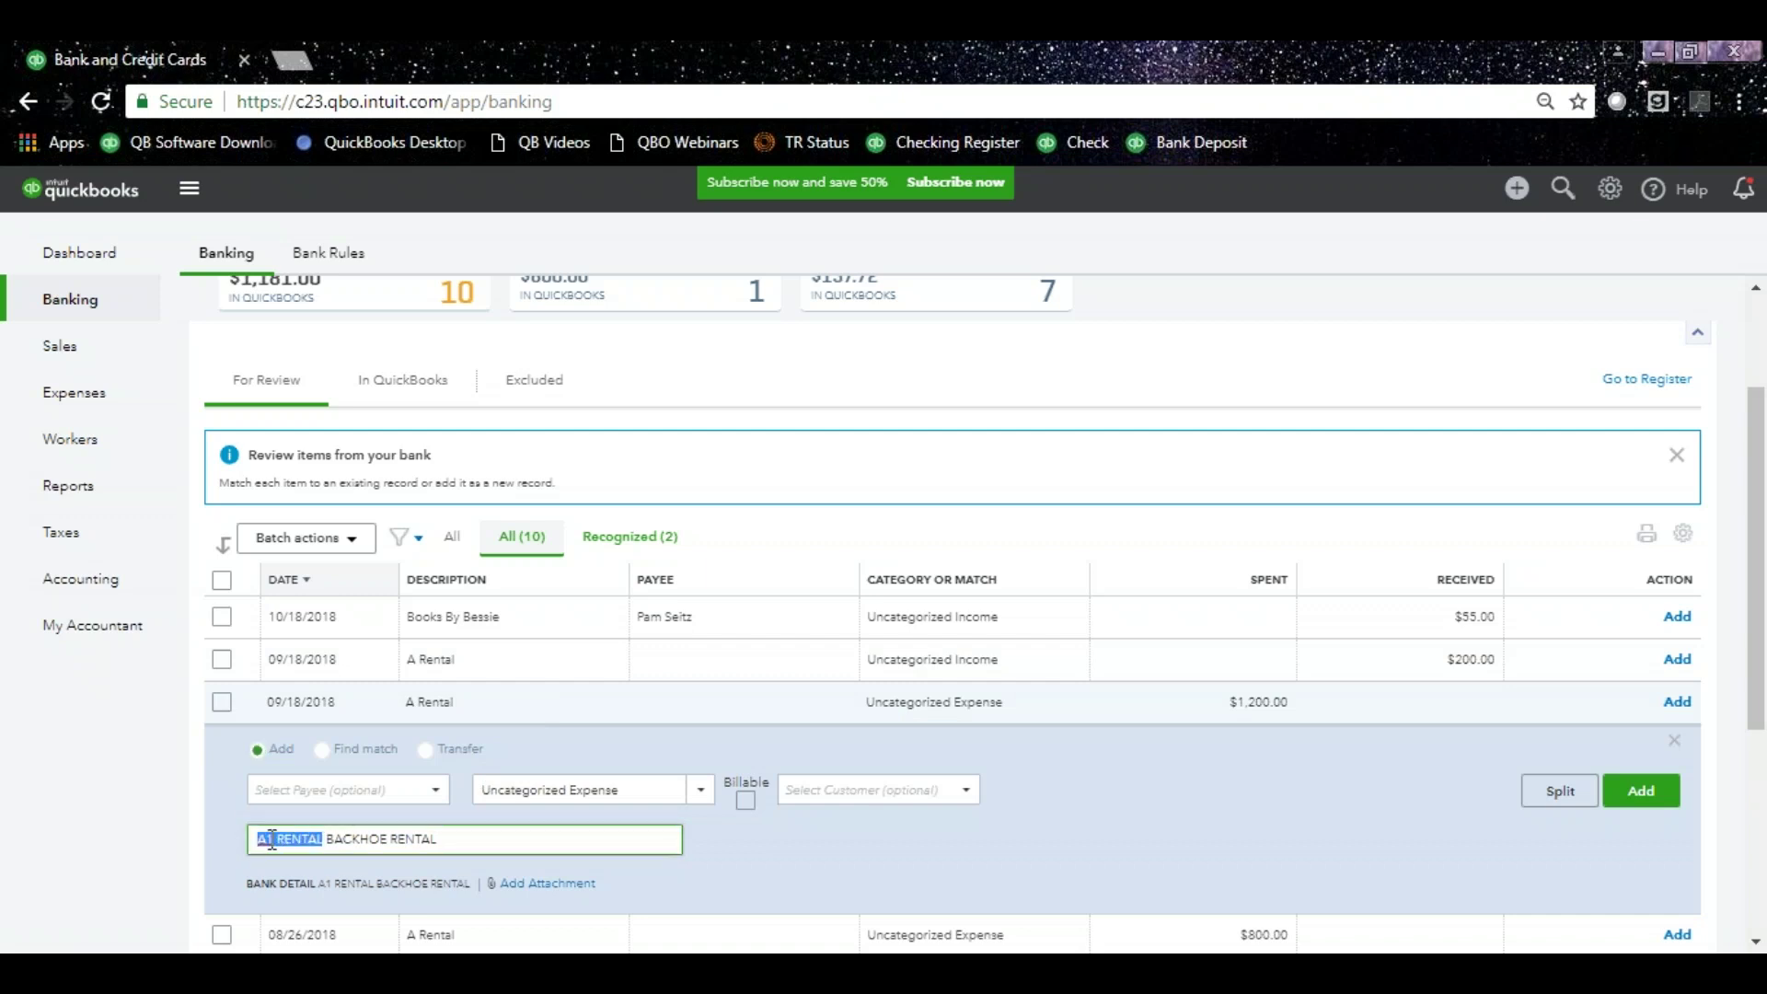
right_click(273, 840)
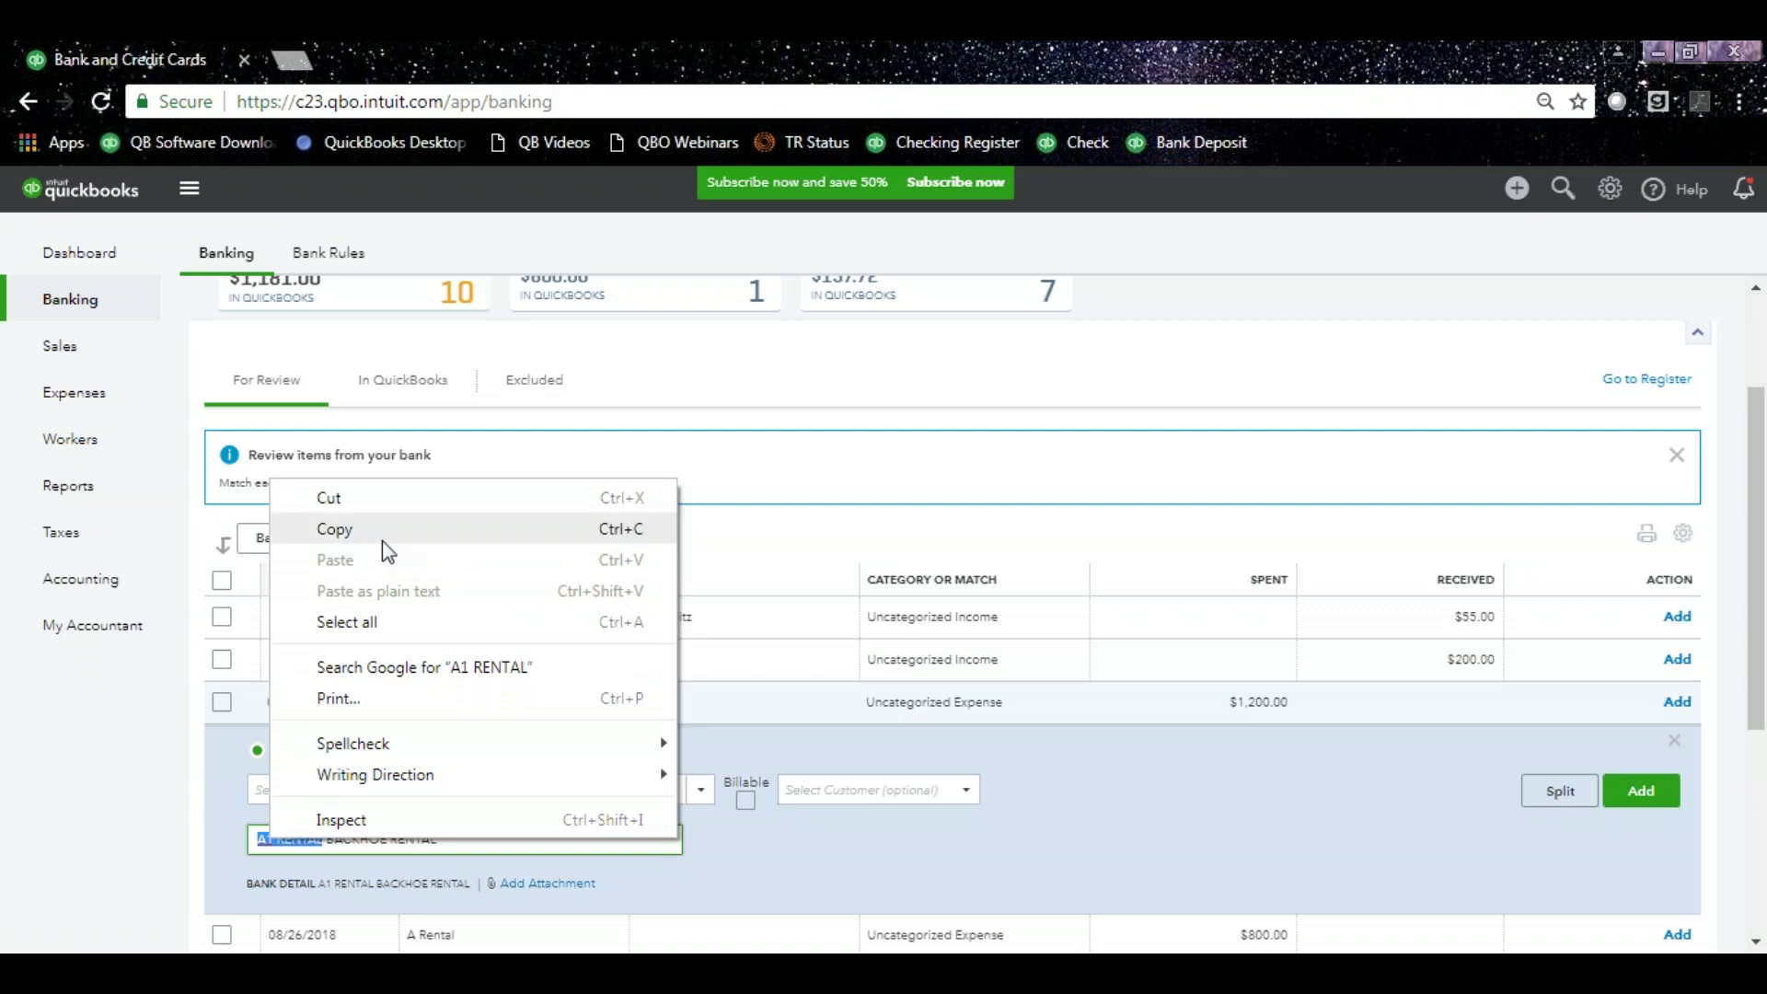
click(383, 539)
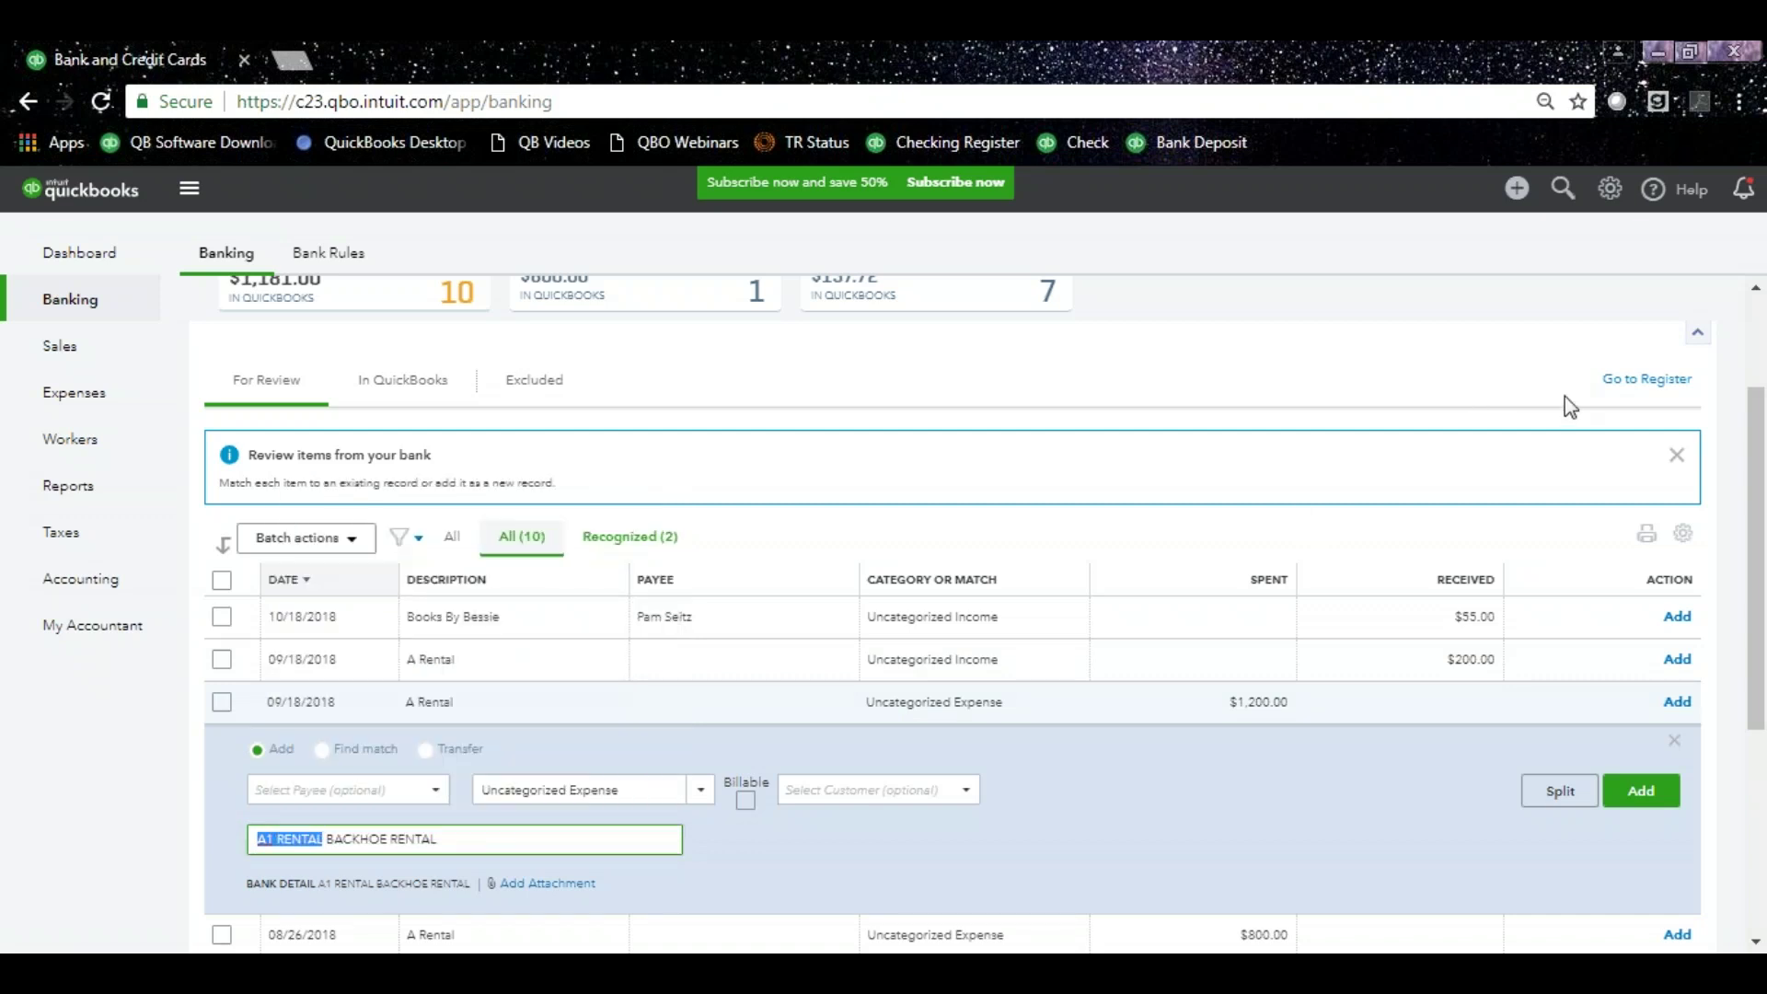
drag(1754, 512, 1757, 415)
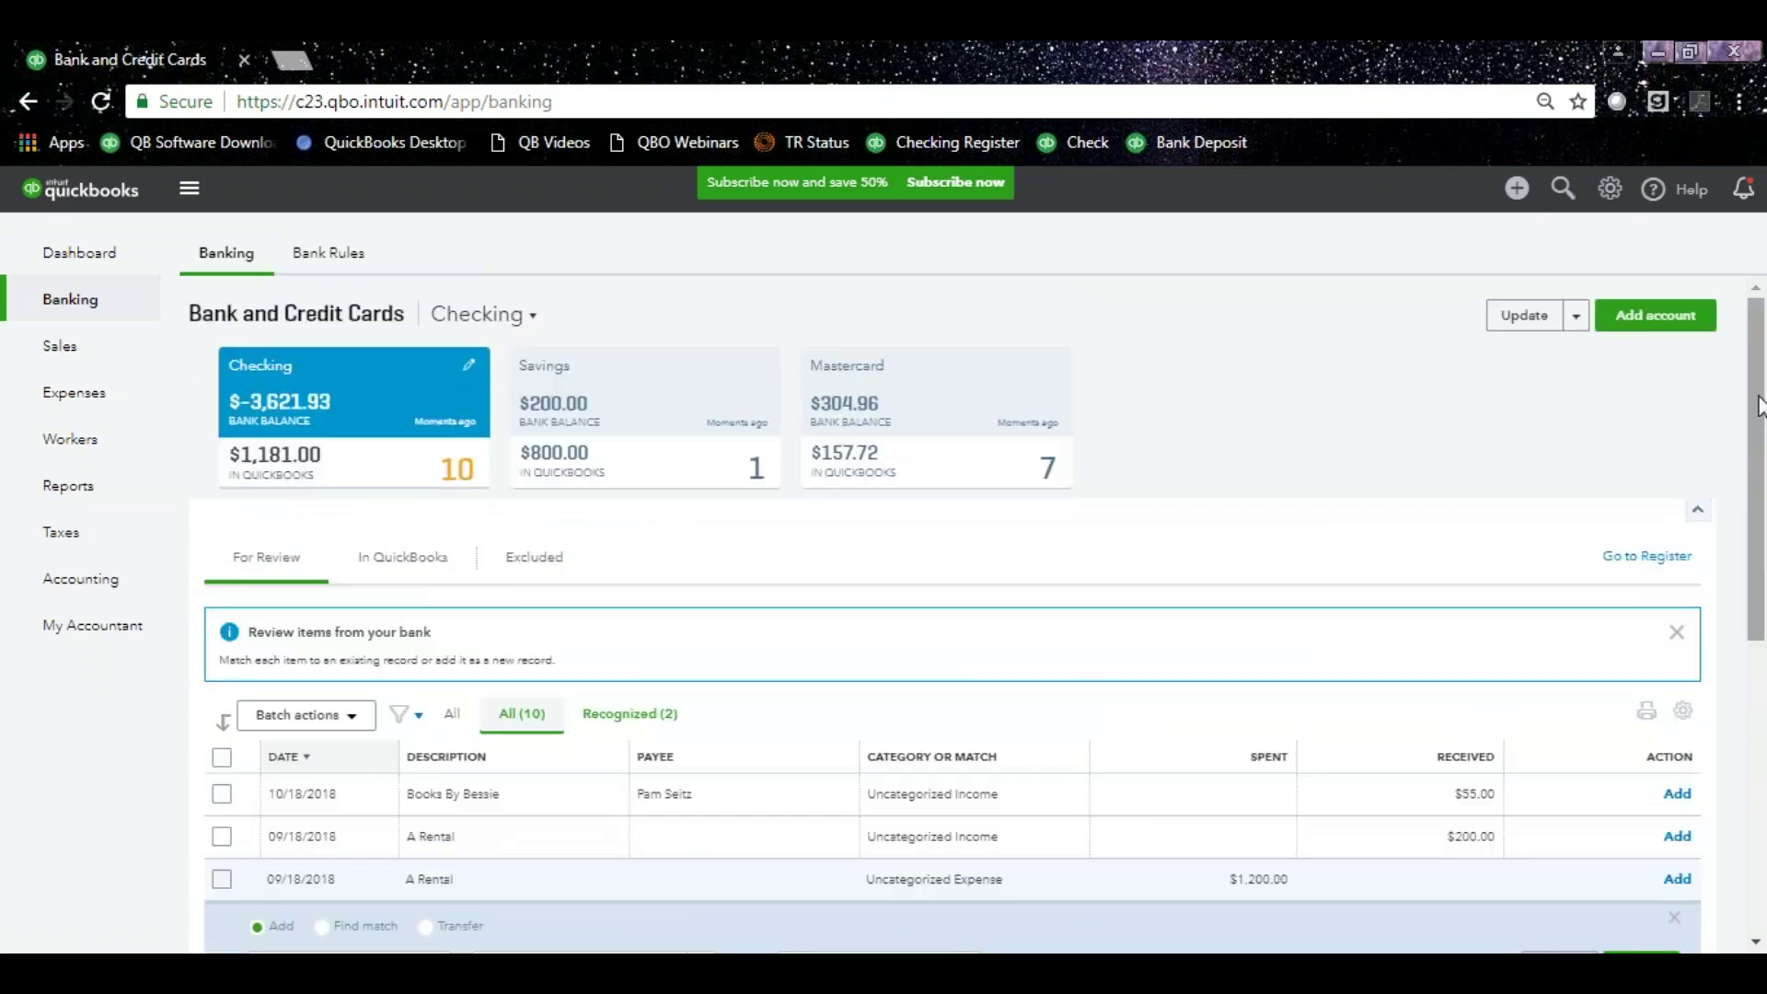
From Manage rules, begin a rule named Equipment Rental for Money out in All bank accounts.
click(1575, 317)
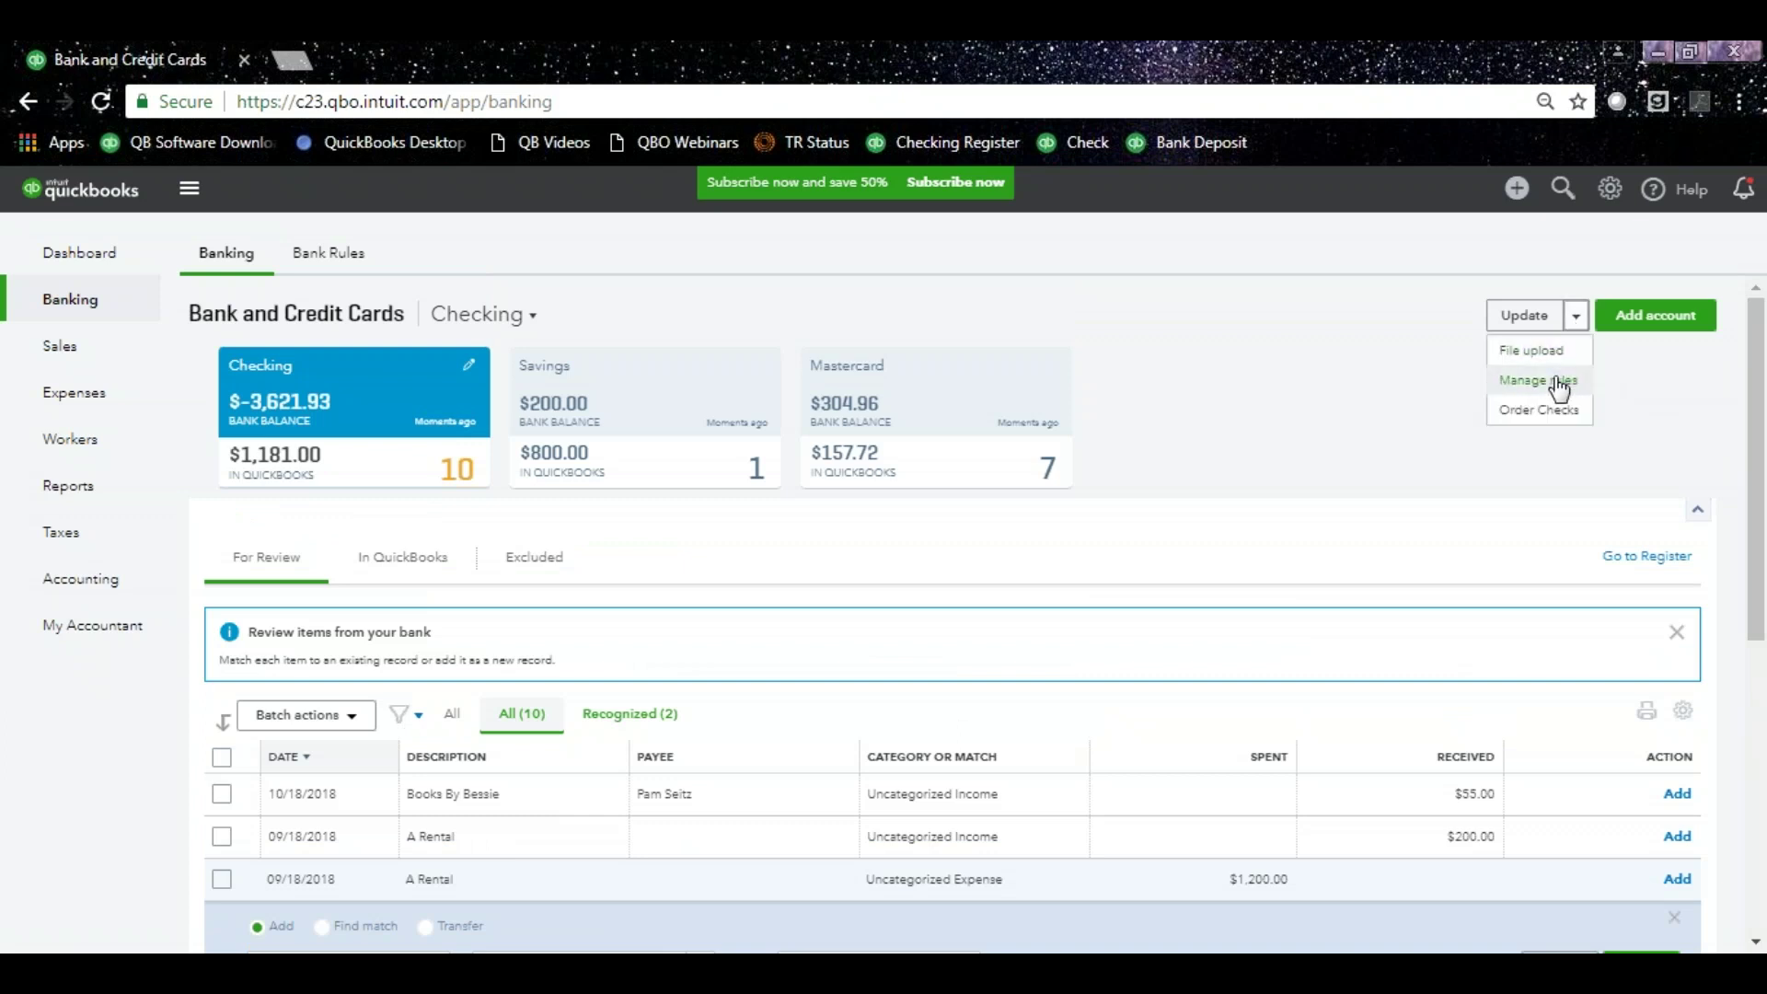
click(1559, 385)
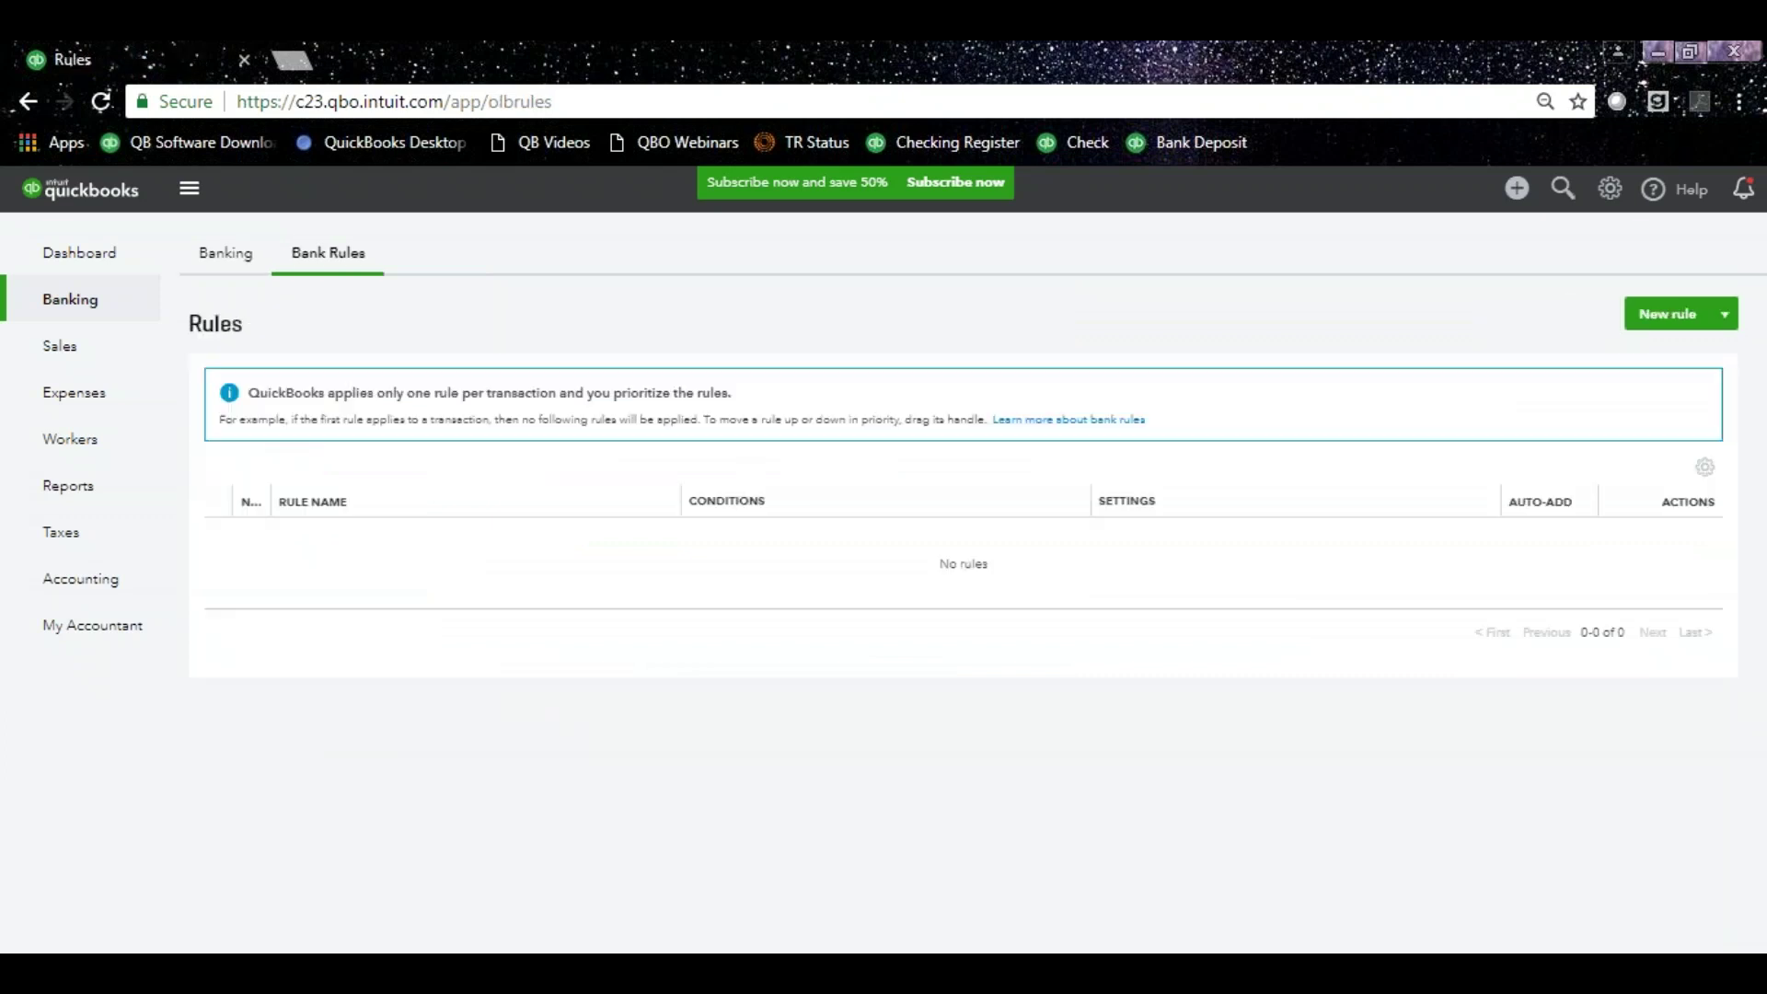
click(1667, 317)
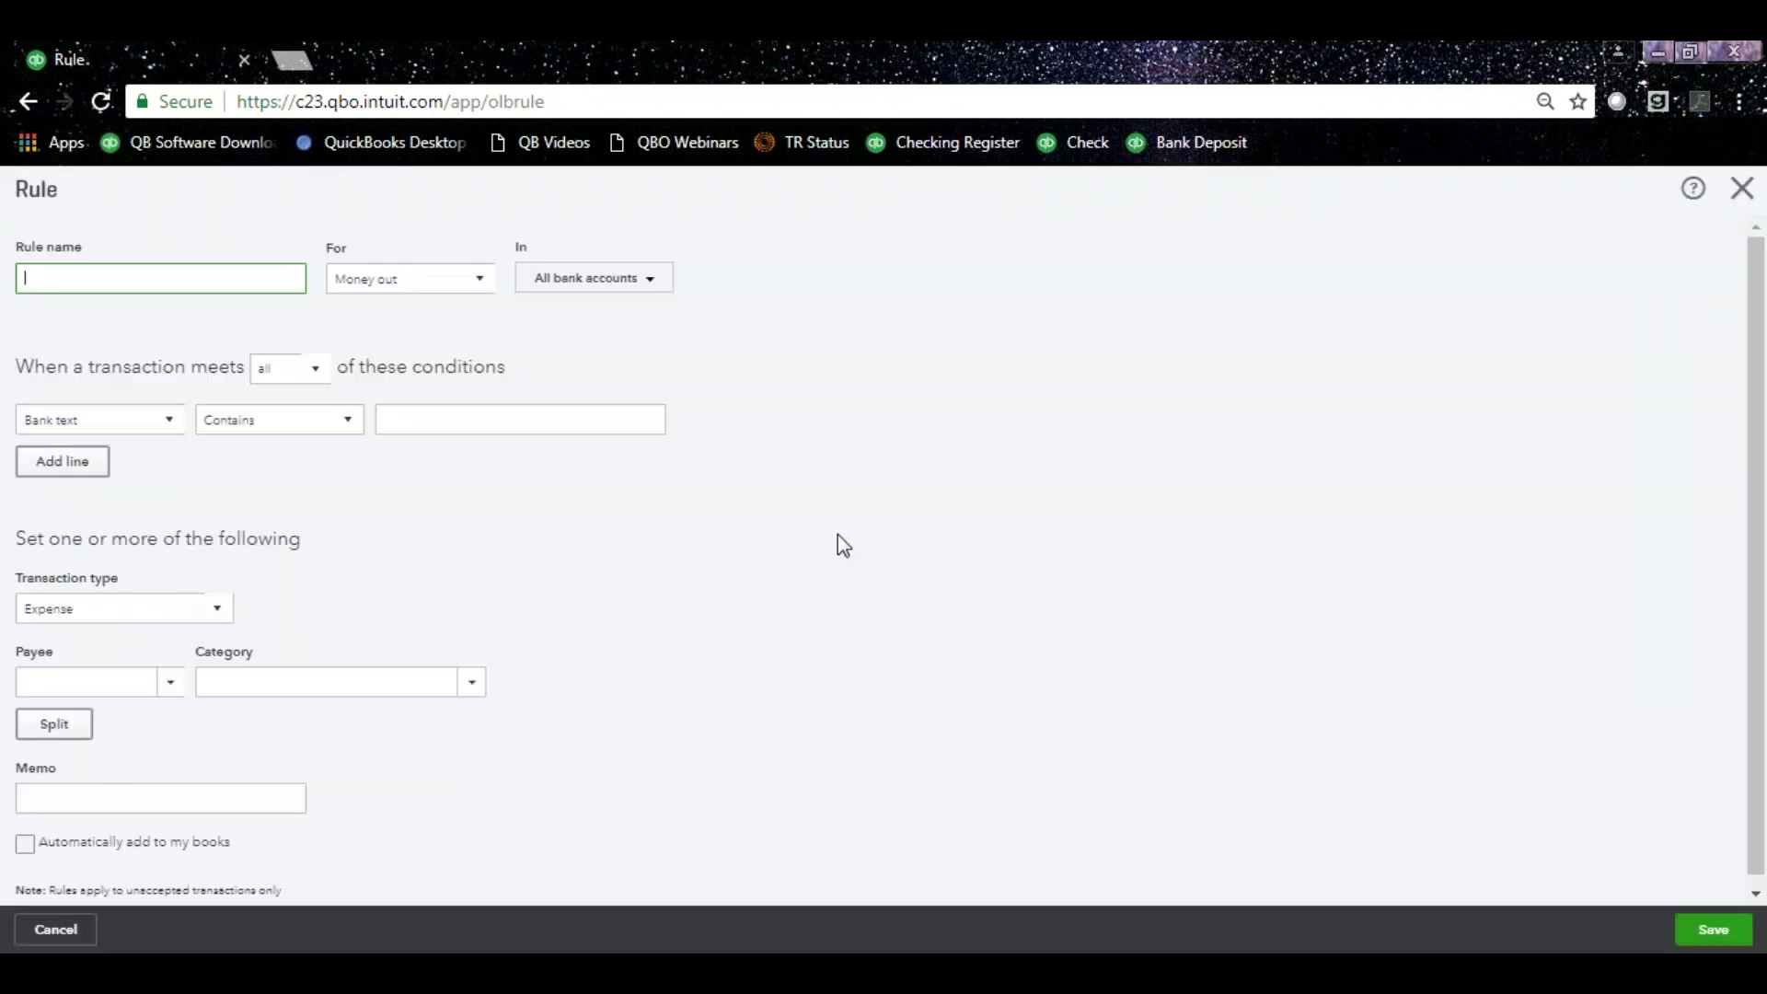
text(Equipment Rental)
click(486, 282)
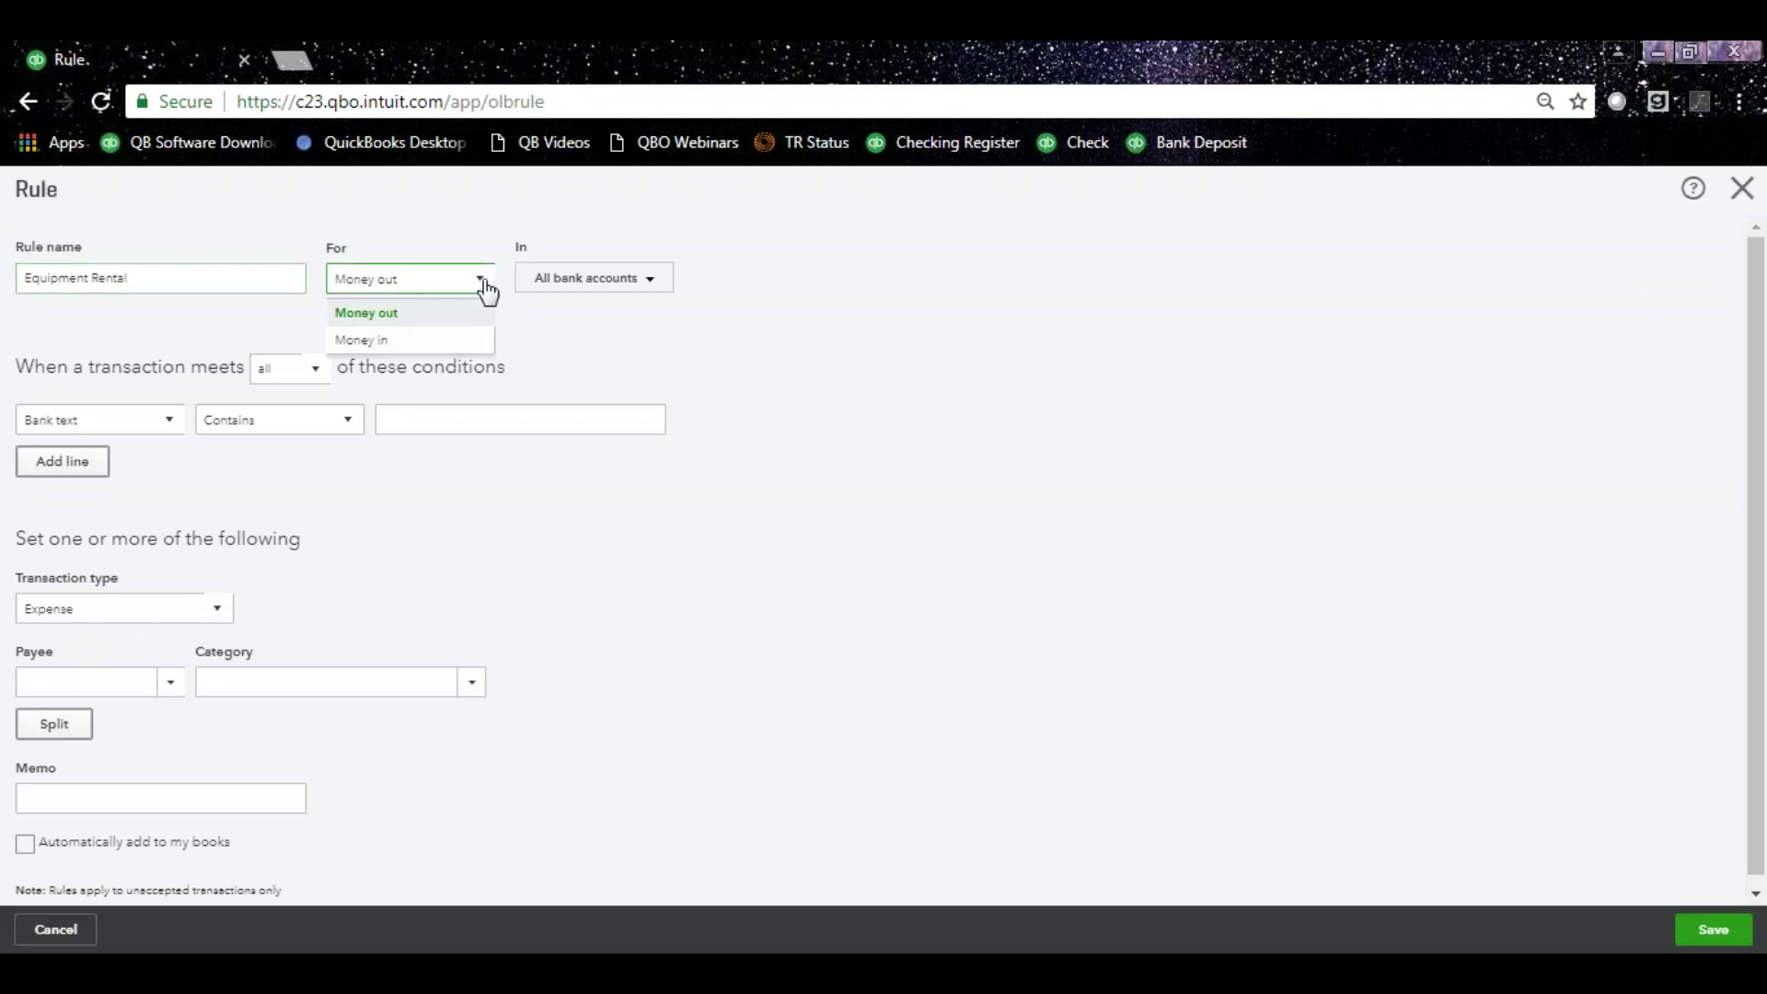
click(598, 348)
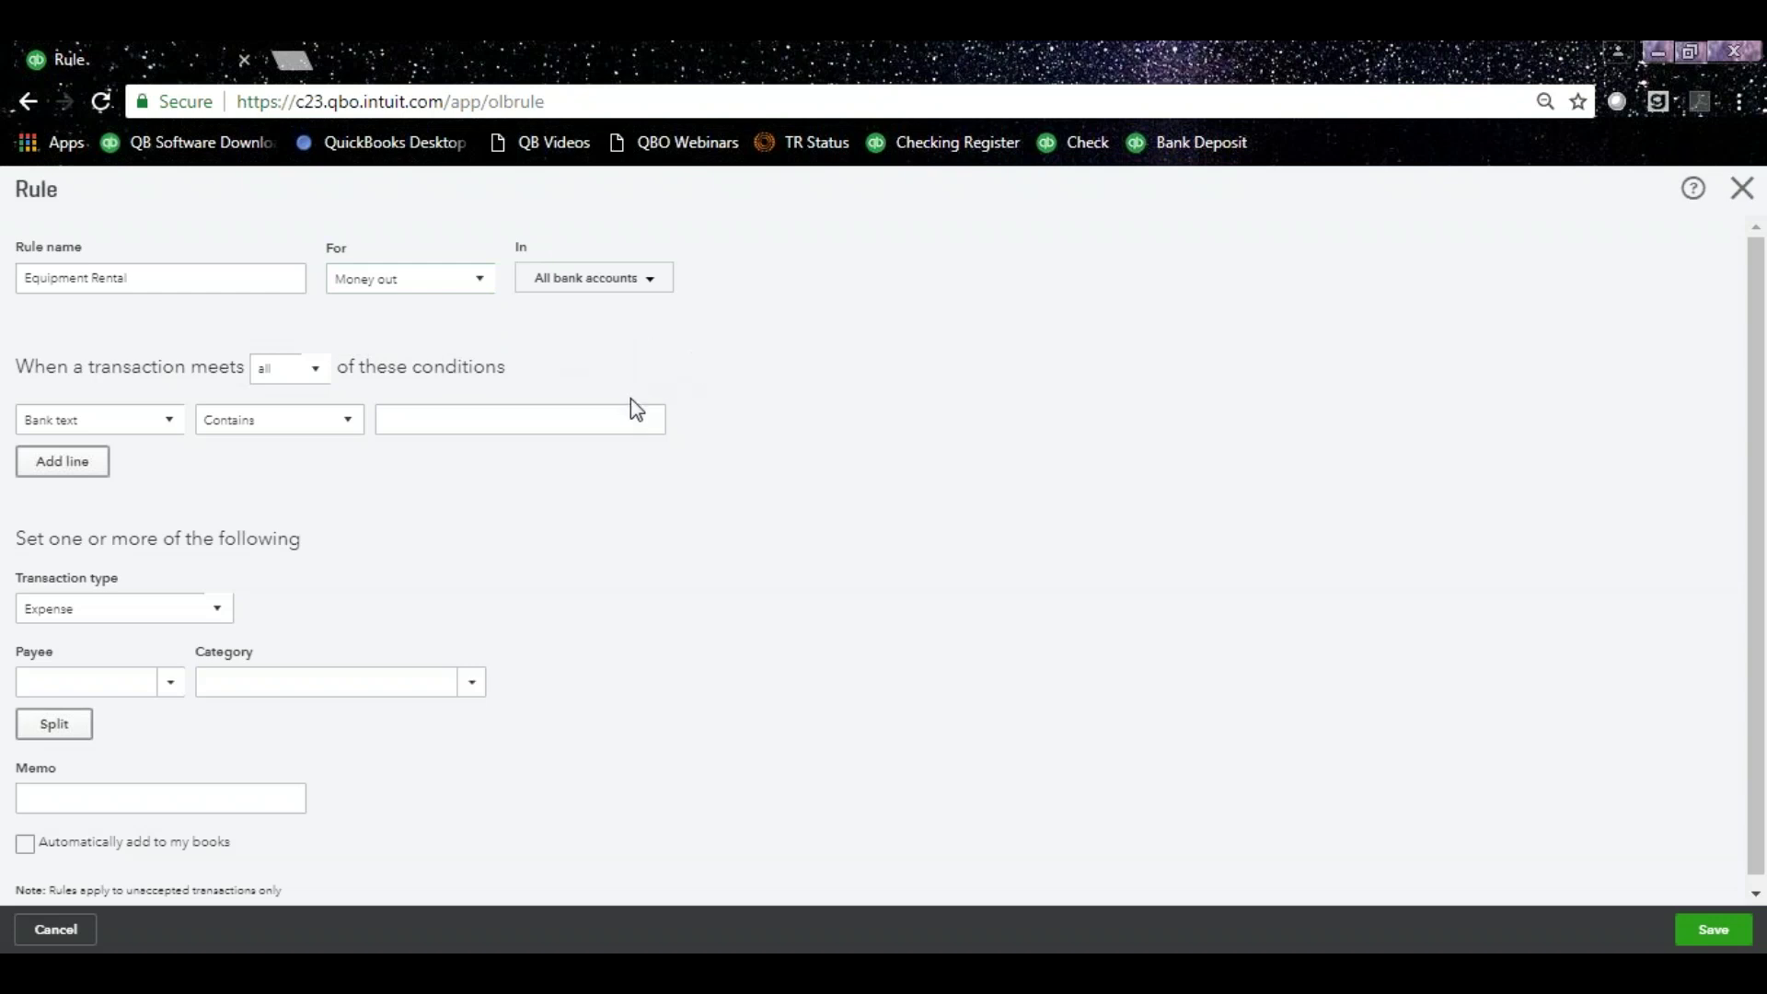
click(659, 279)
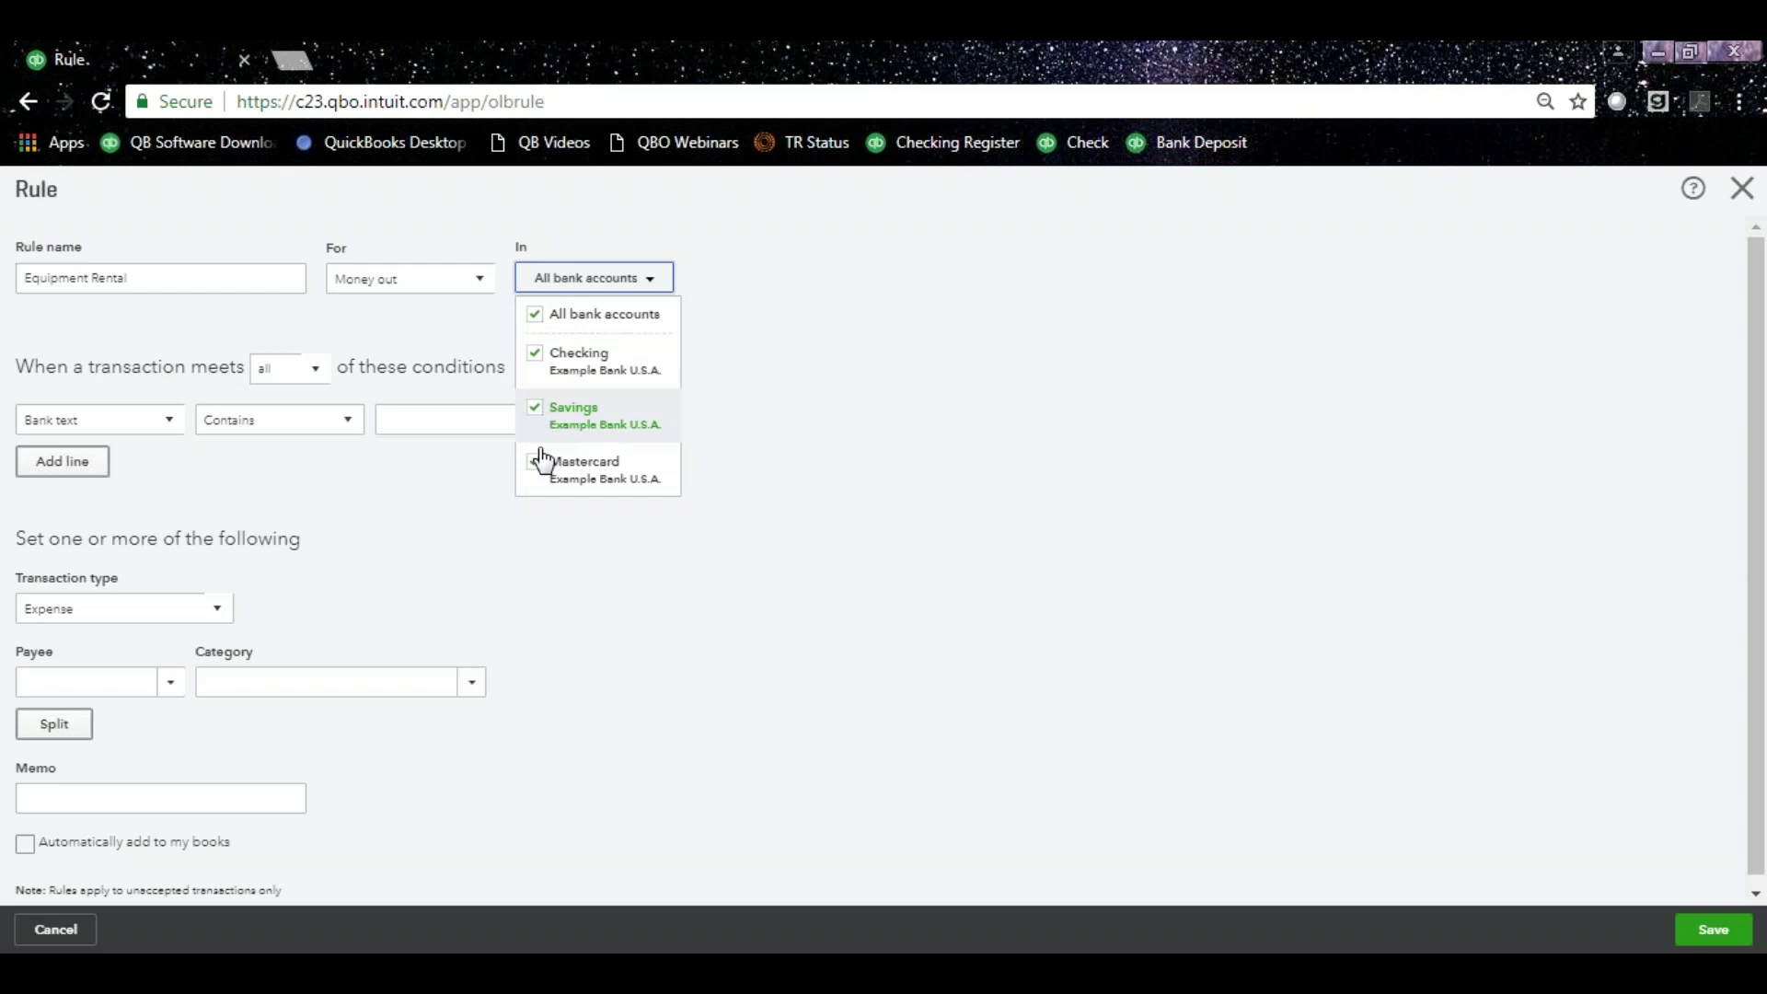
click(447, 537)
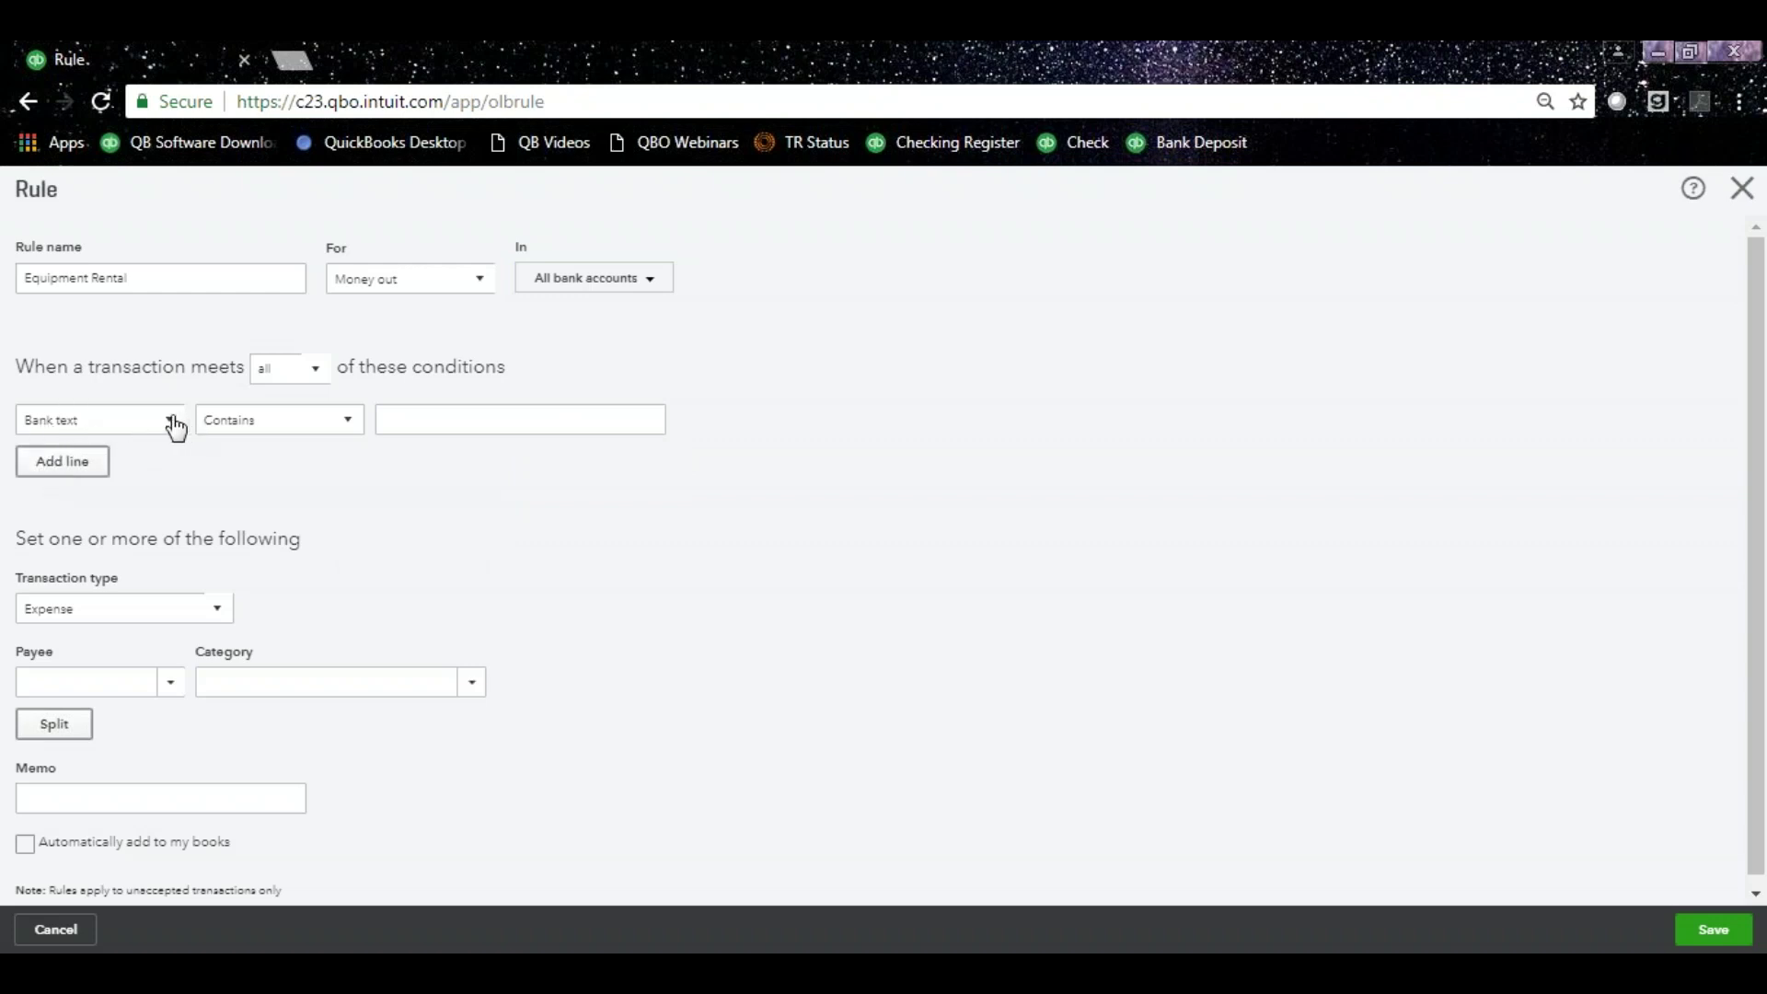
click(173, 422)
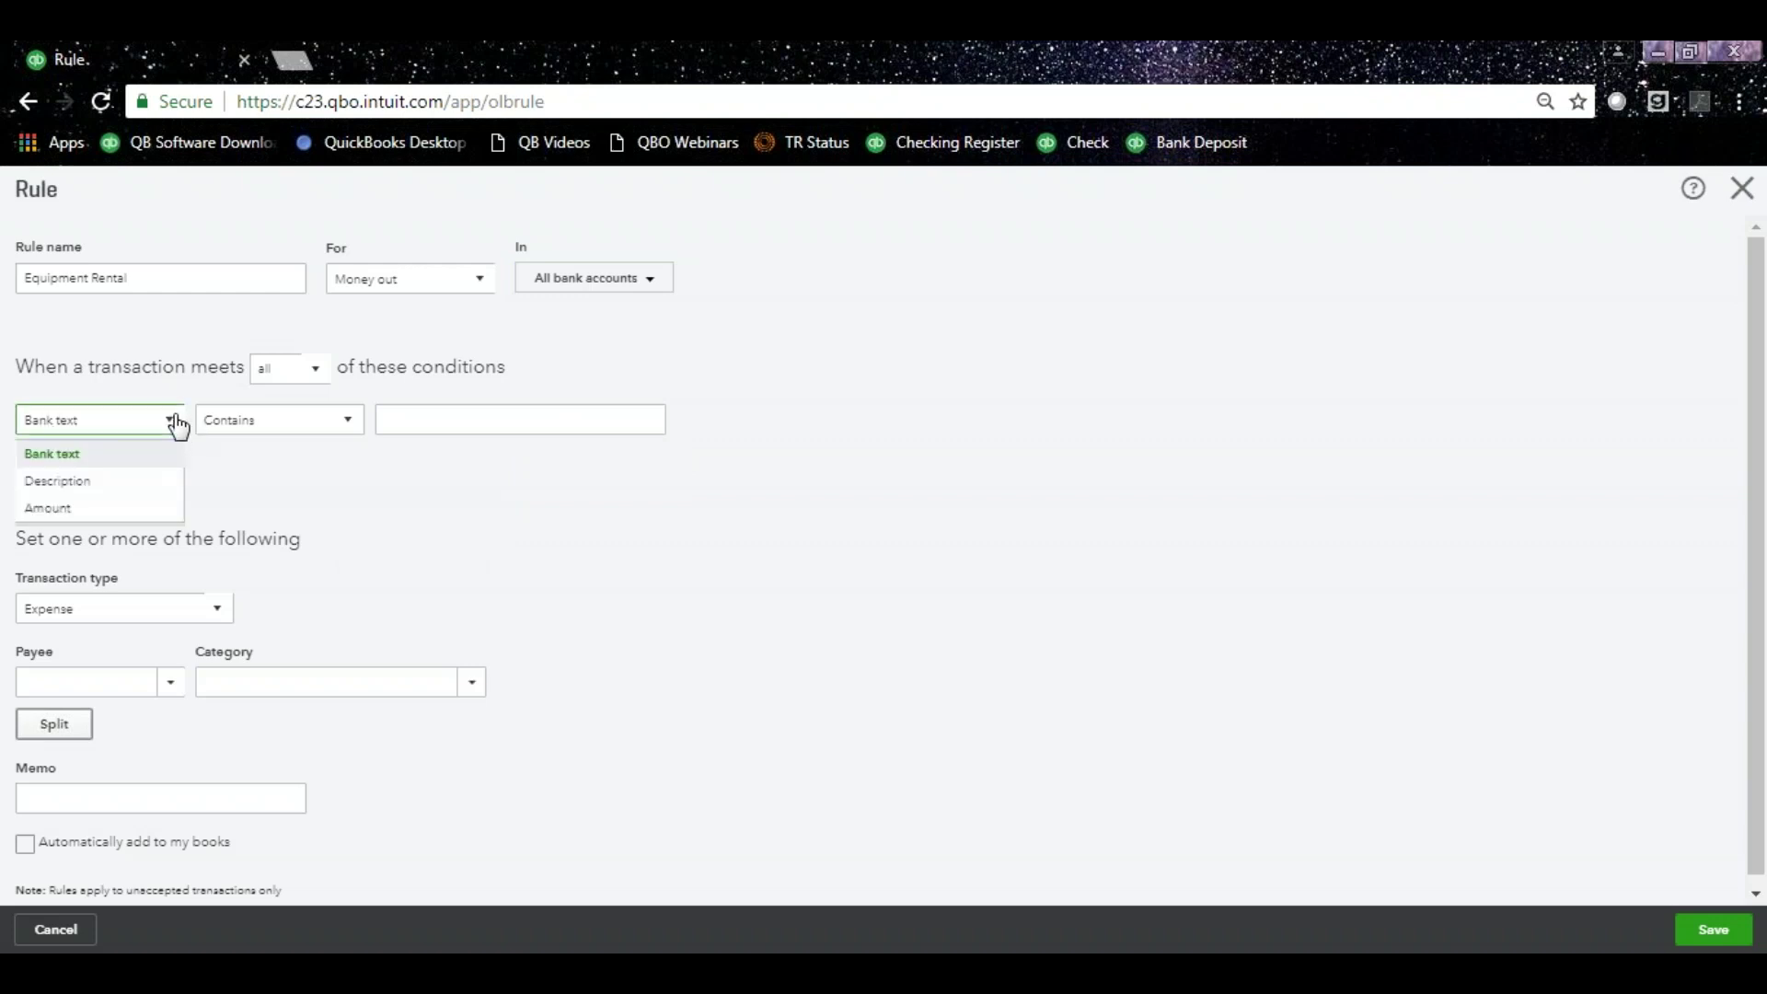
Set the rule condition to Bank text contains A1 RENTAL.
click(144, 469)
click(410, 419)
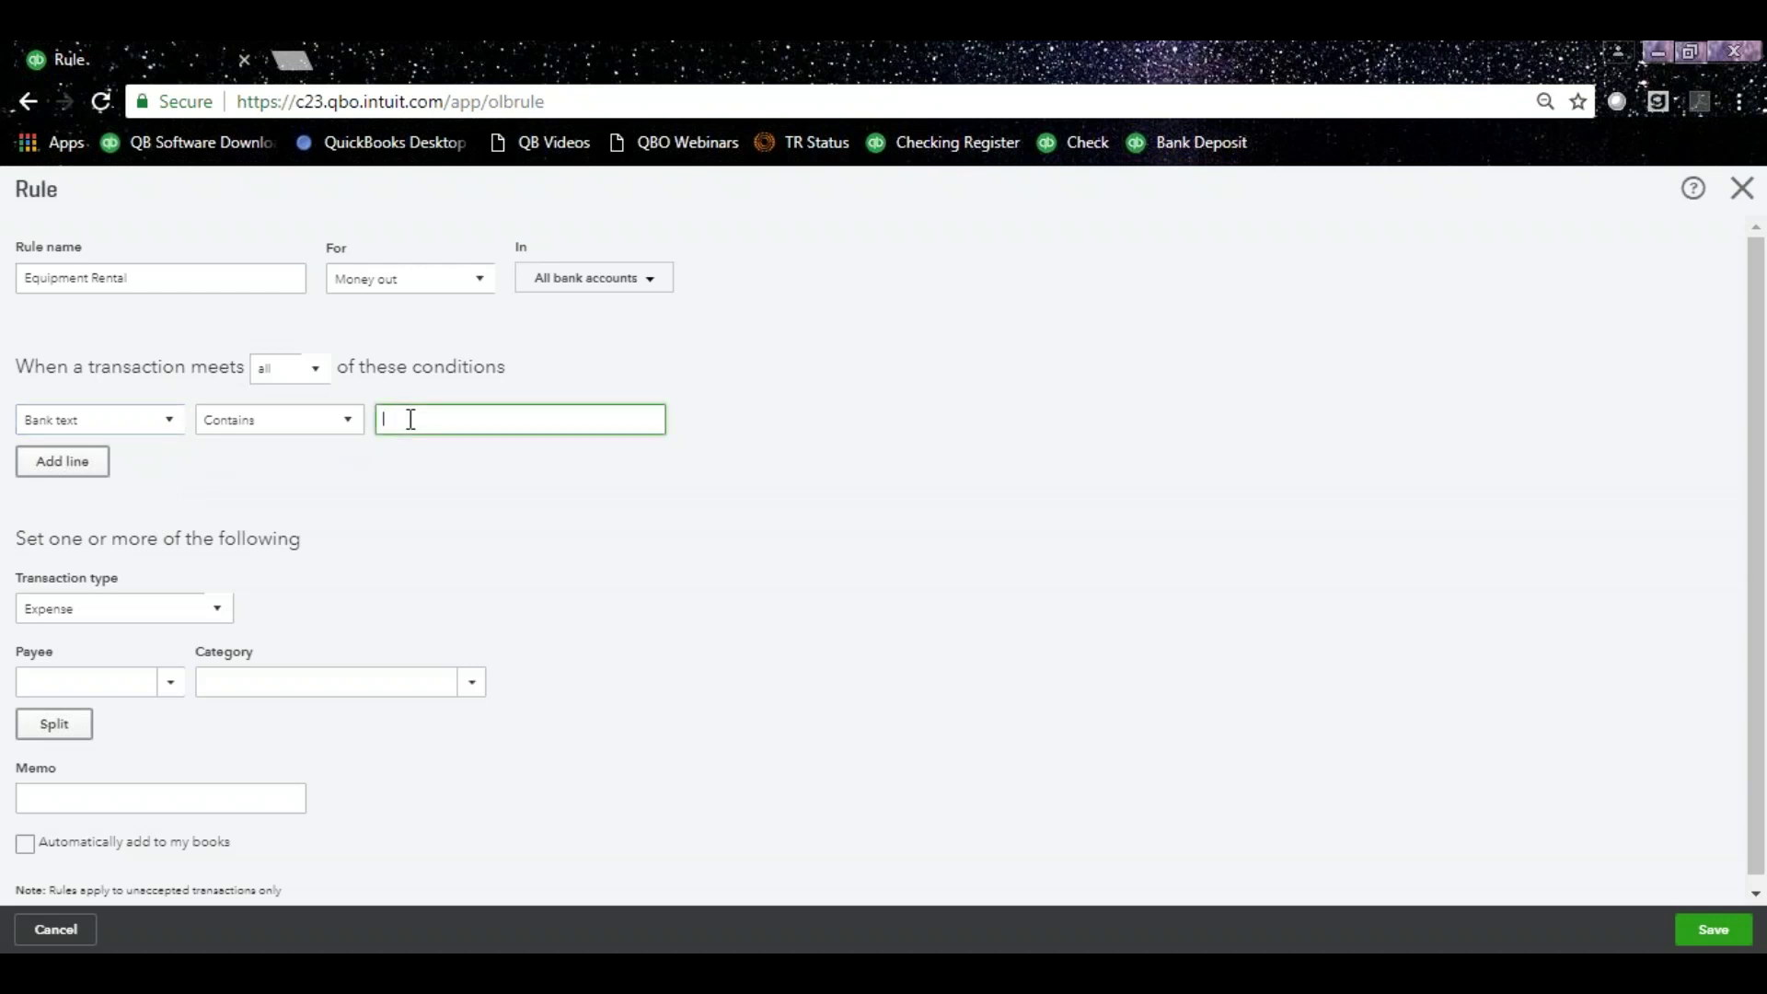
right_click(411, 418)
click(493, 576)
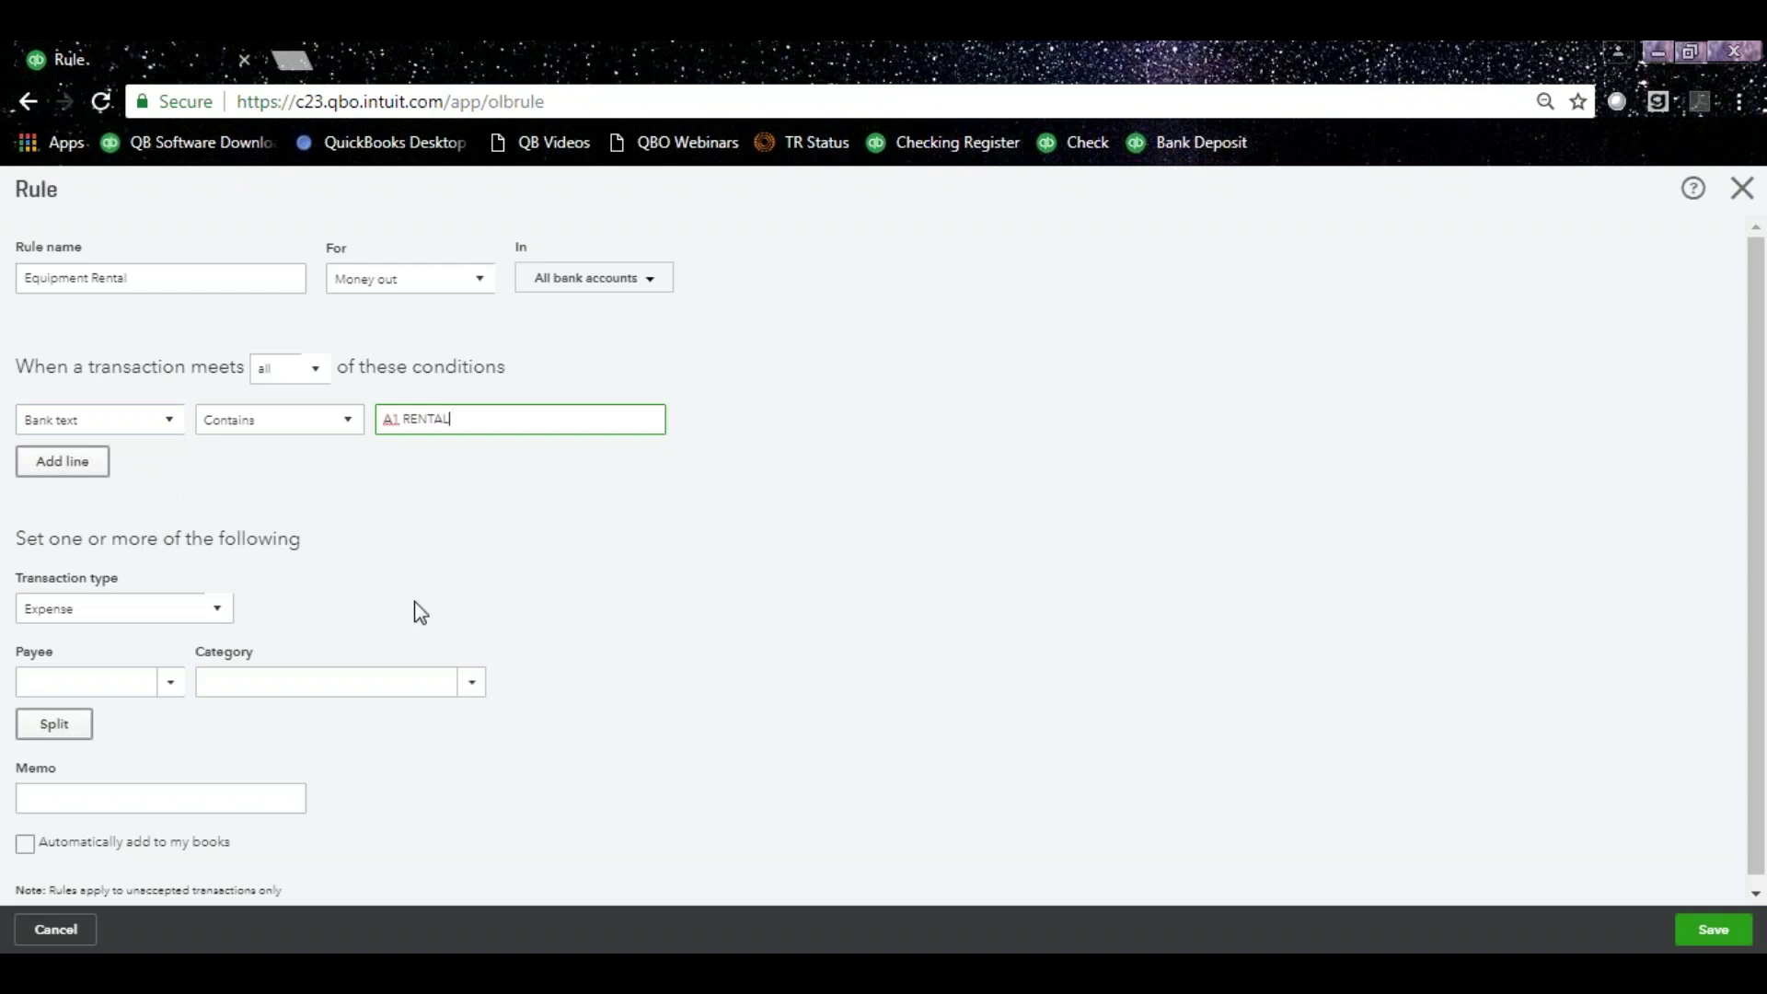
Set the rule's payee to A1 Rental, adding it as a new vendor.
click(97, 692)
text(A1 Rental)
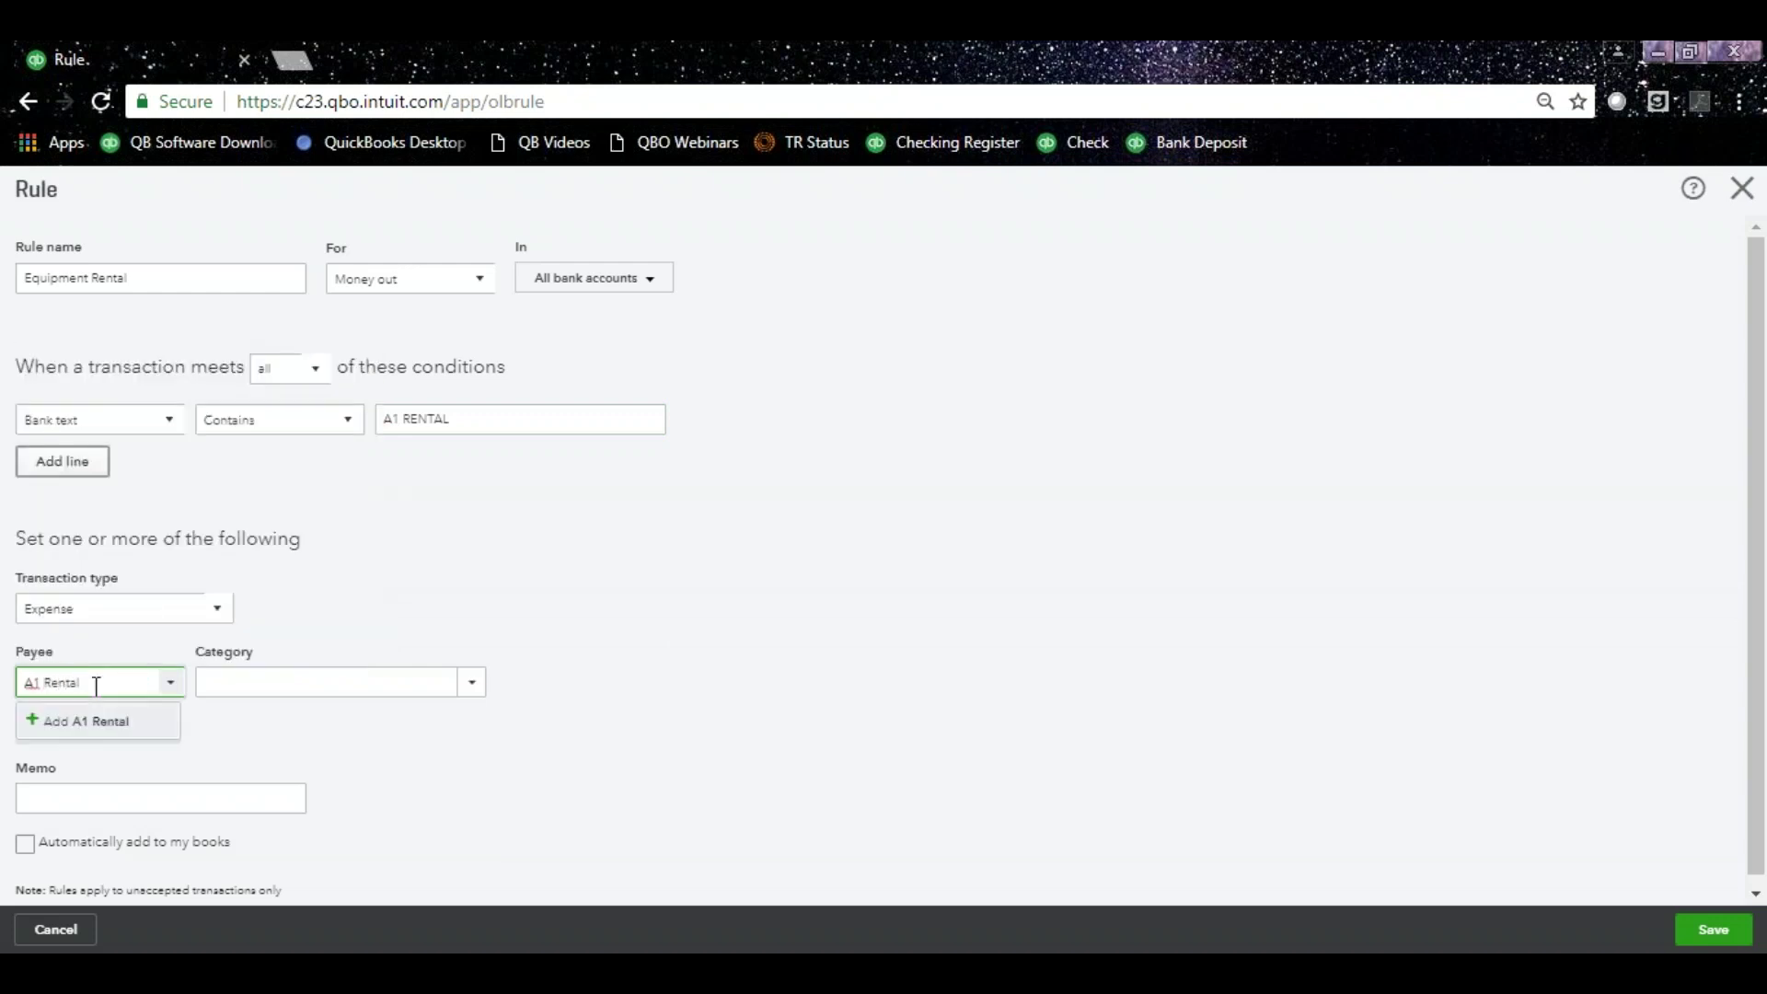
click(109, 722)
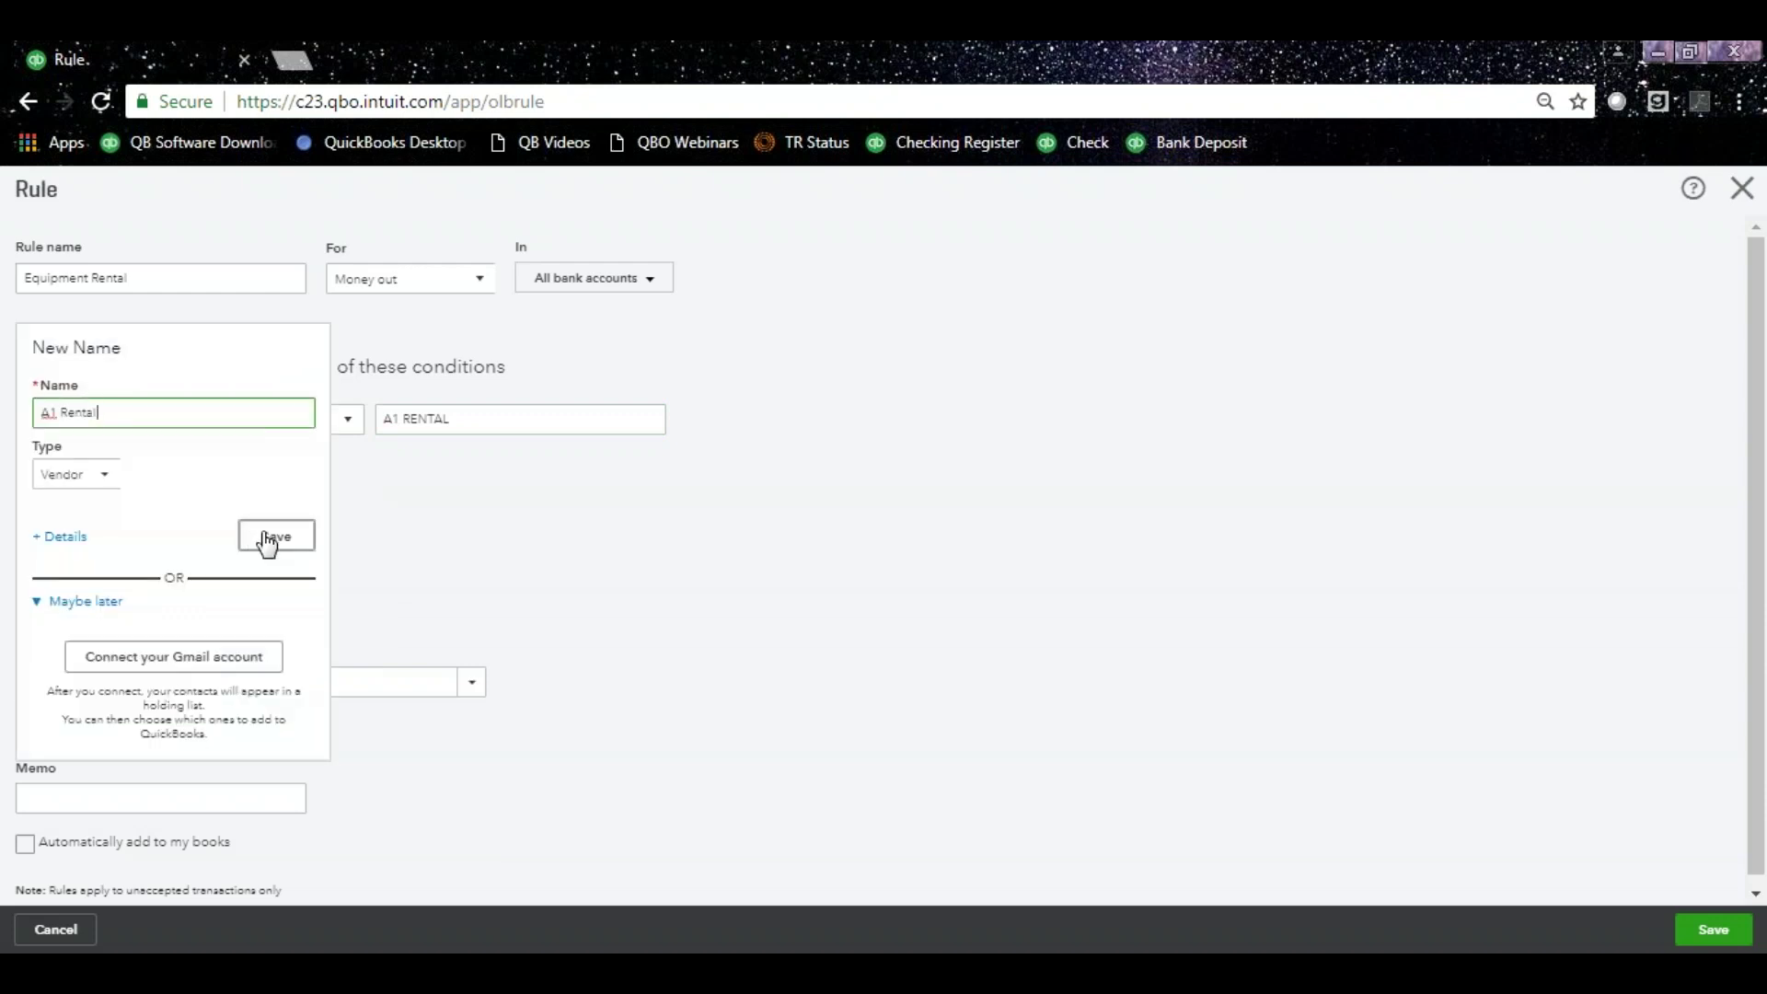
click(277, 536)
Choose Job Expenses:Equipment Rental as category, save the rule, and return to Banking.
click(307, 679)
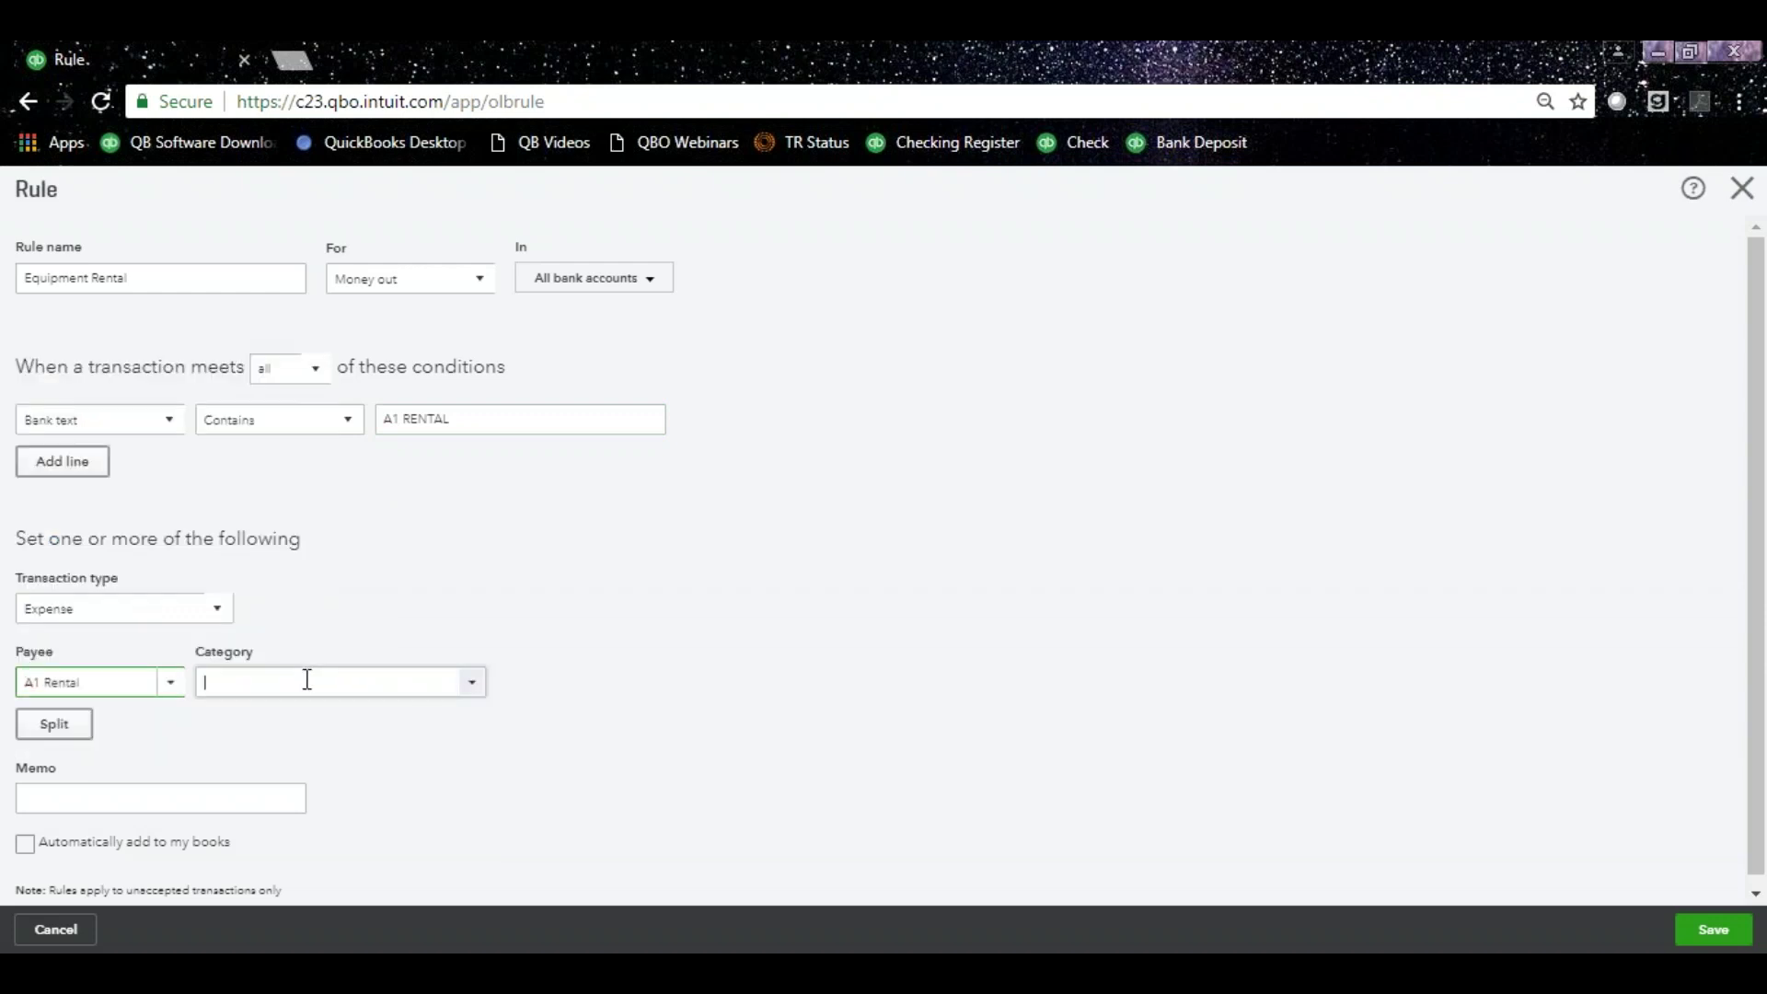
text(Equipment Rental)
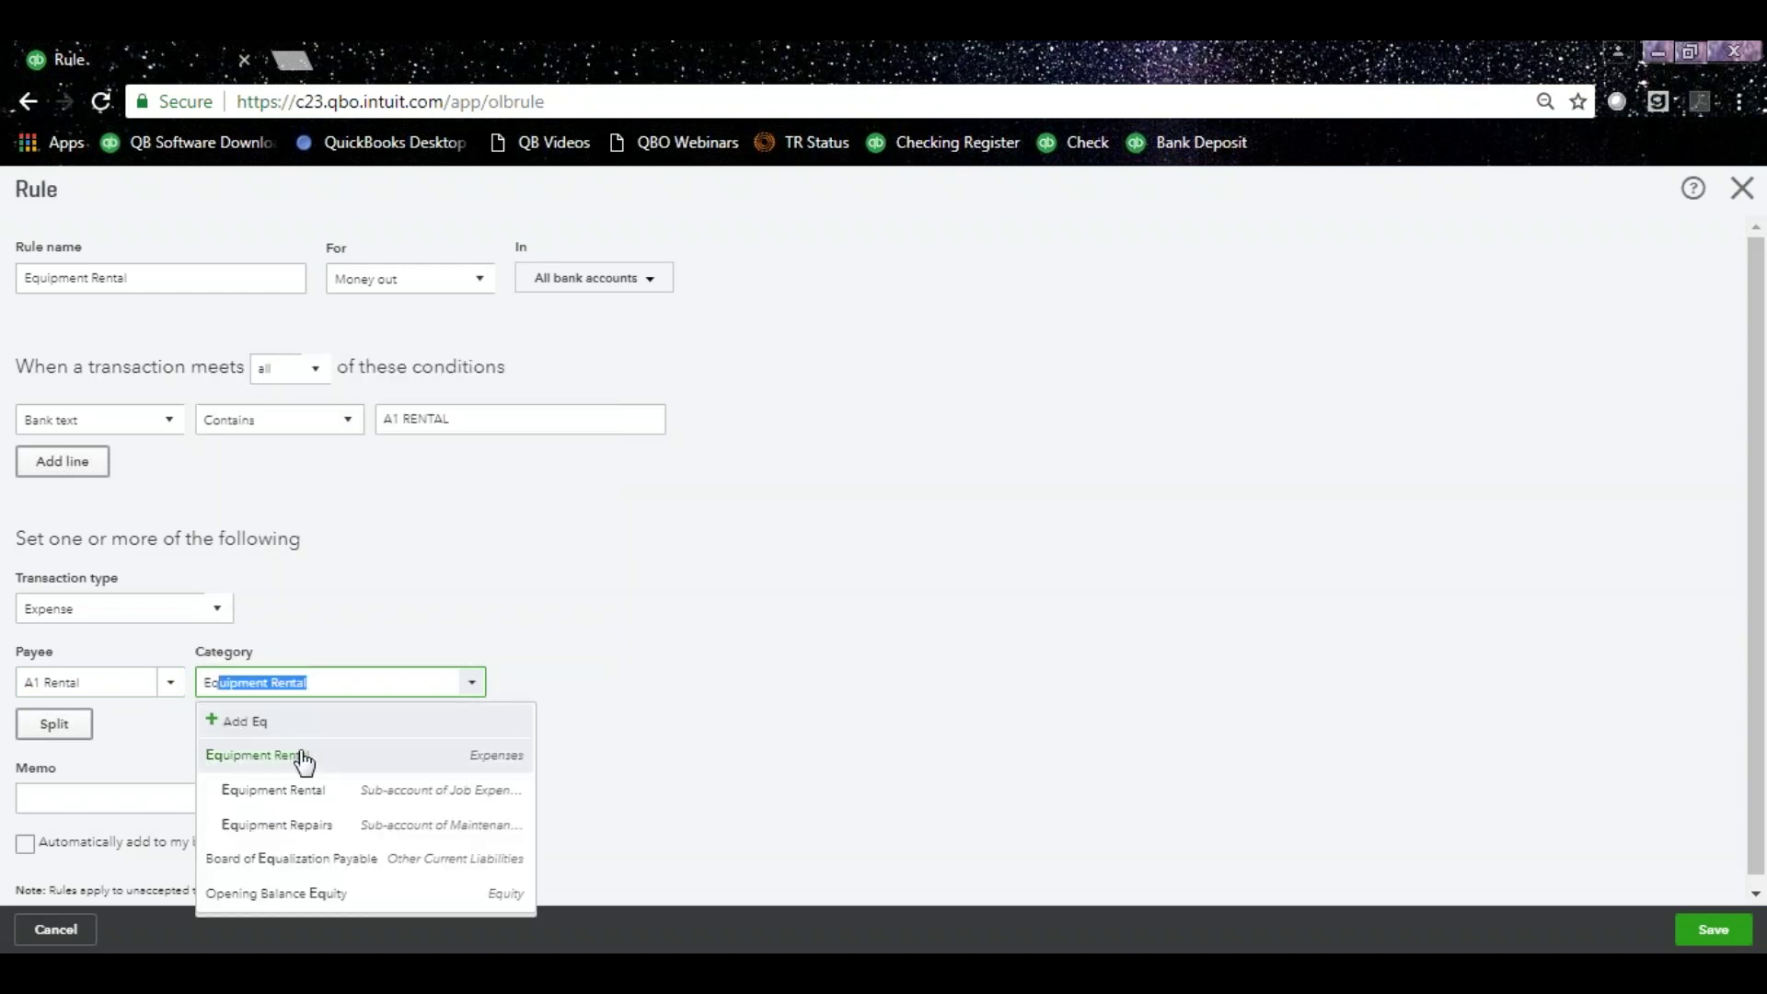
click(313, 808)
click(313, 808)
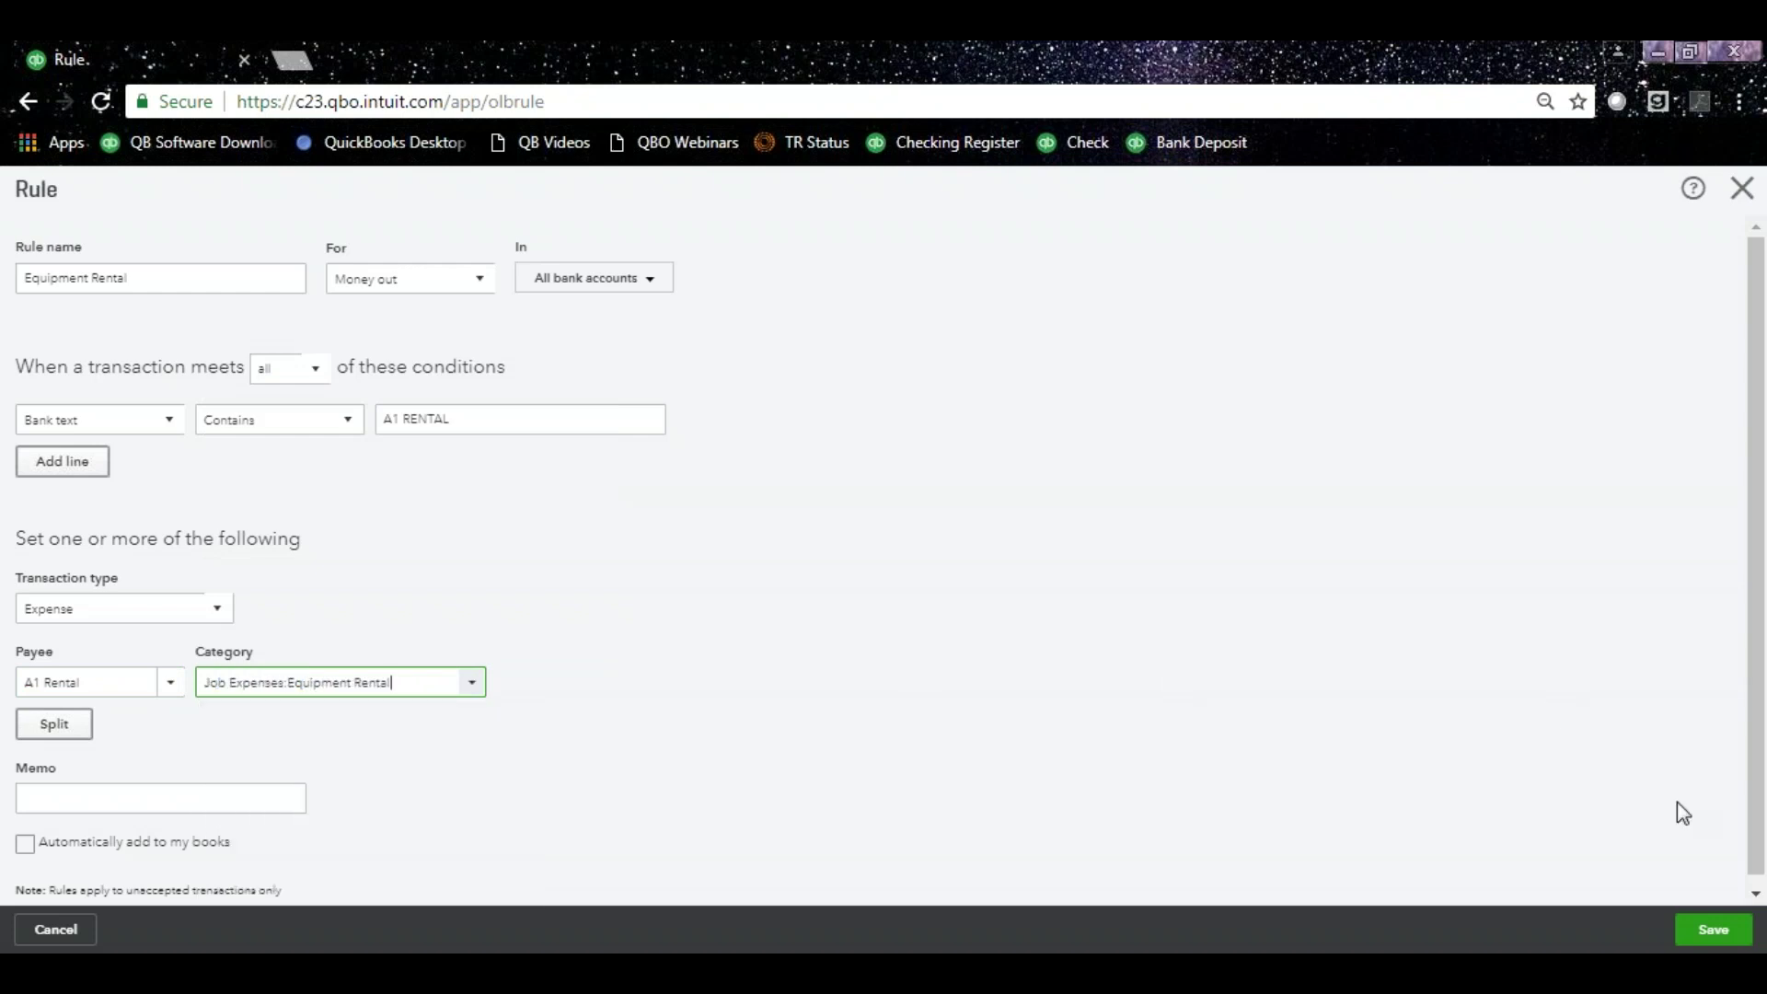
click(1711, 935)
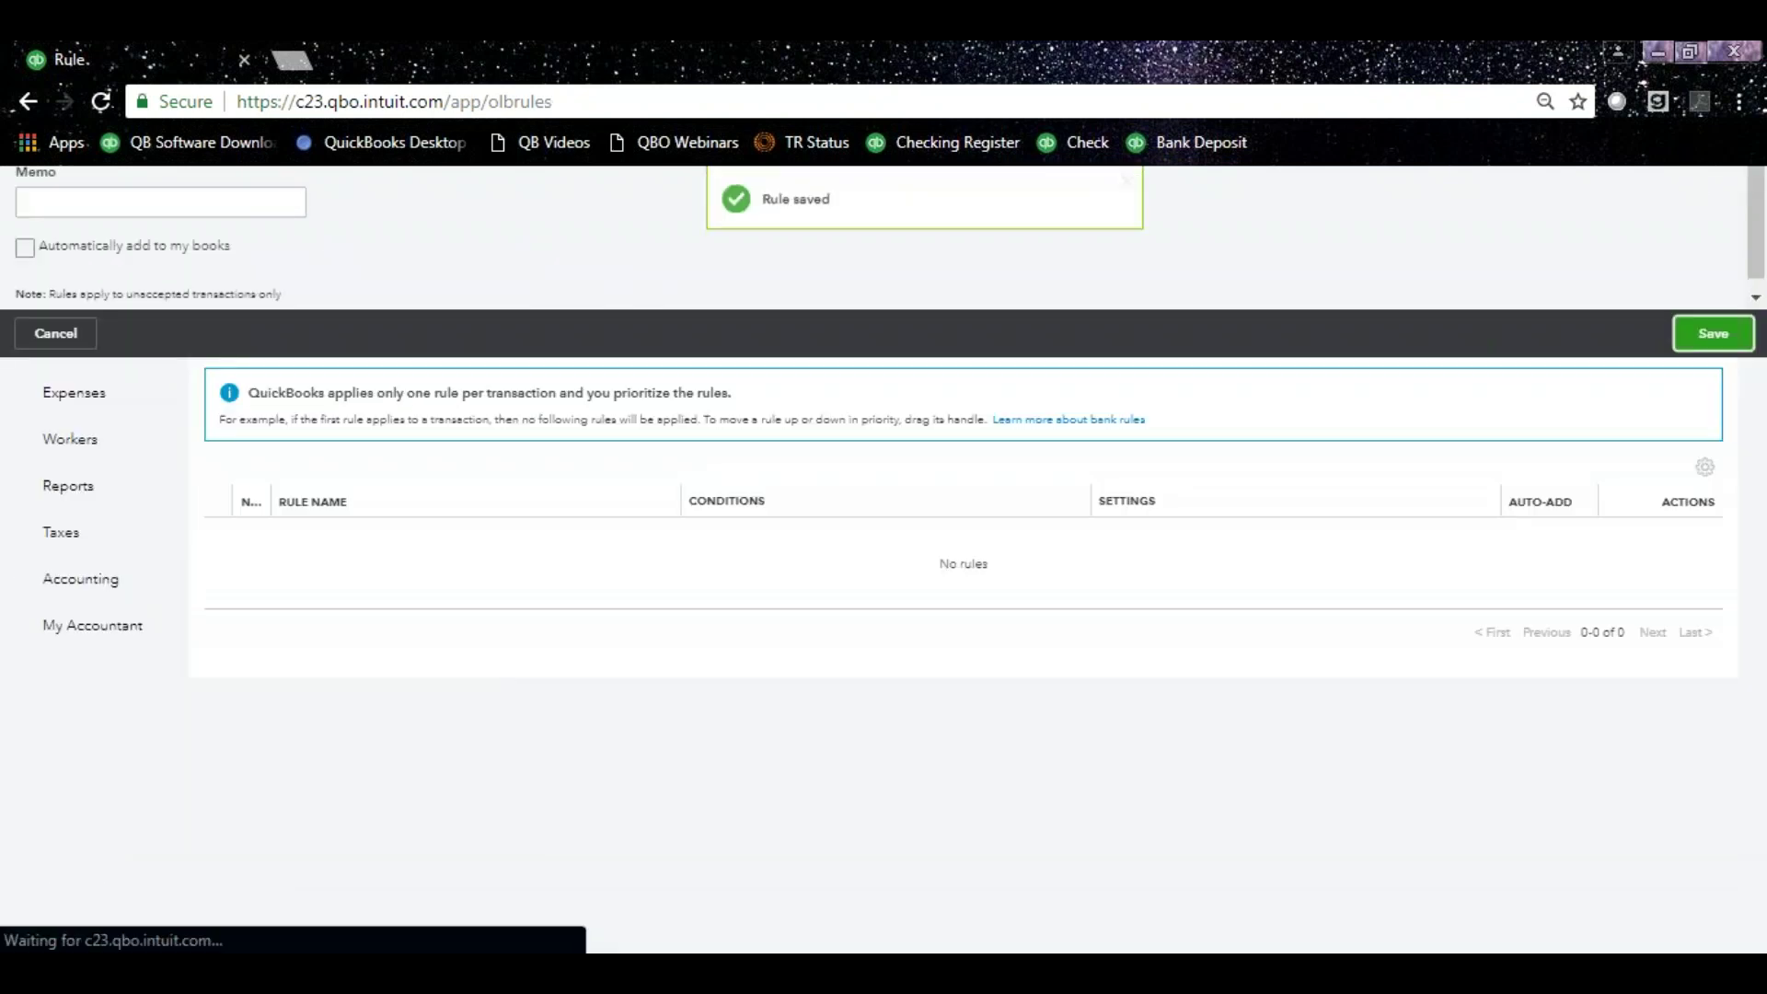
click(232, 264)
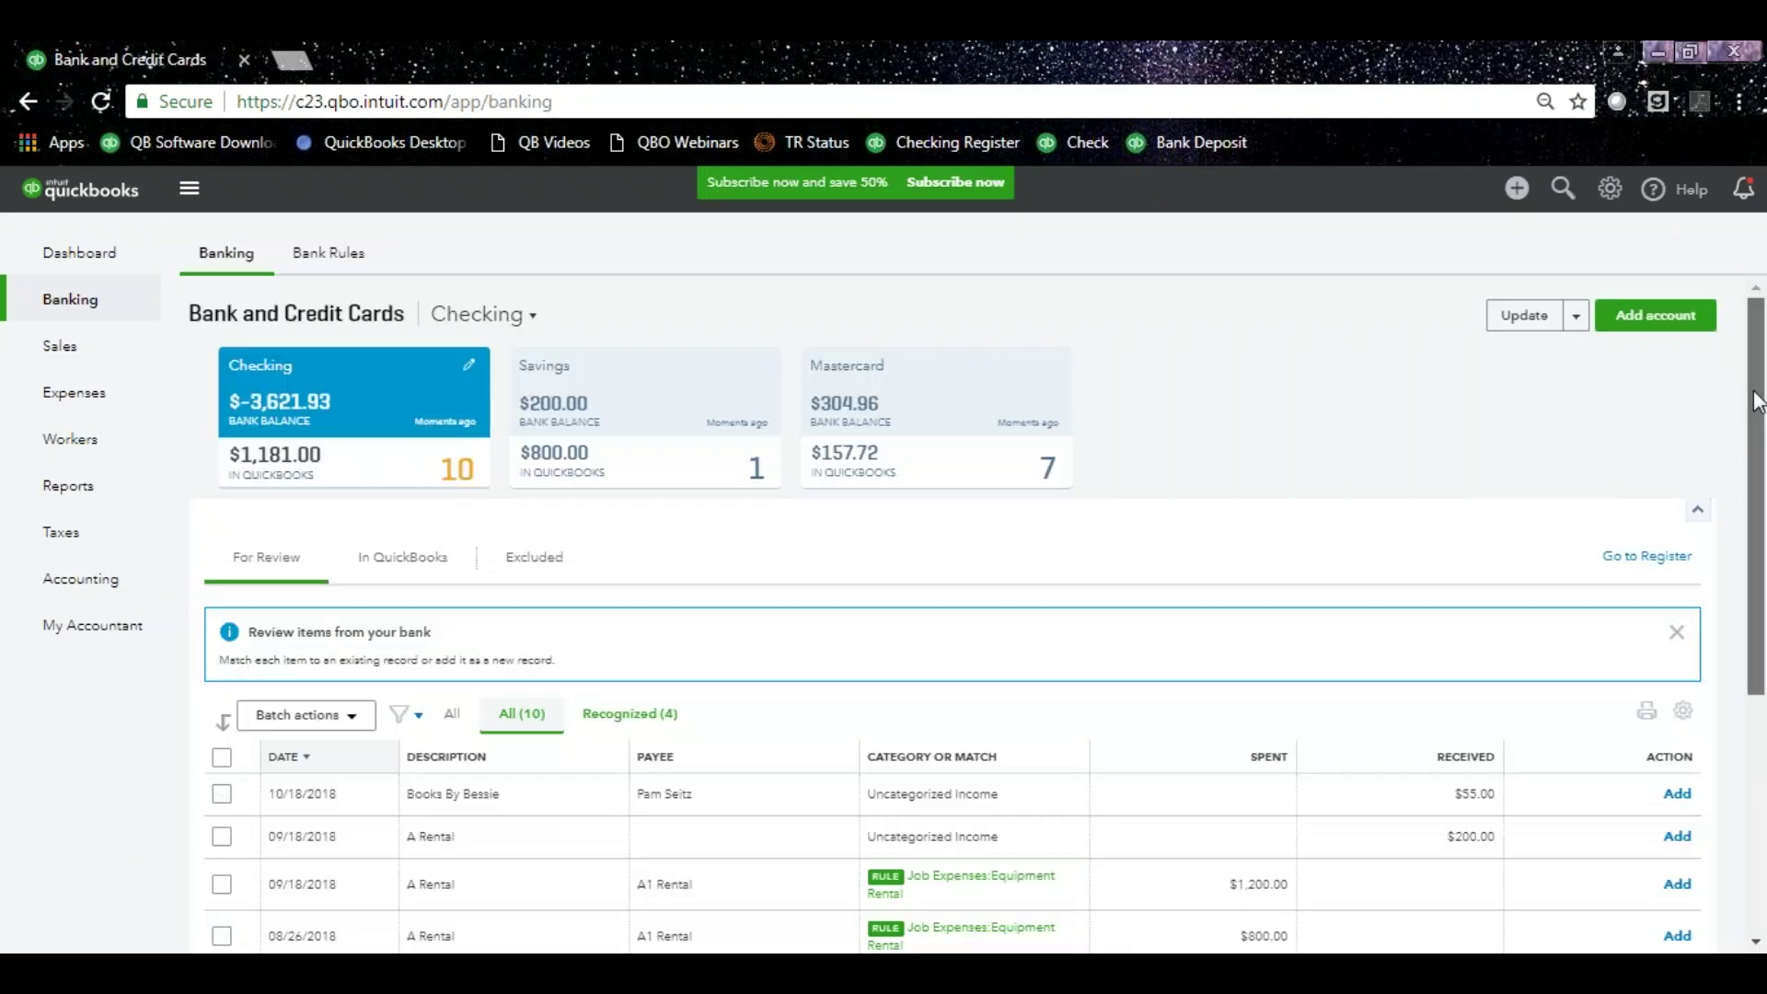
Add the 09/18 $1,200 and 08/26 $800 A Rental transactions from the review list.
scroll(1755, 437, down, 3)
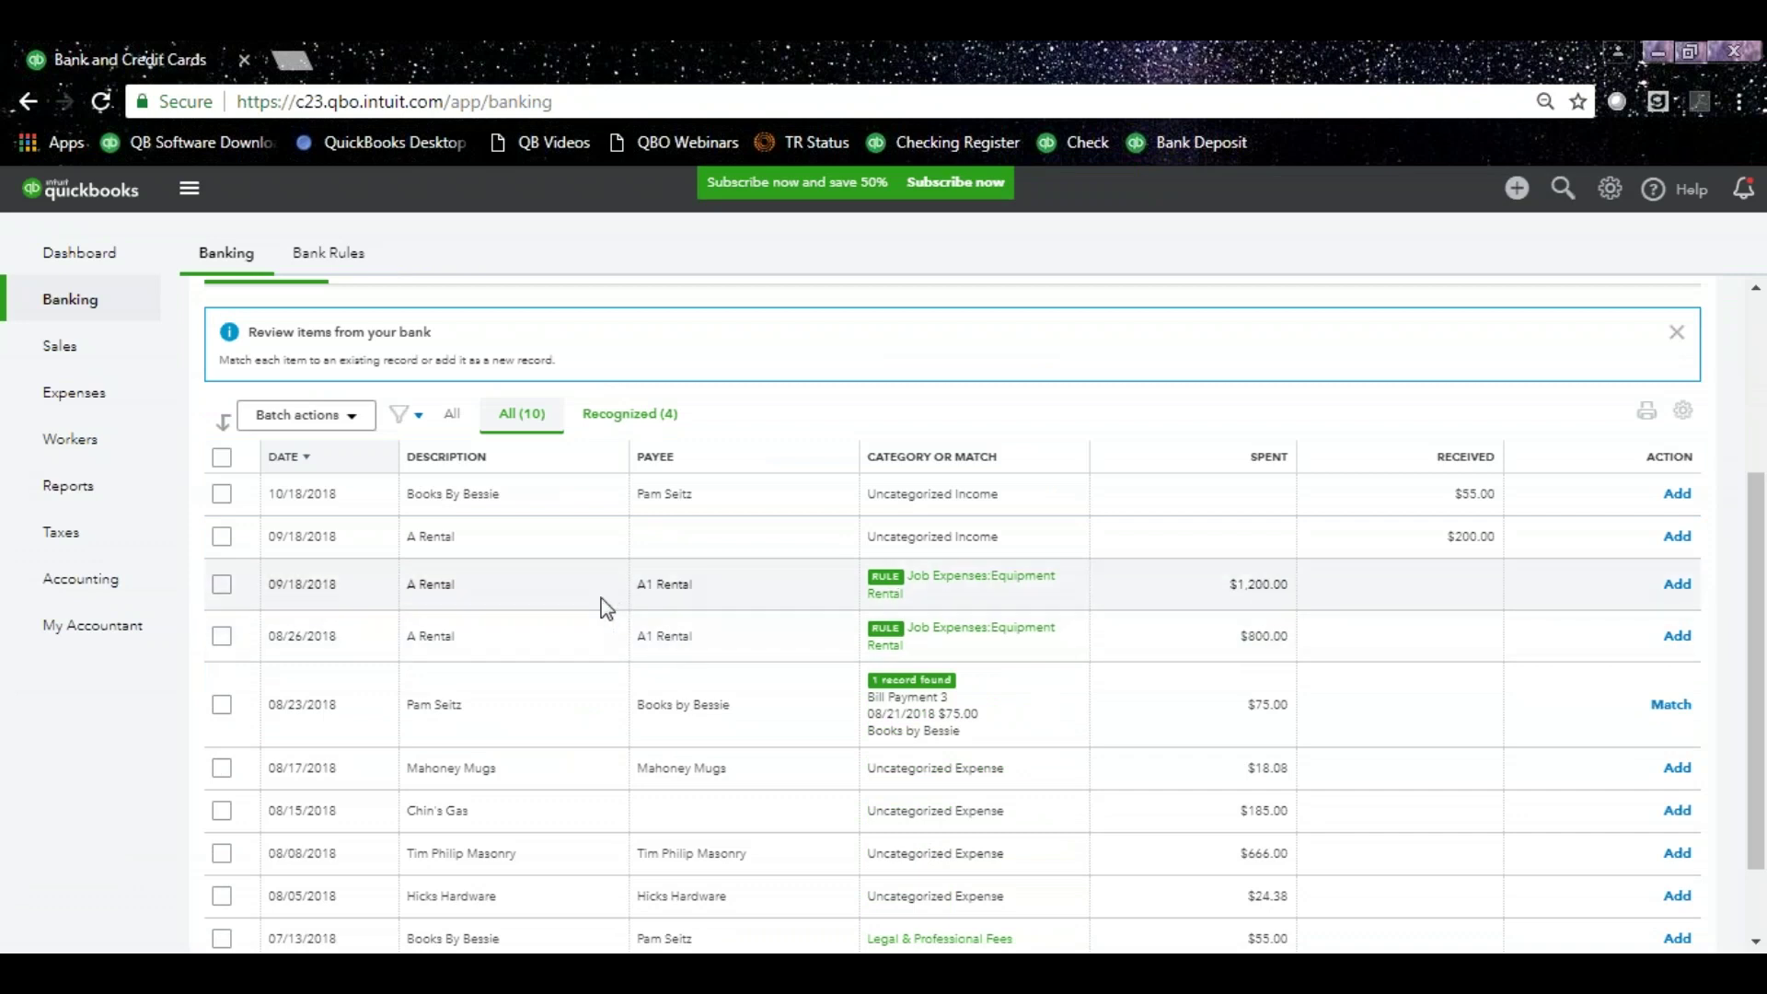
click(1675, 586)
click(1675, 586)
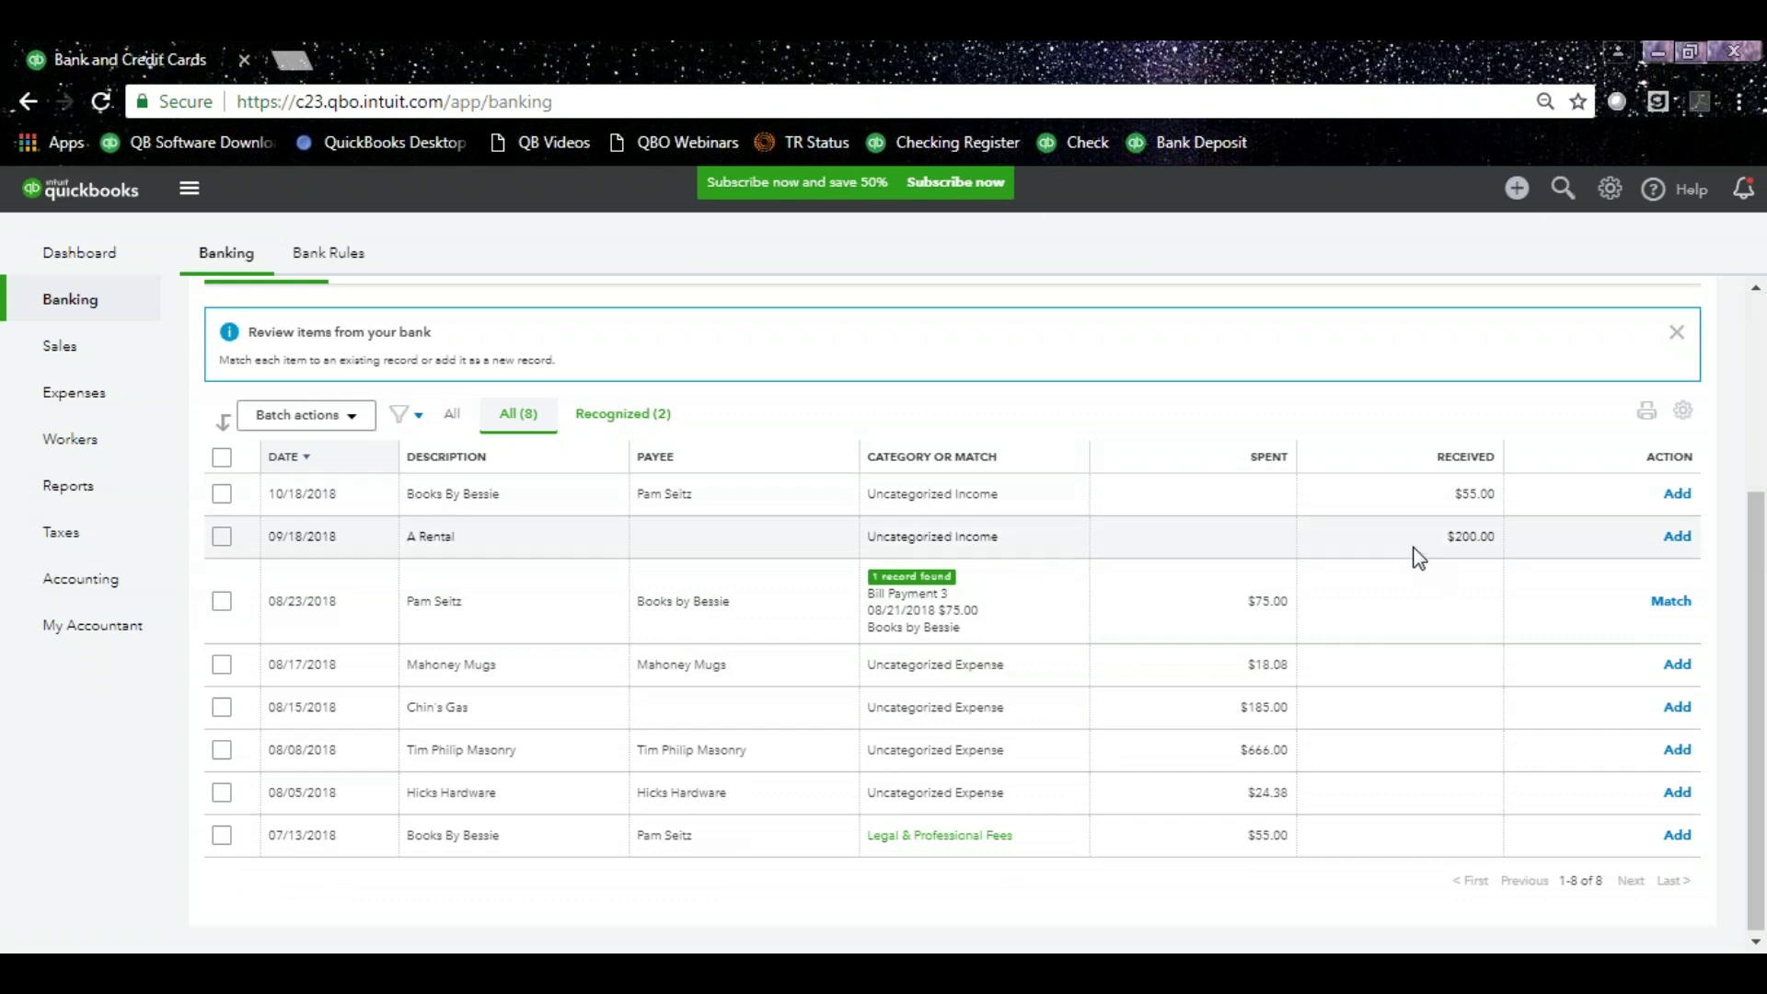
click(1126, 554)
Expand the $200 A Rental deposit refund to review it, then close it without adding.
click(963, 624)
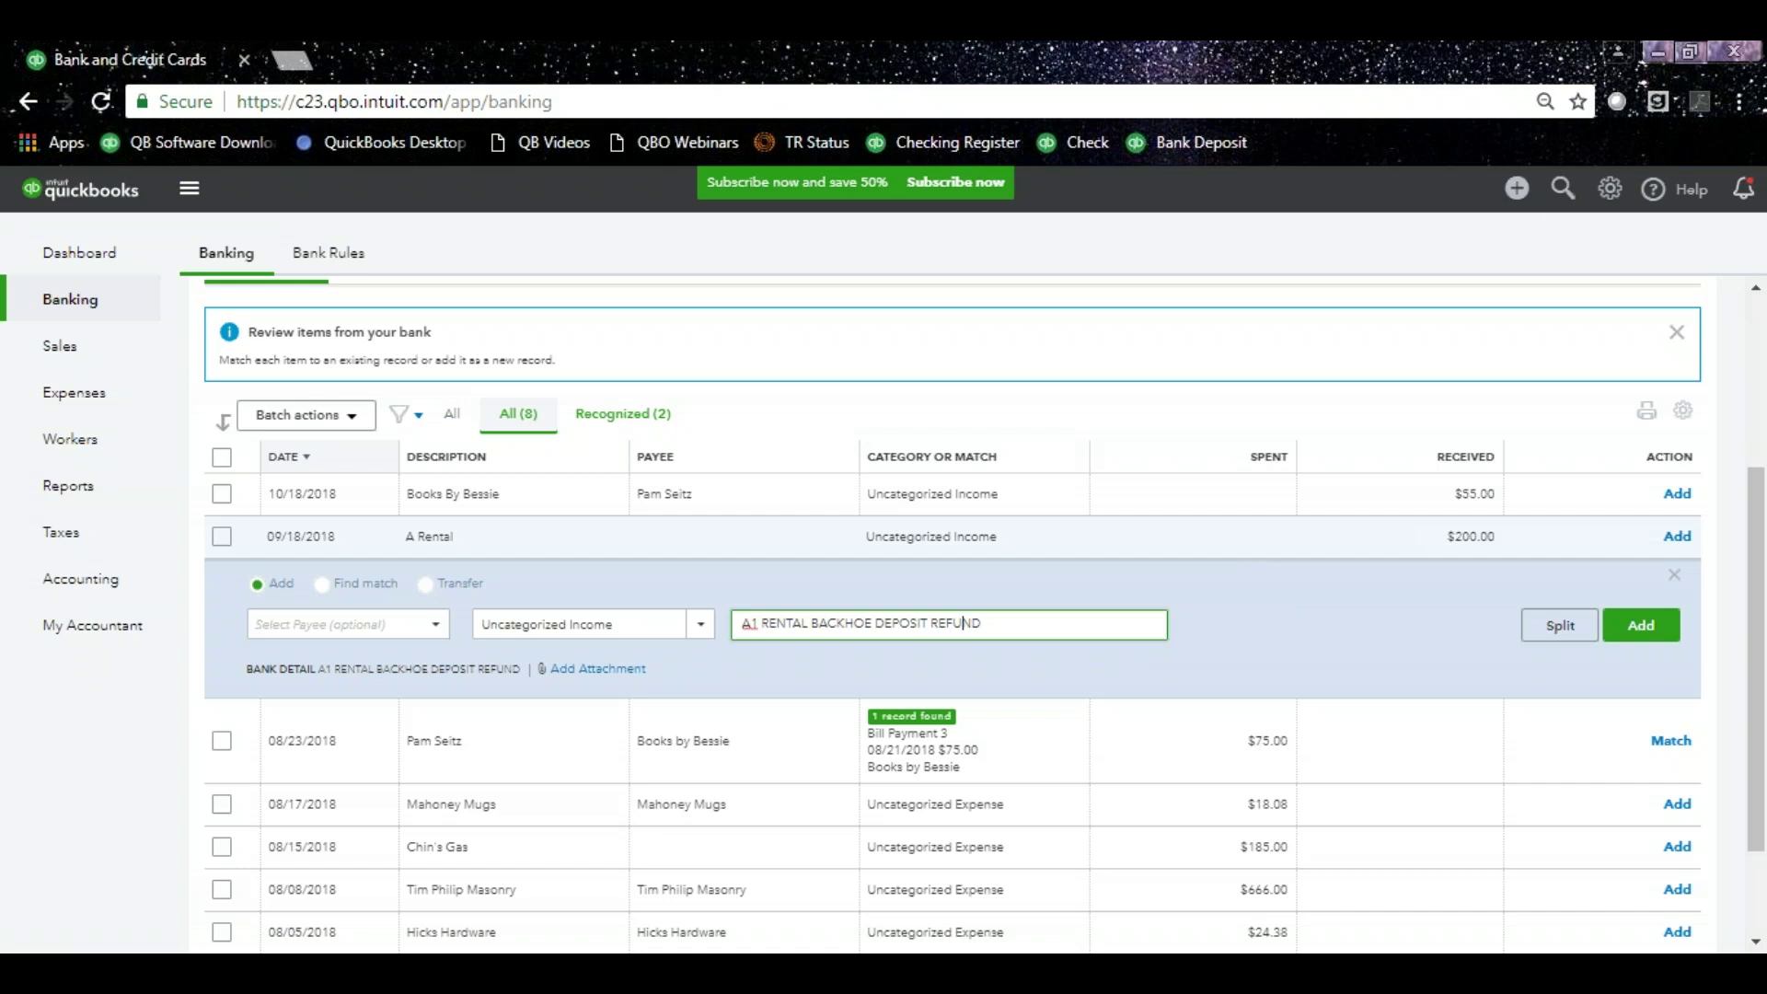
click(1673, 582)
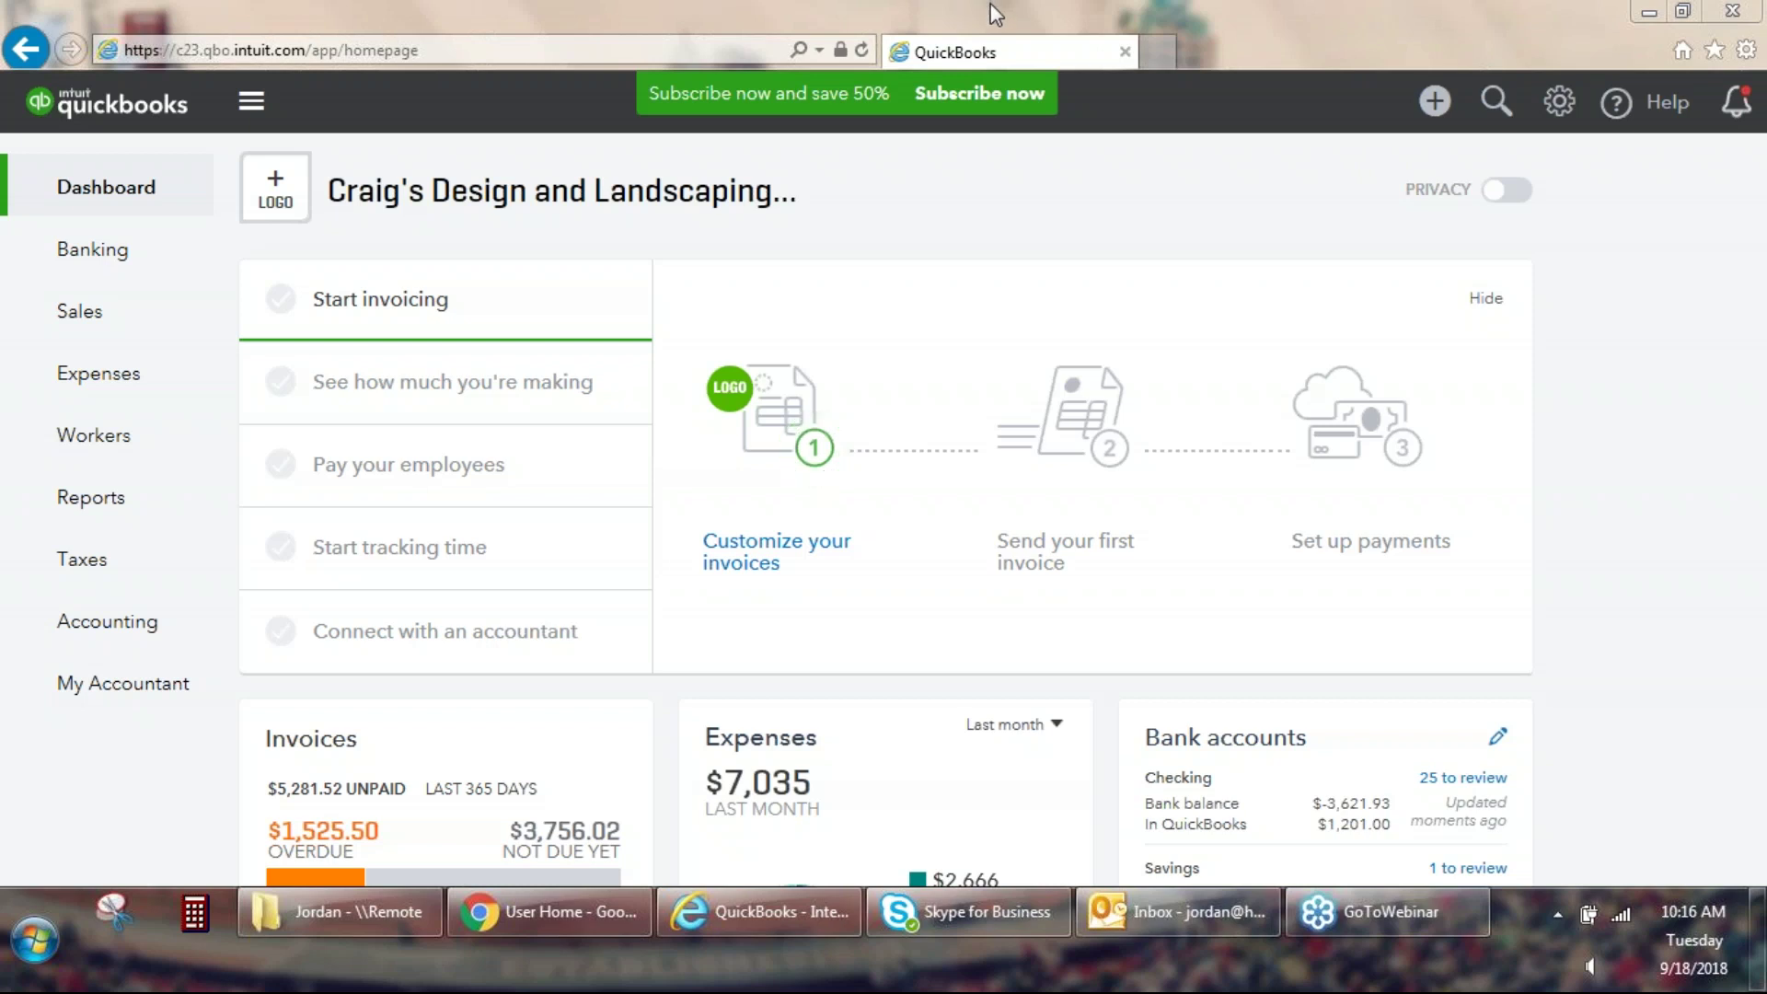
Open Recurring Transactions from the gear menu's Lists section.
click(1108, 194)
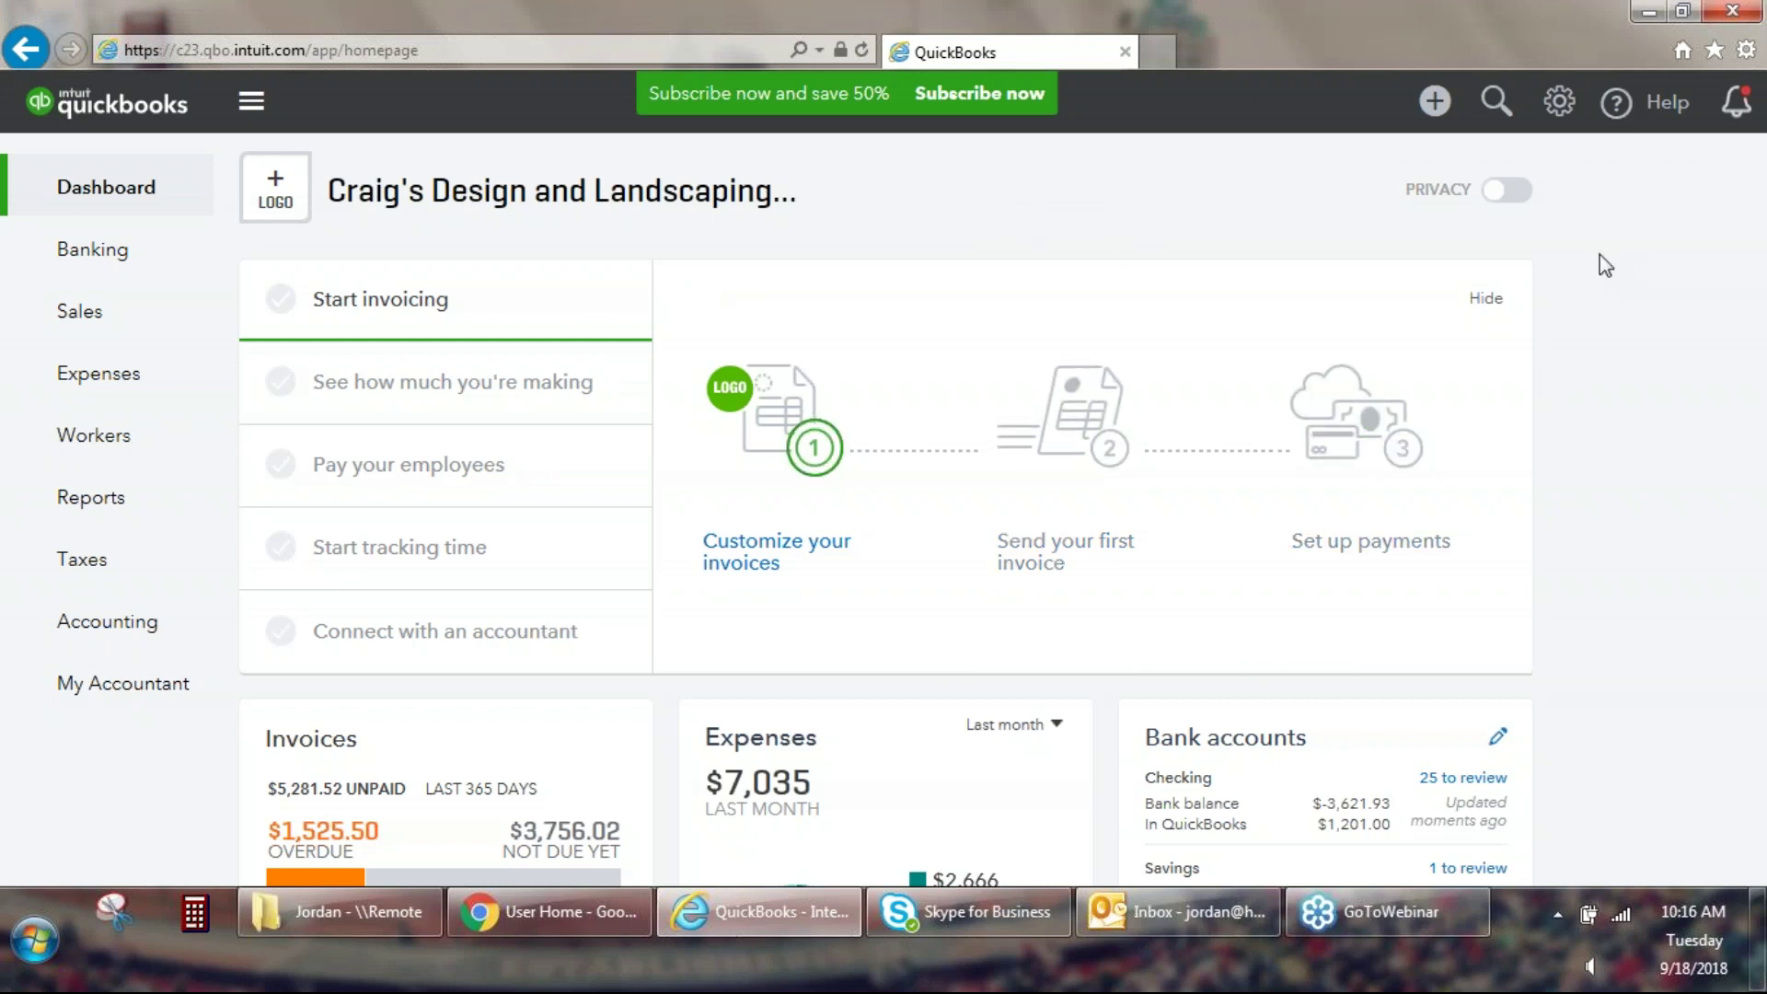
click(1561, 104)
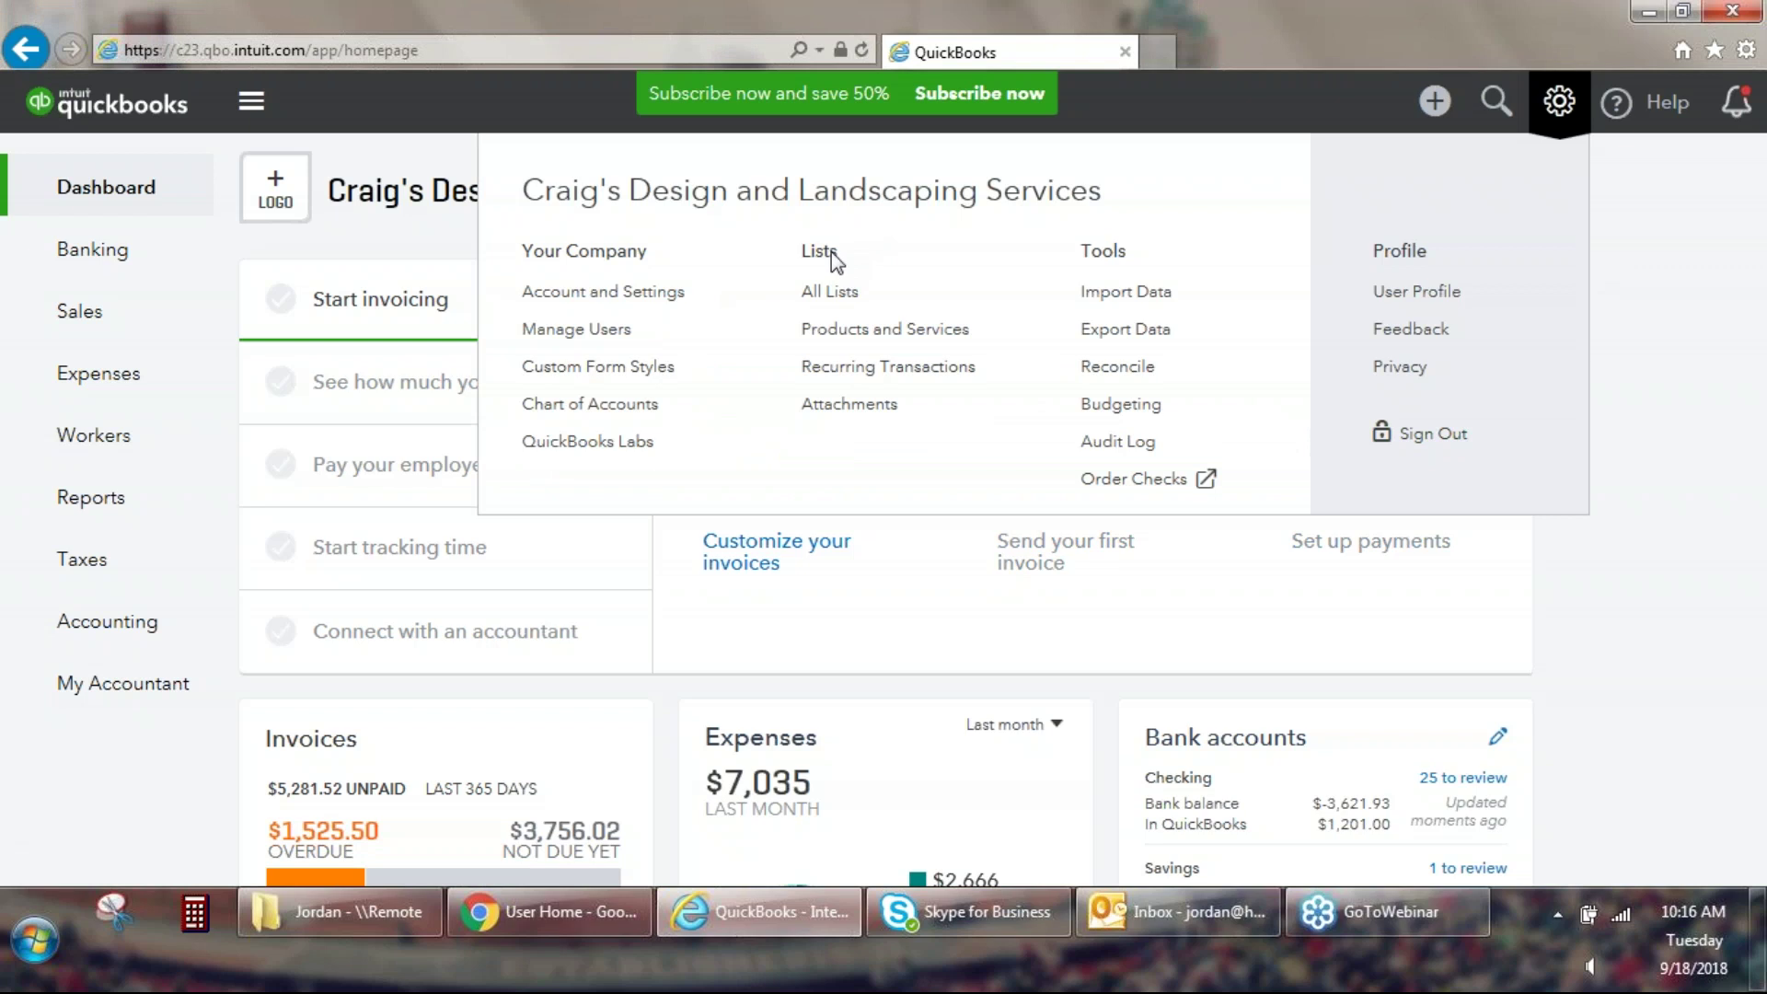
click(864, 368)
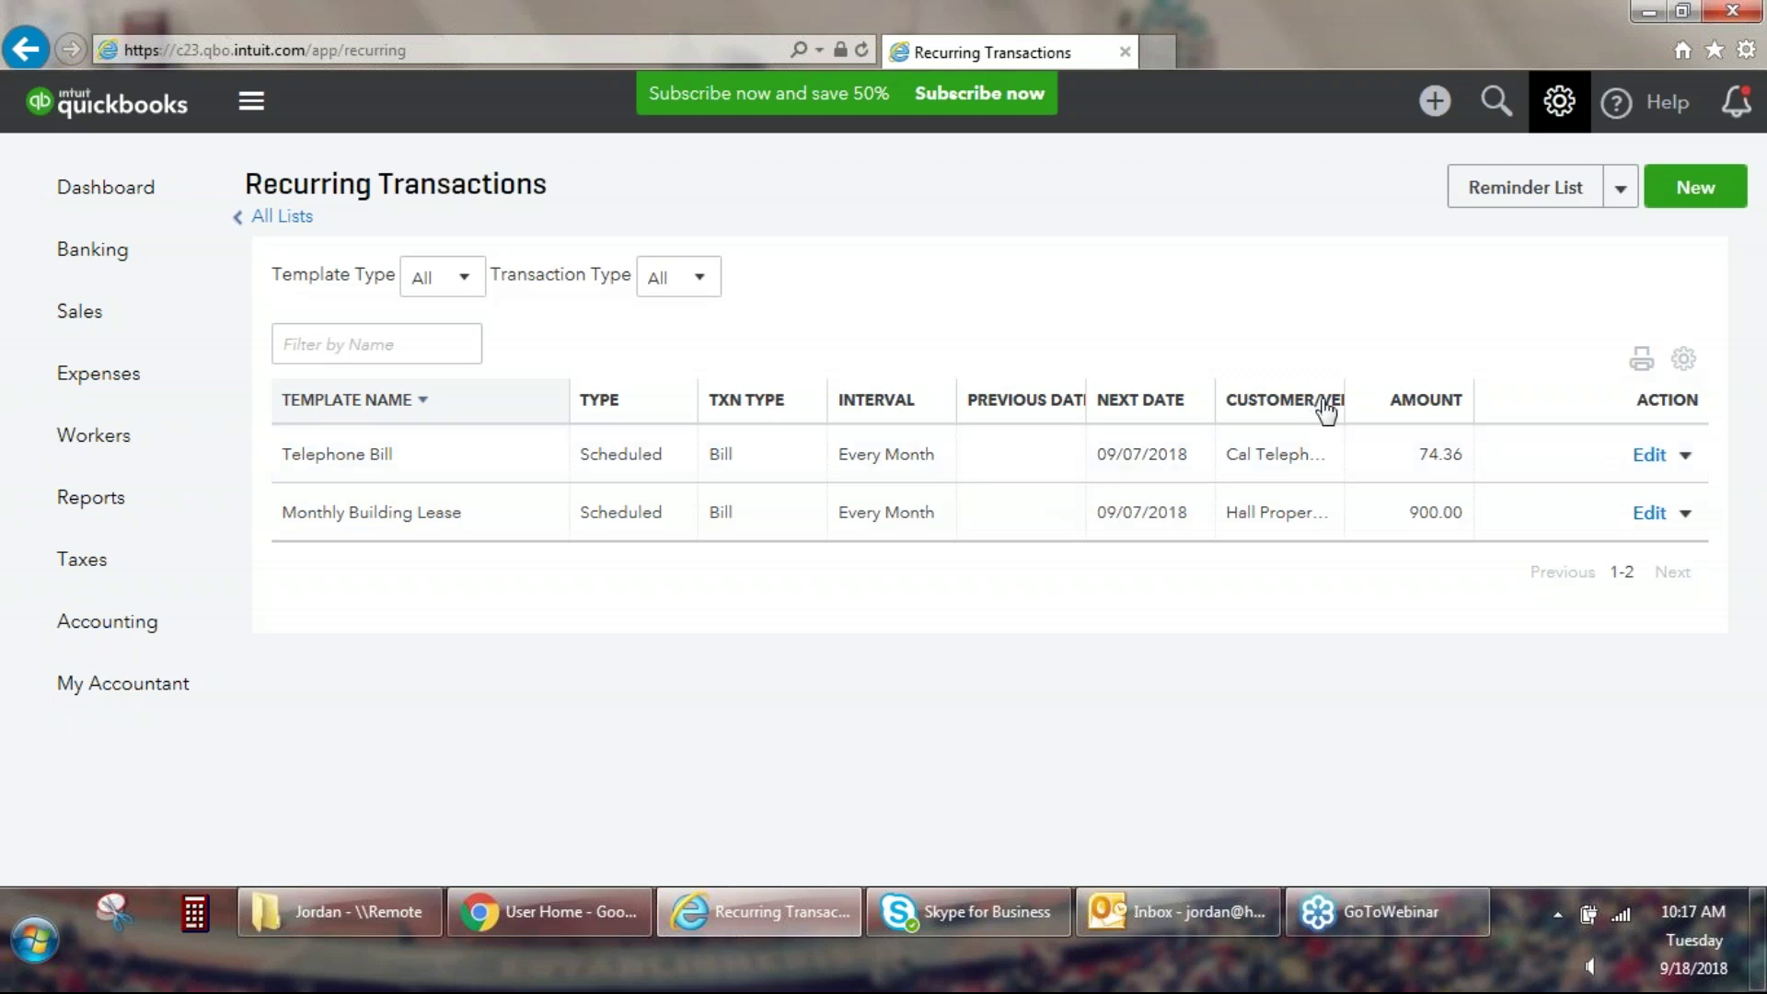
Drag the CUSTOMER/VENDOR column edge wider so Cal Telephone and Hall Properties show fully.
drag(1358, 412, 1385, 403)
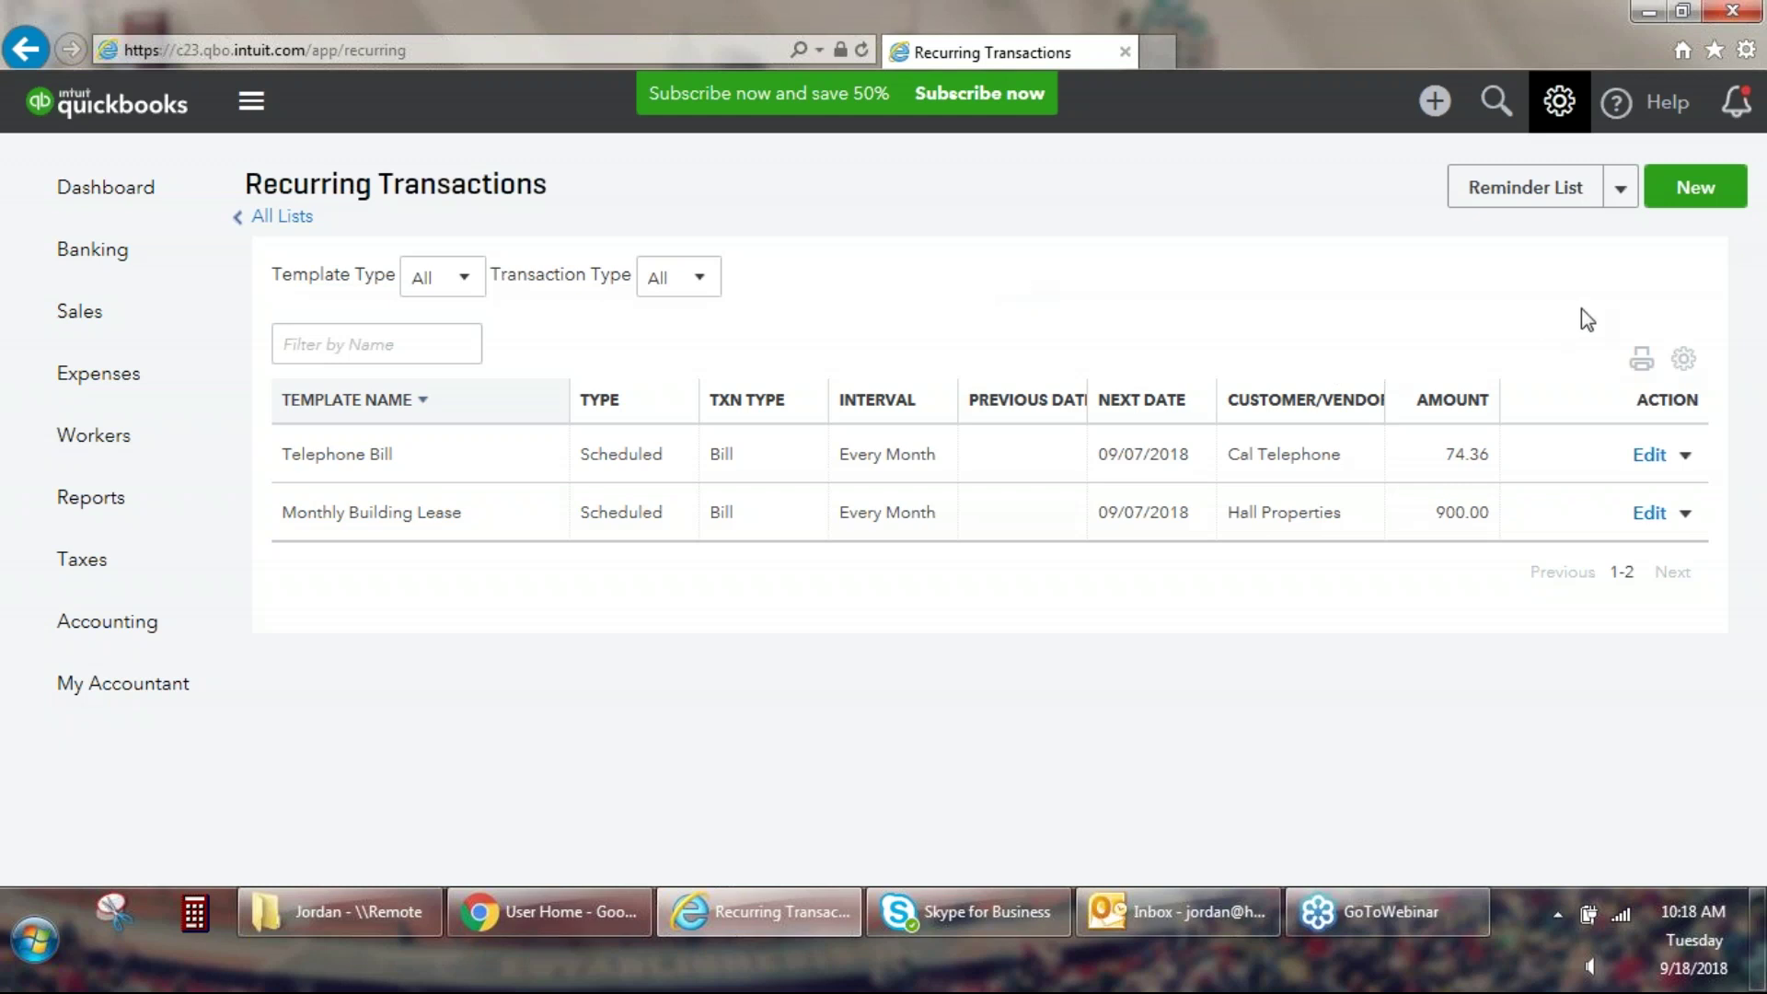
Create a new recurring template with Invoice as the transaction type.
click(1690, 204)
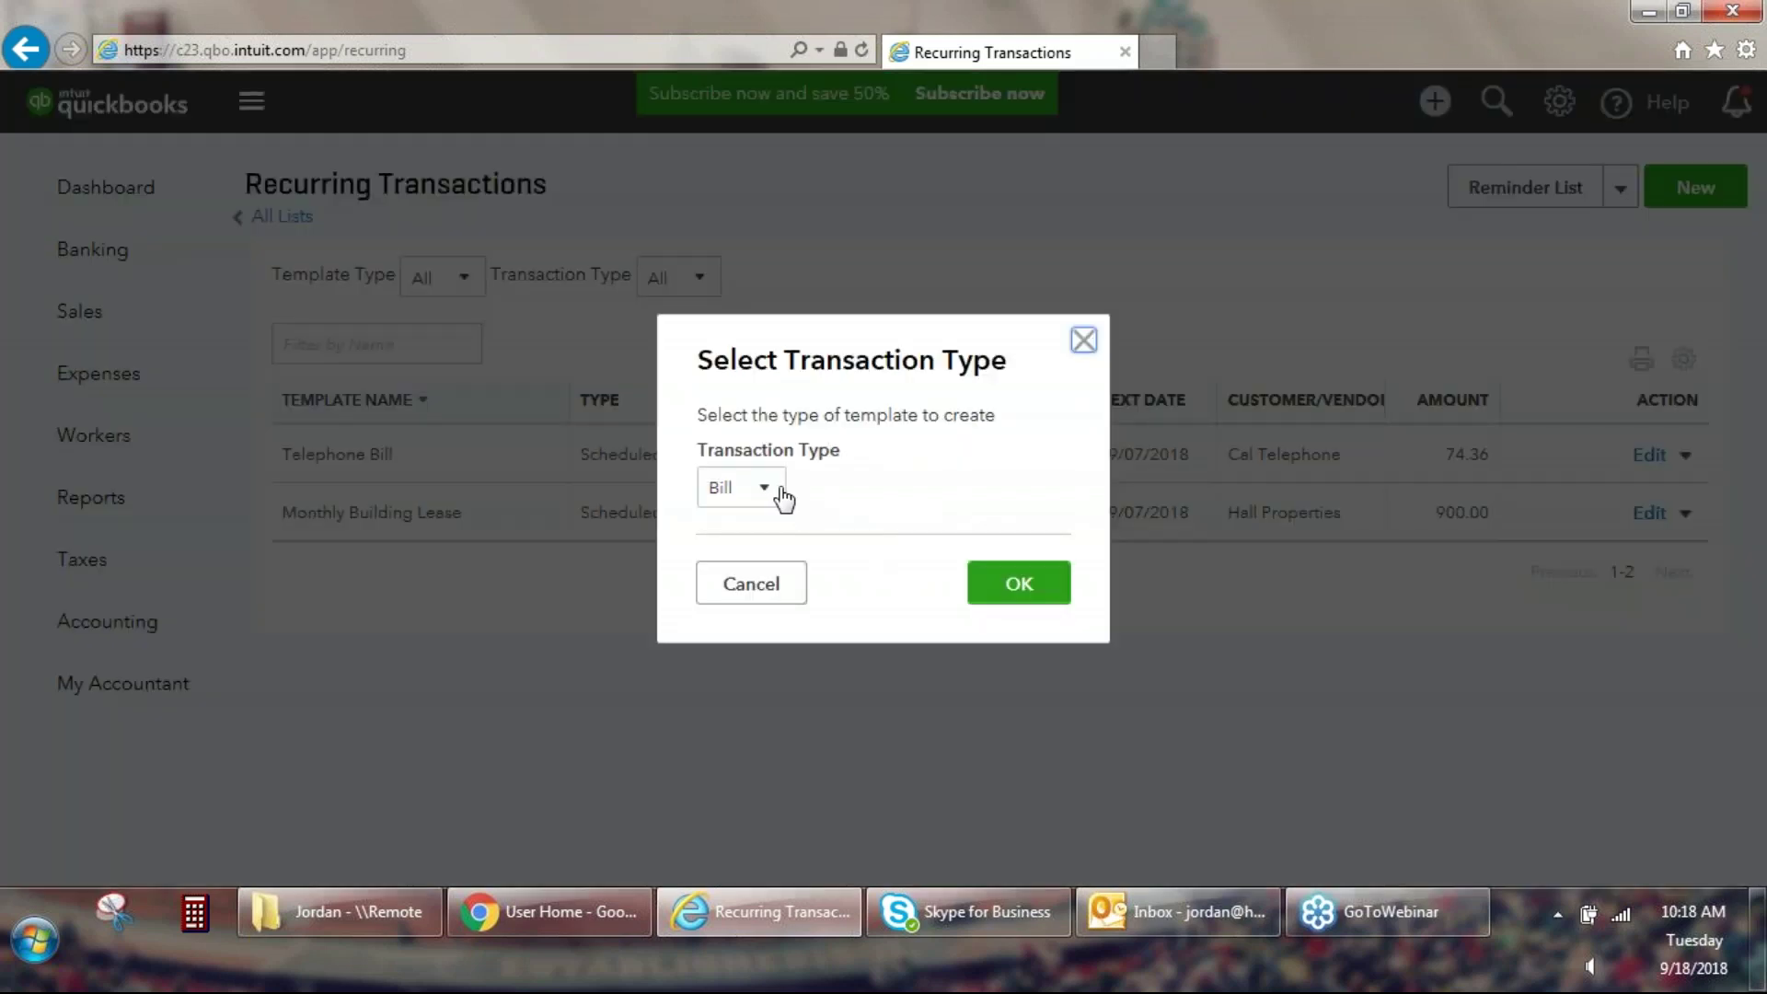
click(777, 492)
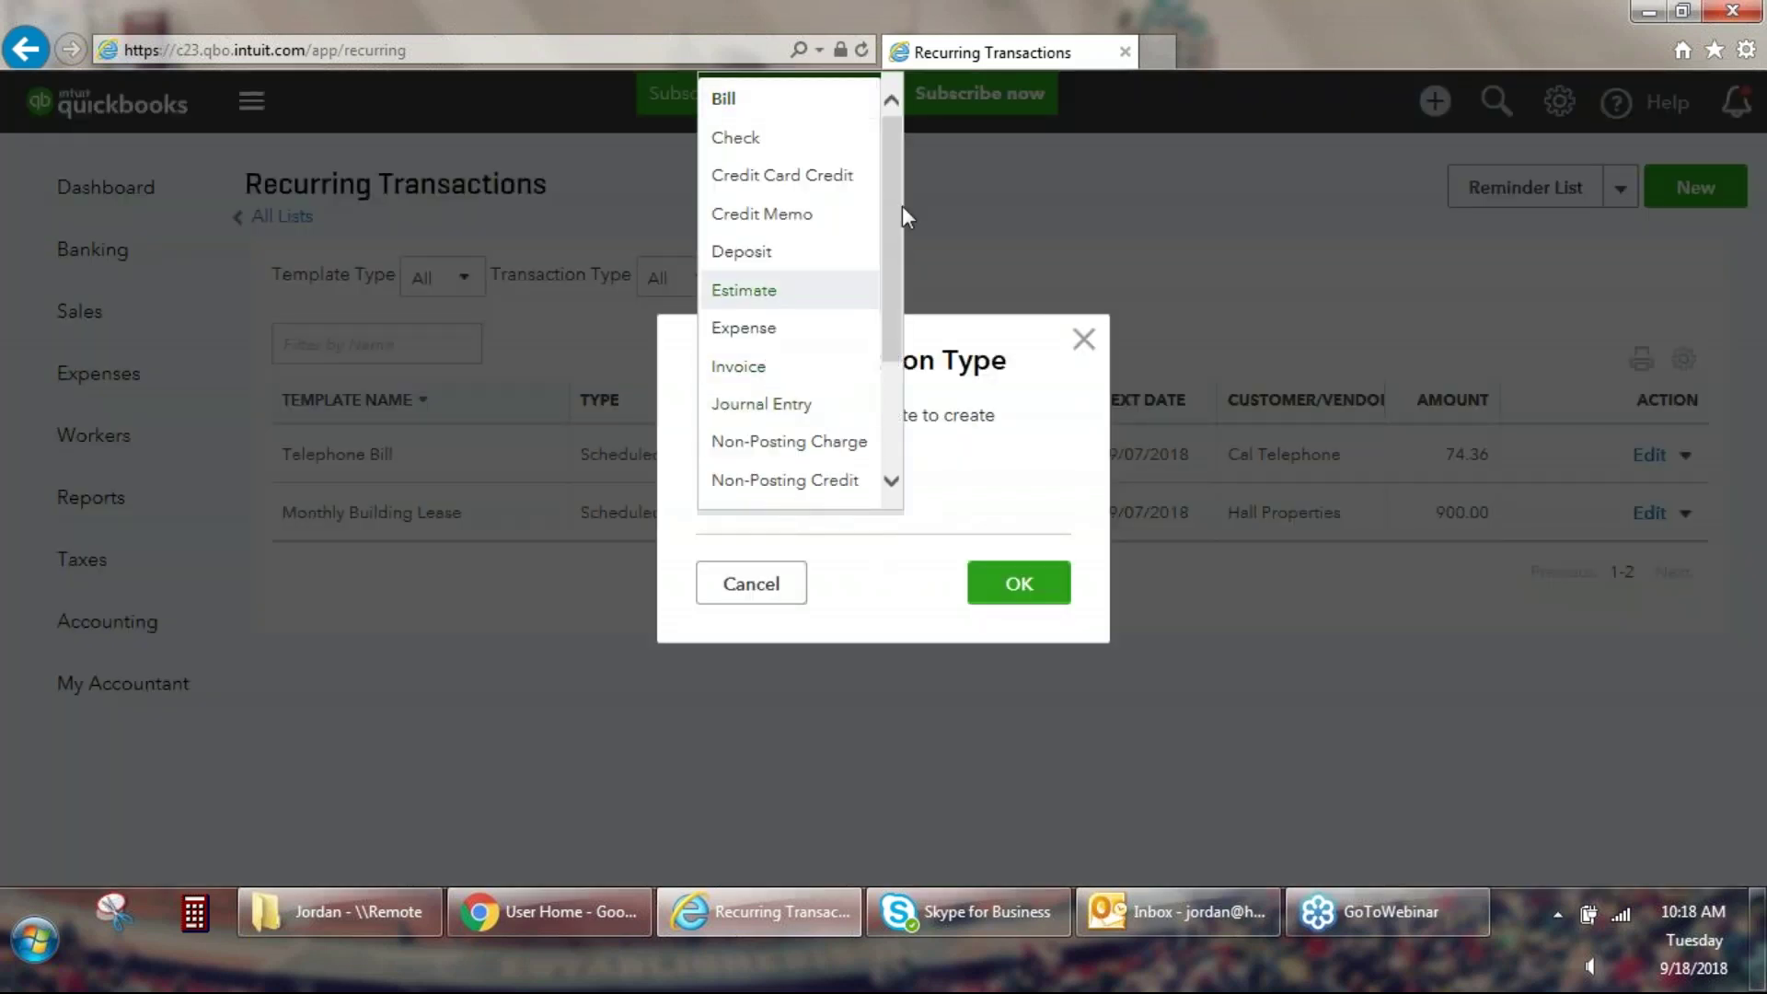
scroll(898, 162, down, 1)
scroll(902, 157, up, 1)
click(791, 369)
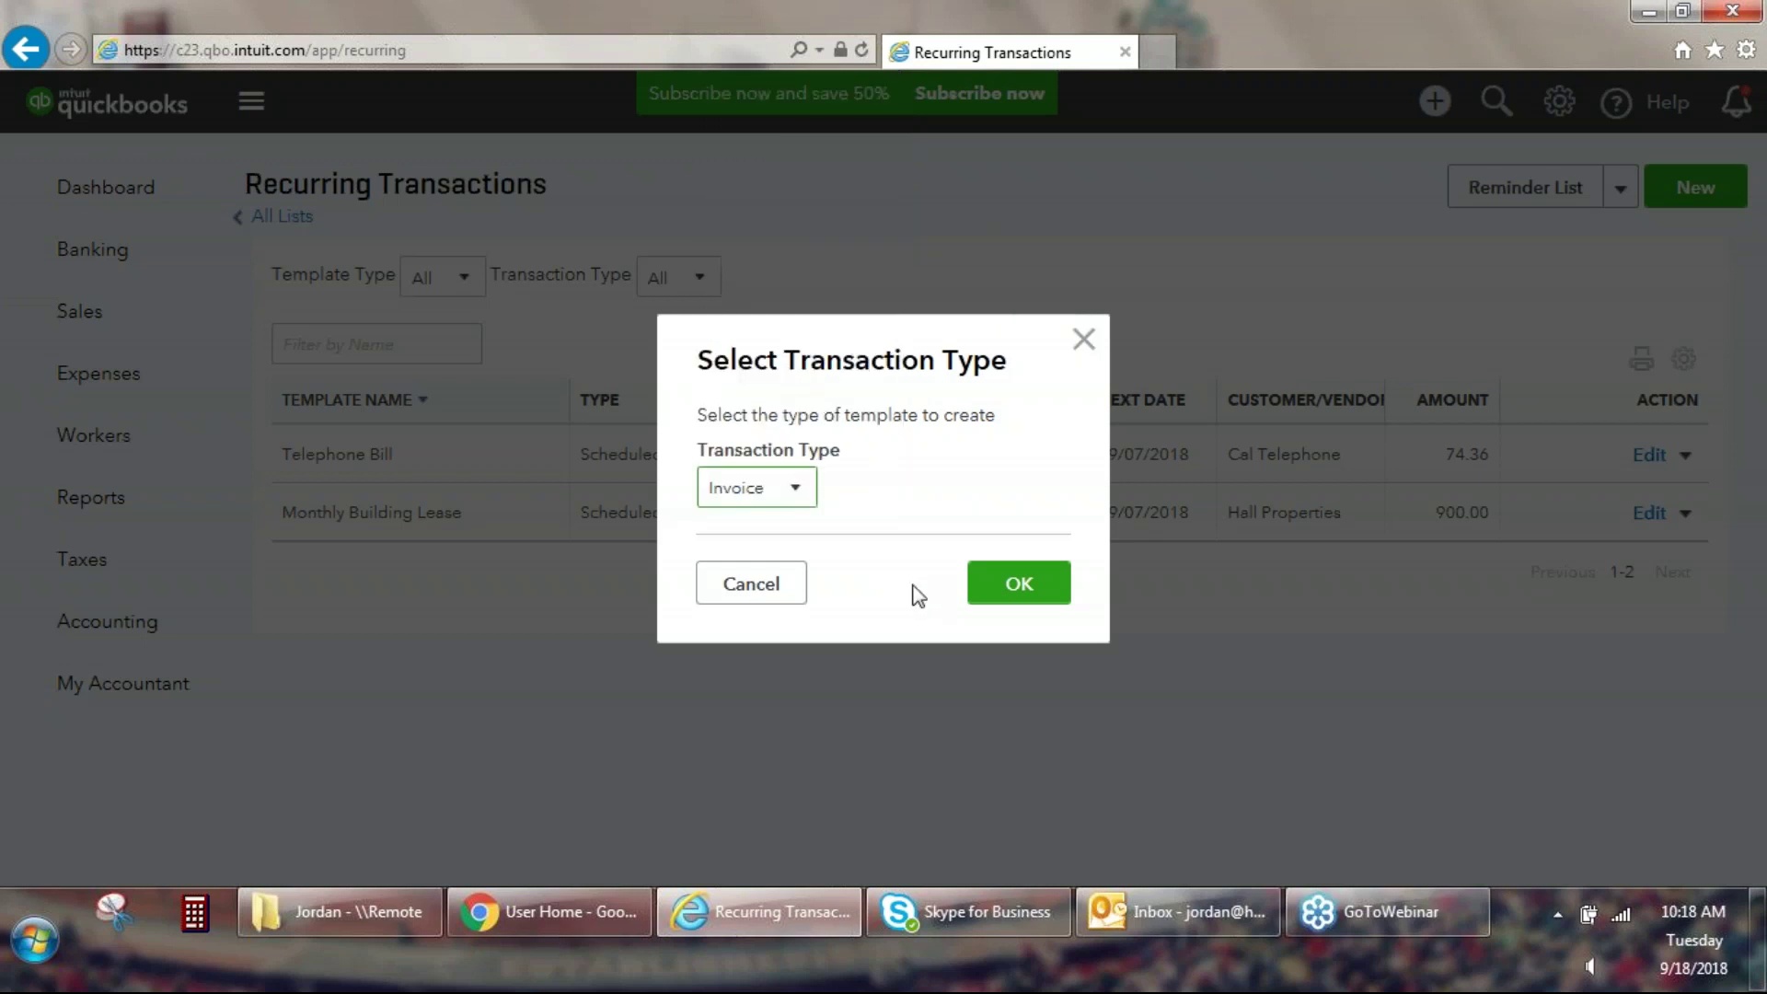
click(1019, 584)
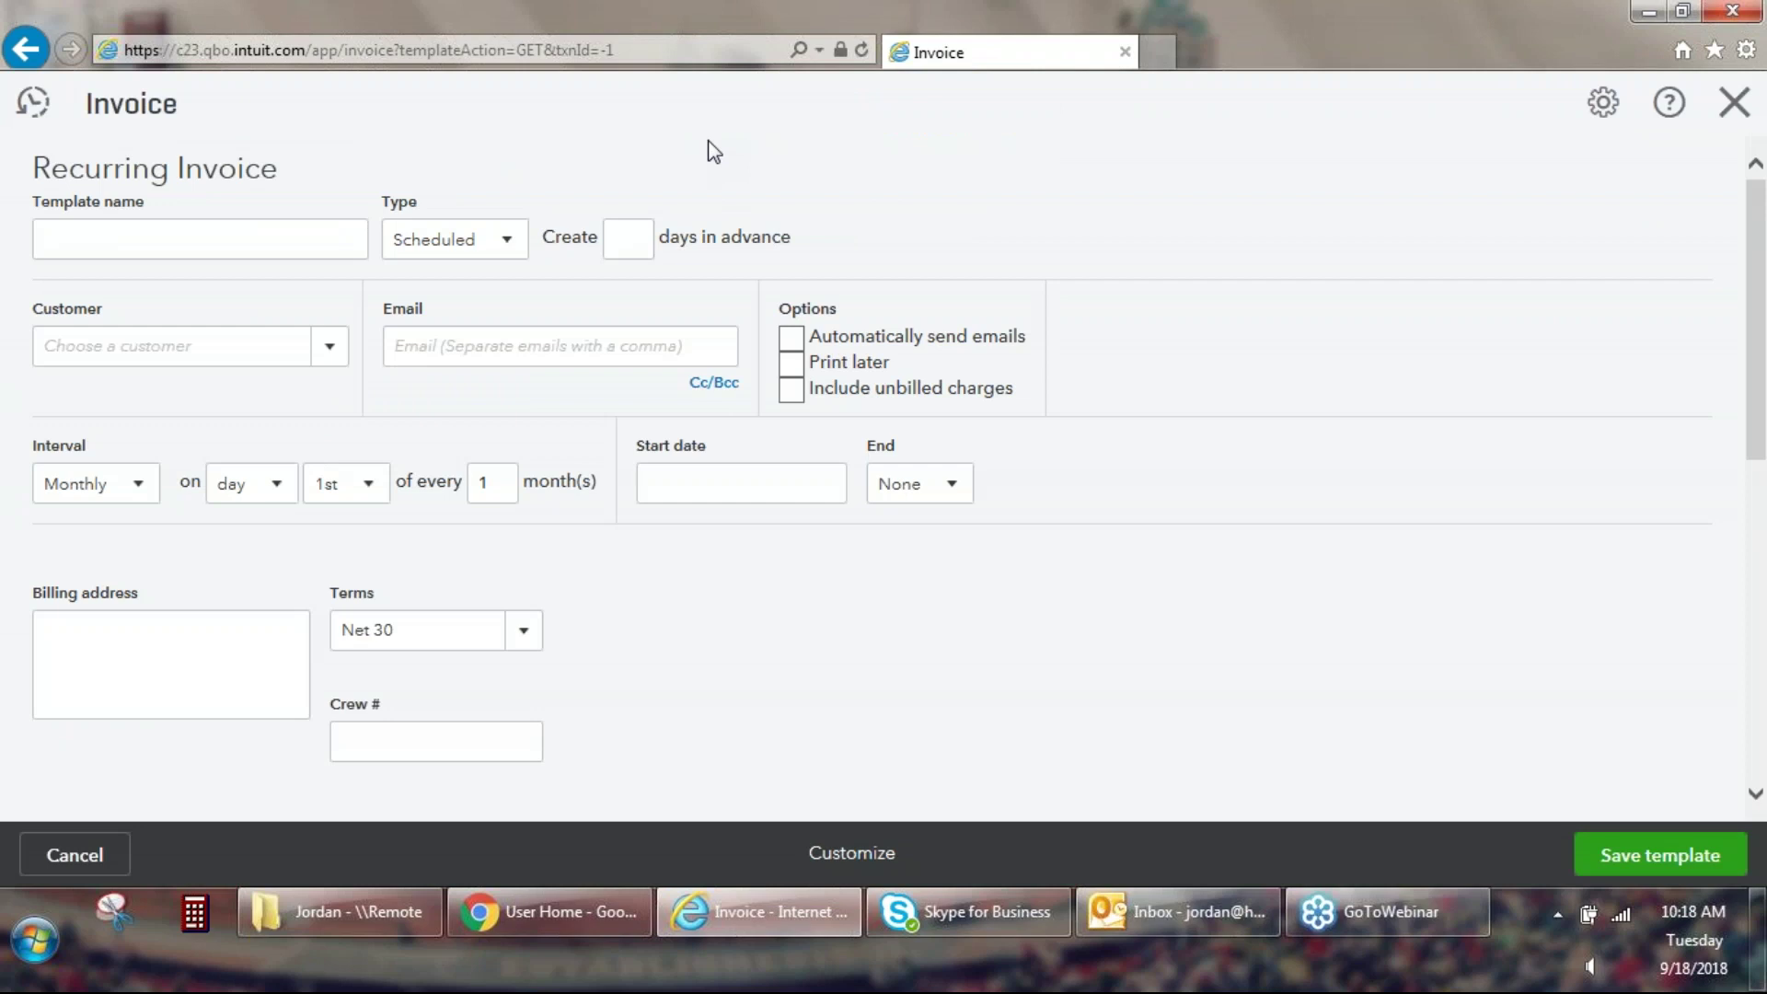
Name the template Rent Invoice and have it created 5 days in advance.
click(239, 250)
click(239, 249)
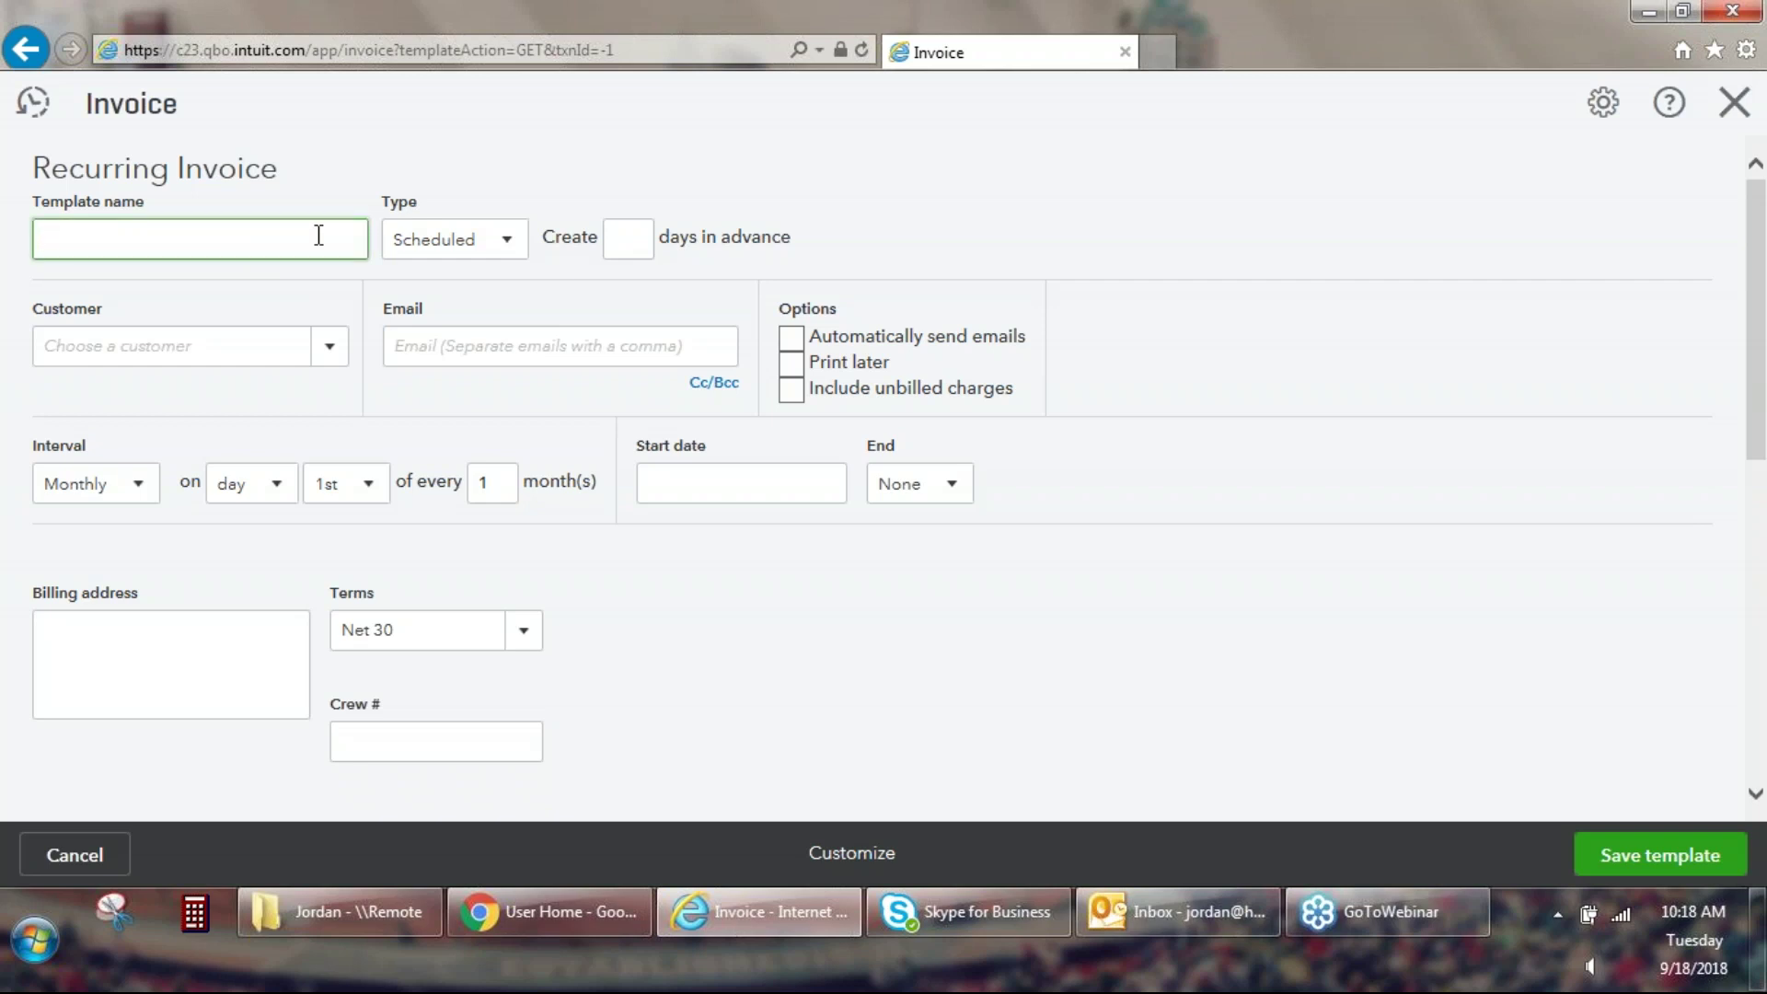
text(Rent Invoice)
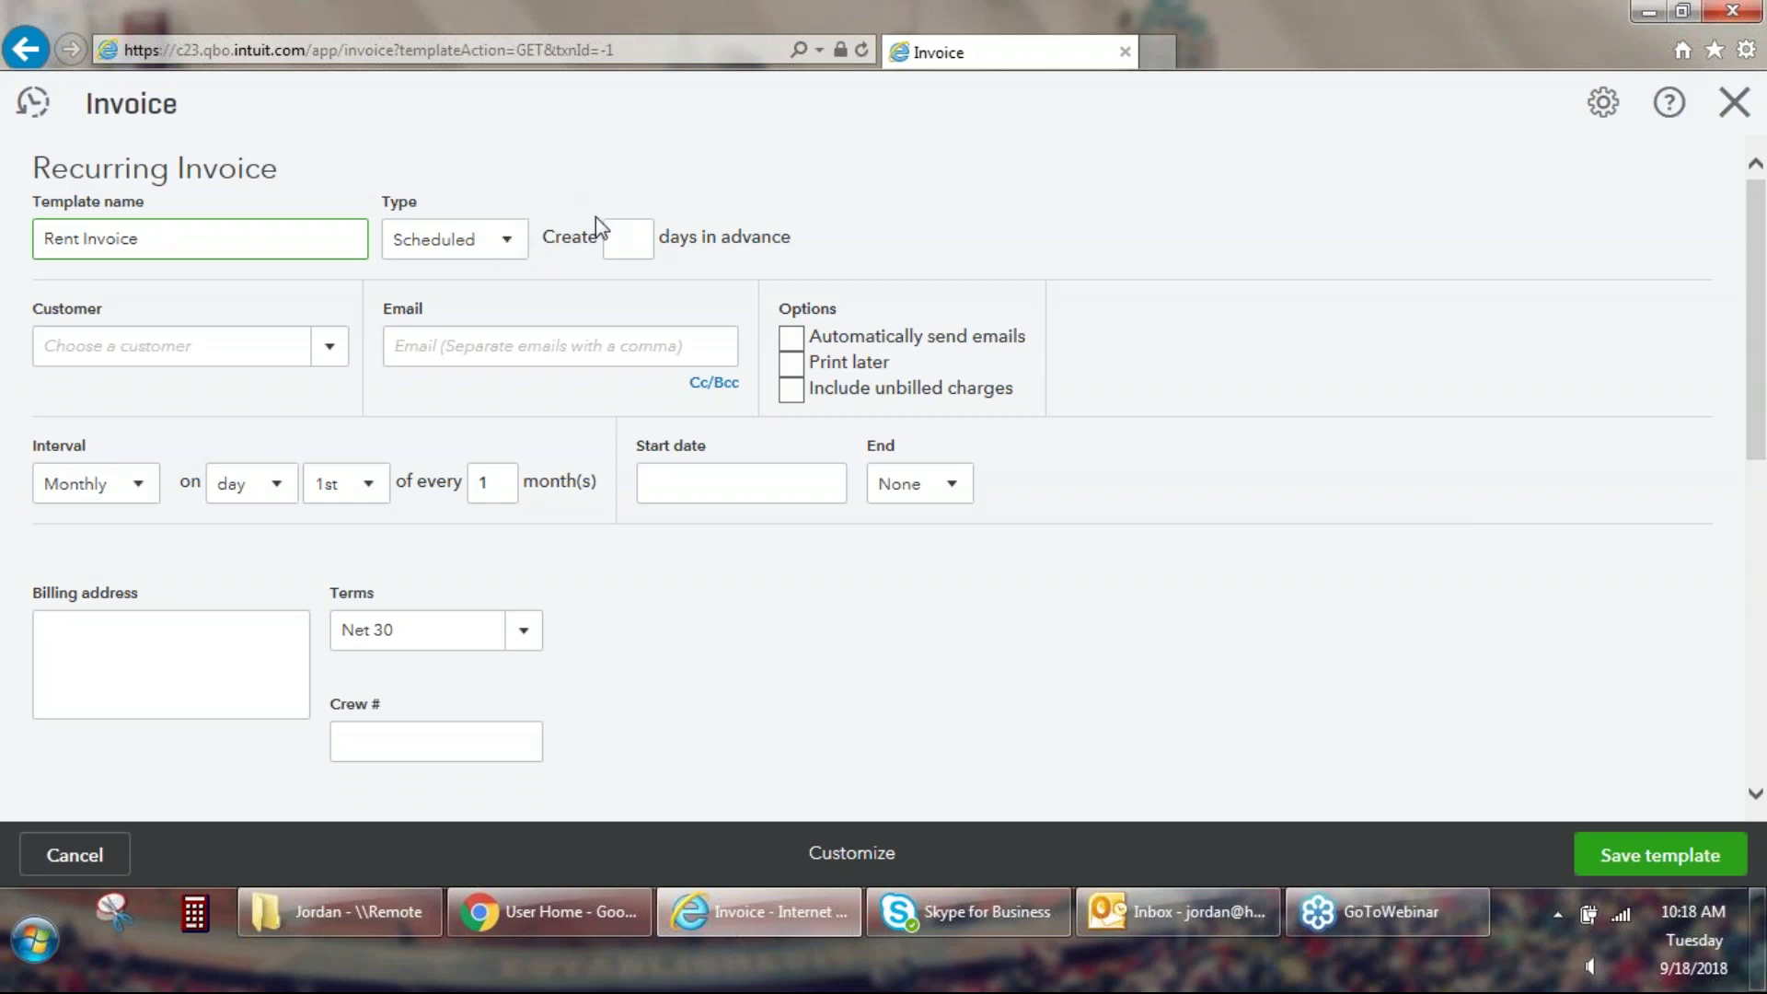
click(622, 239)
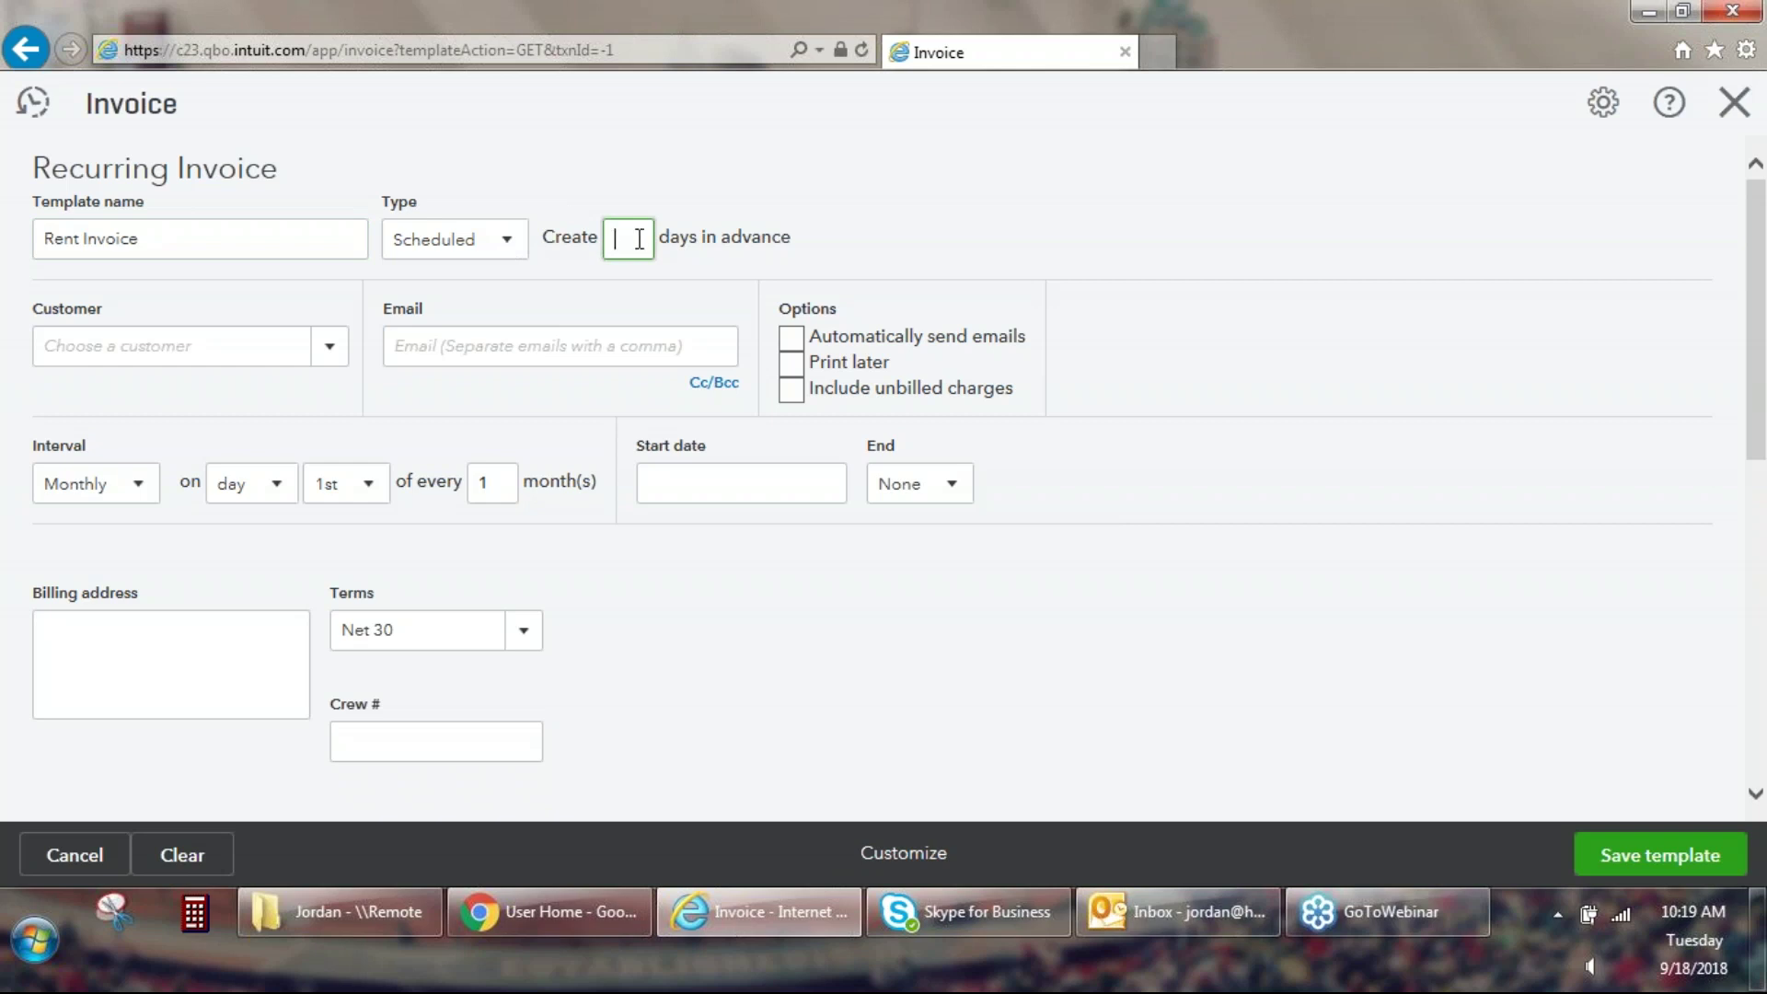
text(5)
Try the Reminder and Unscheduled template types, then set the type back to Scheduled.
click(516, 248)
click(504, 326)
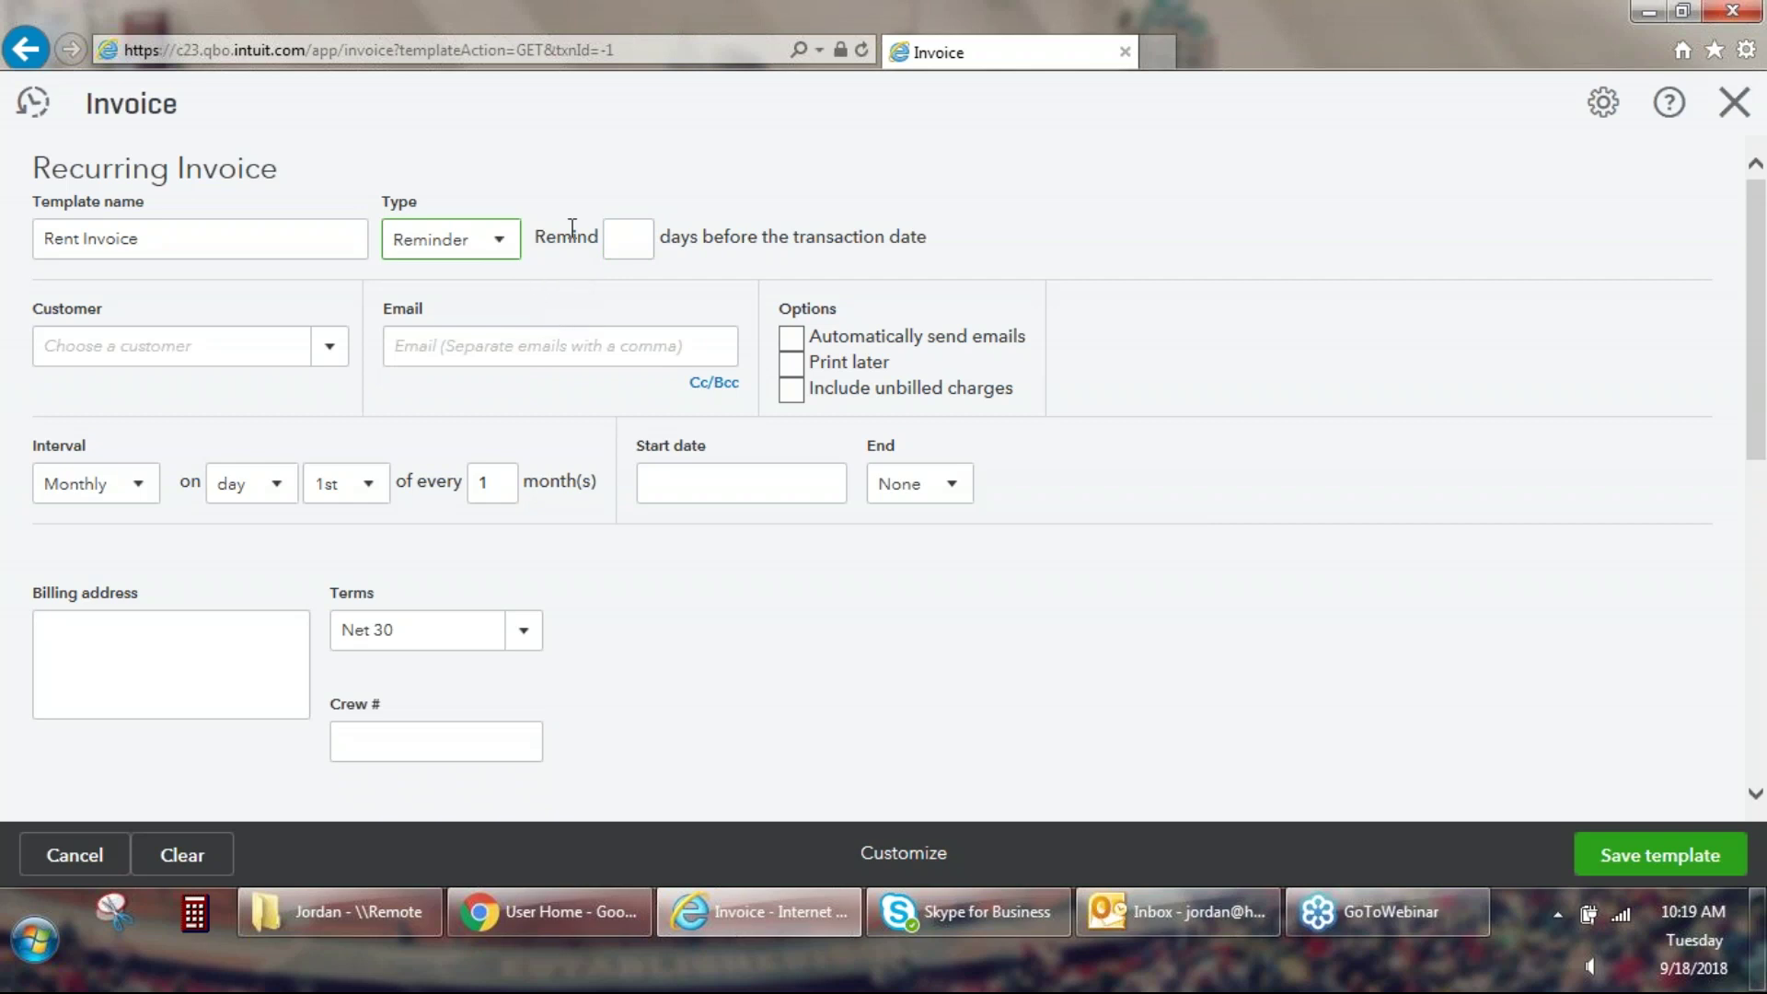
click(623, 247)
click(502, 243)
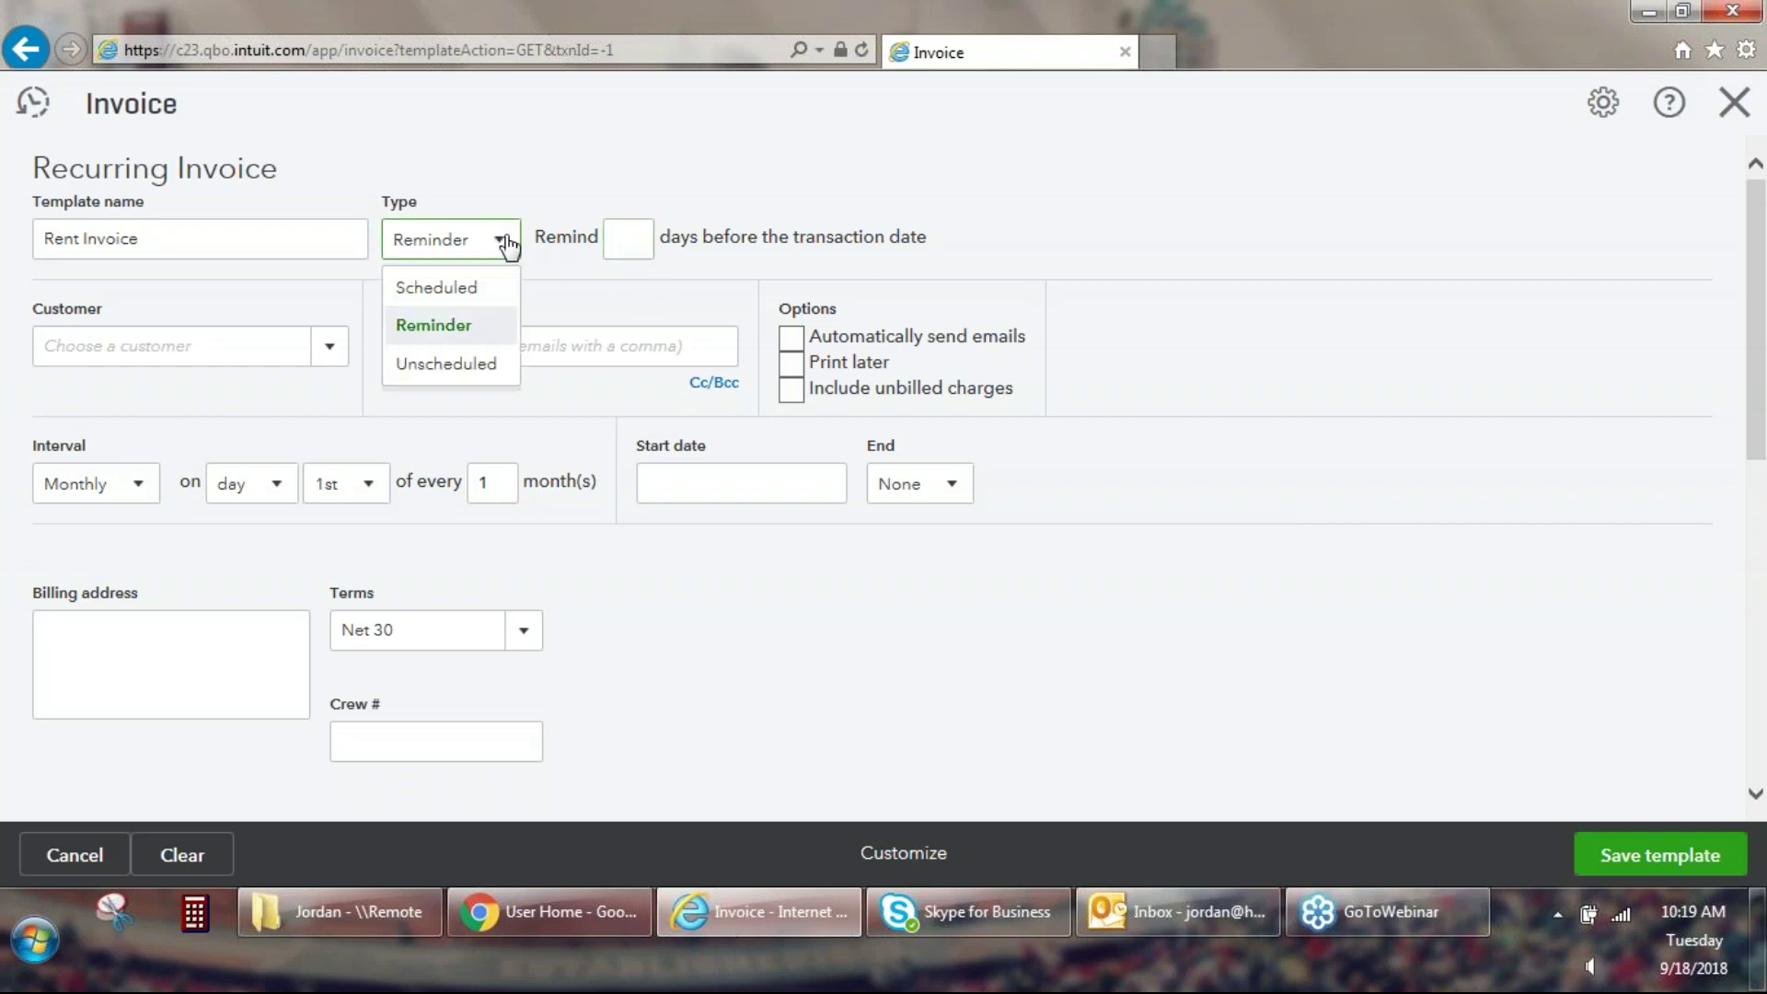
click(505, 376)
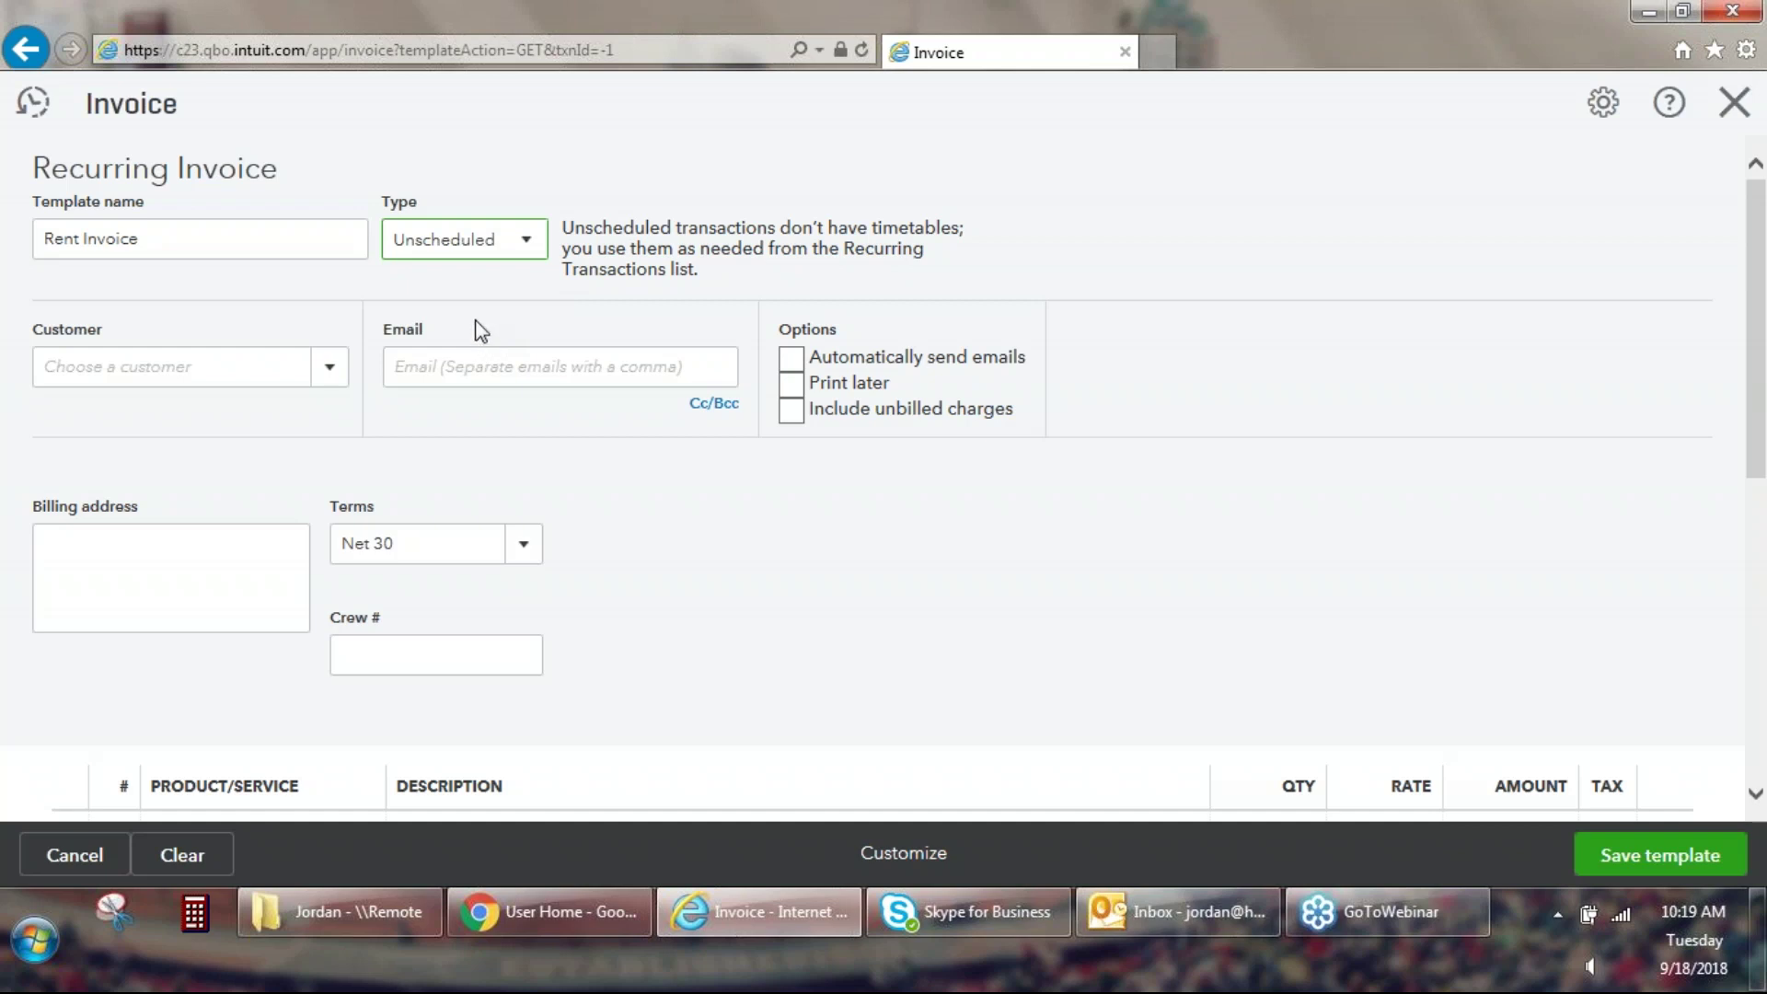
click(531, 246)
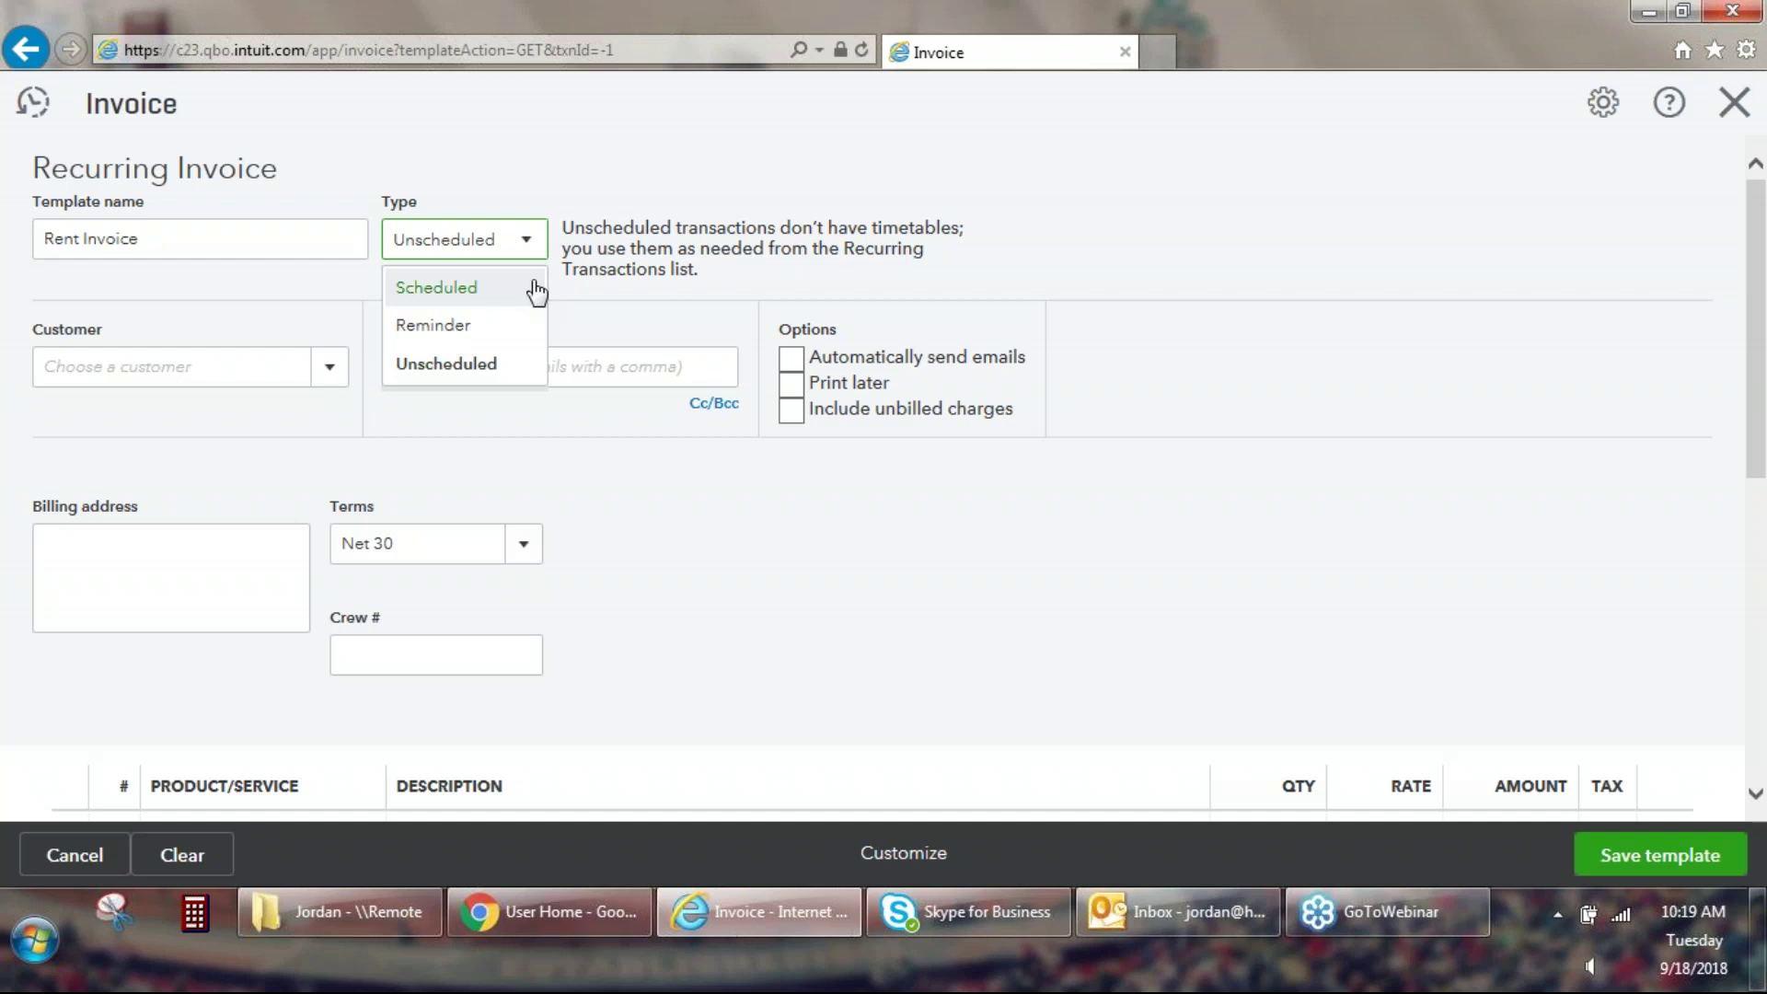
click(535, 290)
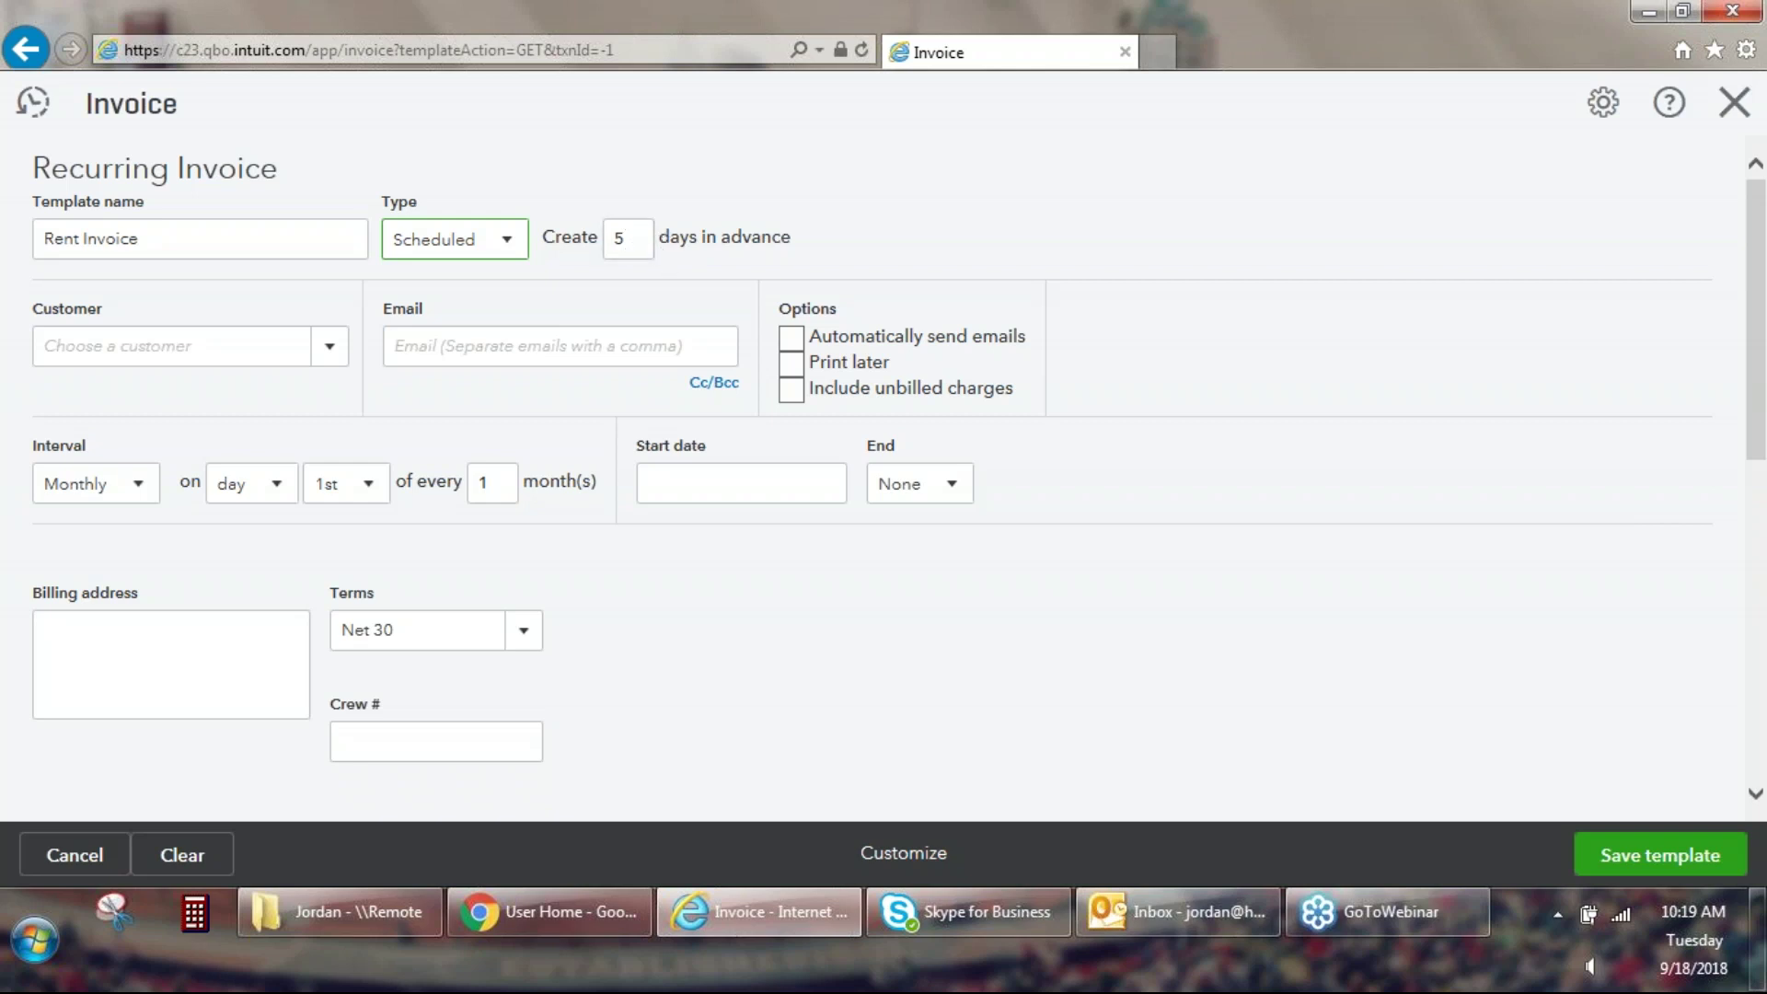
Choose the customer, enter their e-mail, and send invoices automatically instead of printing later.
click(333, 357)
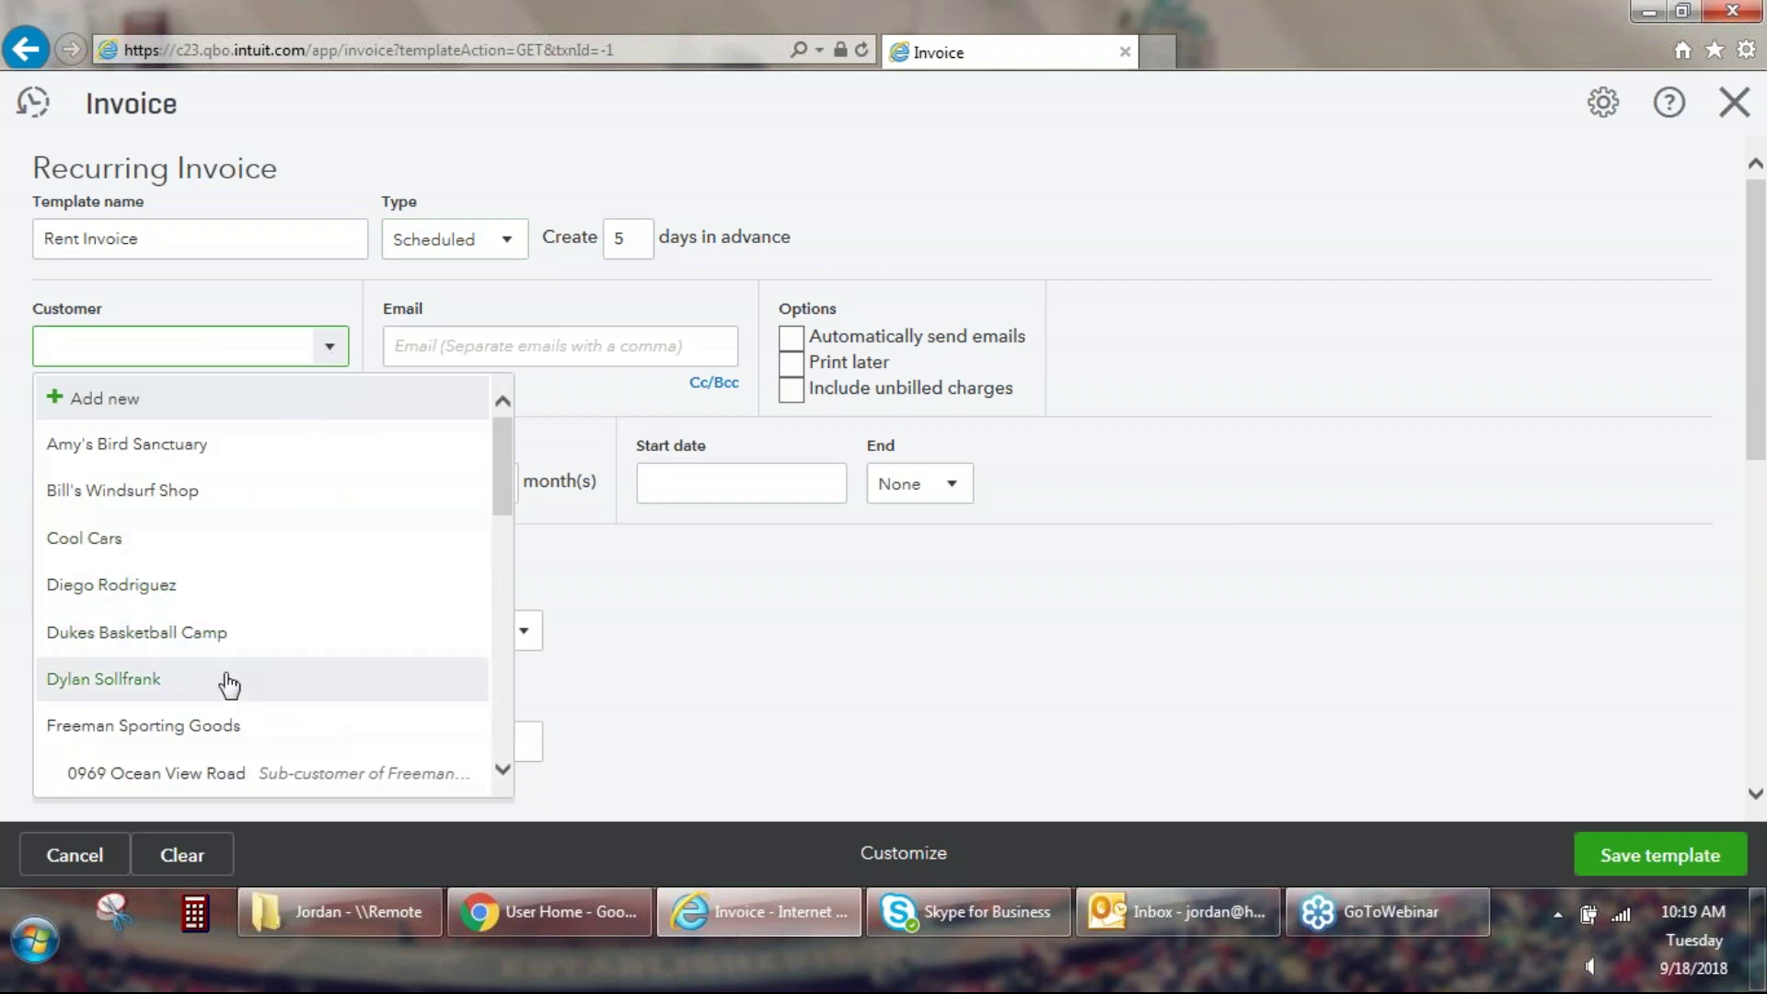
click(146, 682)
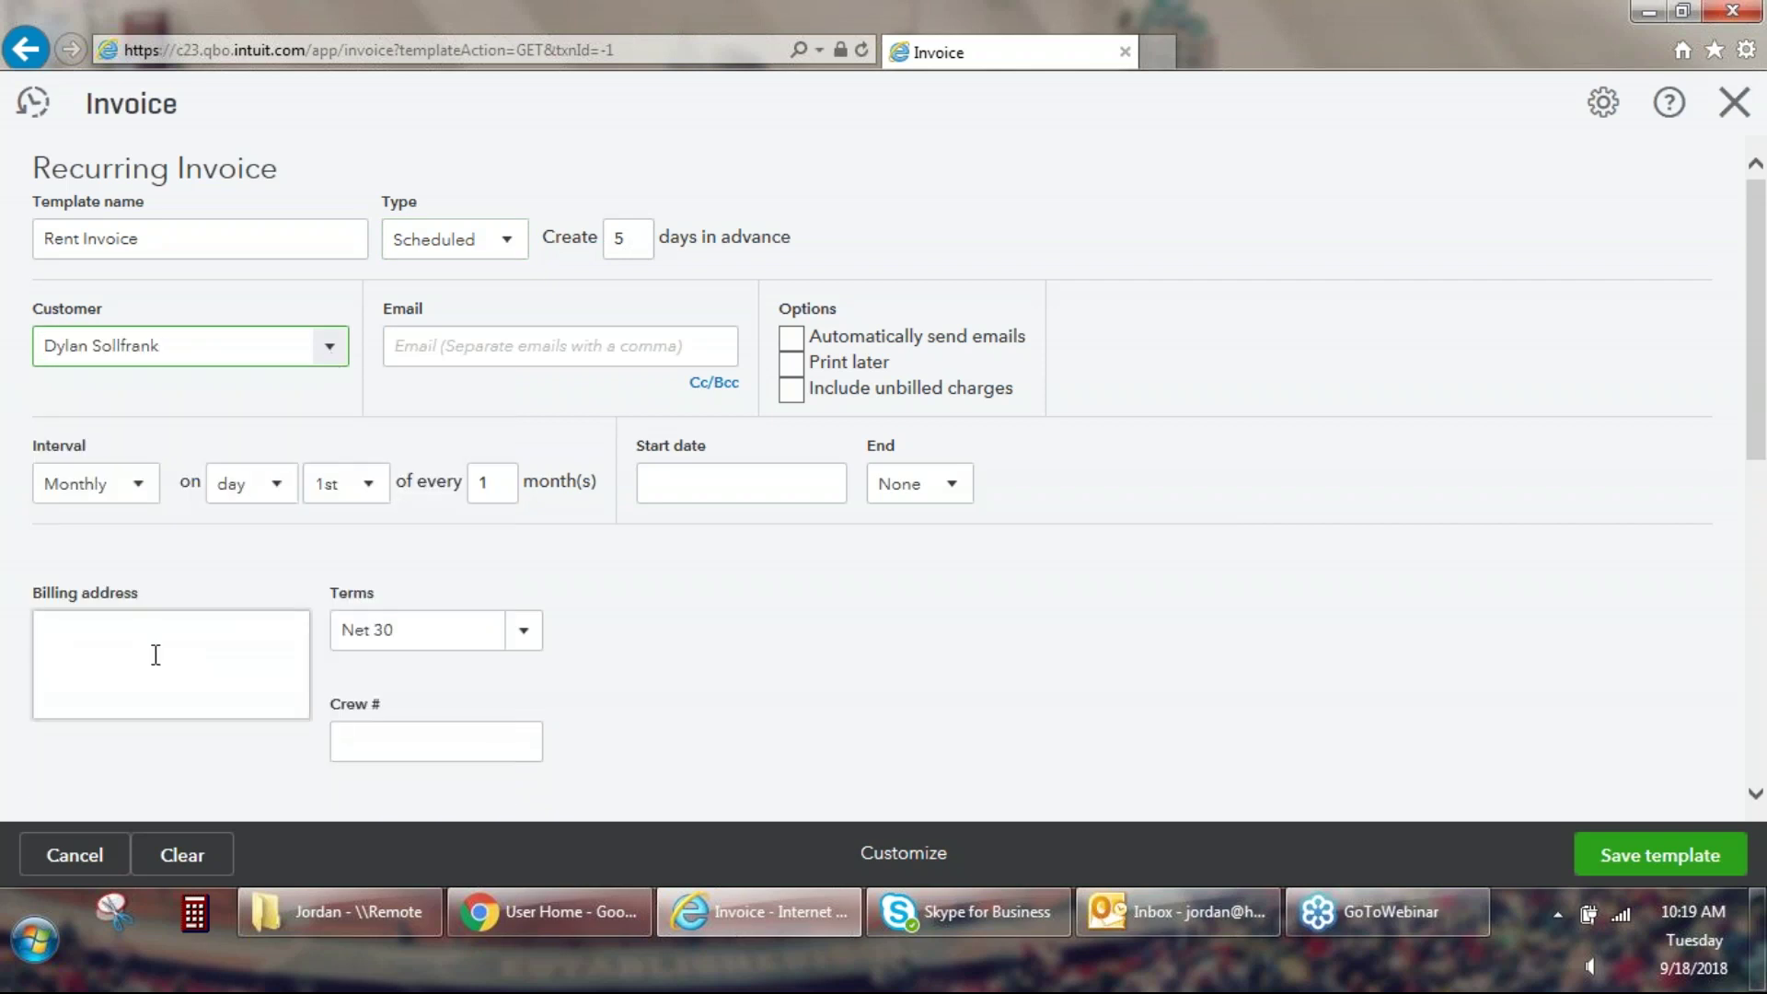
click(401, 343)
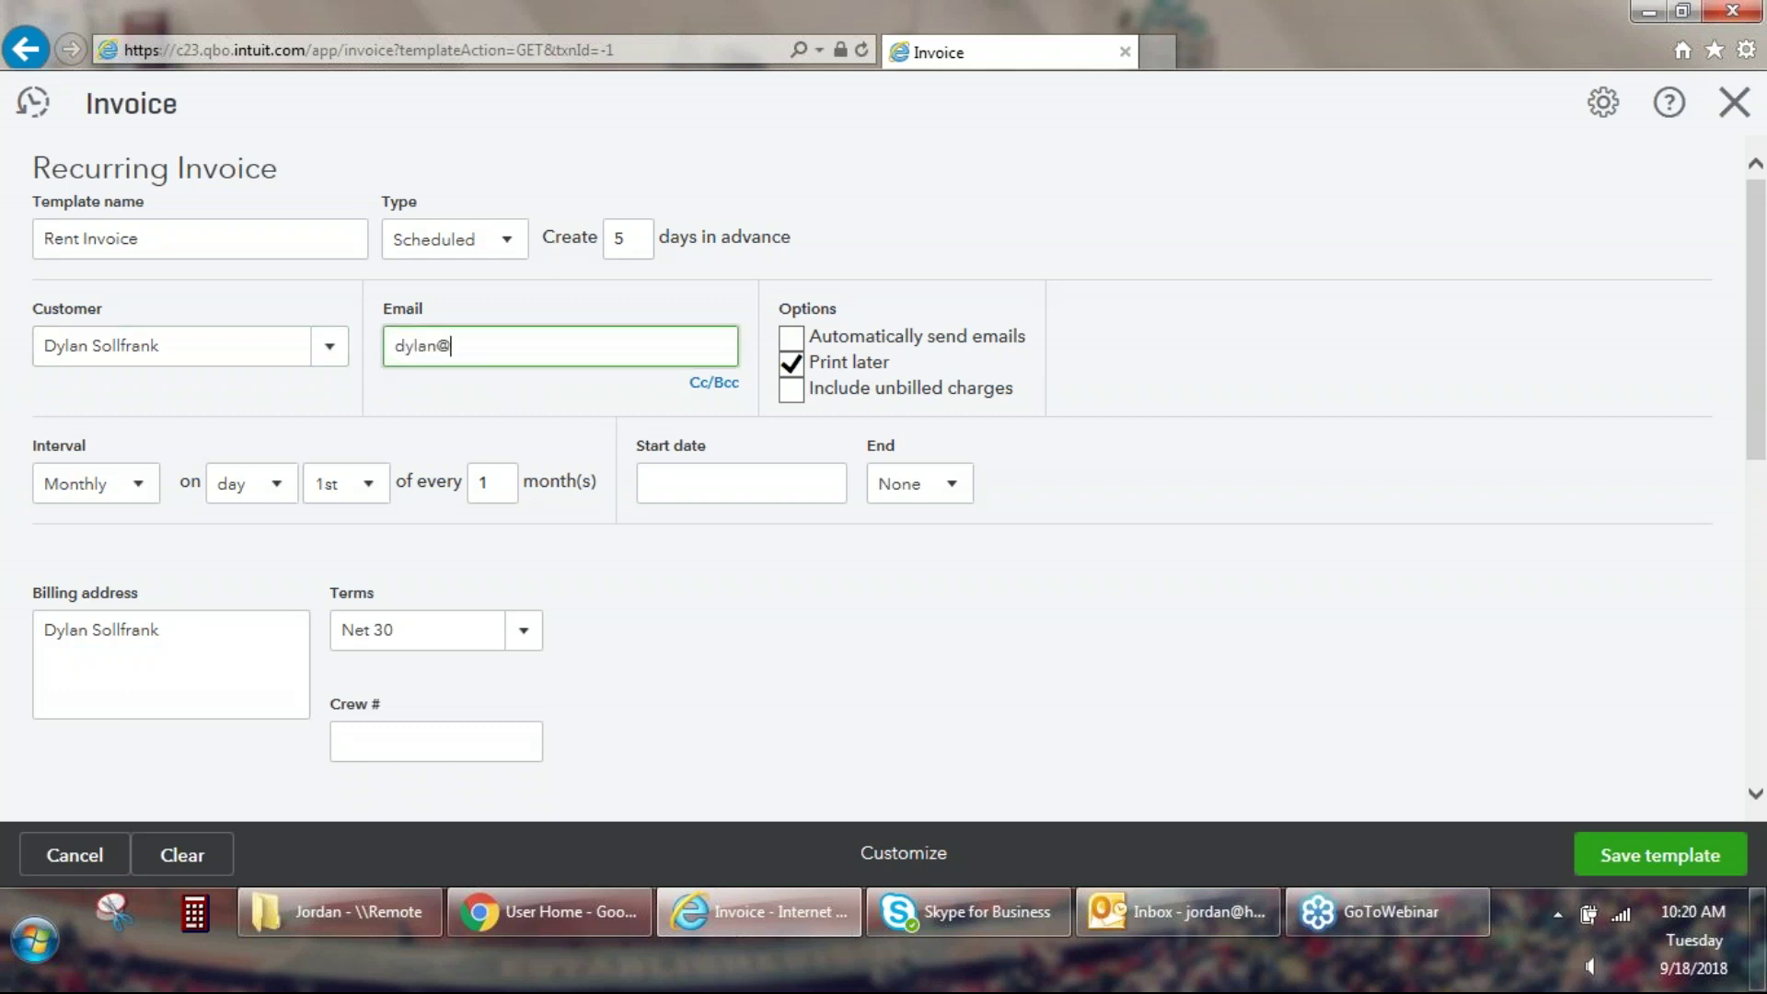
click(797, 341)
click(787, 358)
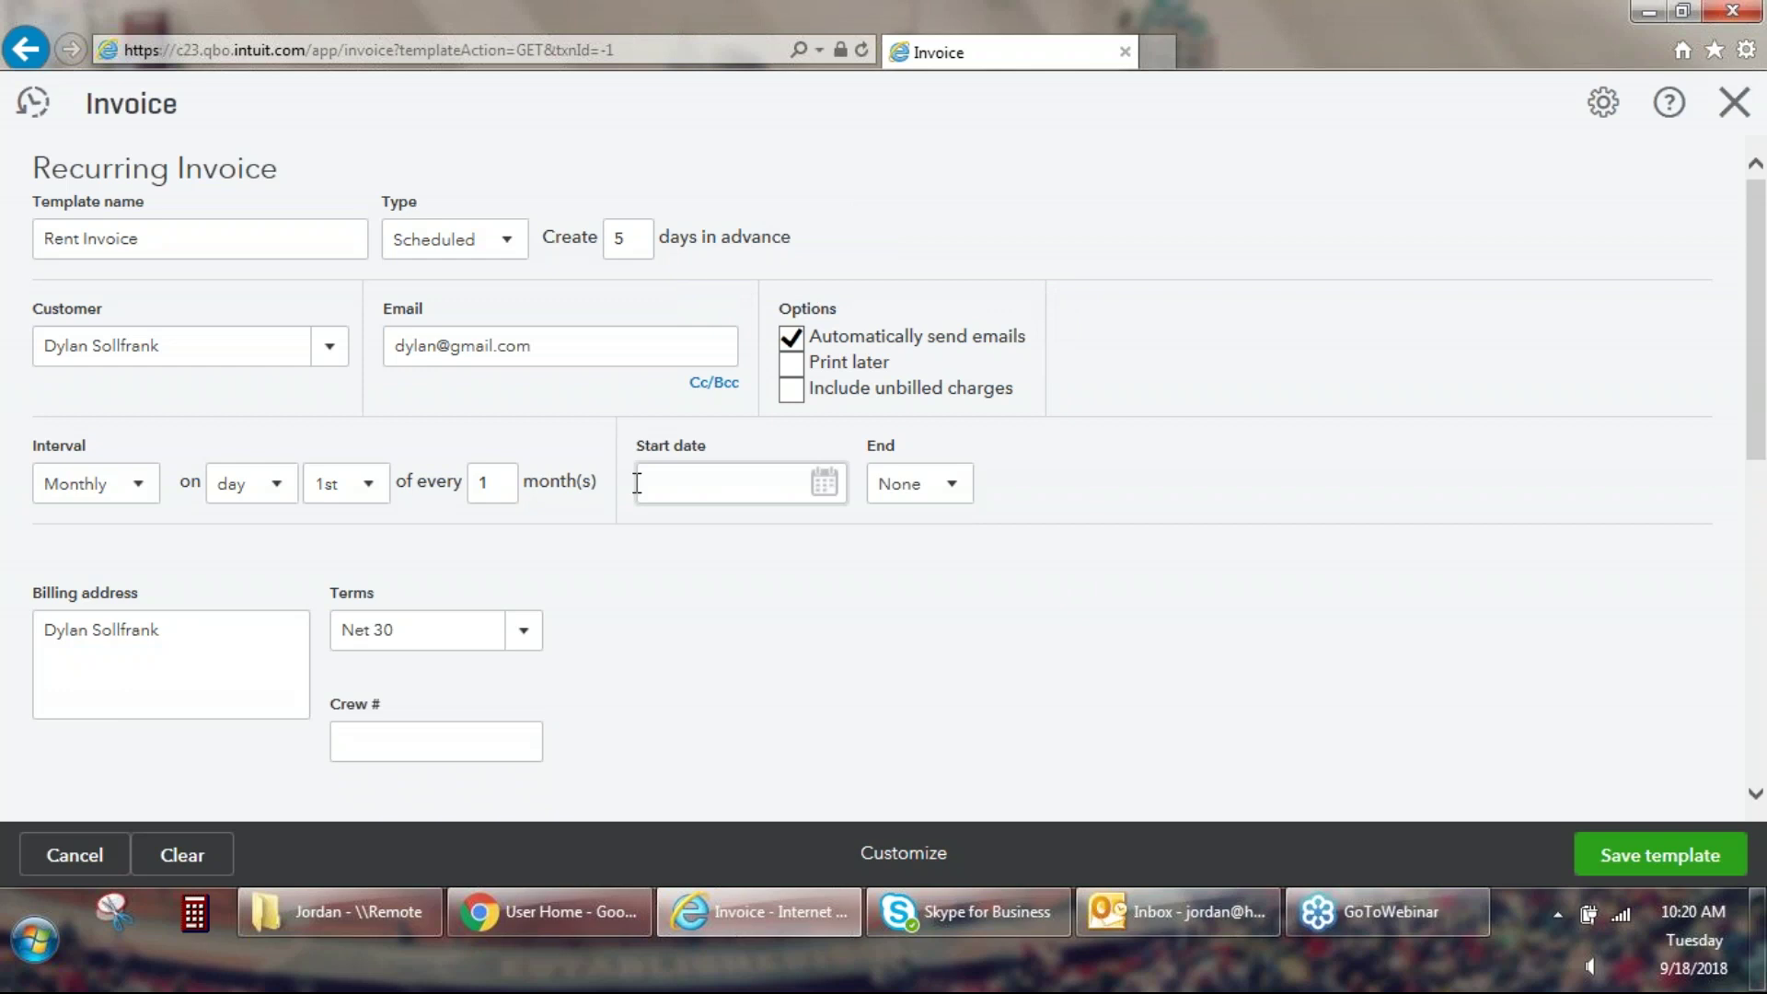
Set the interval to monthly on the 15th day of the month.
click(141, 486)
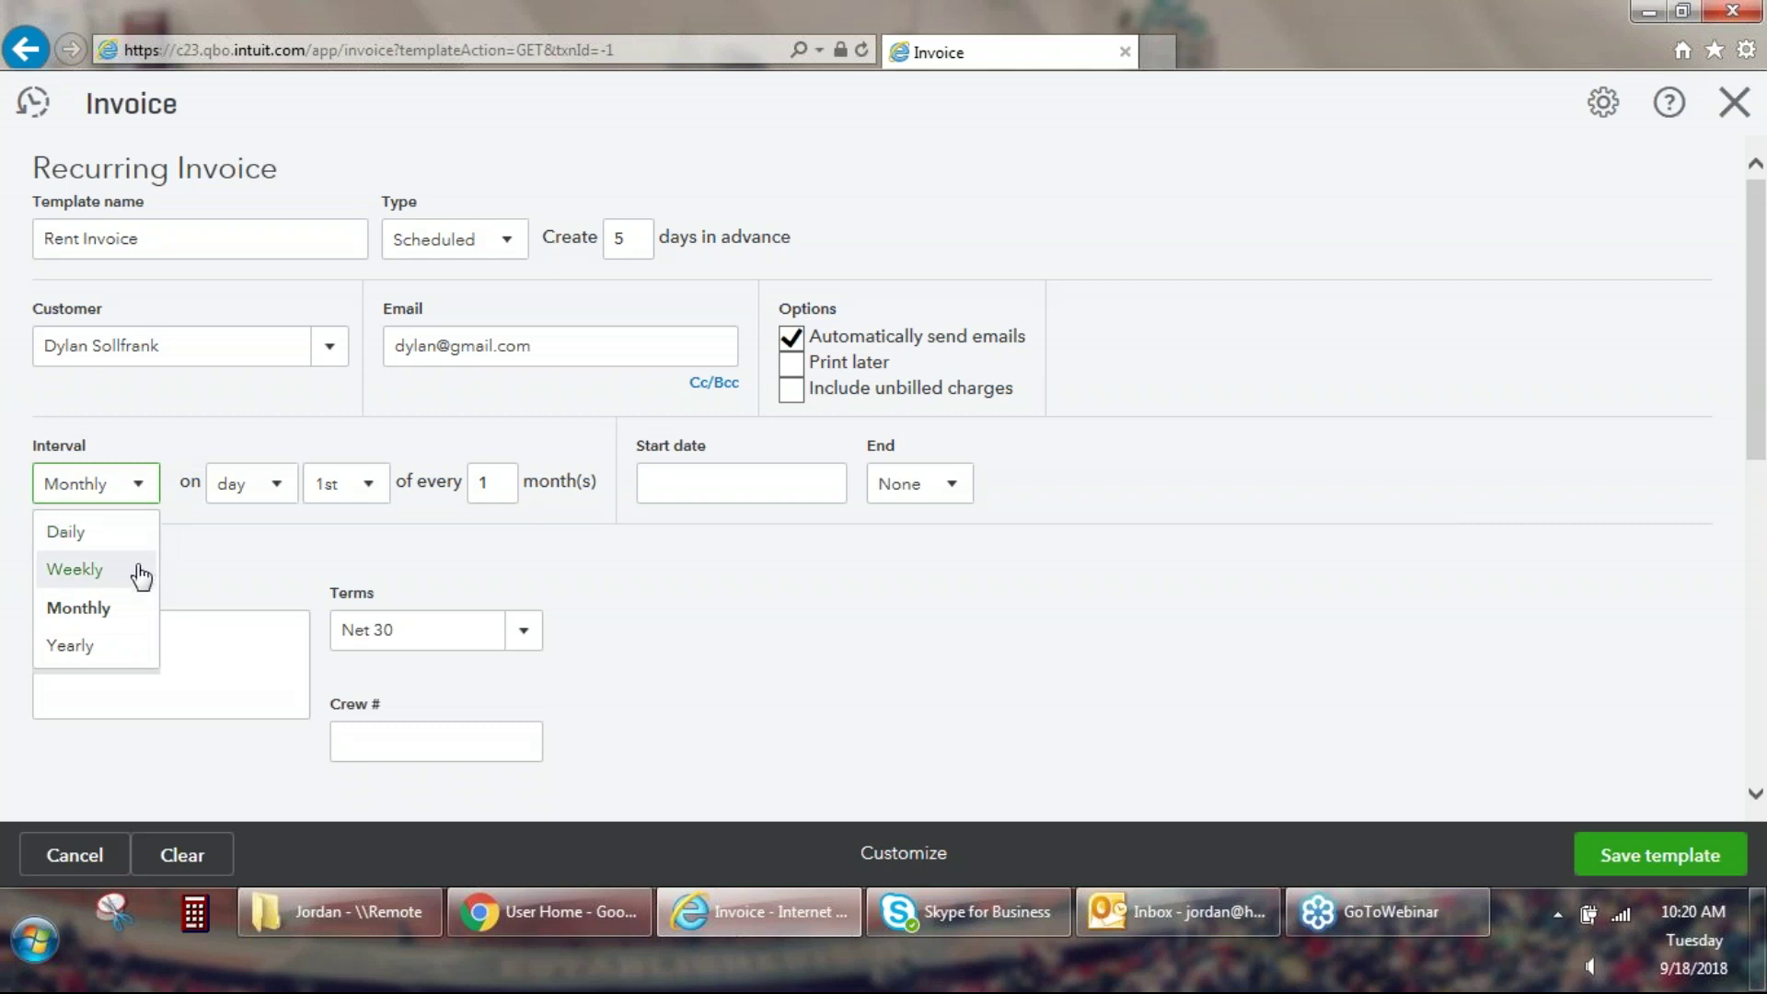
click(113, 622)
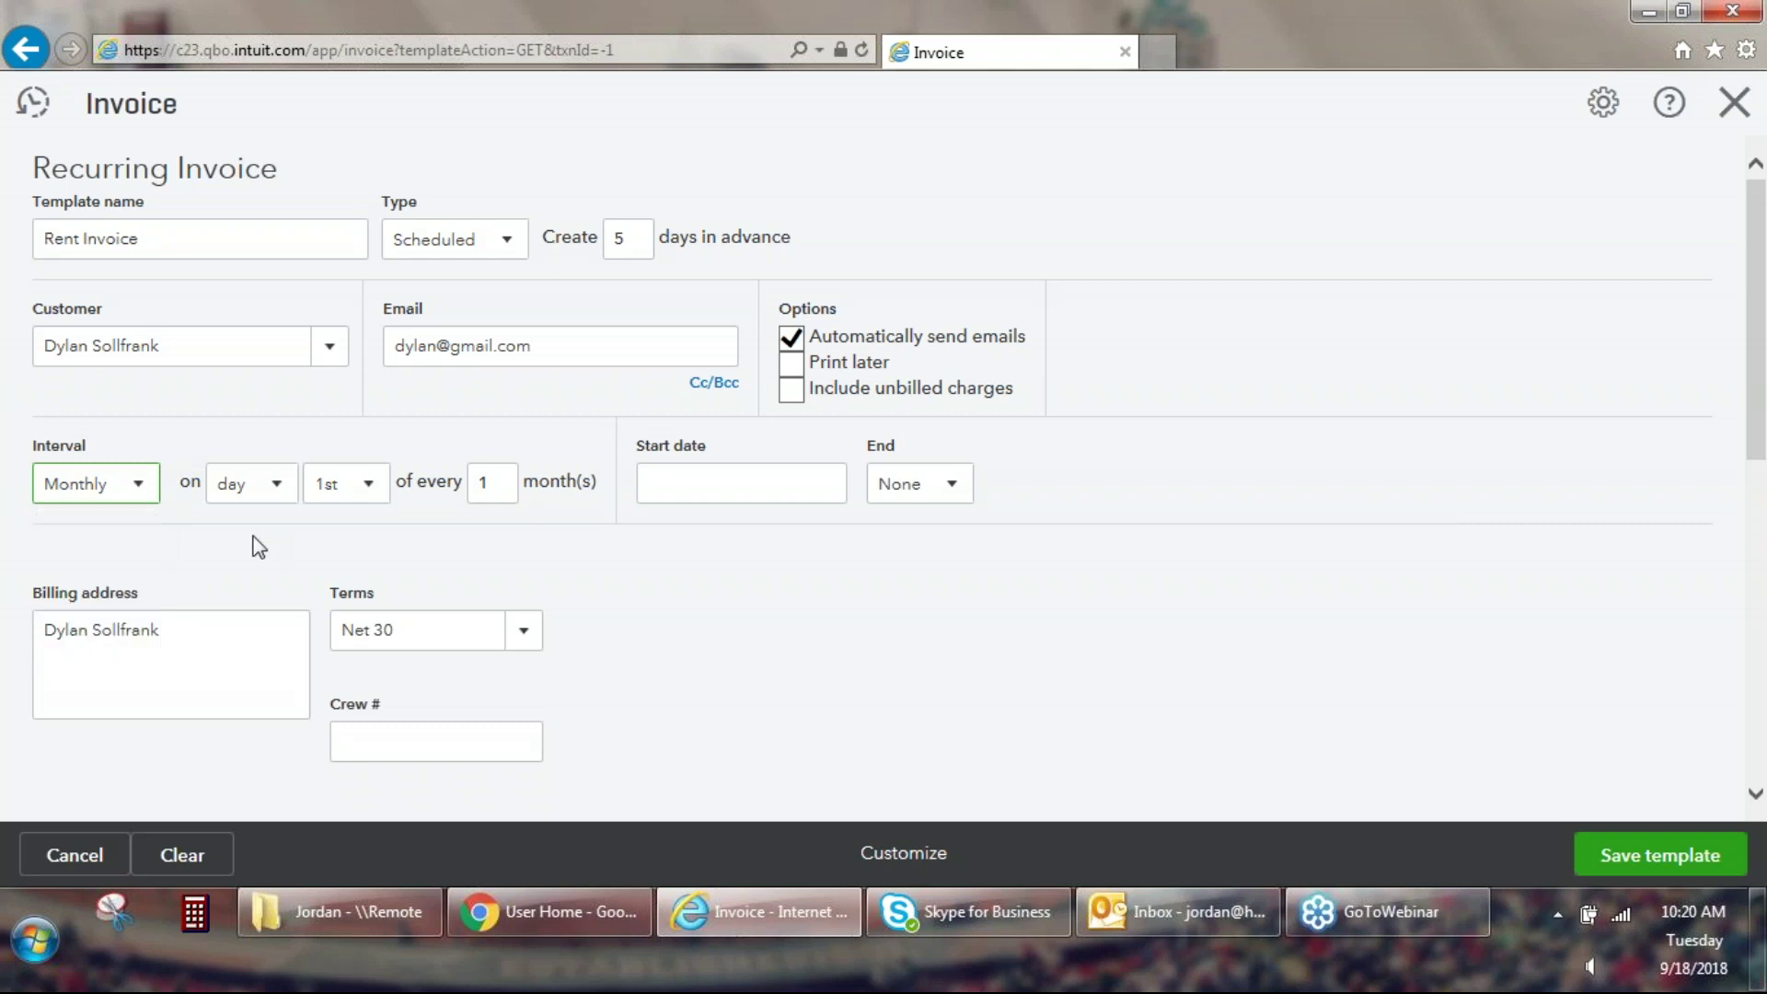
click(277, 485)
click(285, 488)
click(367, 487)
scroll(375, 478, down, 4)
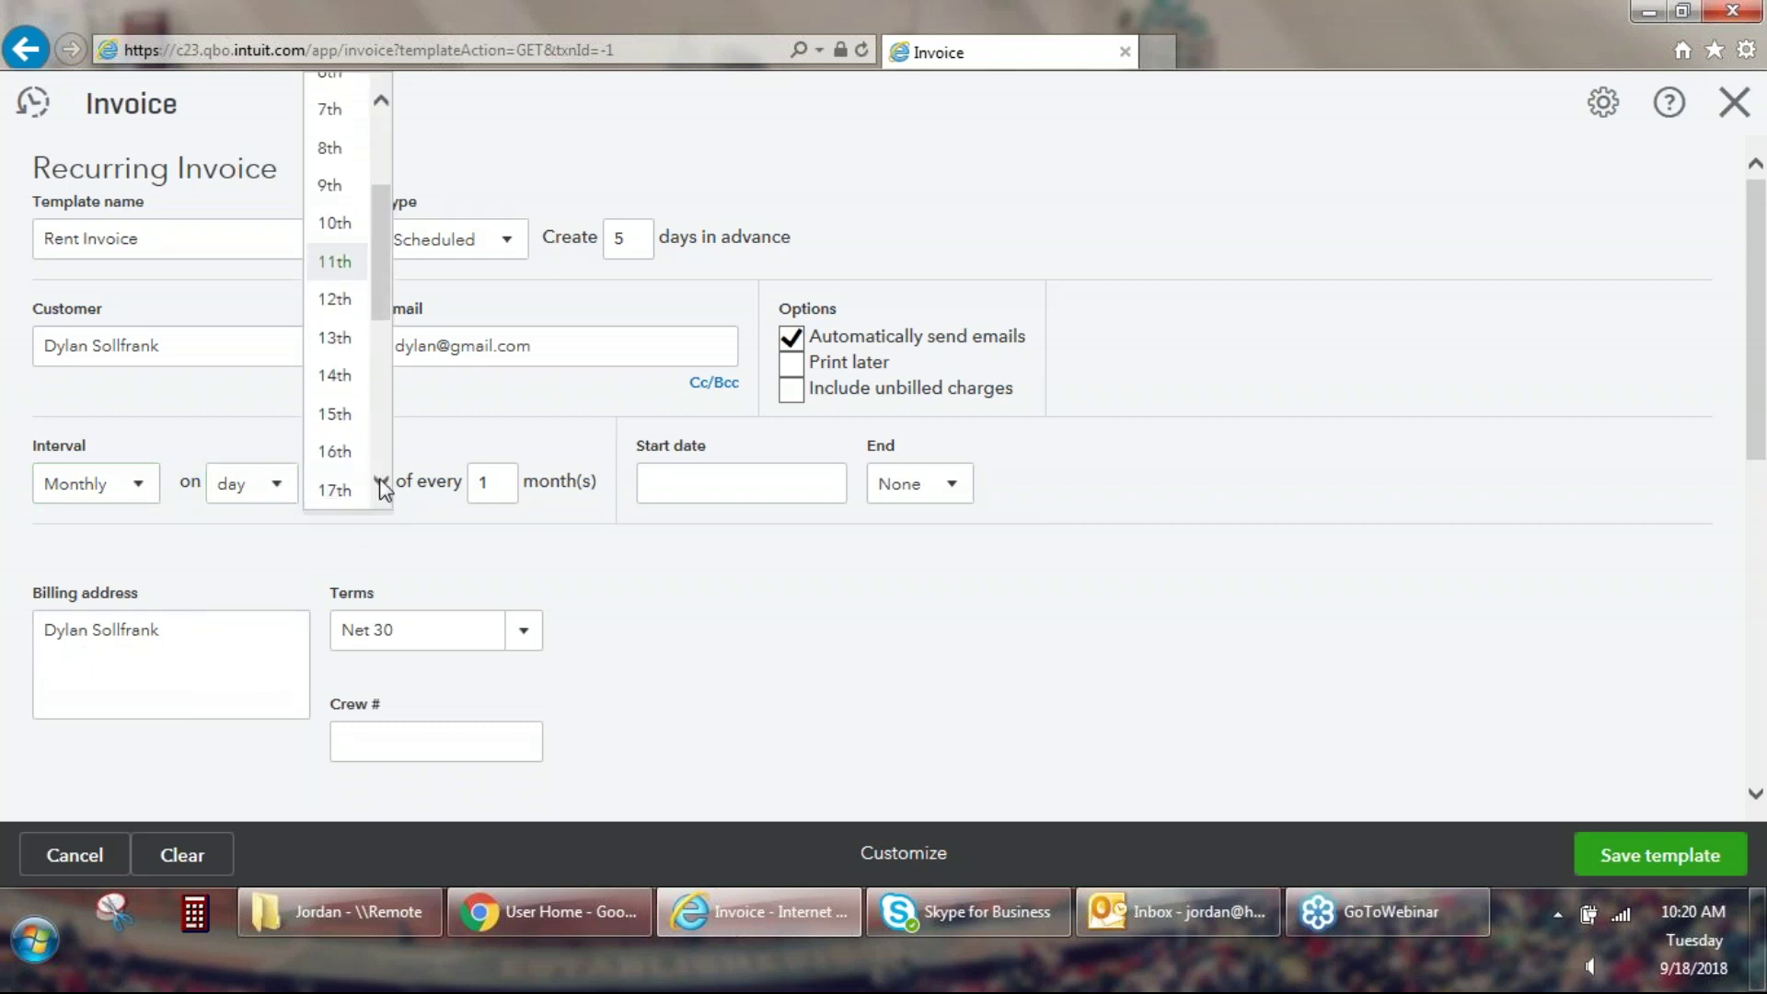
click(340, 421)
Try a first-Friday recurrence, then switch back to a specific day of the month.
click(281, 486)
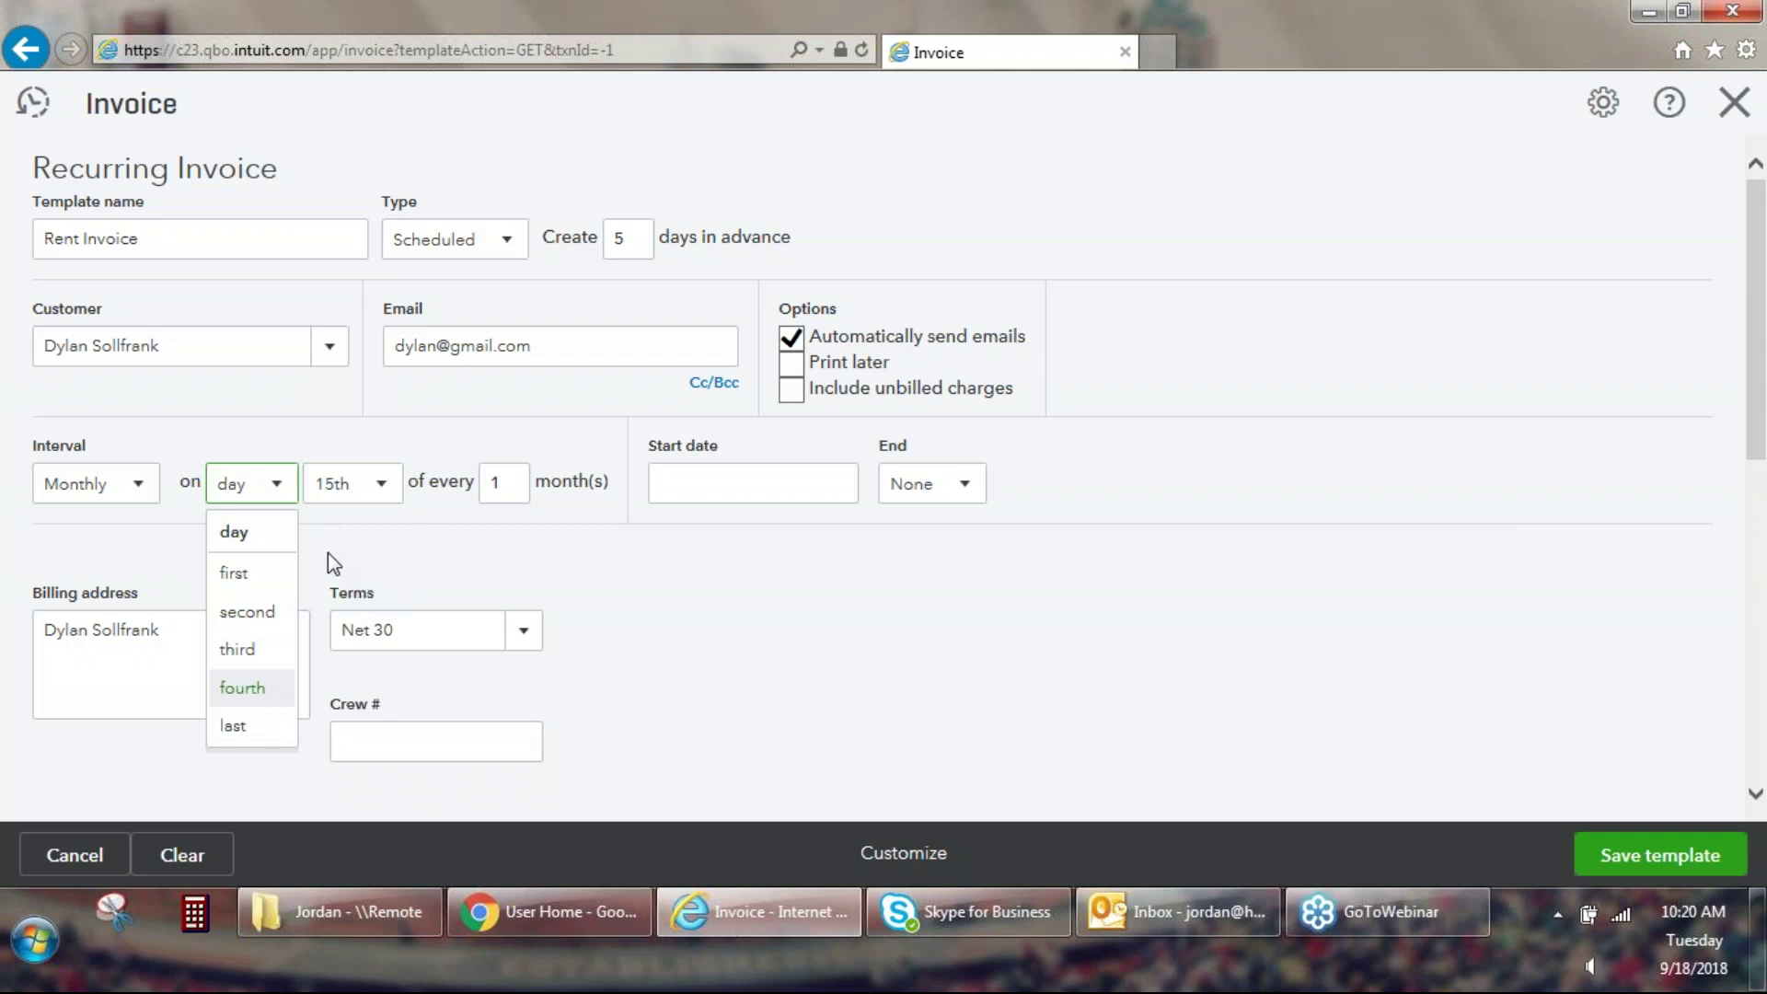
click(271, 575)
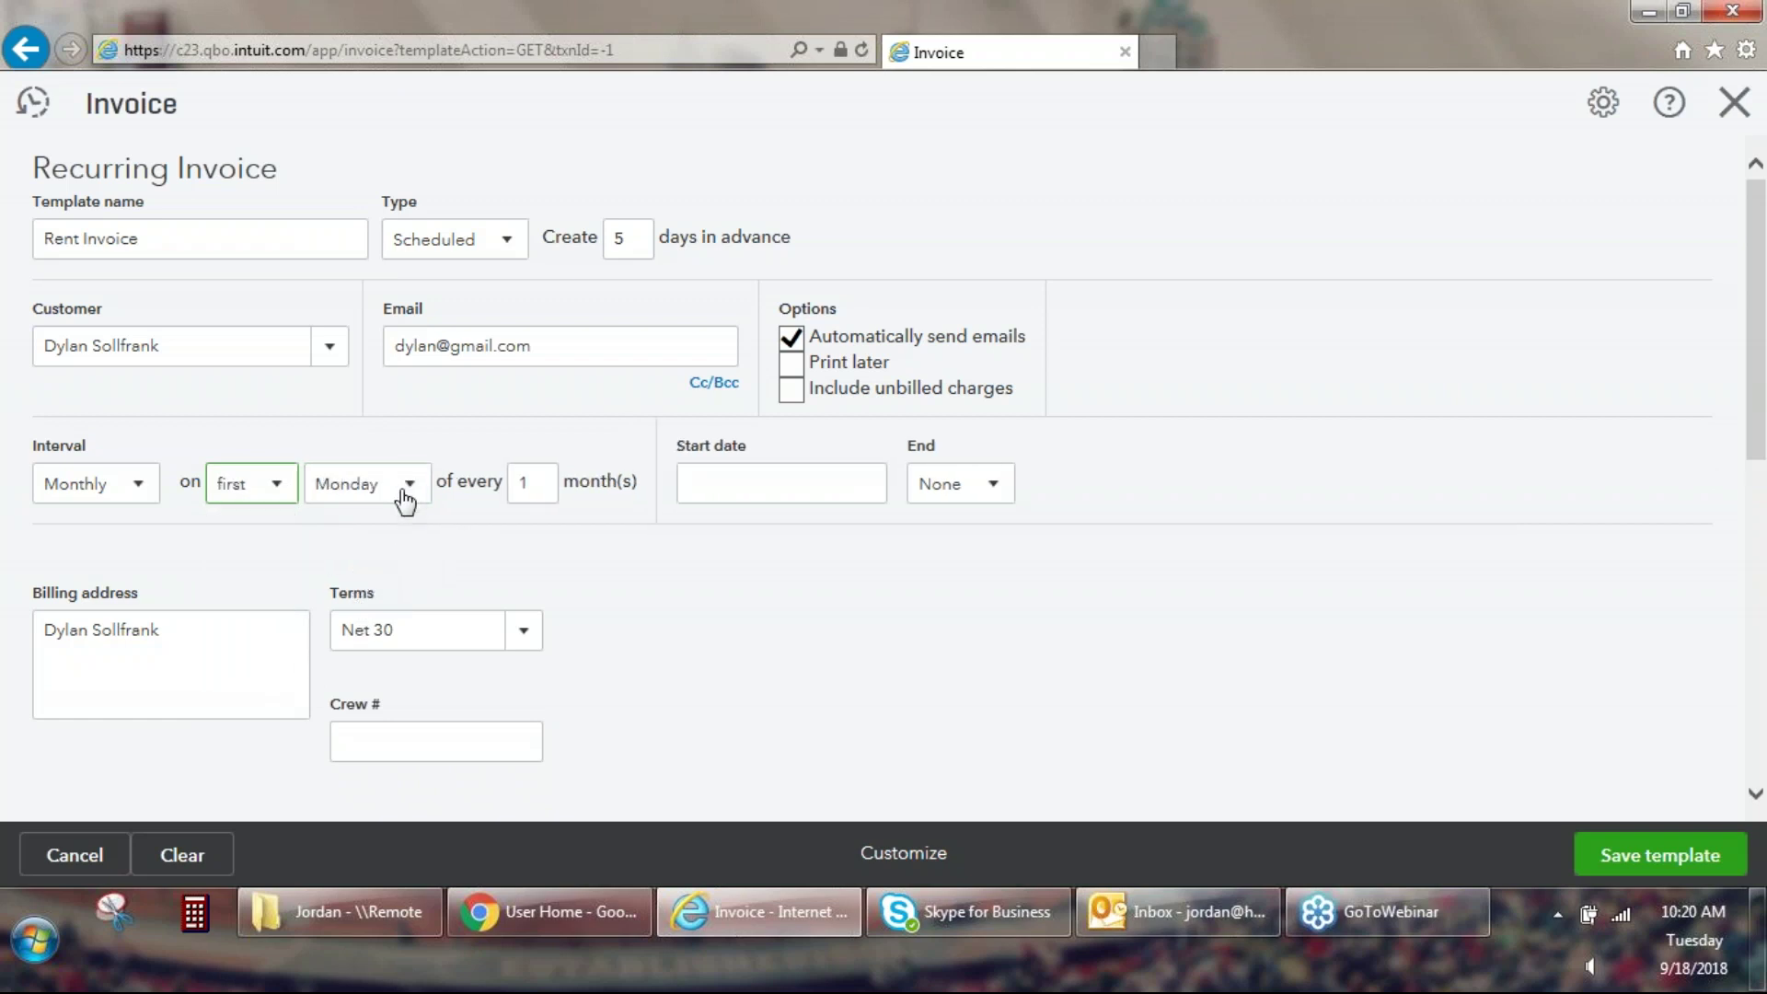
click(405, 494)
click(368, 723)
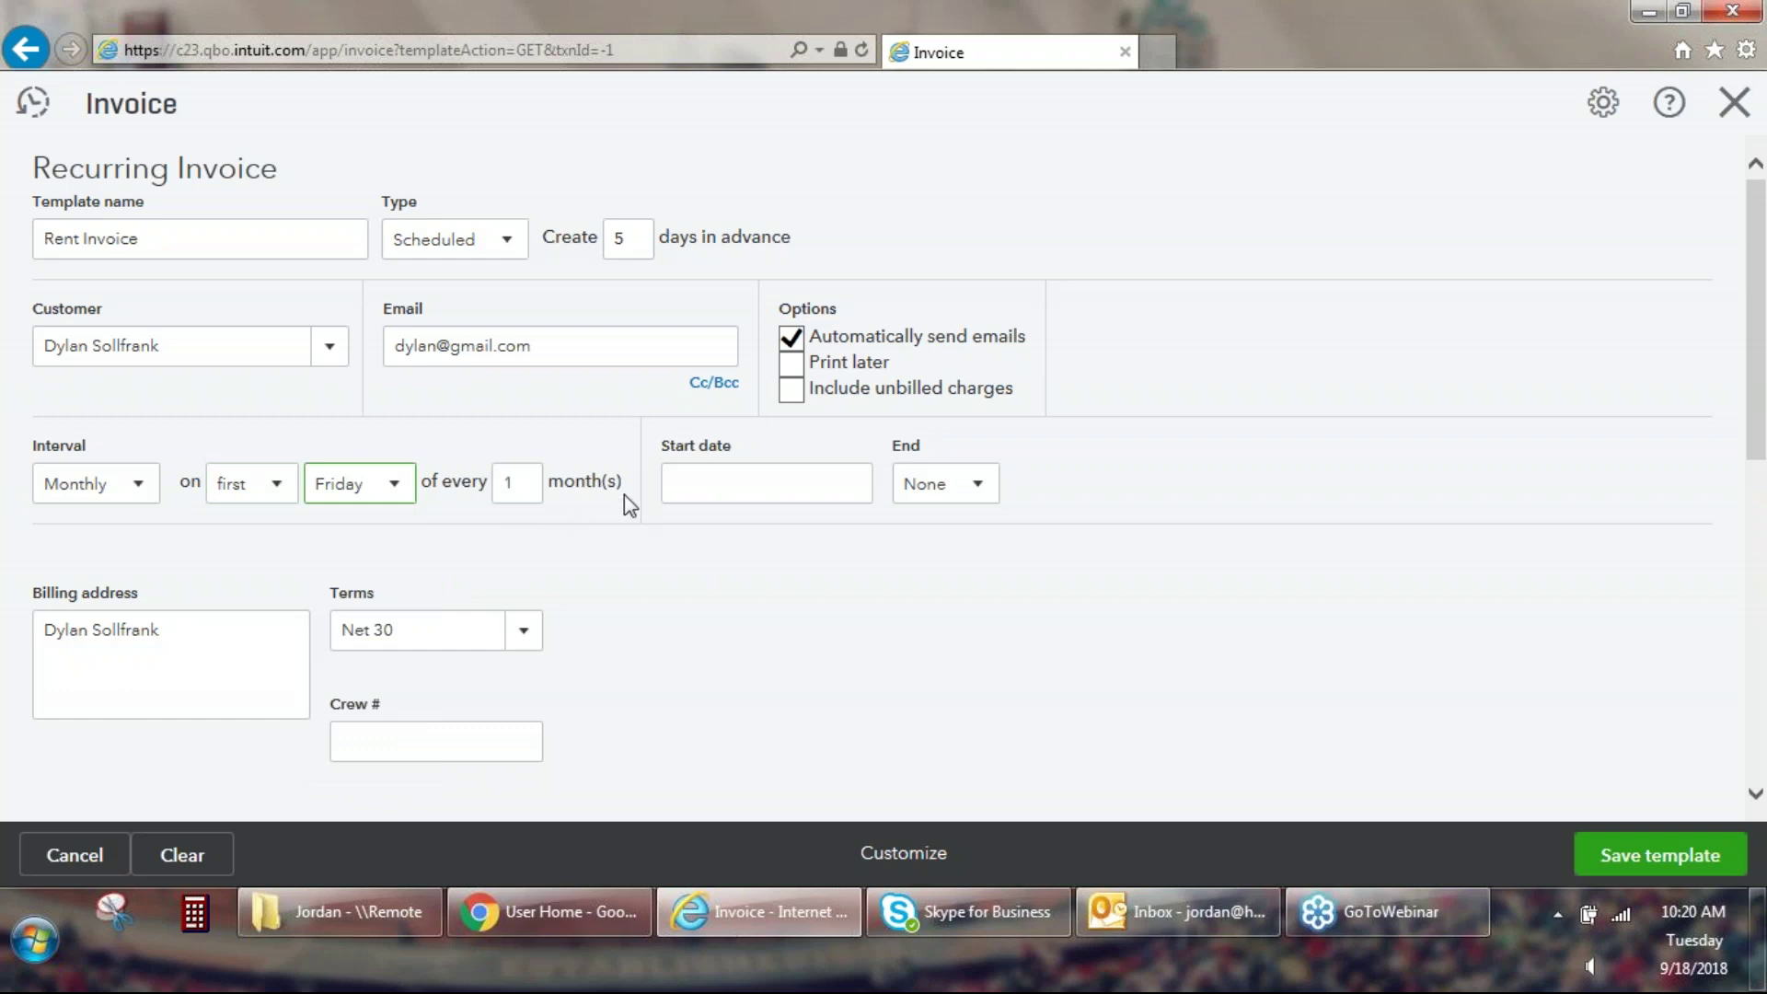
click(271, 486)
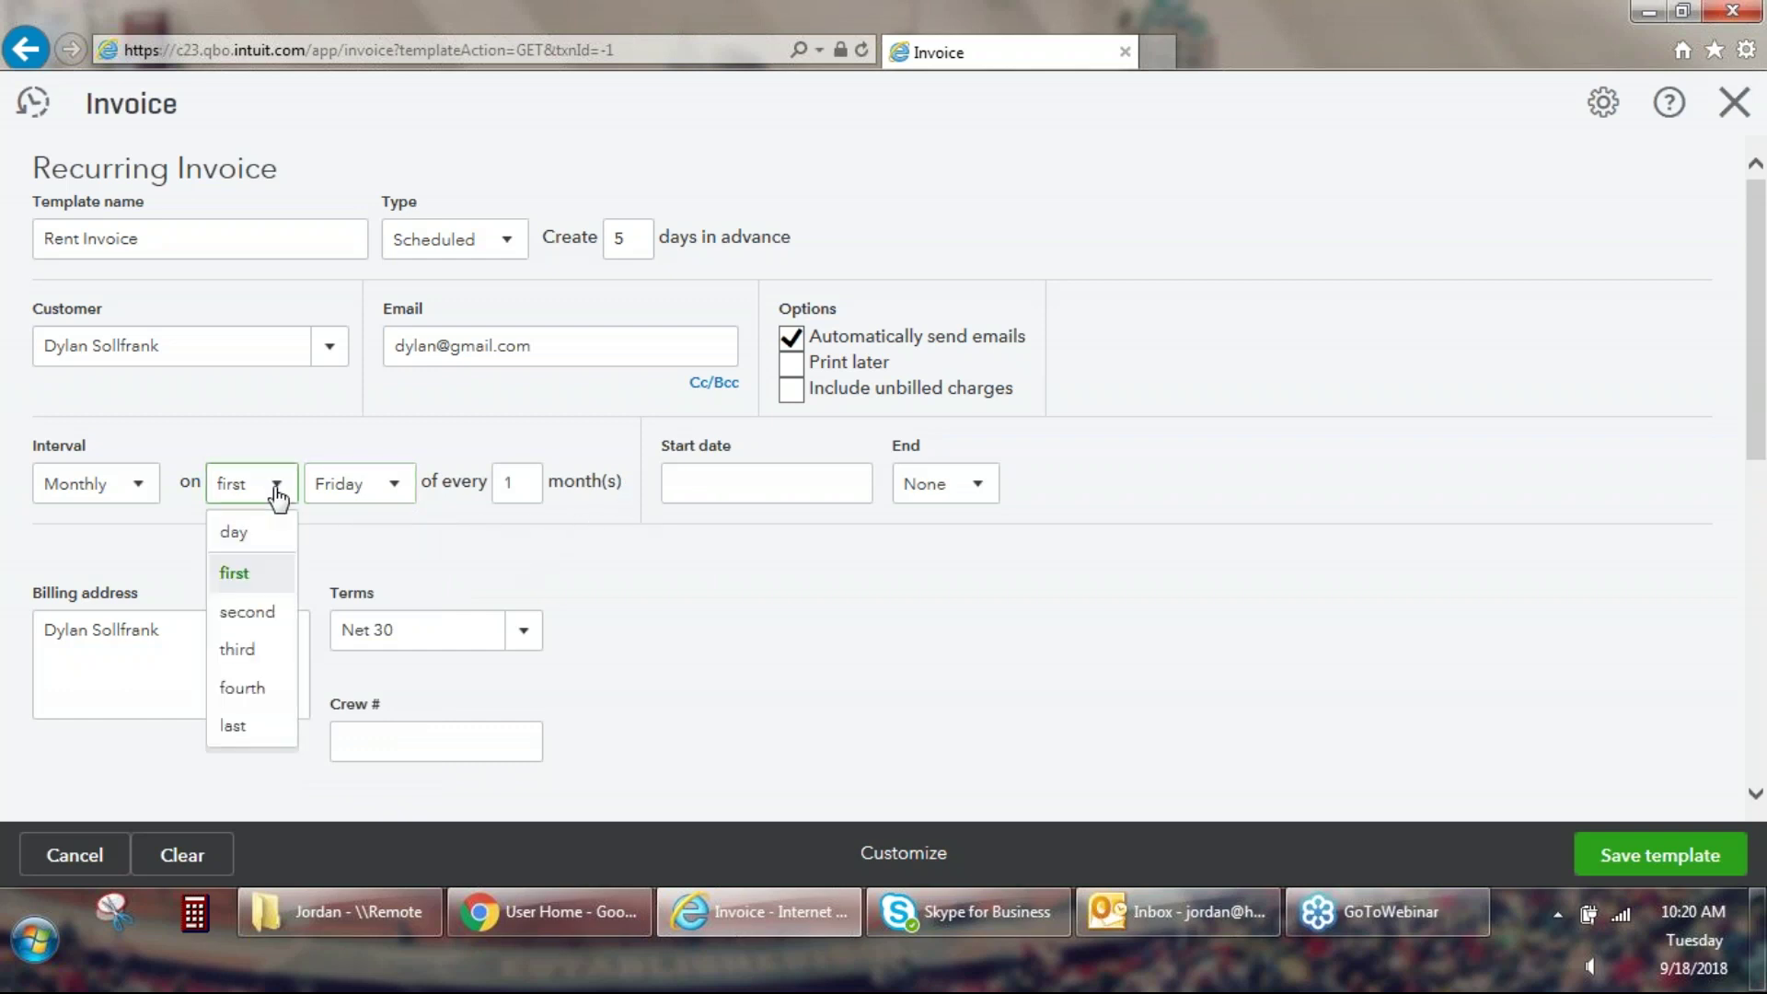
click(272, 536)
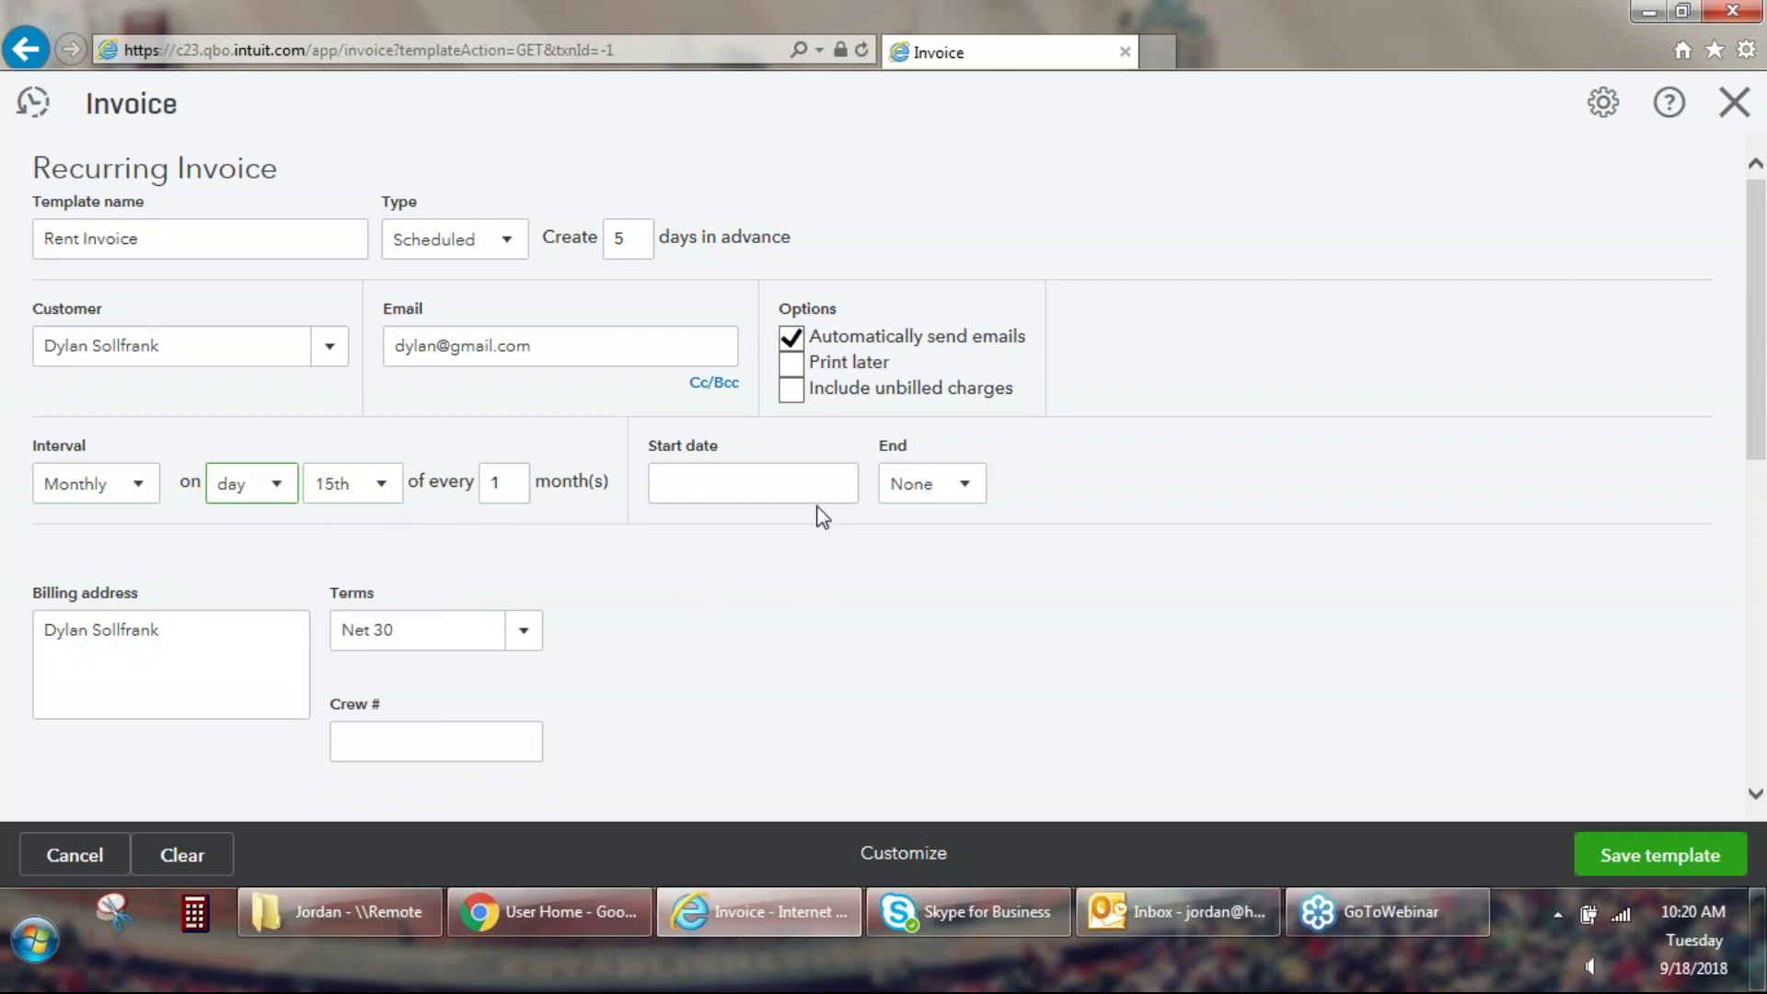
Pick October 15, 2018 as the start date and change Terms to Due on receipt.
click(838, 486)
click(886, 549)
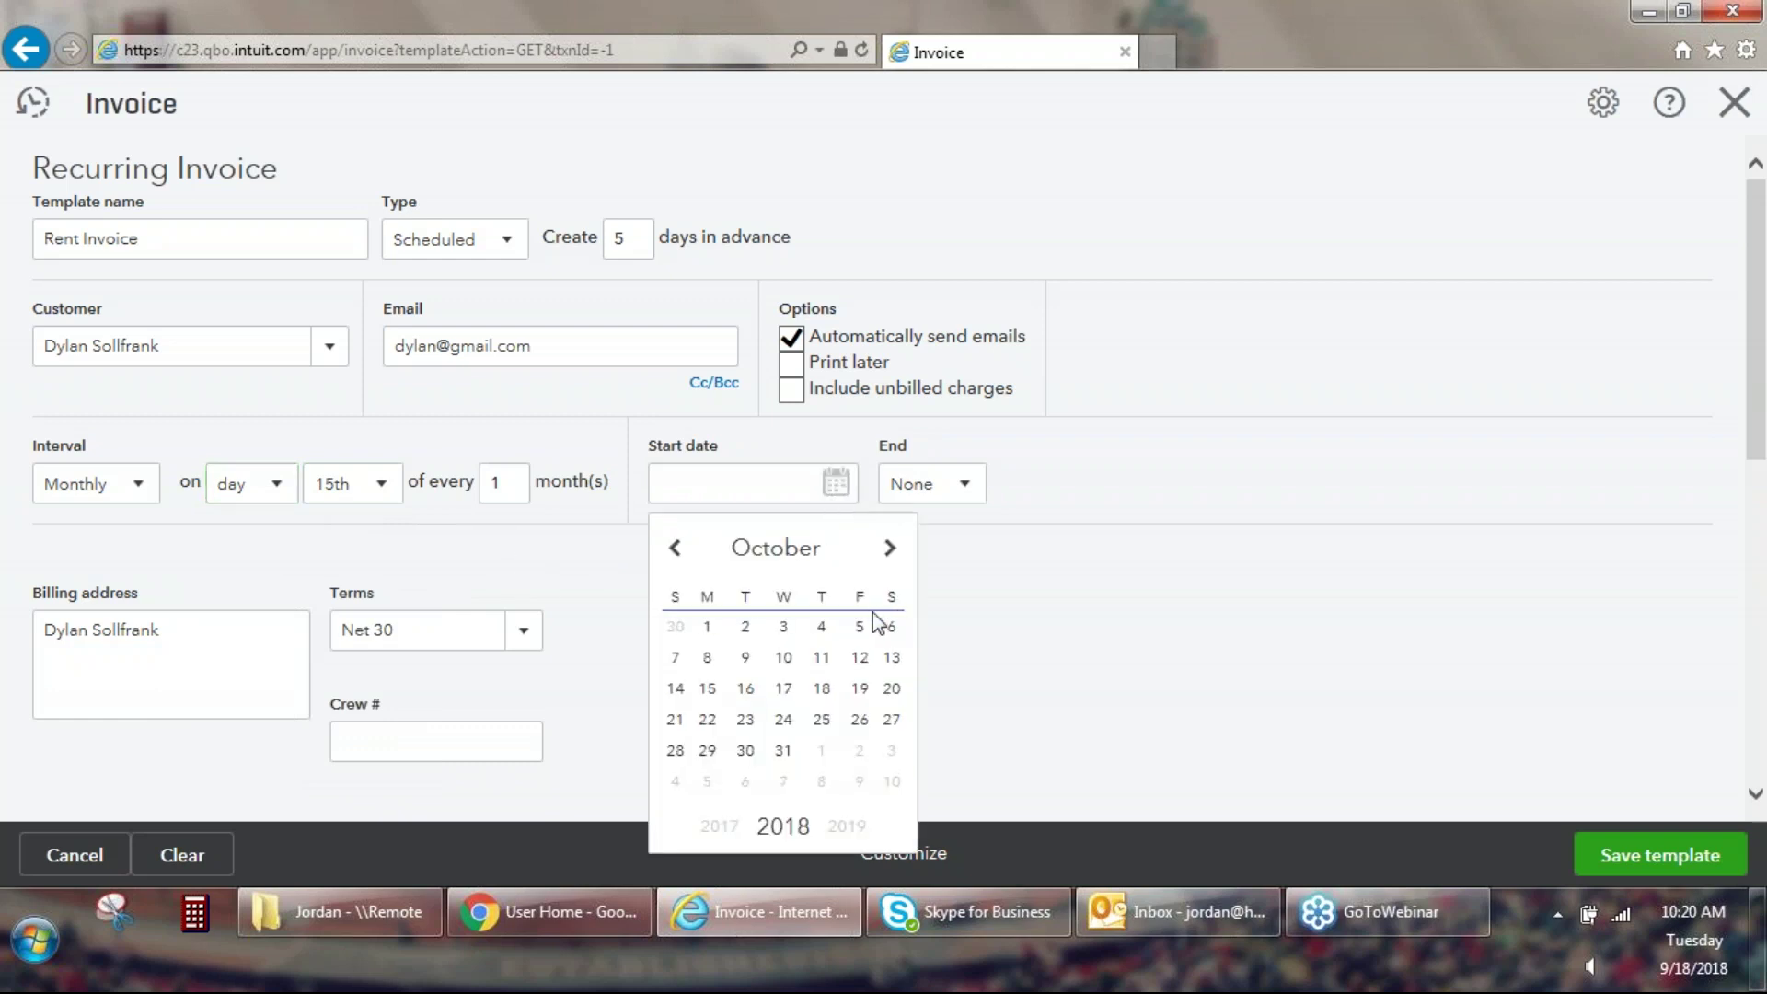
click(708, 692)
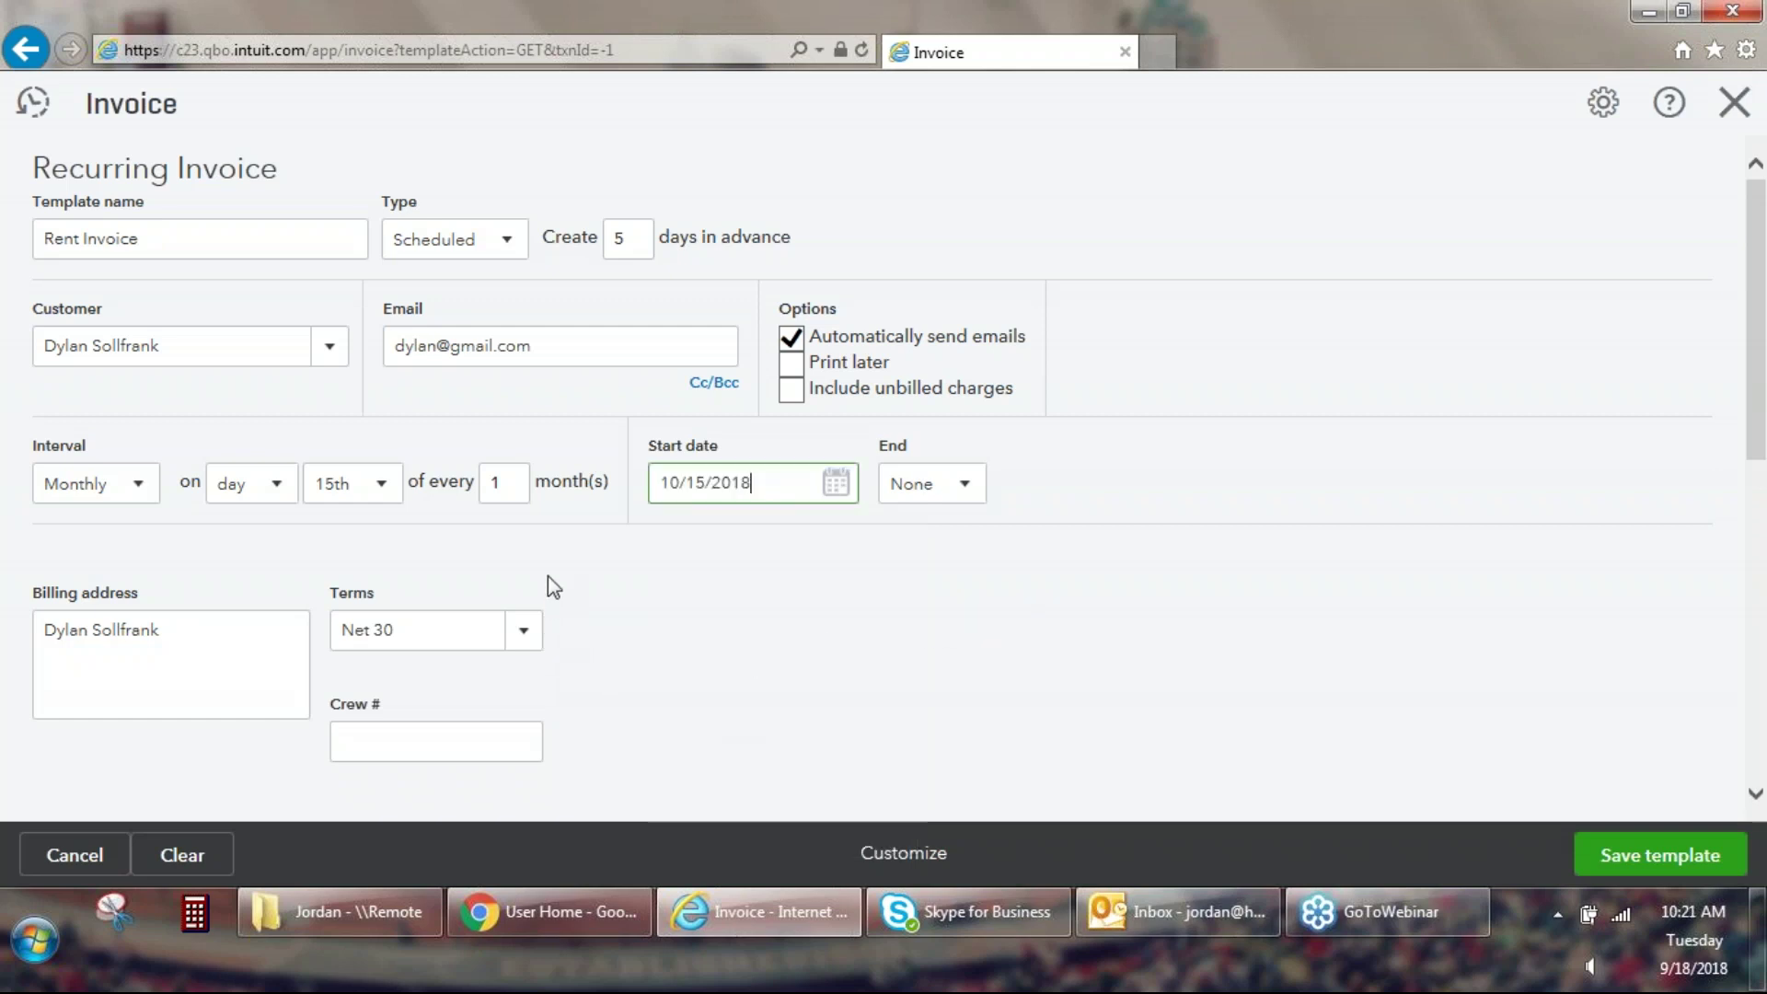
click(526, 635)
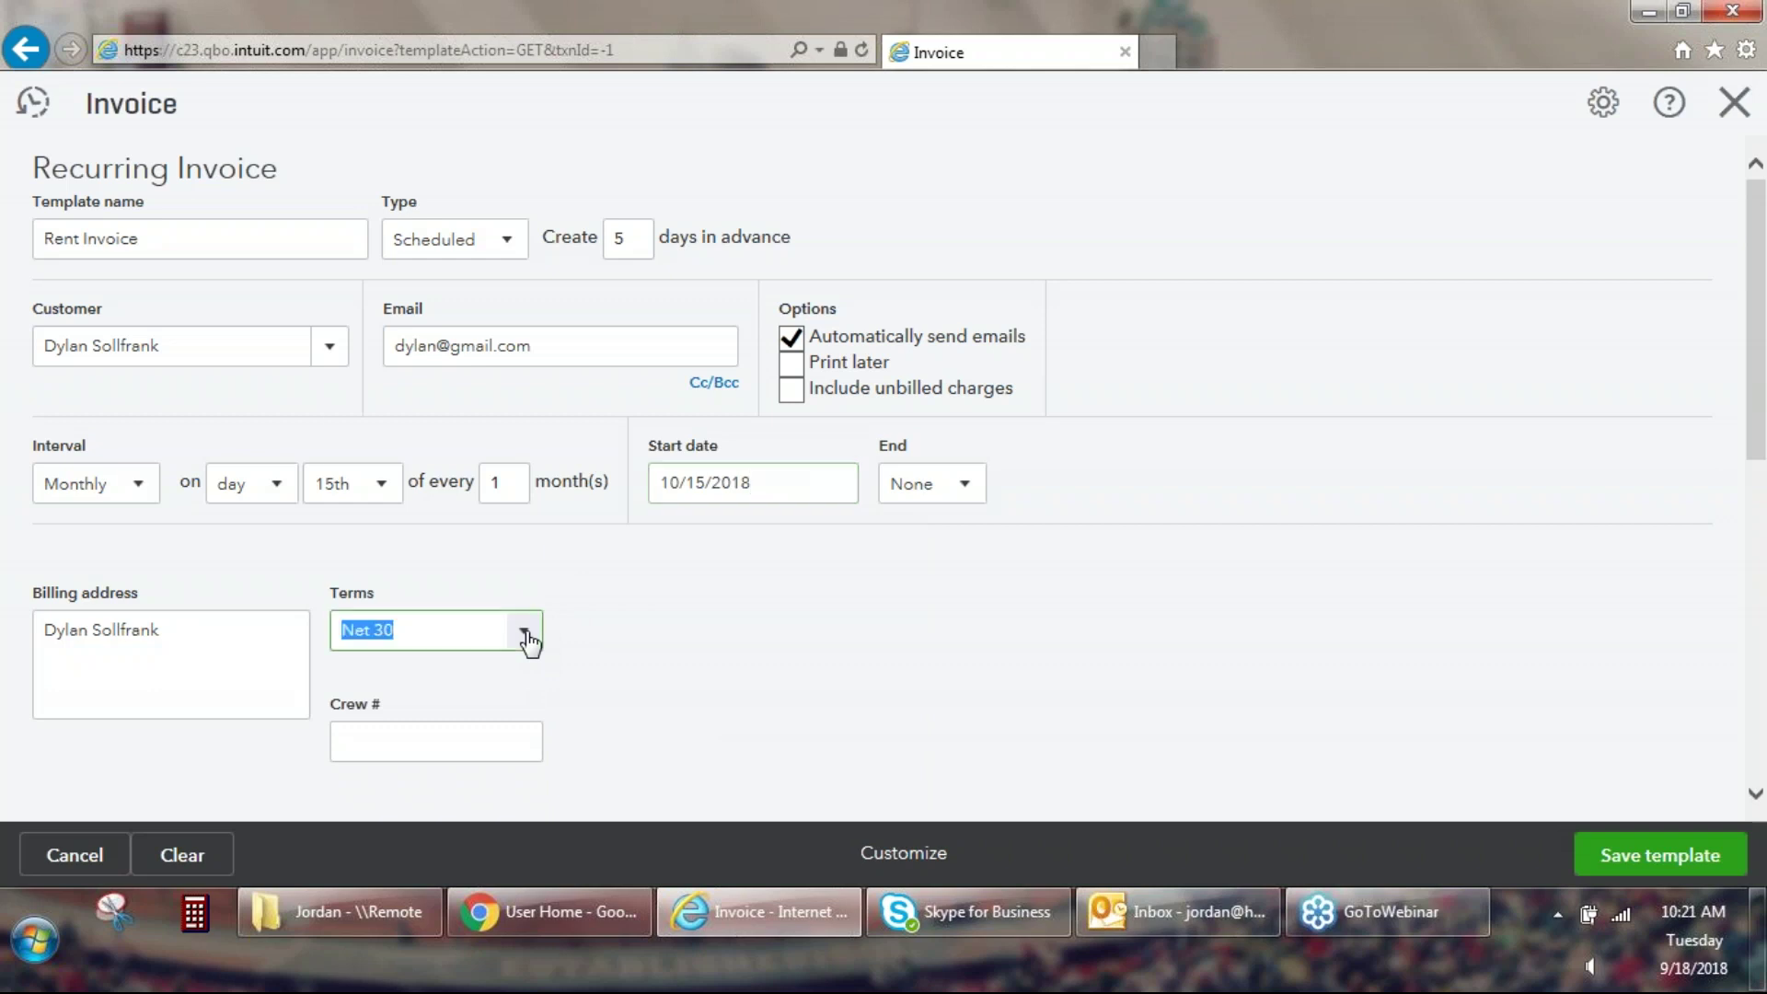
click(401, 405)
scroll(777, 554, down, 5)
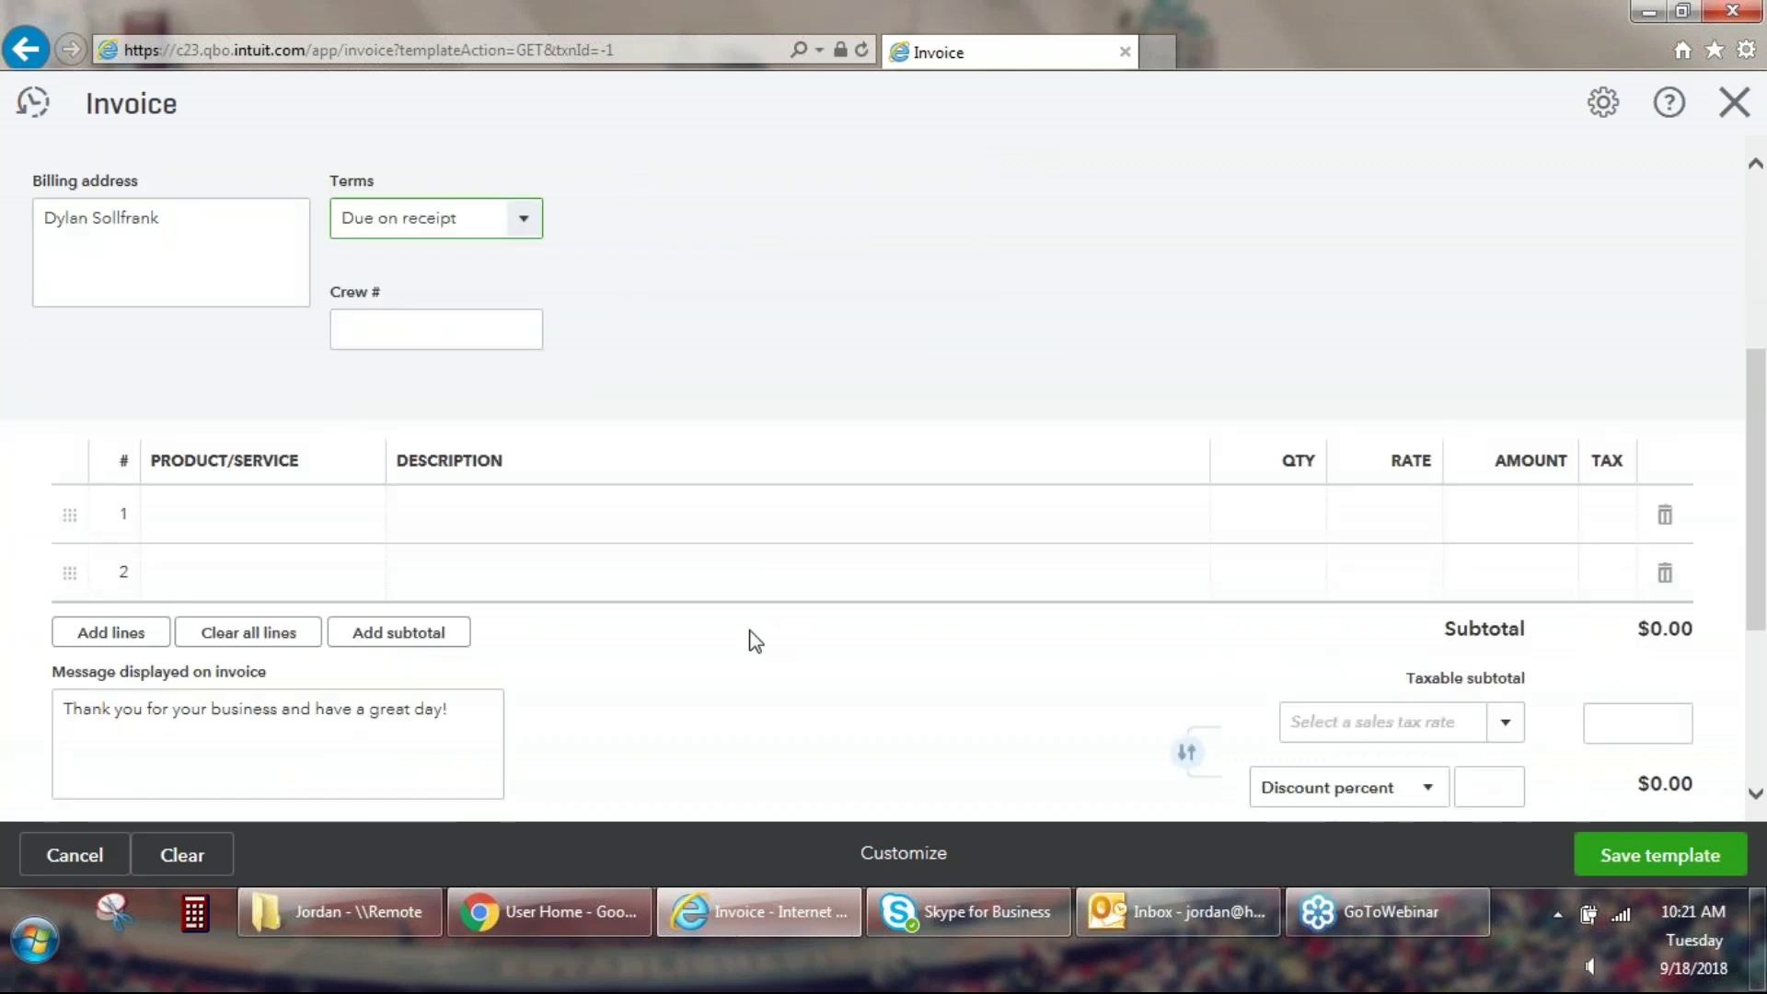
Add 'Monthly Rent' from invoice line 1 as a new Service-type product.
scroll(754, 642, down, 1)
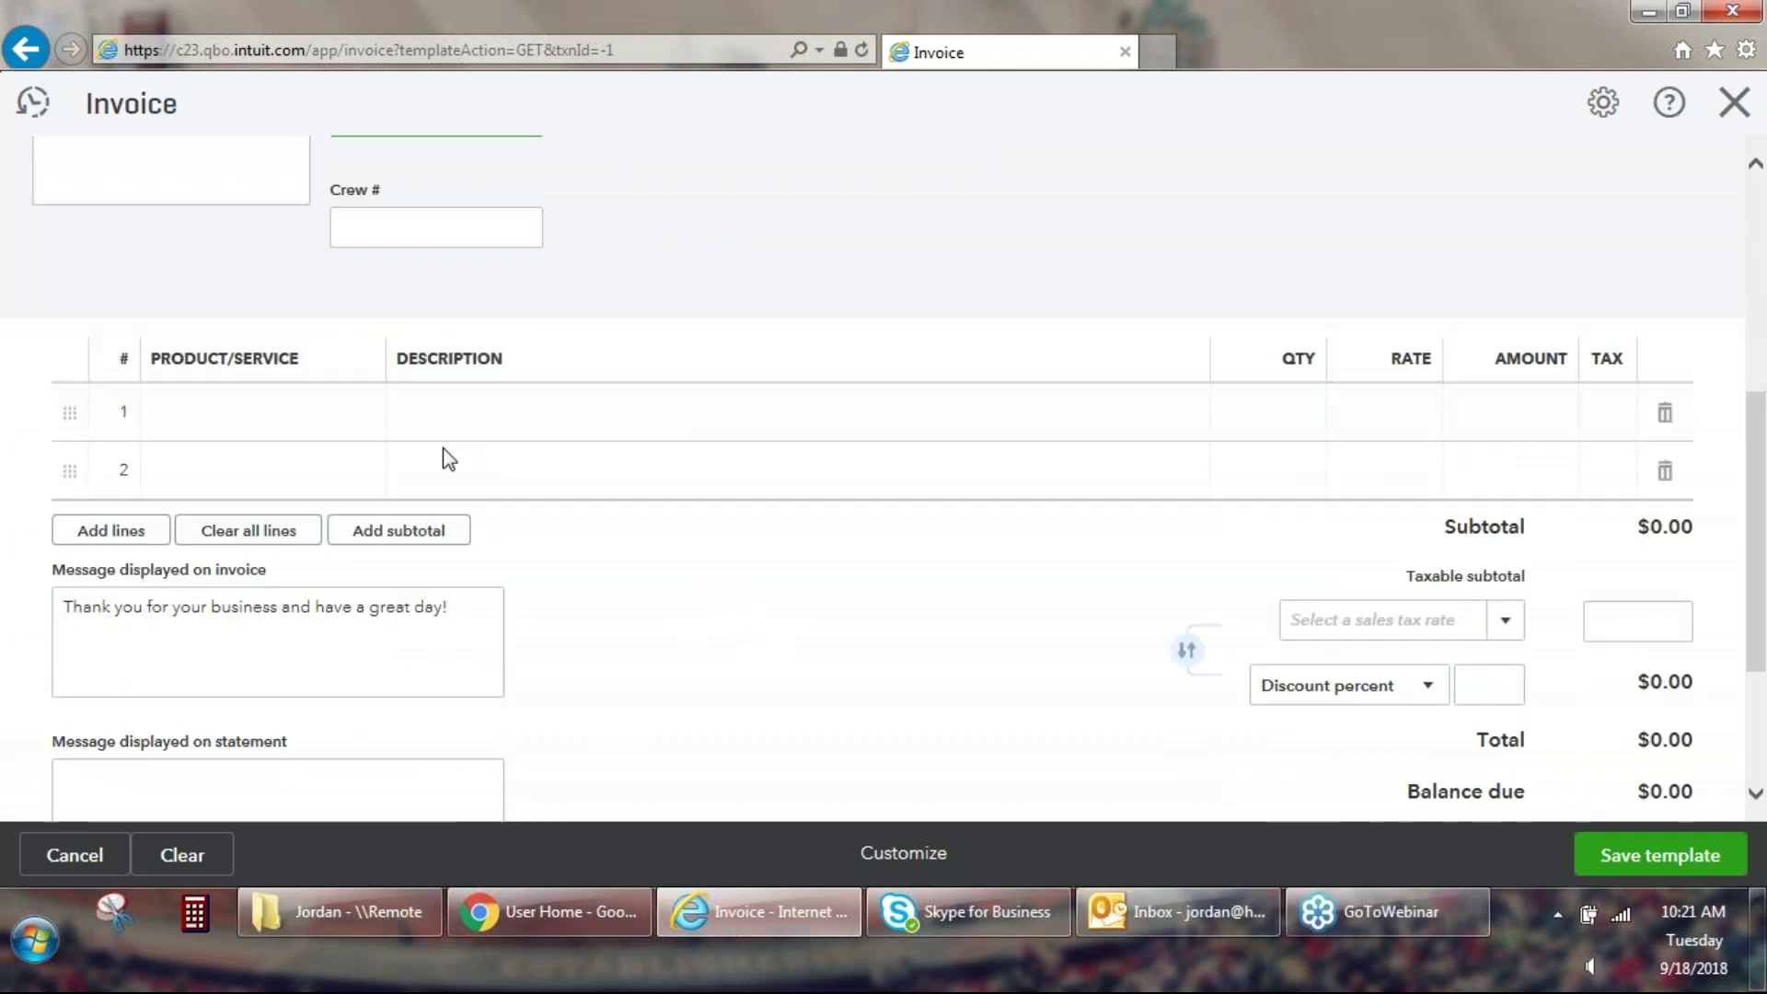
click(317, 416)
text(Mo)
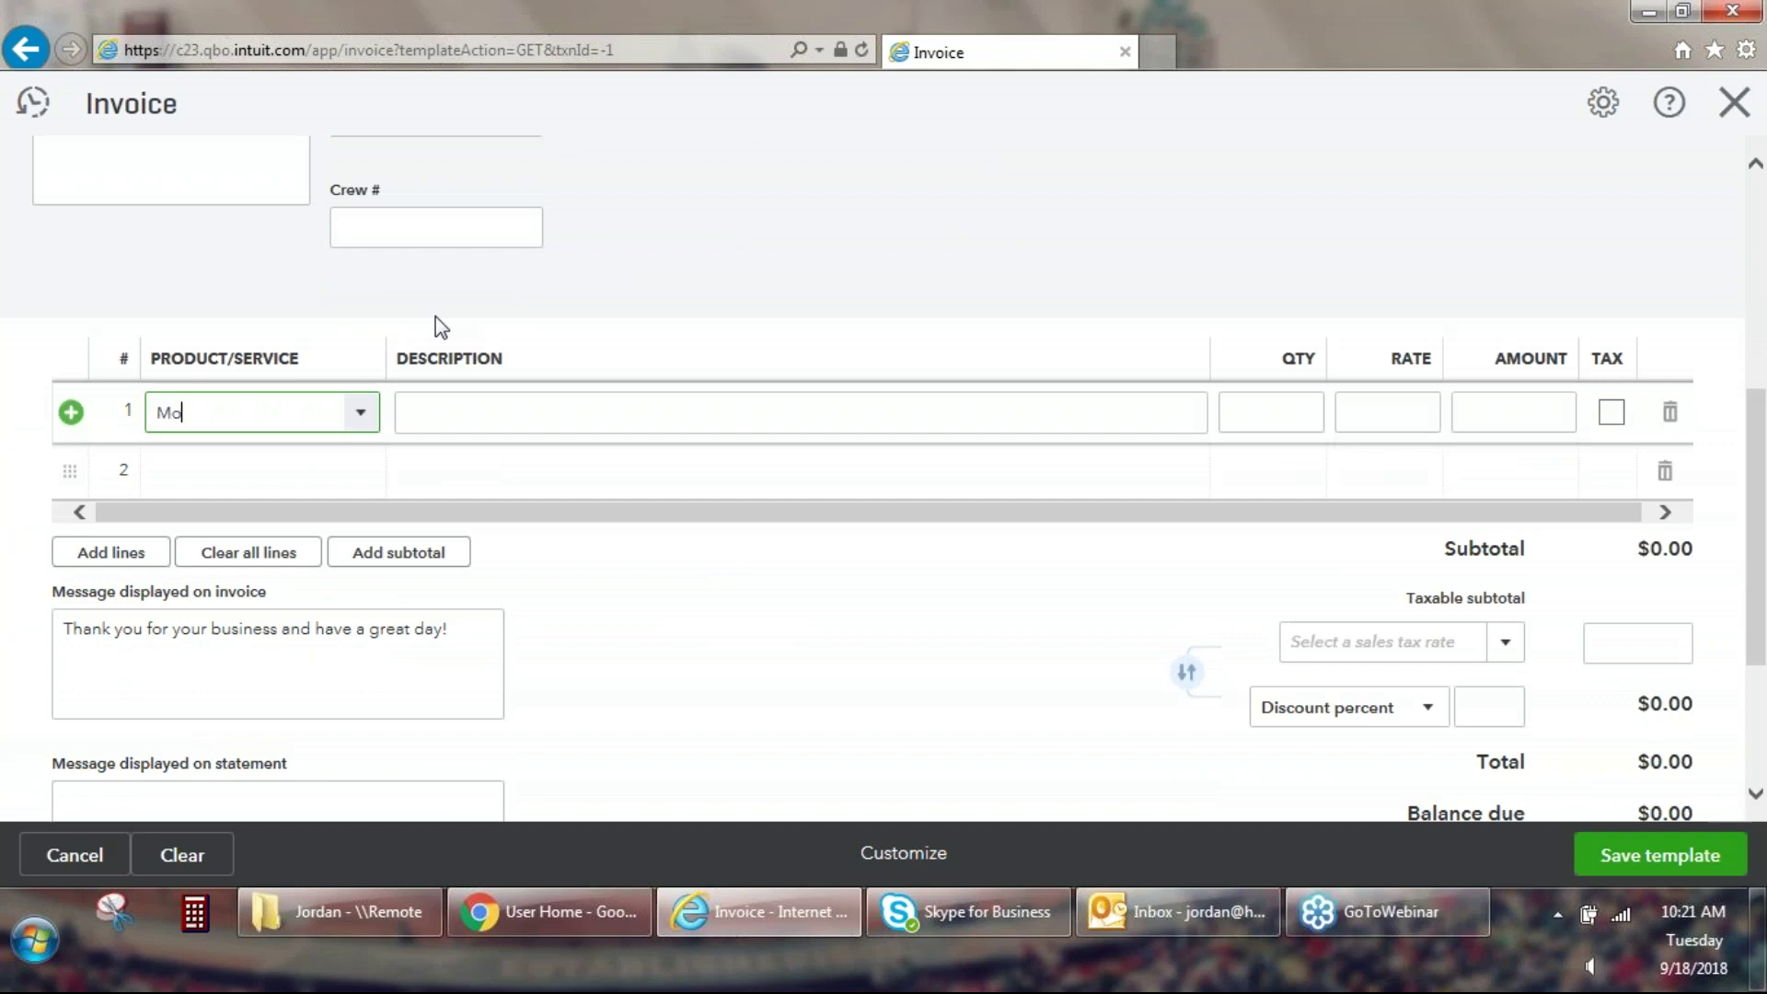
text(nthly Rent)
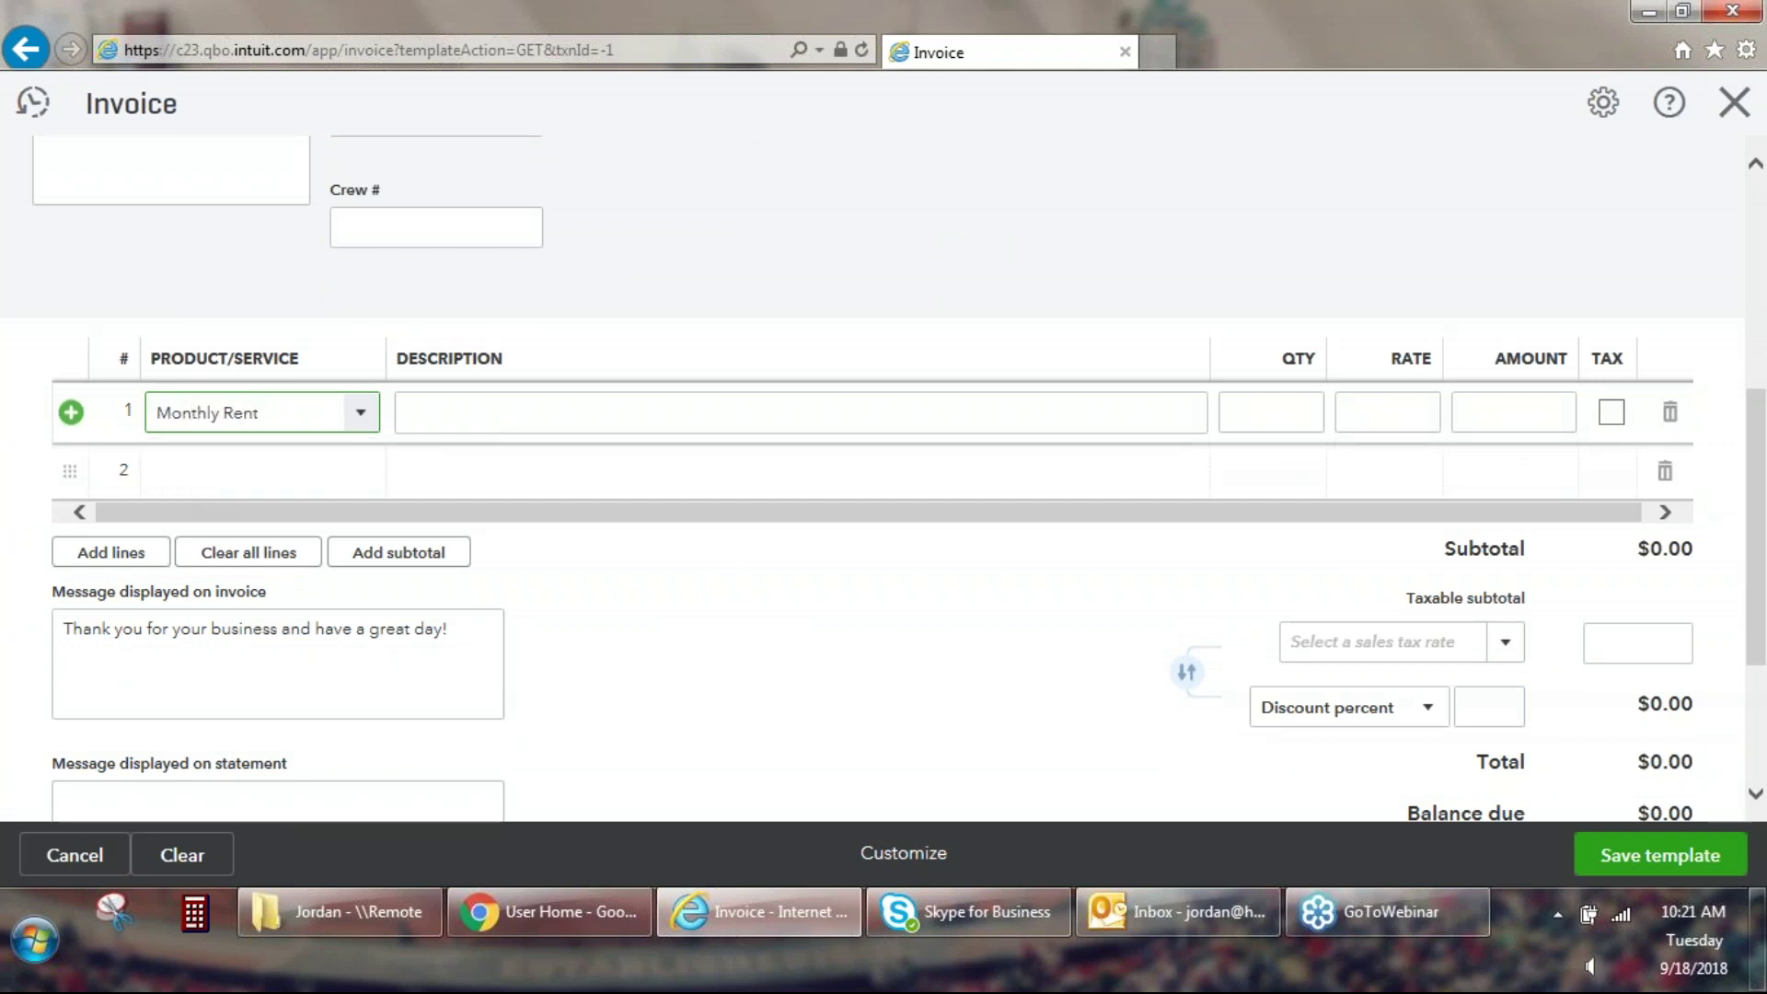
click(1038, 516)
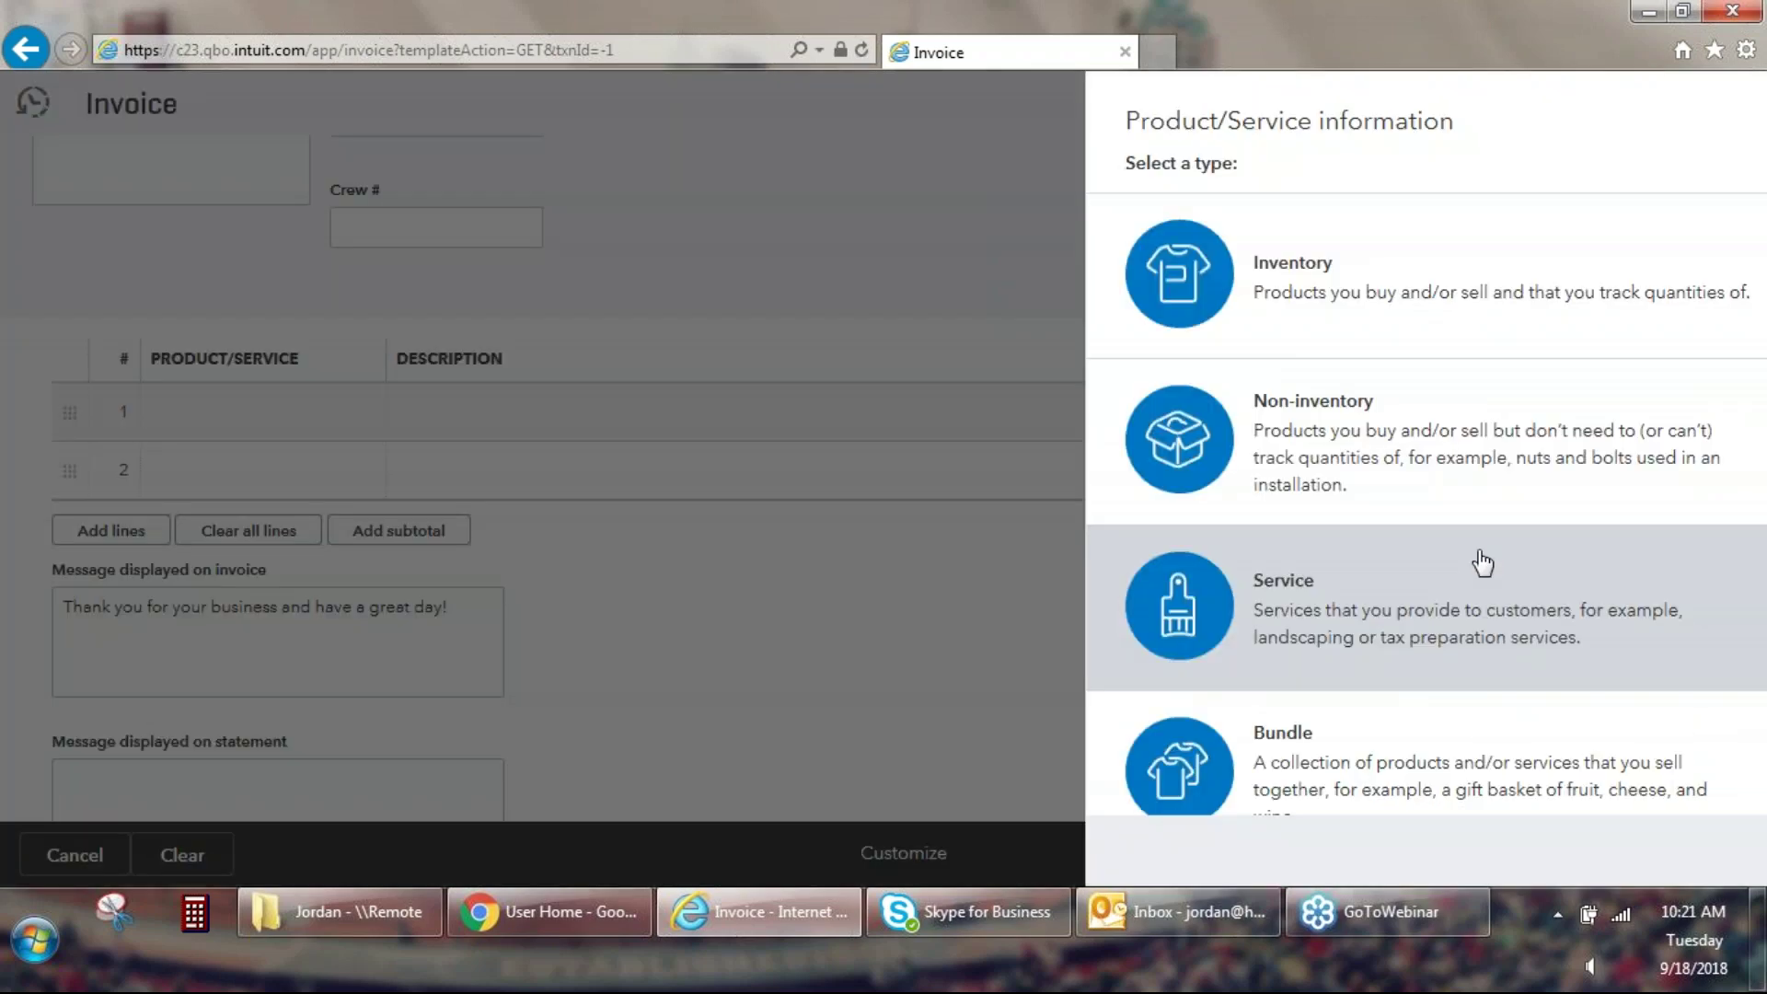
click(1483, 562)
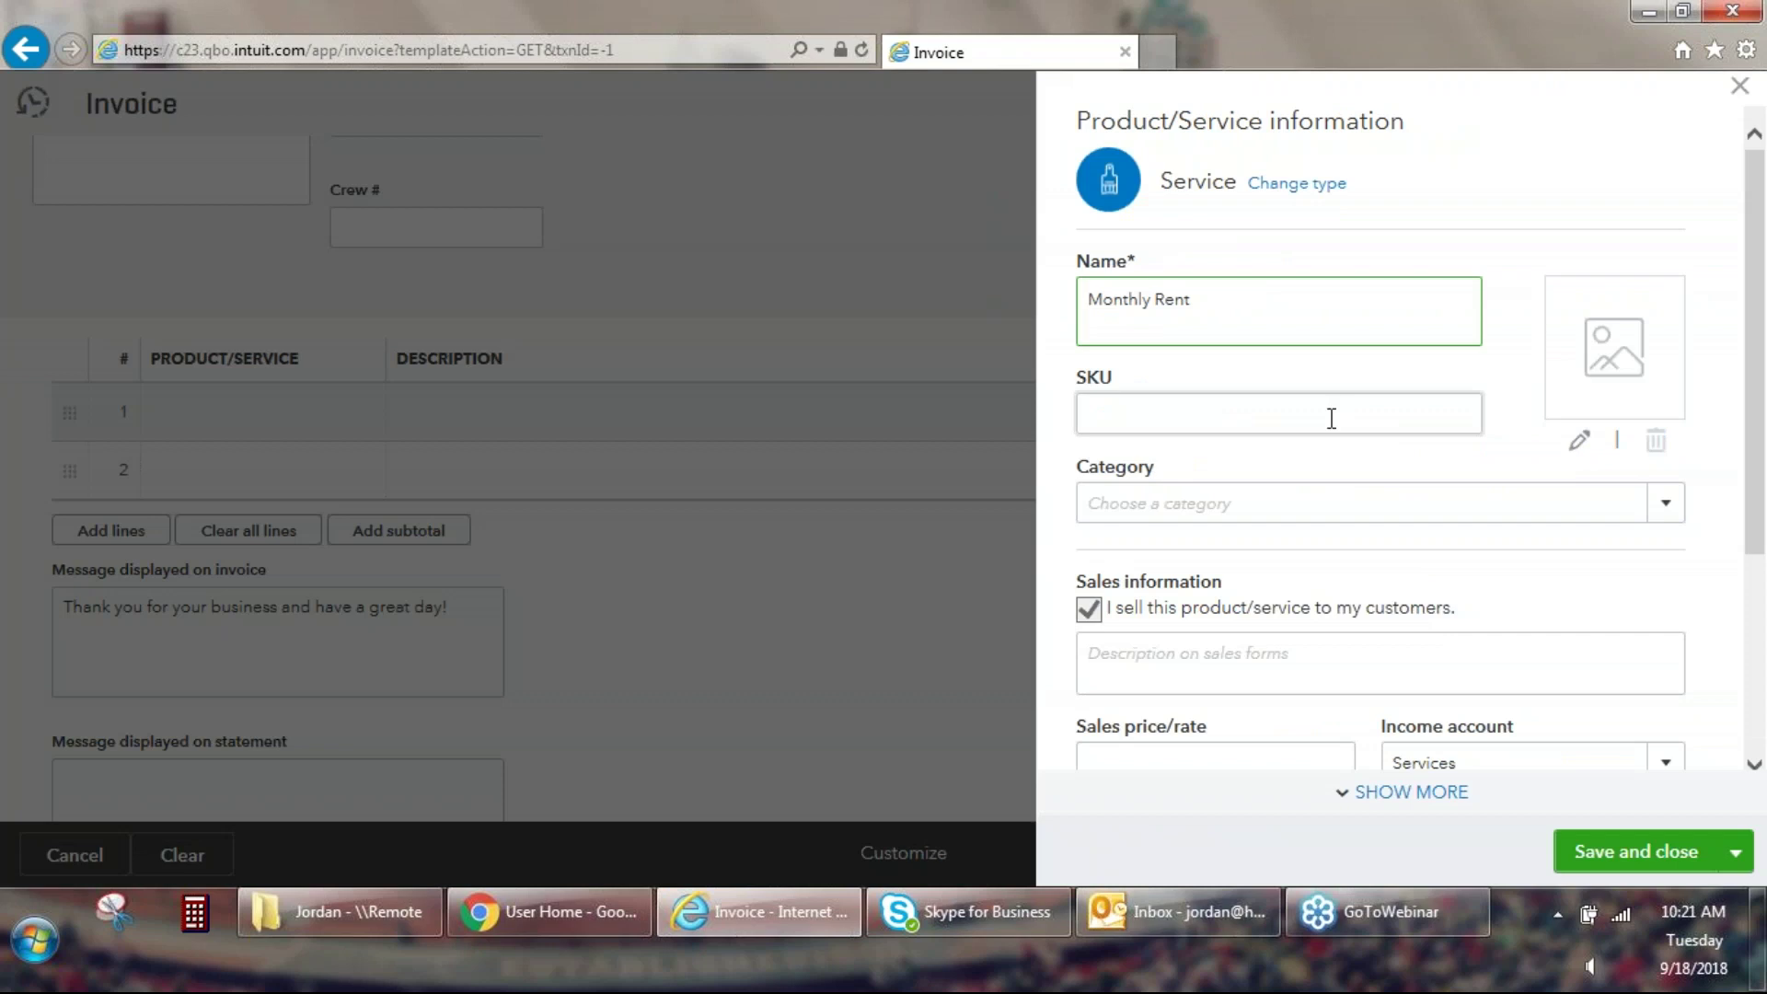
Set the Monthly Rent sales price/rate to 300.
scroll(1306, 423, down, 2)
scroll(1278, 563, down, 2)
click(1279, 563)
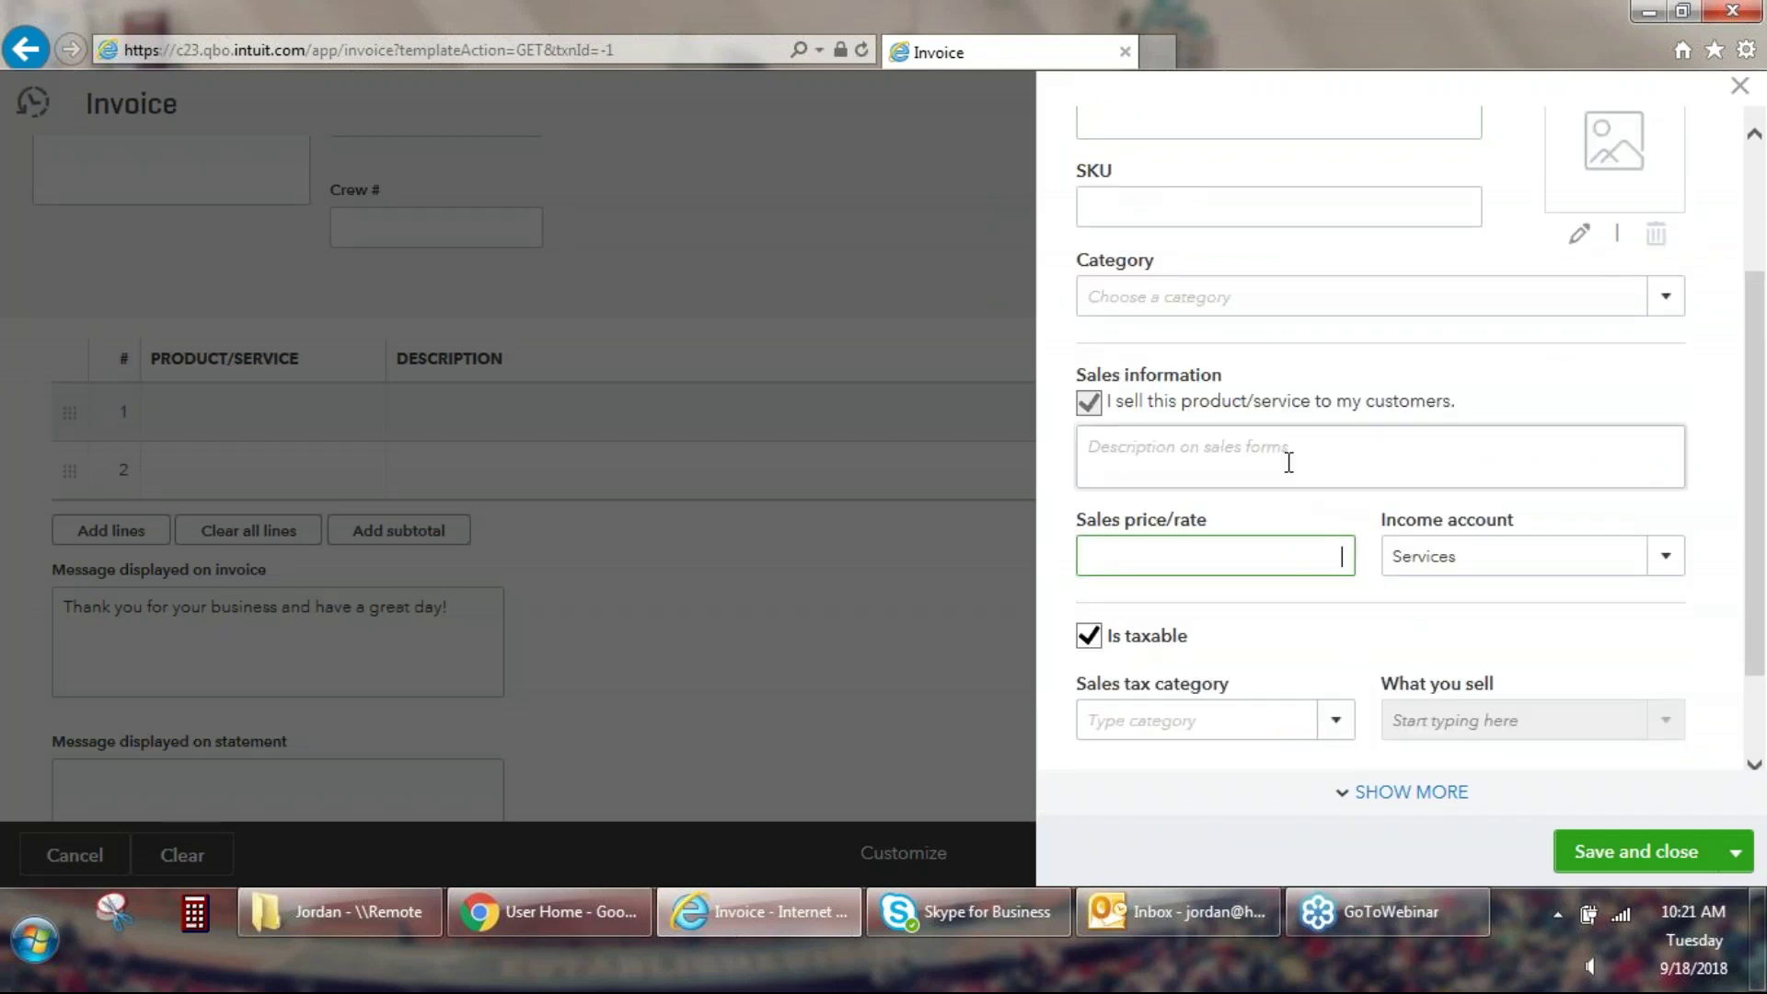
text(300)
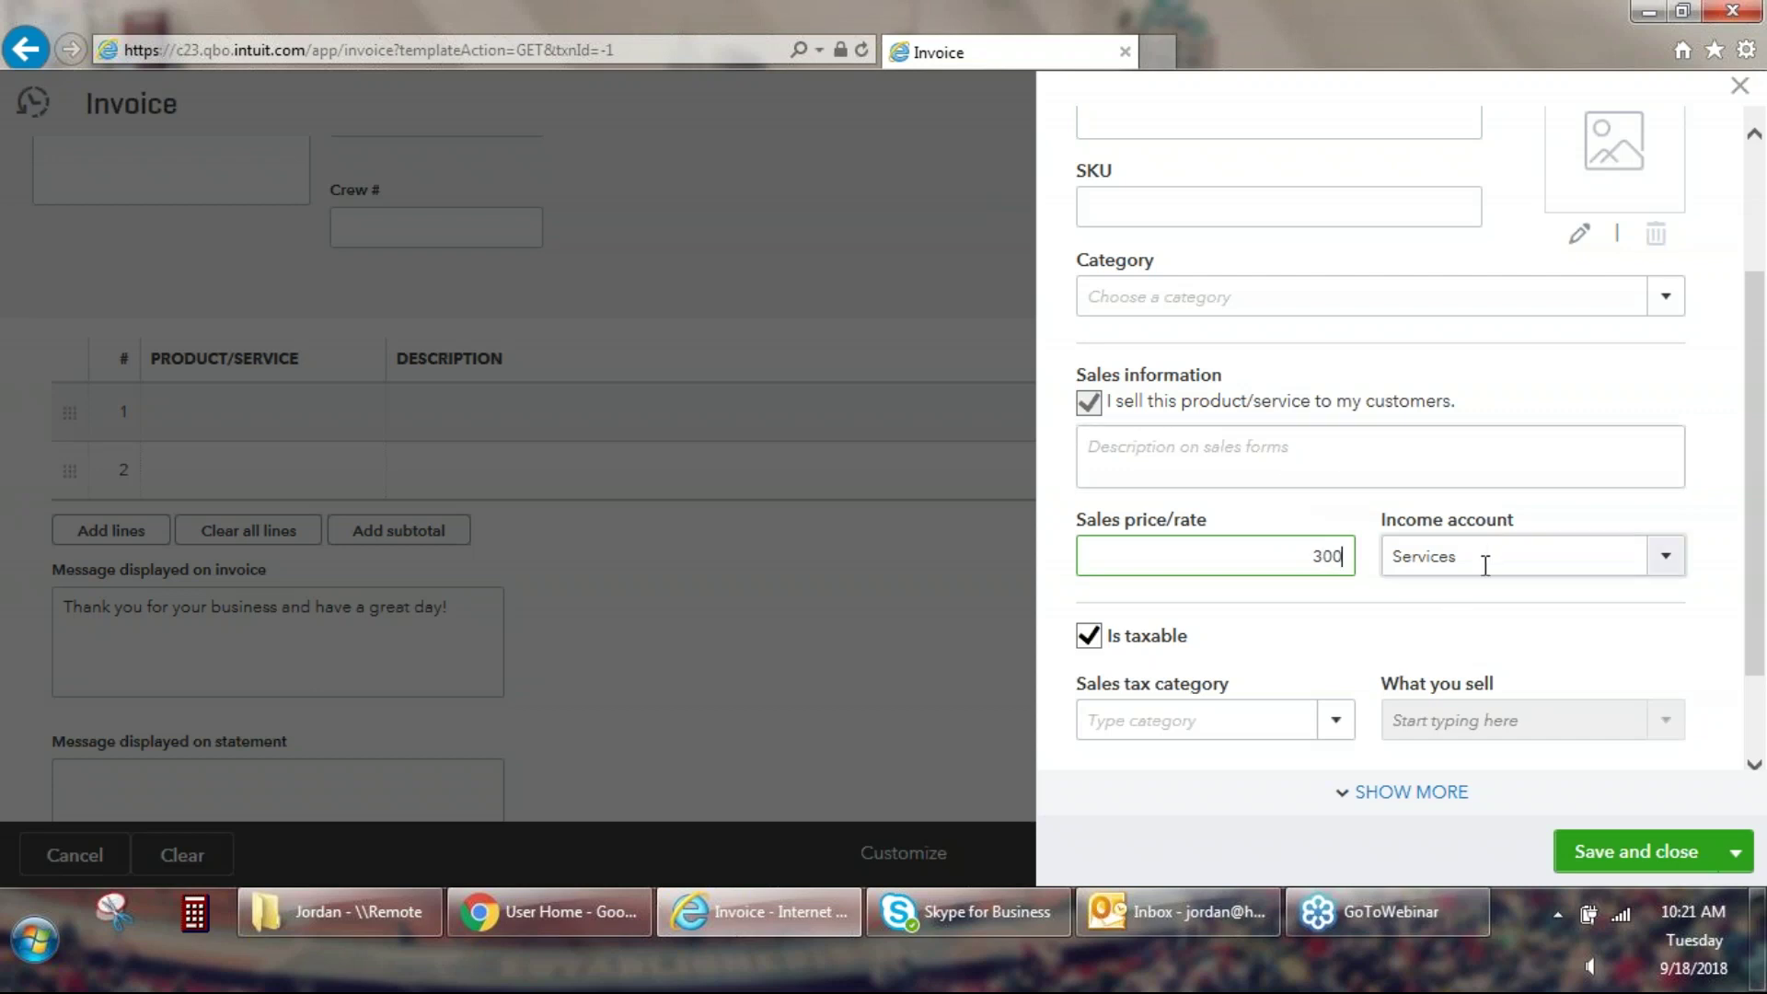
Post Monthly Rent to a new Rental Income account (Service/Fee Income) and save the service.
key(Tab)
text(Renkt)
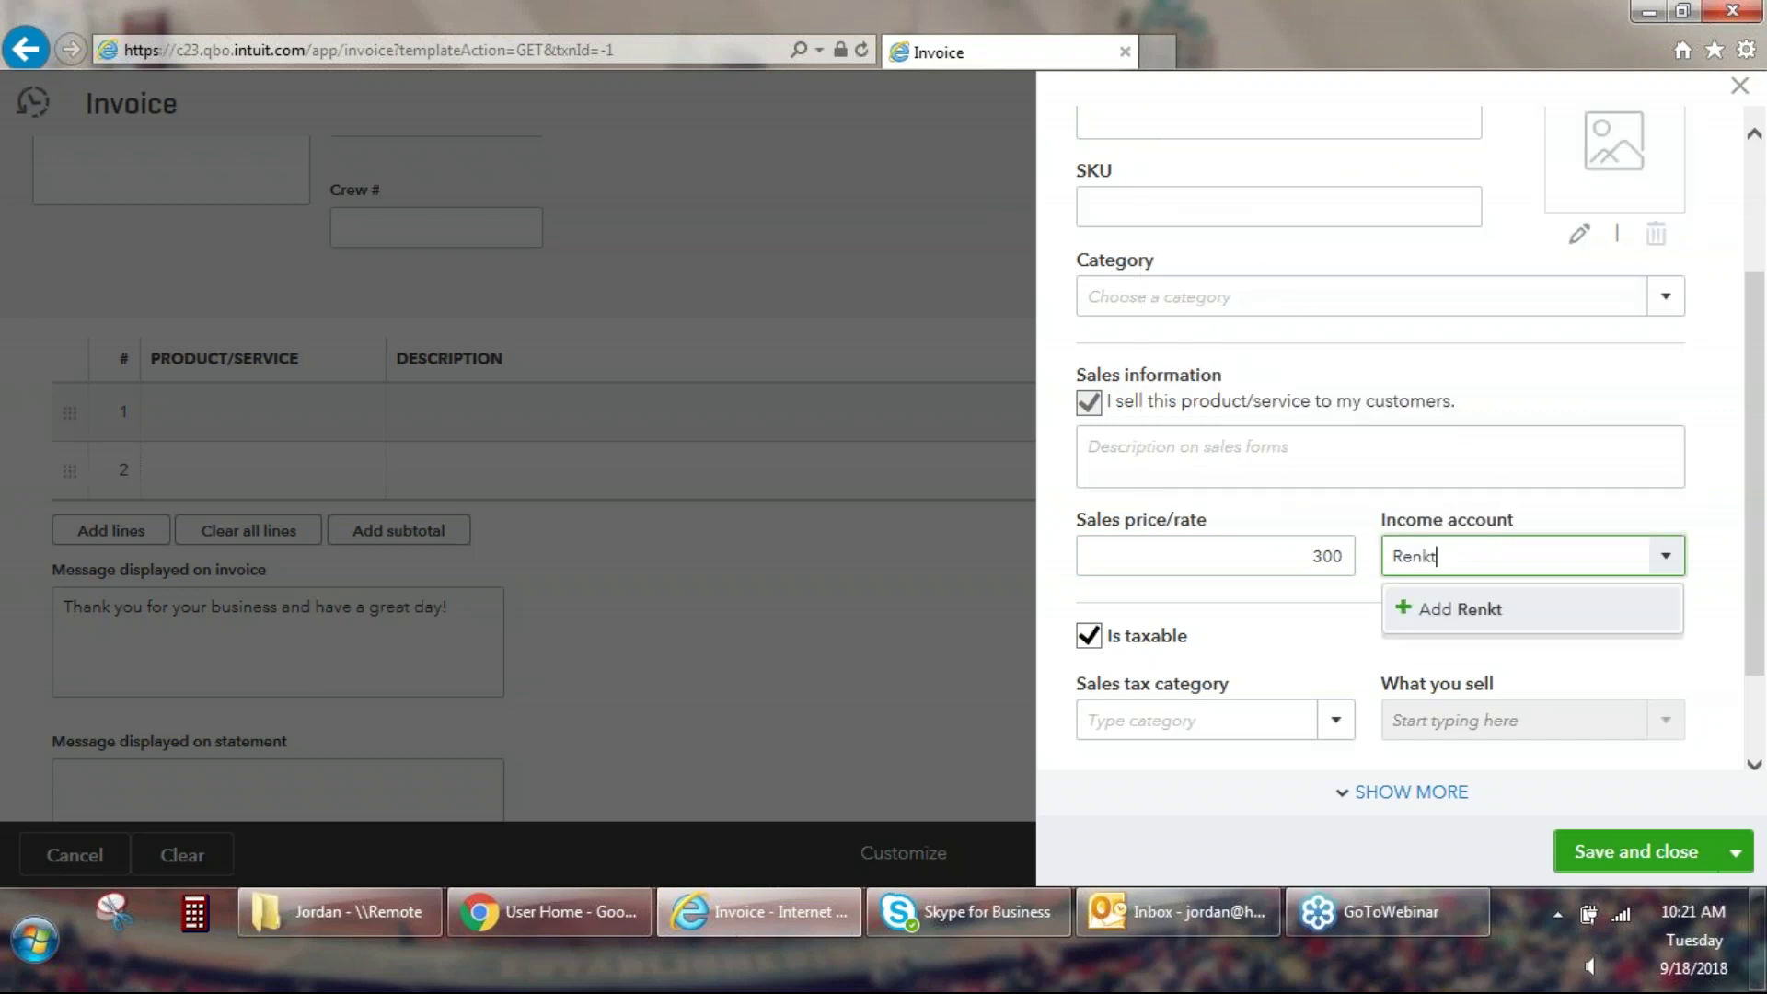
key(BackSpace)
key(BackSpace)
text(tal Income)
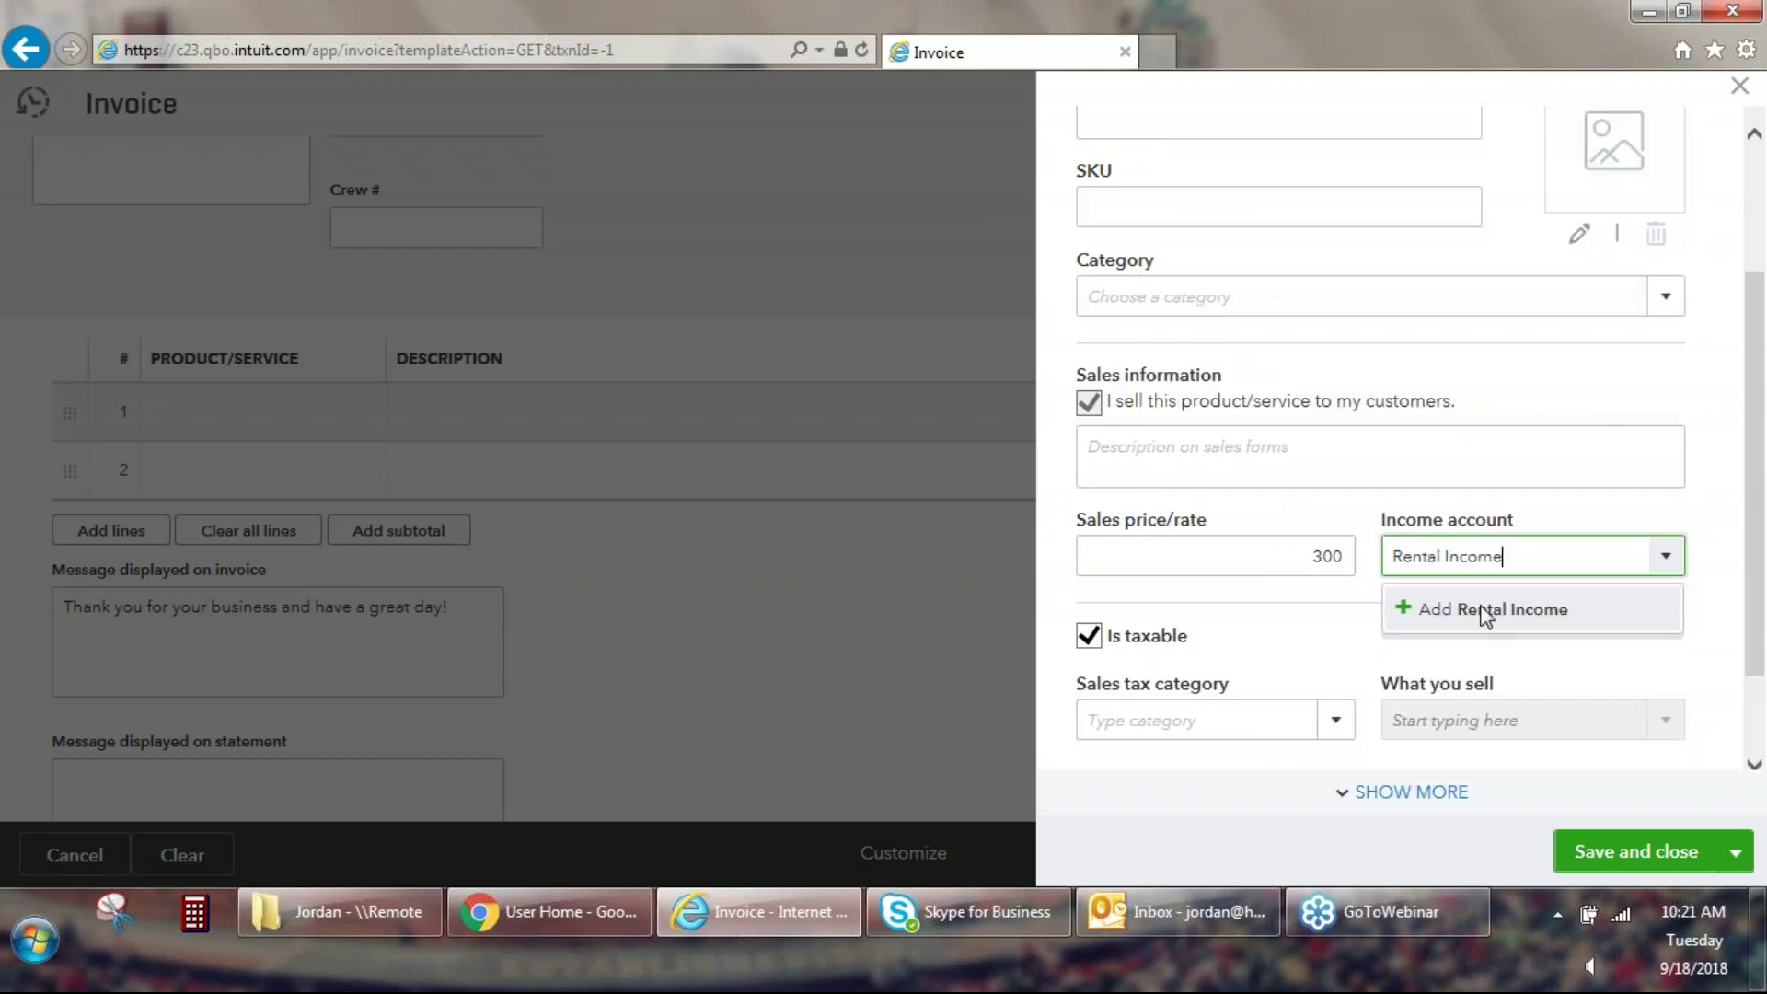
click(1488, 615)
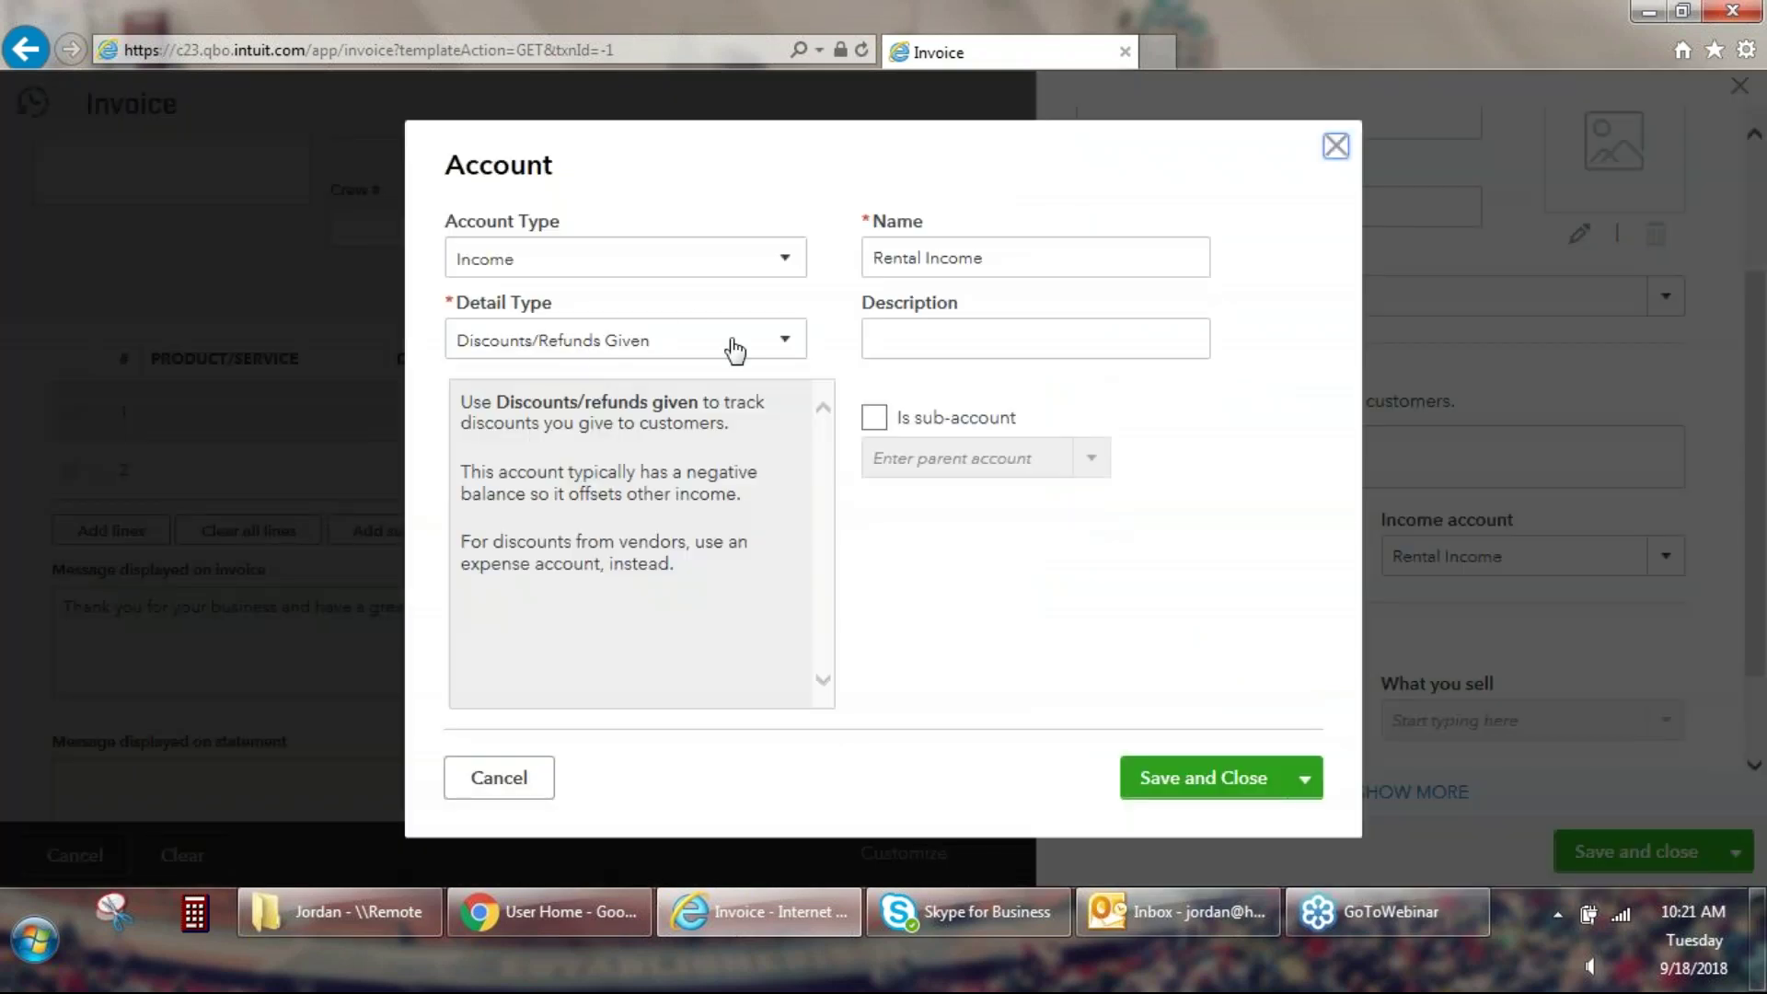
click(734, 347)
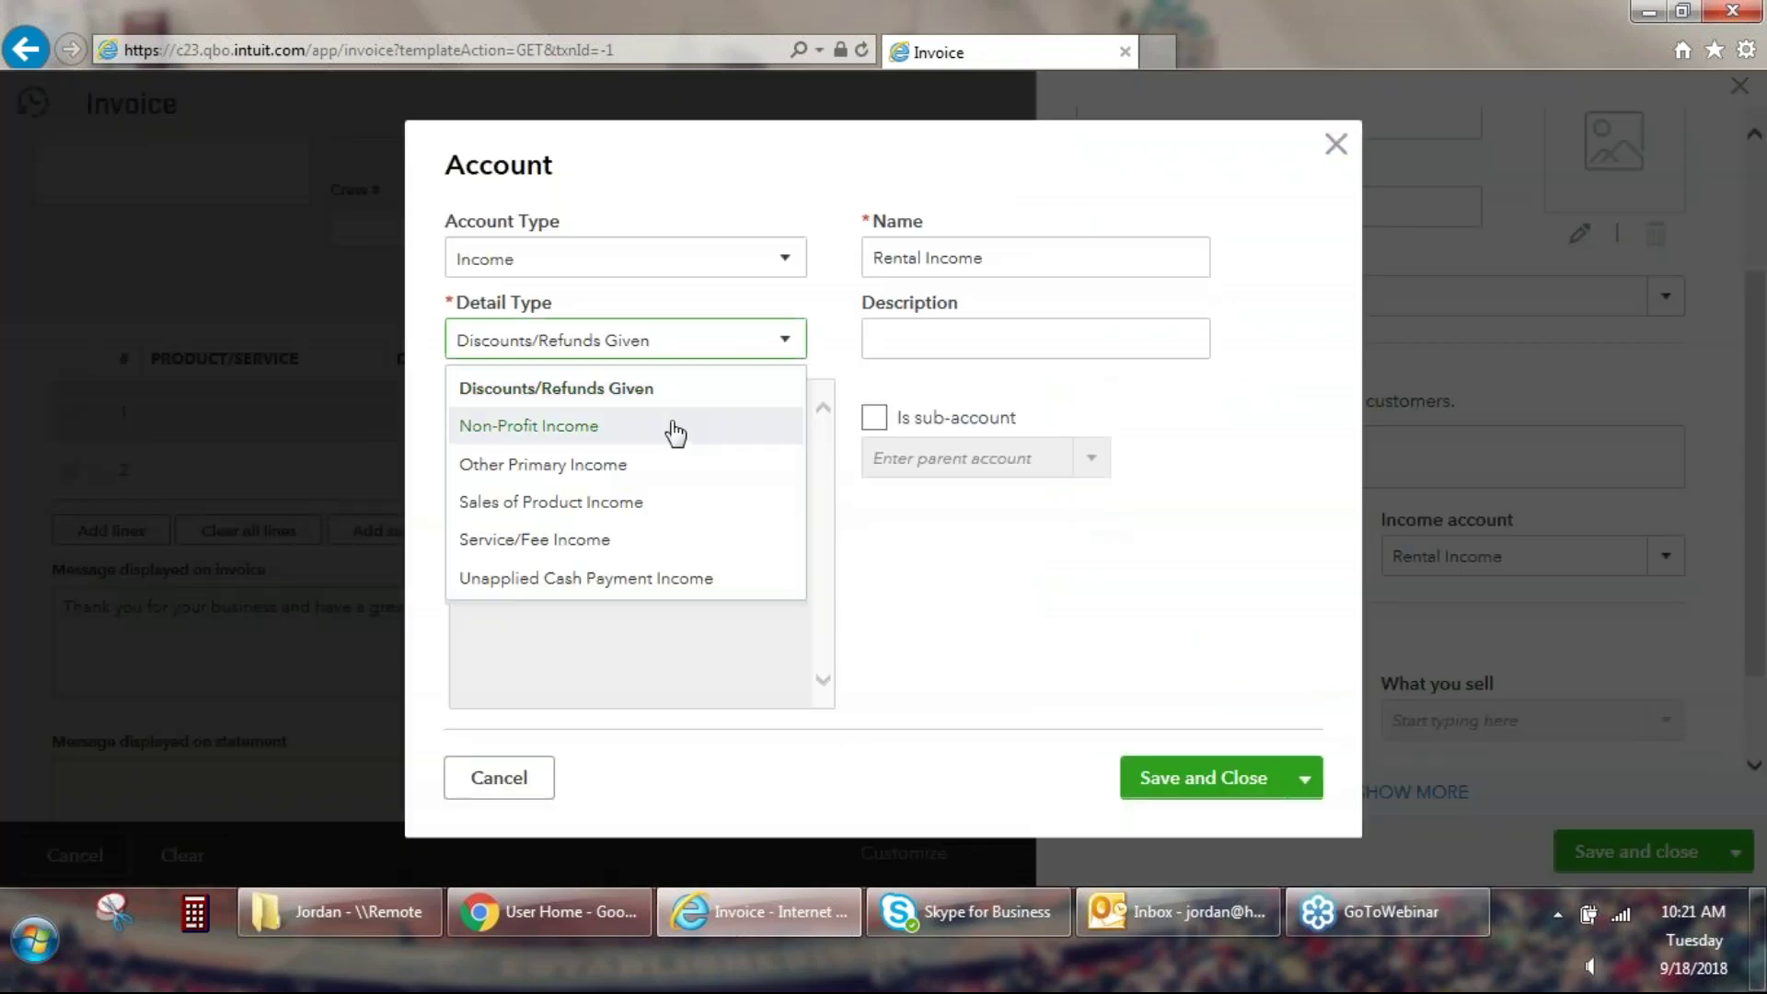
click(589, 539)
click(1195, 783)
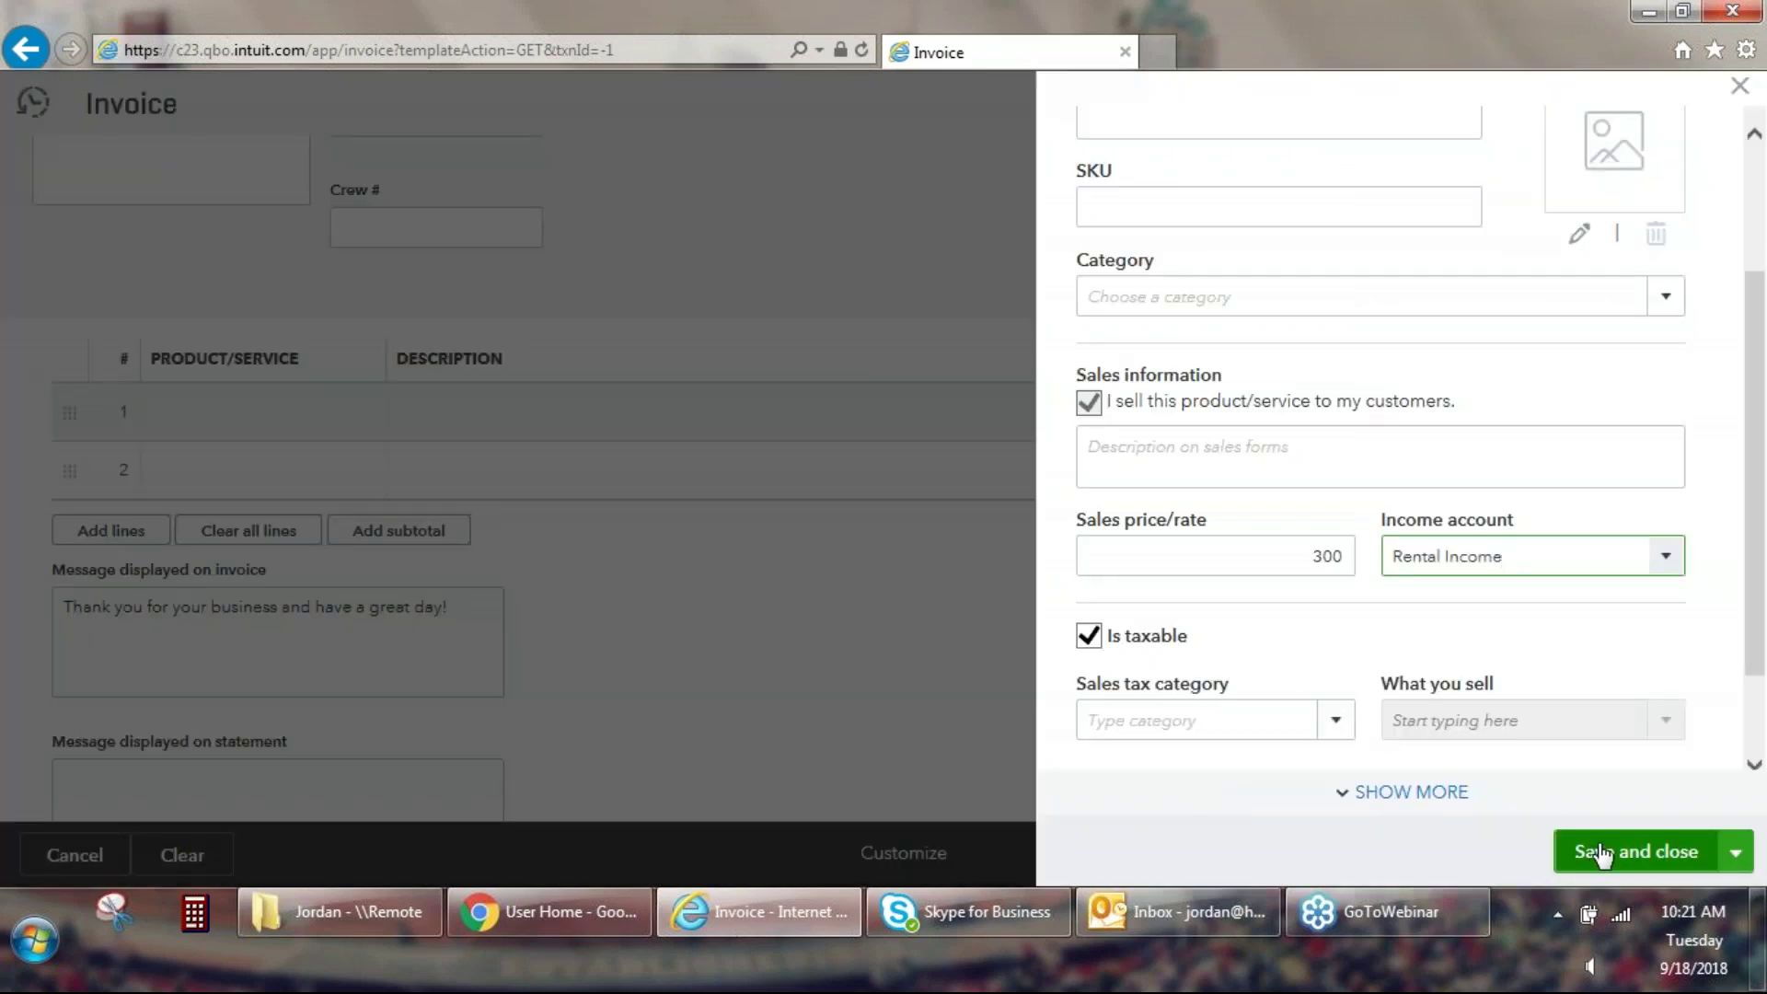
click(1608, 849)
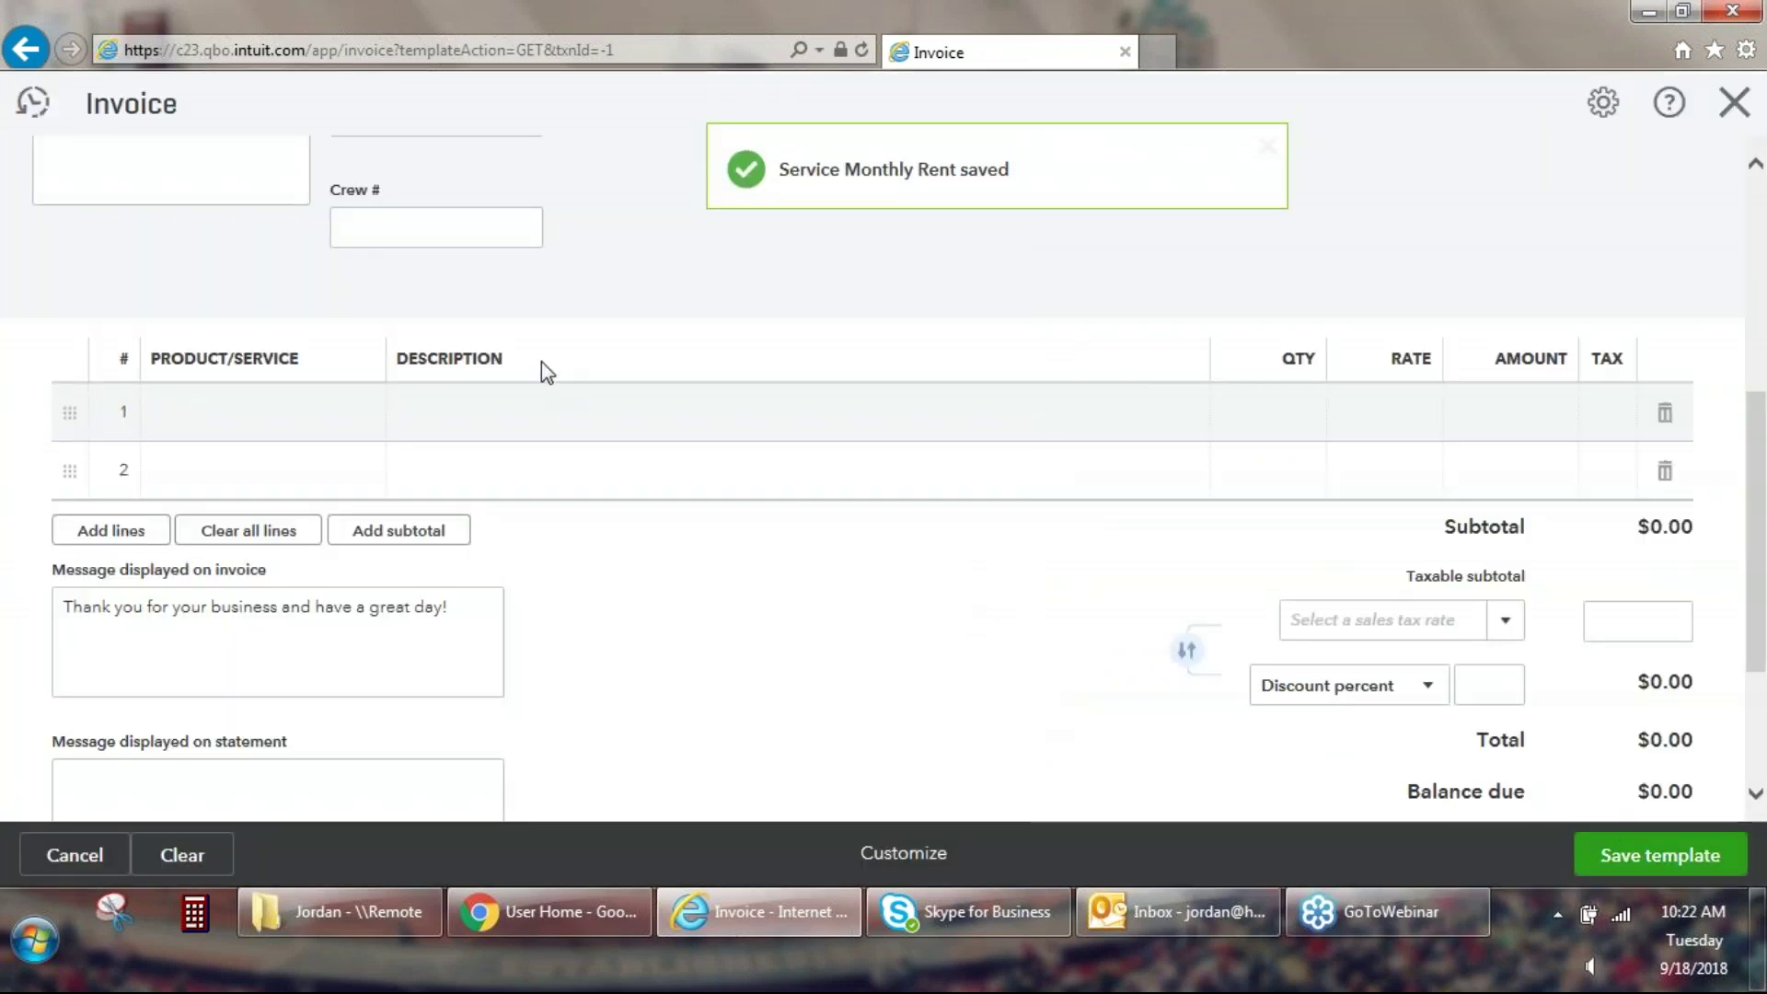
Bill Monthly Rent on line 1 at $300.00 and save the Rent Invoice template.
click(306, 428)
text(mont)
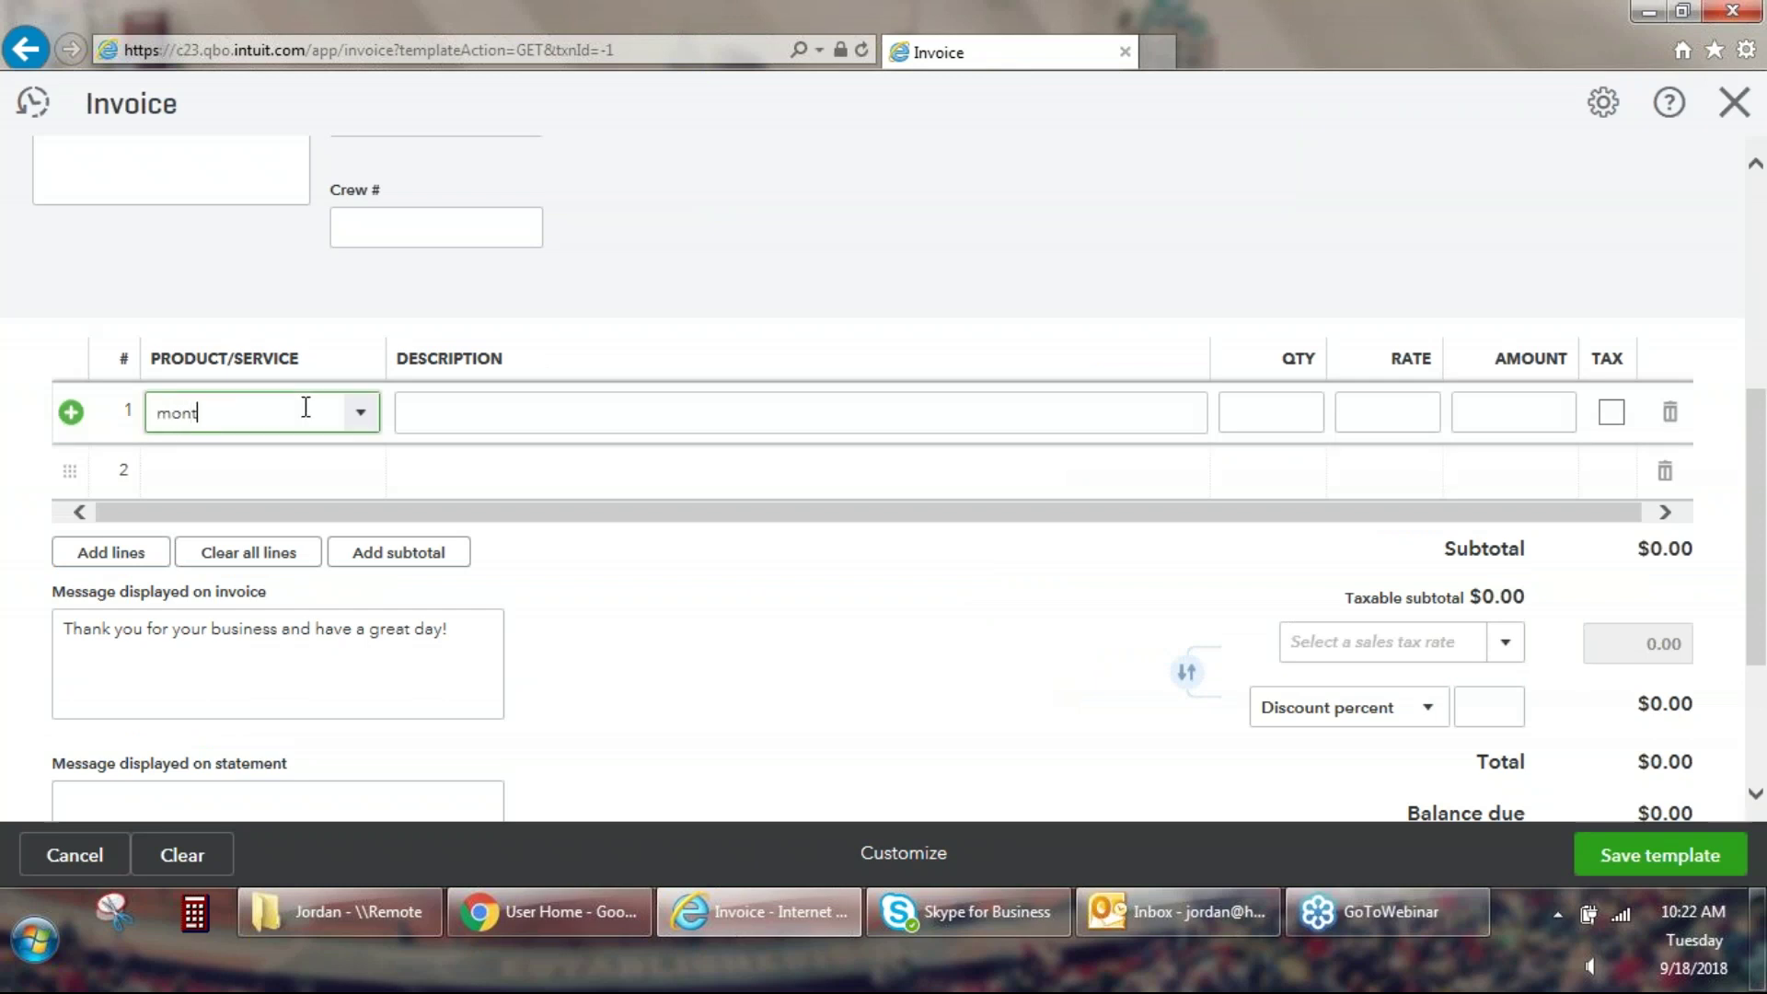
click(256, 511)
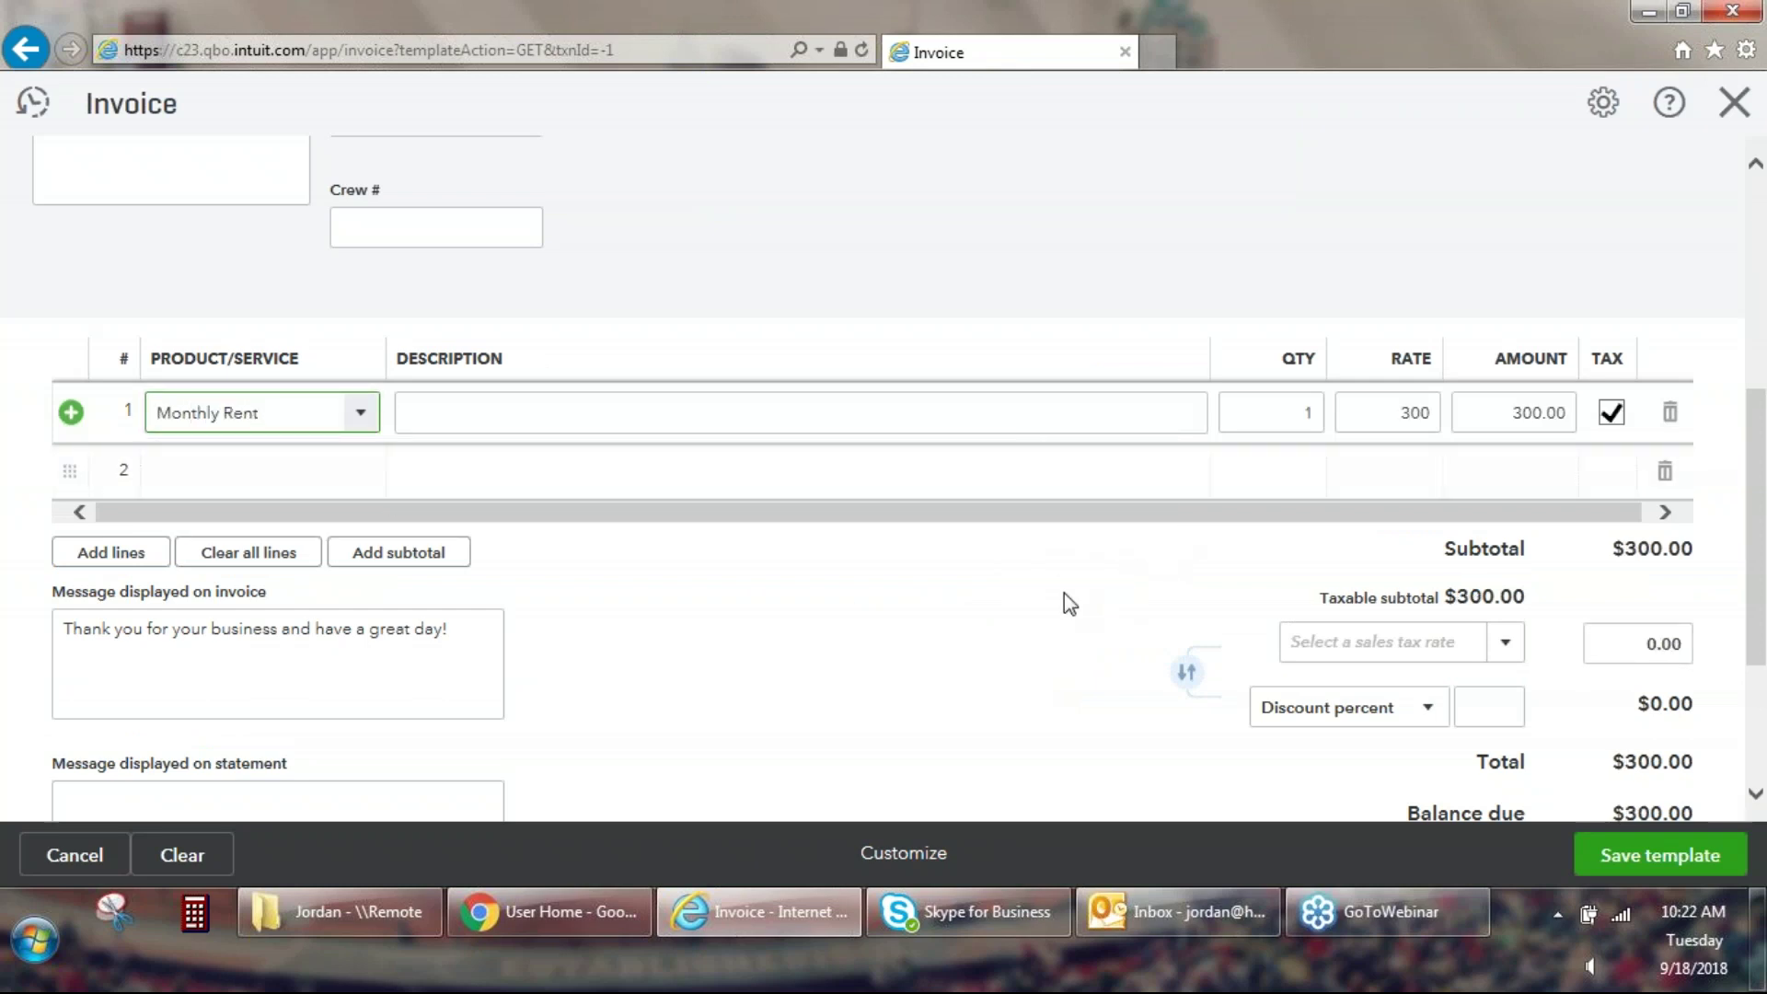
scroll(775, 653, down, 2)
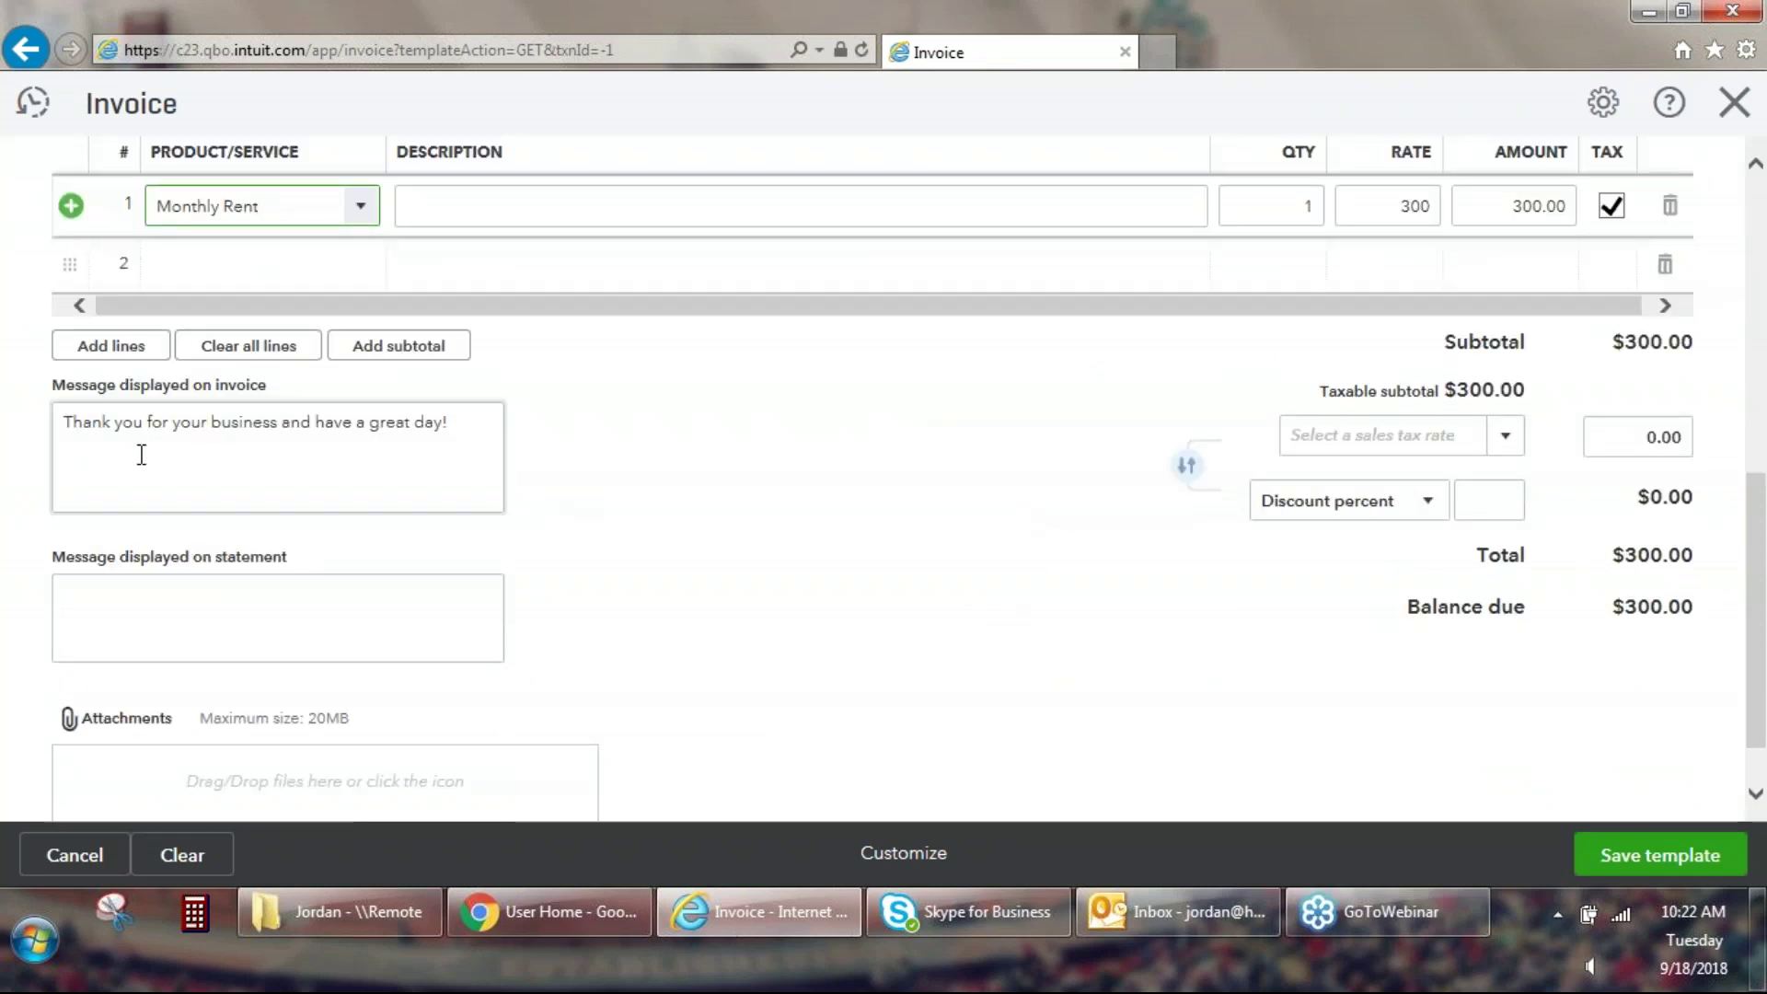
click(472, 429)
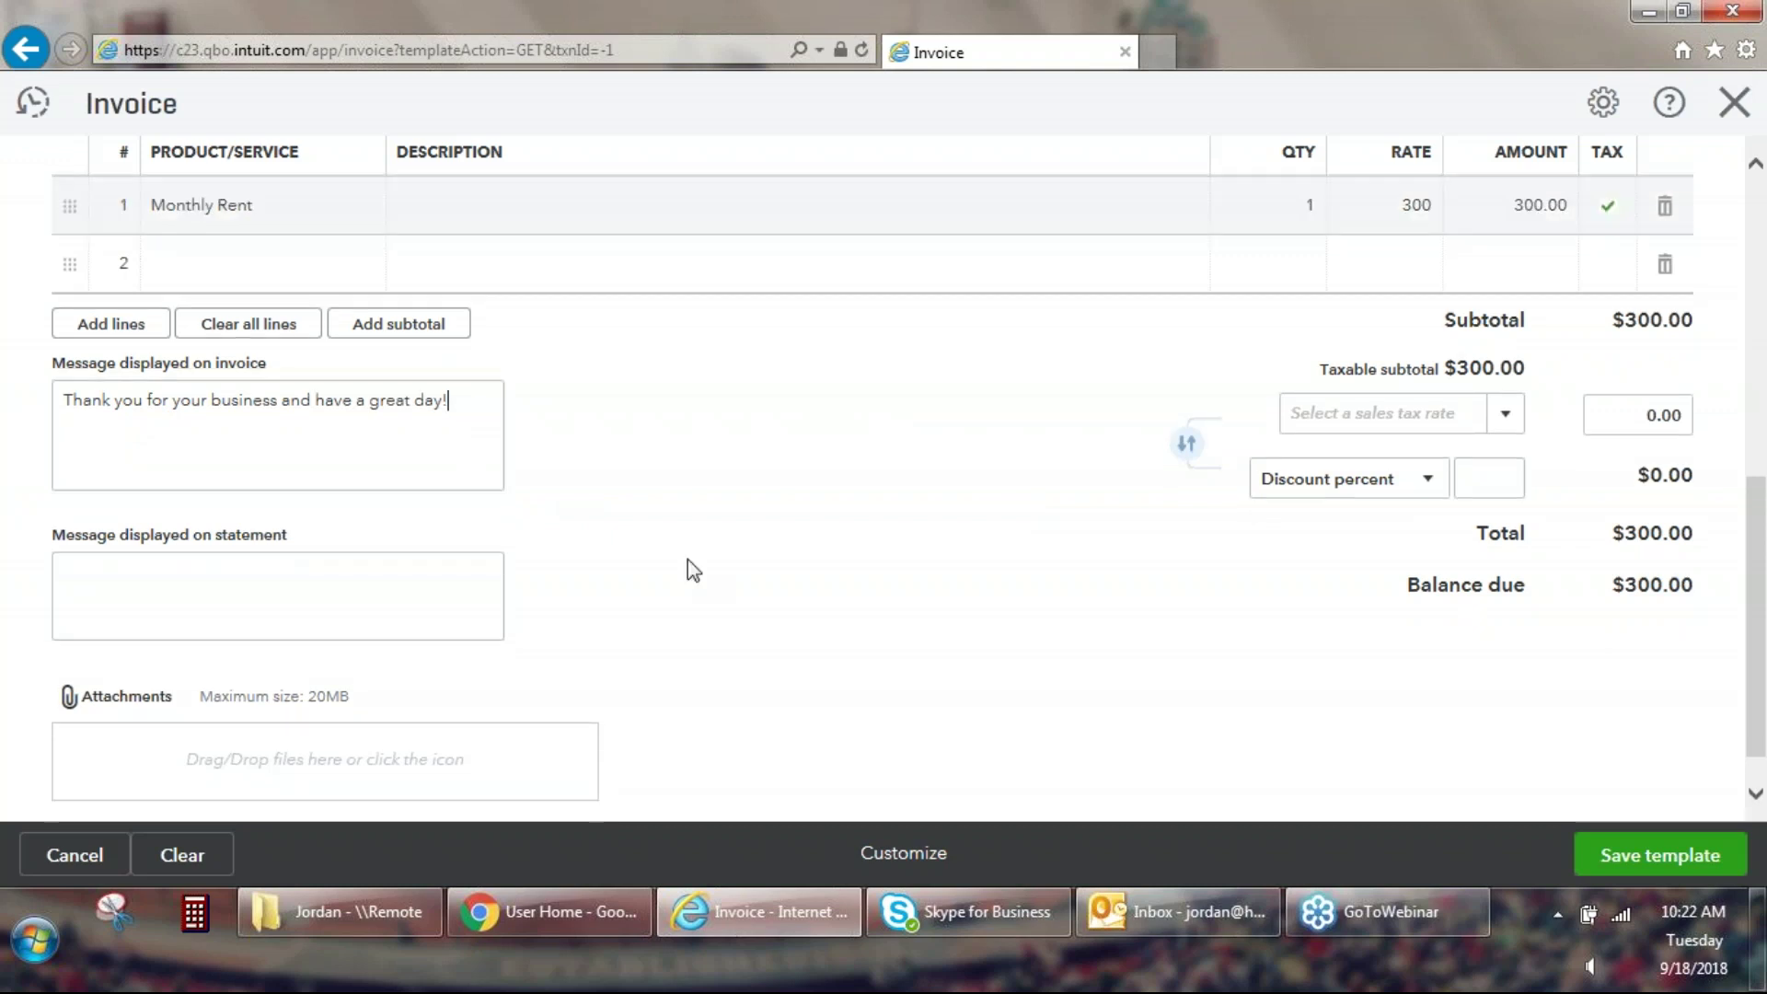
click(1637, 864)
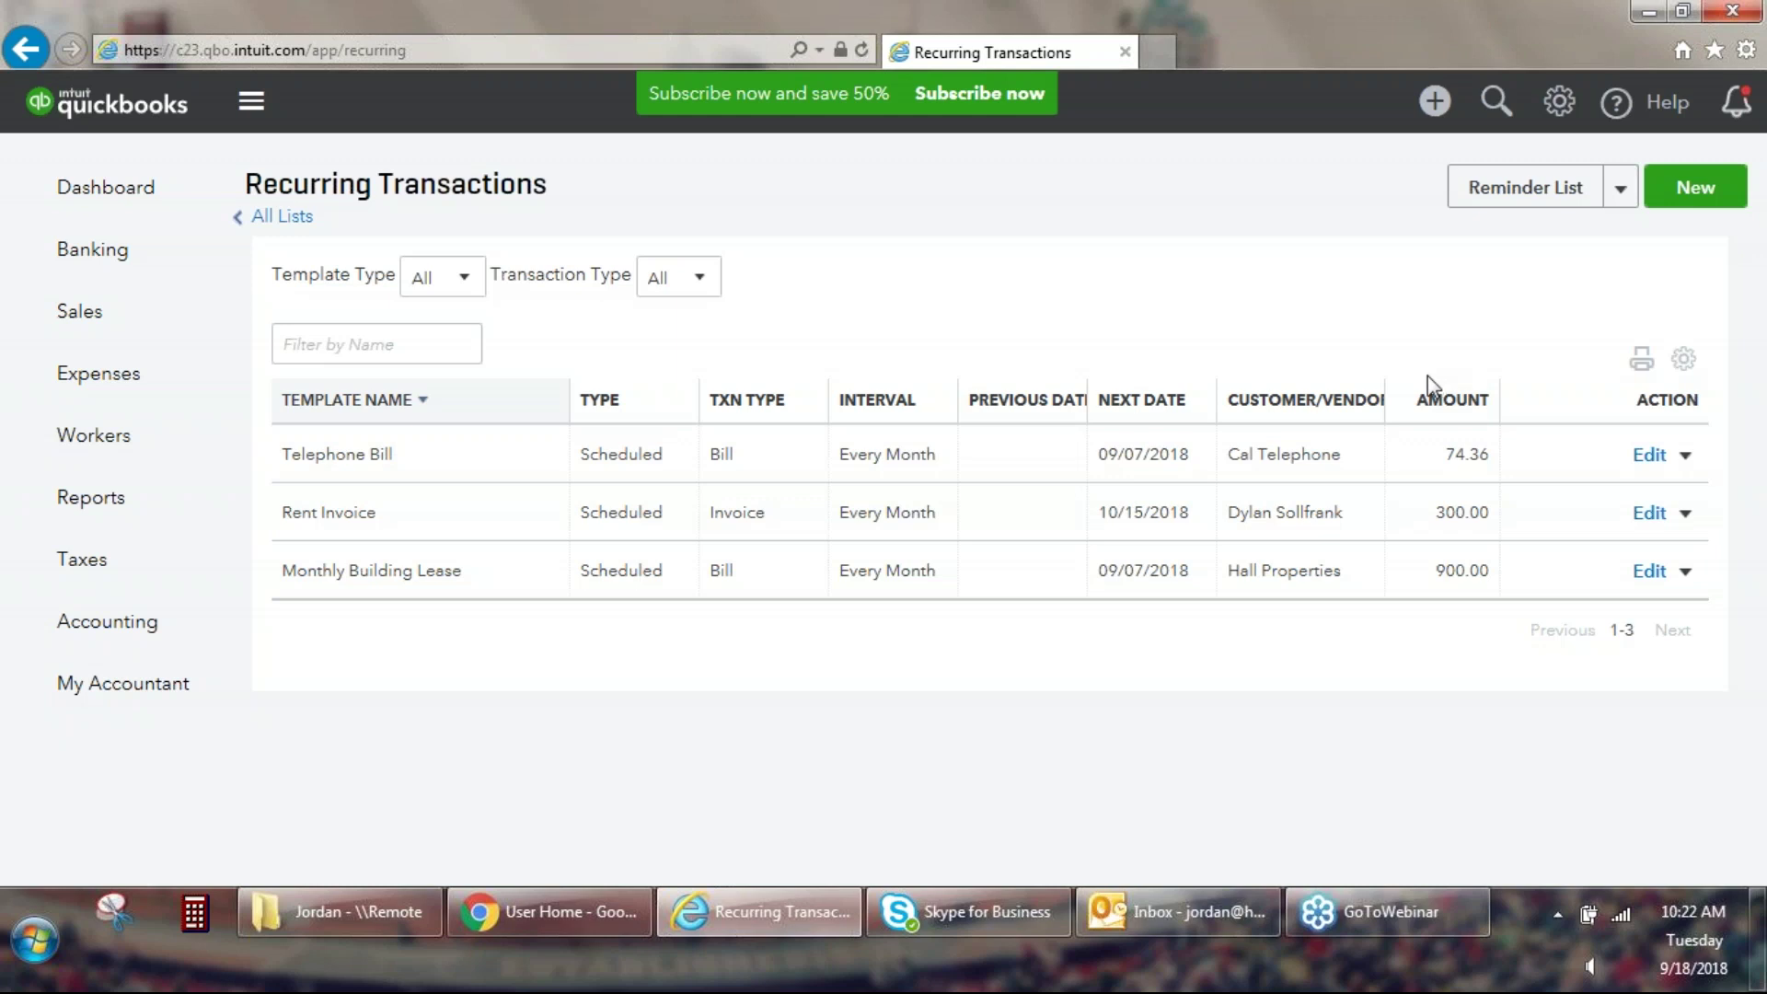
Create a new recurring Invoice template named 'Fountain' with type Unscheduled.
click(1682, 212)
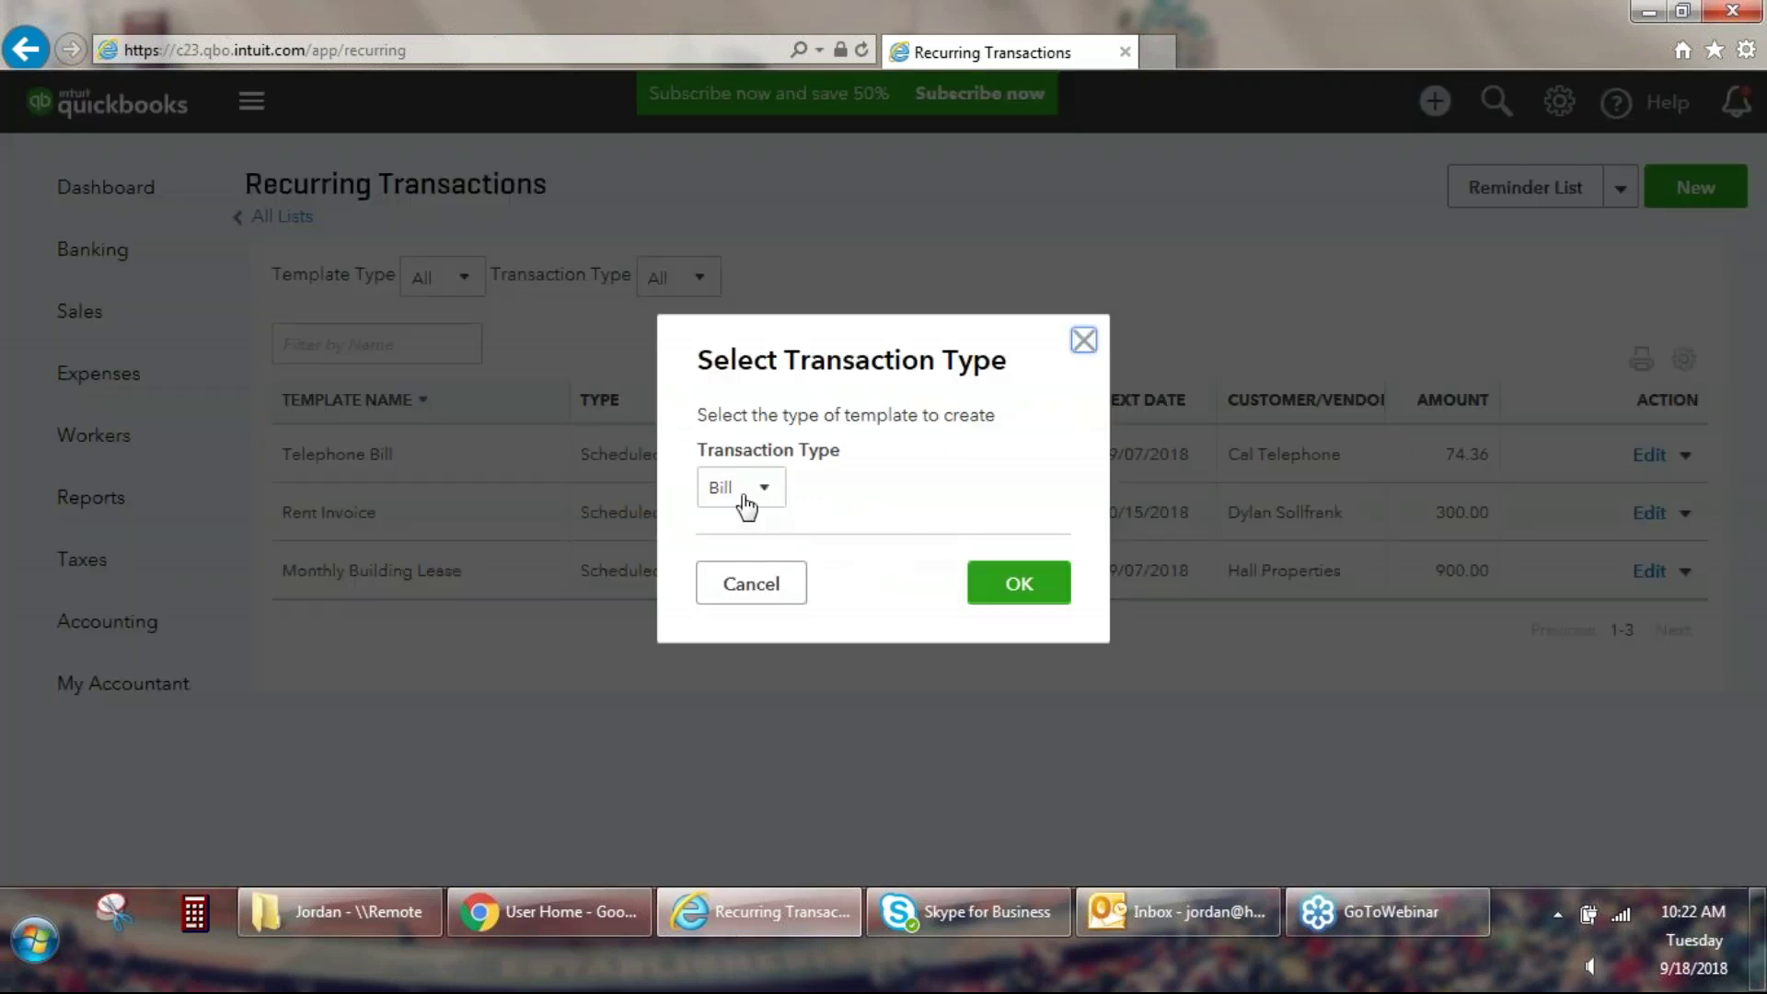
click(742, 487)
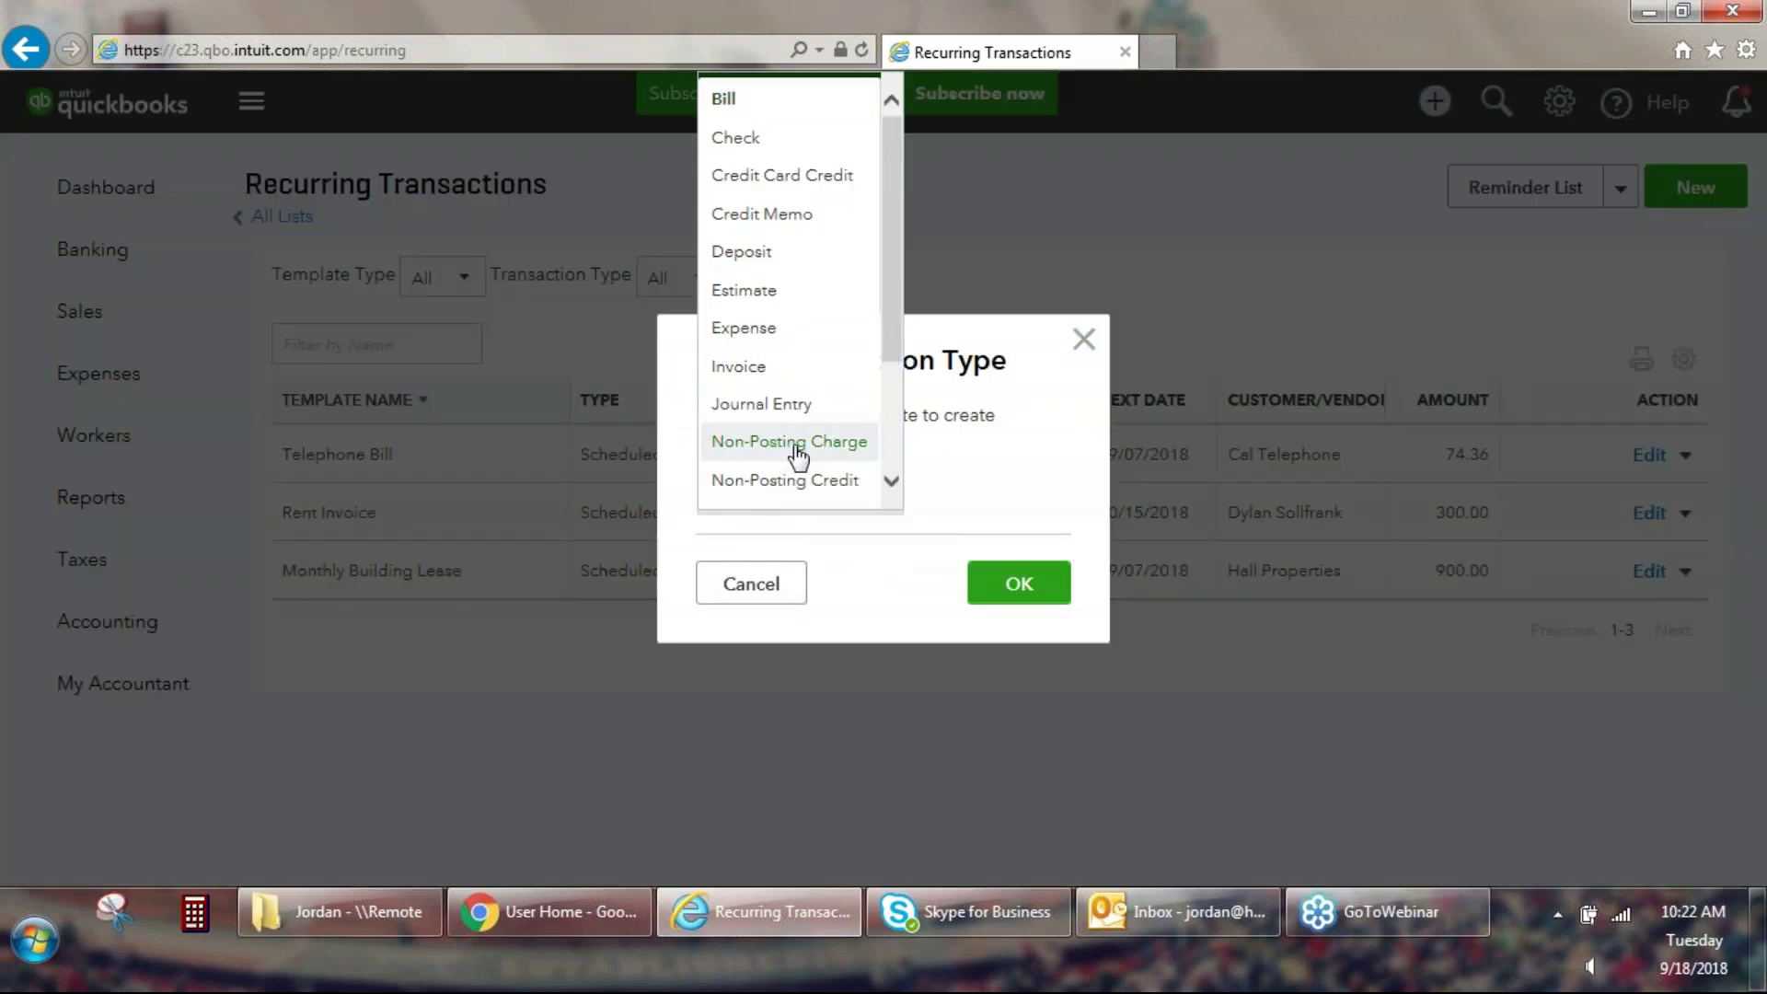
click(792, 367)
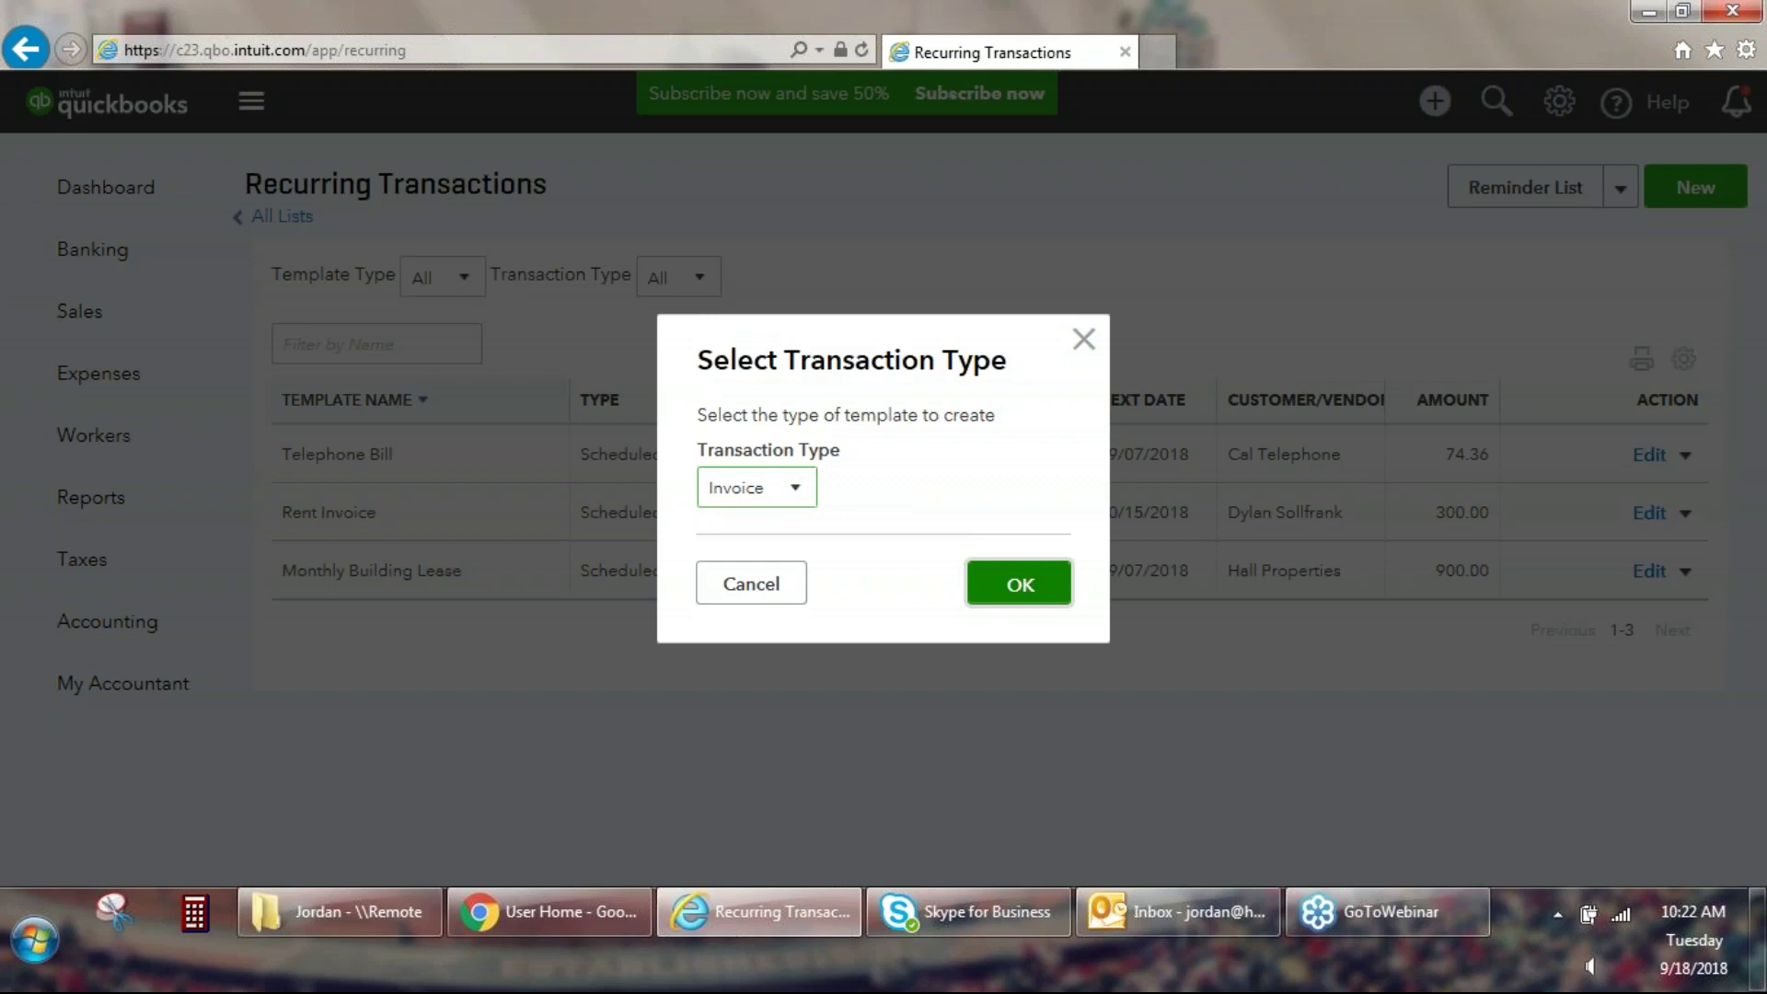
click(1018, 584)
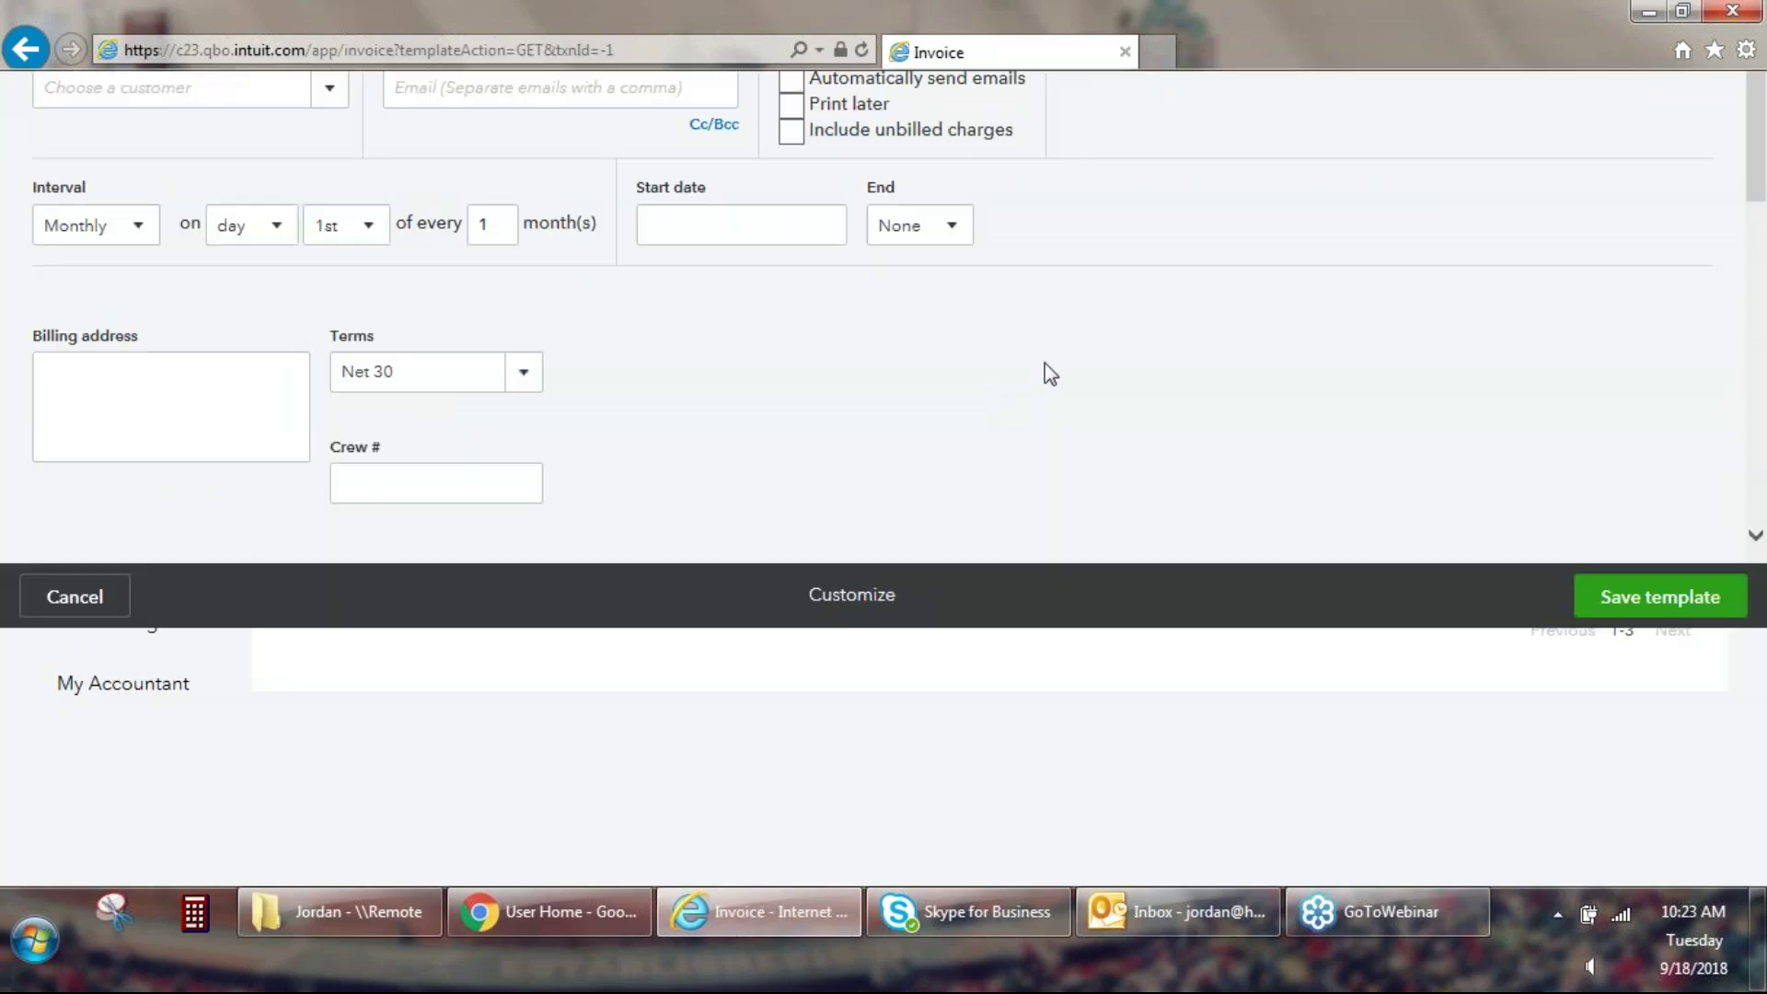
click(257, 230)
text(Fountain)
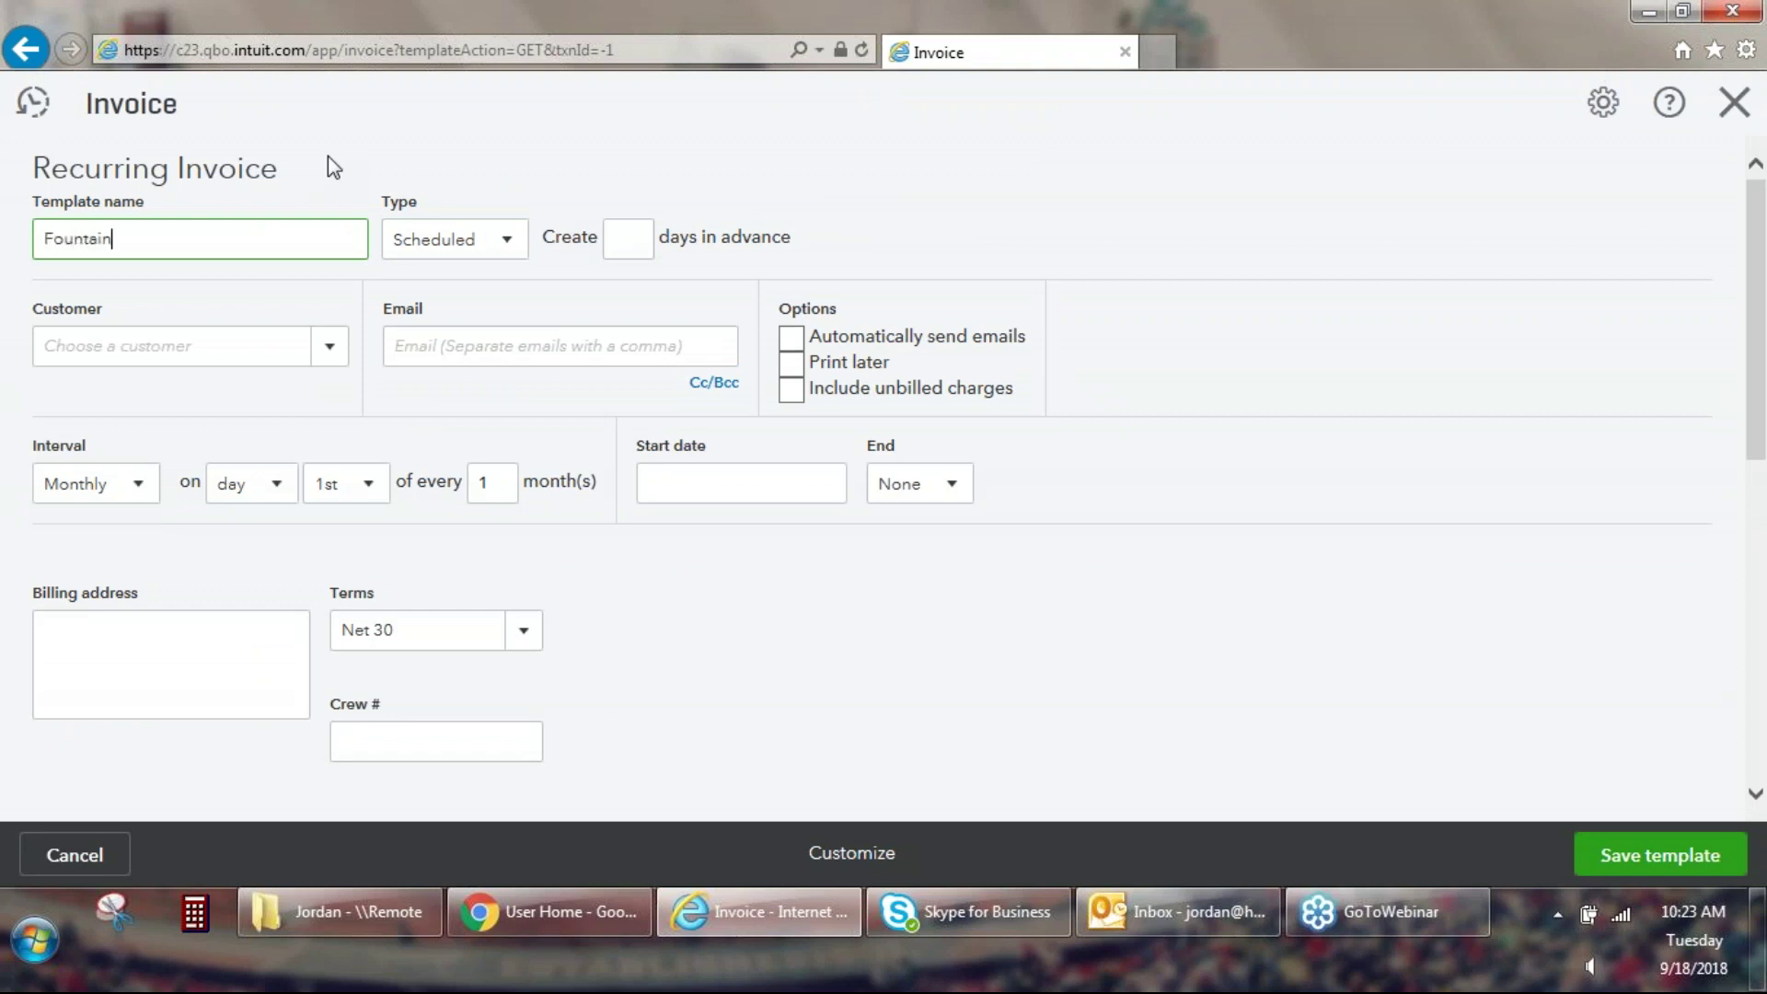
click(505, 236)
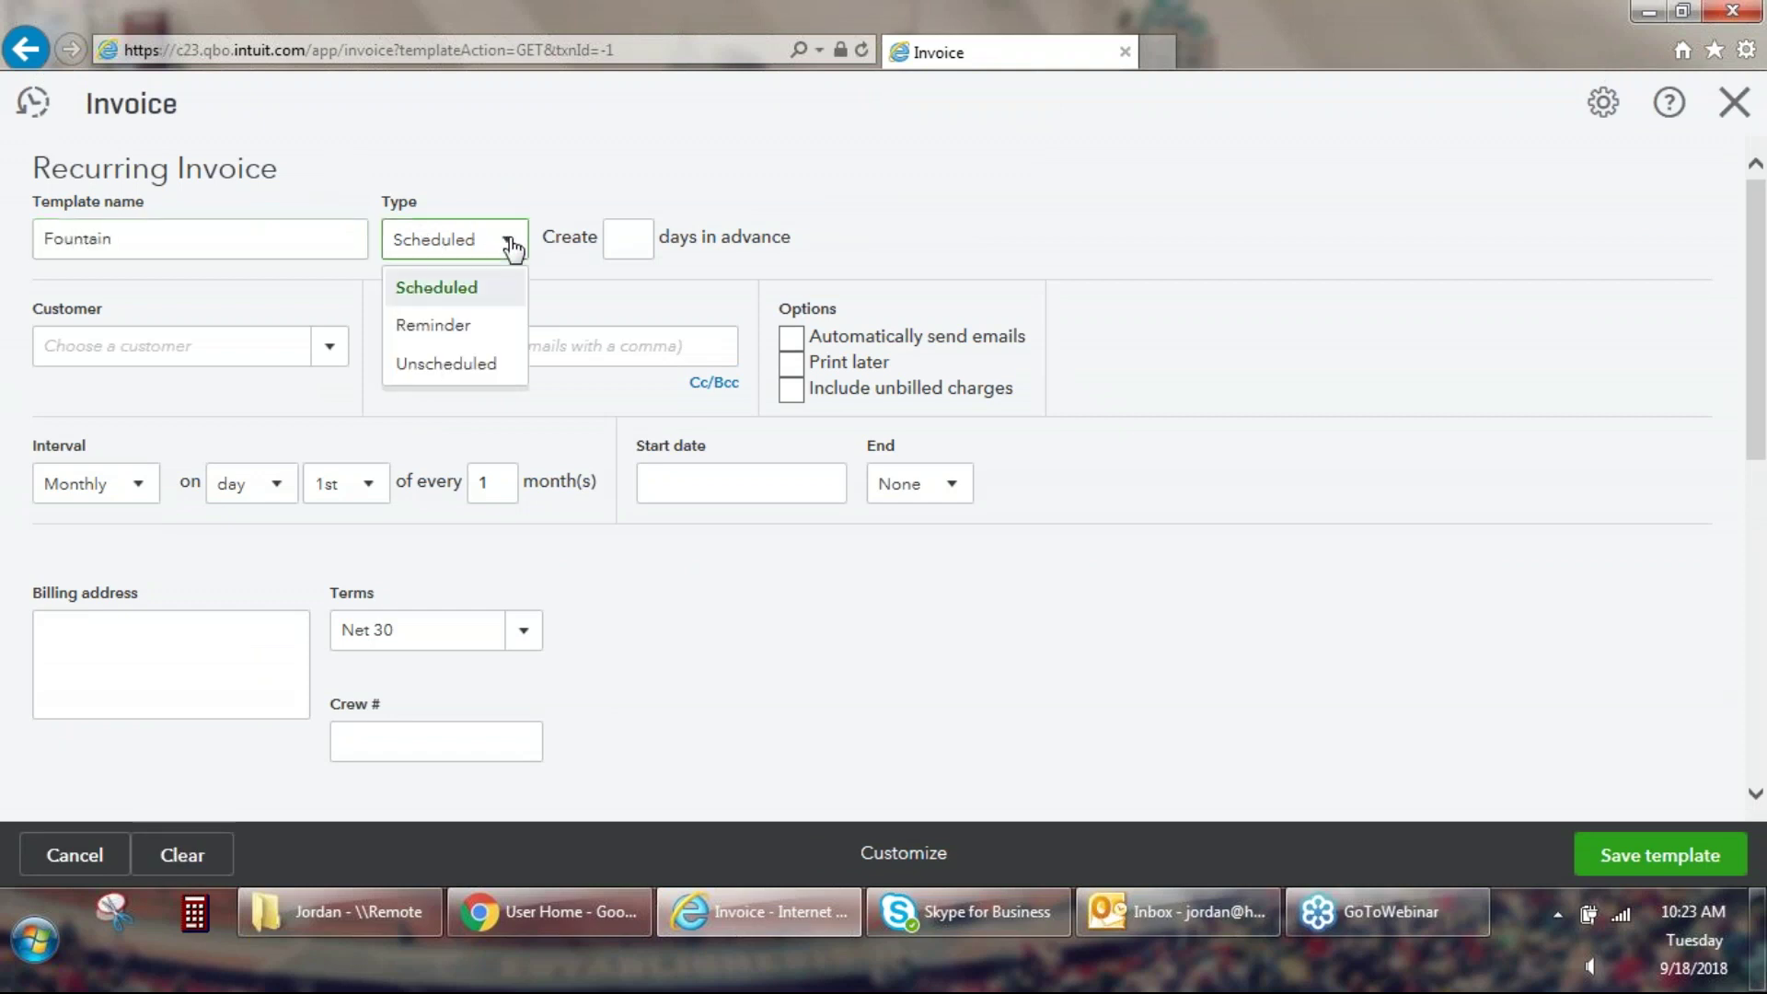
click(509, 366)
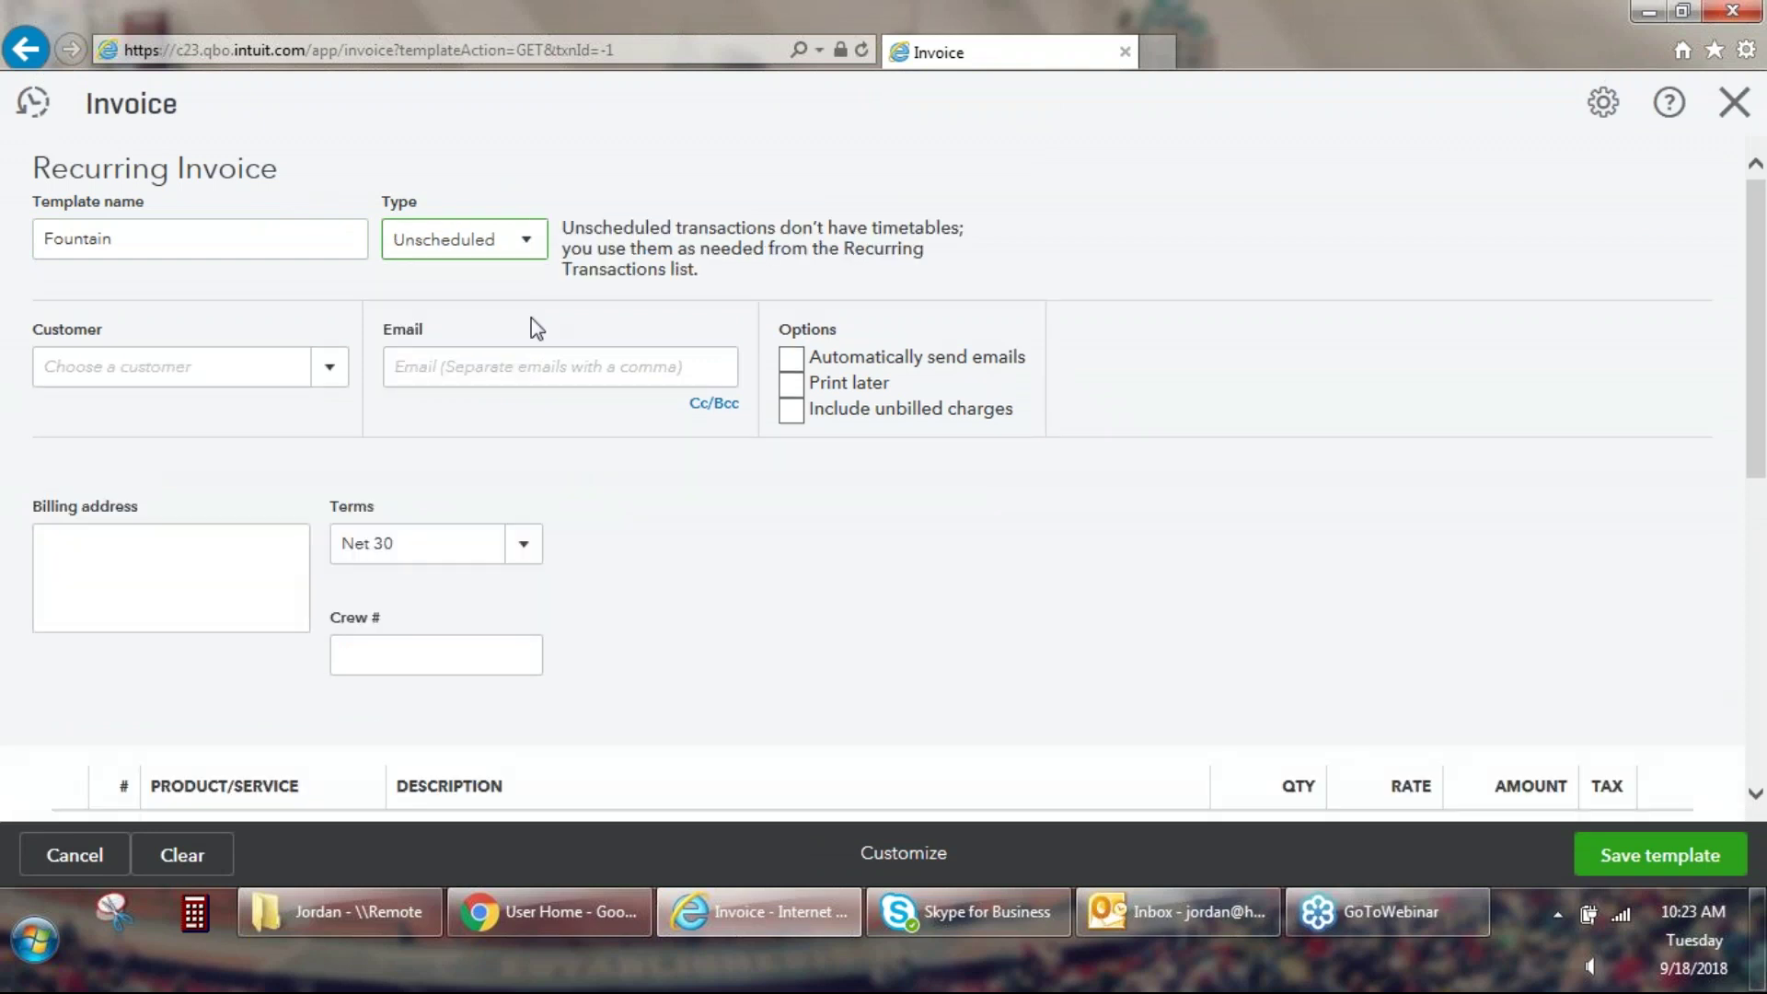
Assign the template's customer, enable automatic emails and turn off Print later.
click(342, 383)
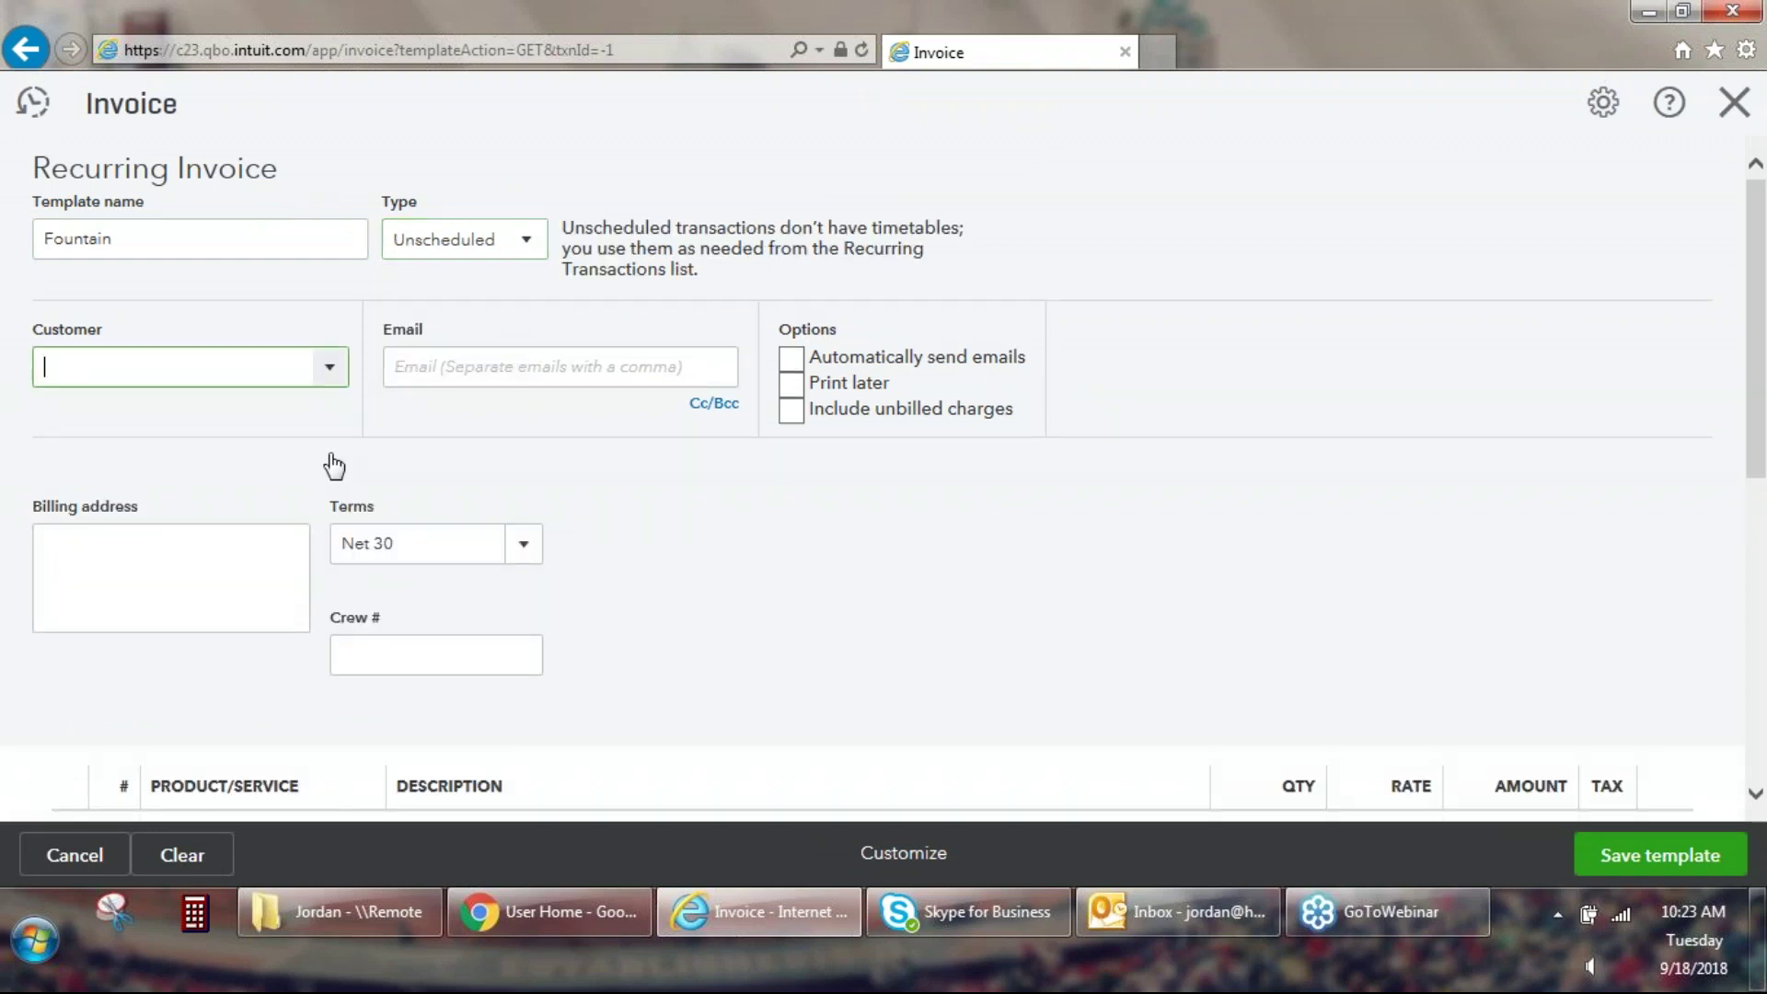
scroll(339, 532, down, 2)
scroll(342, 539, down, 3)
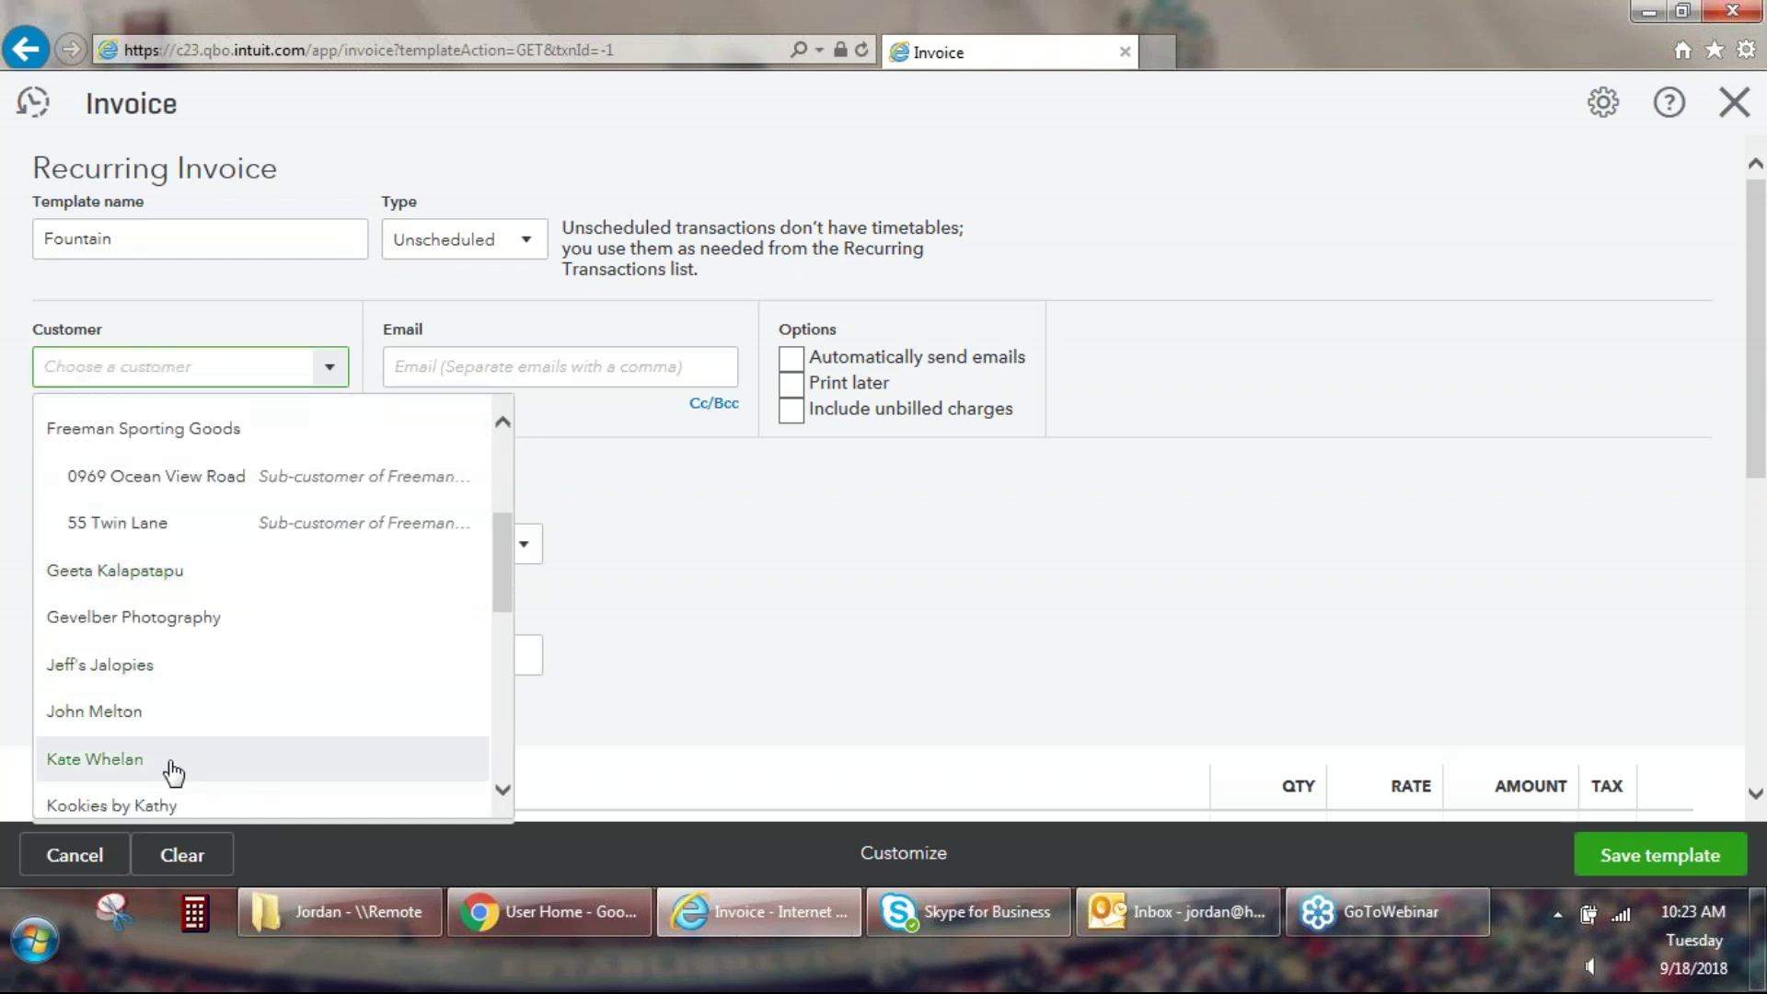
click(168, 771)
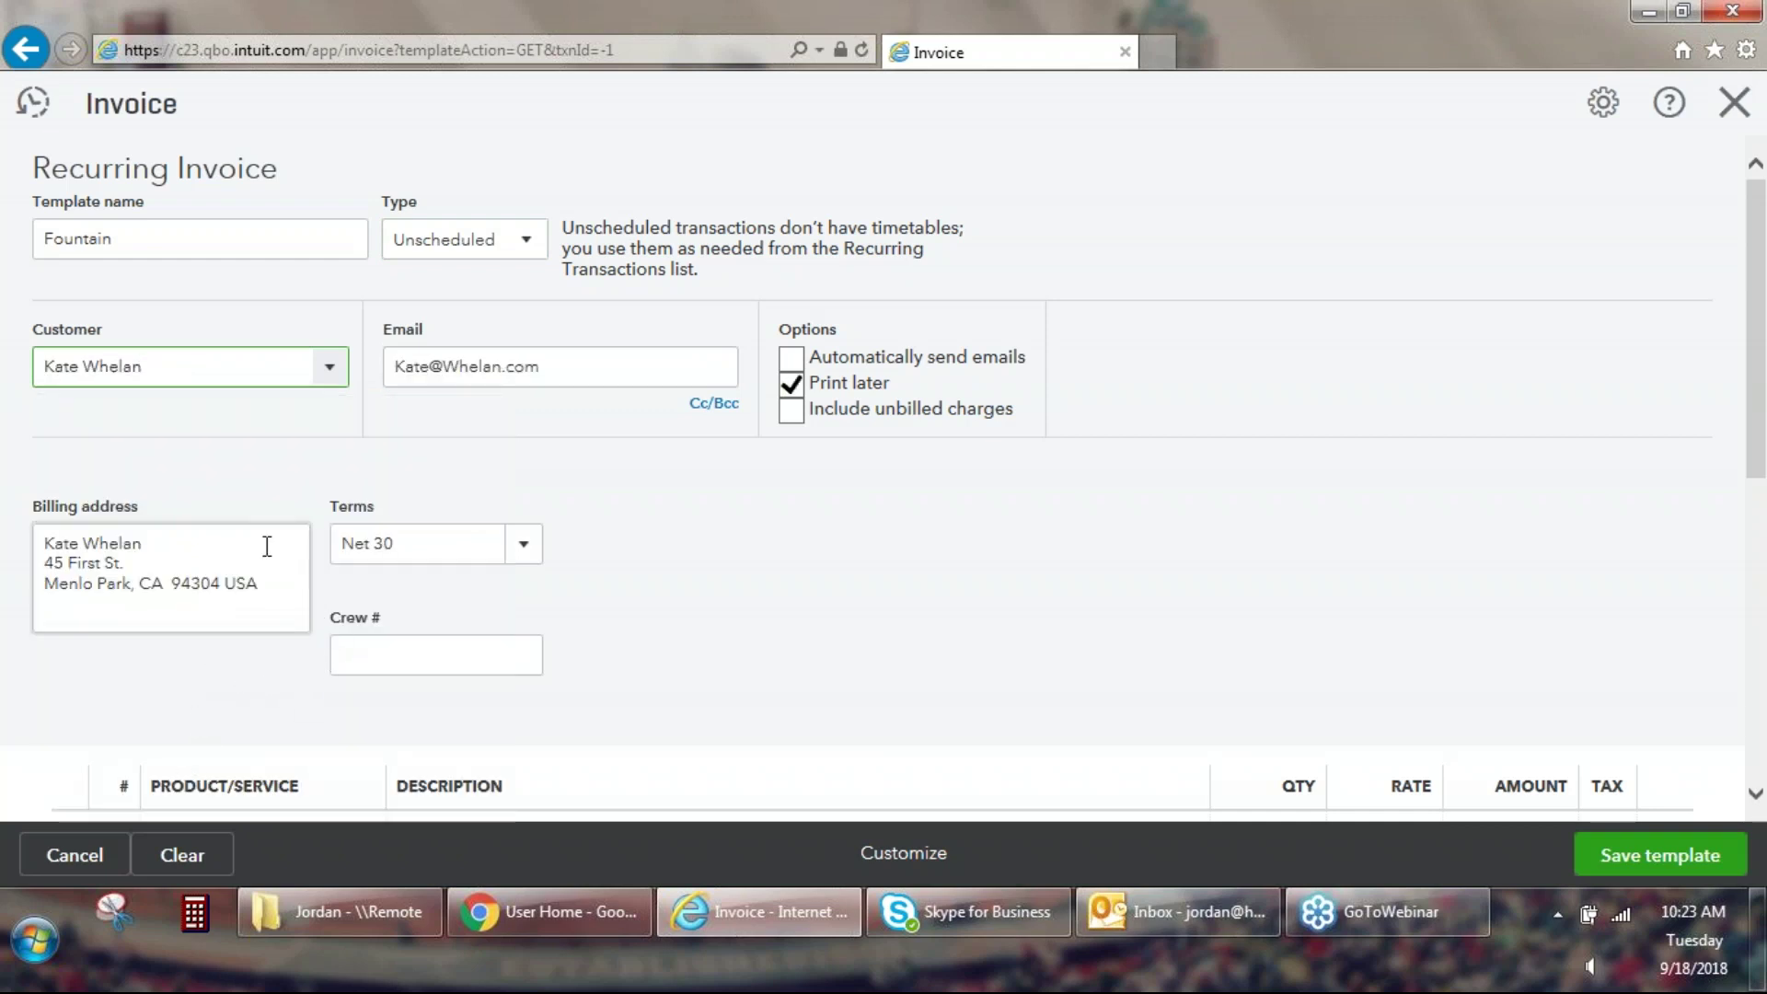
click(796, 362)
click(795, 385)
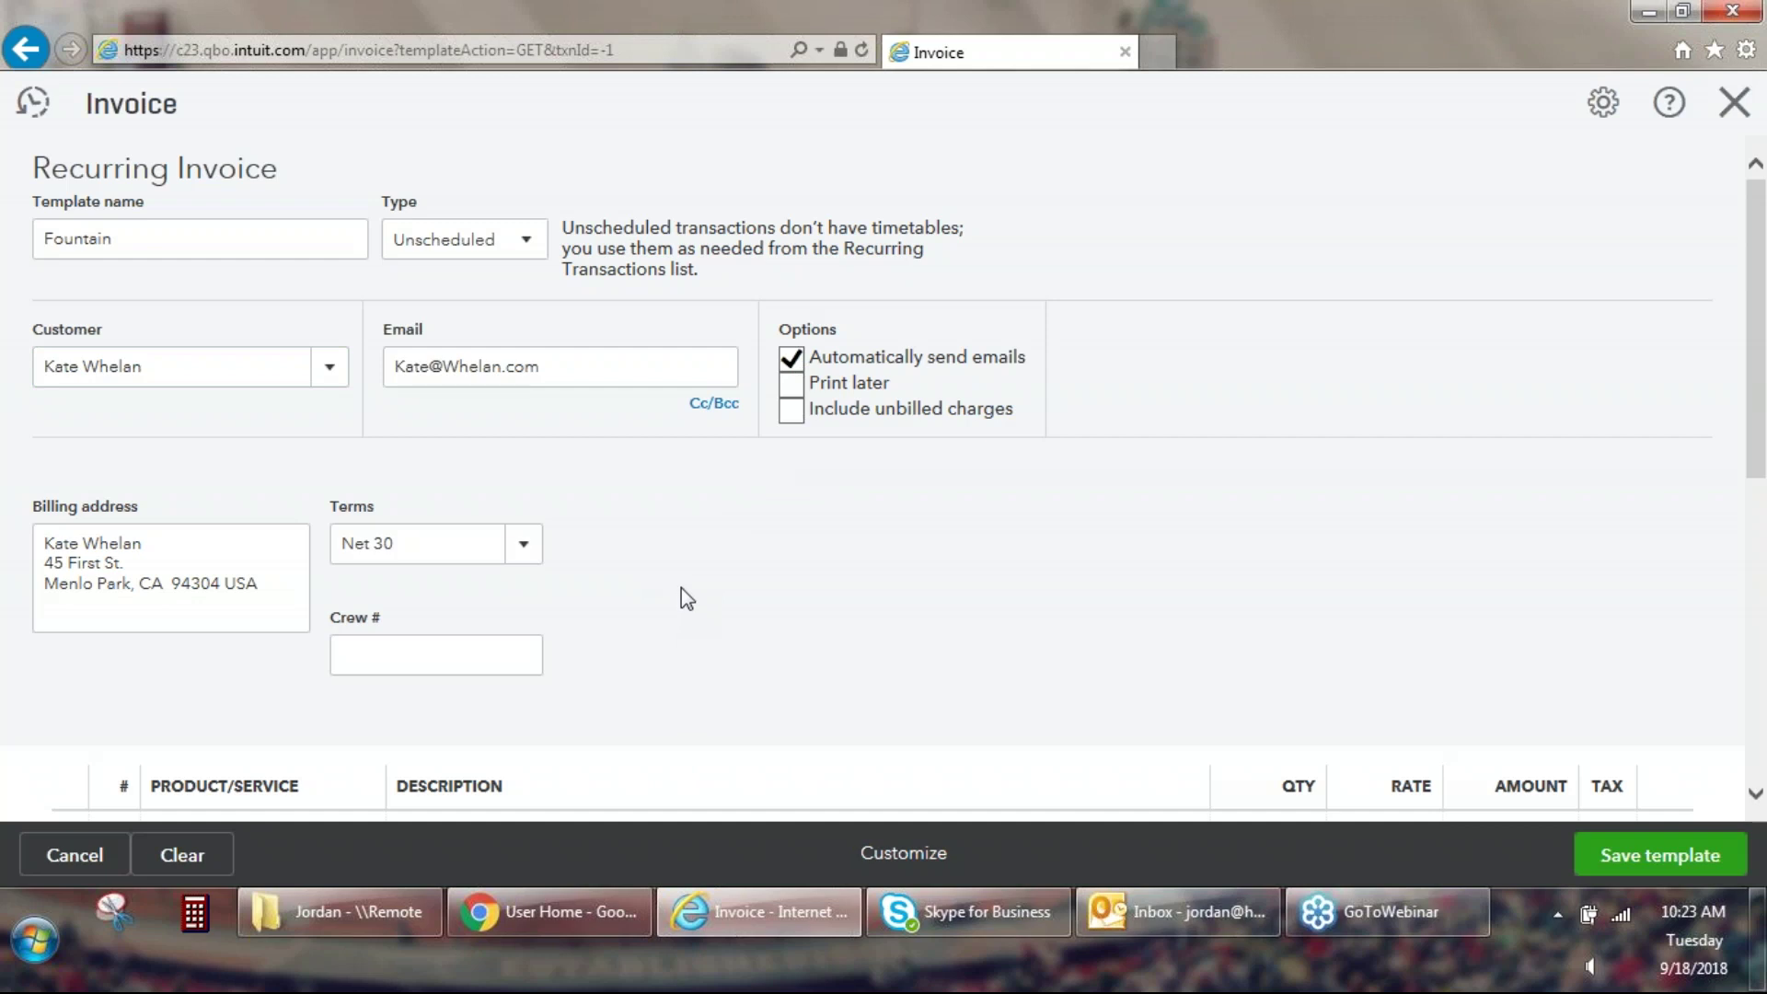
scroll(774, 451, down, 1)
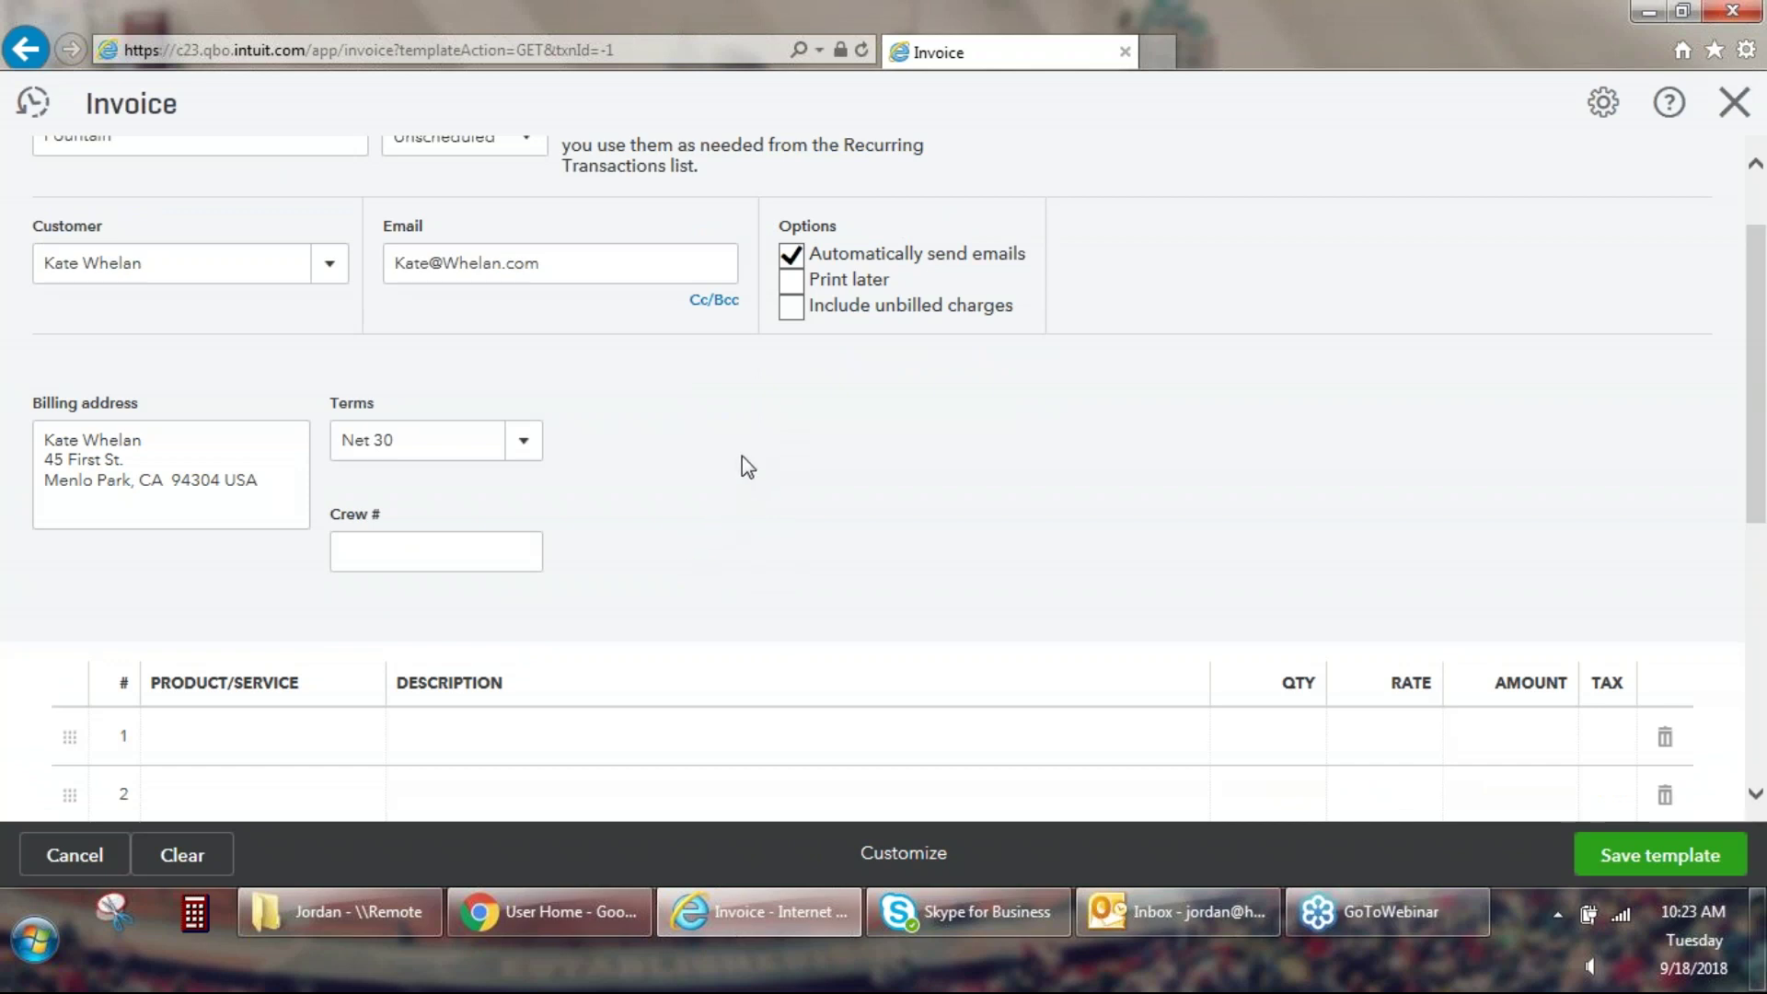
scroll(747, 467, down, 1)
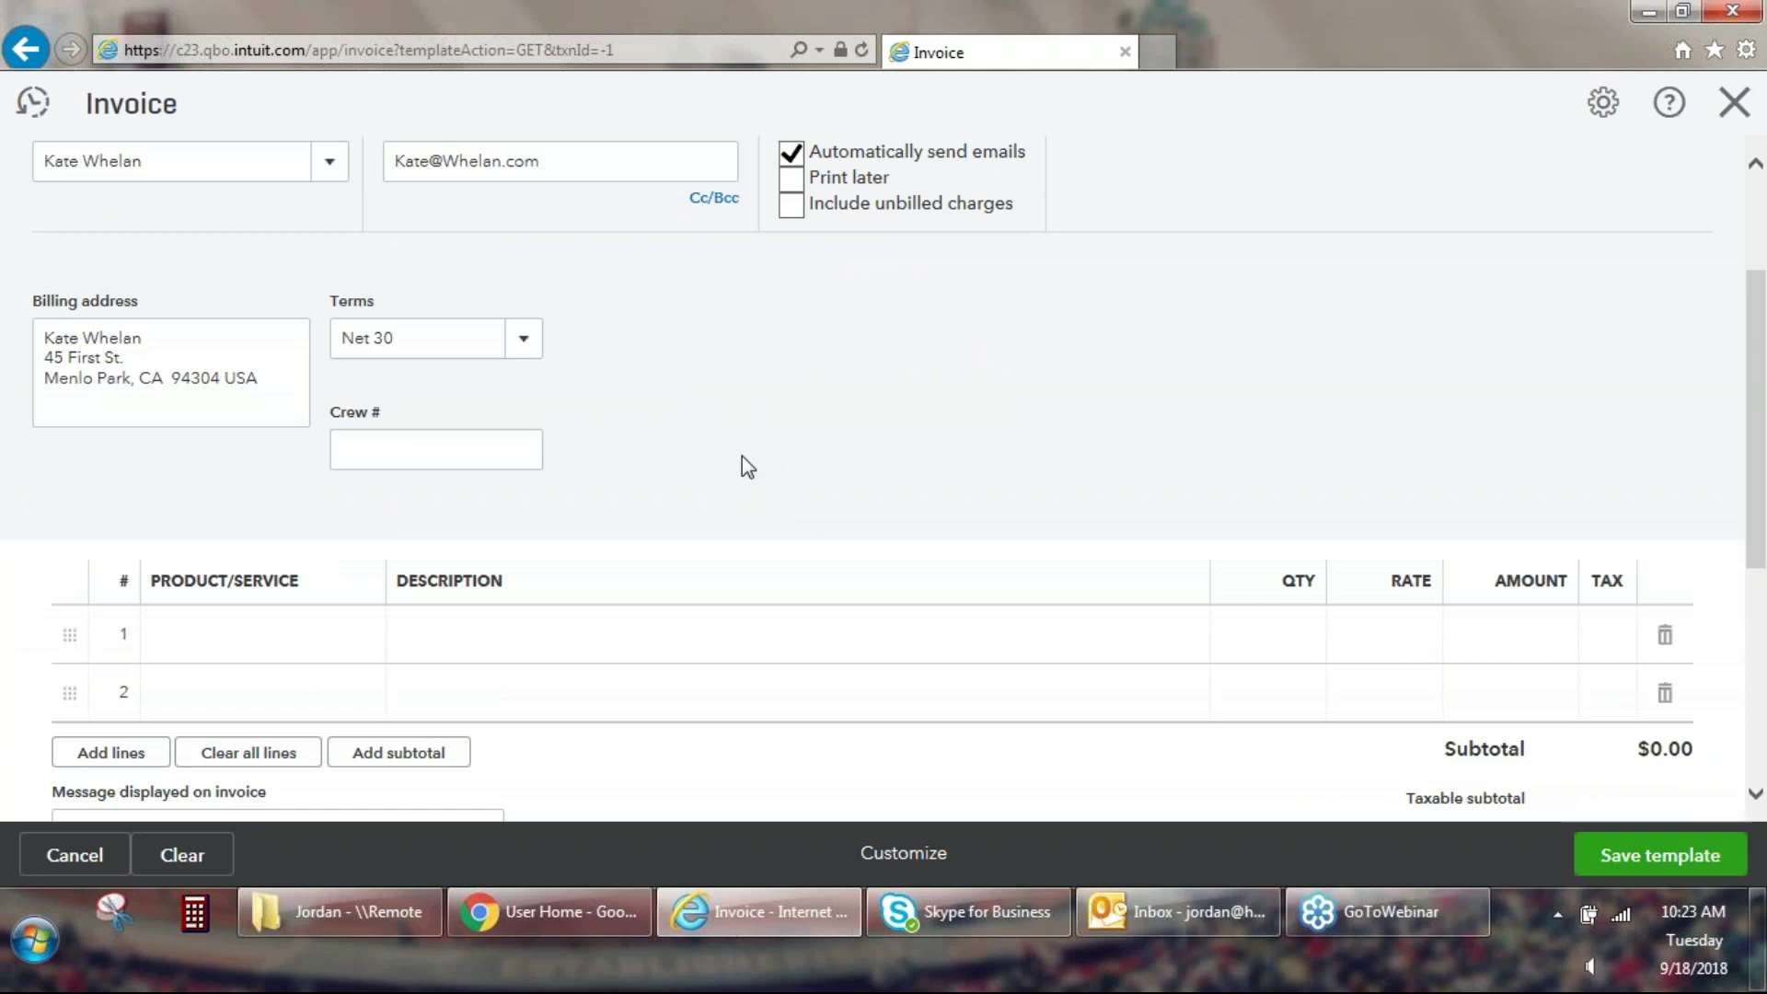
scroll(748, 467, down, 2)
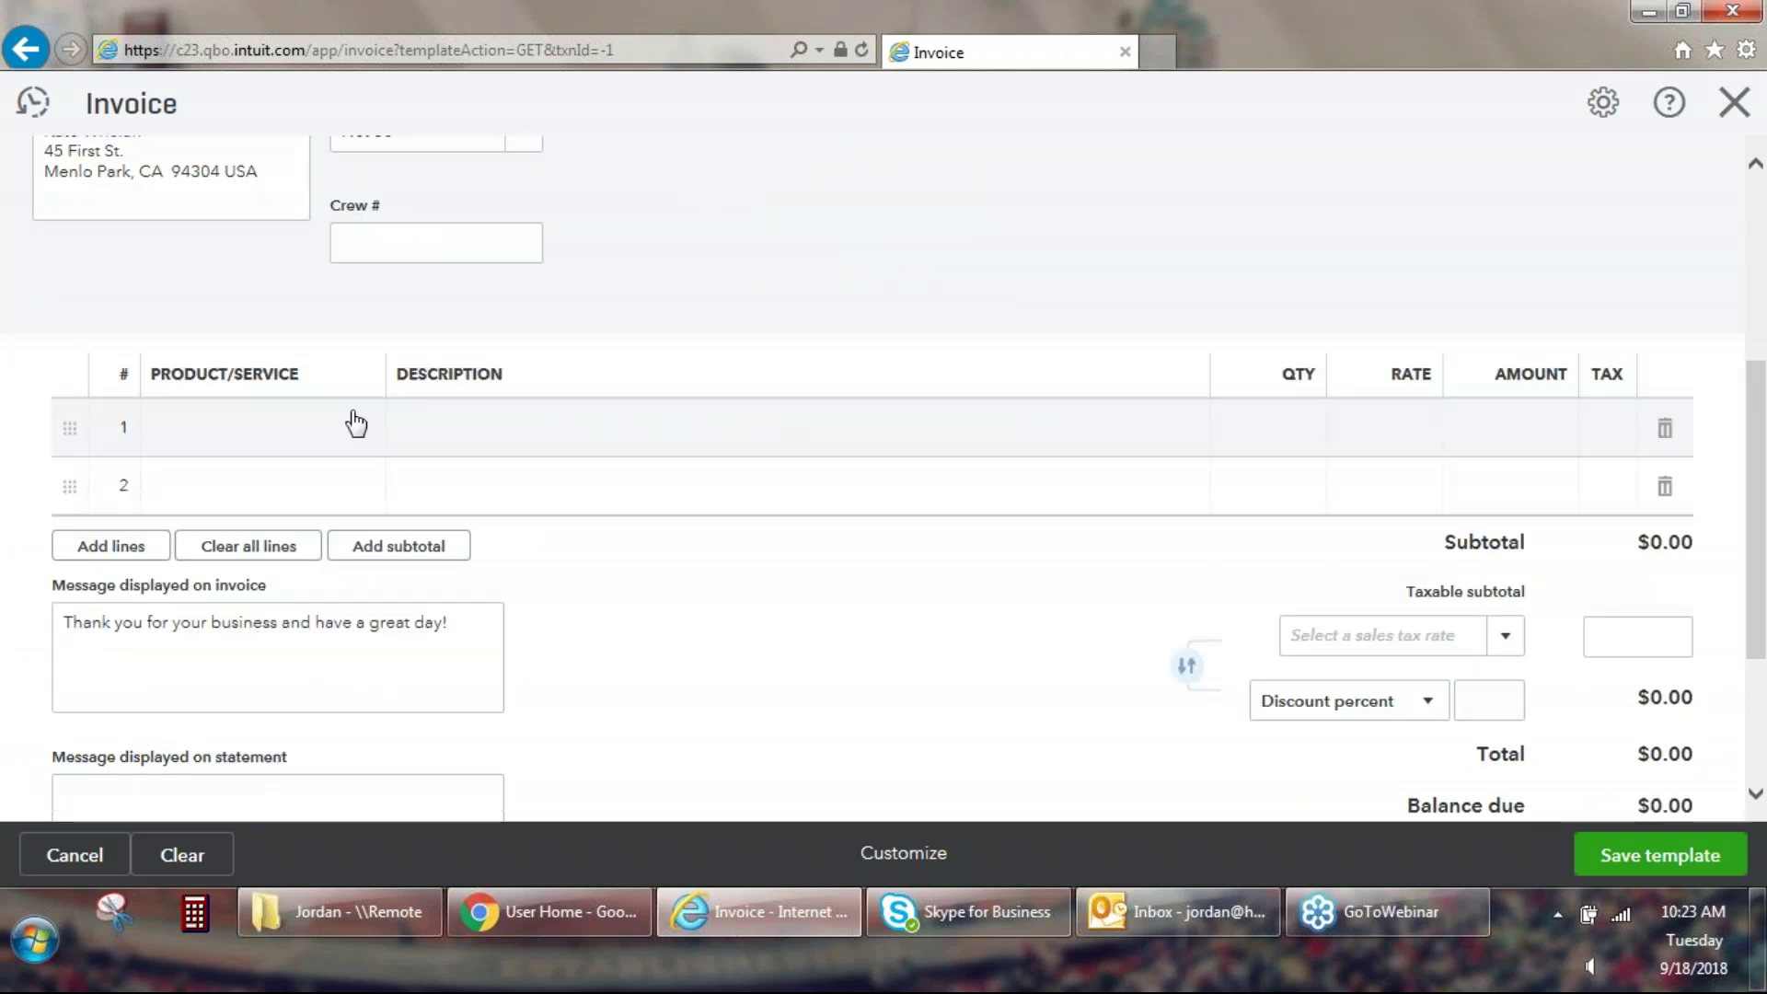
Put Design:Fountains:Concrete on line 1 at a rate of 500.
click(356, 424)
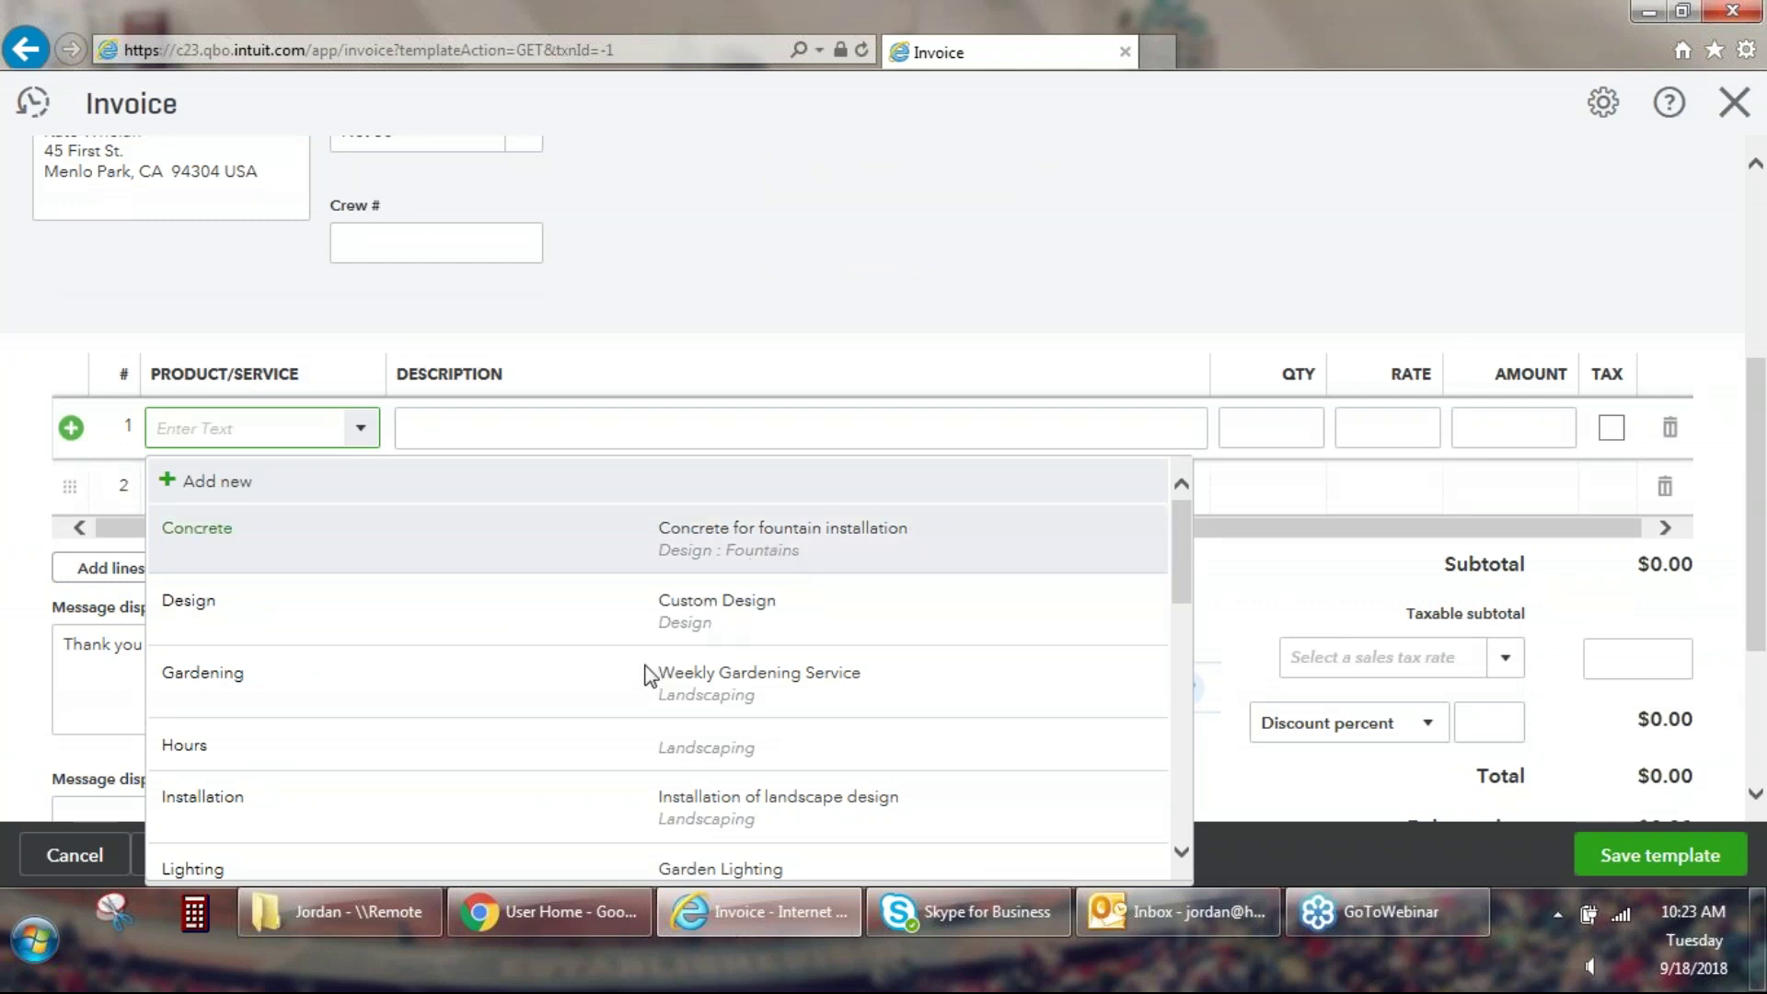
key(Return)
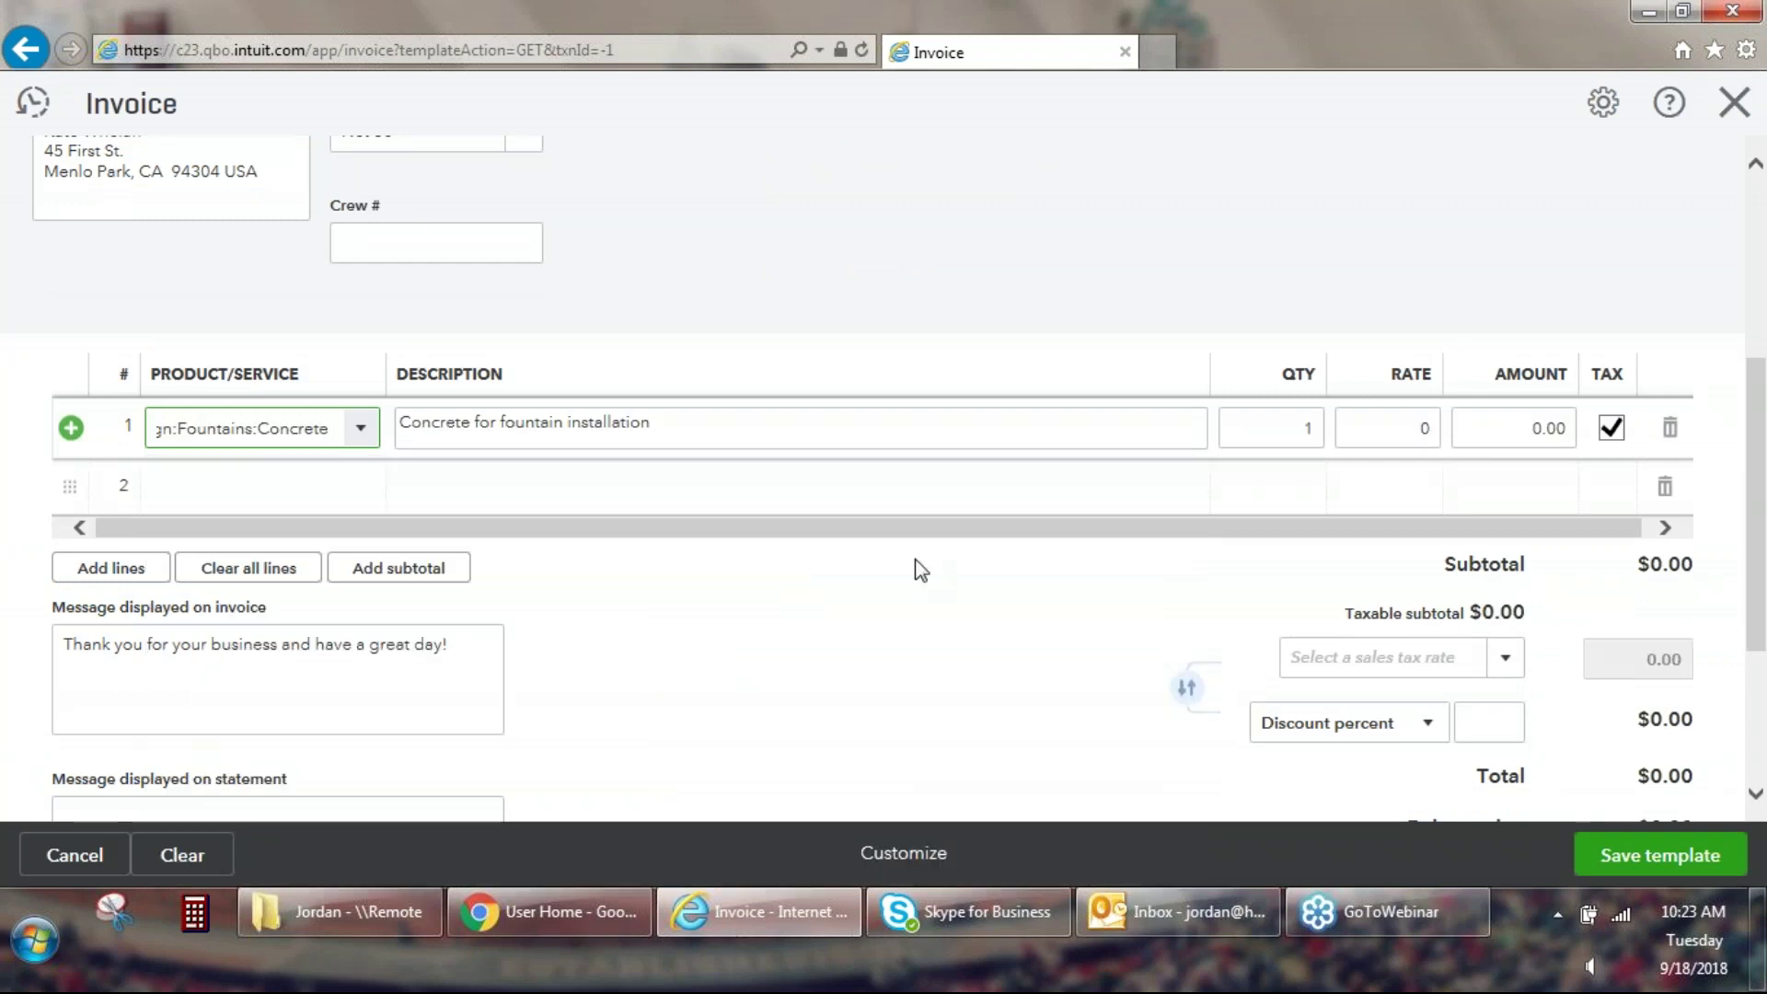
click(1396, 418)
text(500)
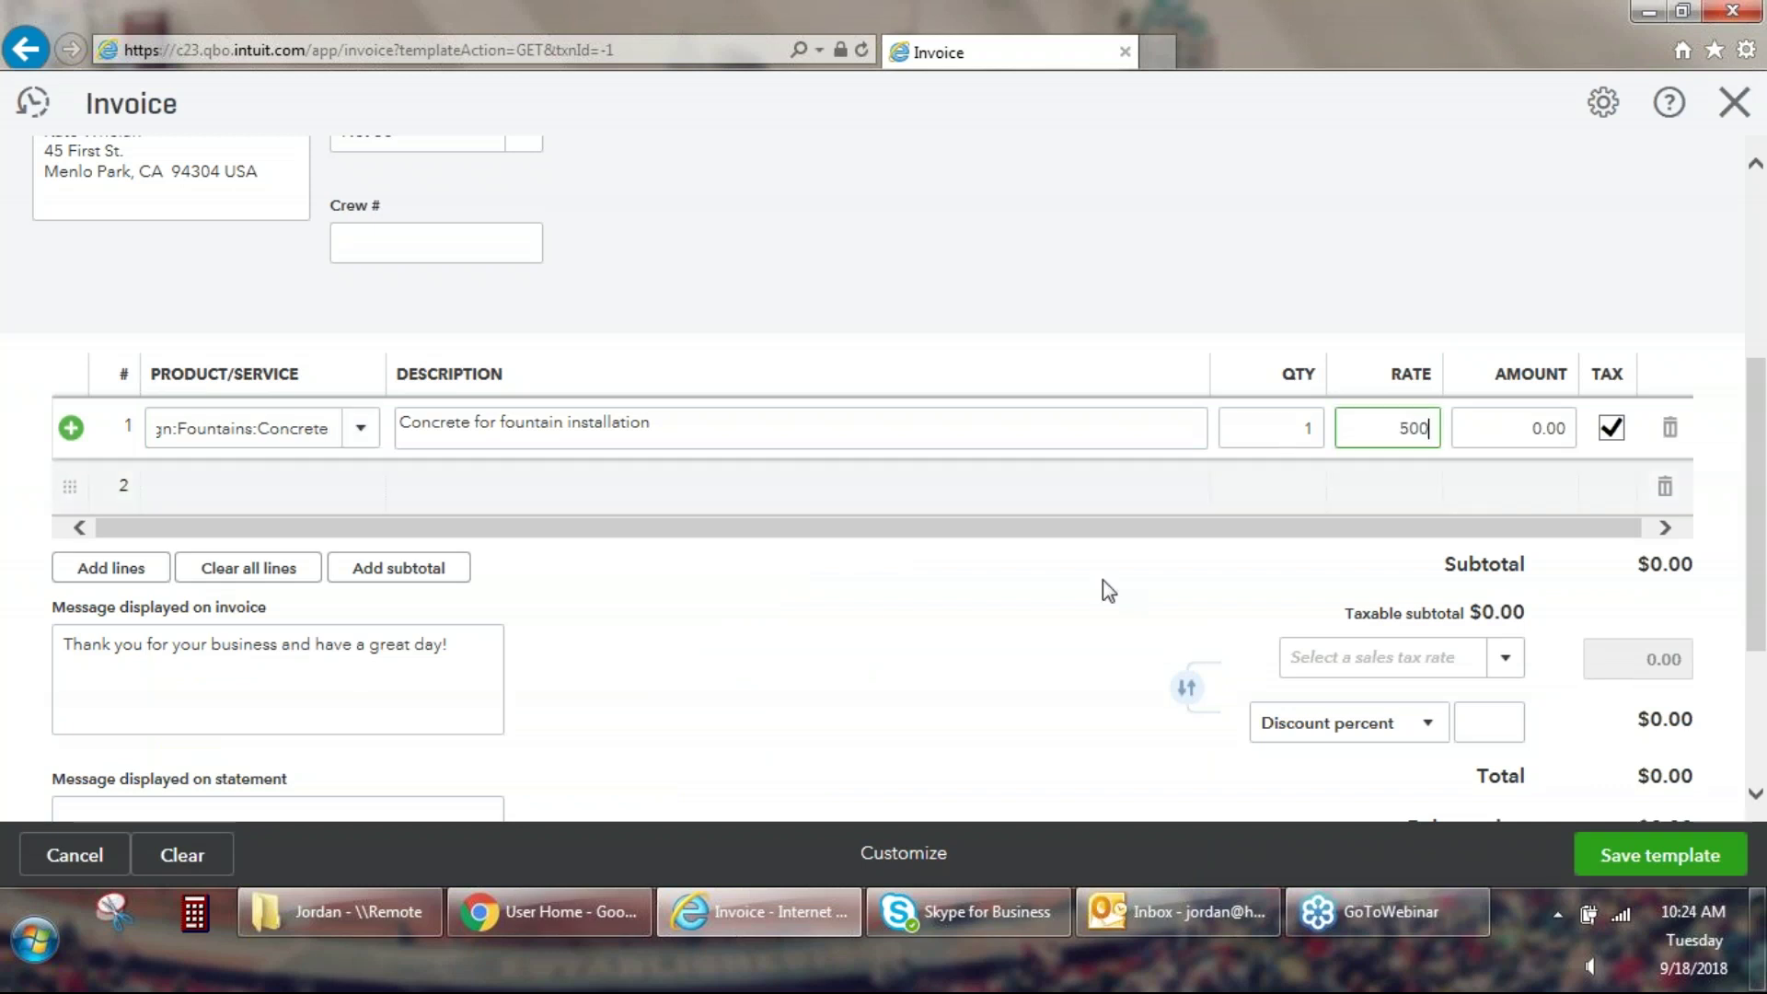
click(1004, 590)
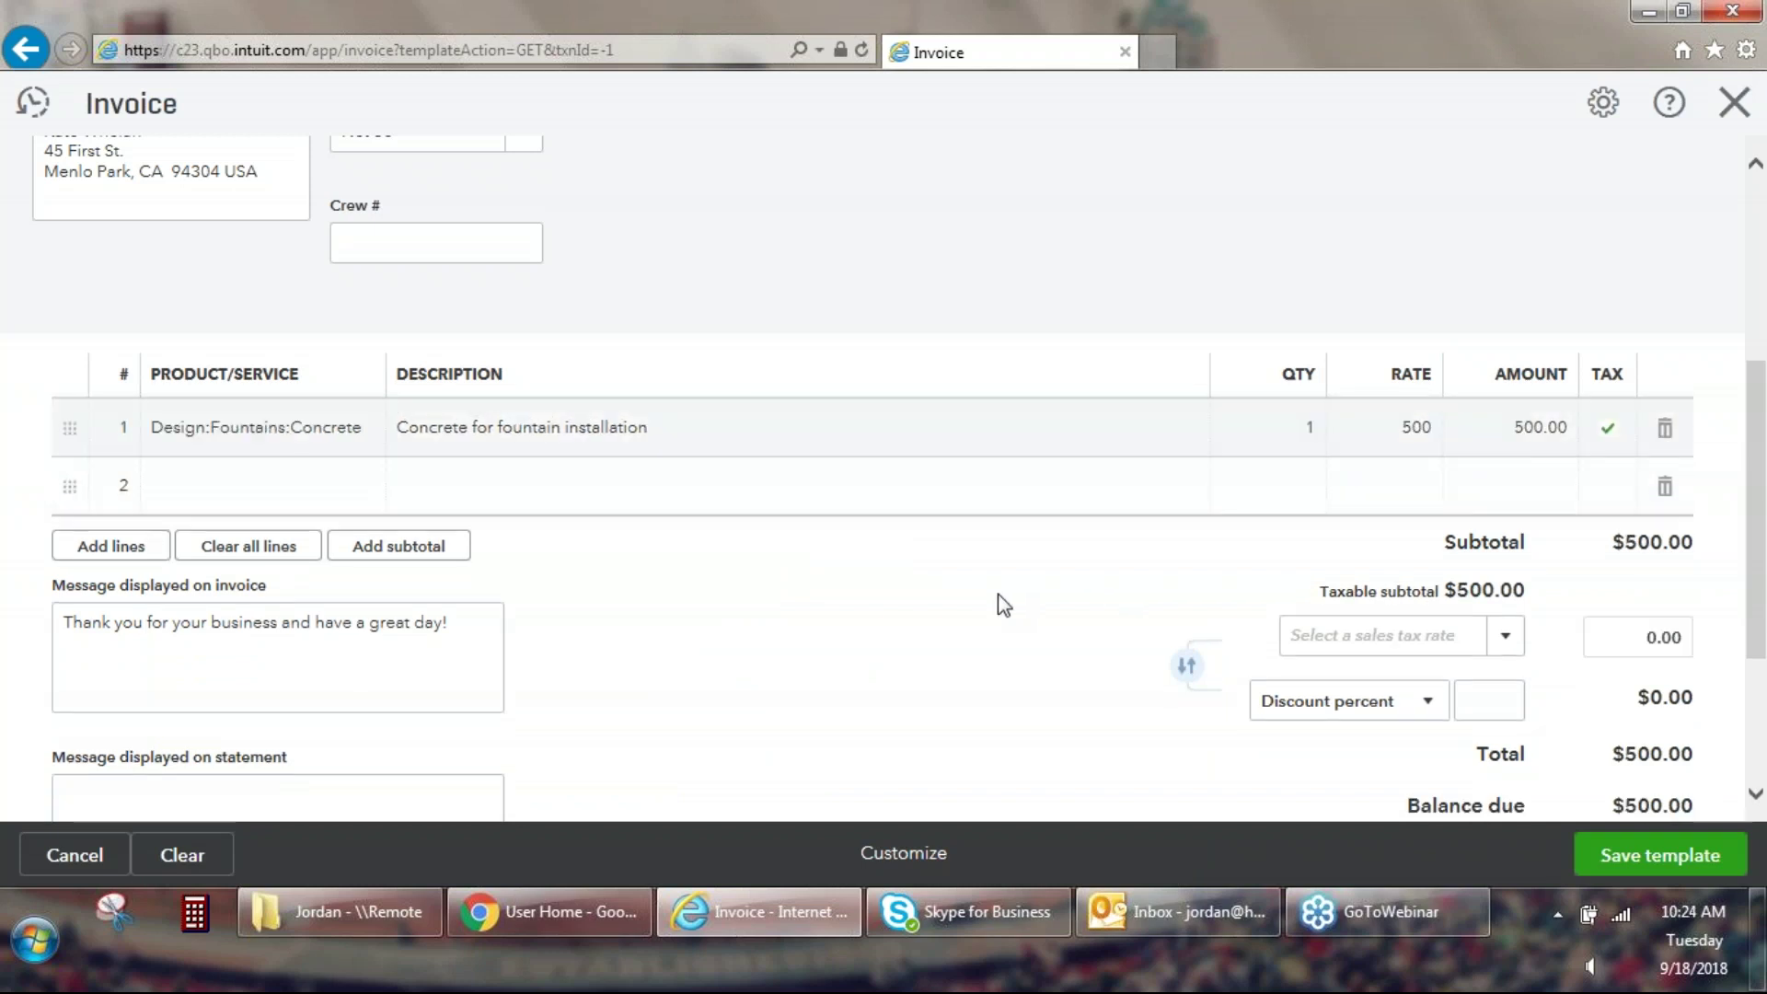
Add 'Hope you enjoy your new fountain!!!' to the invoice message.
scroll(998, 594, down, 1)
scroll(998, 594, down, 1)
click(488, 419)
text(H)
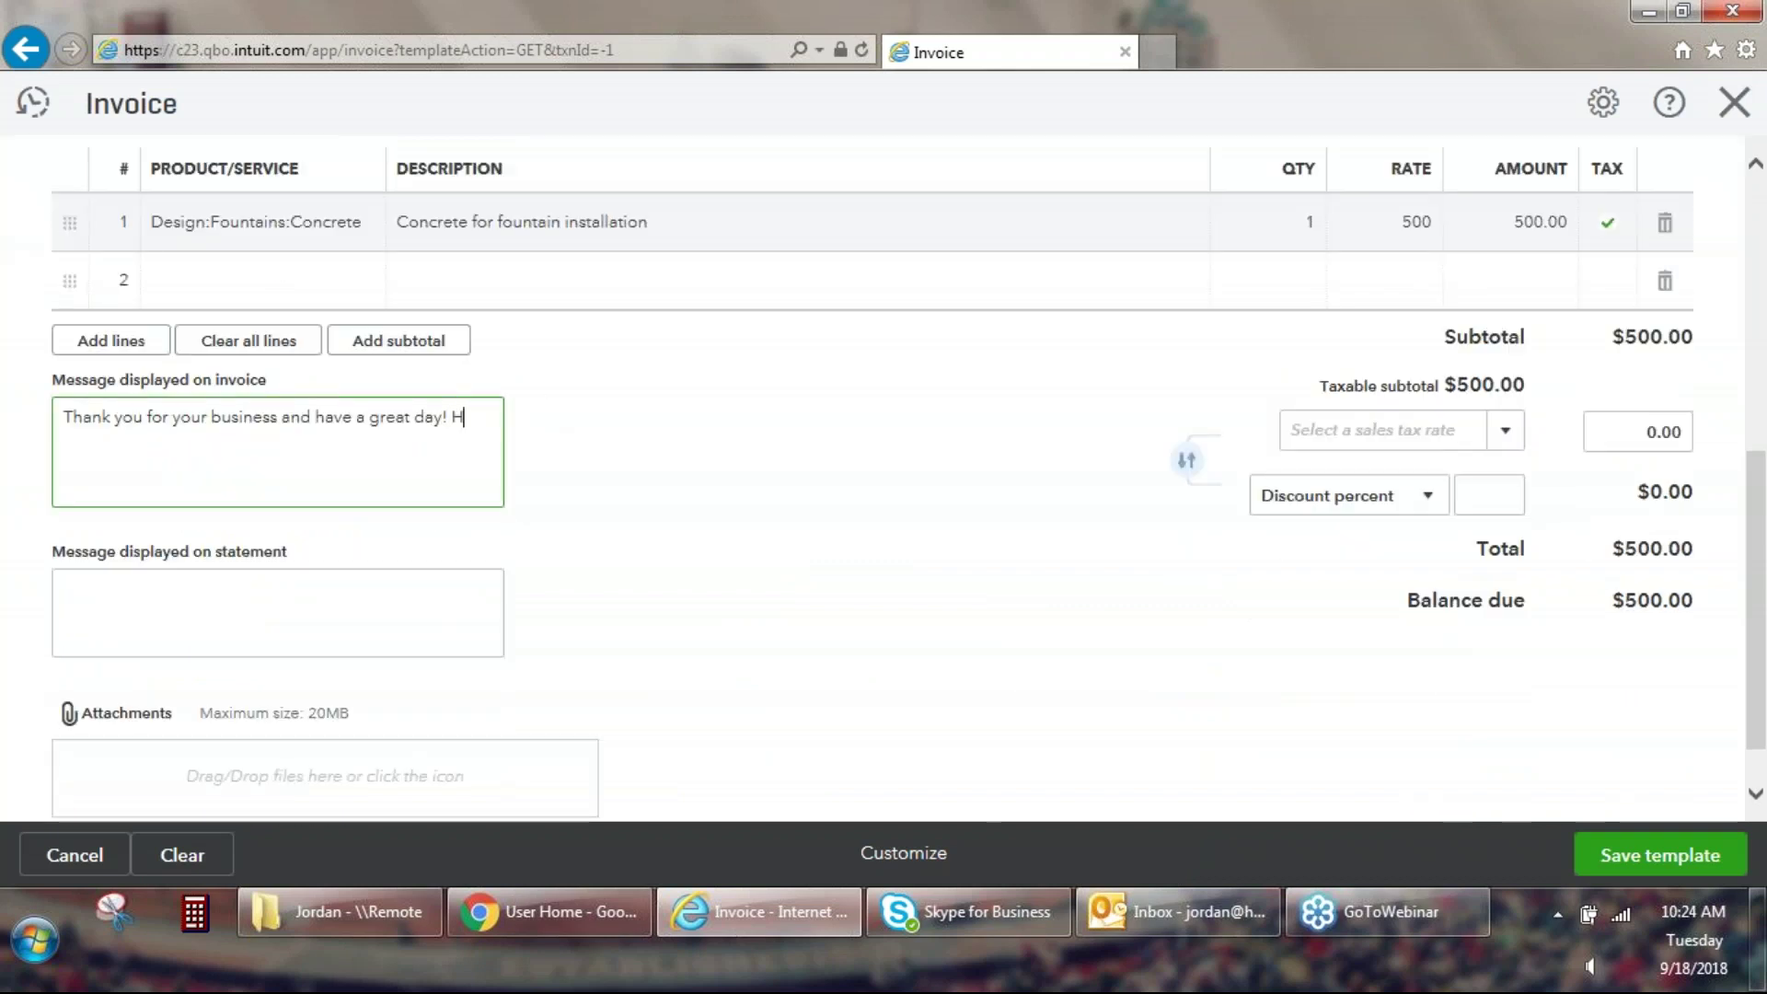
text(ope you enjoy your new )
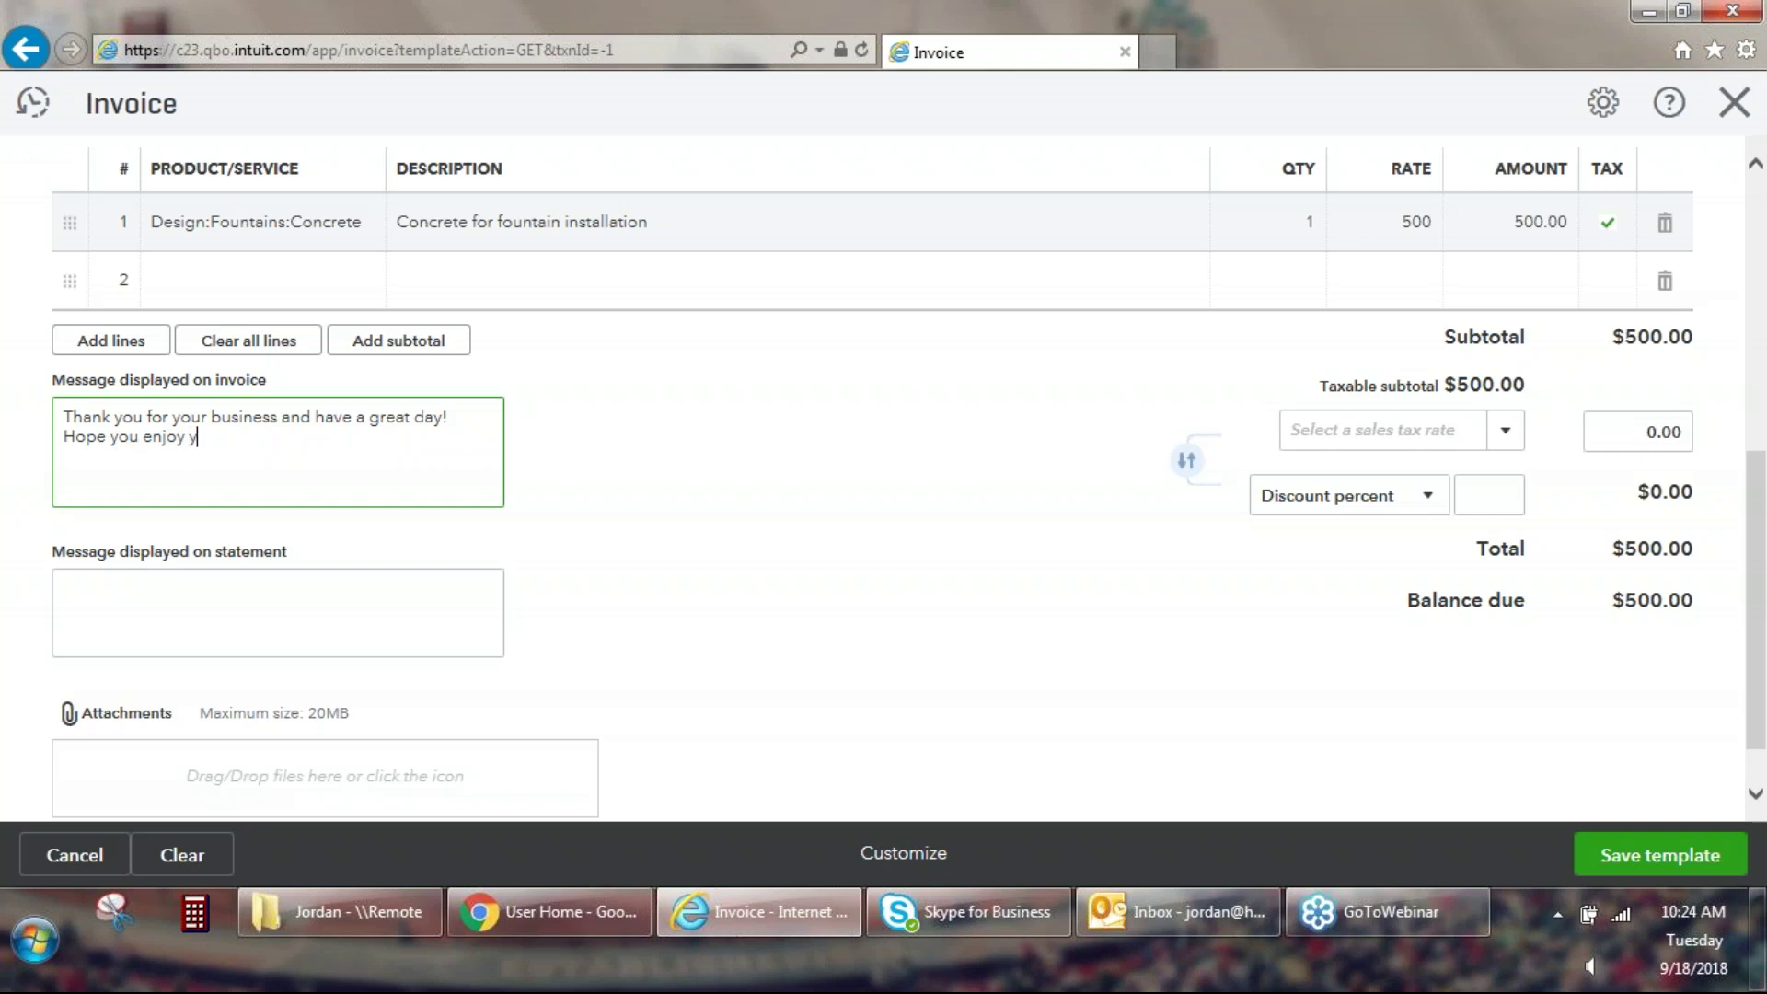
text(fountain!!!)
click(674, 440)
Save the Fountain template to the Recurring Transactions list.
click(1656, 855)
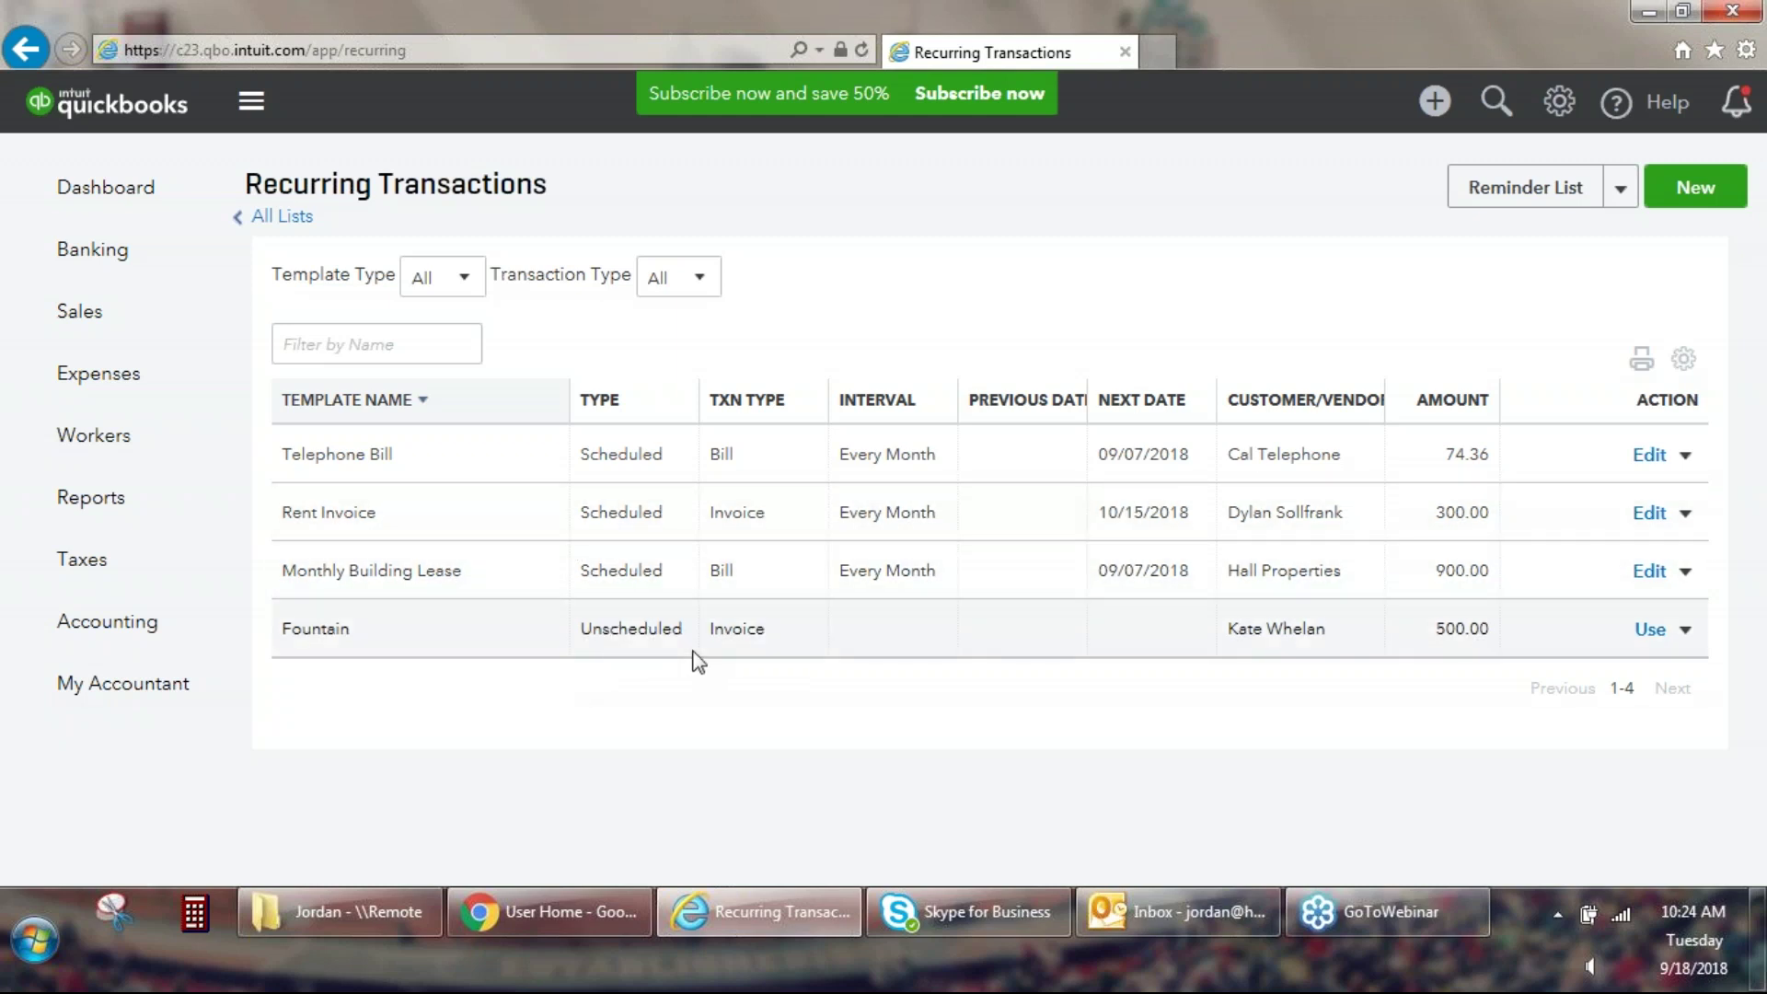
Start an invoice from the Fountain template and switch it to a different customer.
click(1649, 631)
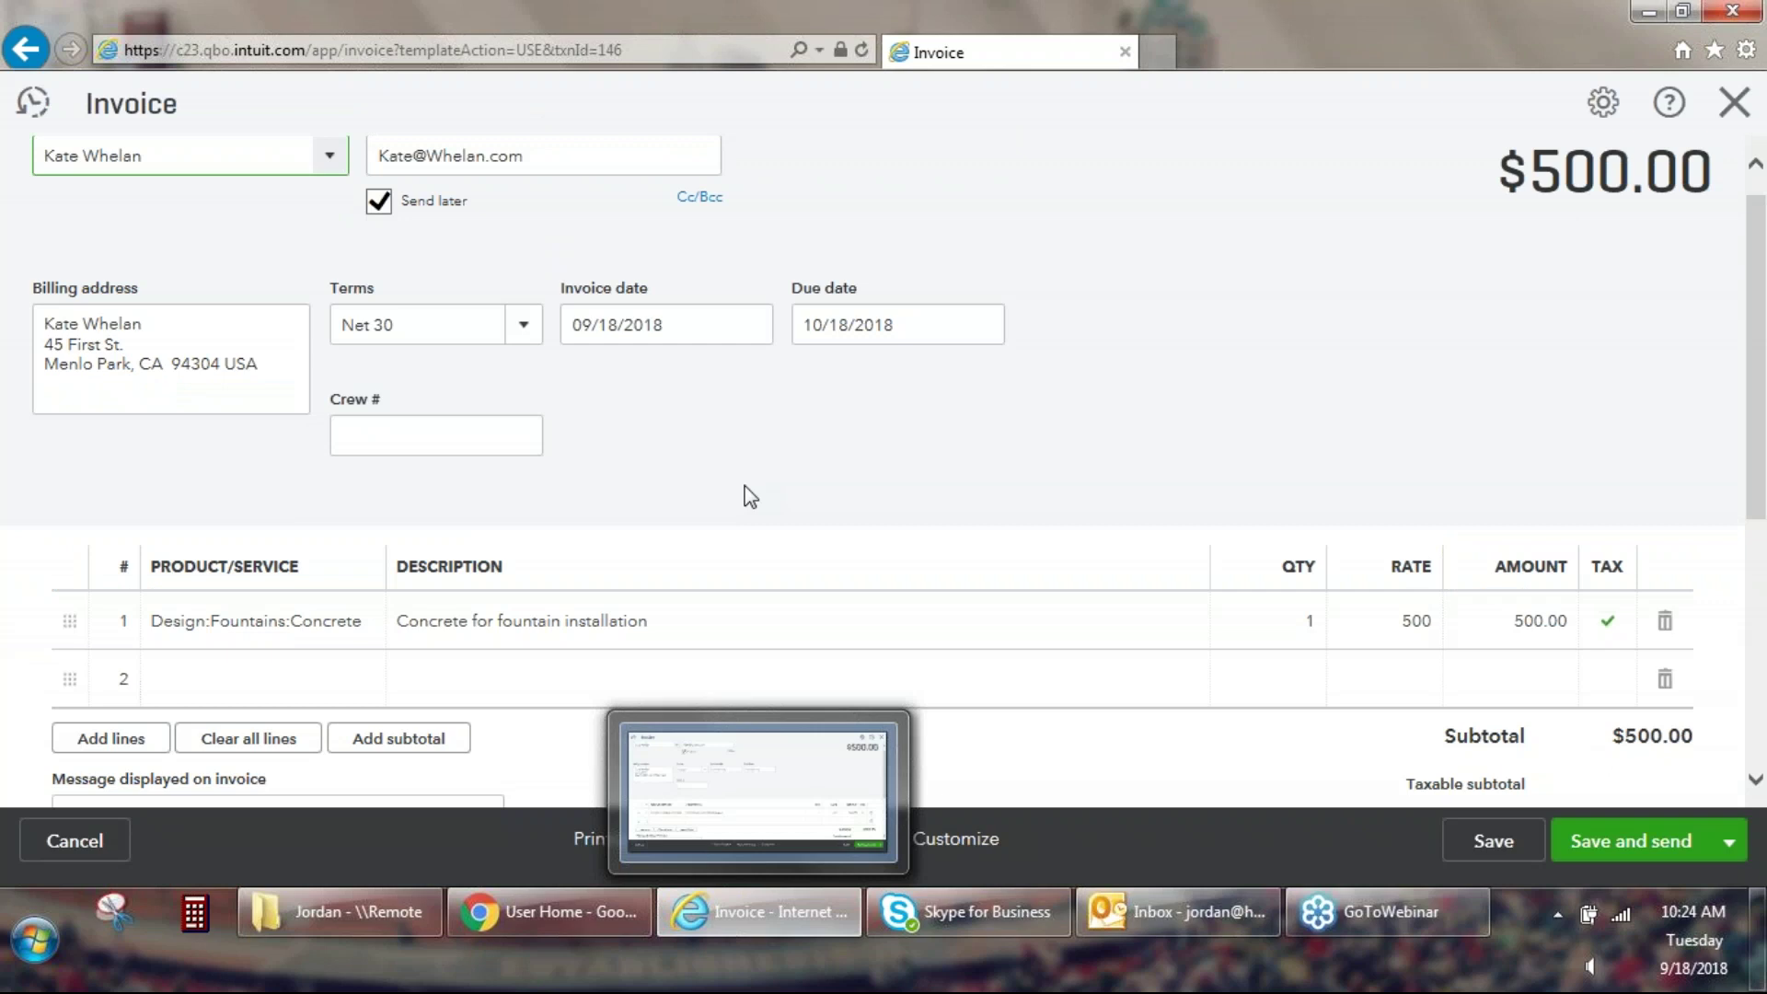
click(331, 189)
scroll(349, 405, down, 3)
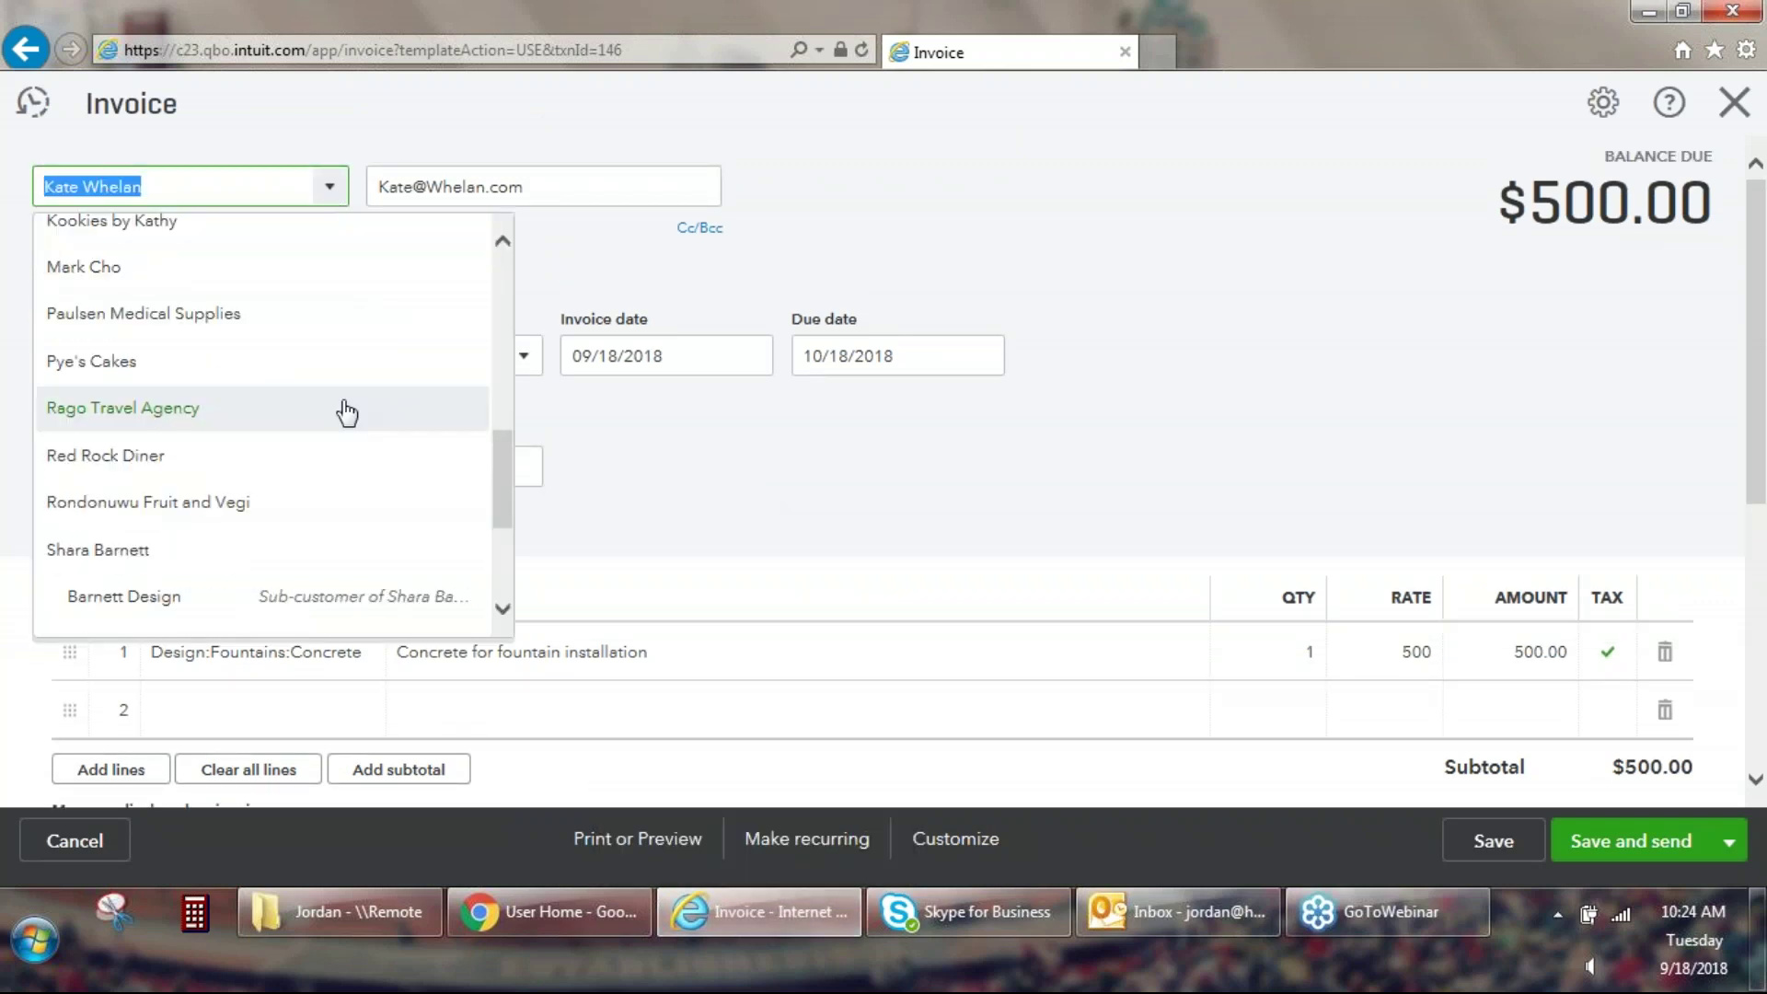
scroll(347, 414, down, 3)
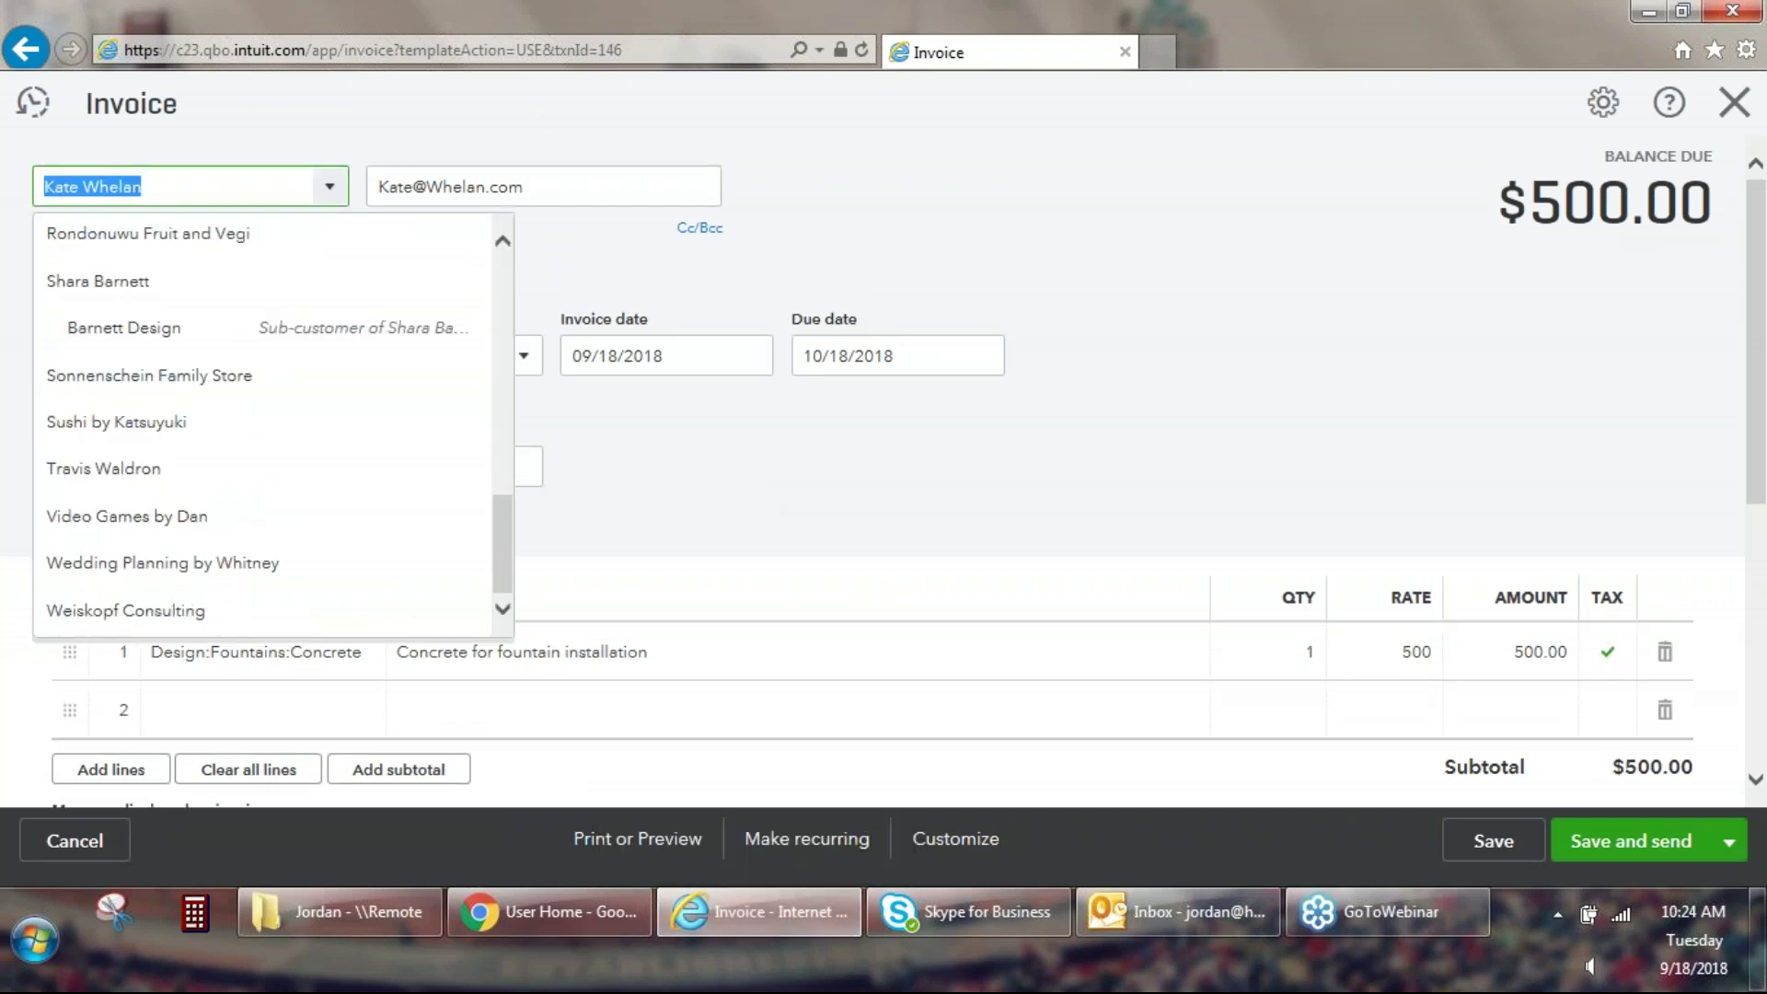
scroll(347, 414, up, 6)
scroll(162, 307, up, 1)
click(162, 308)
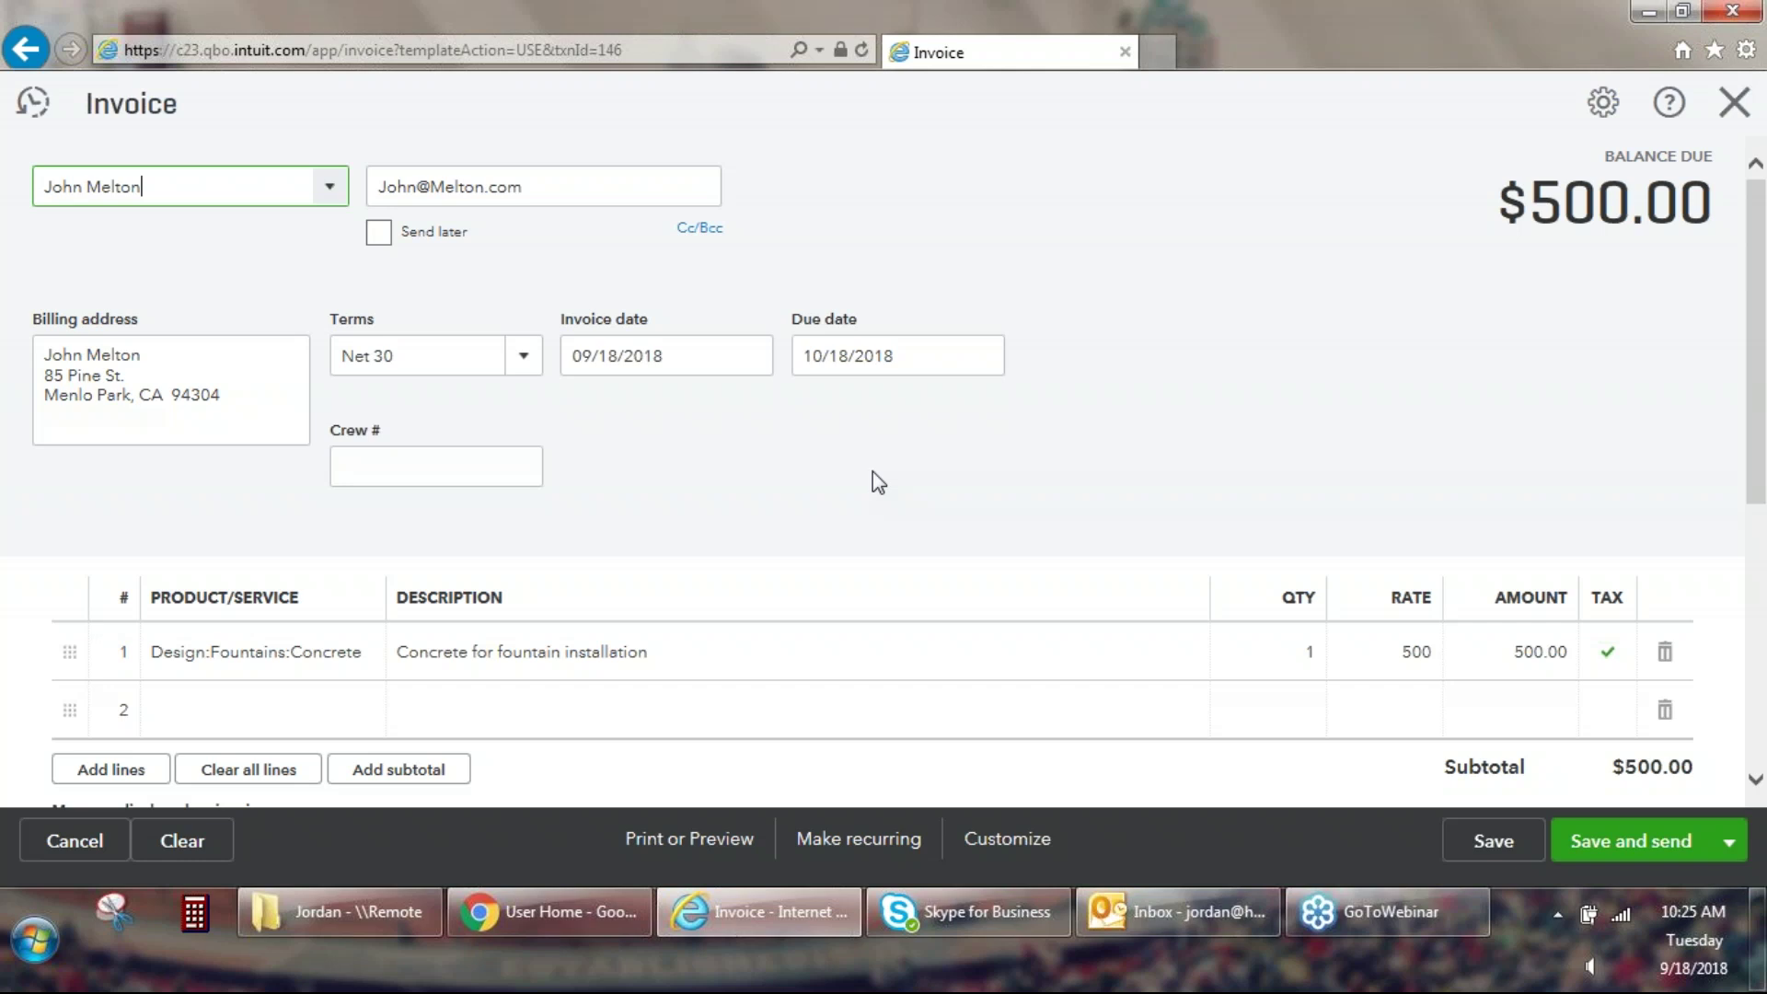
Change the line 1 rate to 750 for a $750.00 total and save the invoice.
scroll(584, 631, down, 2)
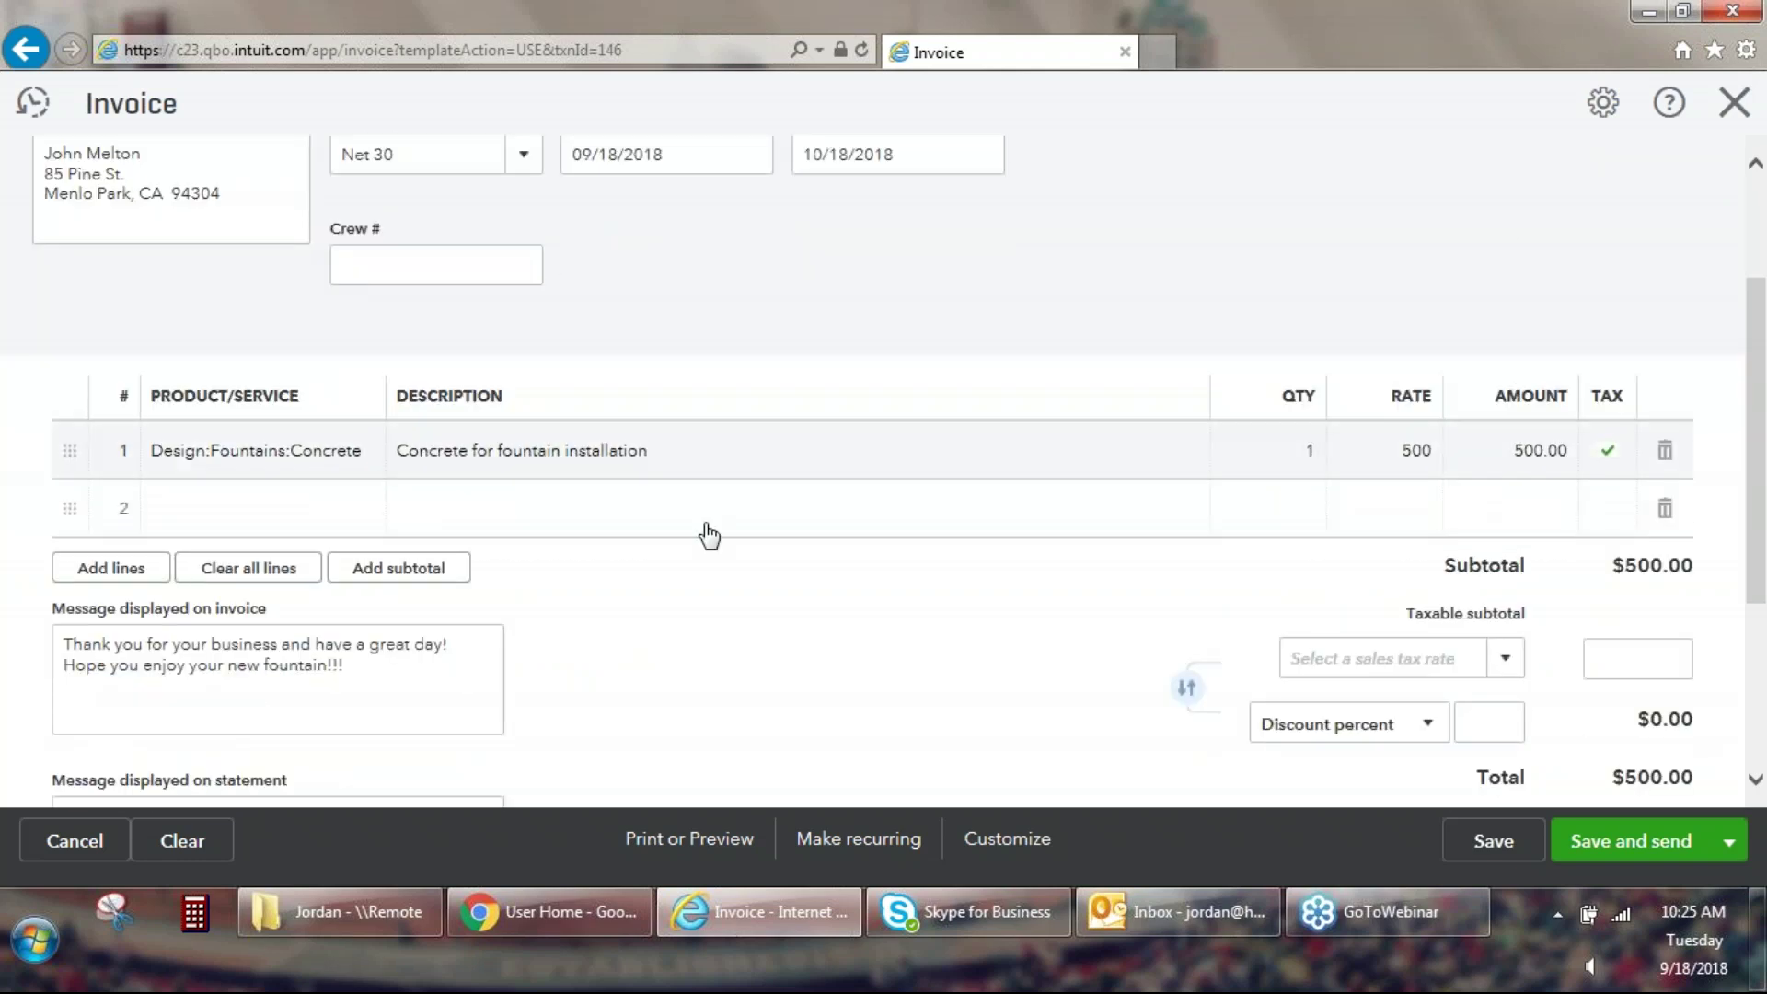
click(1403, 458)
text(750)
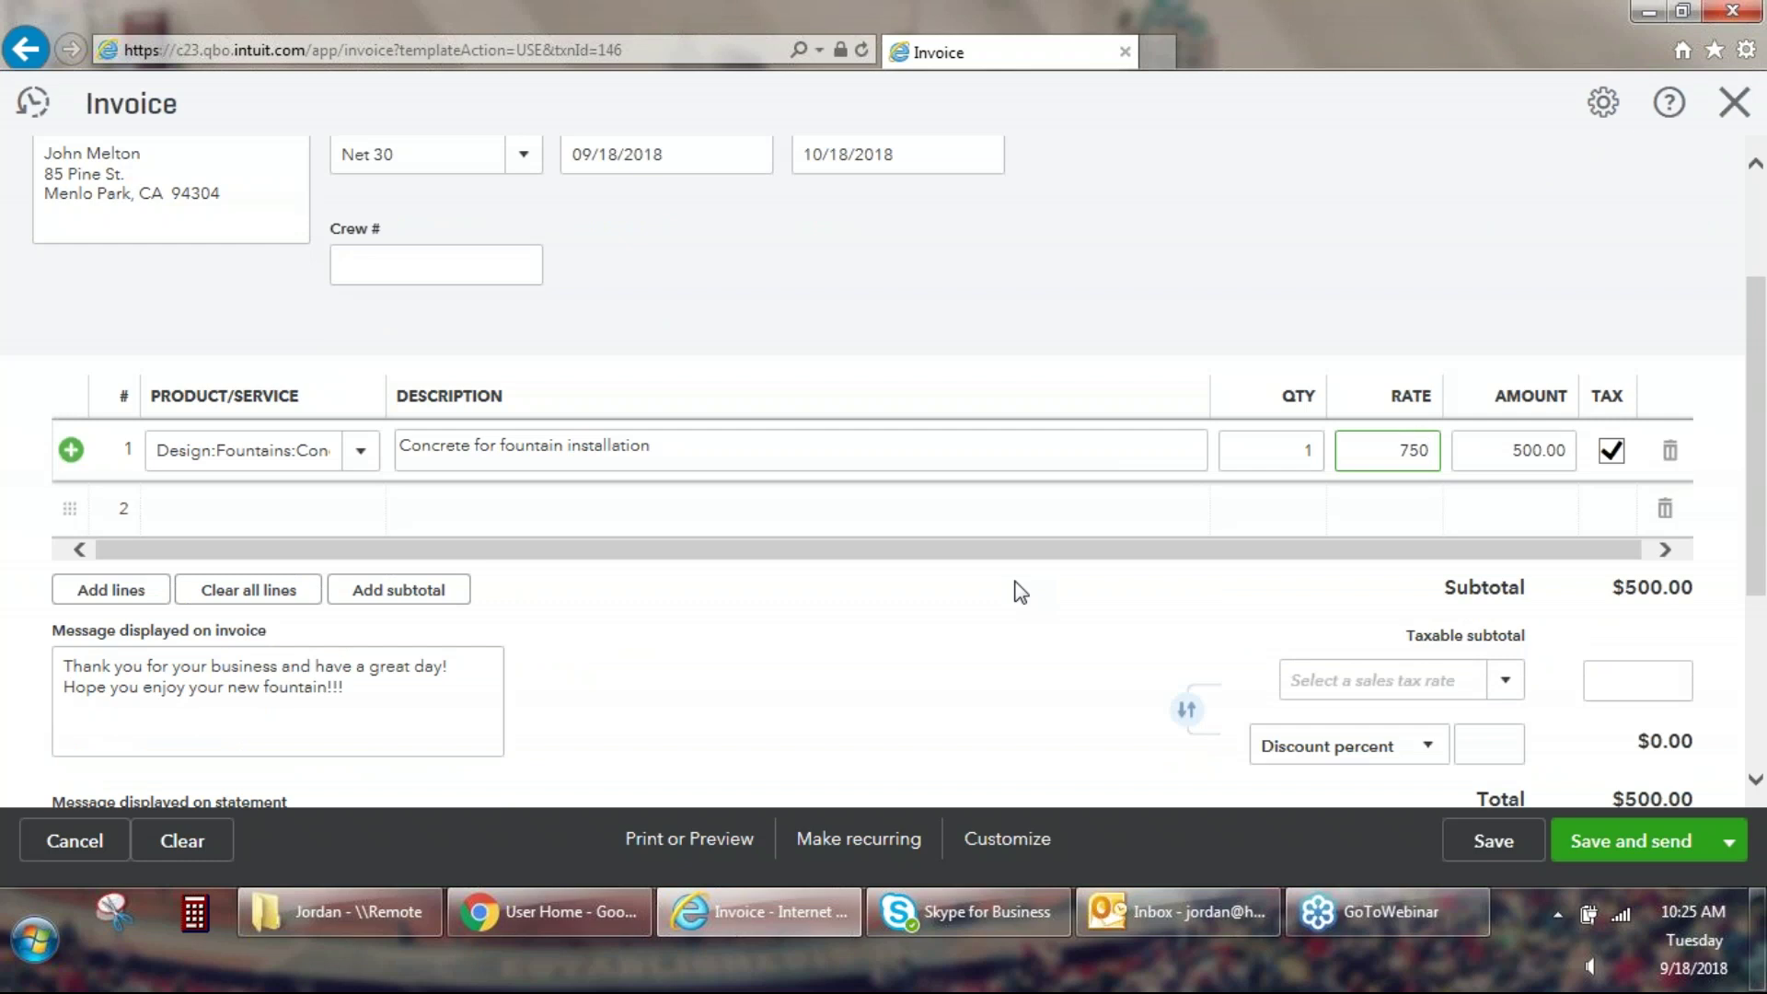
click(1015, 583)
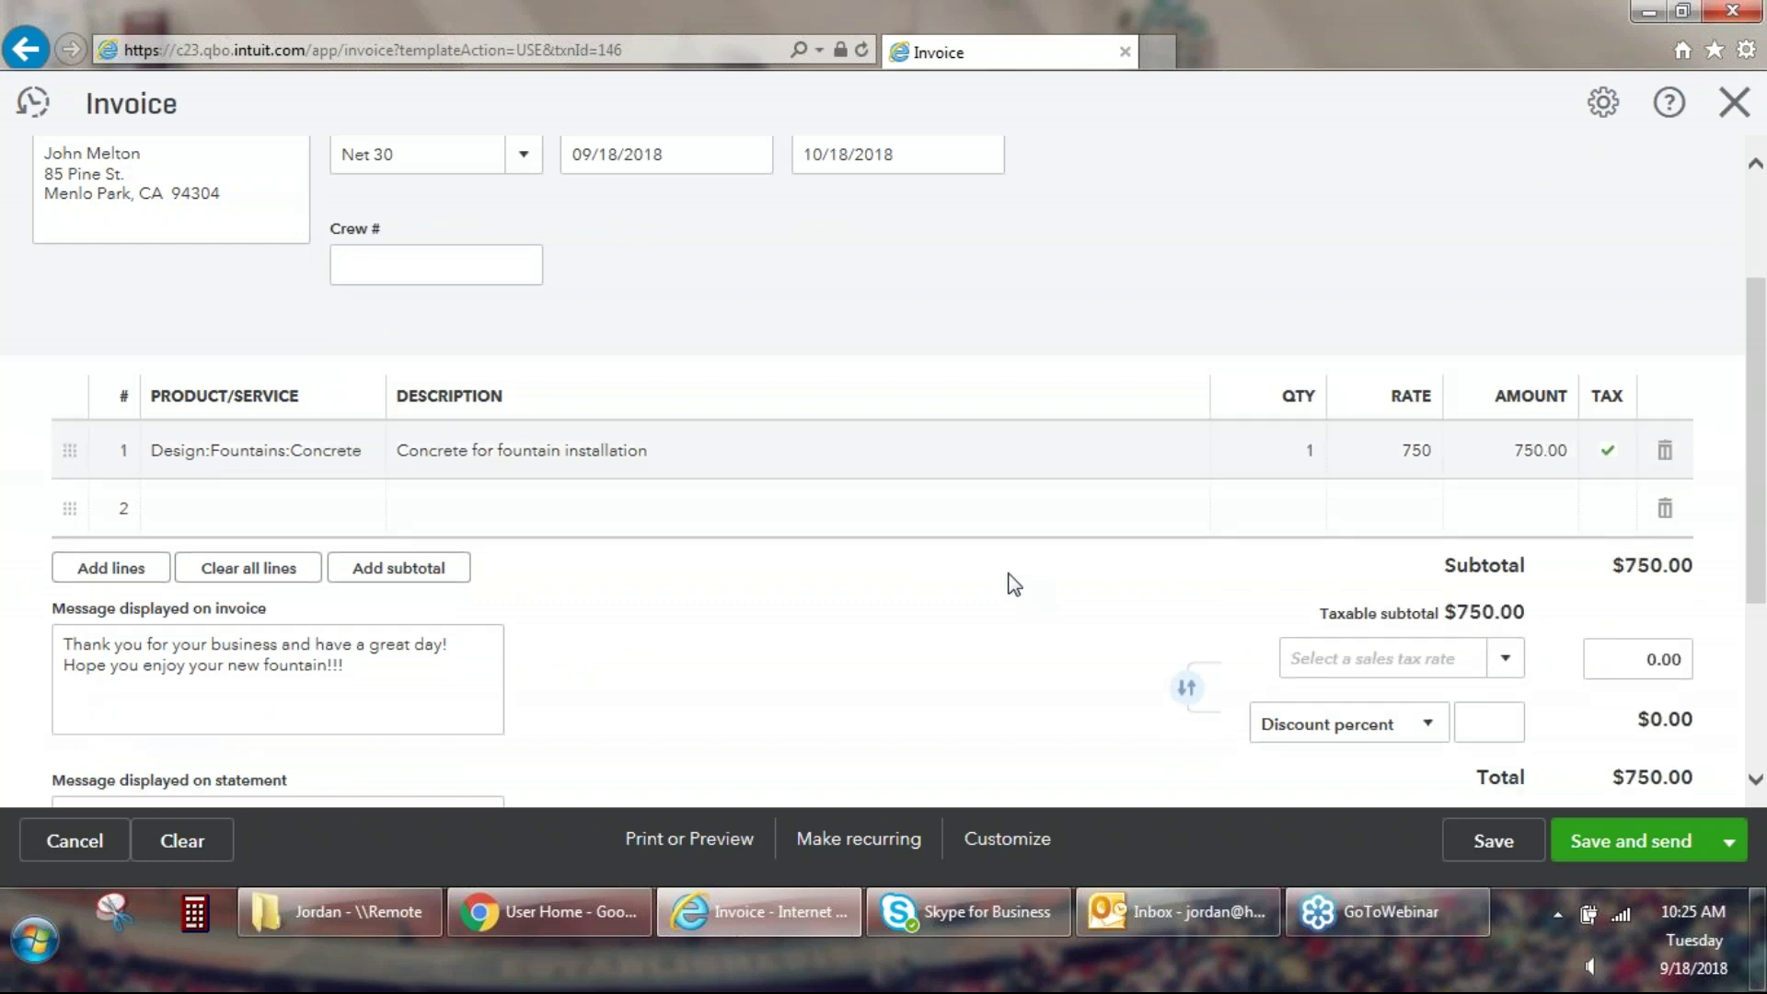
scroll(952, 554, down, 2)
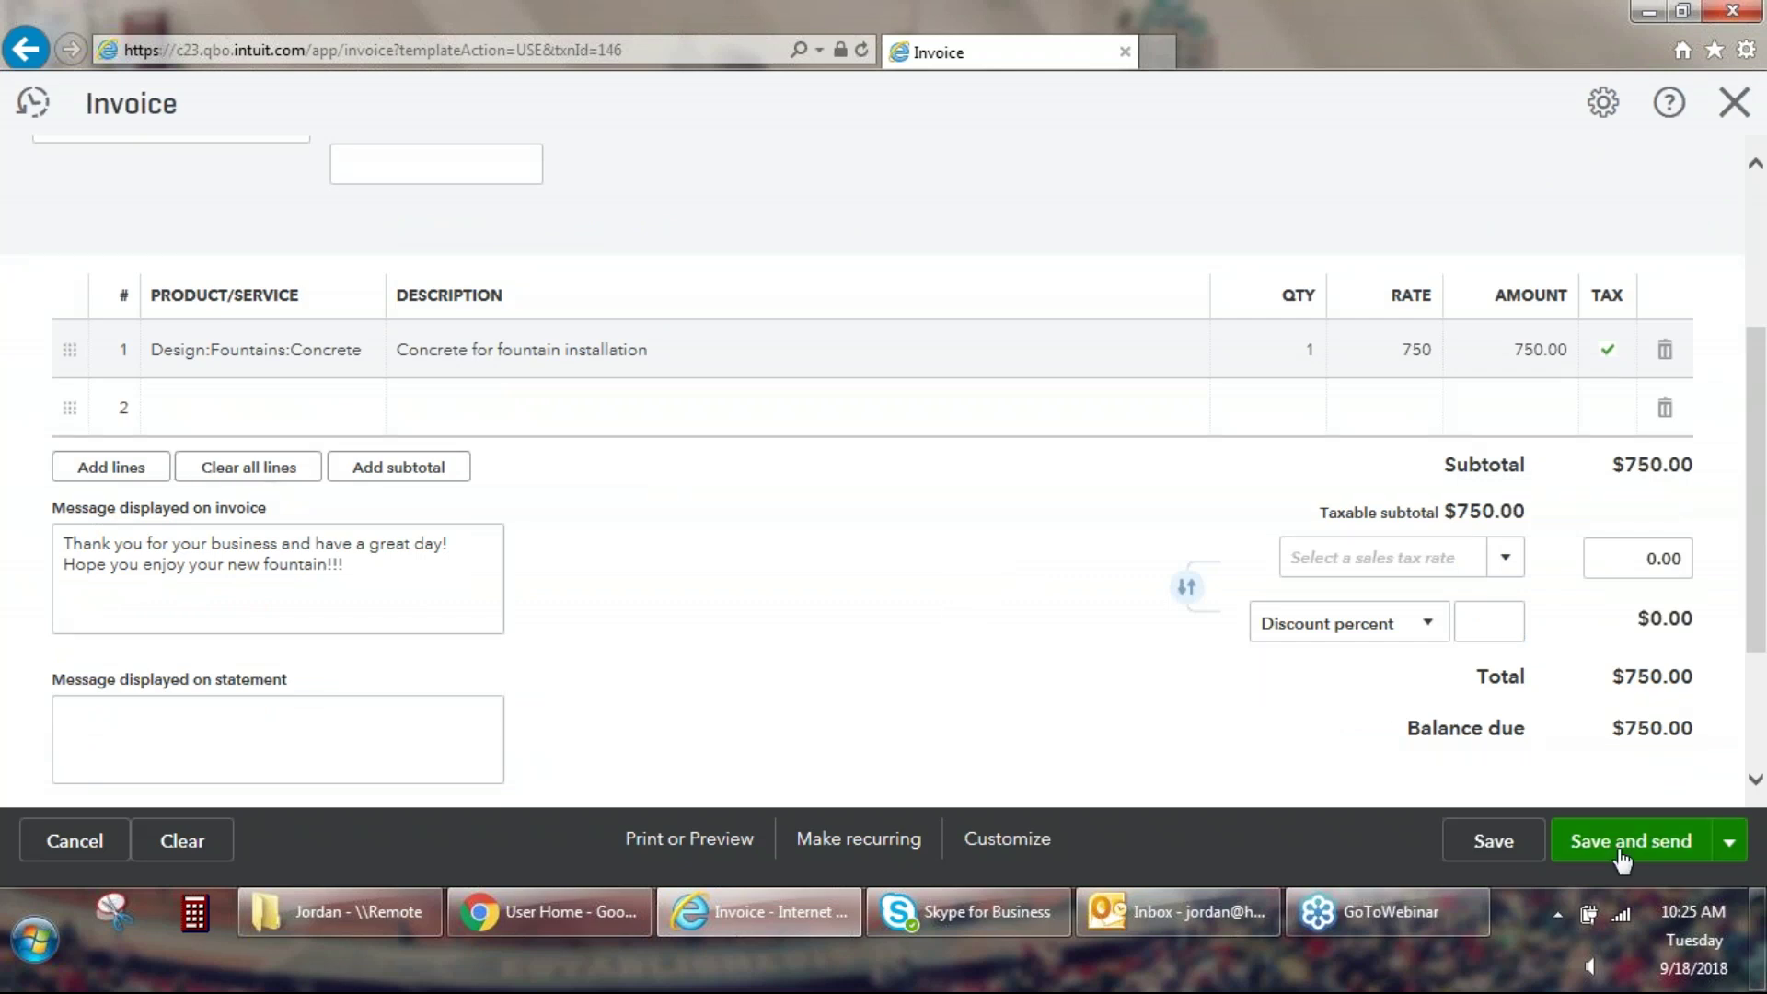
click(1592, 837)
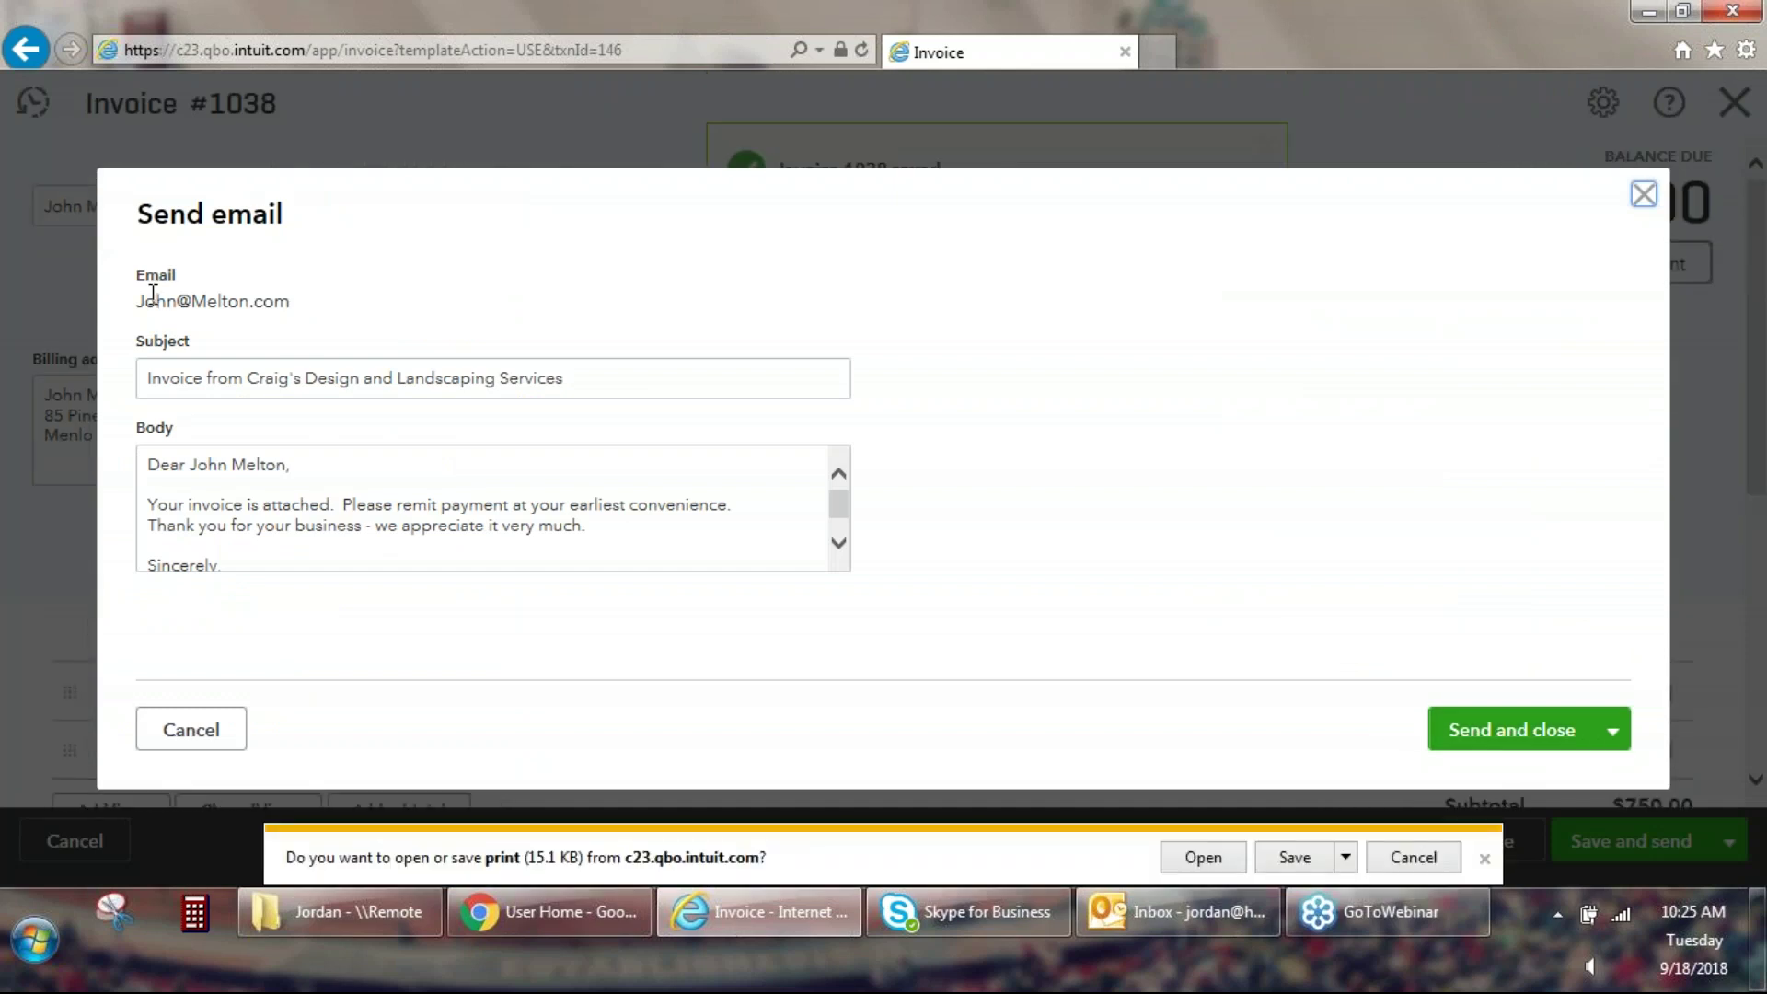
Review the recipient address and email body, then send invoice #1038 to the customer.
double_click(152, 299)
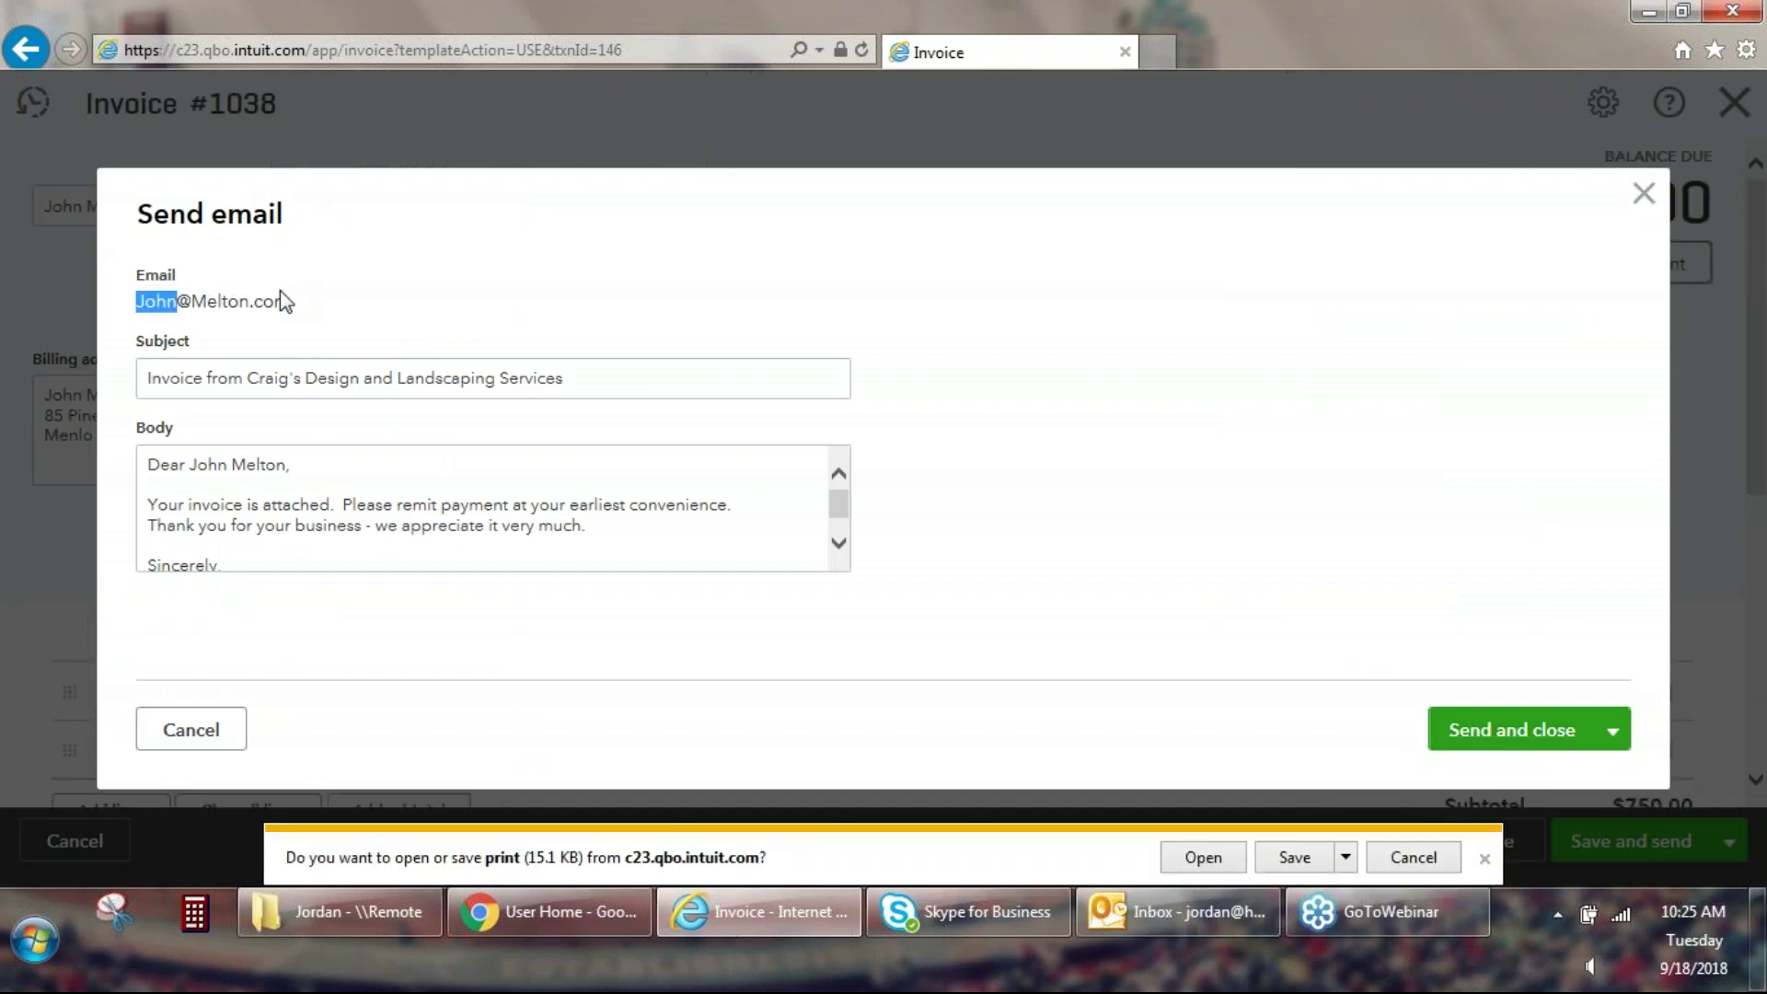
drag(287, 301, 177, 301)
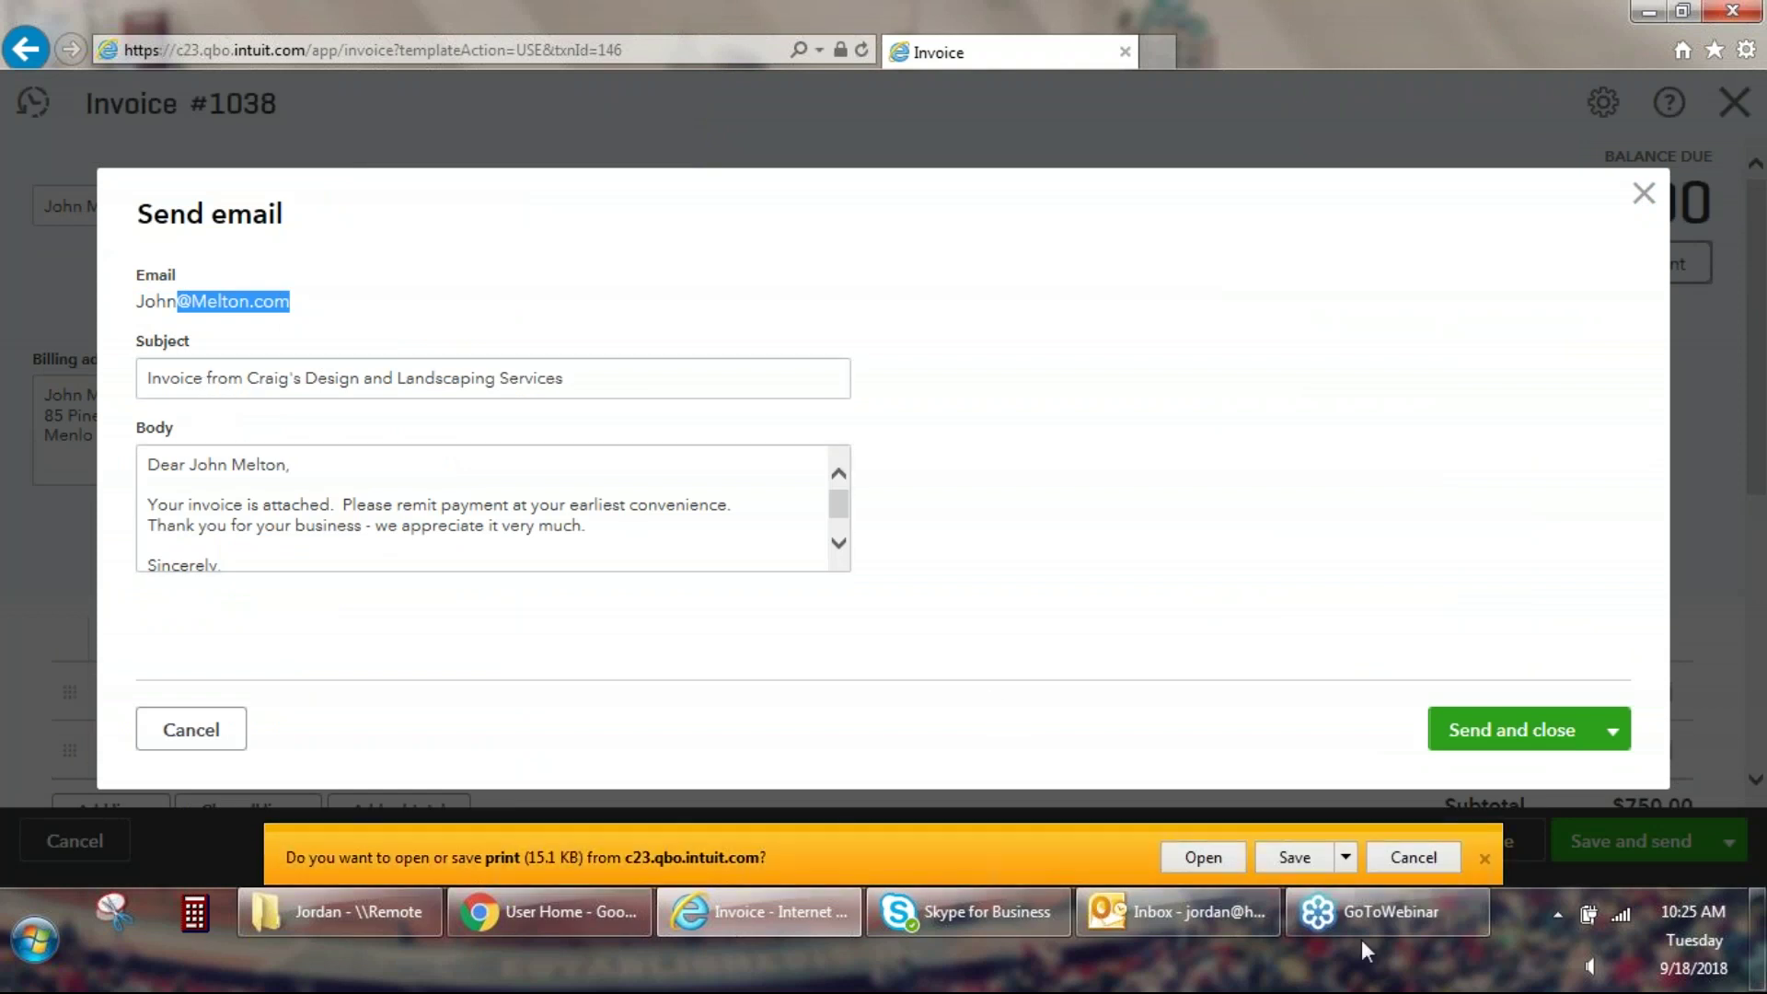
click(1414, 858)
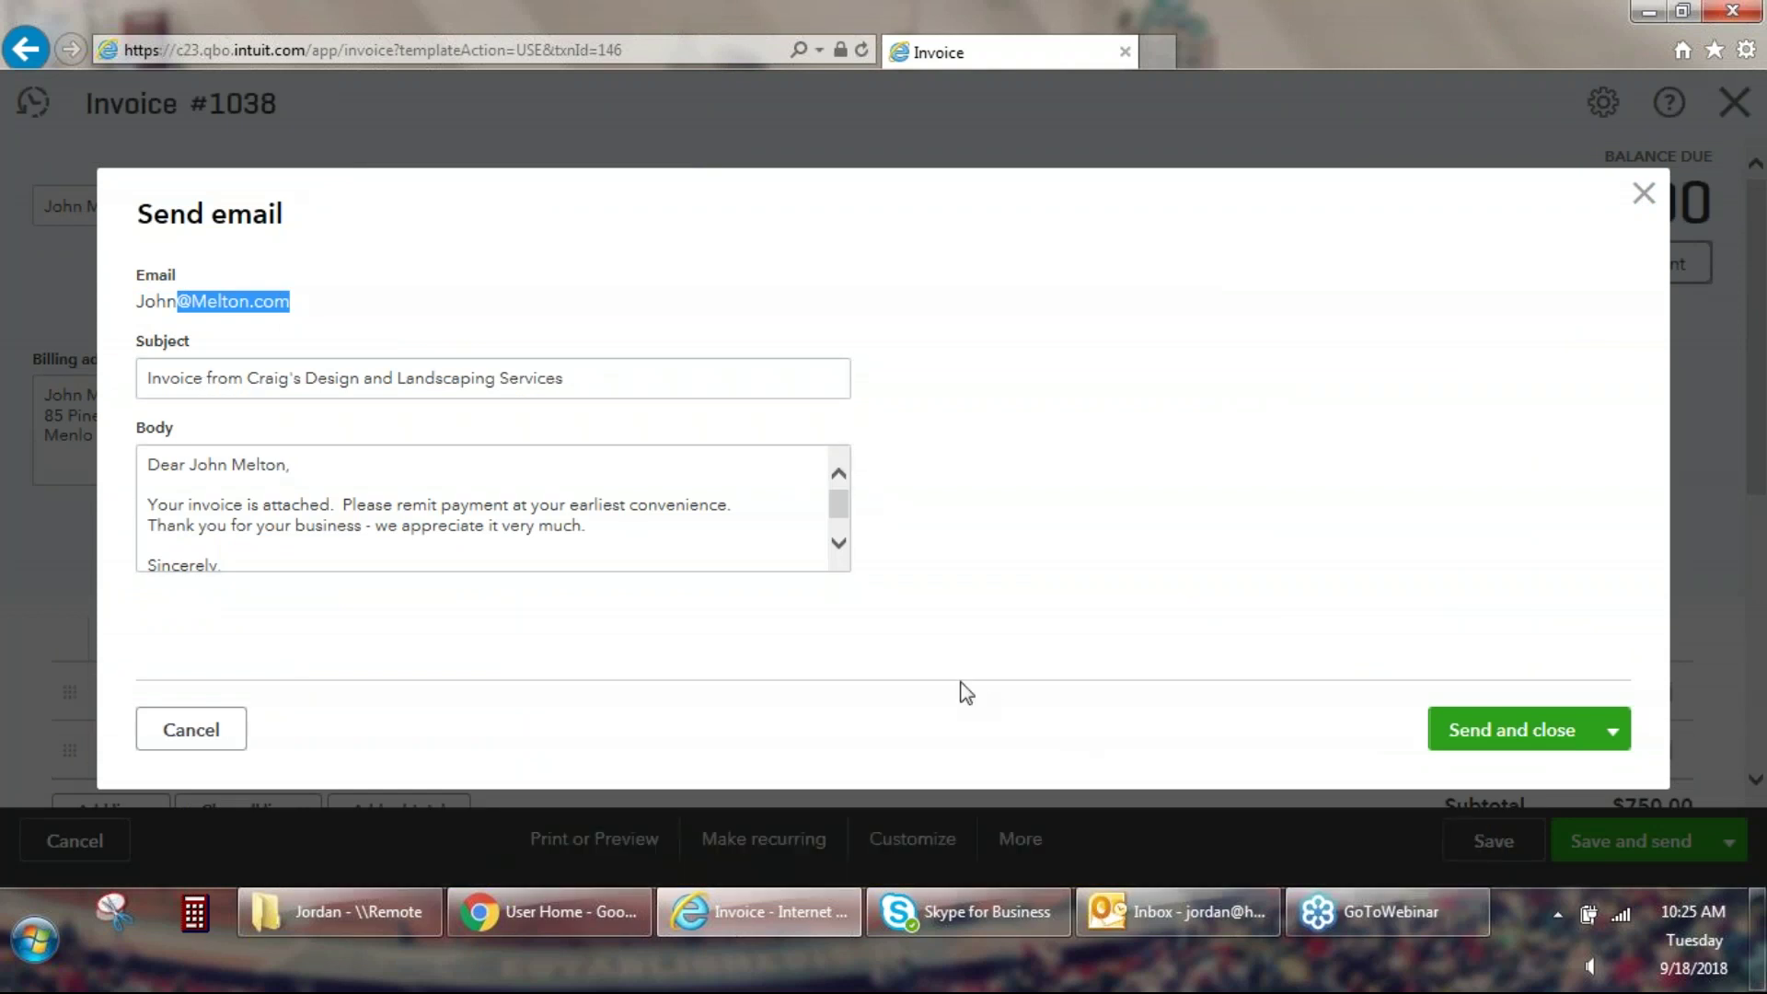
click(838, 543)
key(ctrl+a)
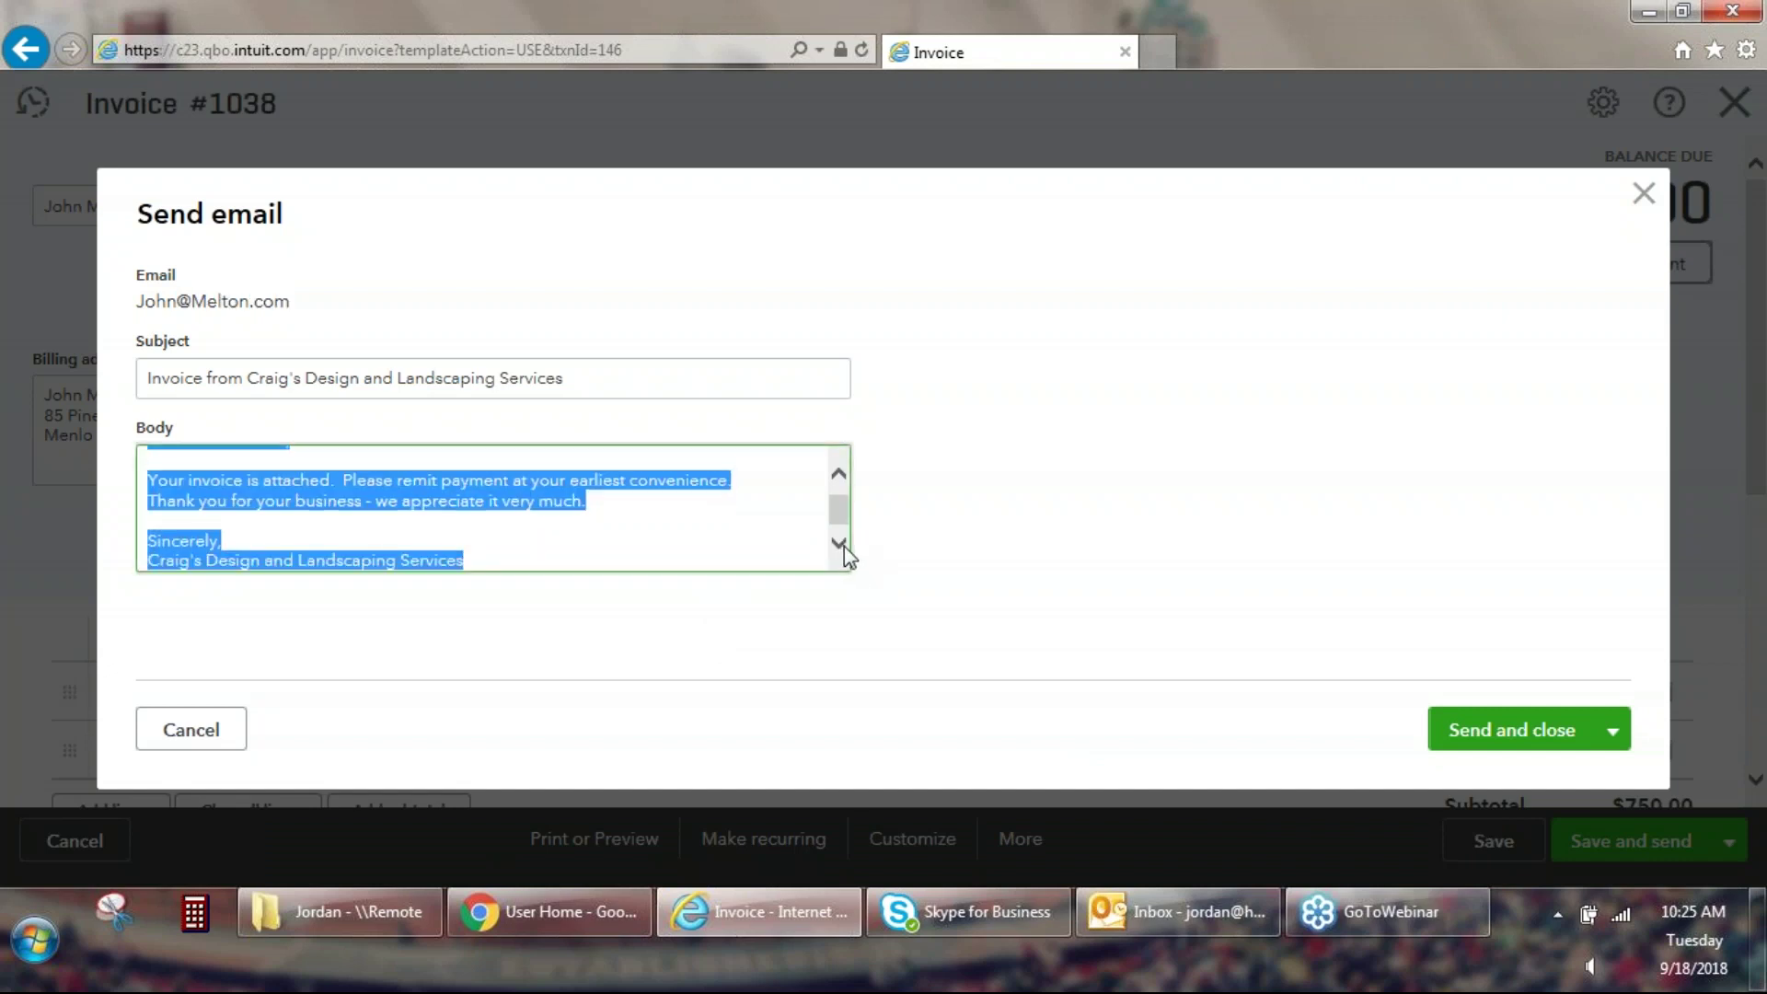
click(841, 544)
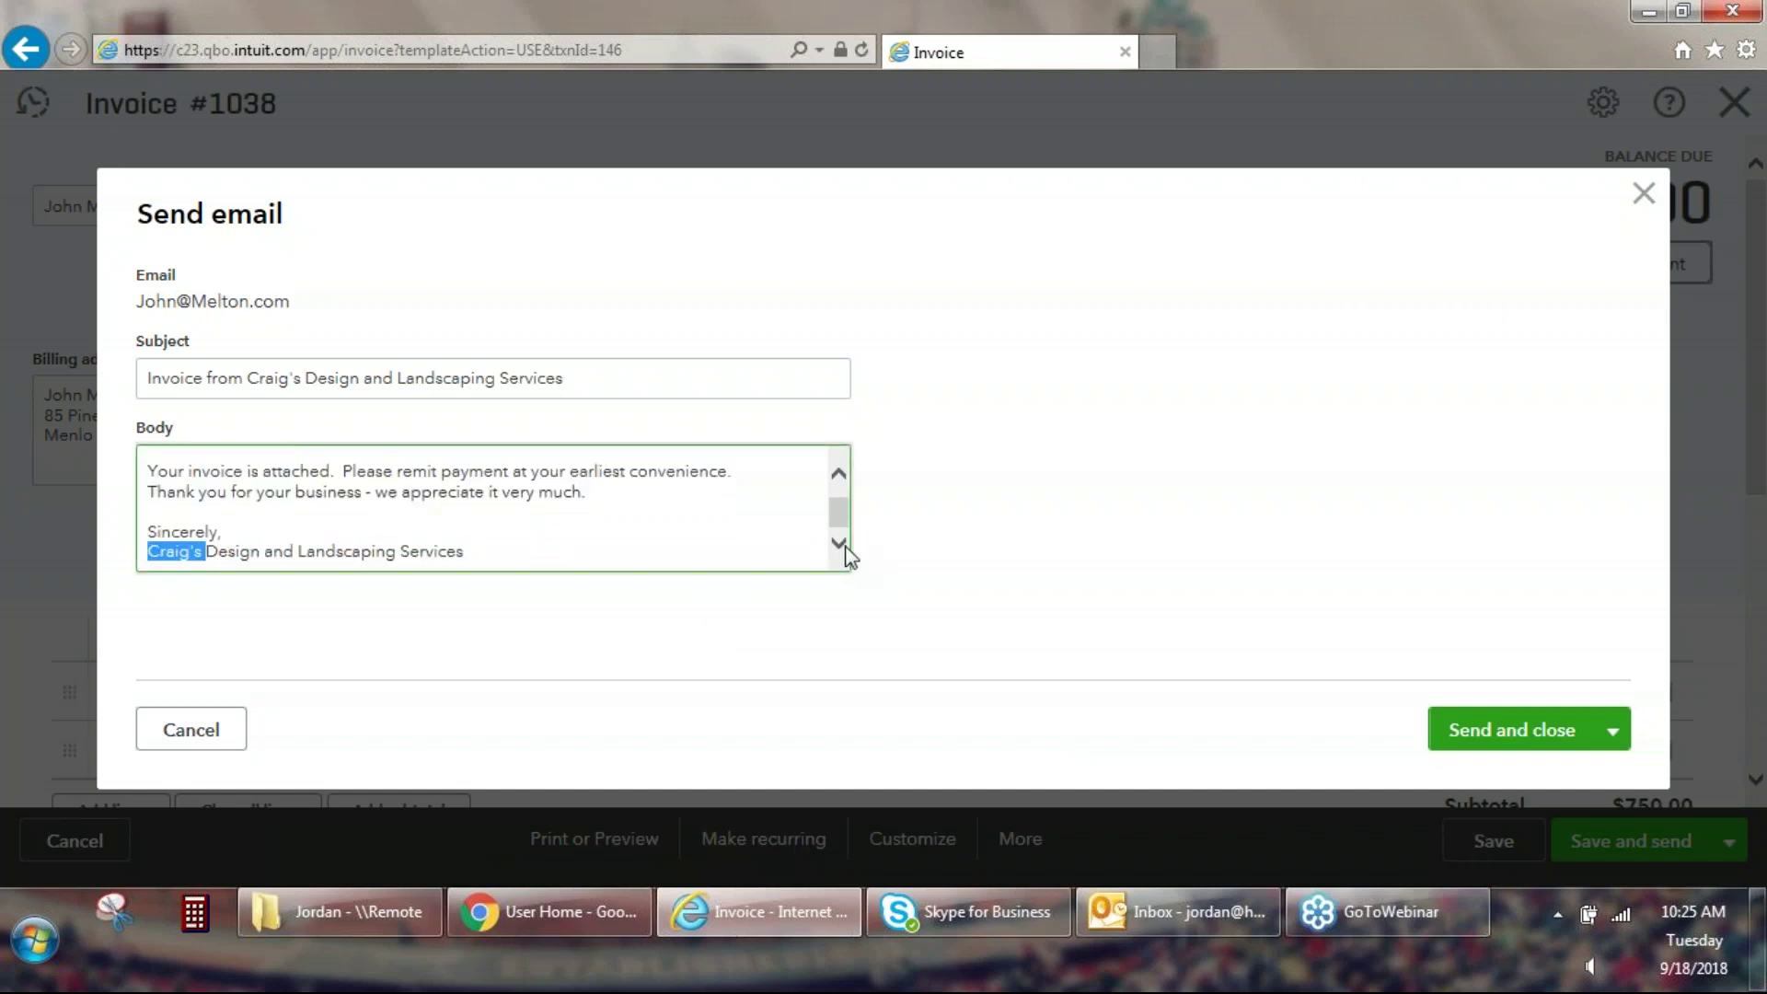
click(840, 475)
click(840, 475)
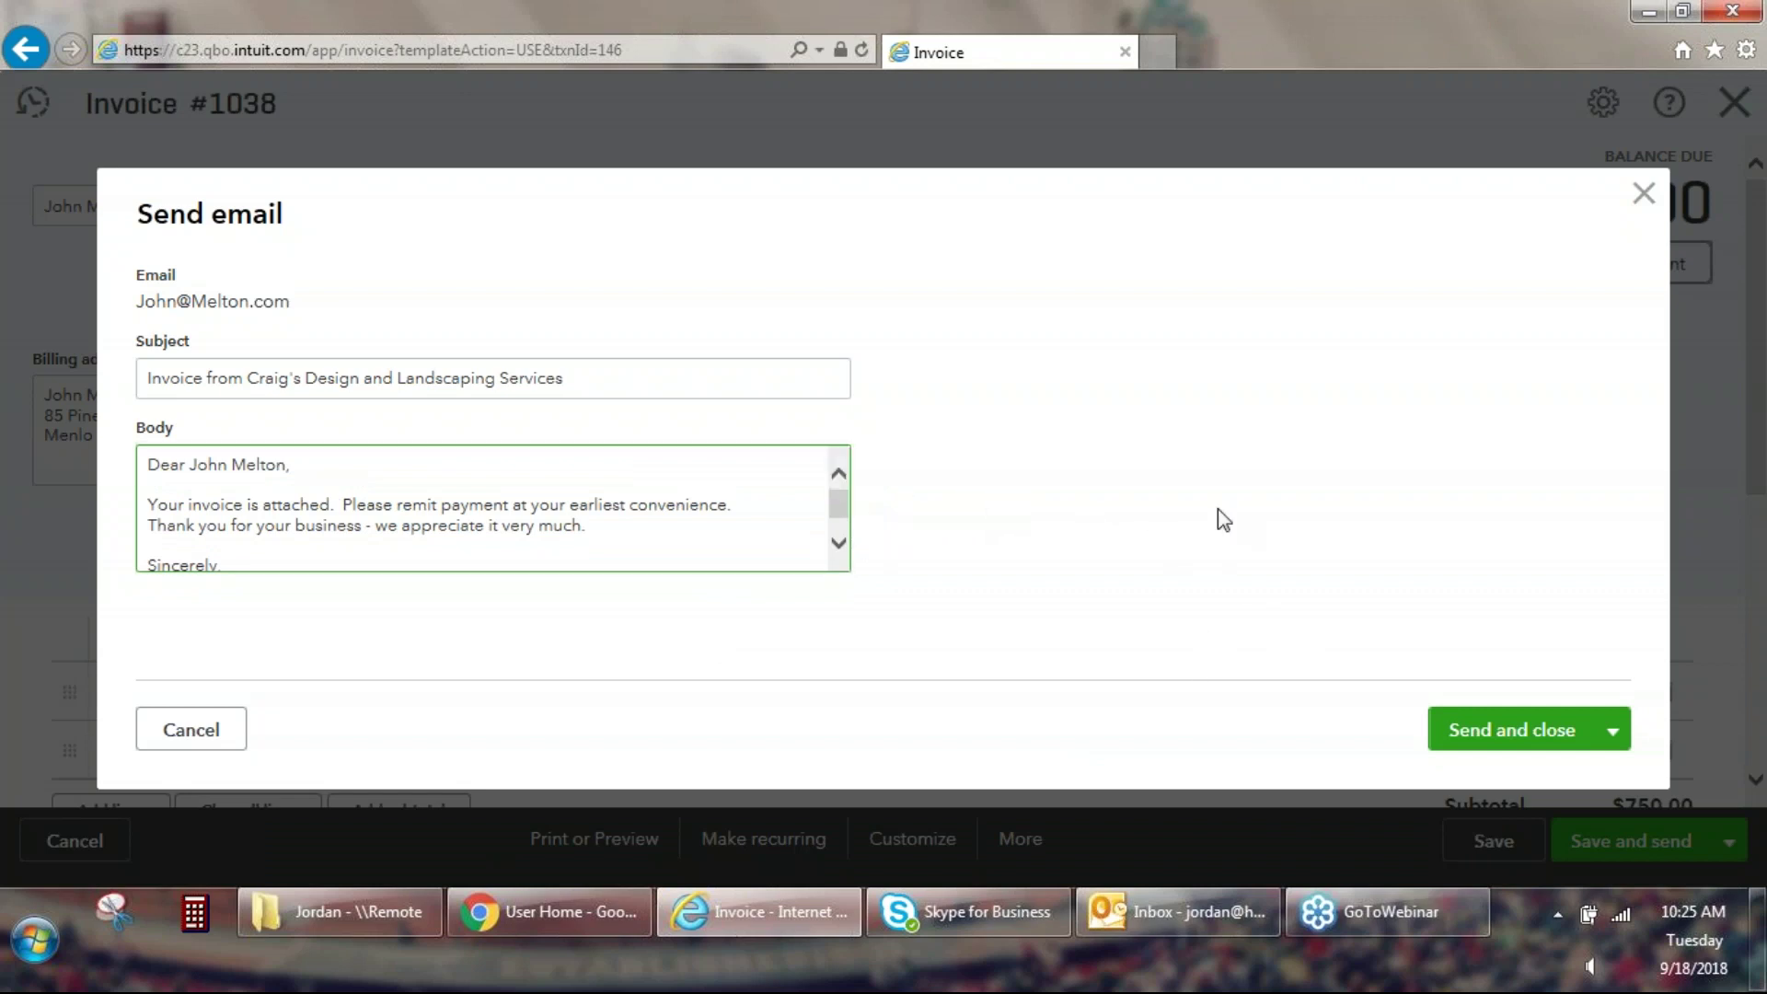
click(1500, 737)
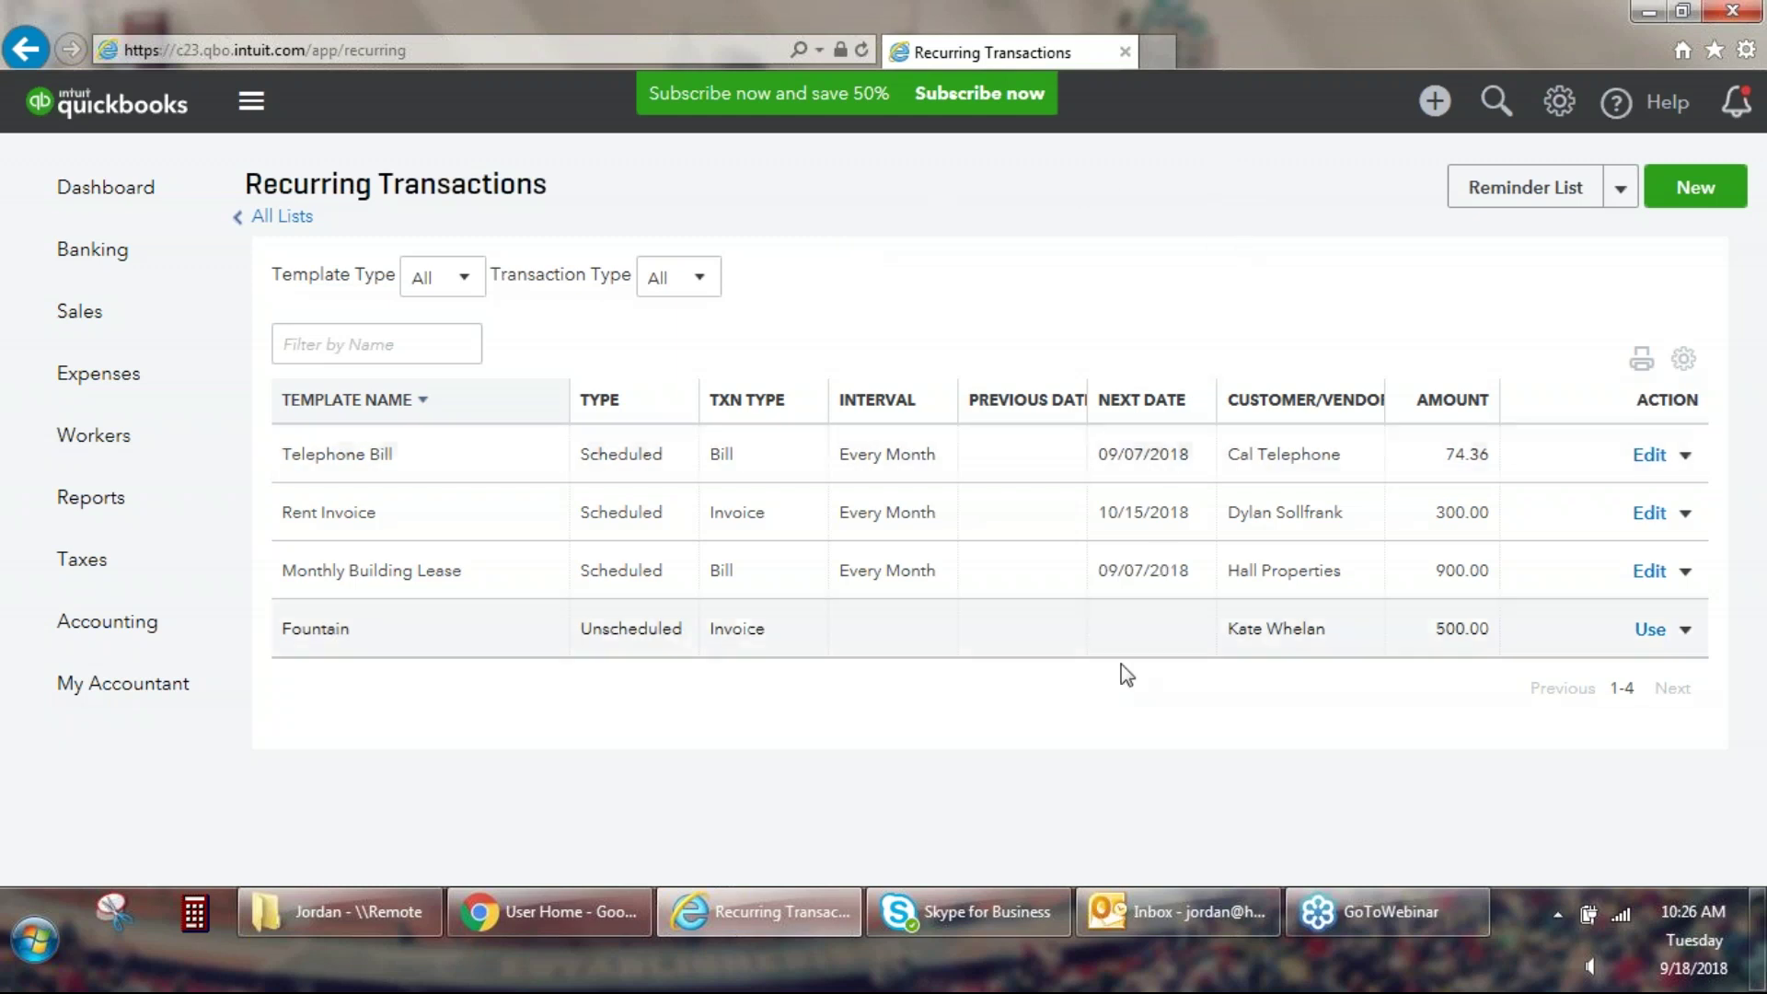
Go back to the Dashboard showing $5,281.52 unpaid invoices and bank balances.
click(1337, 919)
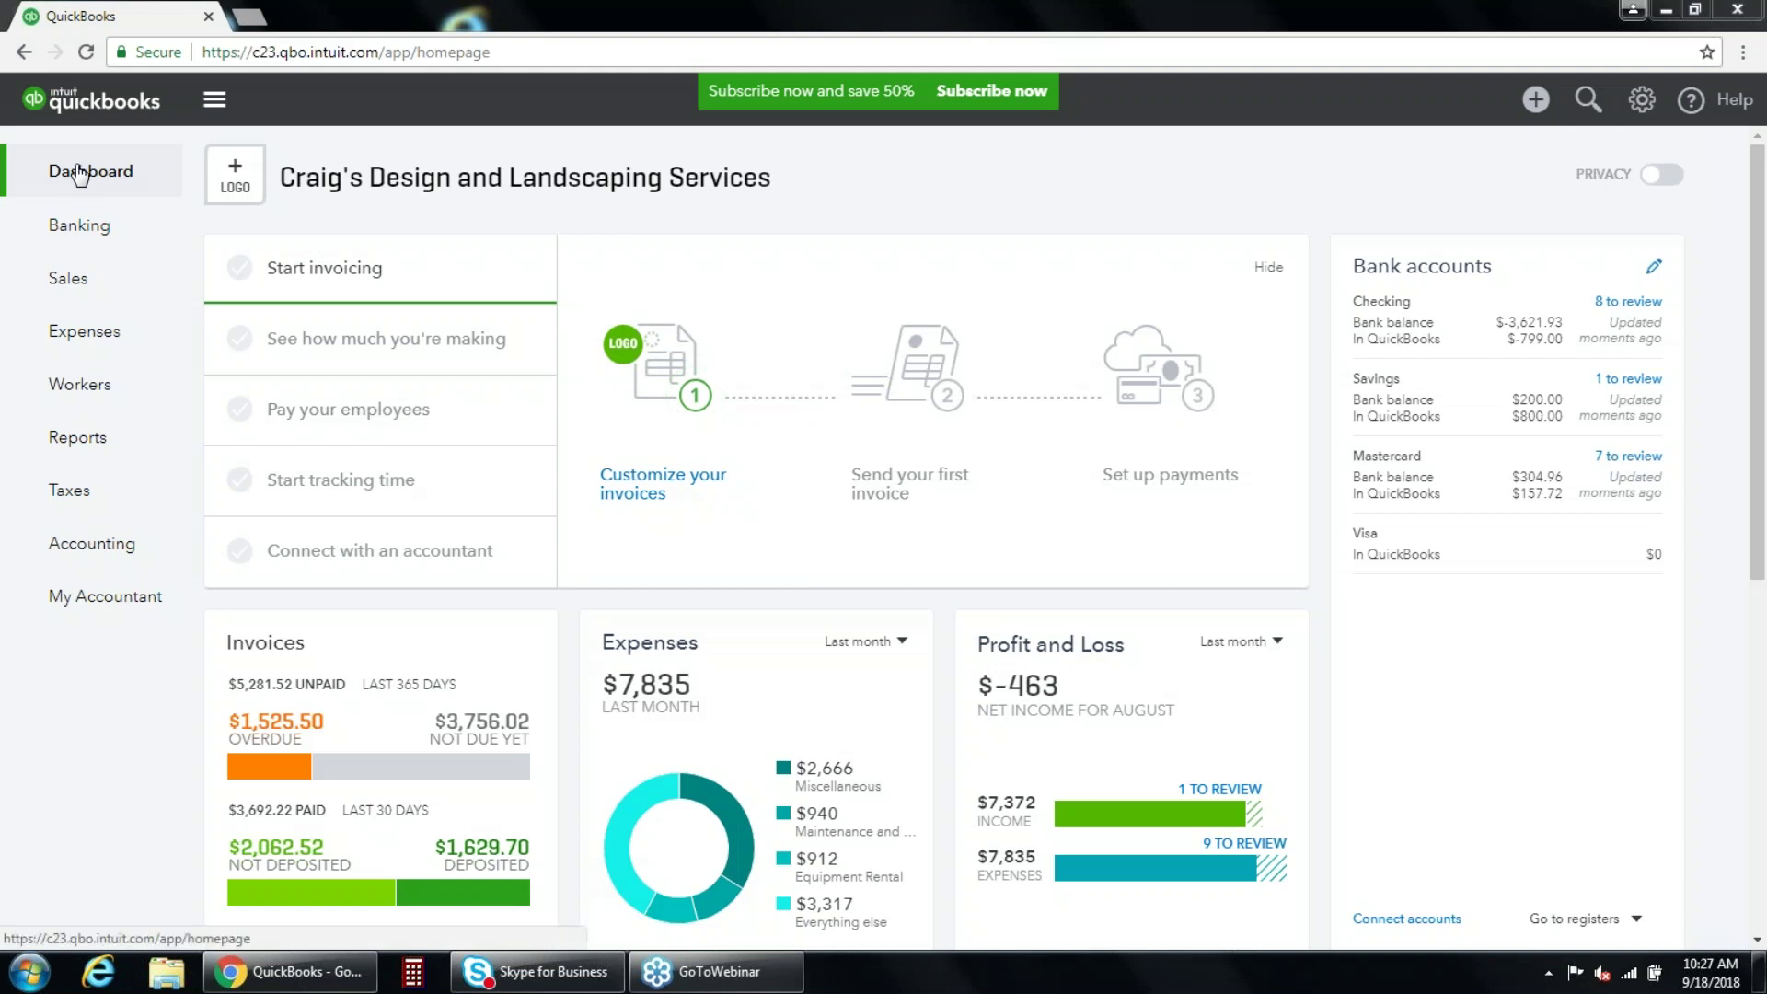
Open the Reconcile page and select Checking as the account to reconcile.
click(87, 561)
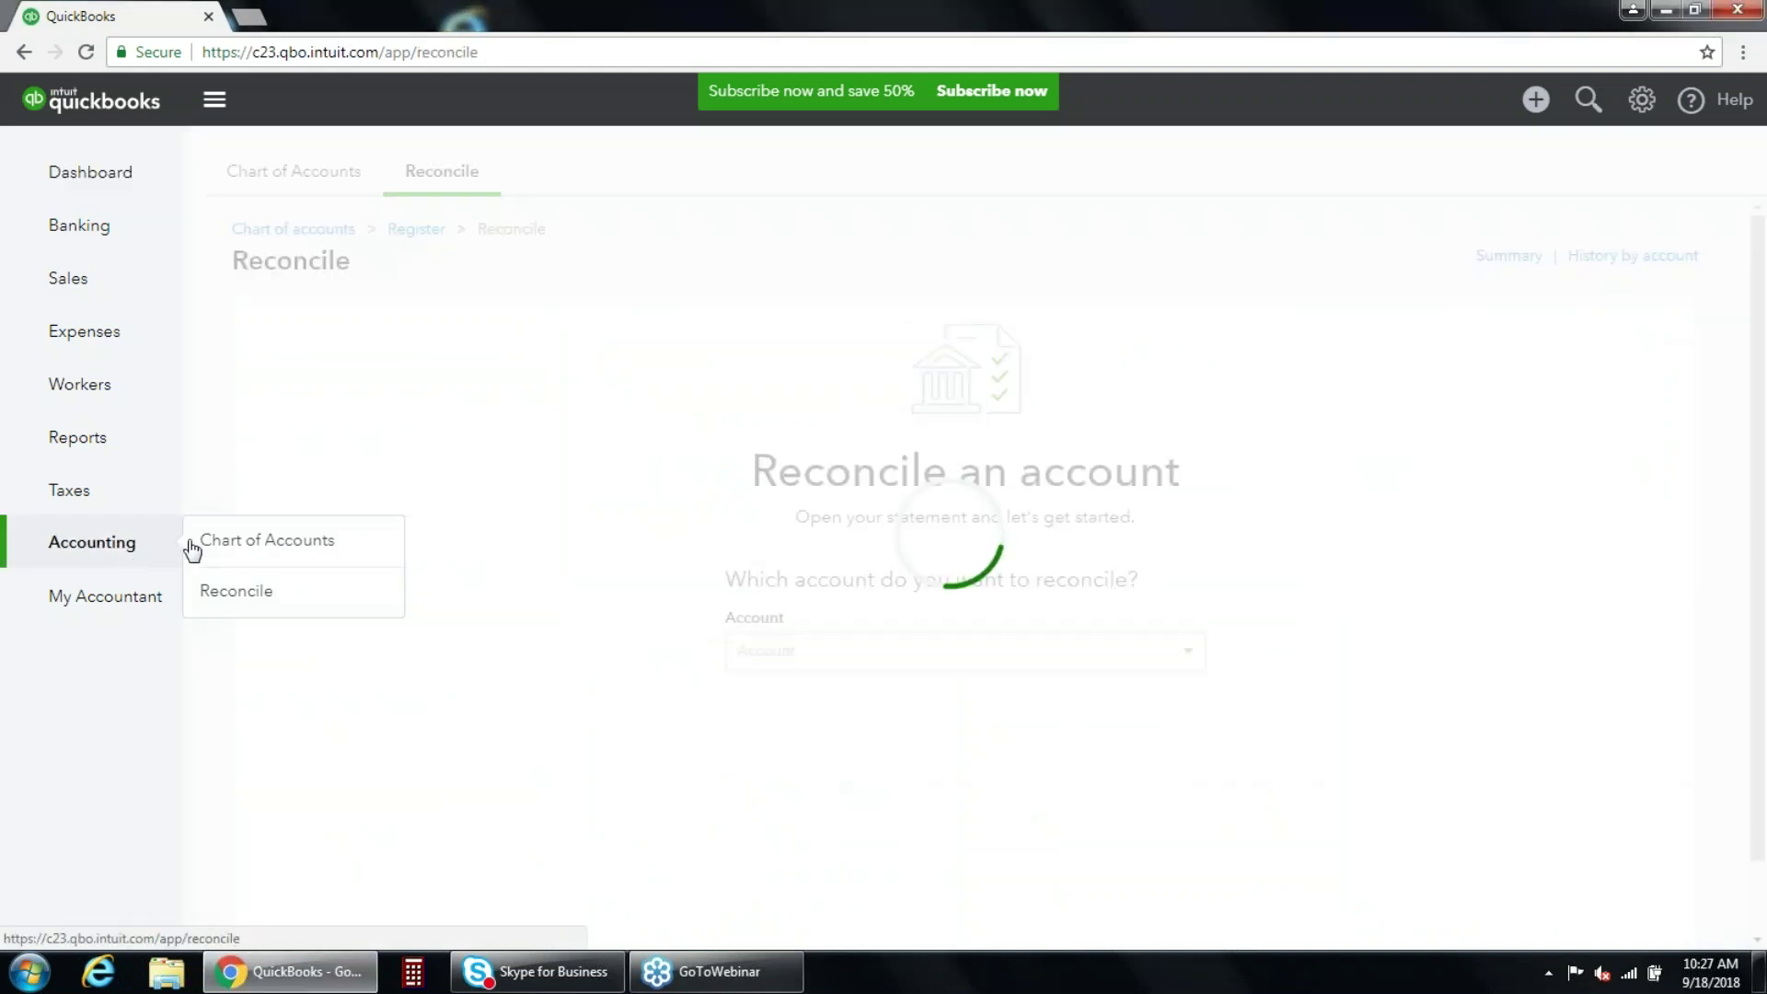
click(265, 593)
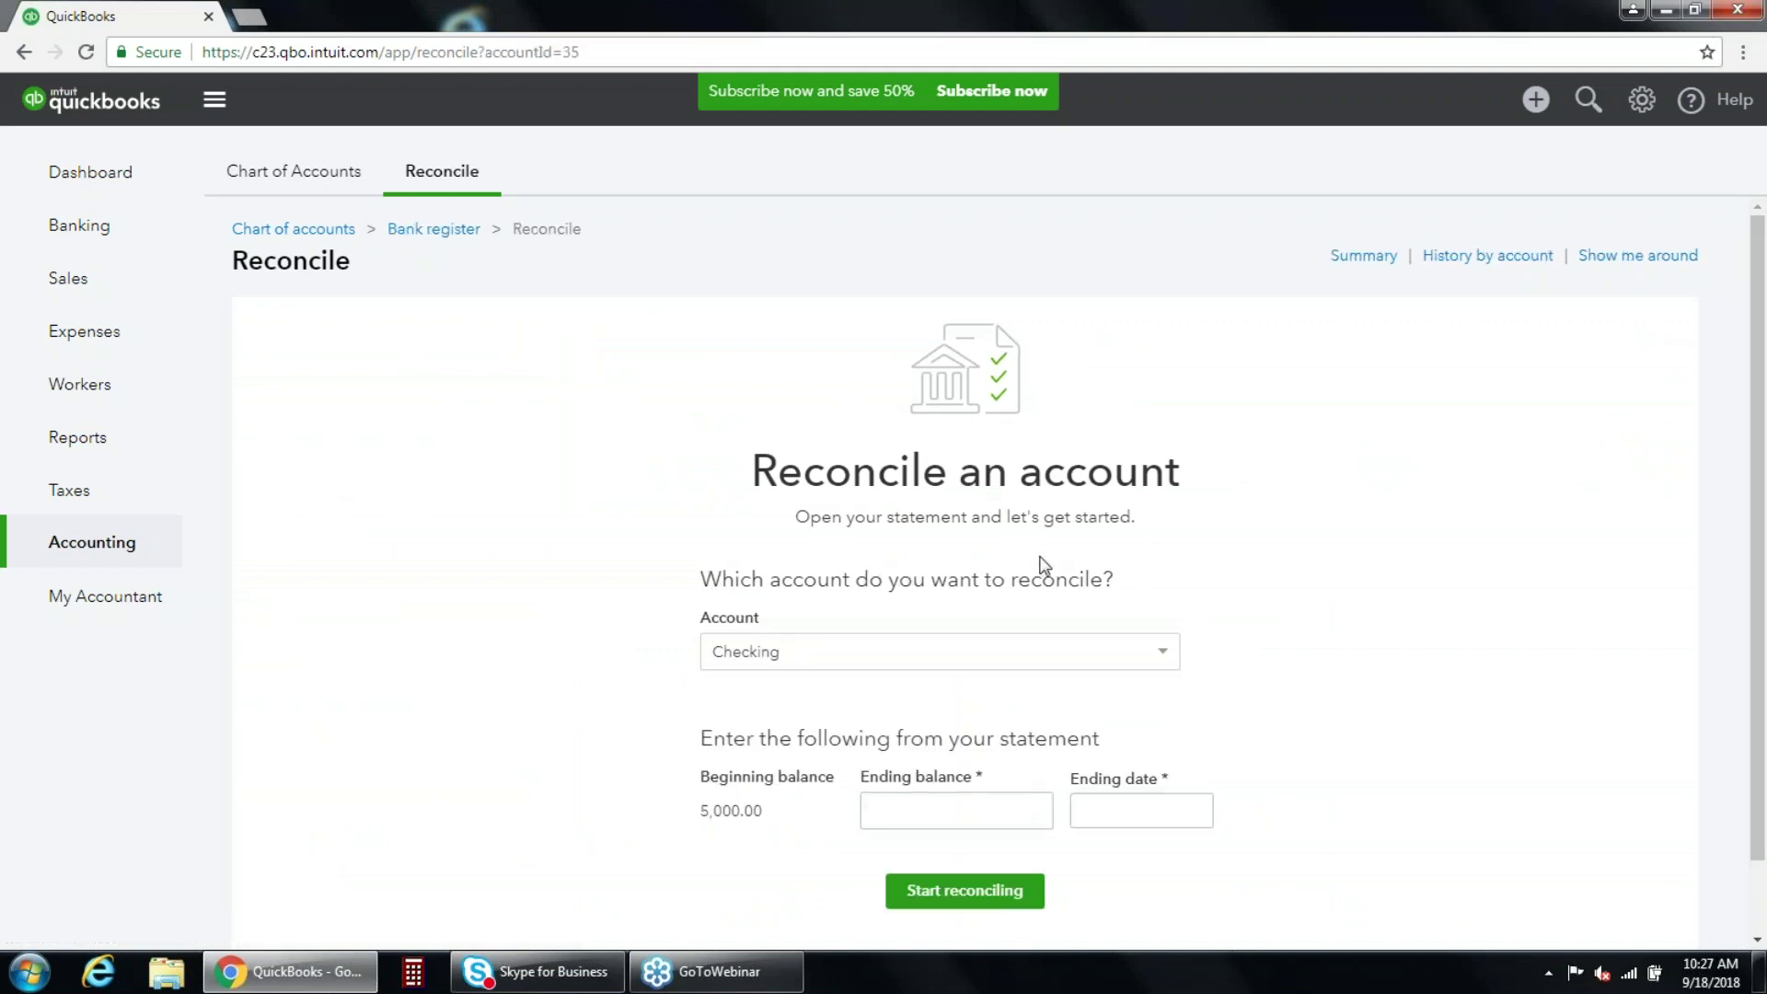
scroll(1042, 565, down, 1)
click(1163, 570)
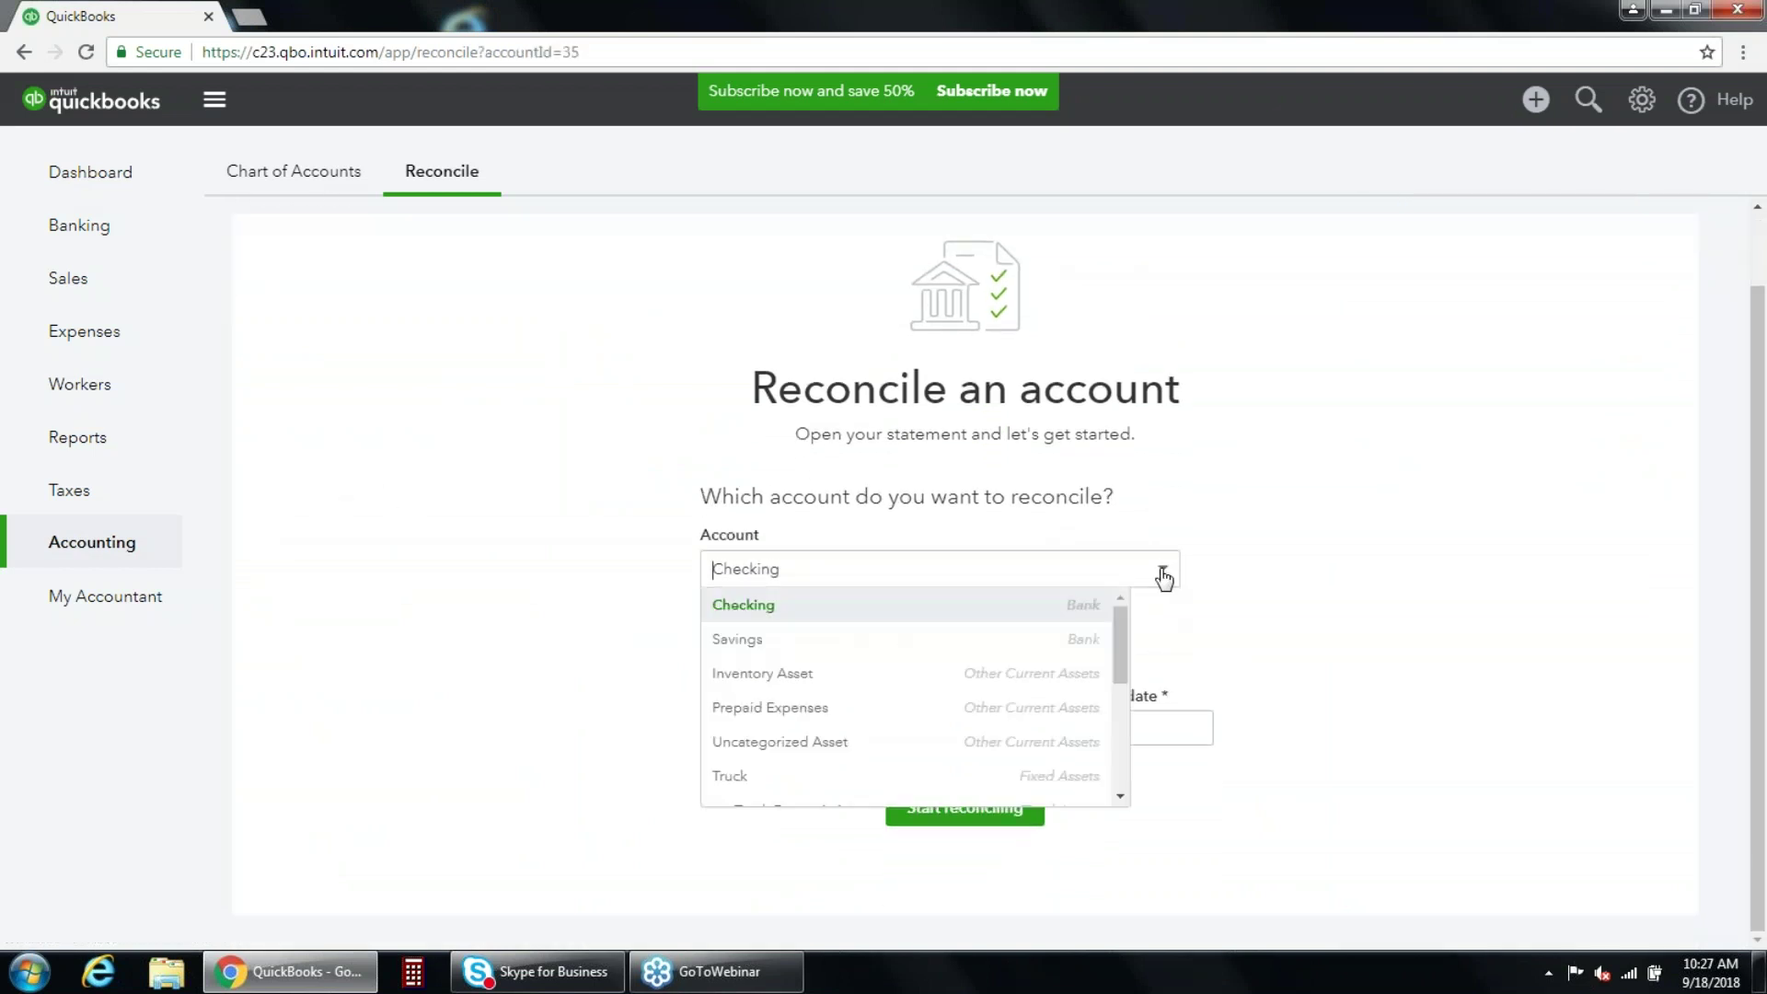
drag(1119, 617, 1125, 718)
click(1093, 669)
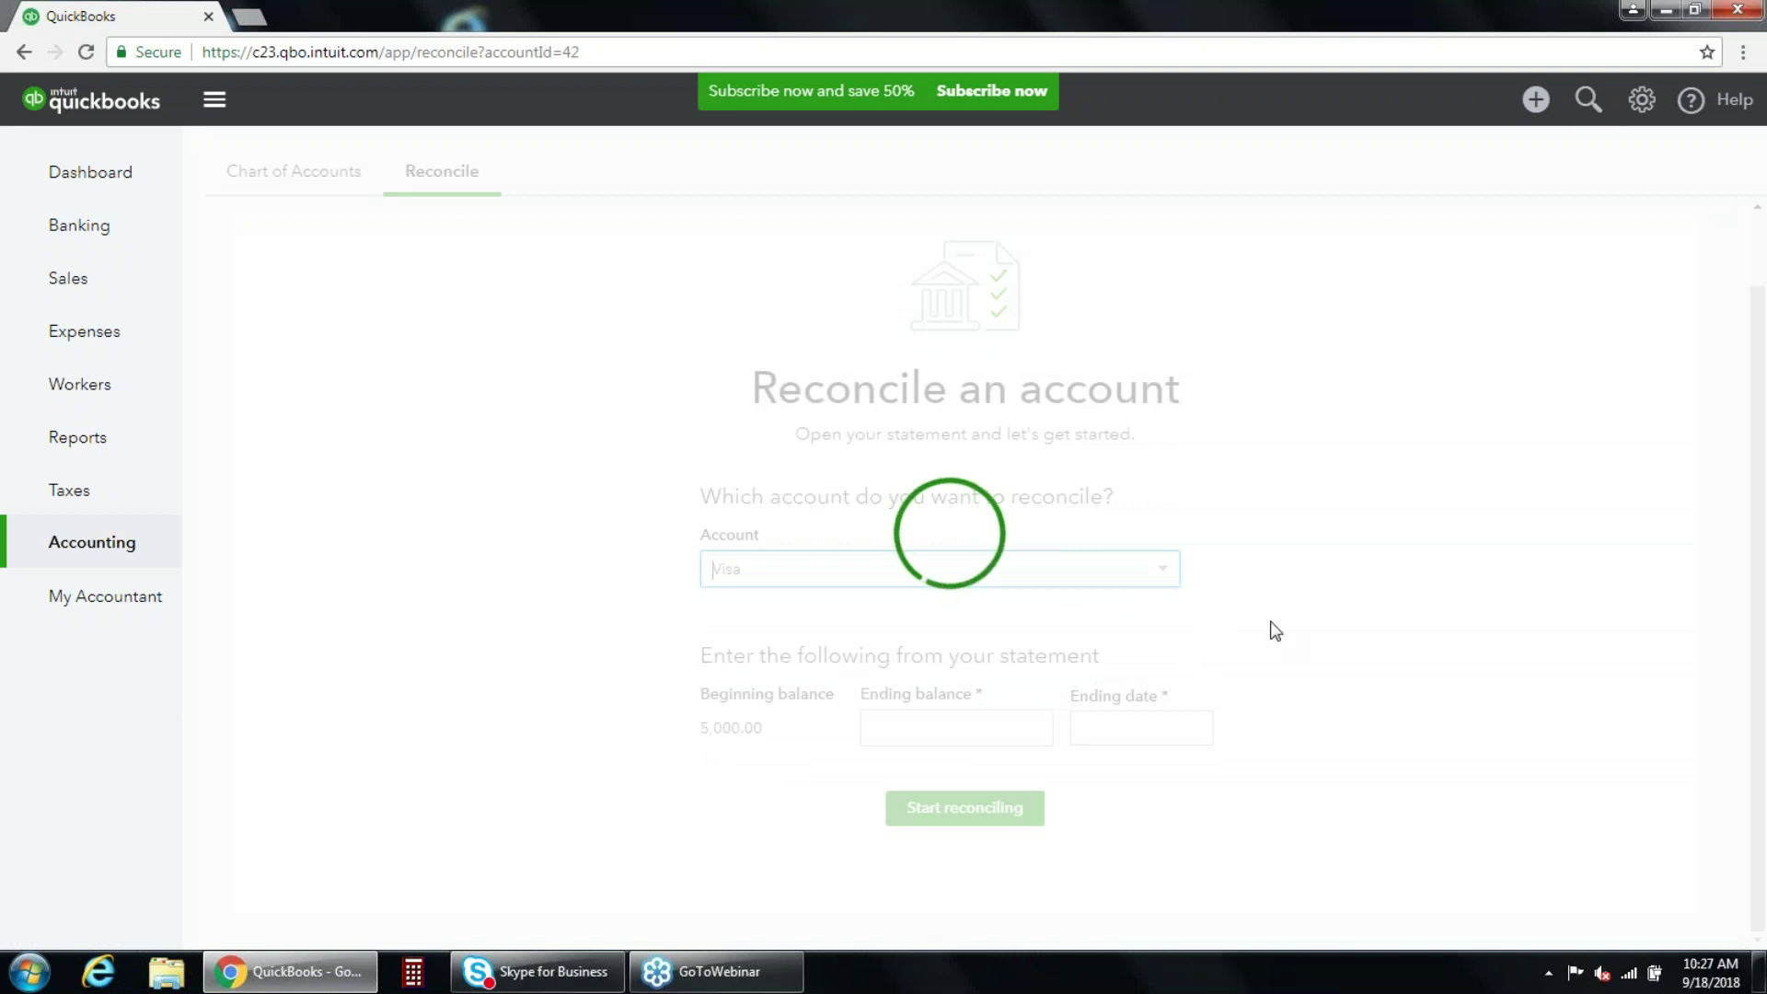
scroll(1310, 635, down, 1)
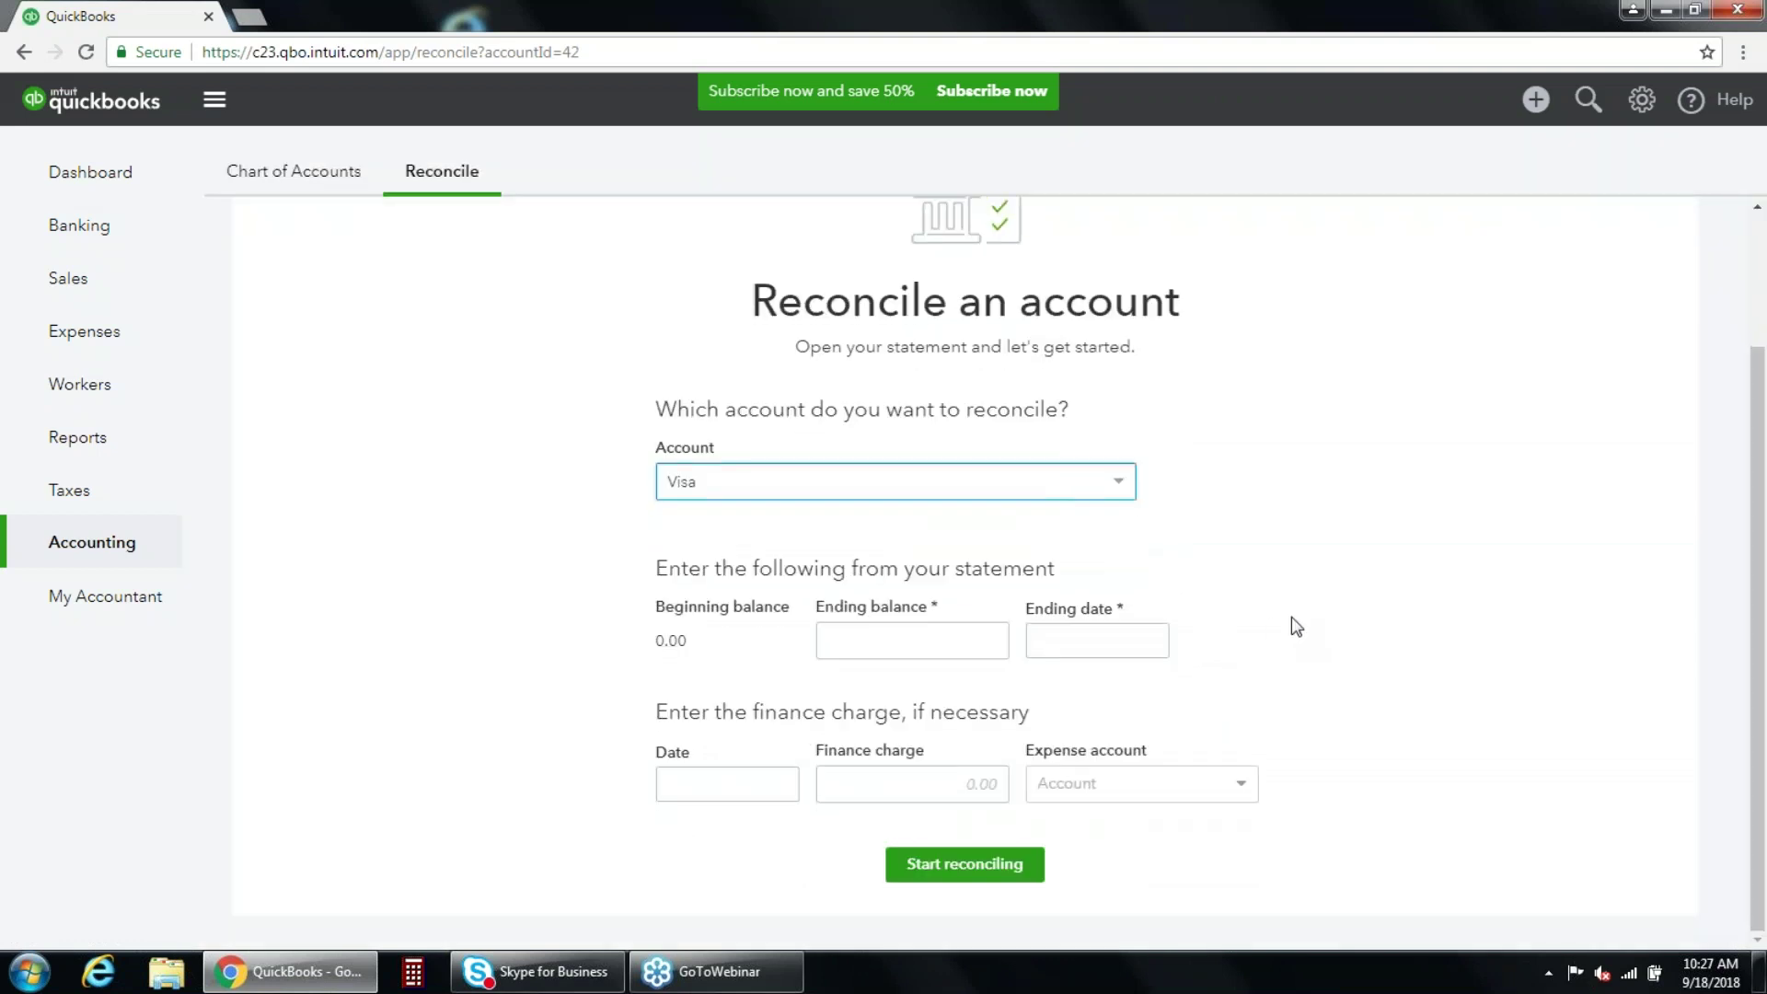
click(1122, 486)
scroll(1074, 545, up, 5)
click(1017, 512)
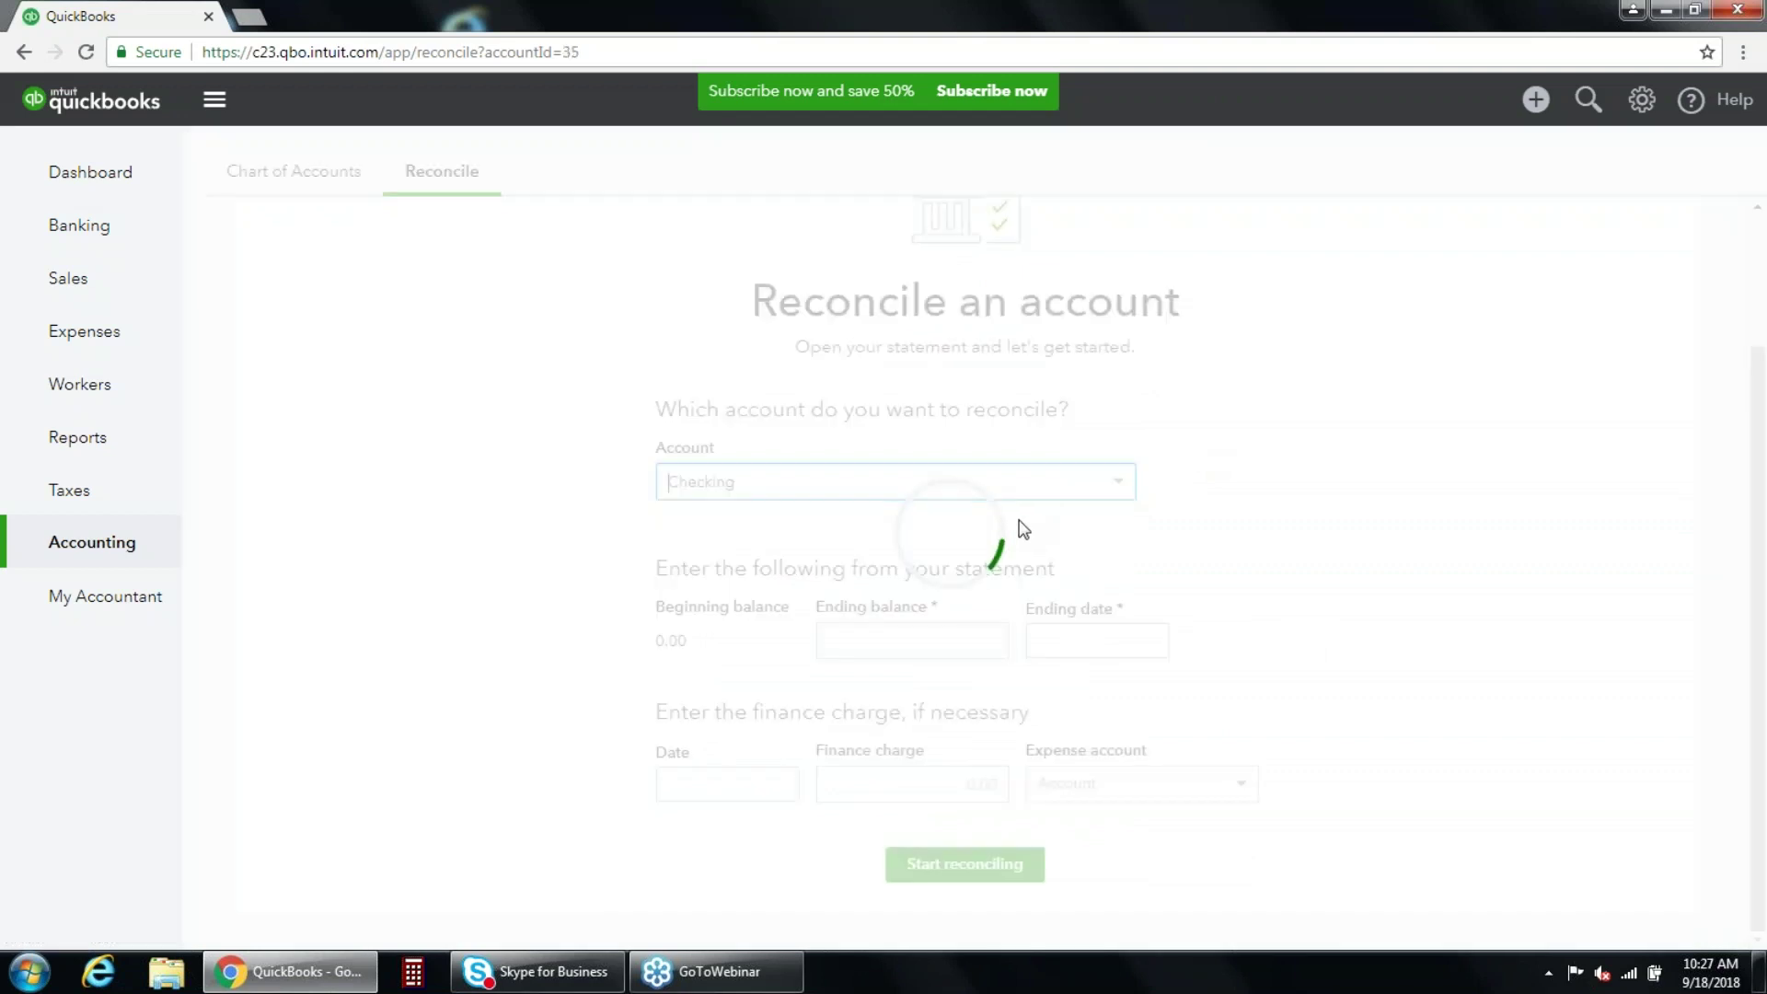
Use a 1,226.00 ending balance and 8/31/18 ending date, then start reconciling.
click(1033, 721)
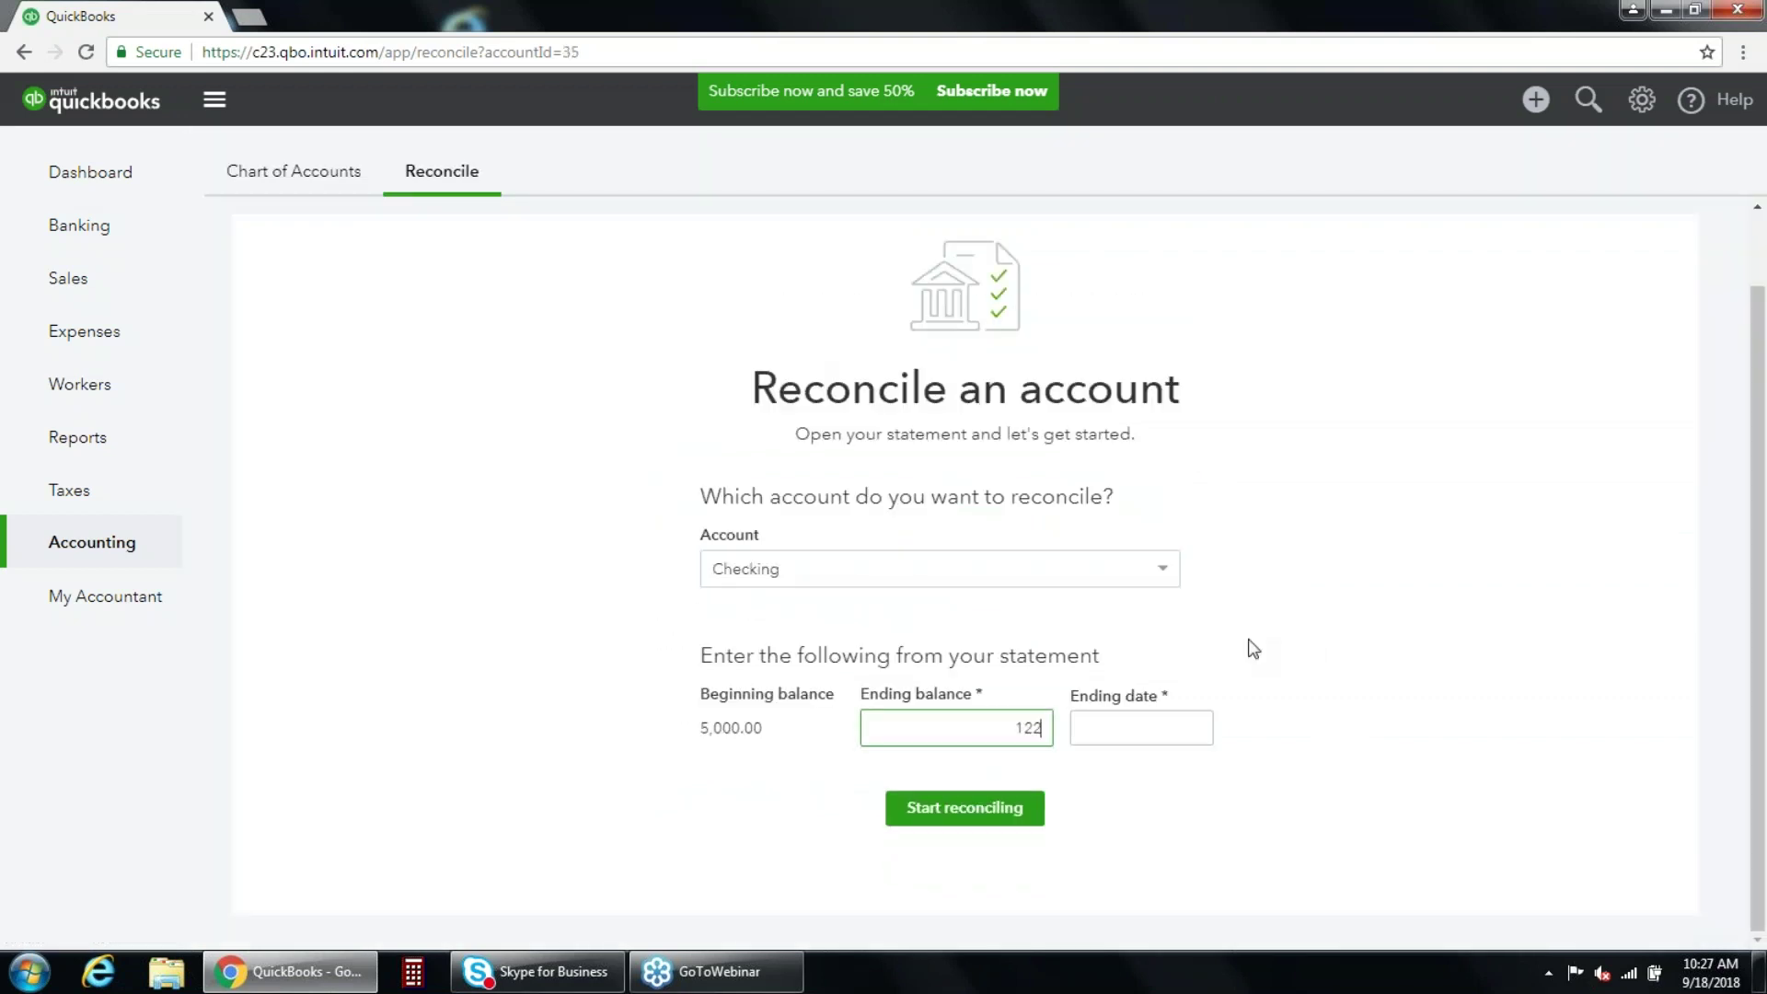
click(1173, 738)
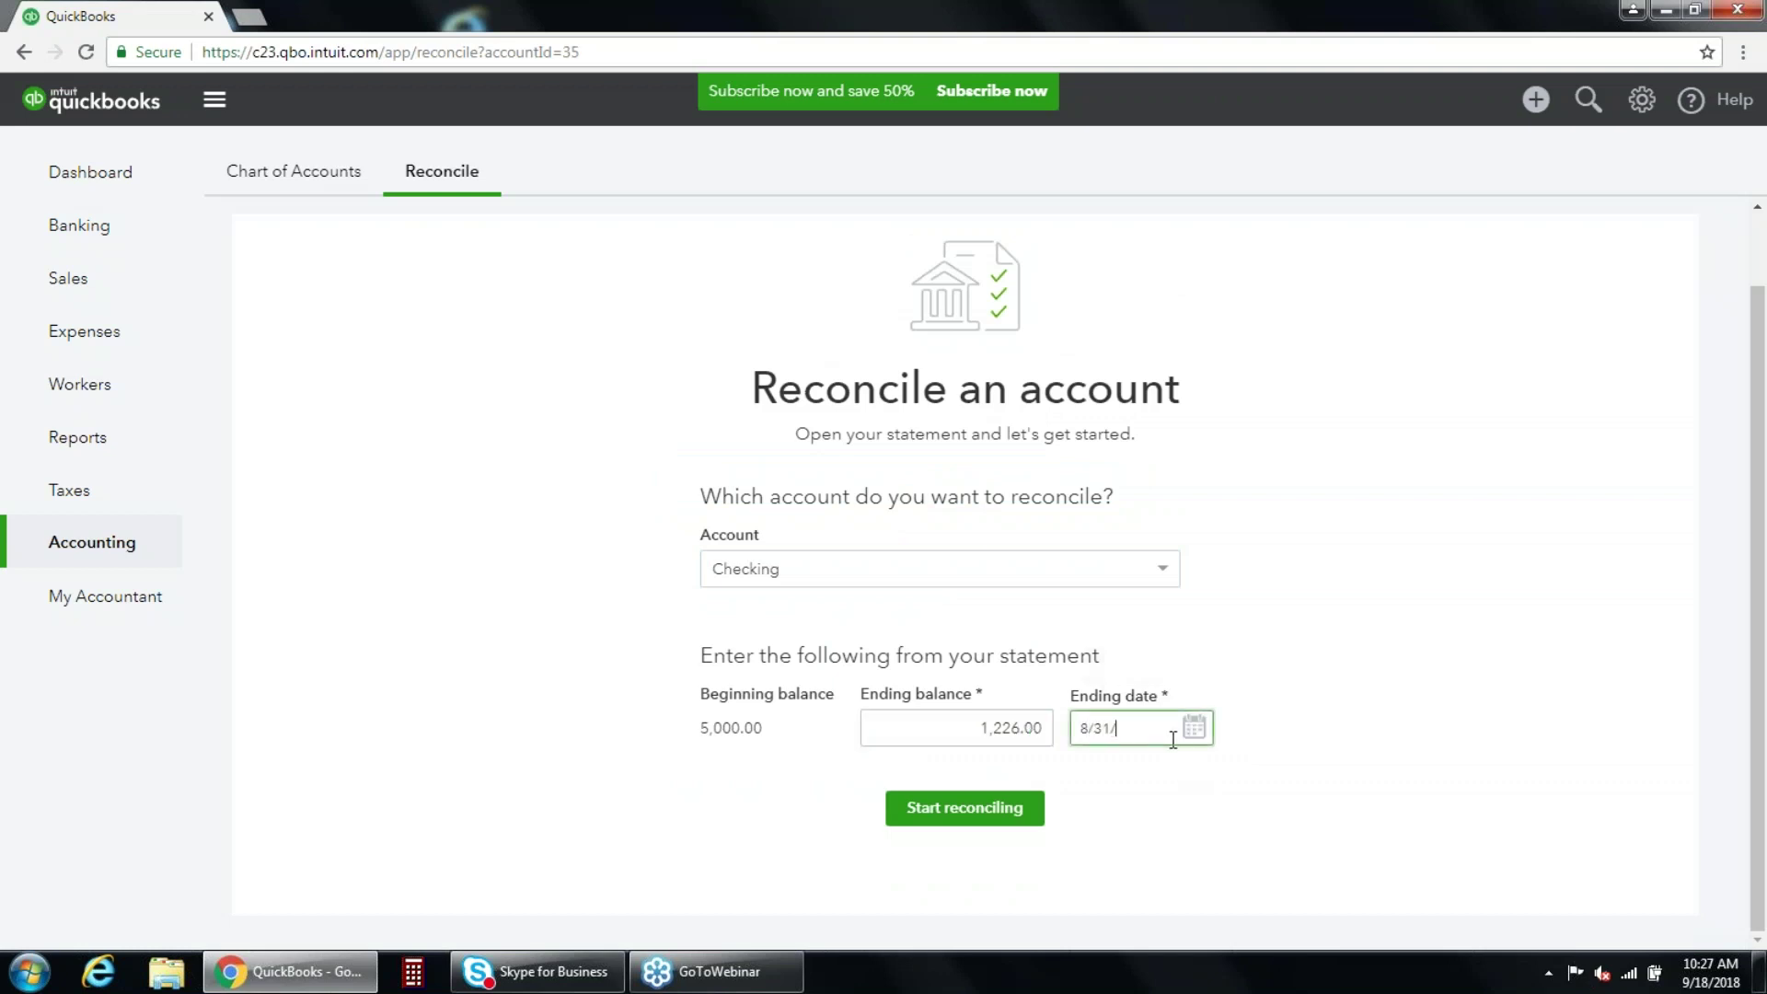
text(8/31/18)
click(990, 820)
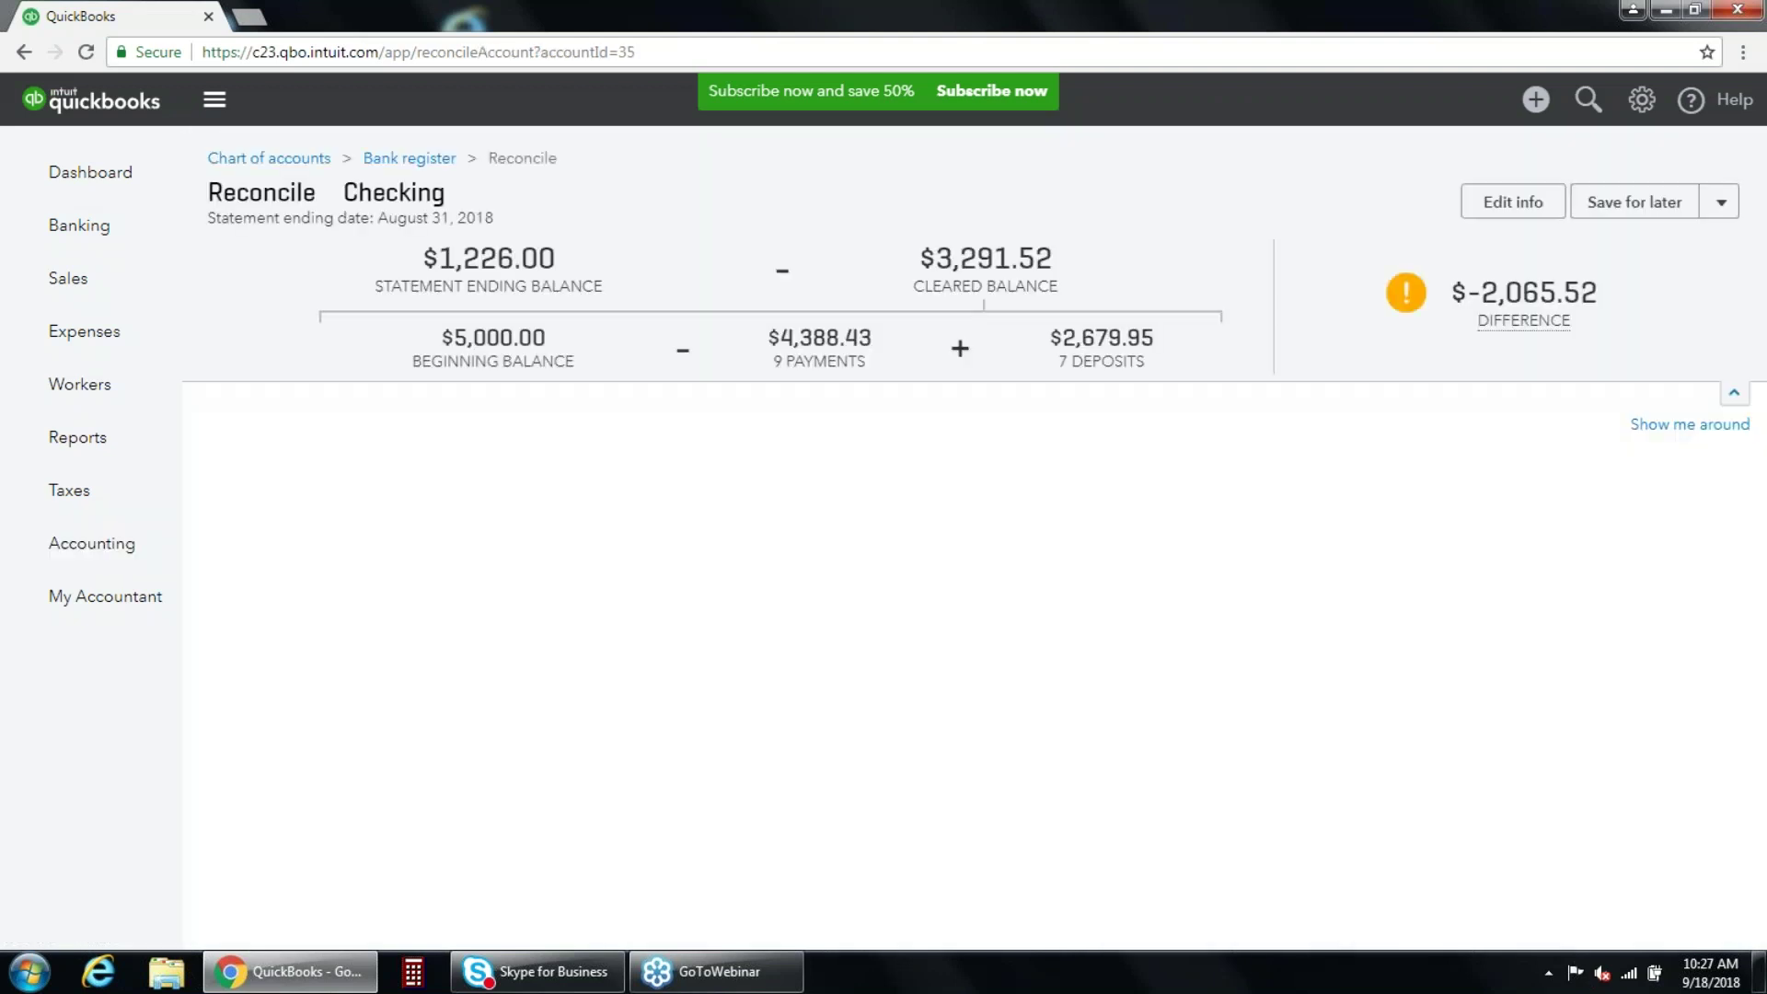
click(1686, 510)
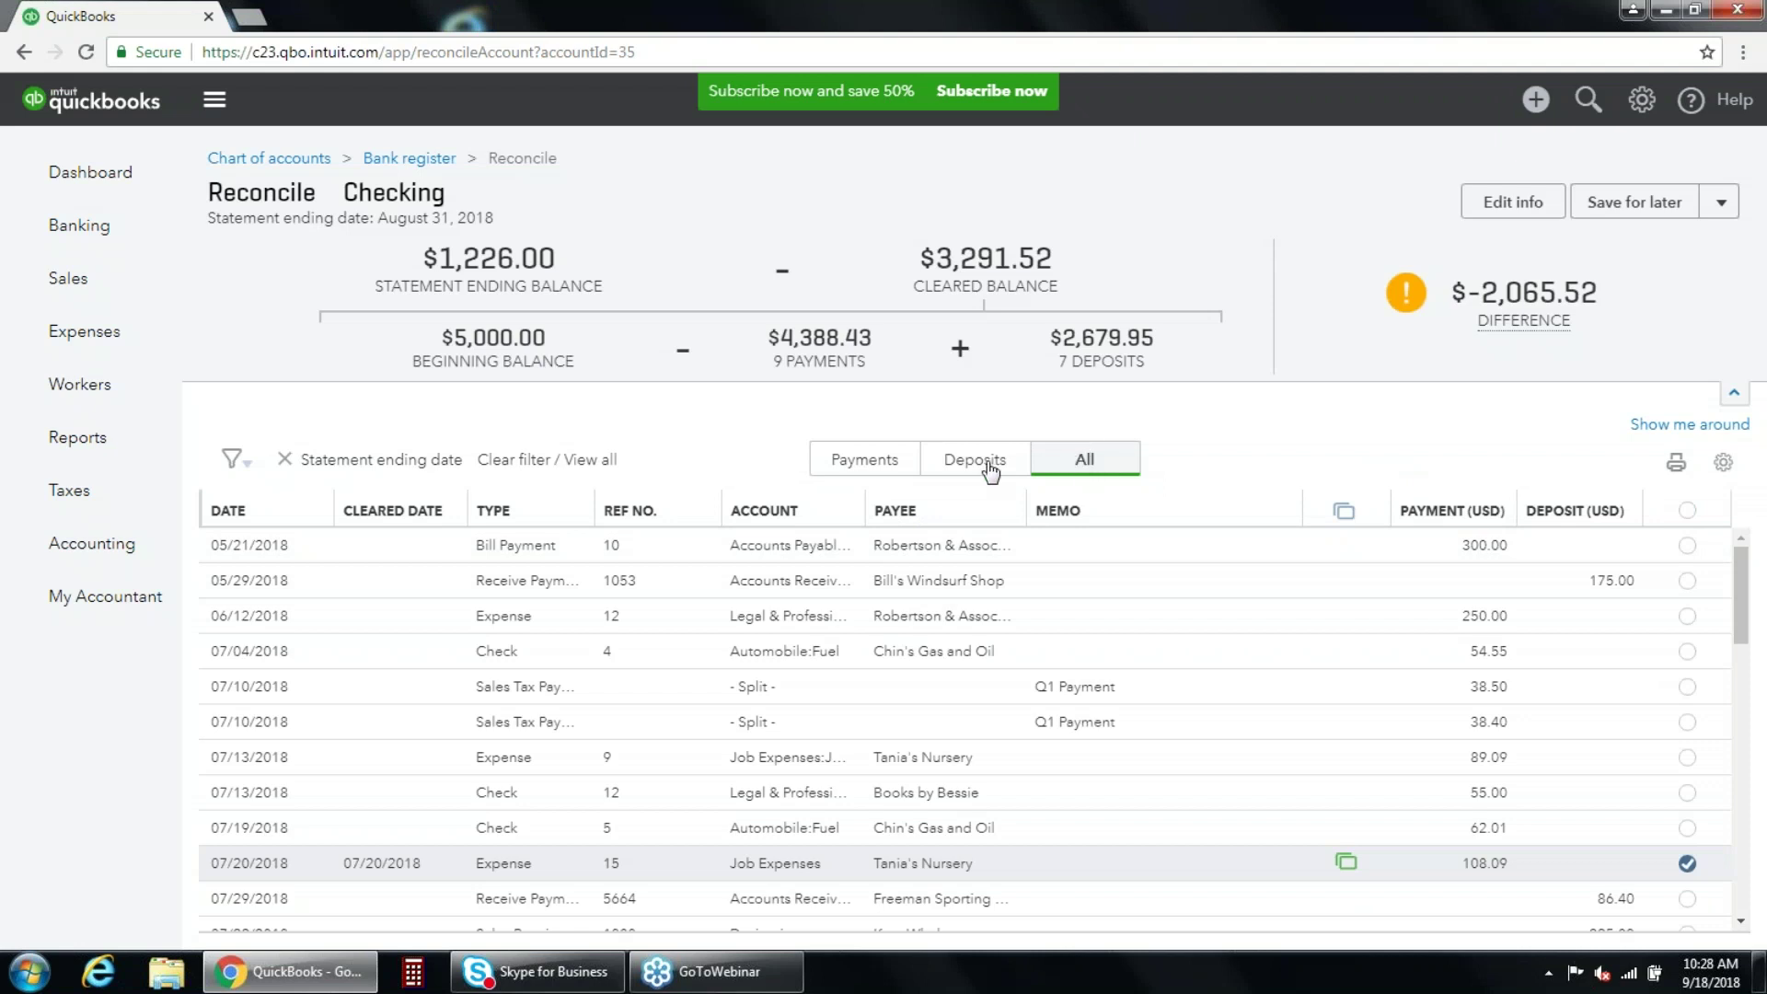
click(865, 460)
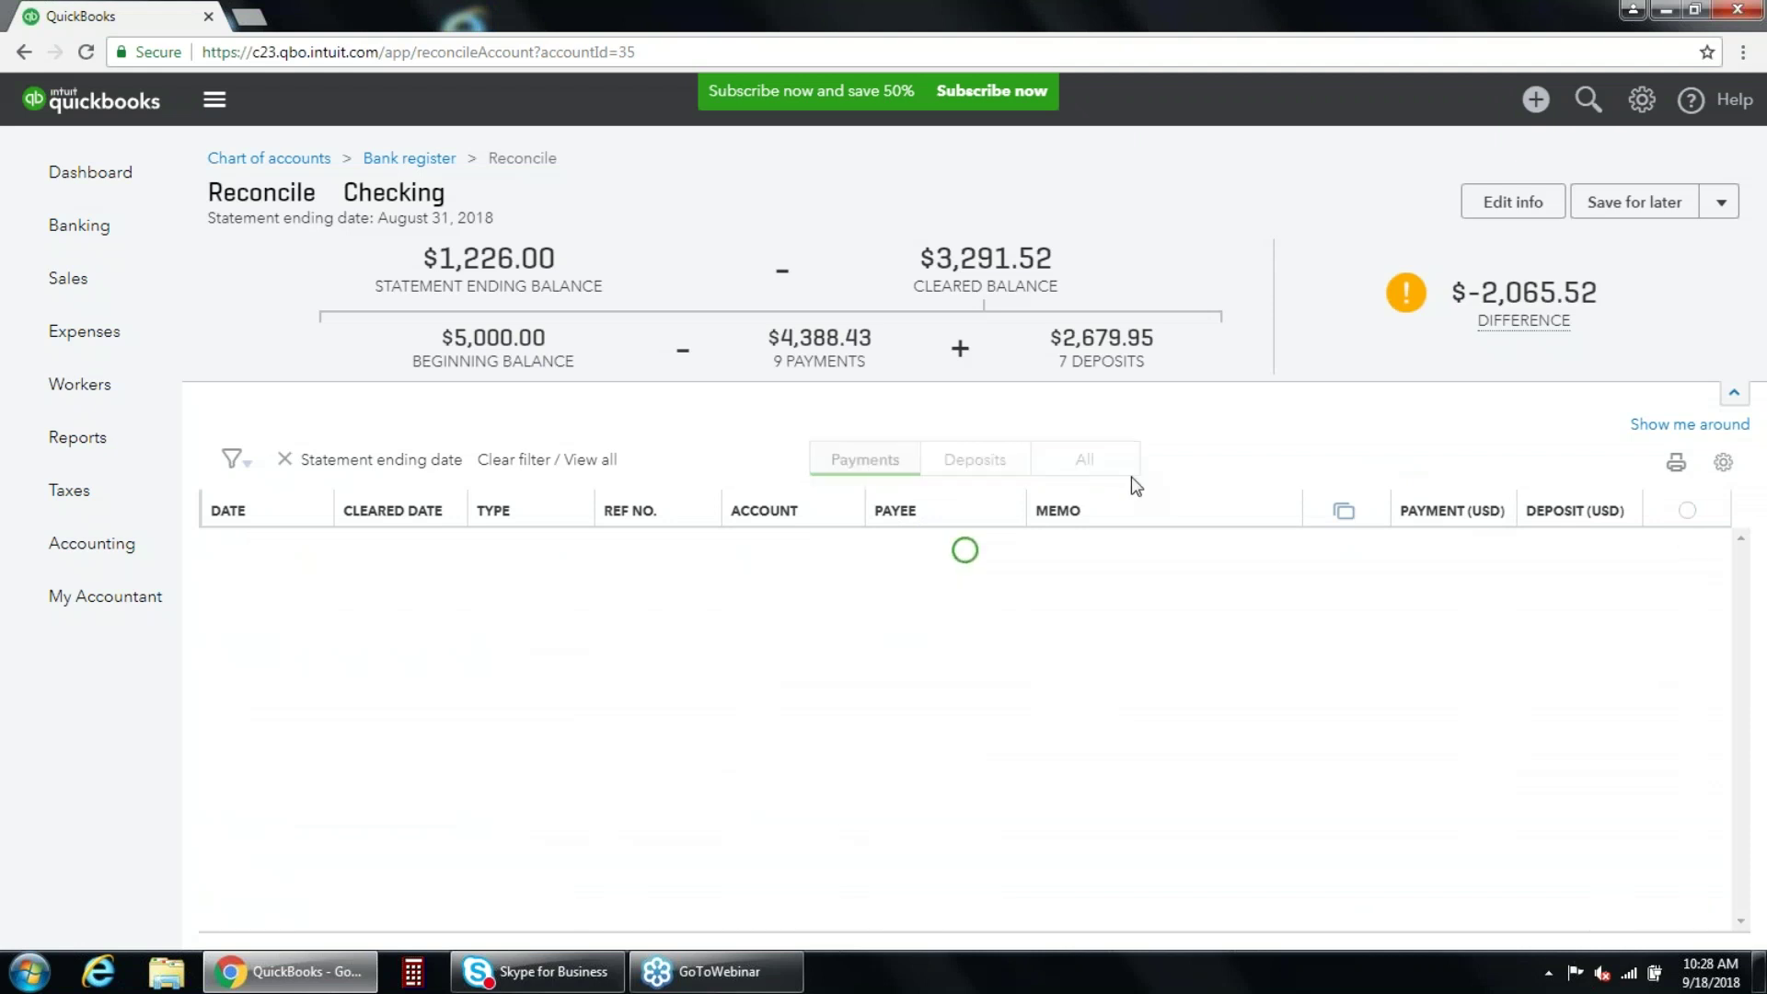
click(948, 460)
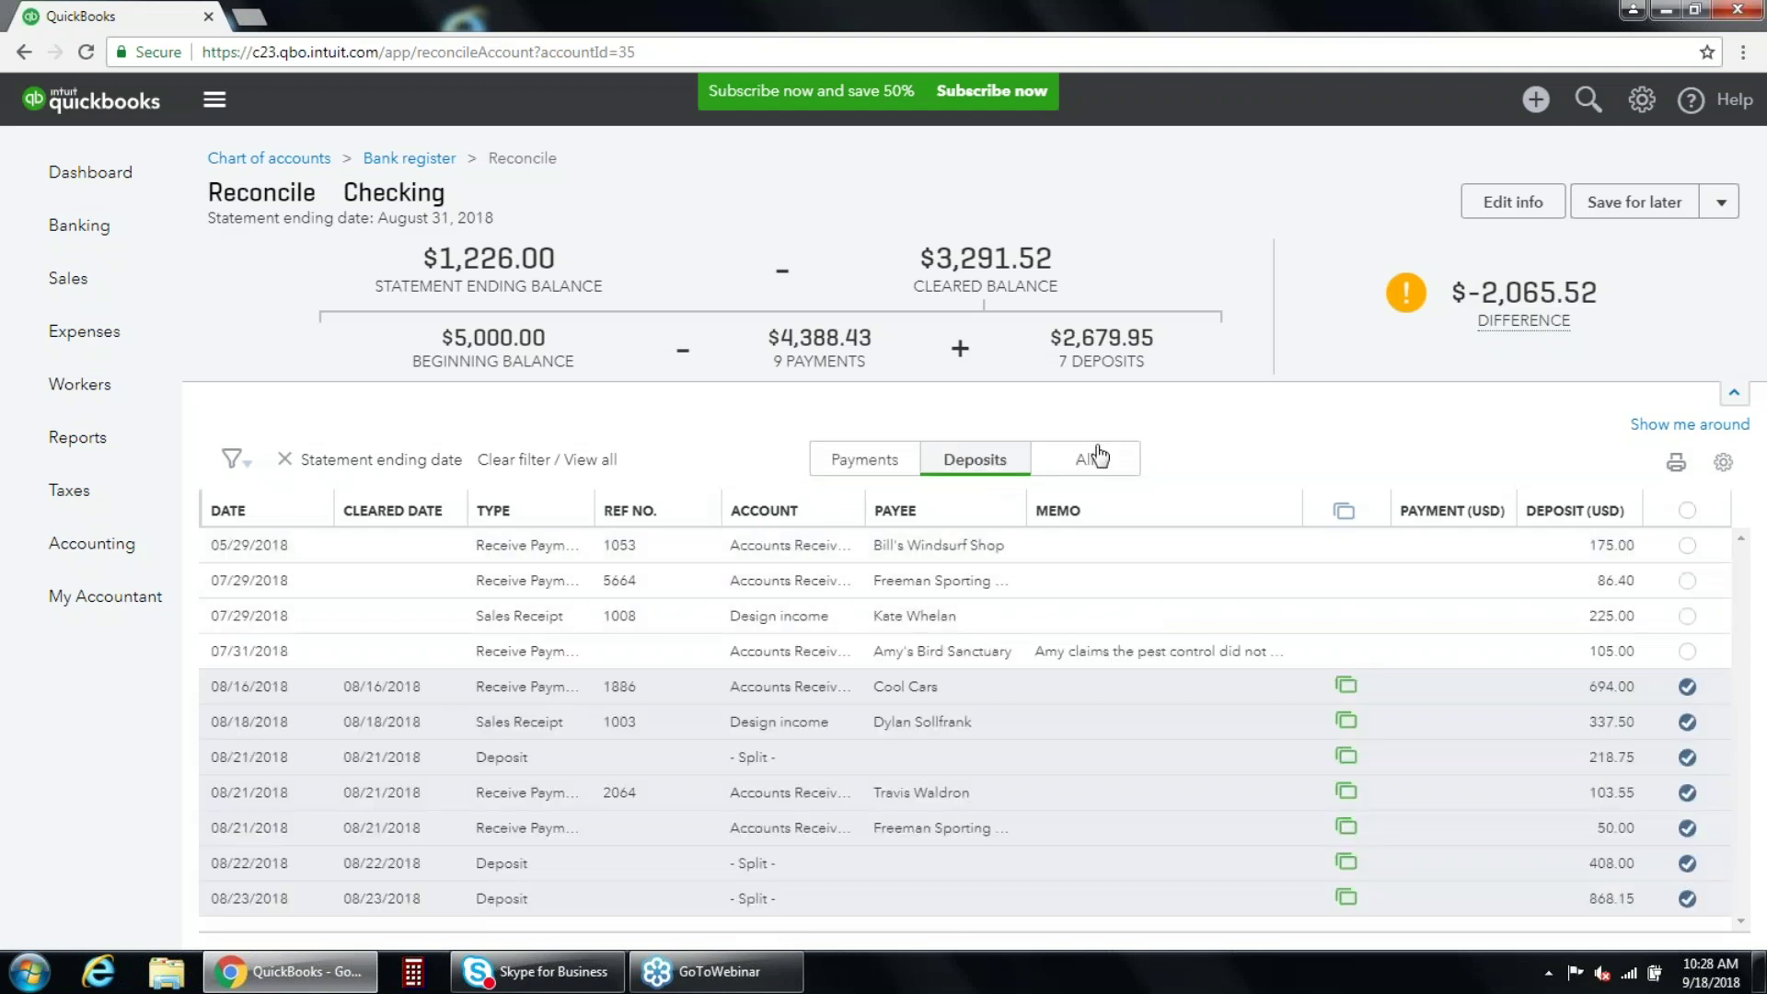
click(1097, 459)
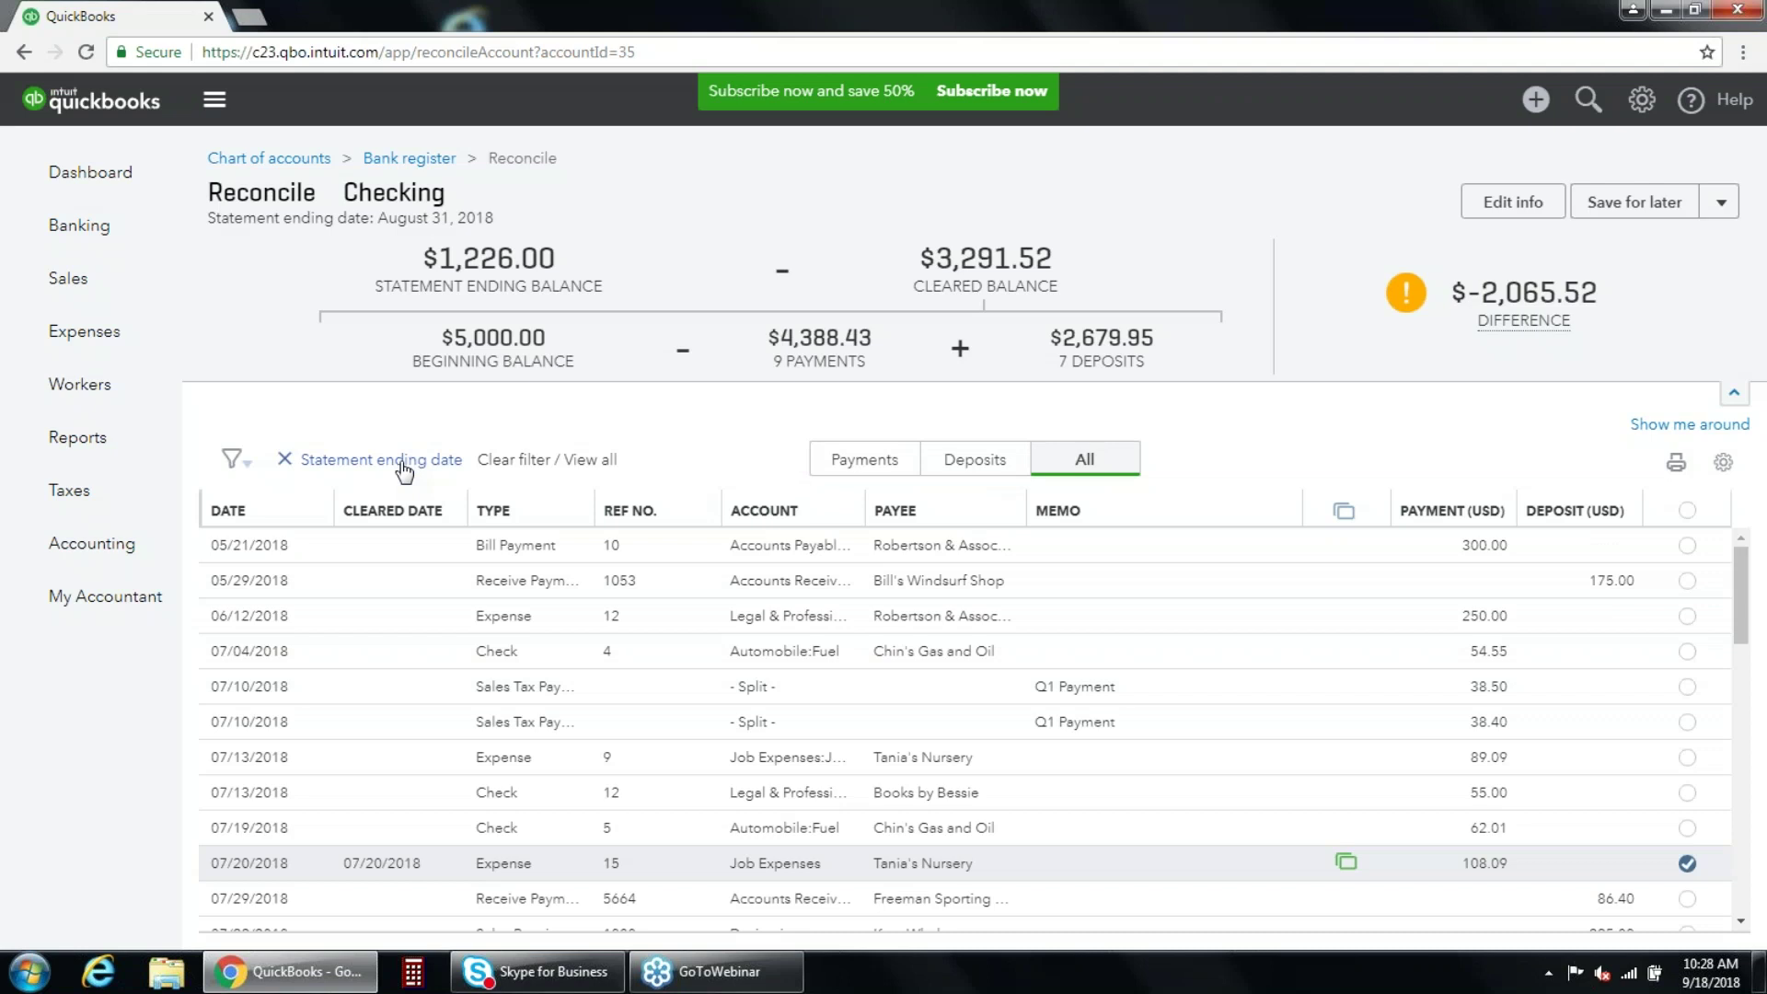
click(404, 470)
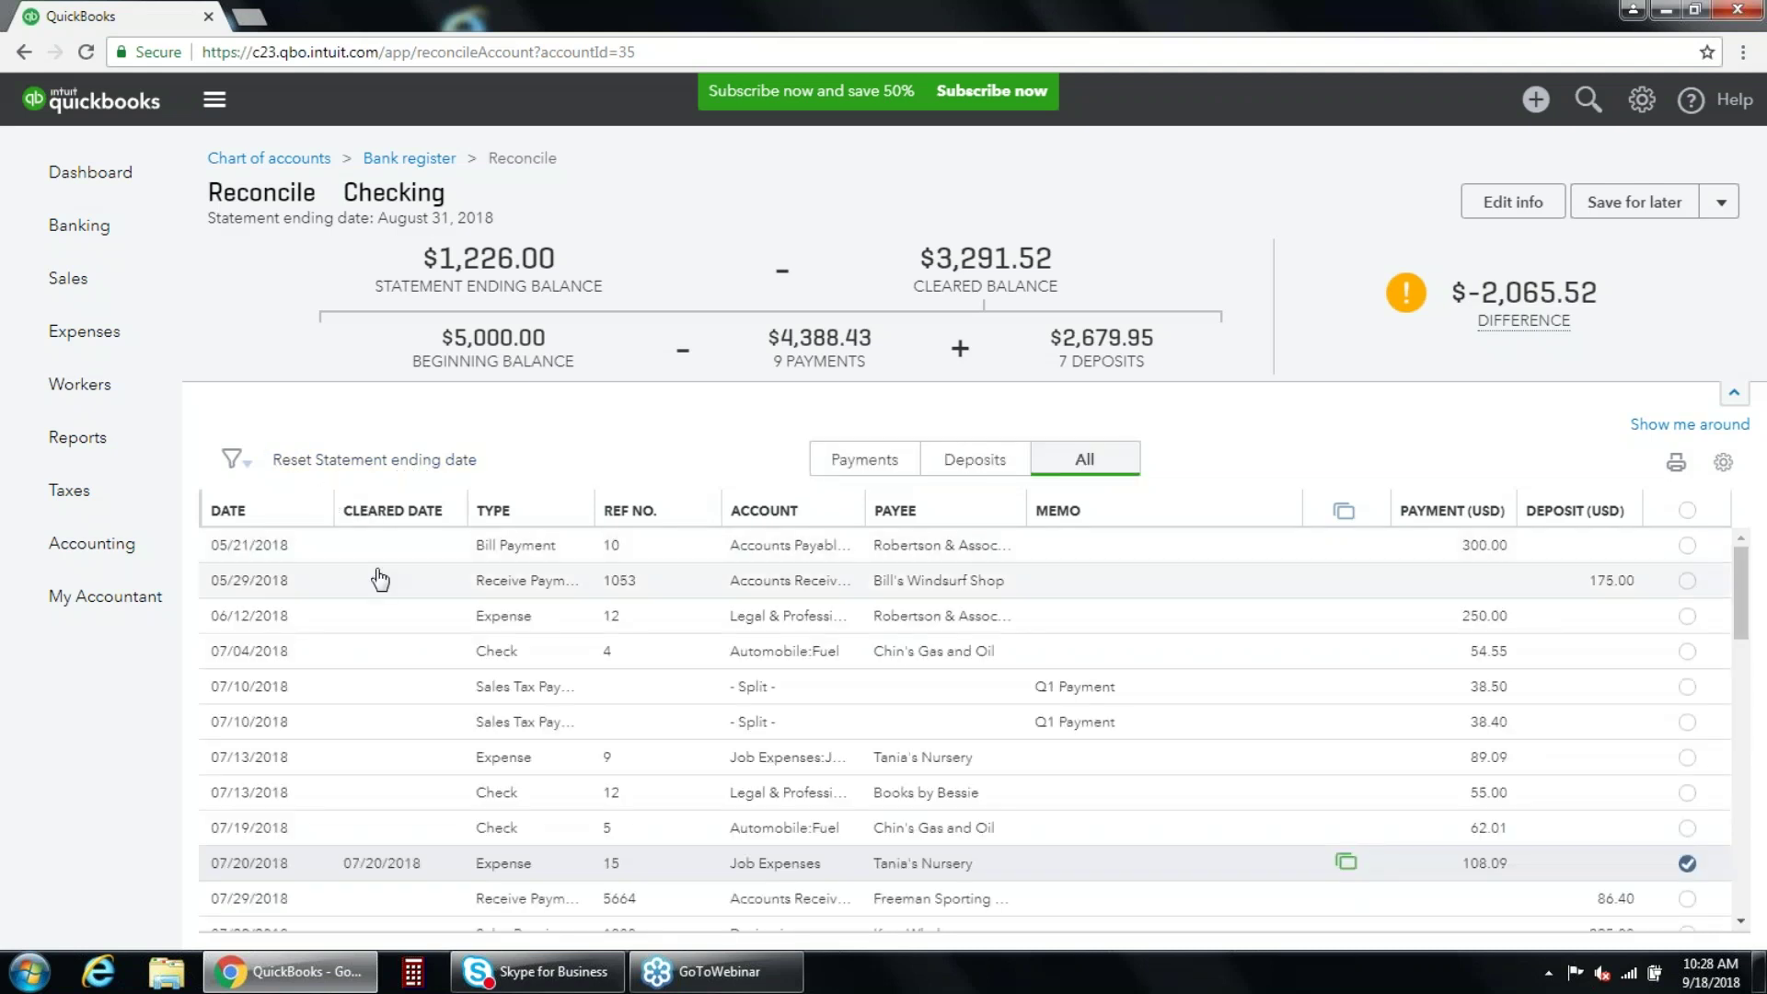
scroll(1729, 708, down, 2)
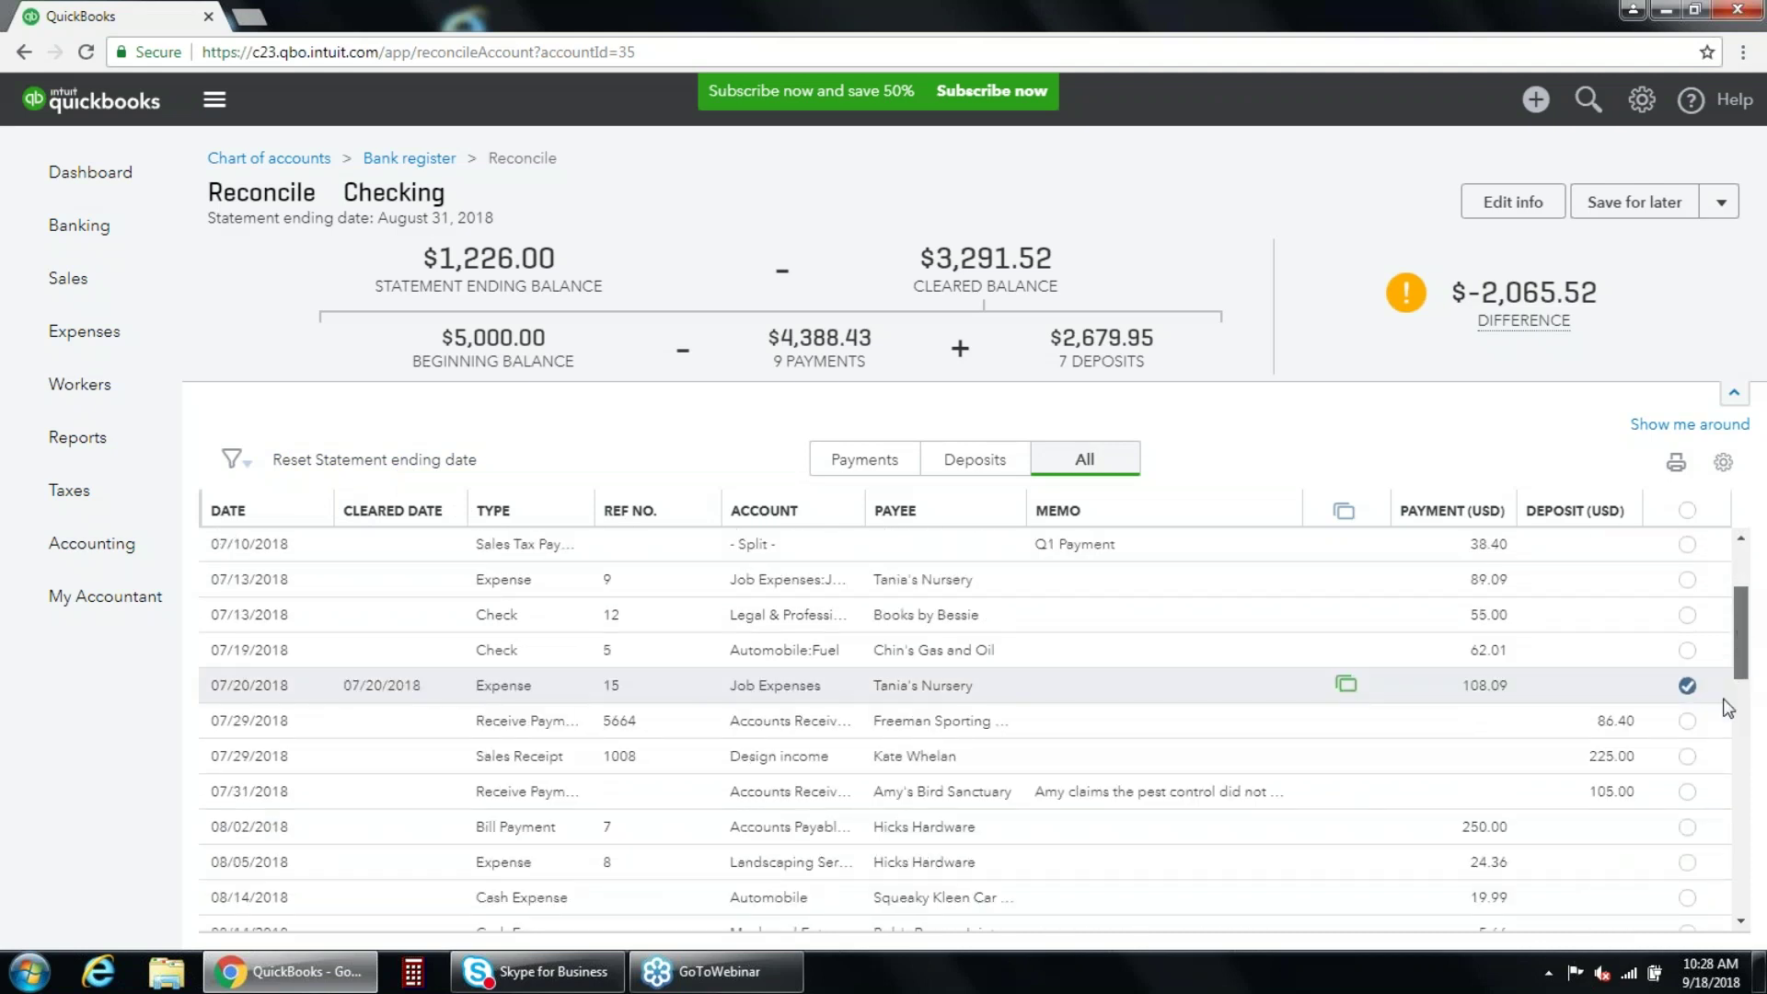
scroll(1727, 709, down, 5)
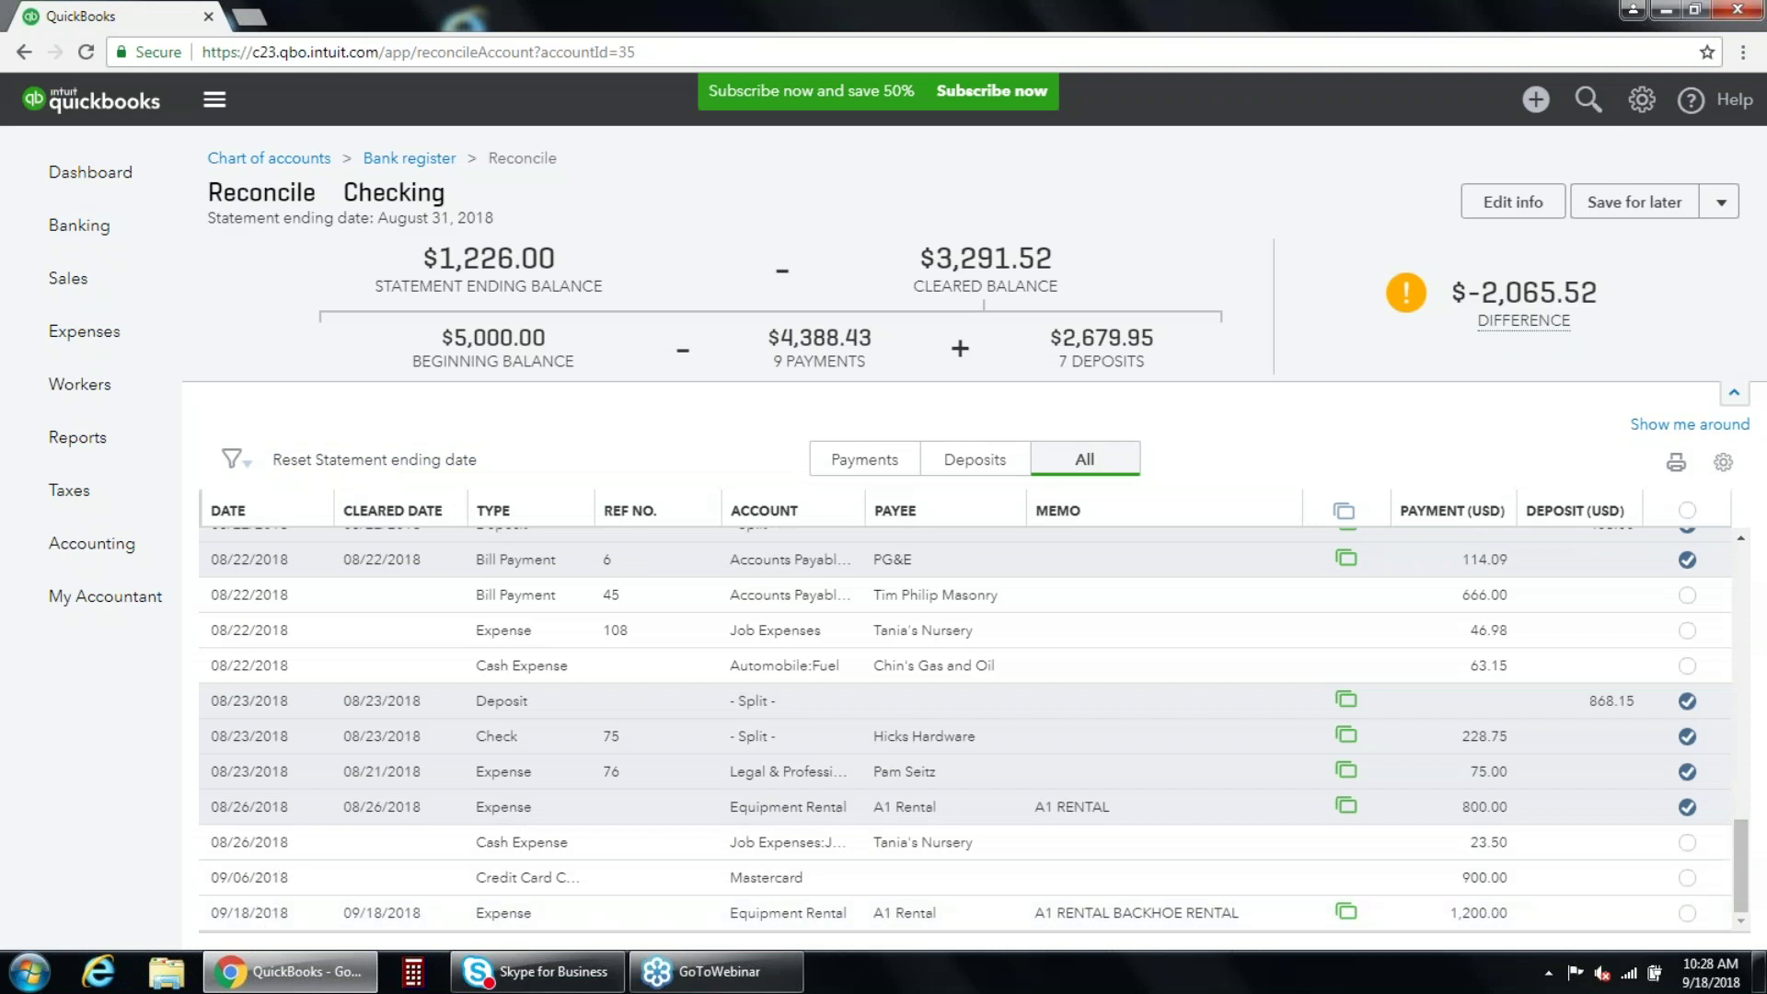
click(384, 462)
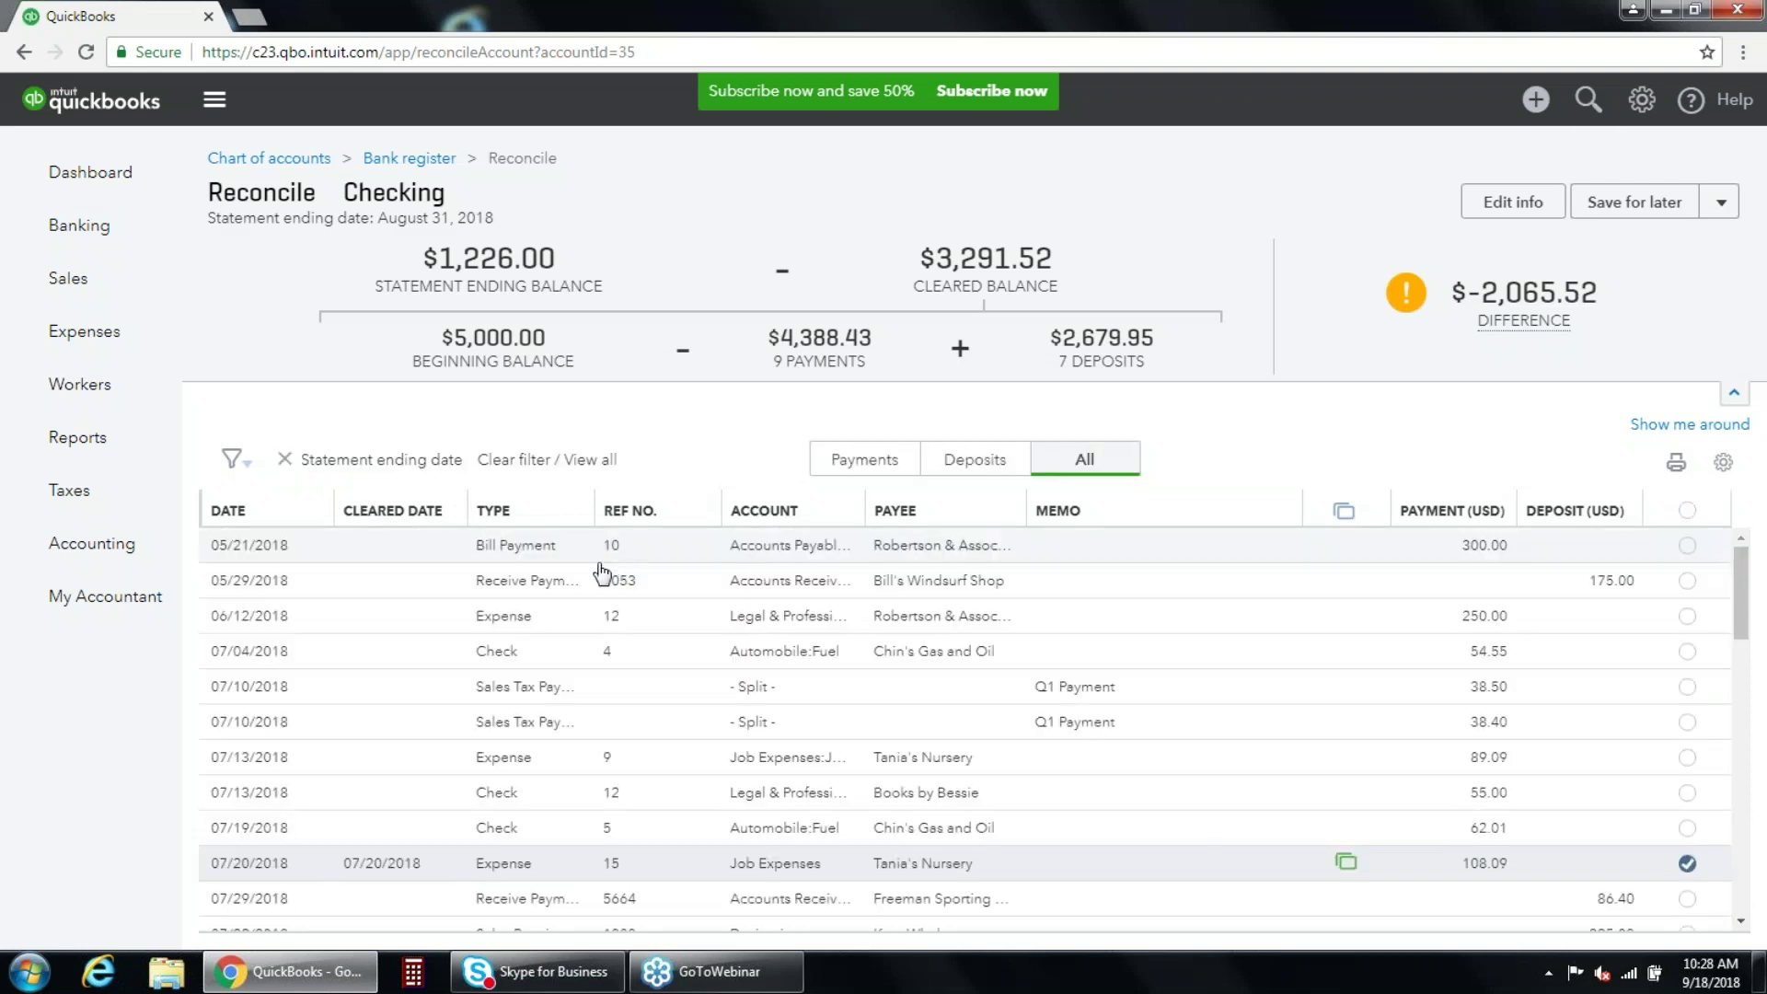
drag(1742, 590, 1742, 857)
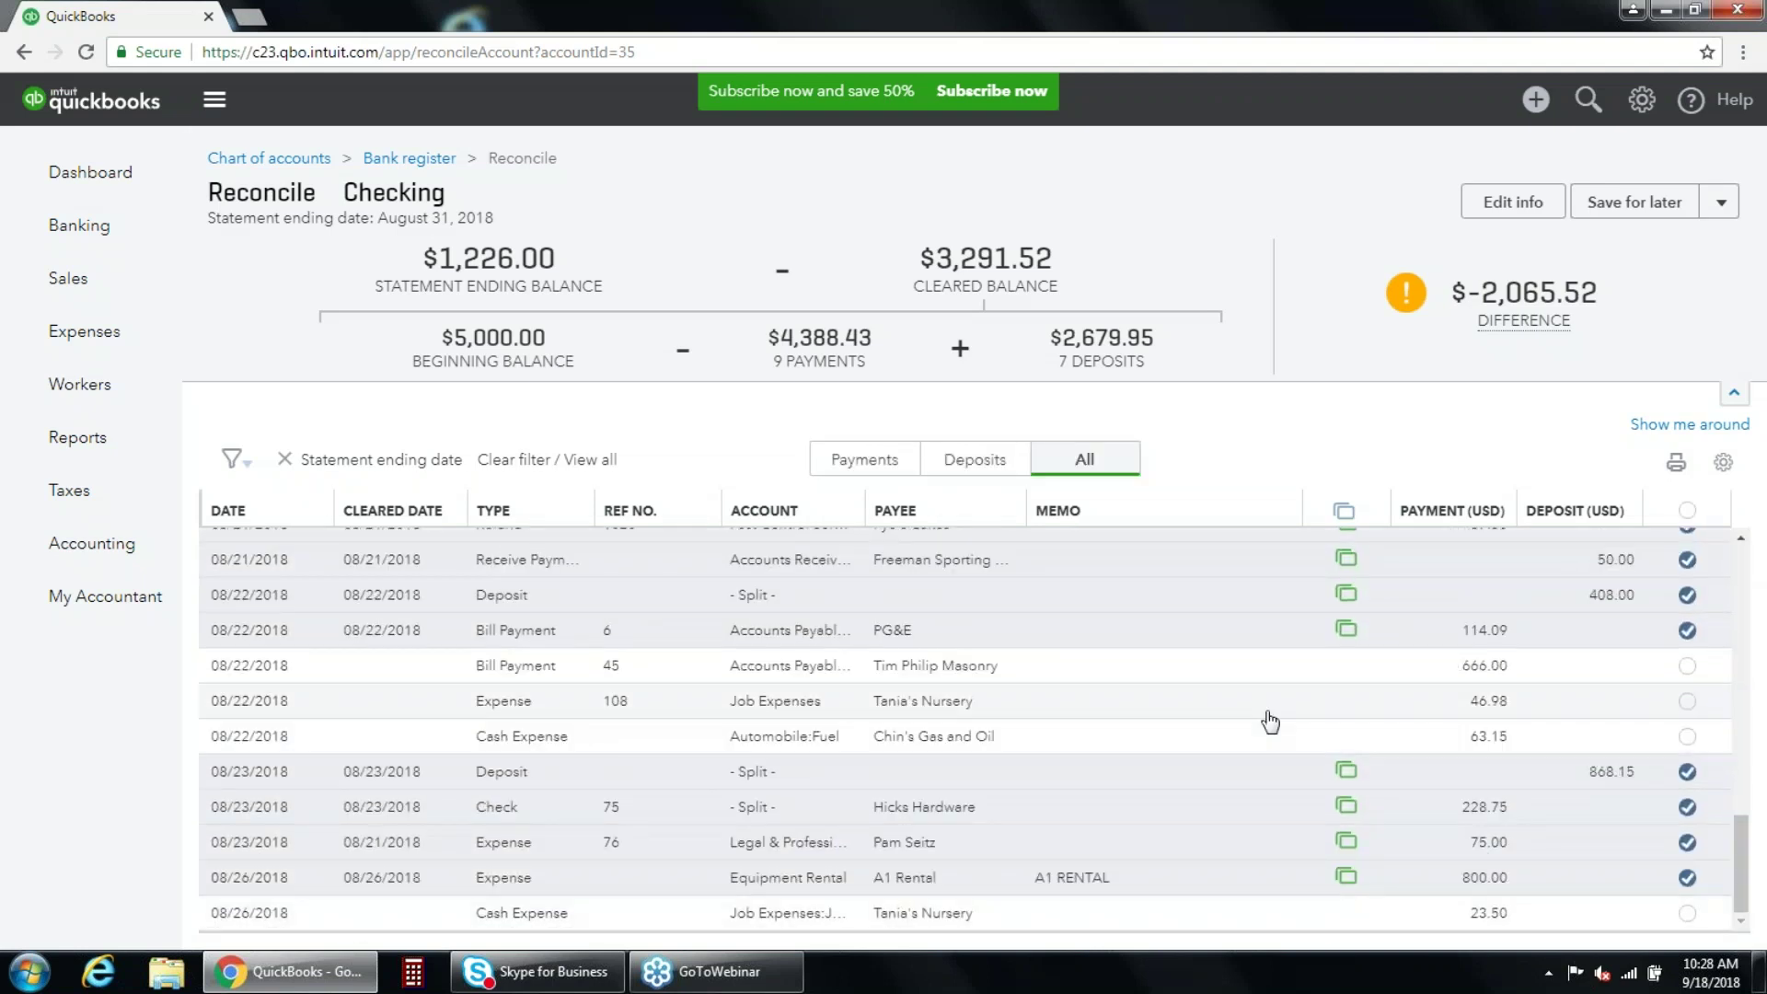
scroll(1270, 718, up, 8)
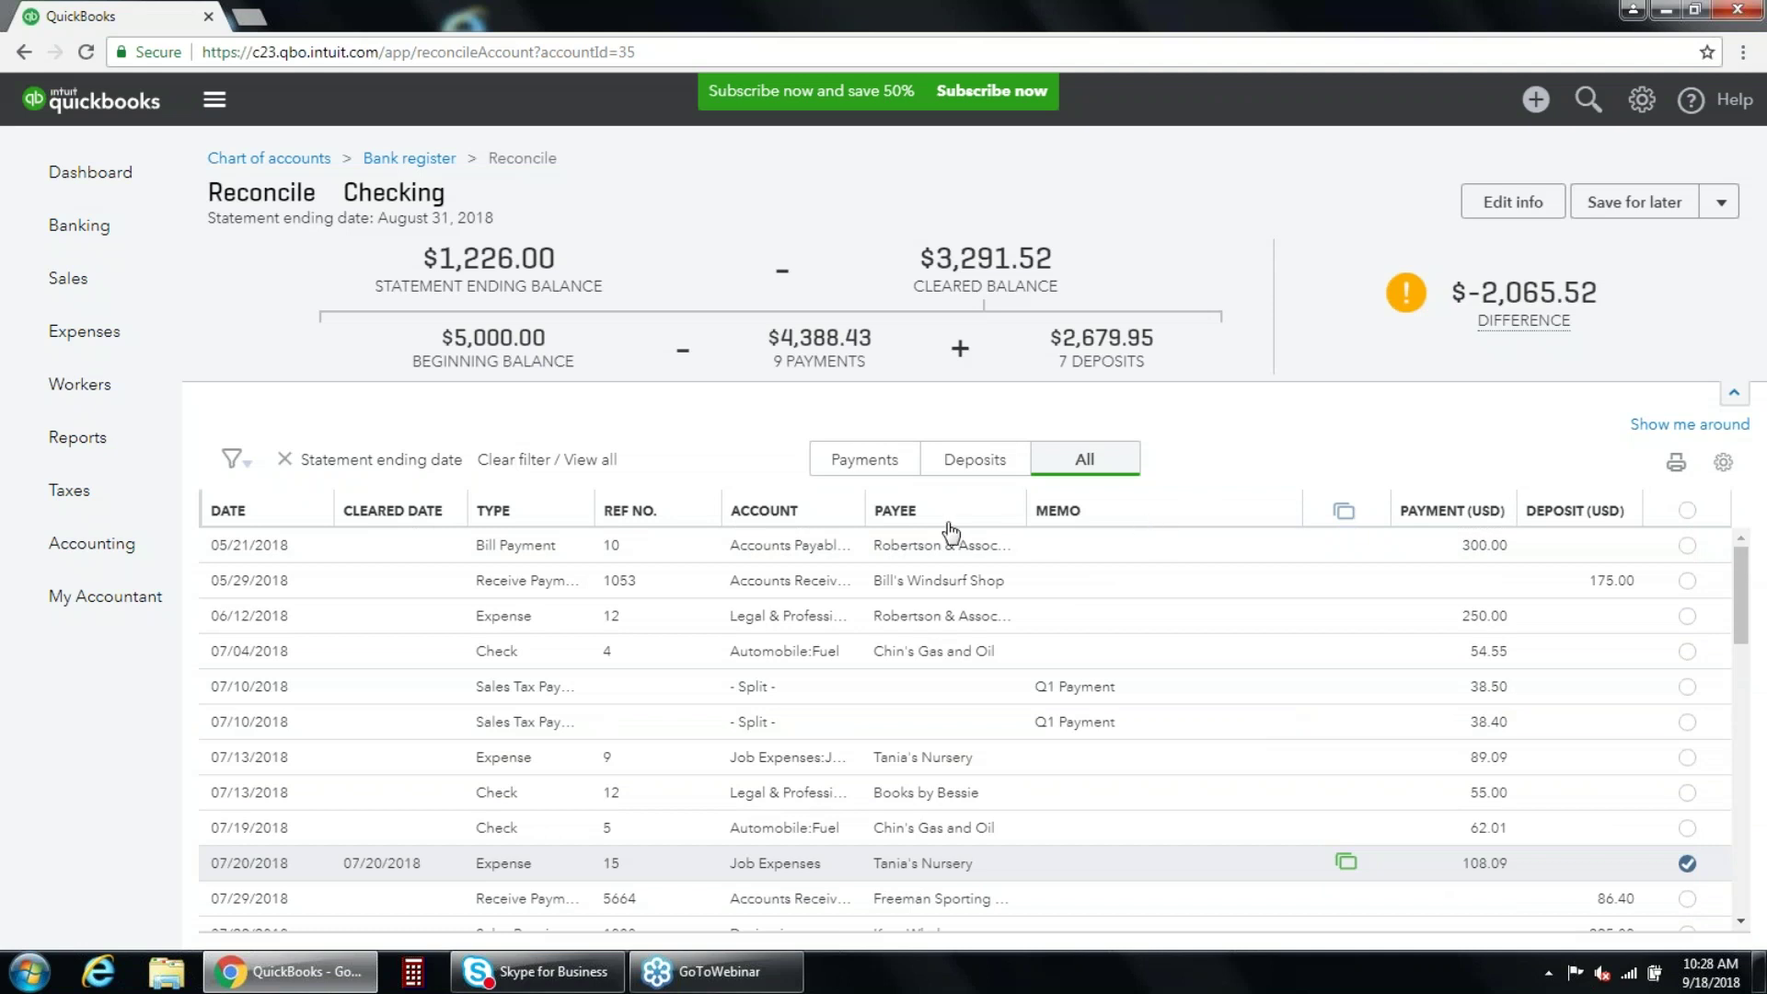
Sort transactions newest first and mark the 23.50, 63.15 and 46.98 expenses cleared.
click(266, 513)
click(254, 515)
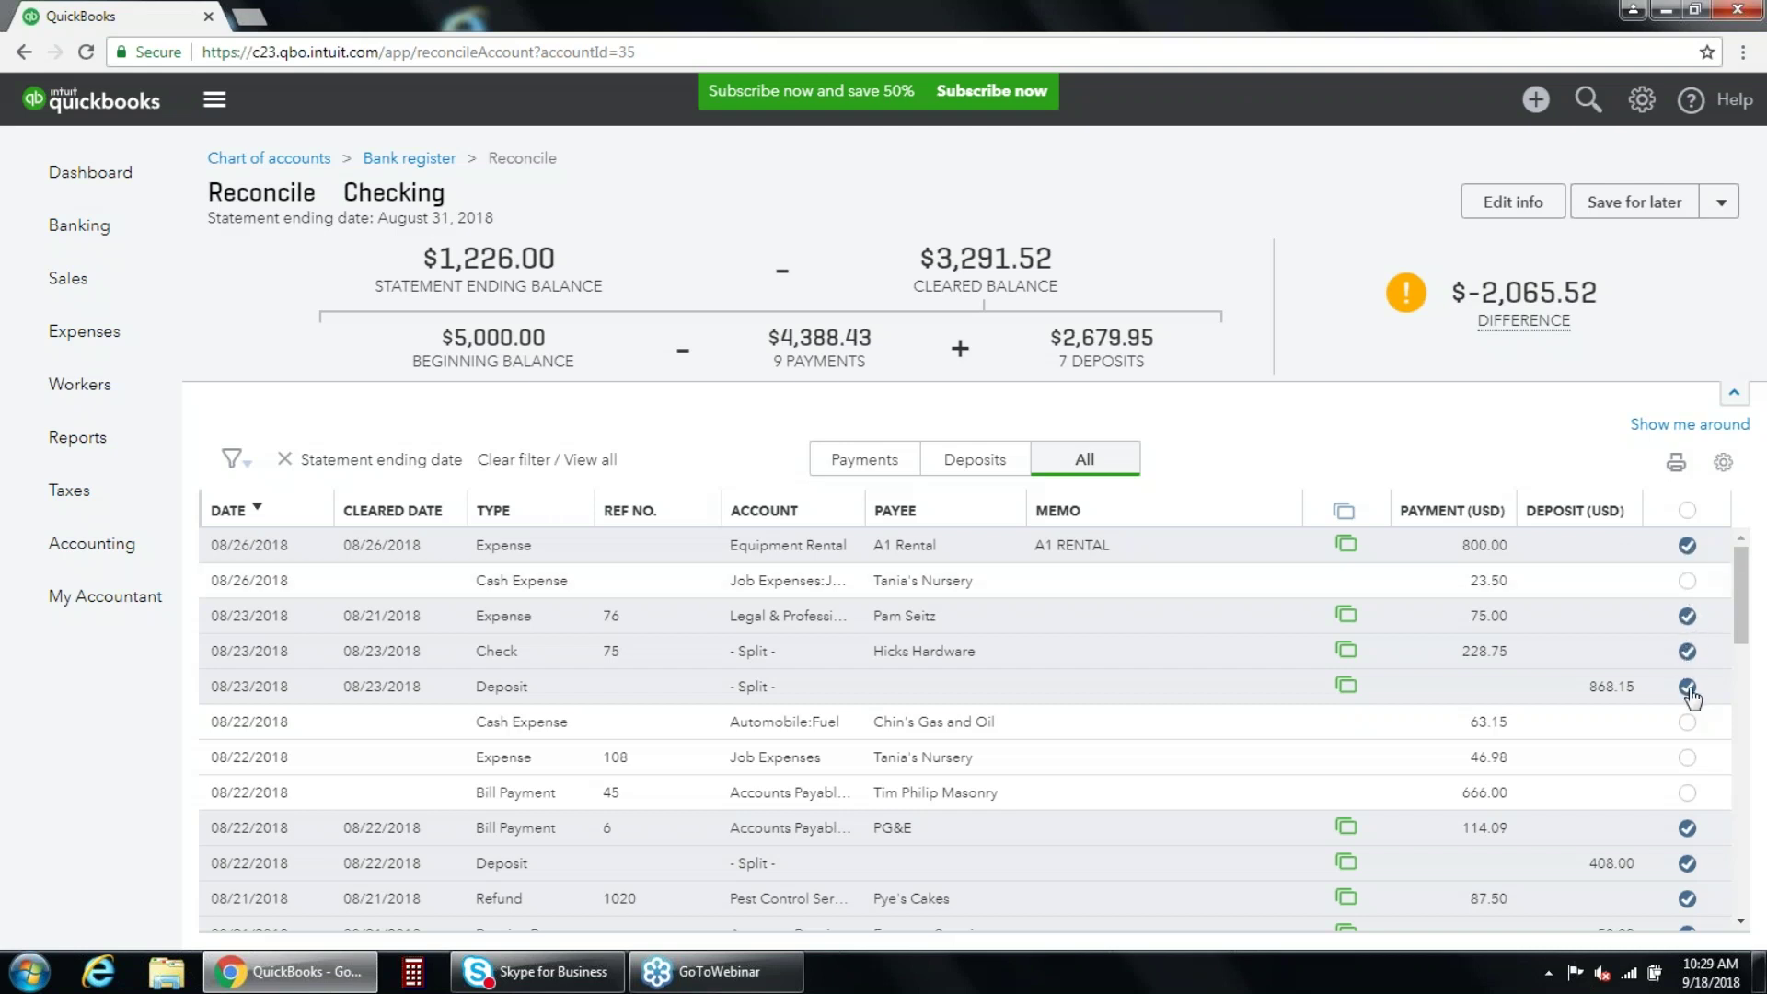
scroll(1743, 618, down, 1)
mouse_move(1743, 619)
mouse_down()
mouse_move(1739, 822)
mouse_move(1738, 589)
mouse_up()
click(1687, 580)
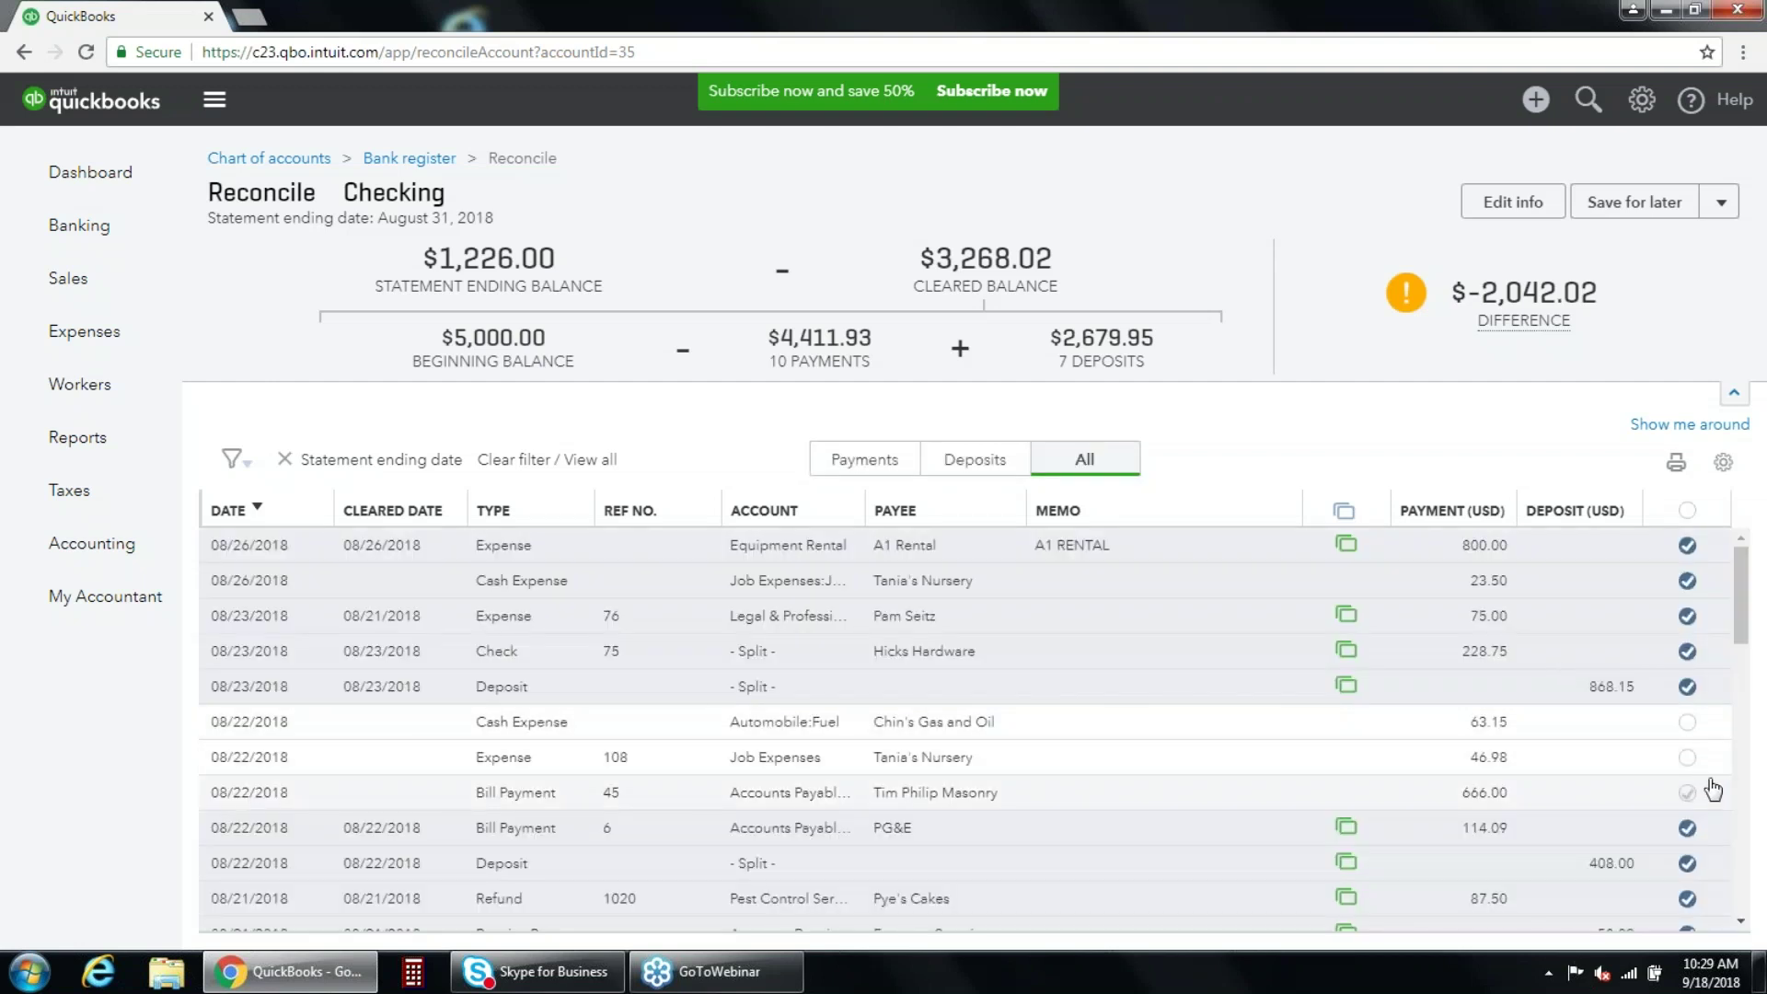
click(1686, 721)
click(1688, 758)
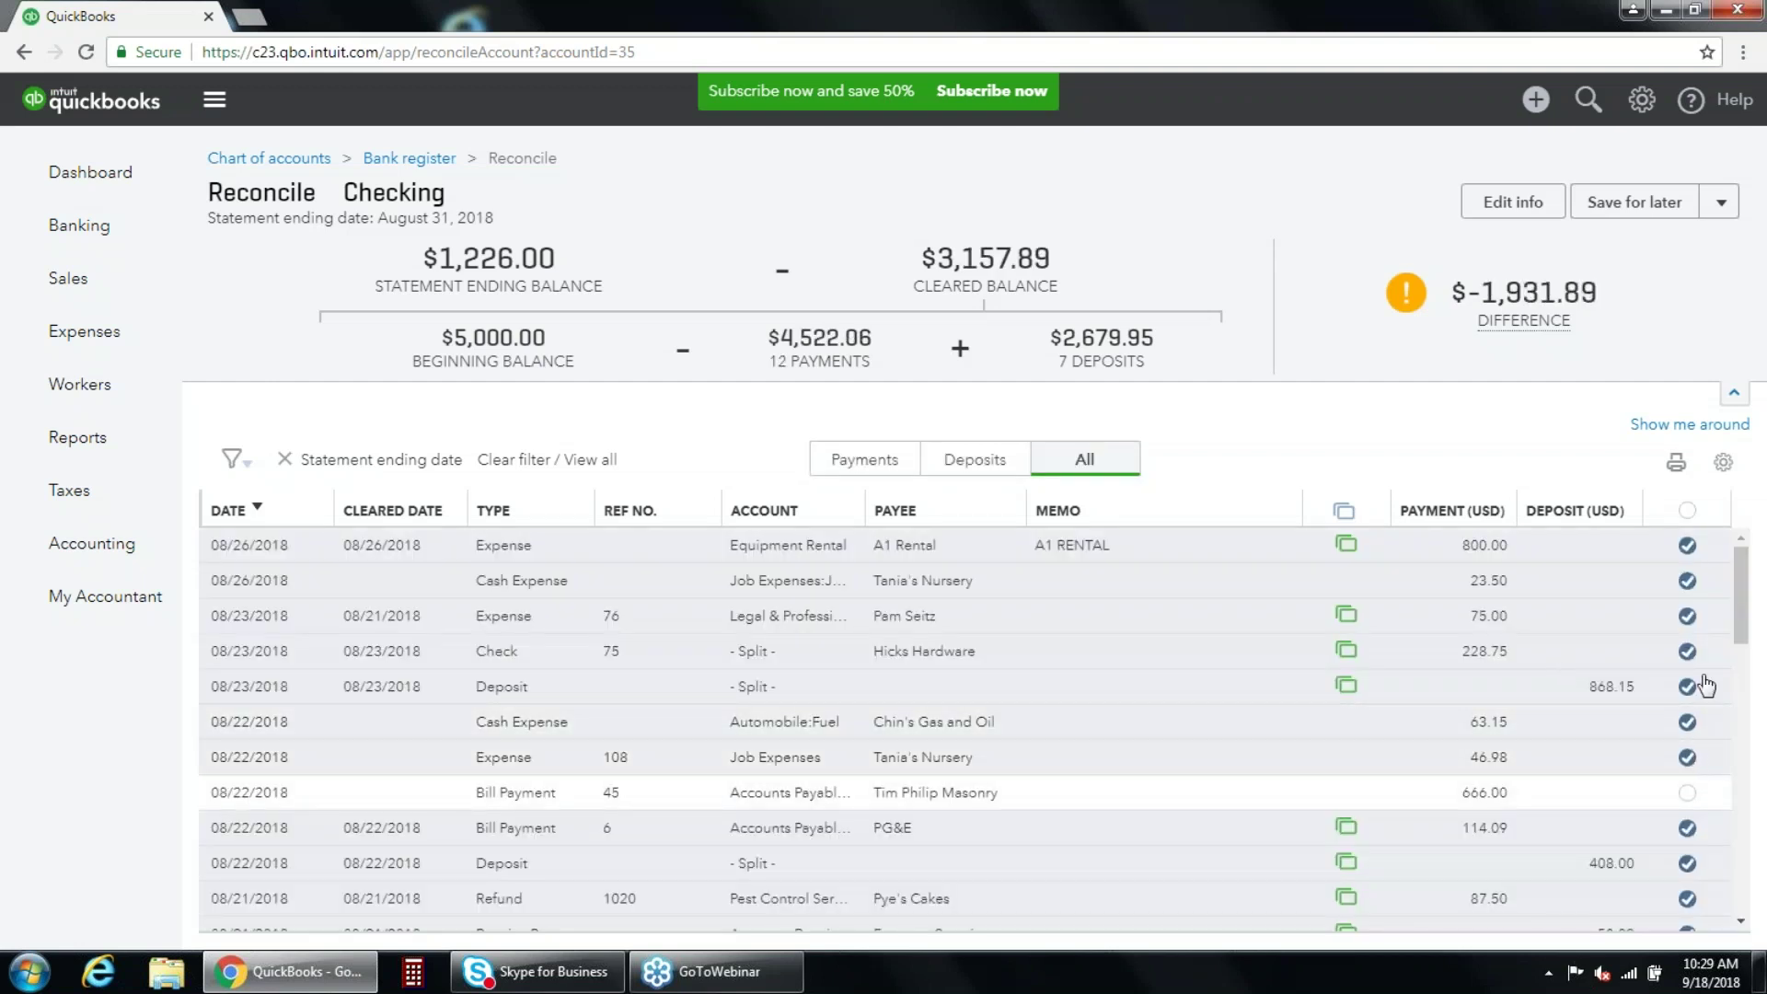
Clear all 43 transactions, toggling the 08/23/2018 75.00 expense off and back on.
click(1687, 512)
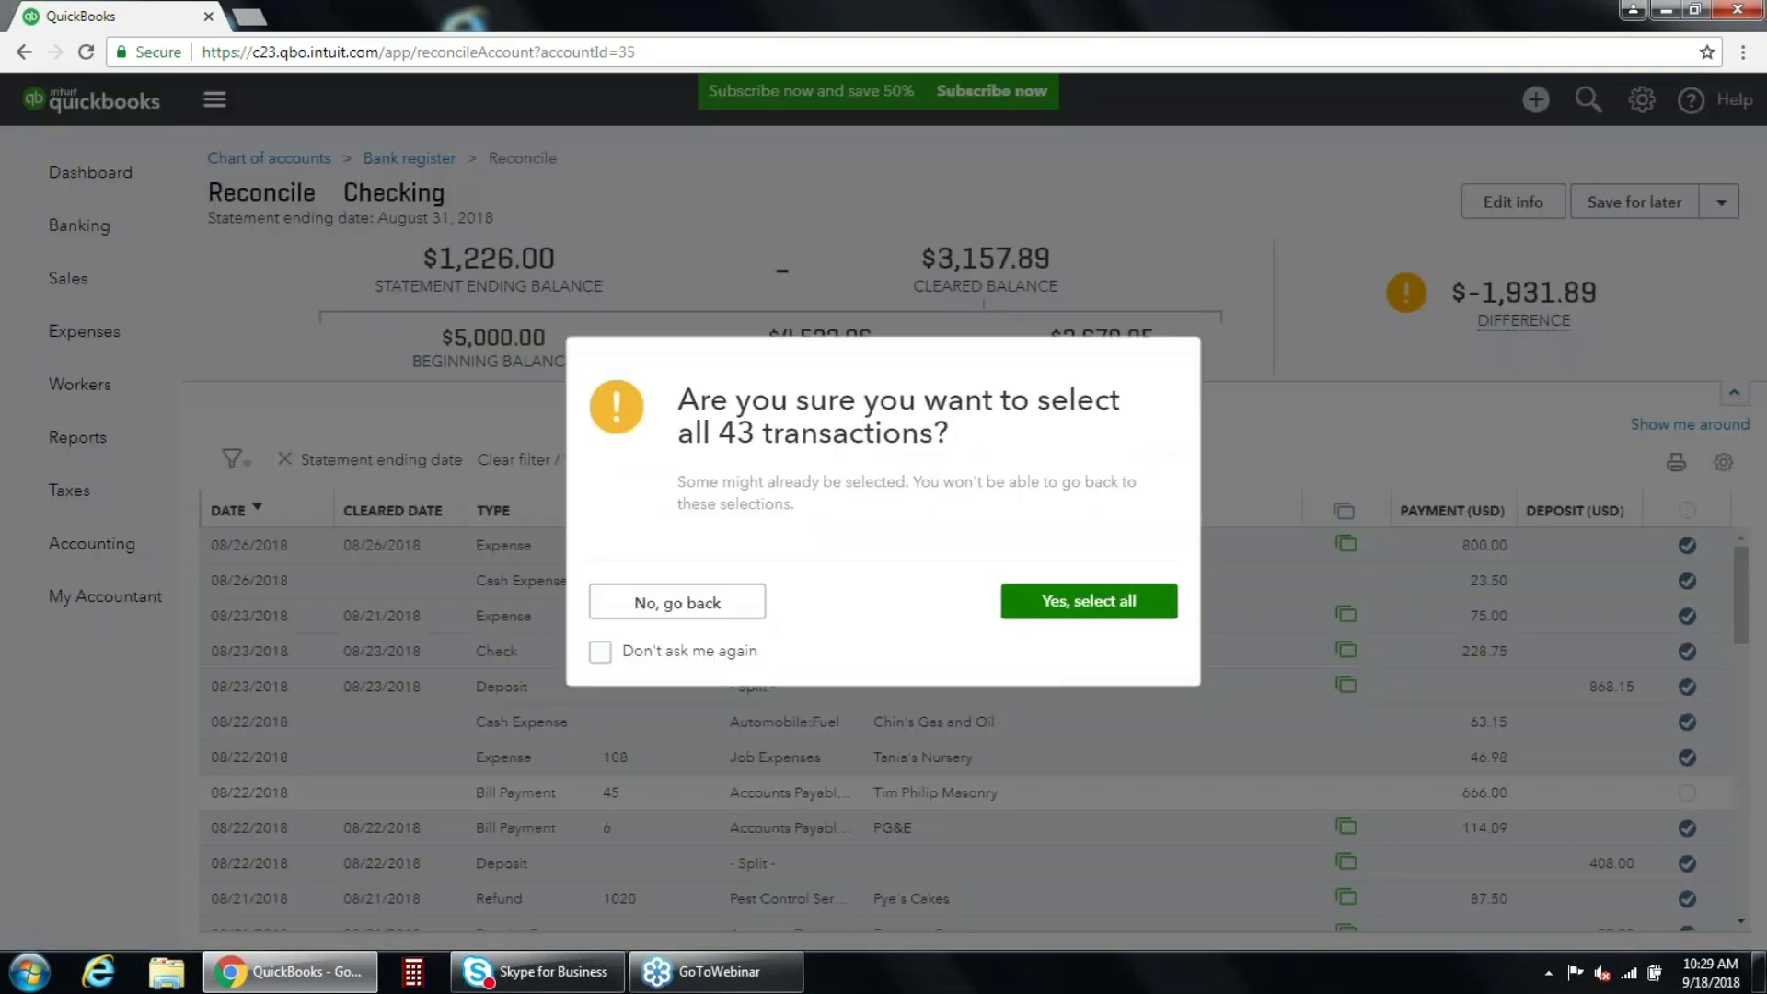
click(1037, 611)
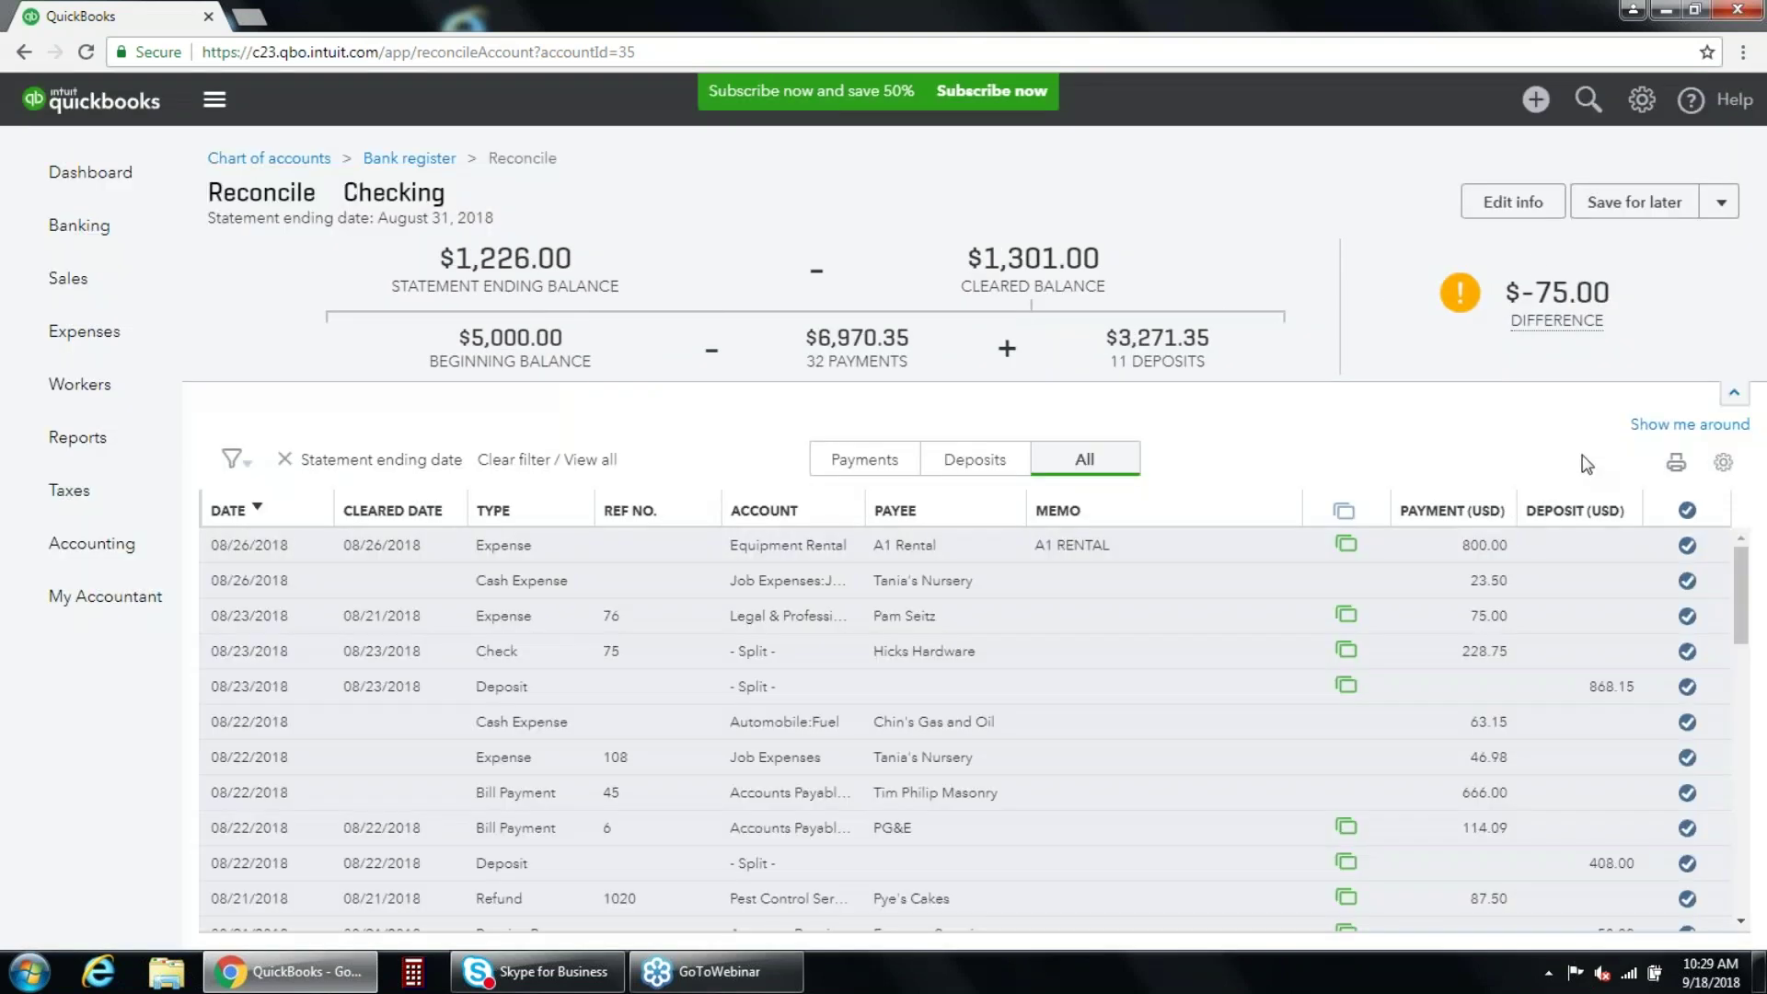
mouse_move(1535, 261)
click(1688, 616)
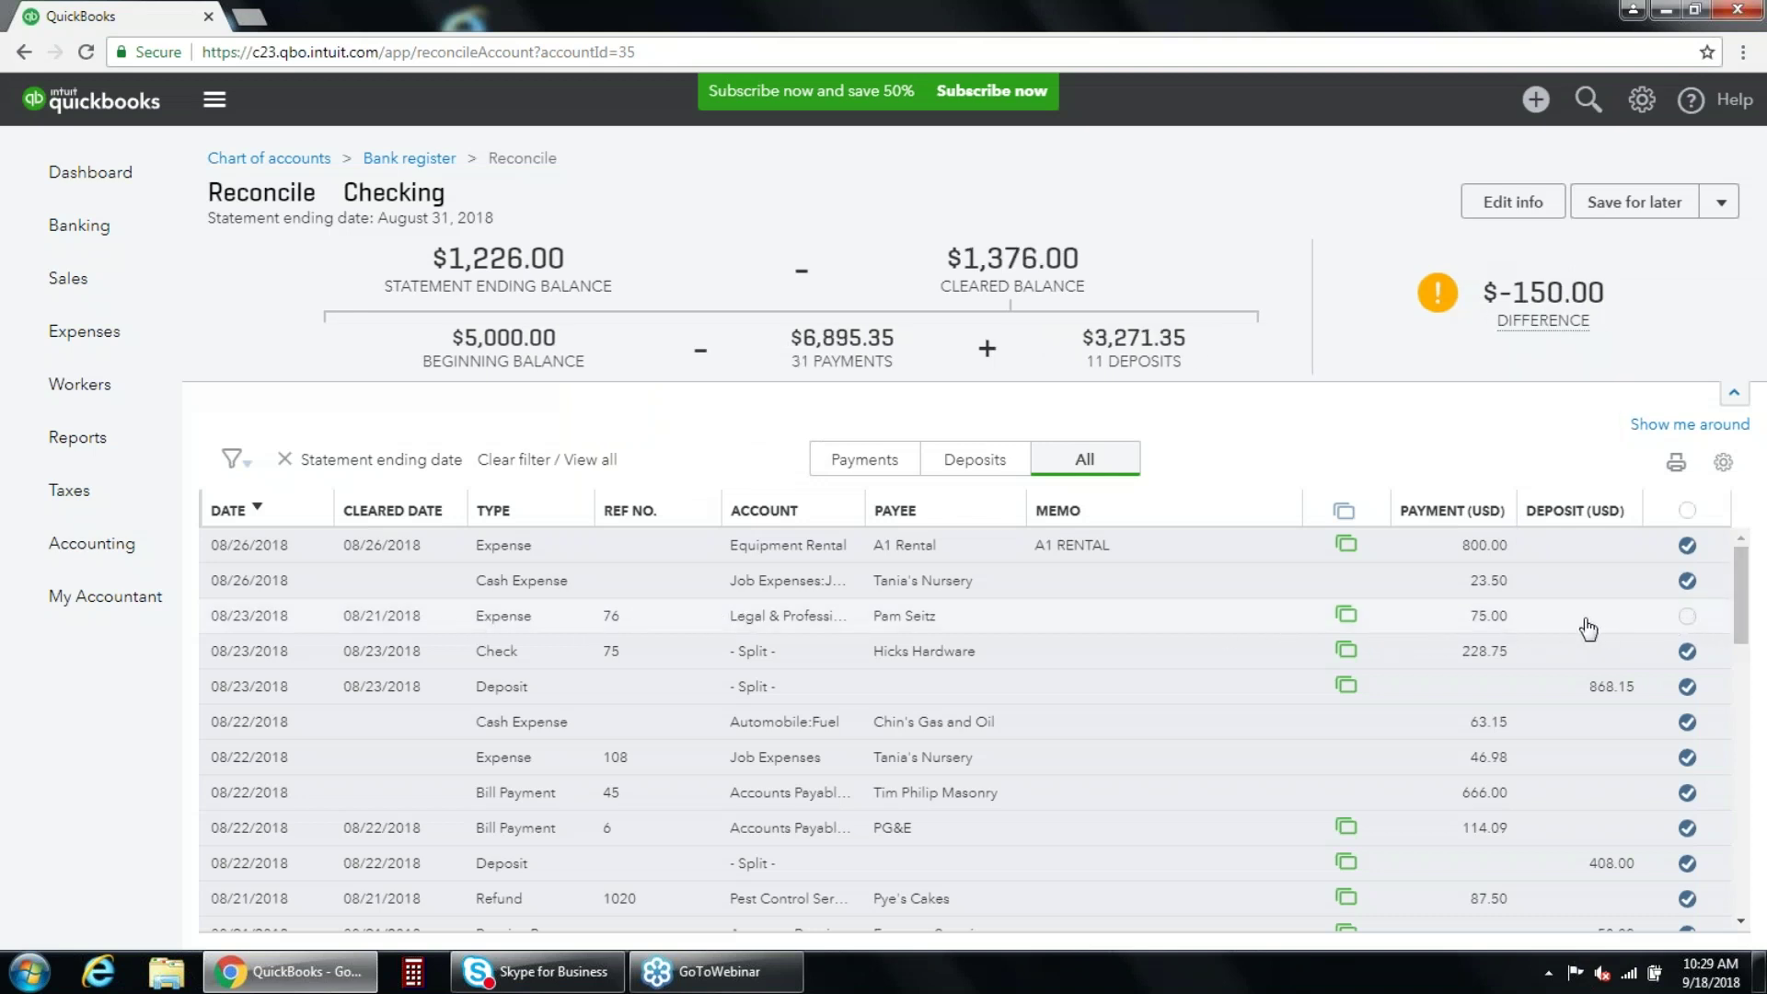
click(1688, 616)
mouse_move(1741, 584)
mouse_down()
mouse_move(1744, 764)
mouse_move(1758, 571)
mouse_up()
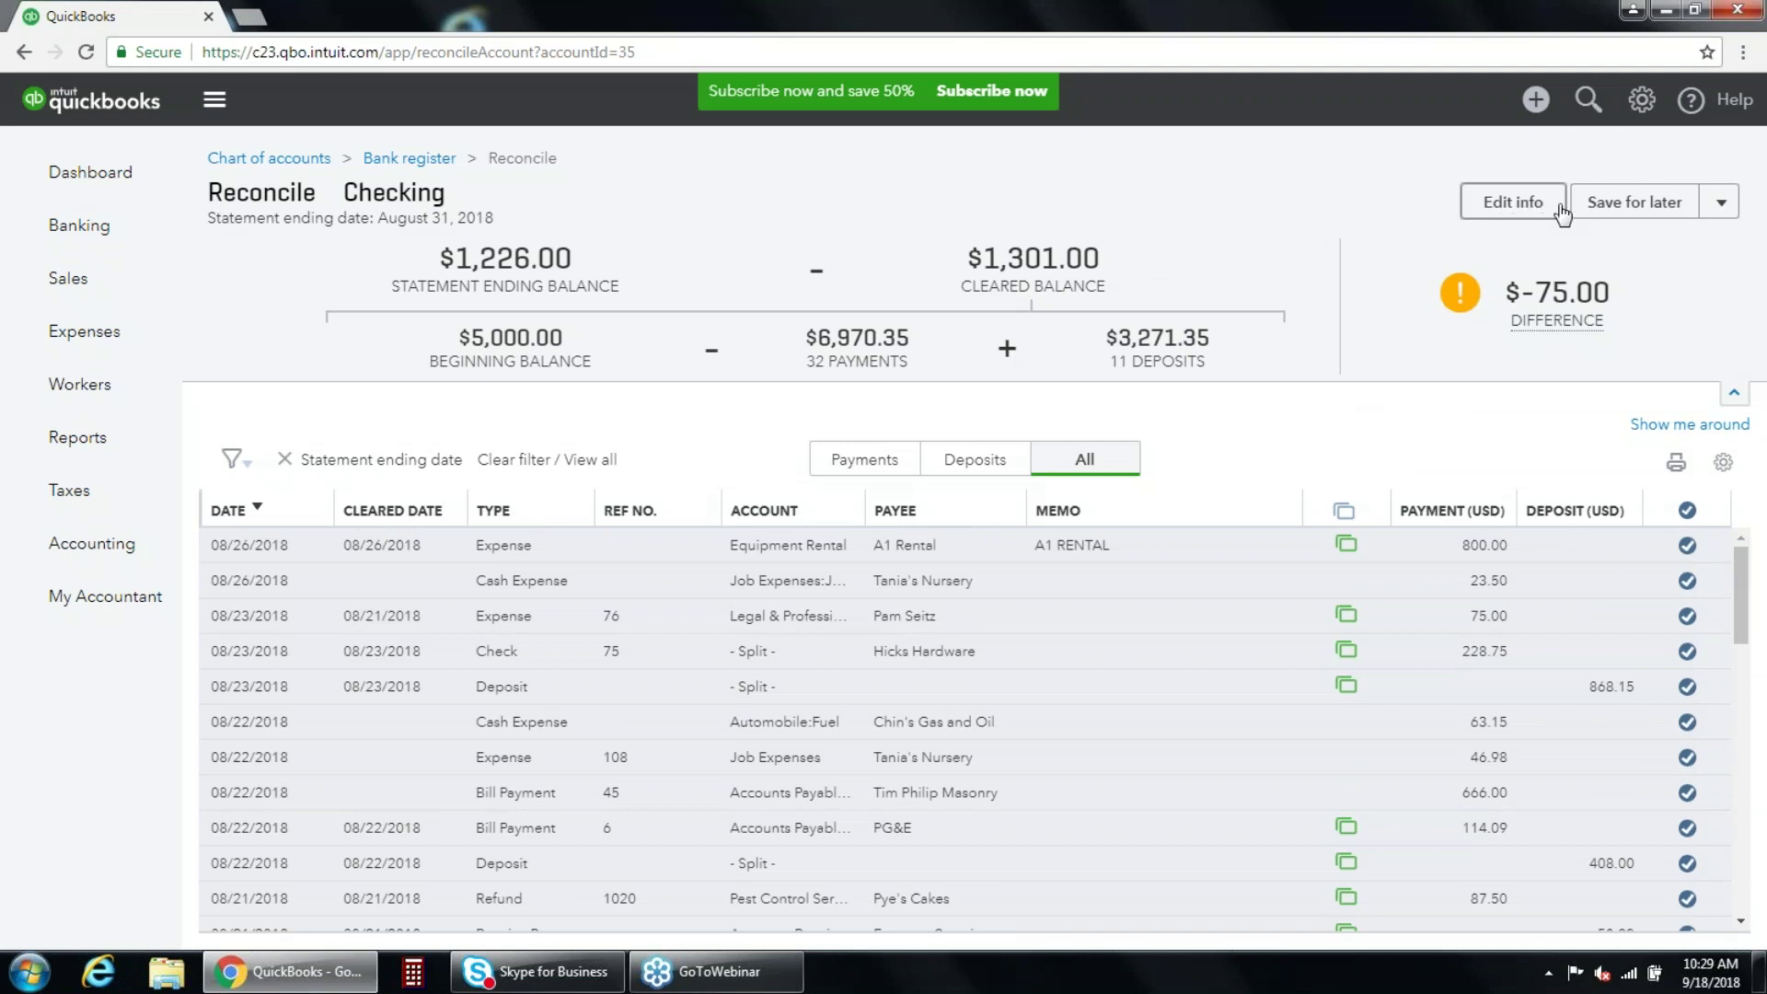
Change the statement ending balance to 1,301.00 for a $0.00 difference and save for later.
click(1529, 211)
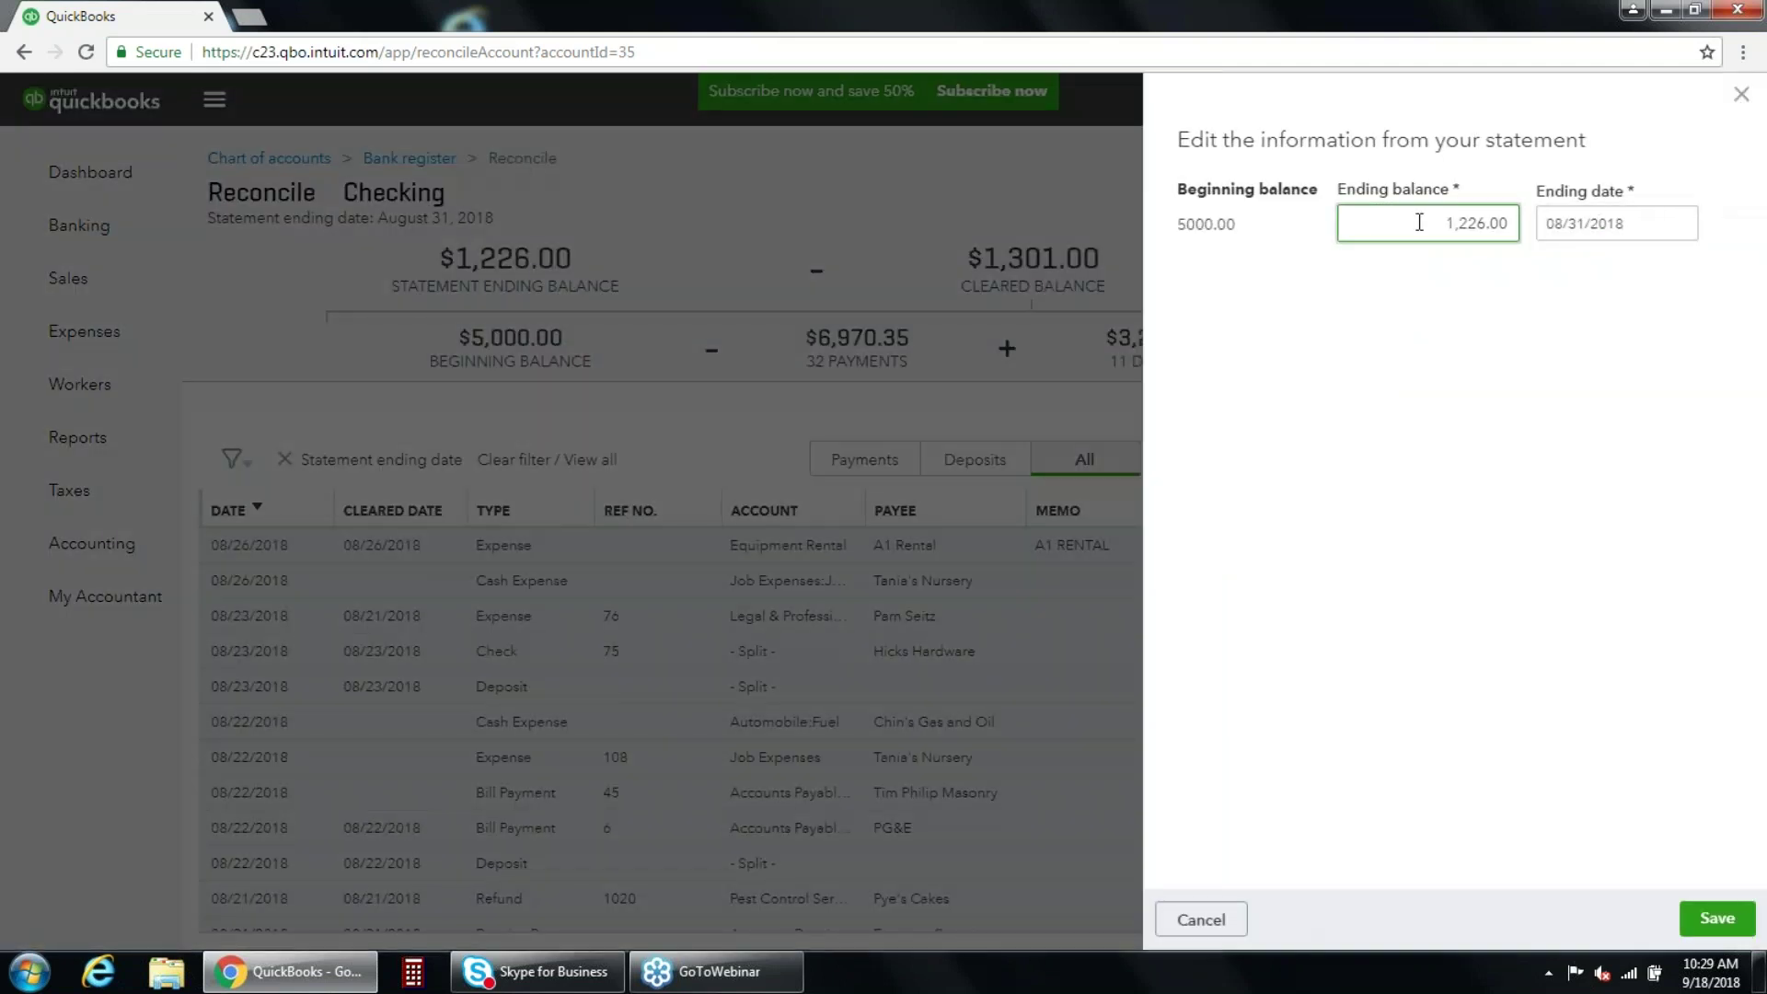
drag(1419, 222, 1530, 230)
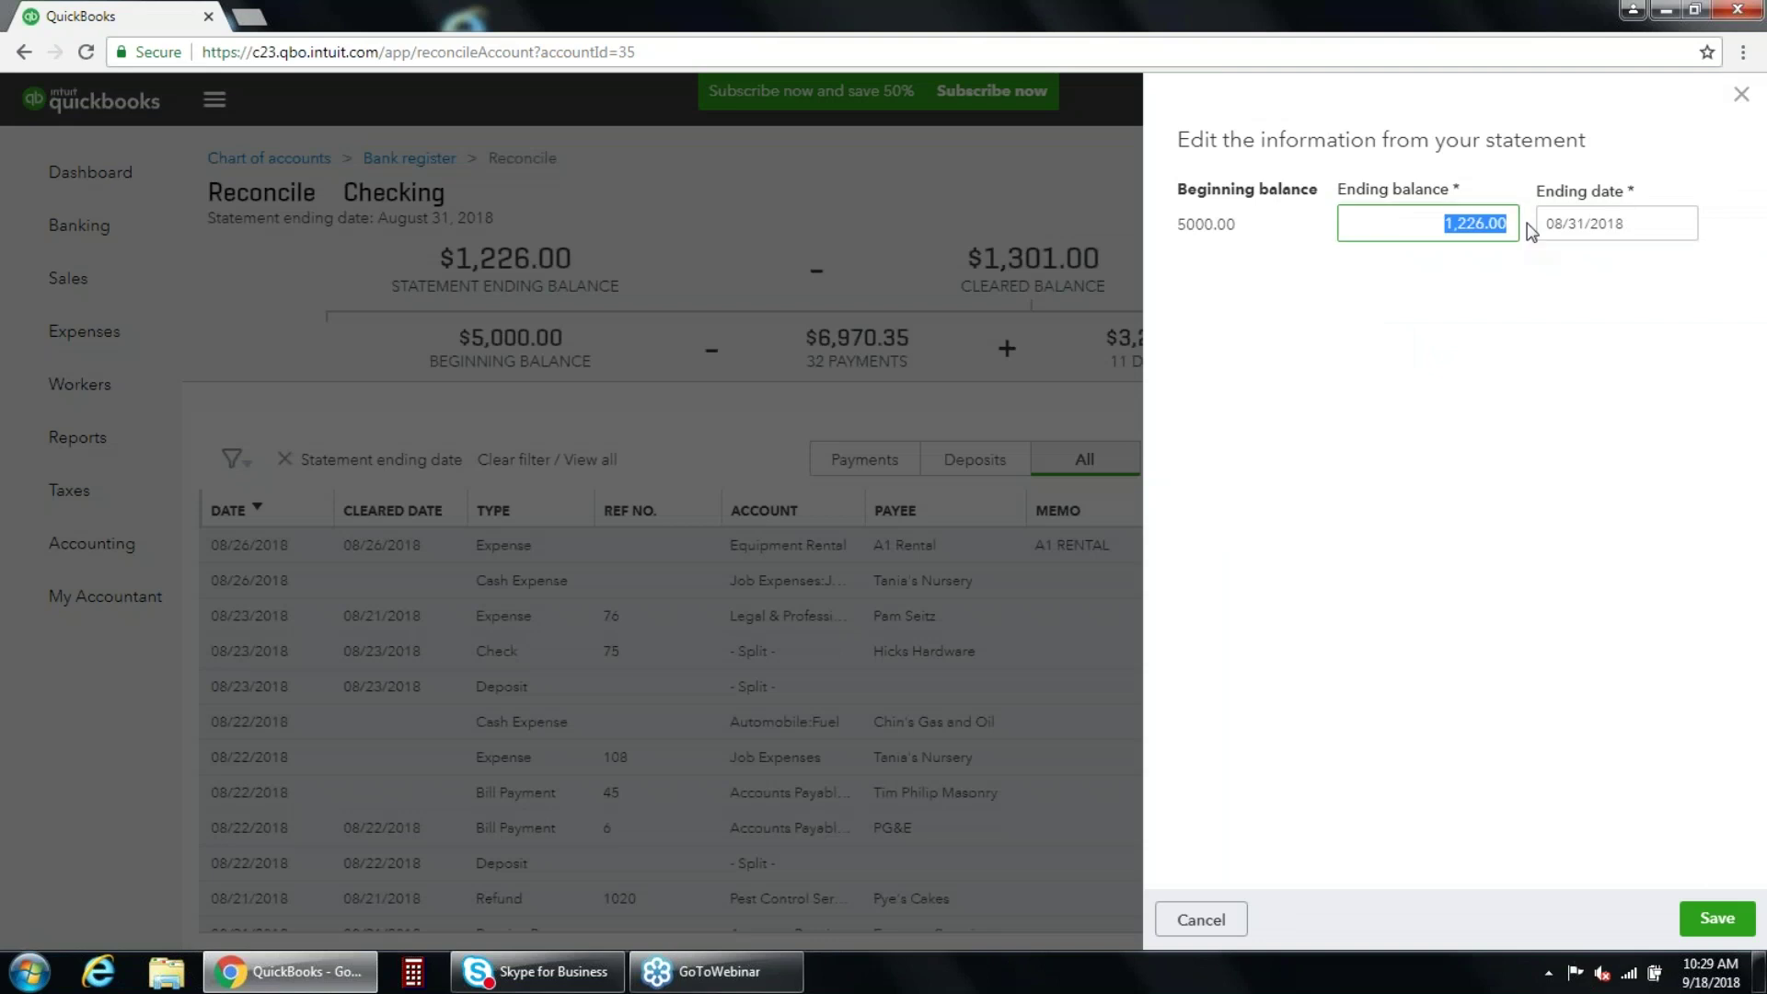
text(1)
click(1469, 297)
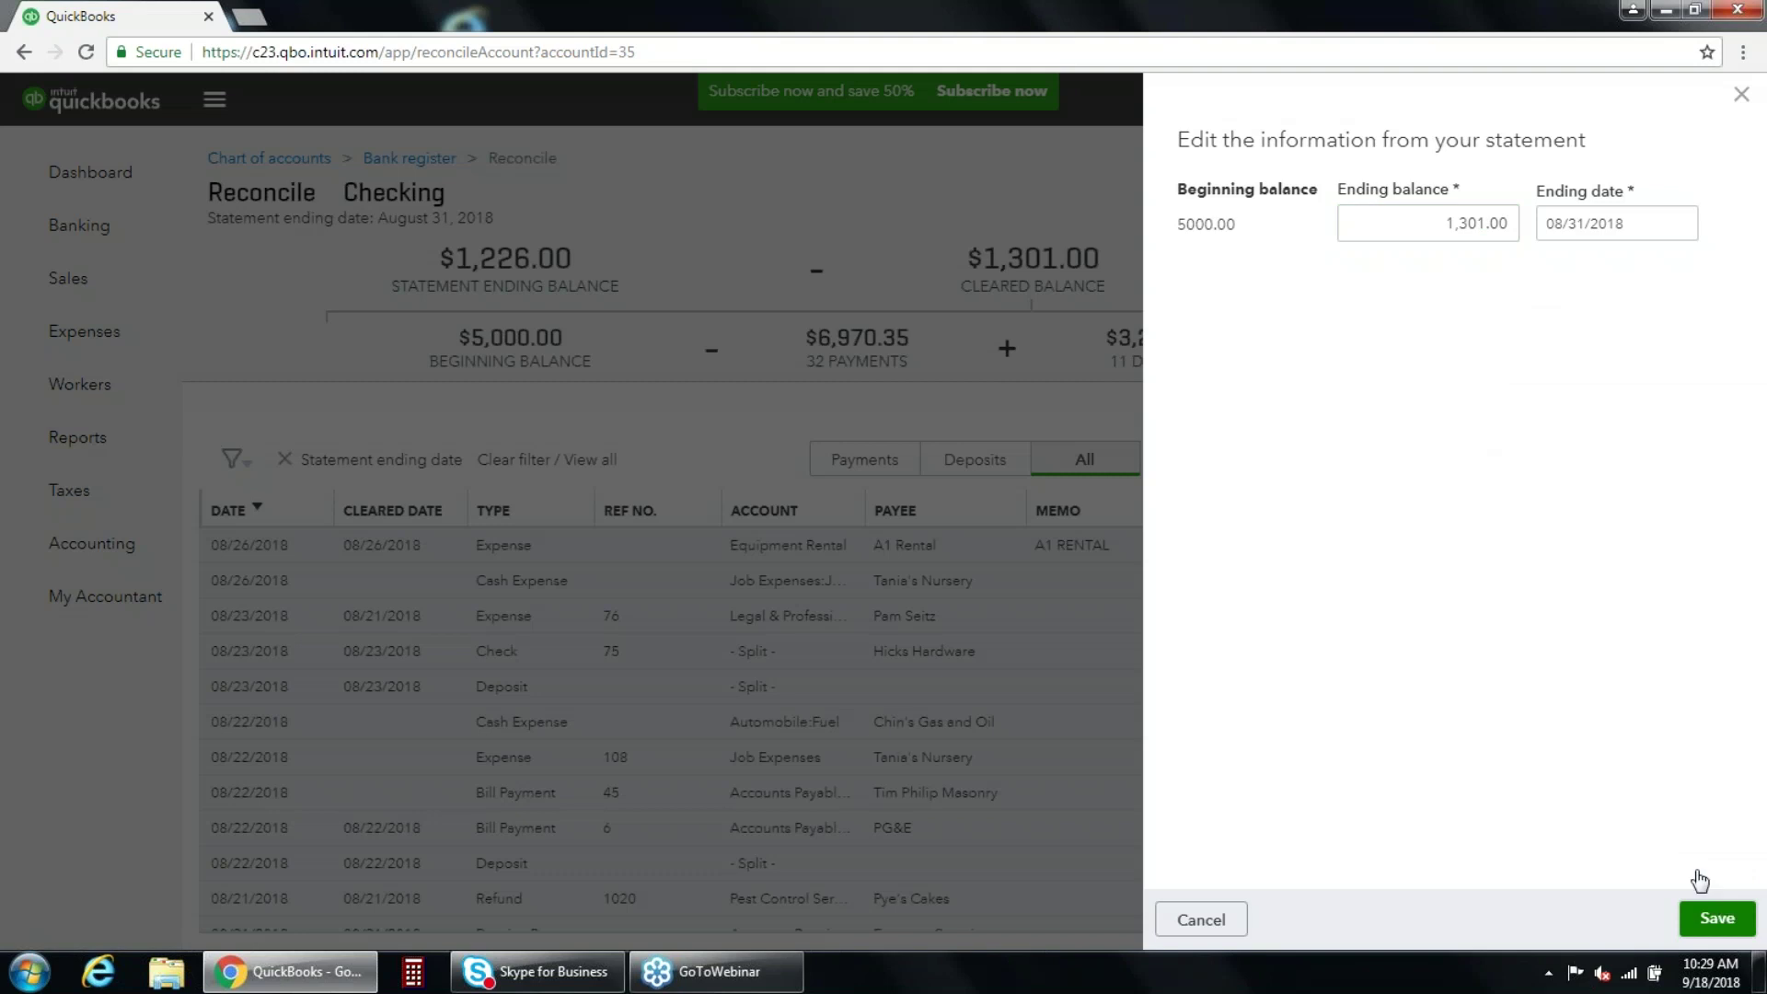
click(1704, 911)
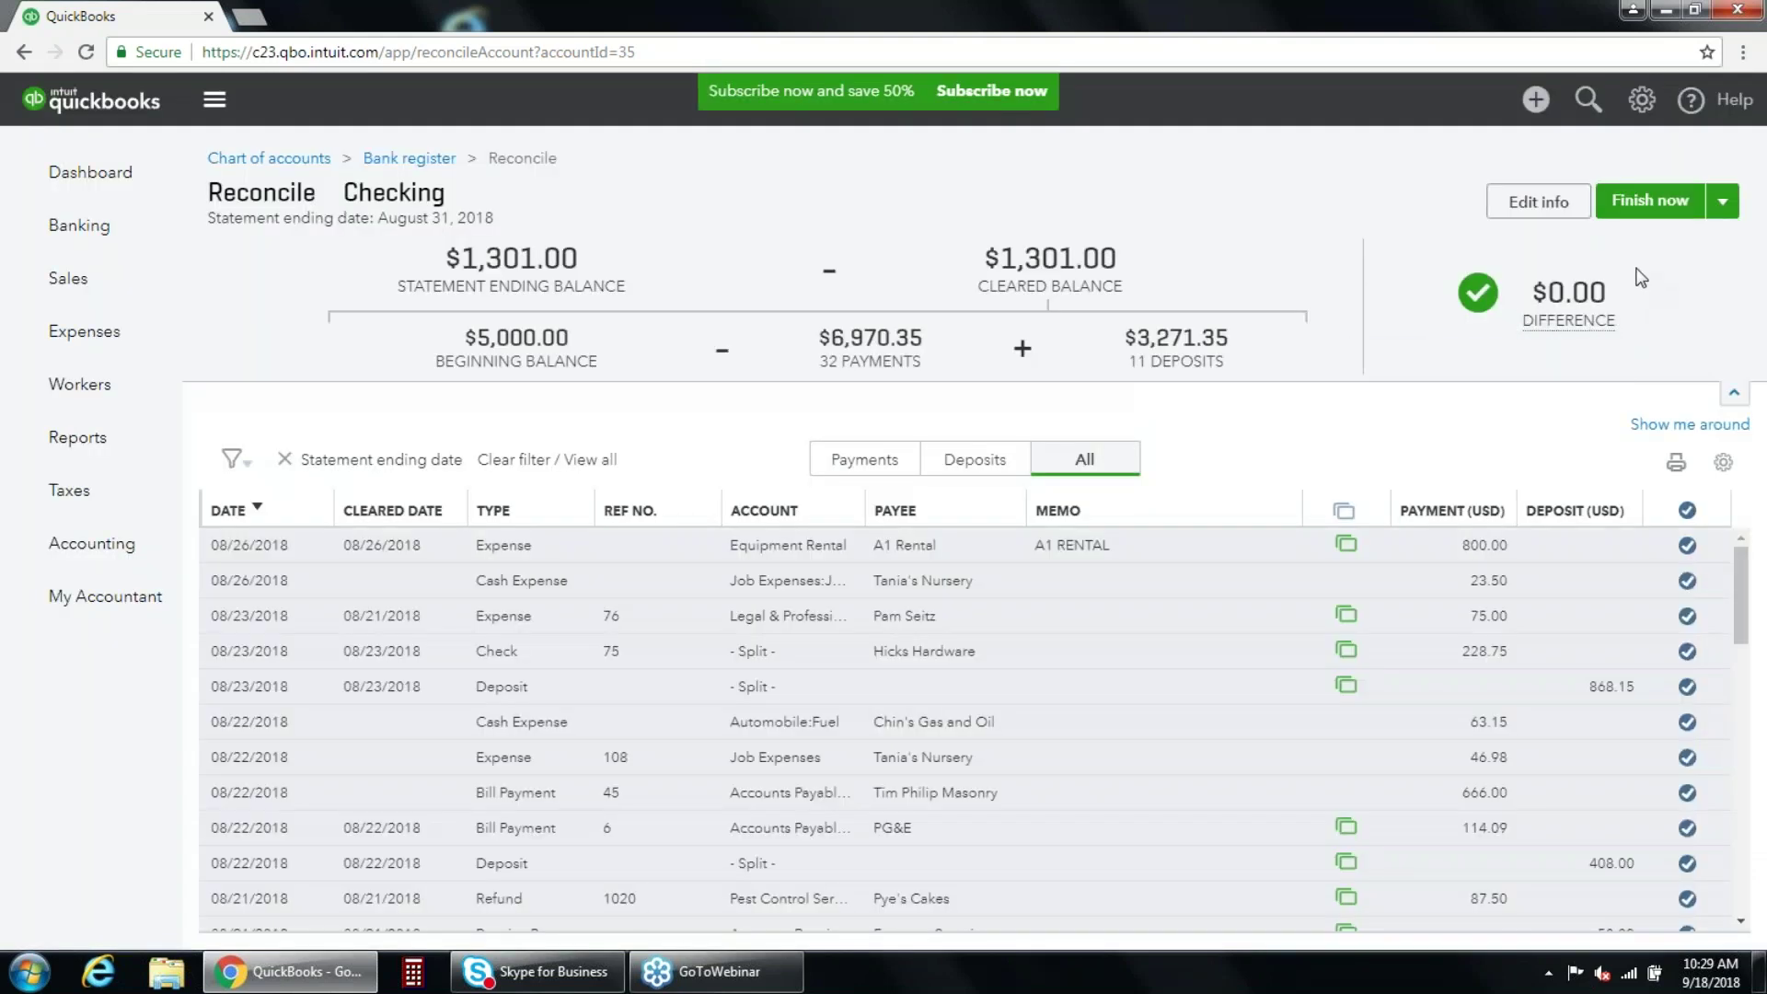
click(1722, 201)
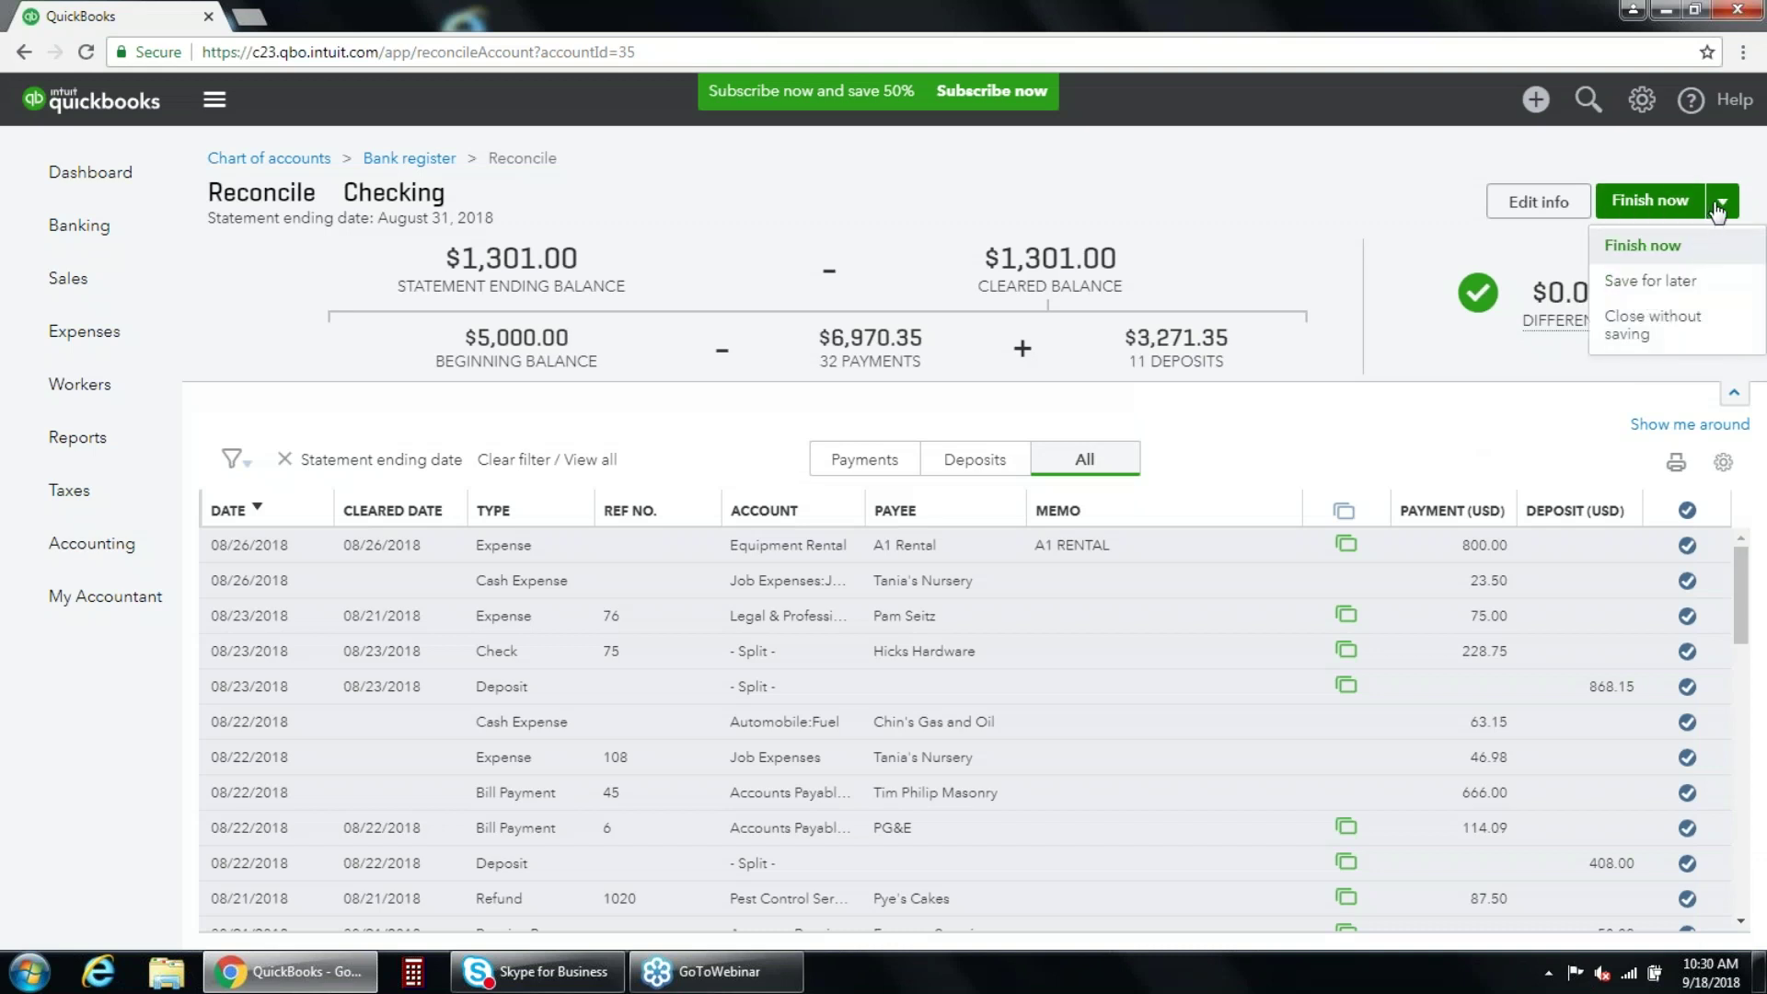
click(1652, 281)
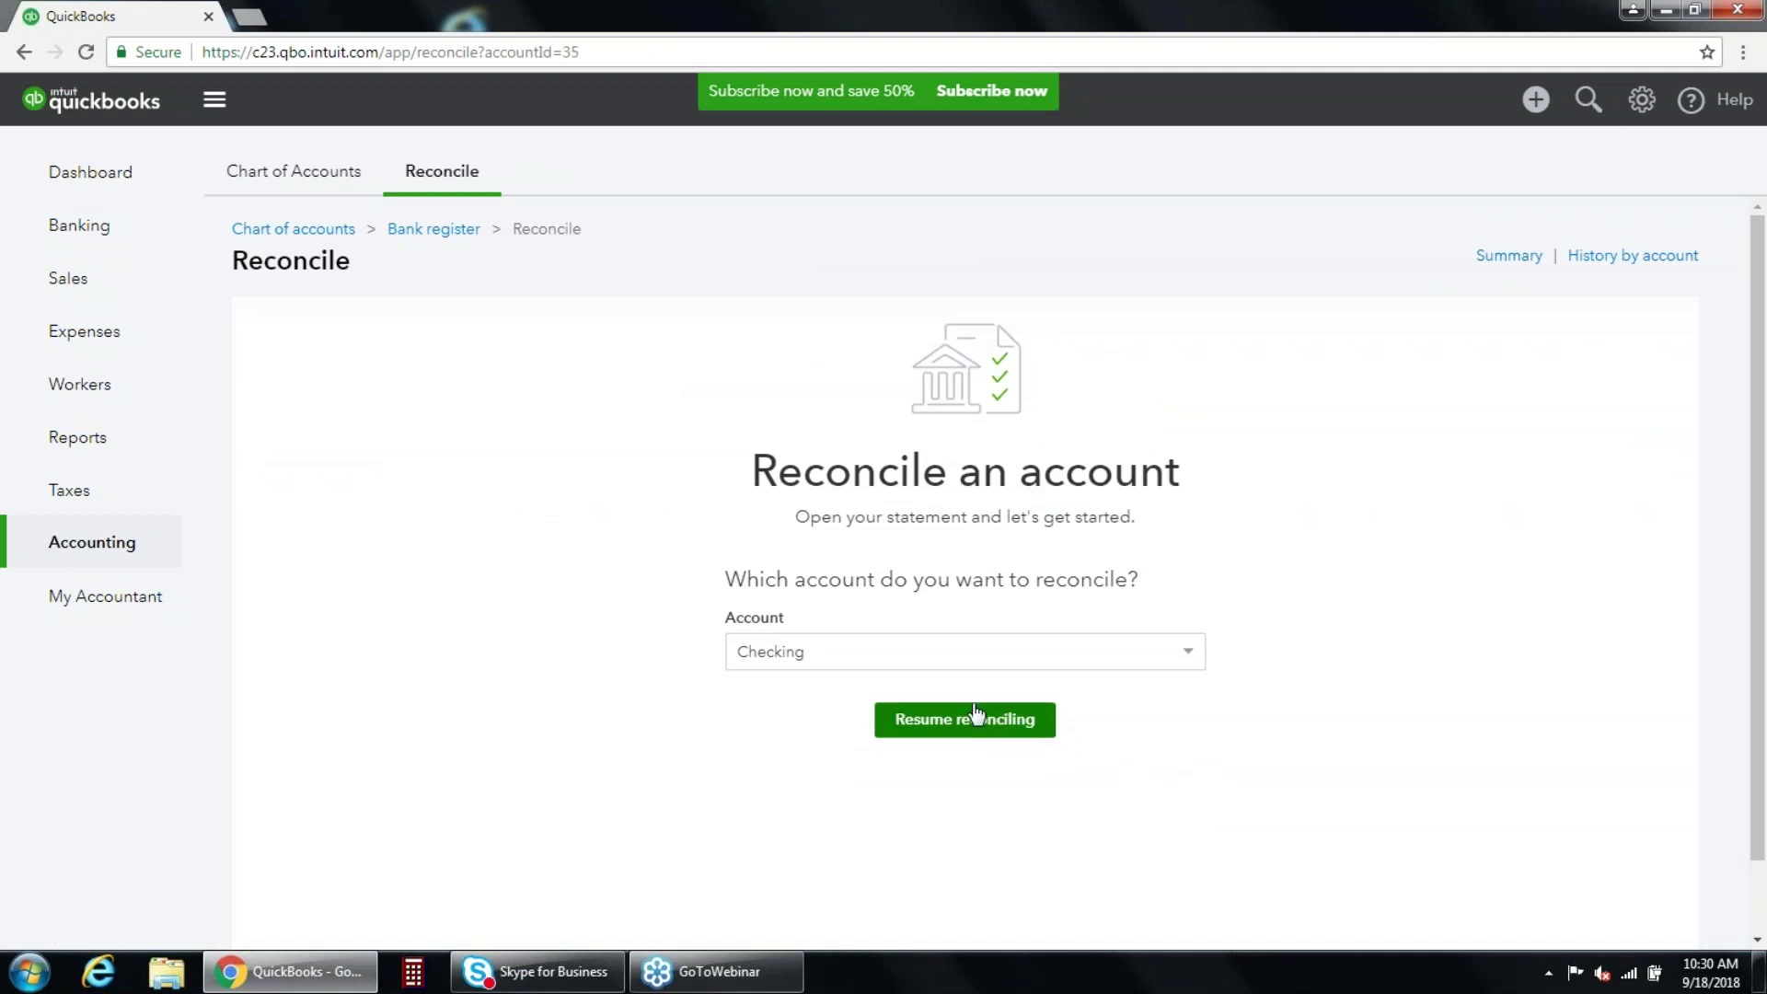
Resume and finish the August 31, 2018 Checking reconciliation, then view the Checking register.
click(930, 727)
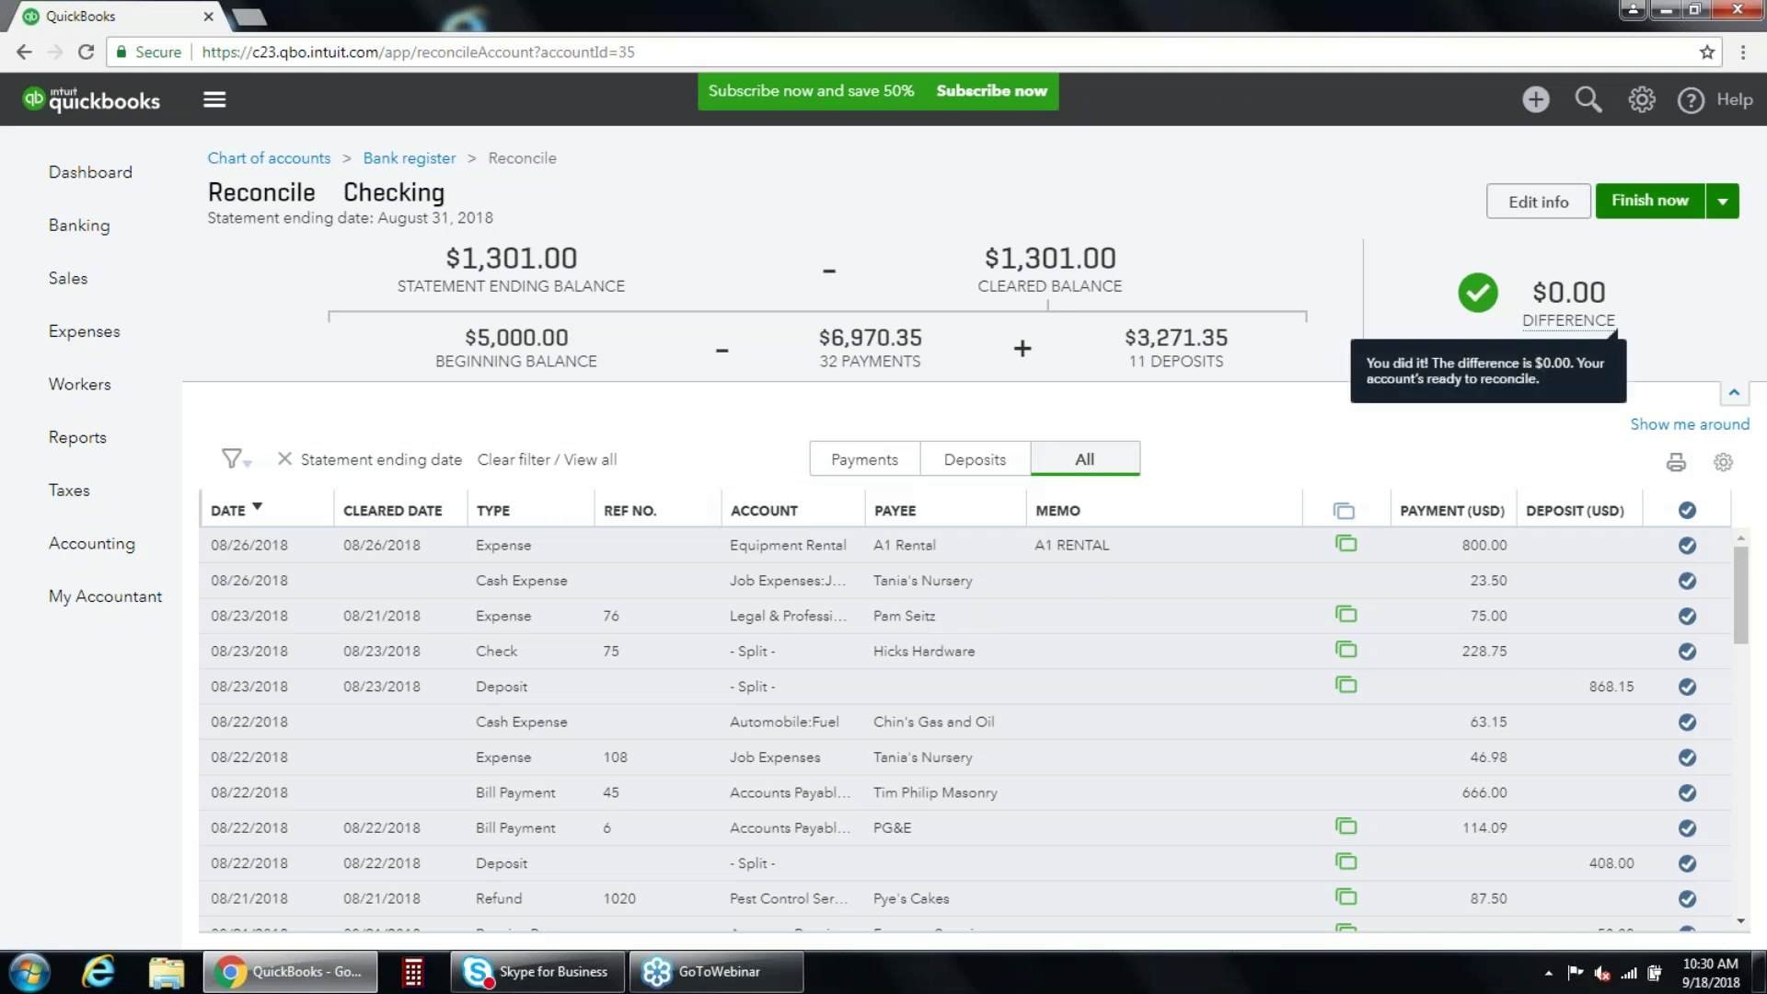
click(1647, 219)
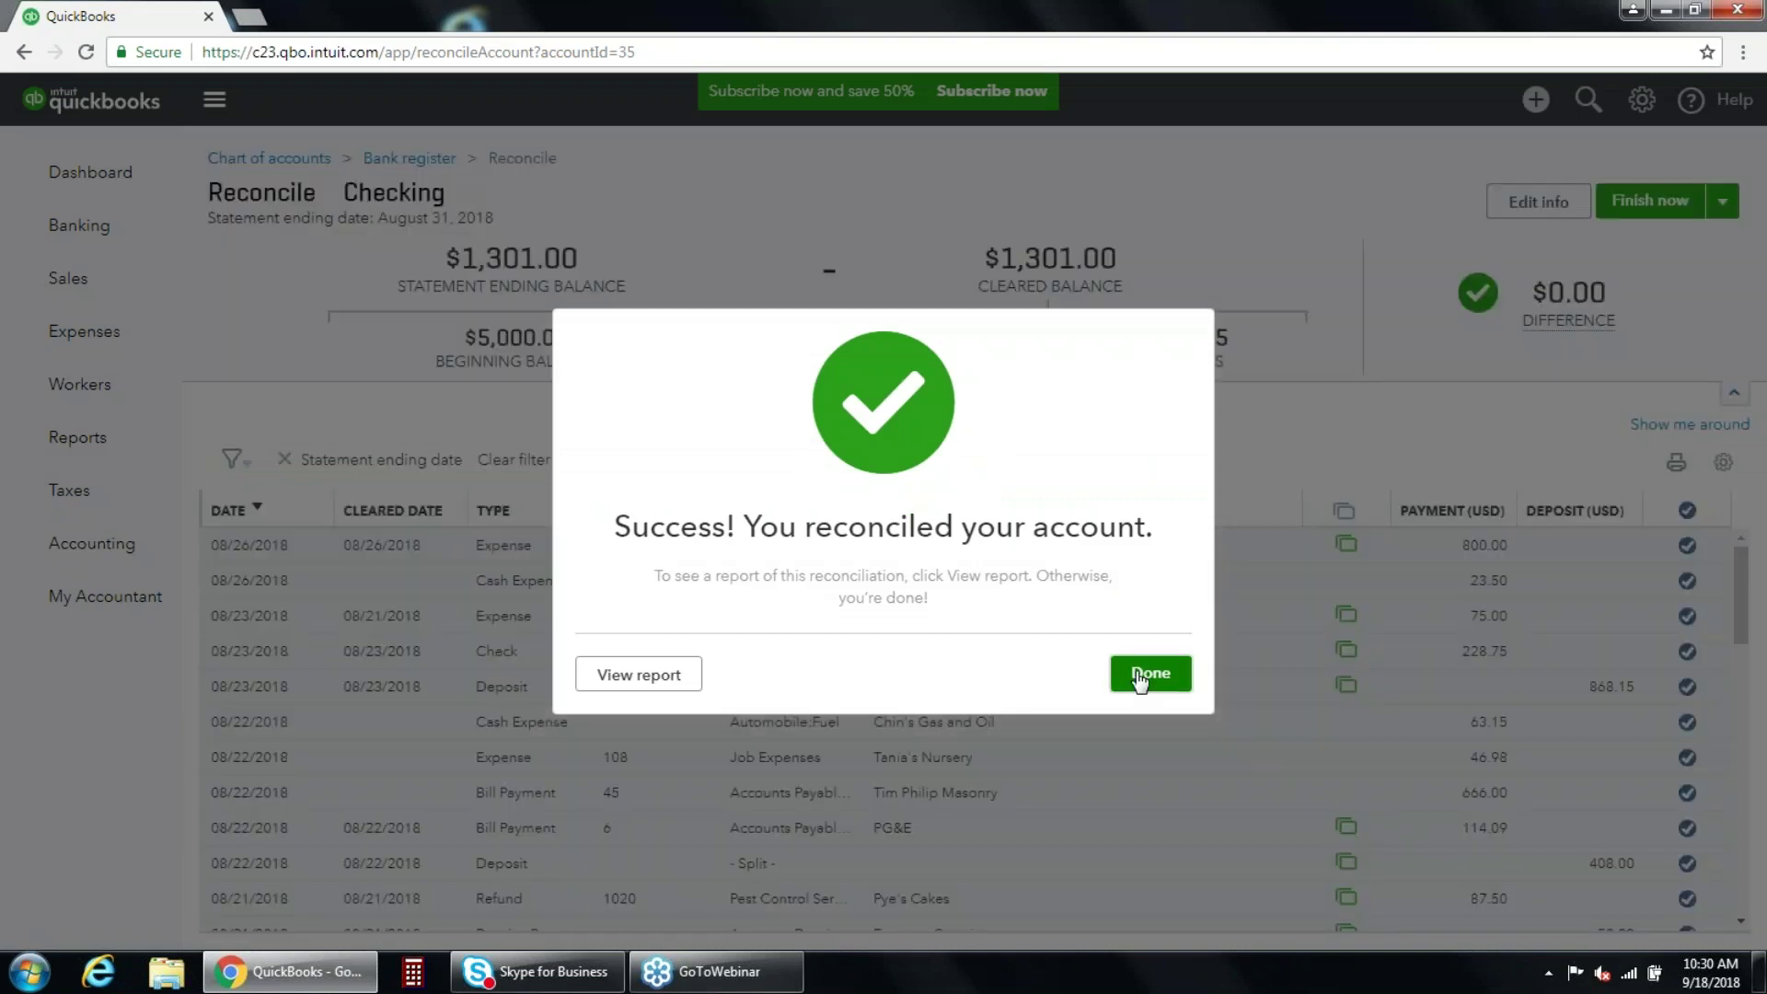
click(1154, 671)
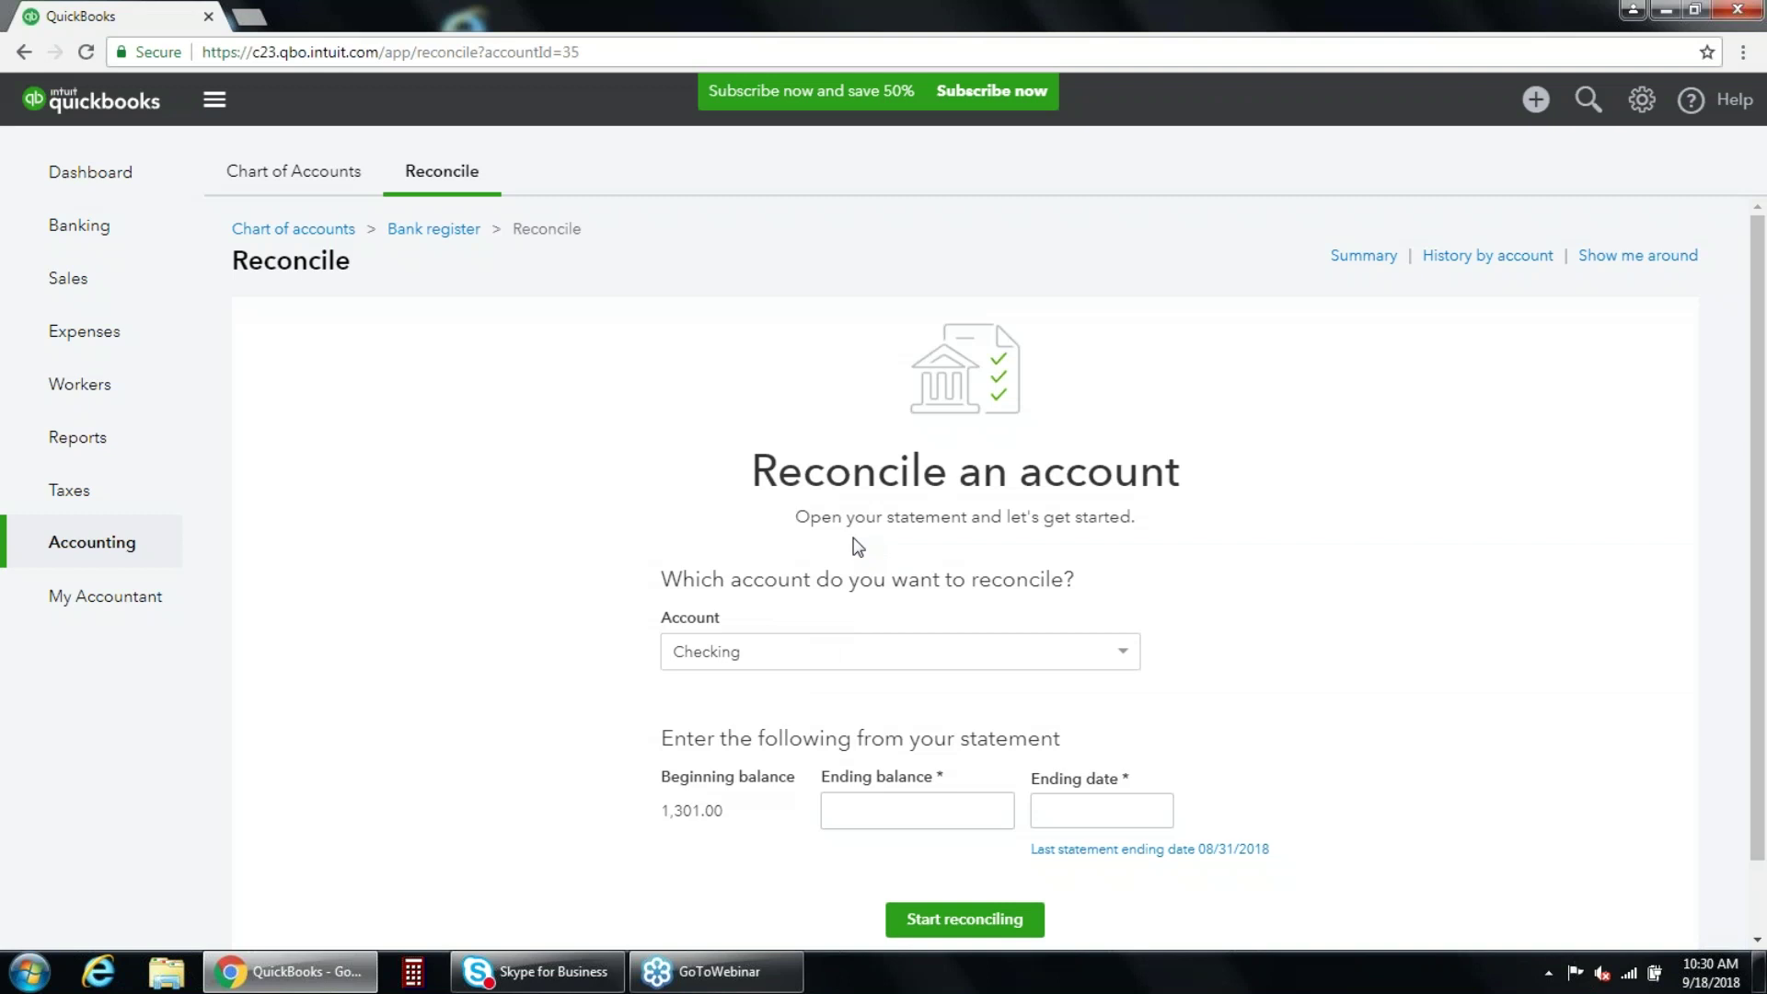
click(461, 230)
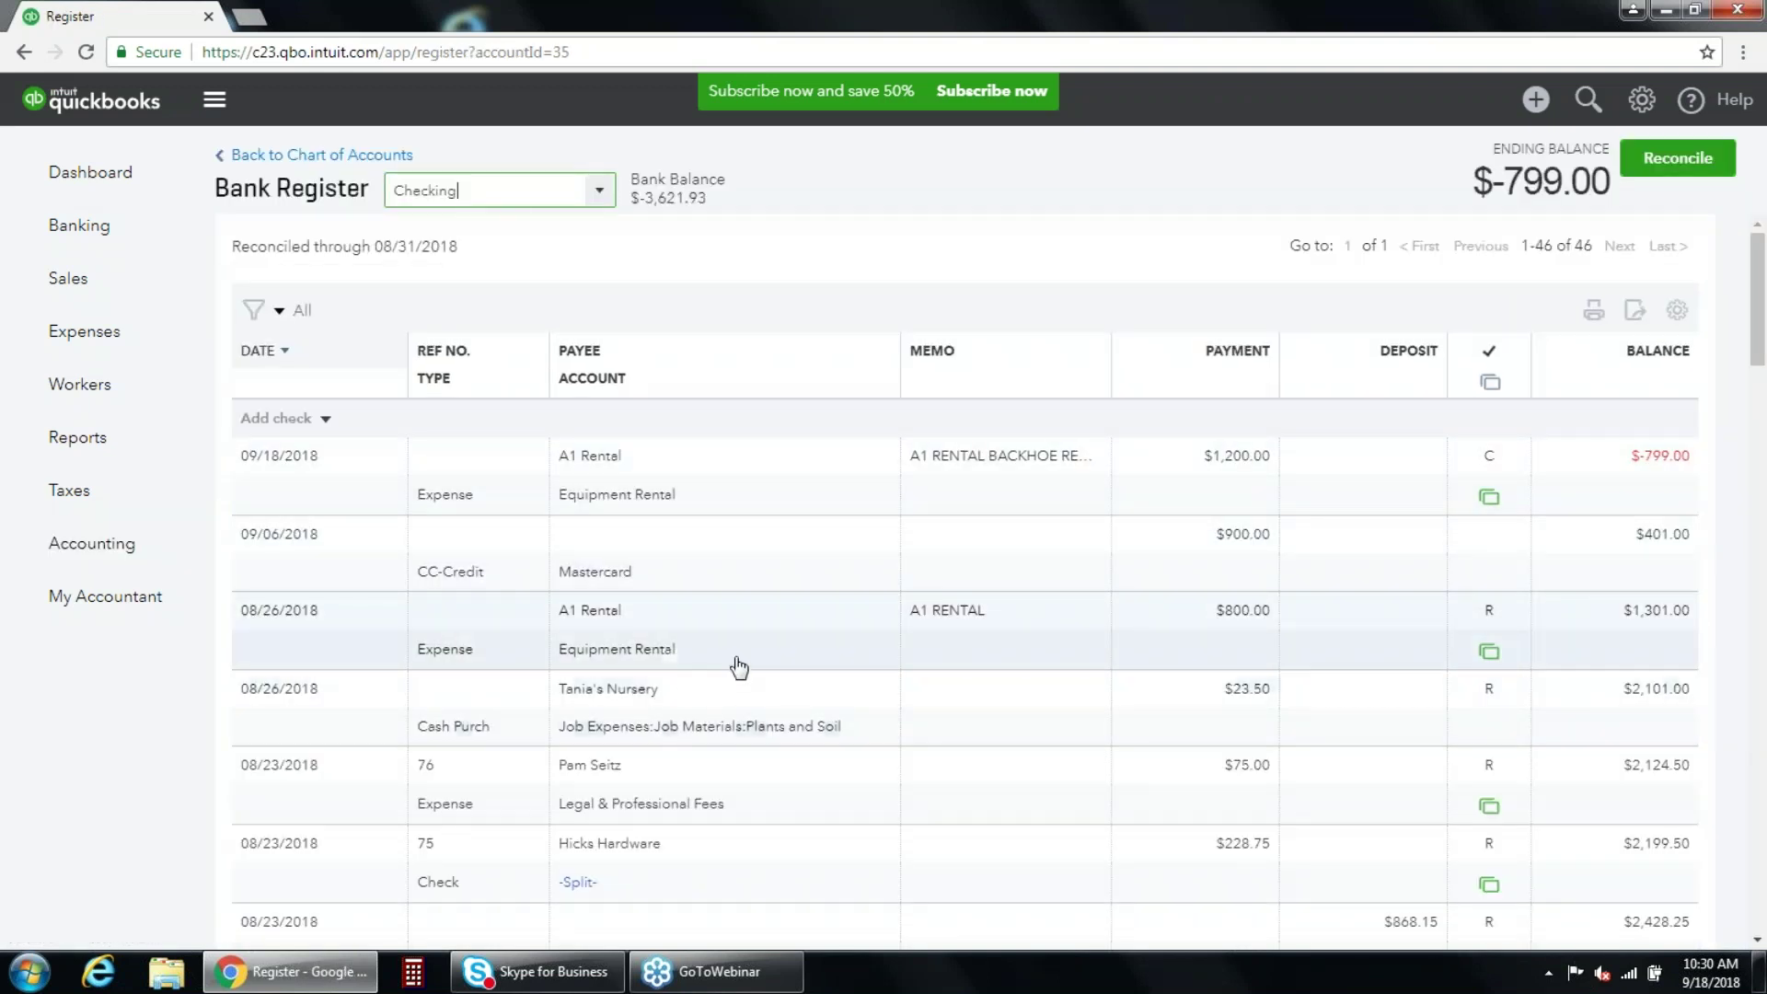
Change the 08/26 A1 Rental payment from 800.00 to 600.00, confirming both warnings.
click(743, 657)
click(1211, 620)
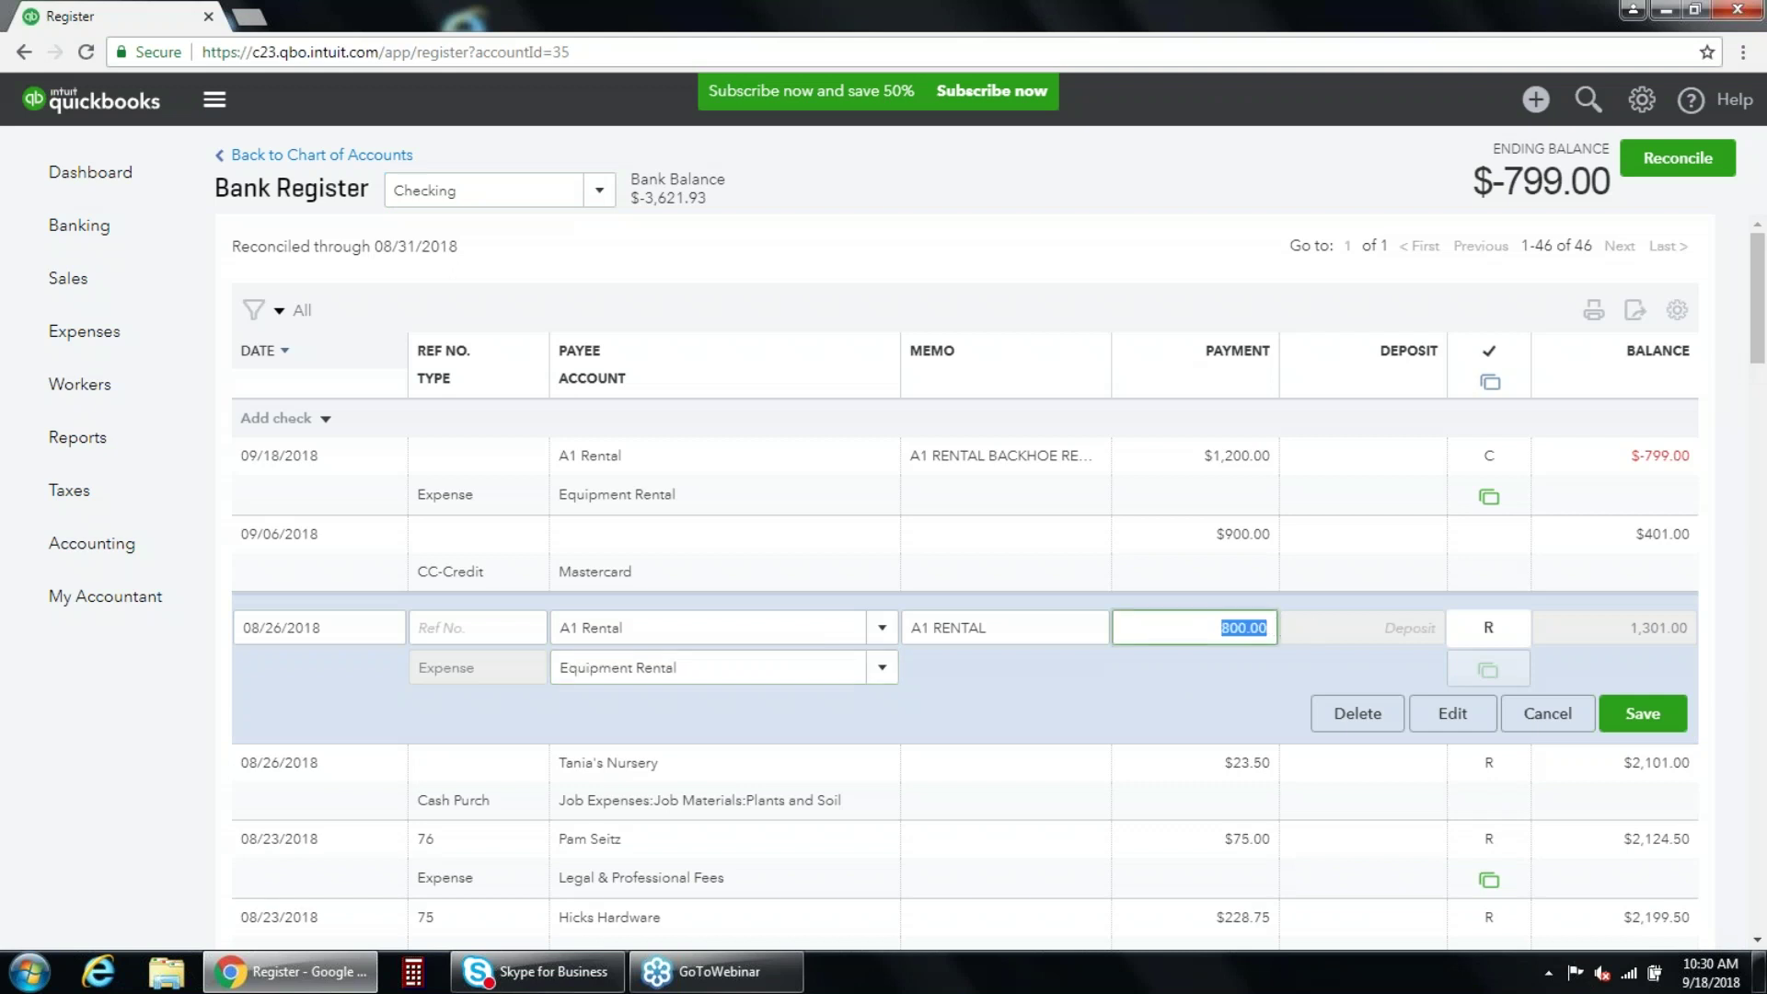
text(600)
click(1640, 714)
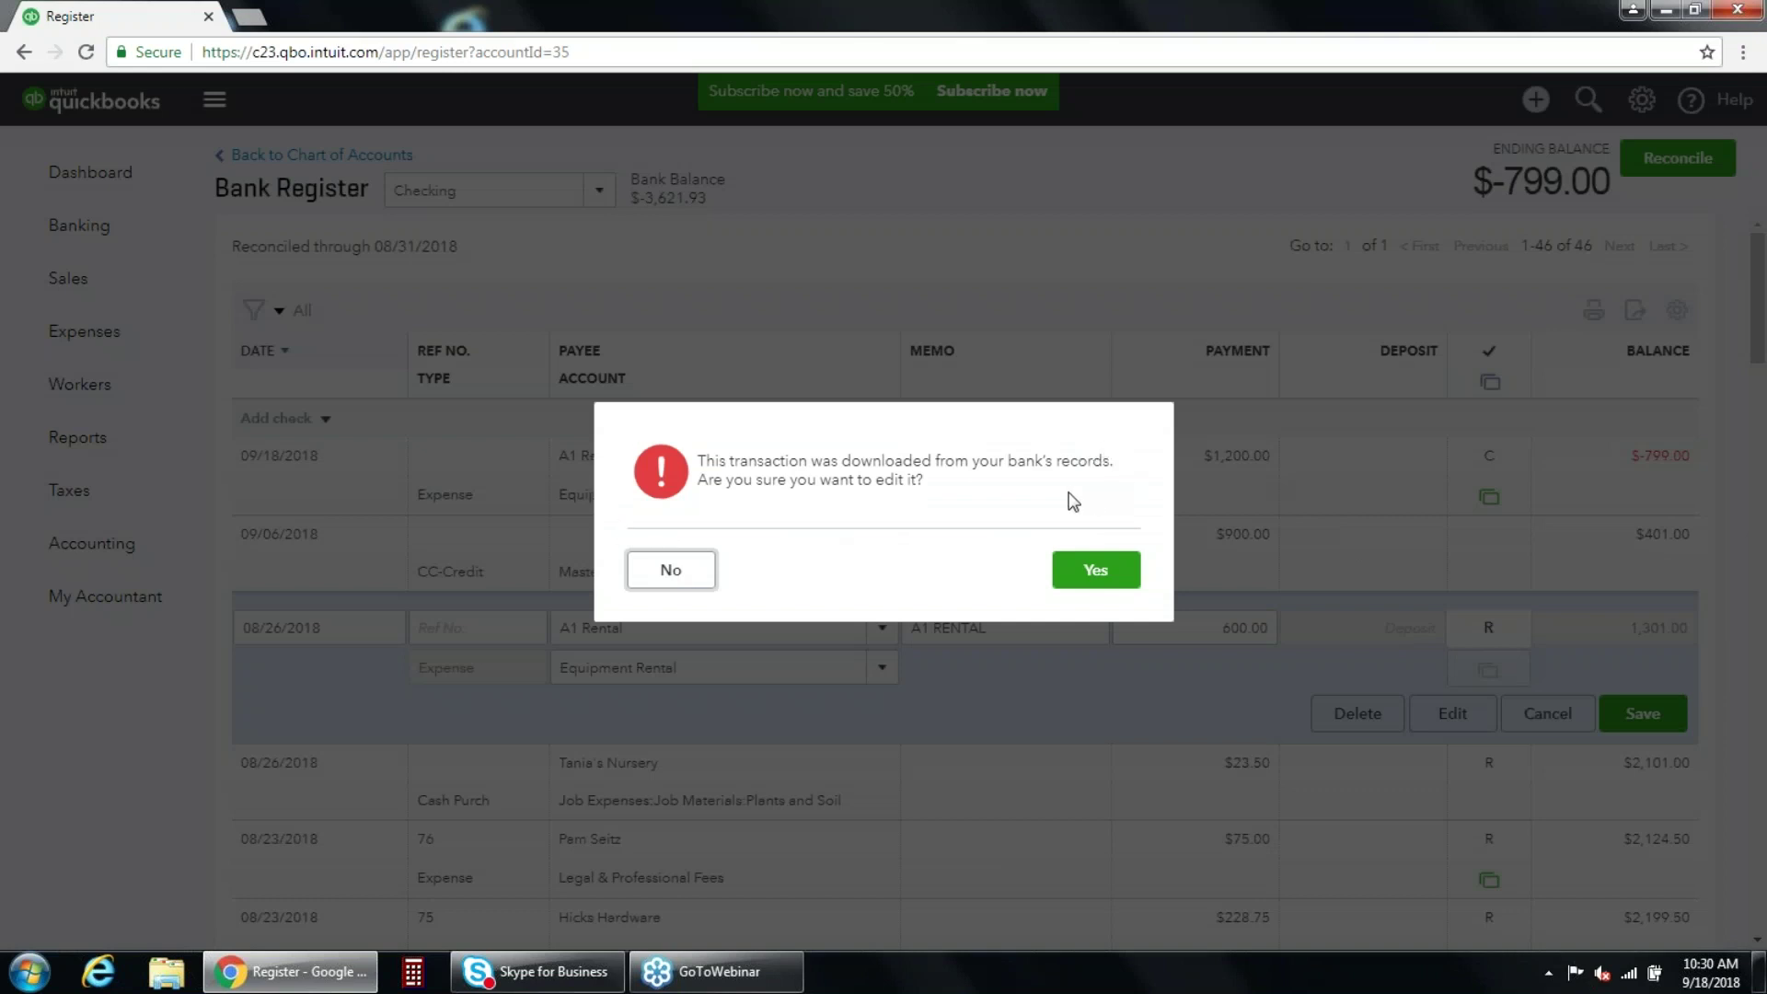
click(1095, 571)
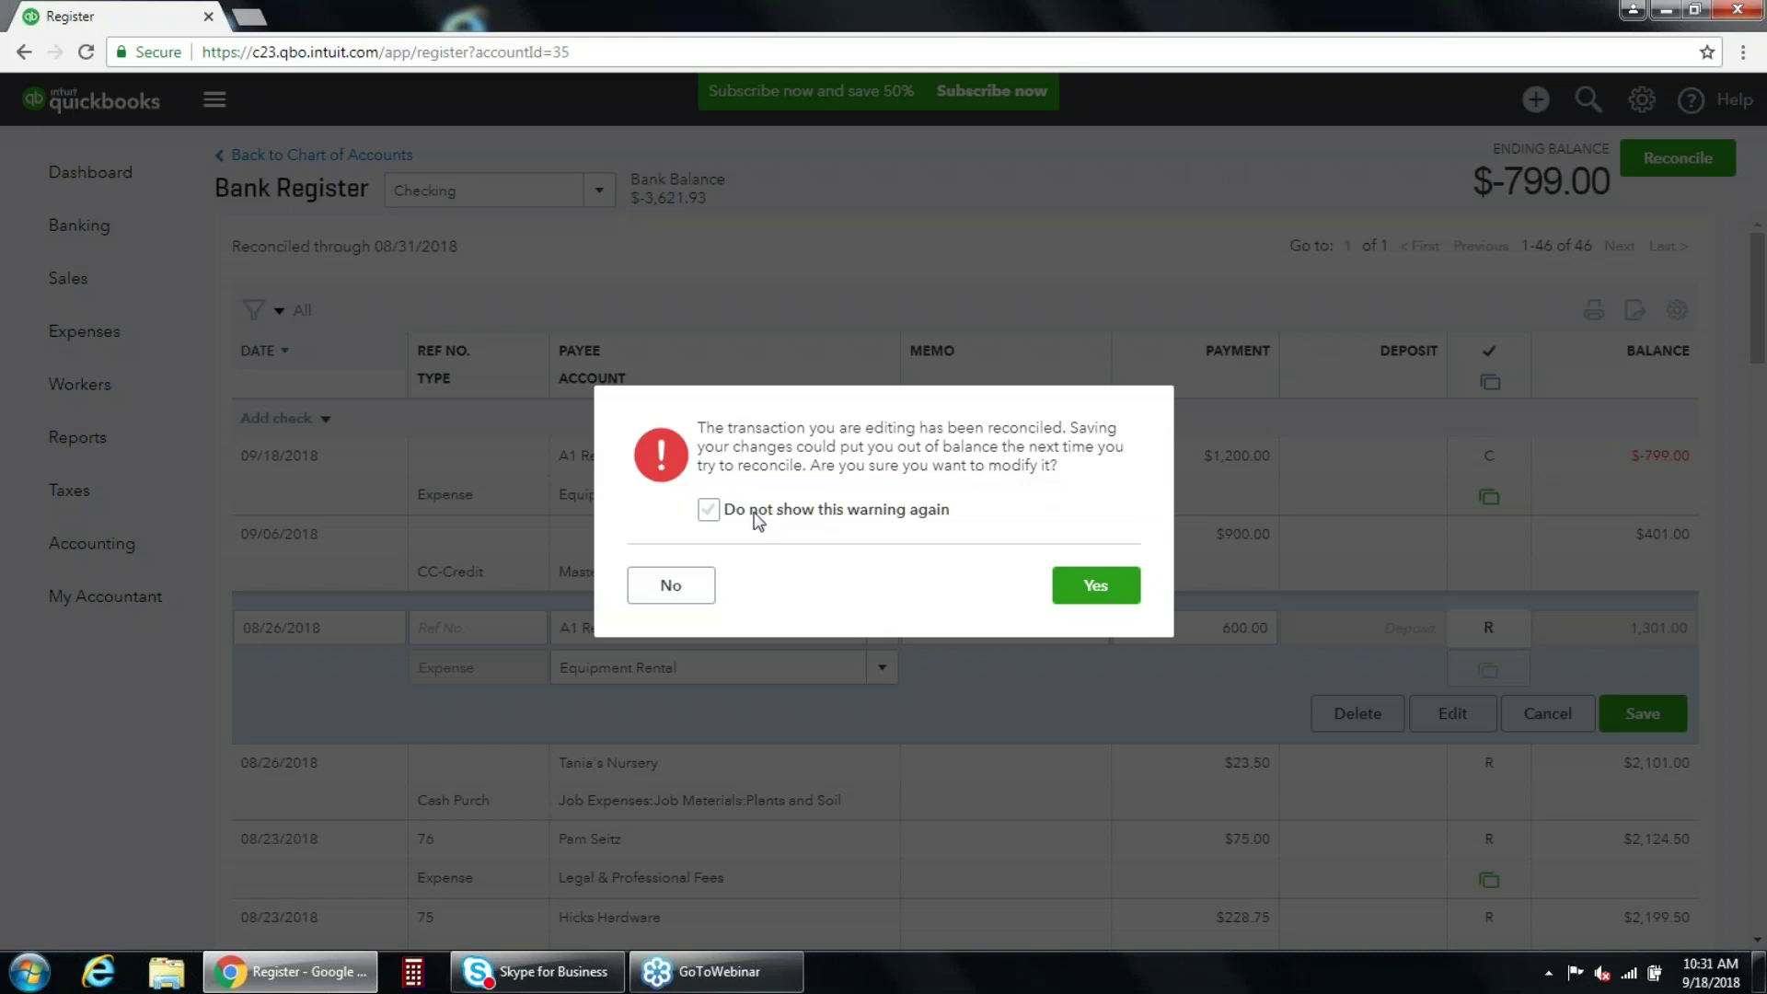
click(1084, 593)
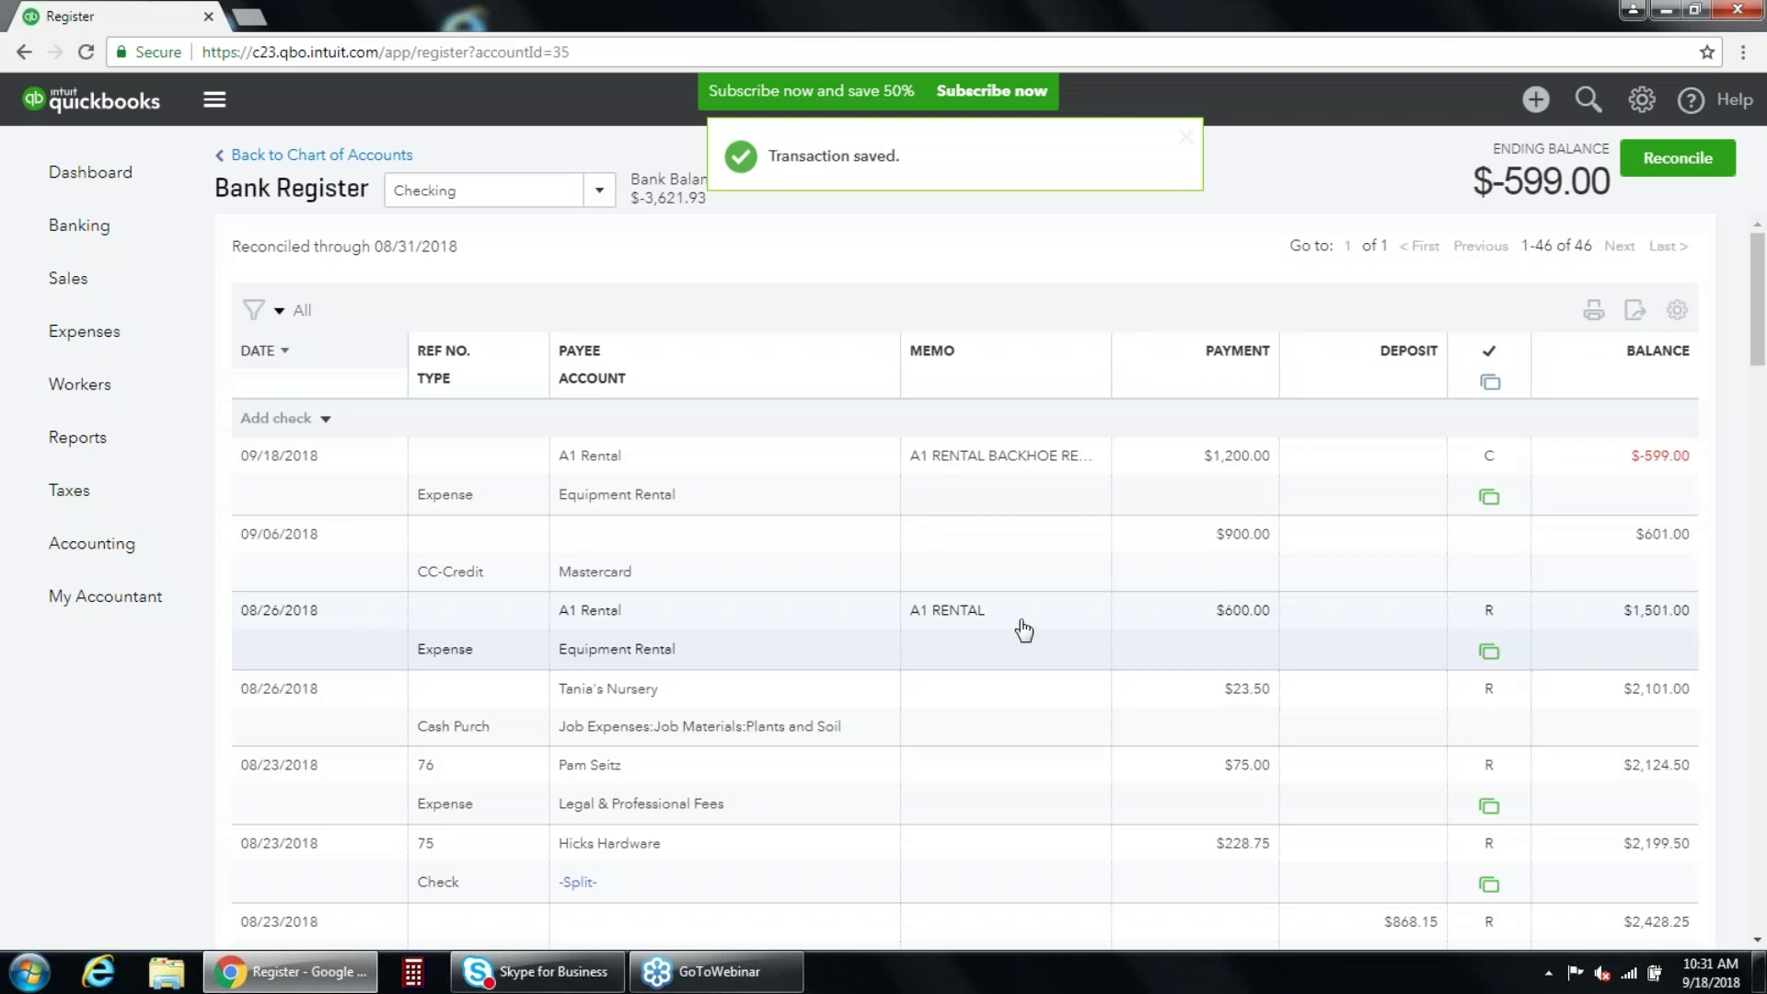
Delete the reconciled $23.50 Tania's Nursery purchase.
click(840, 722)
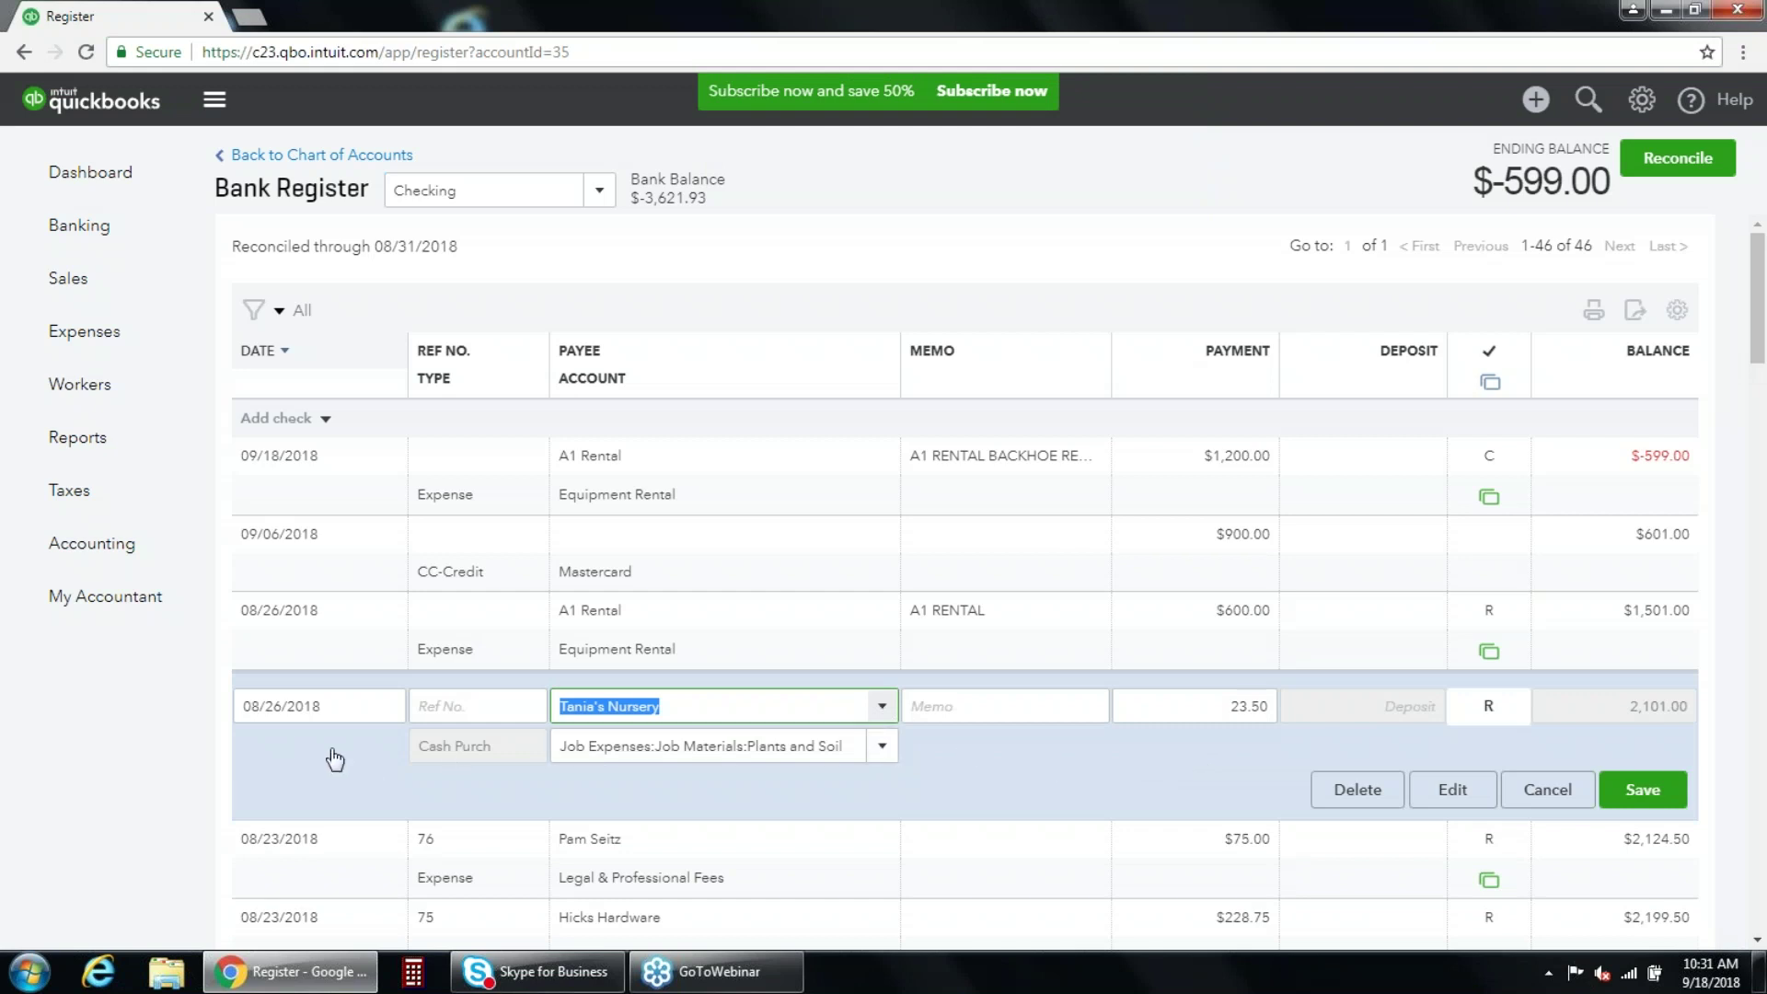
click(1355, 792)
click(1100, 582)
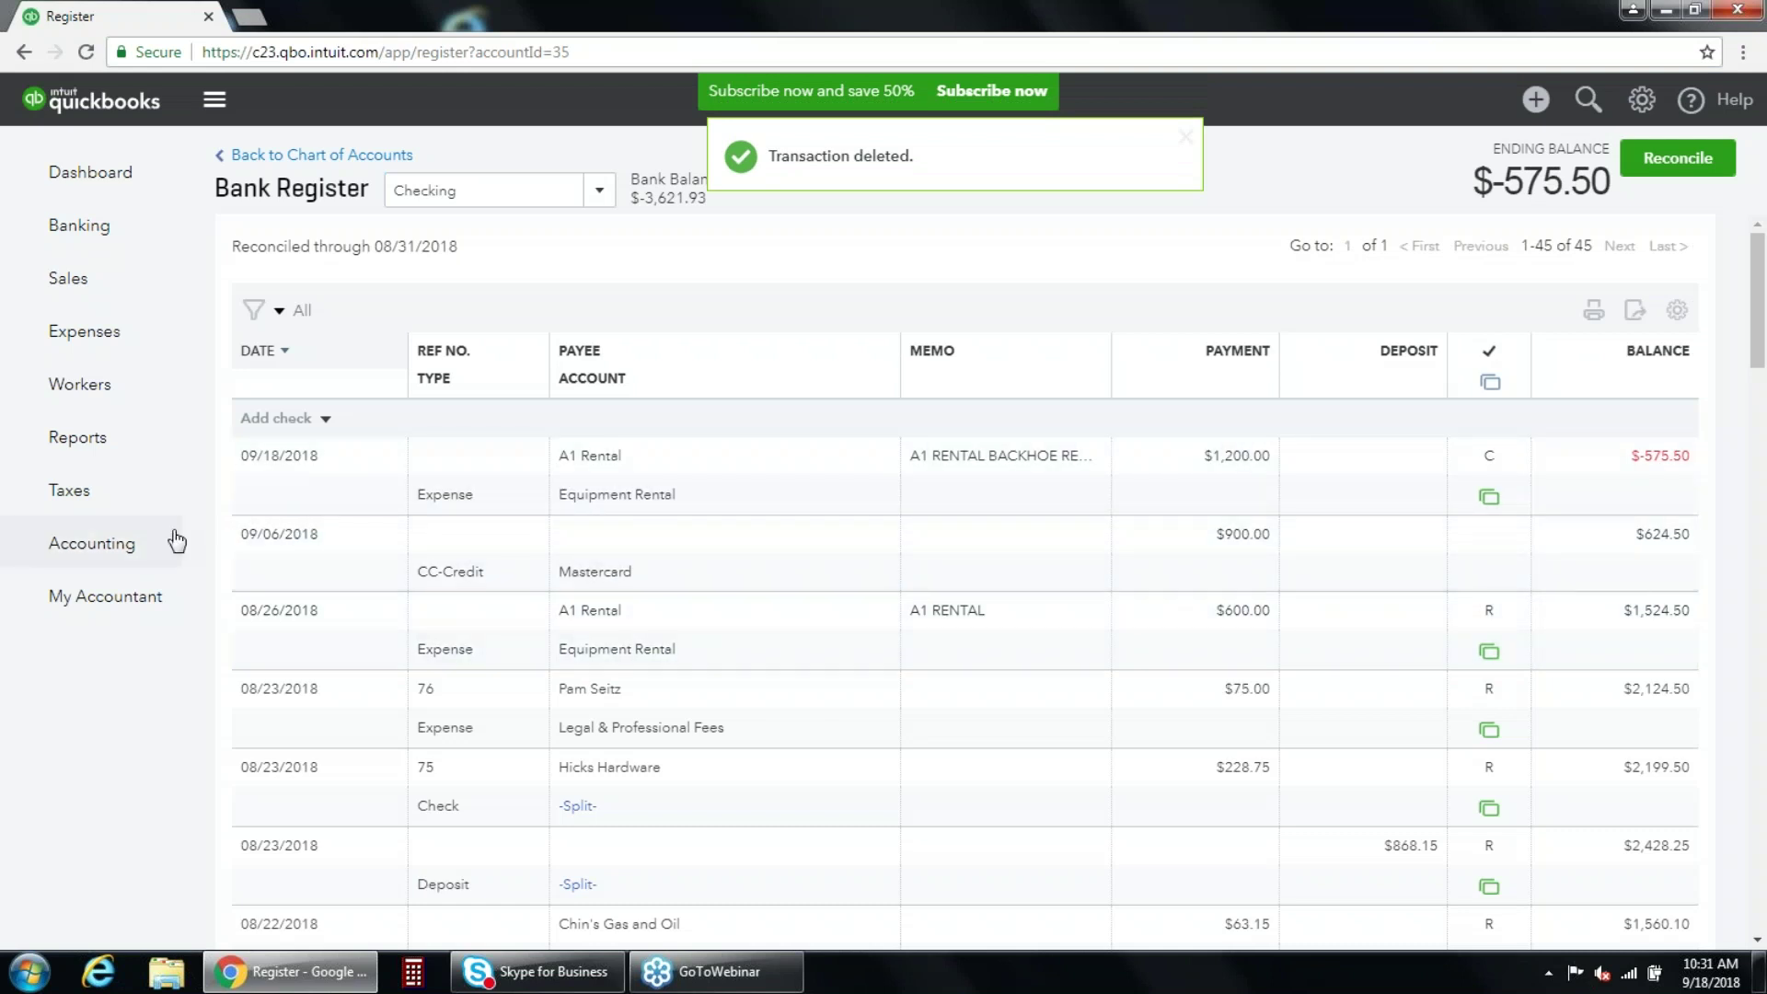
Open the Checking reconciliation discrepancy report and dismiss its tour tip.
mouse_move(169, 546)
click(265, 592)
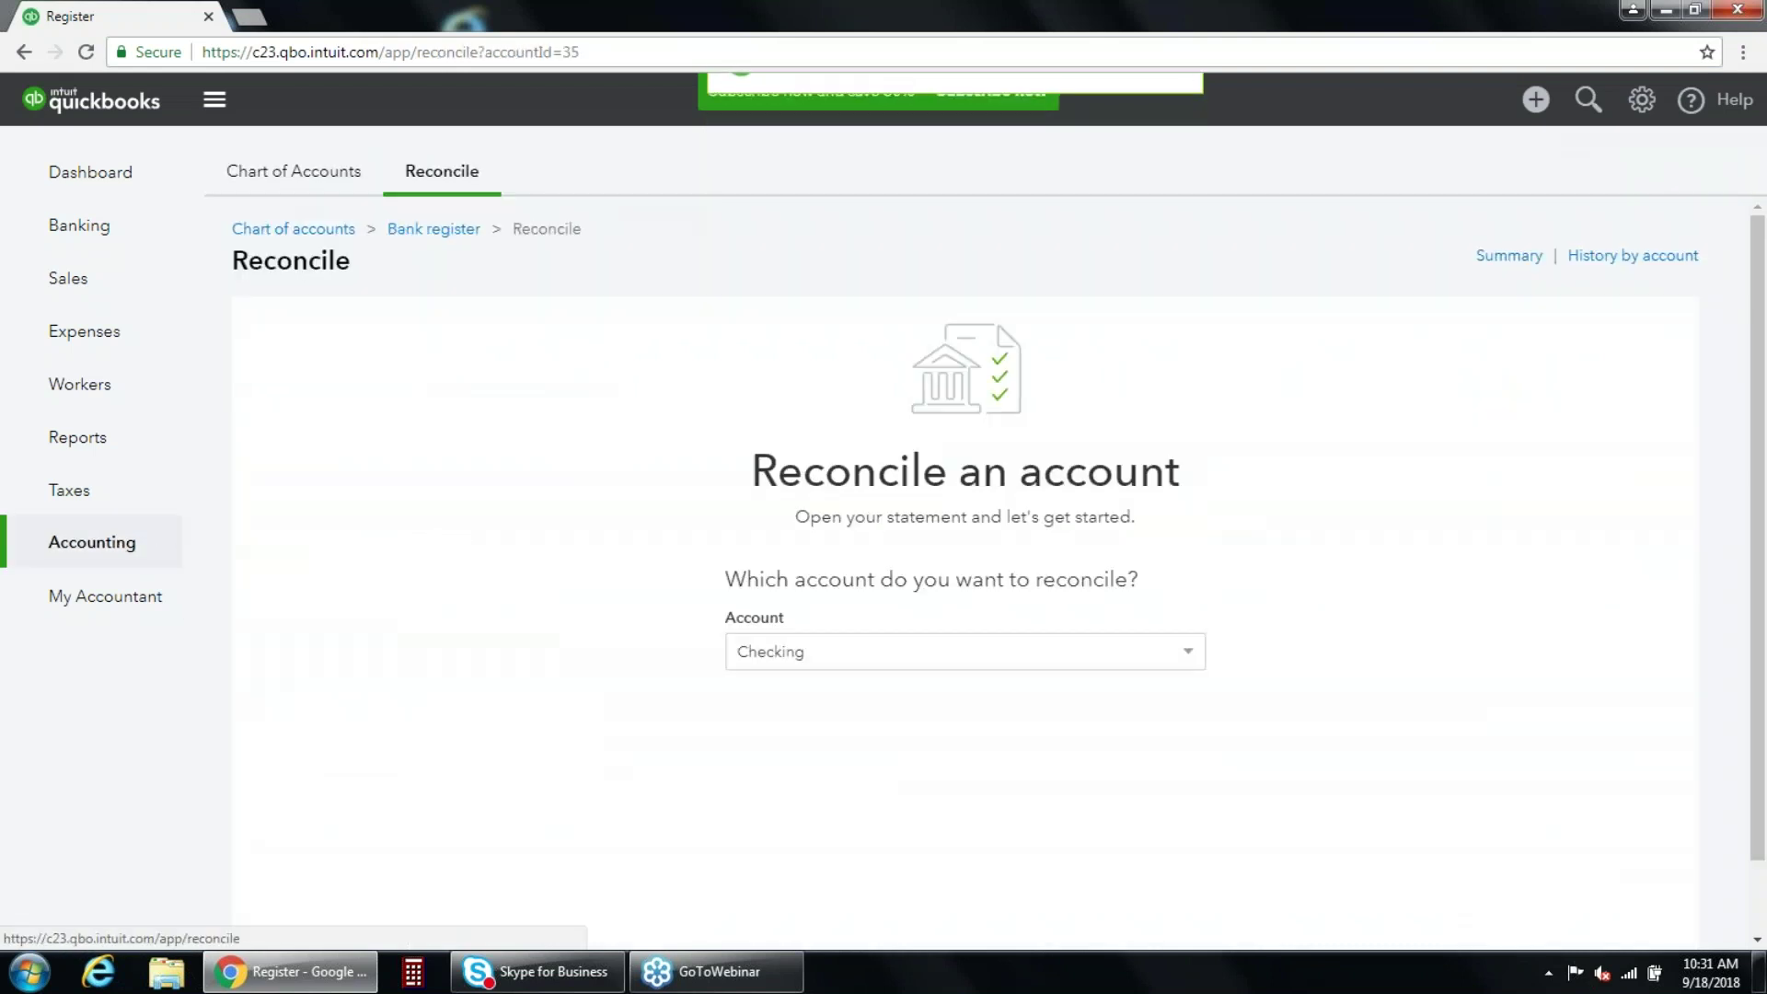
scroll(540, 541, down, 2)
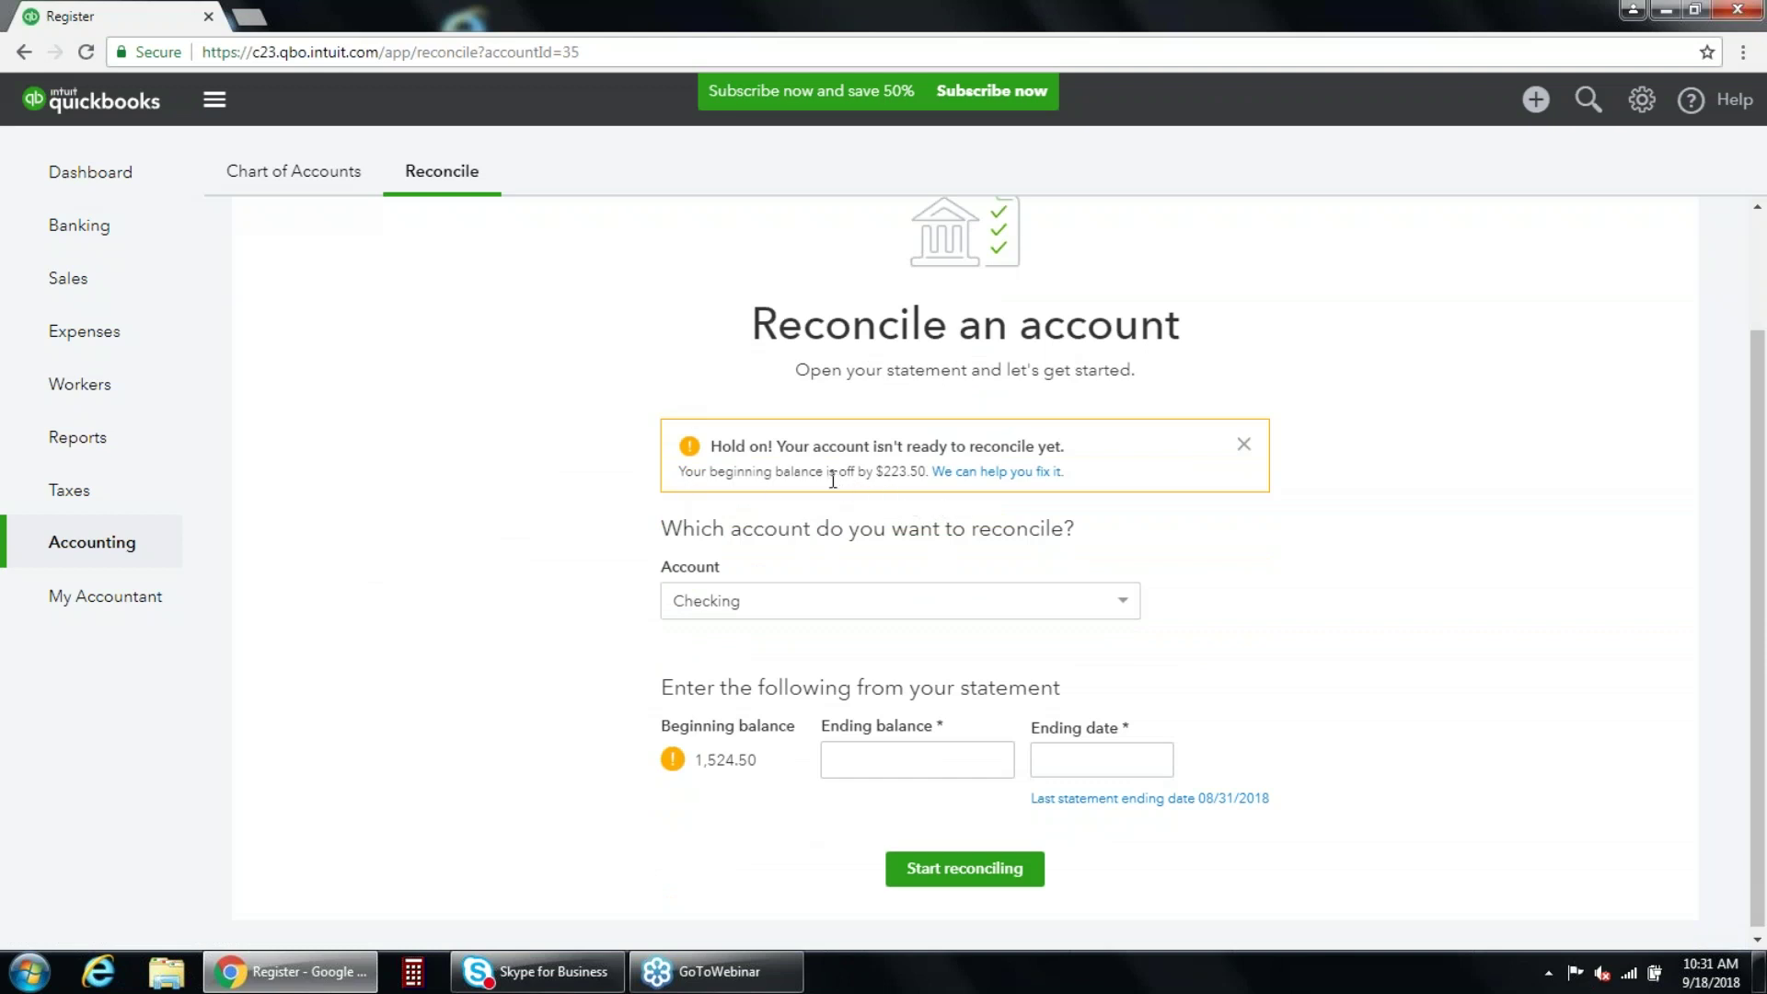
click(1016, 477)
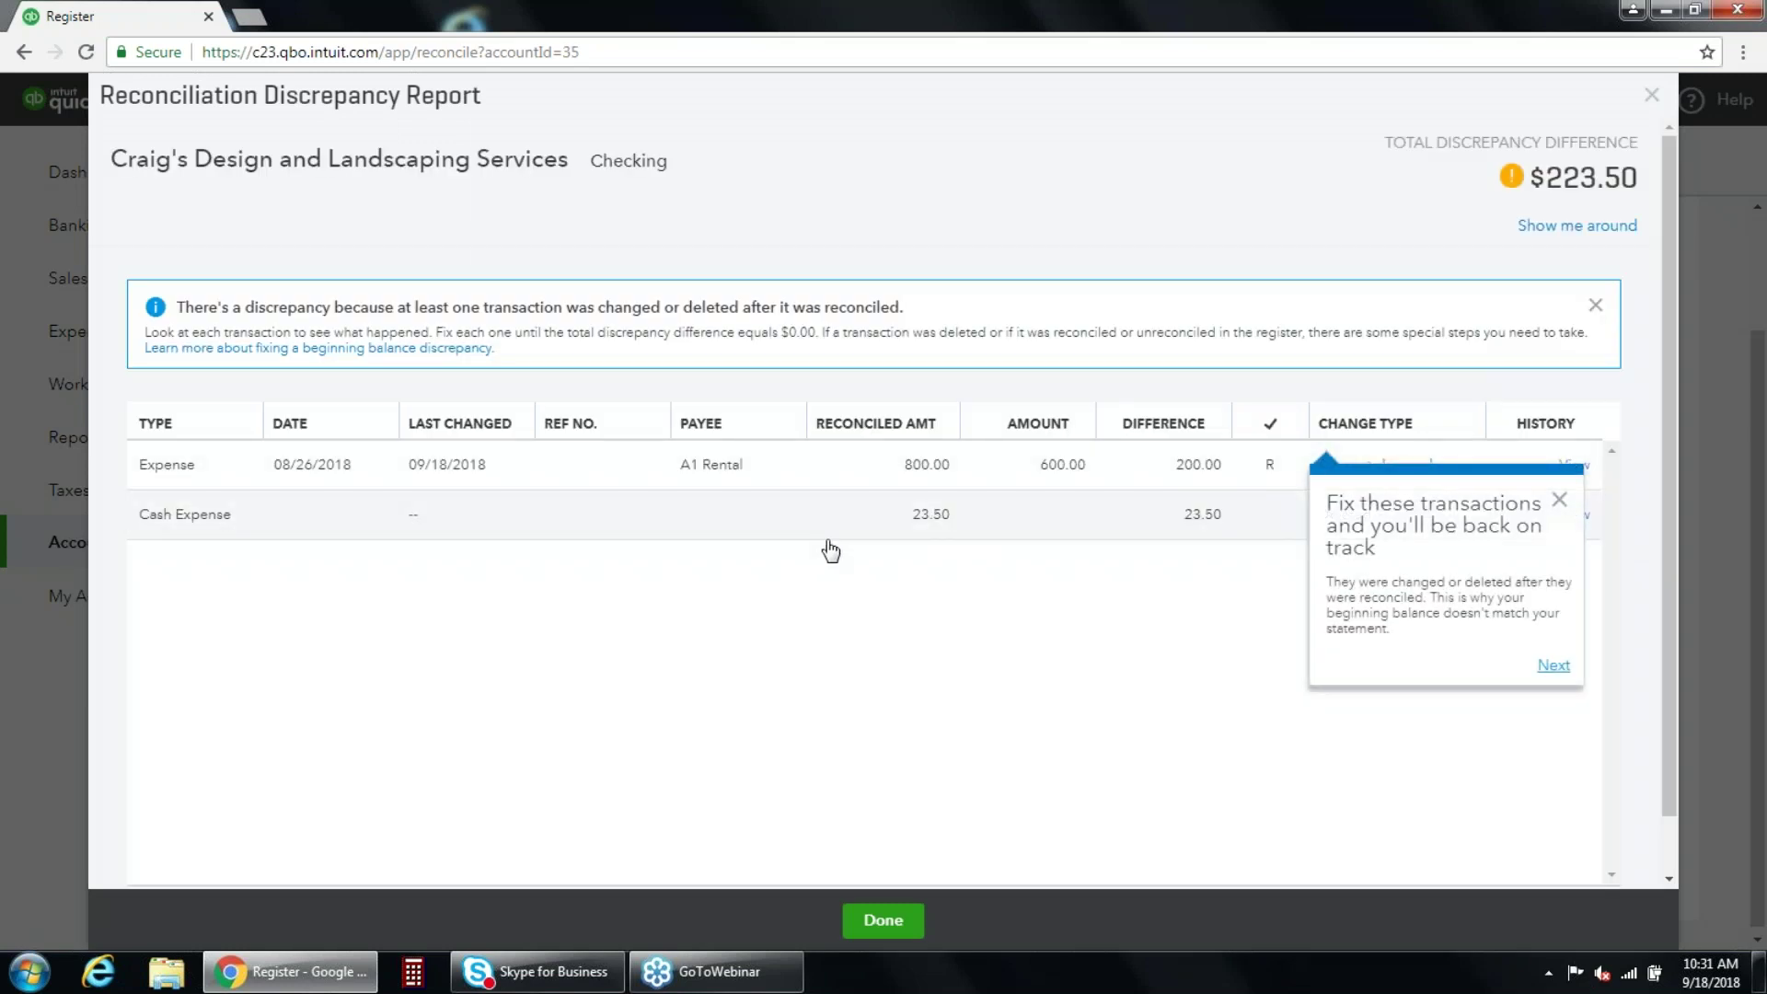
click(1559, 500)
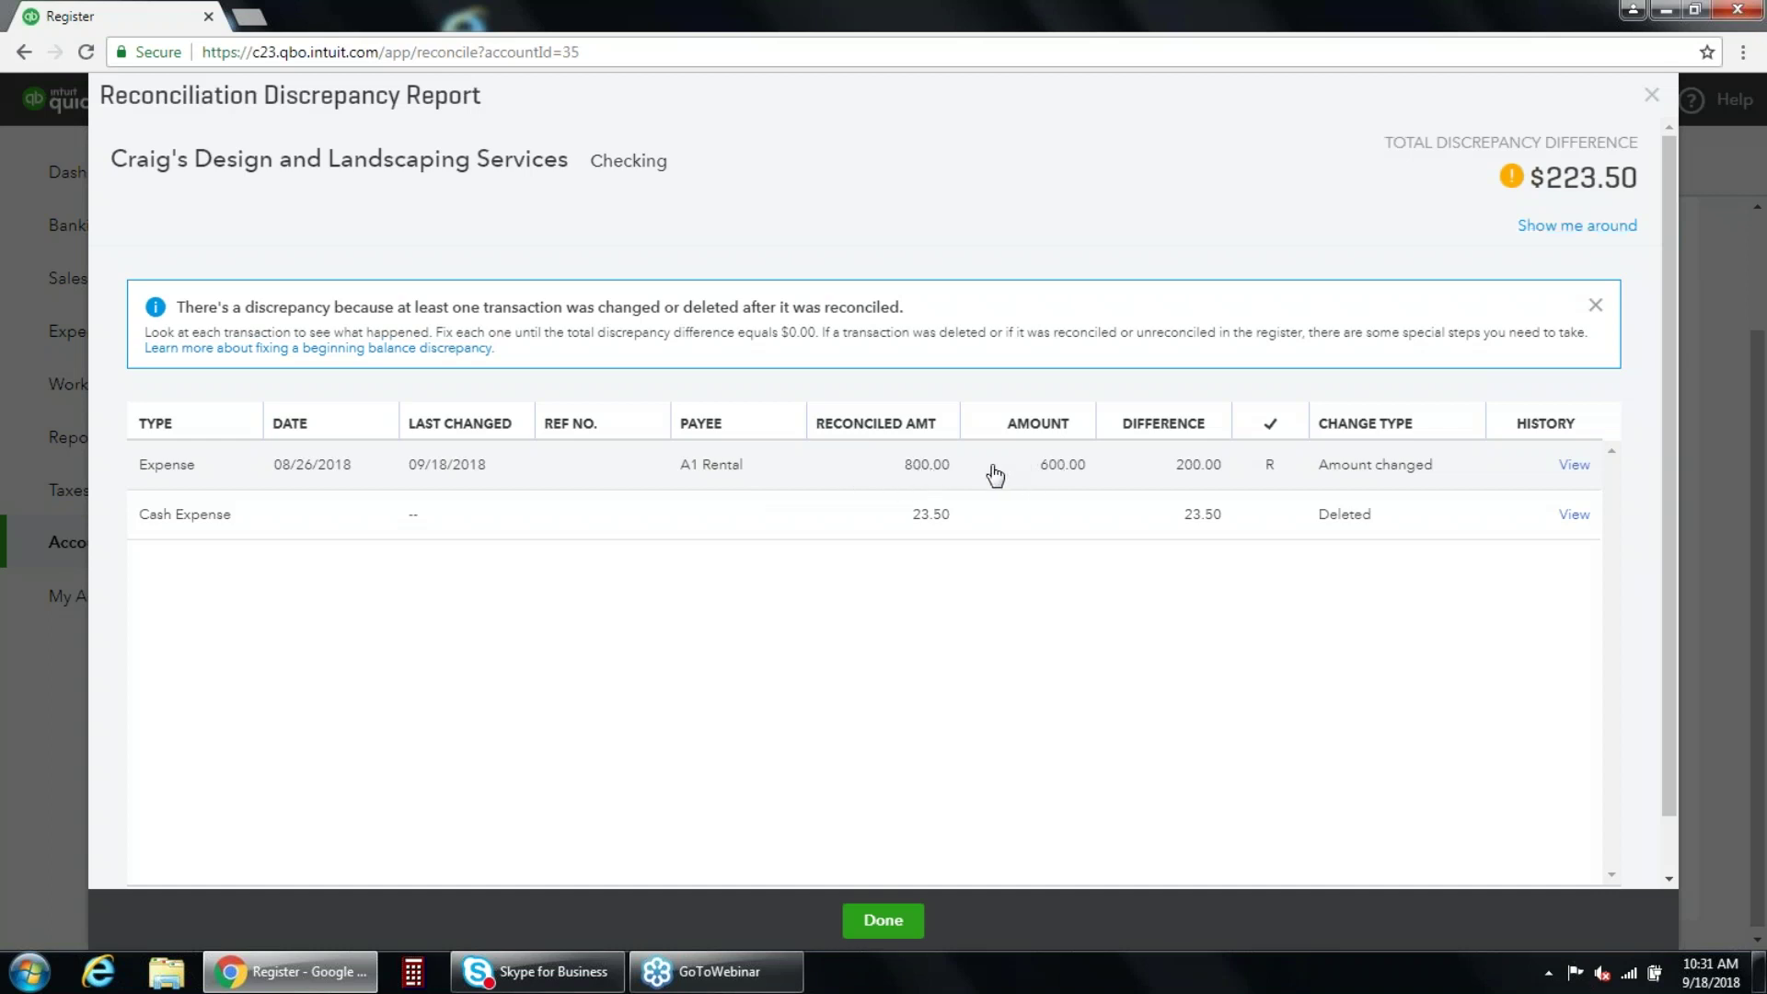
Restore the A1 Rental expense to 800.00, then view the deleted cash expense's history.
click(995, 474)
drag(1024, 550, 1087, 556)
key(Delete)
key(Delete)
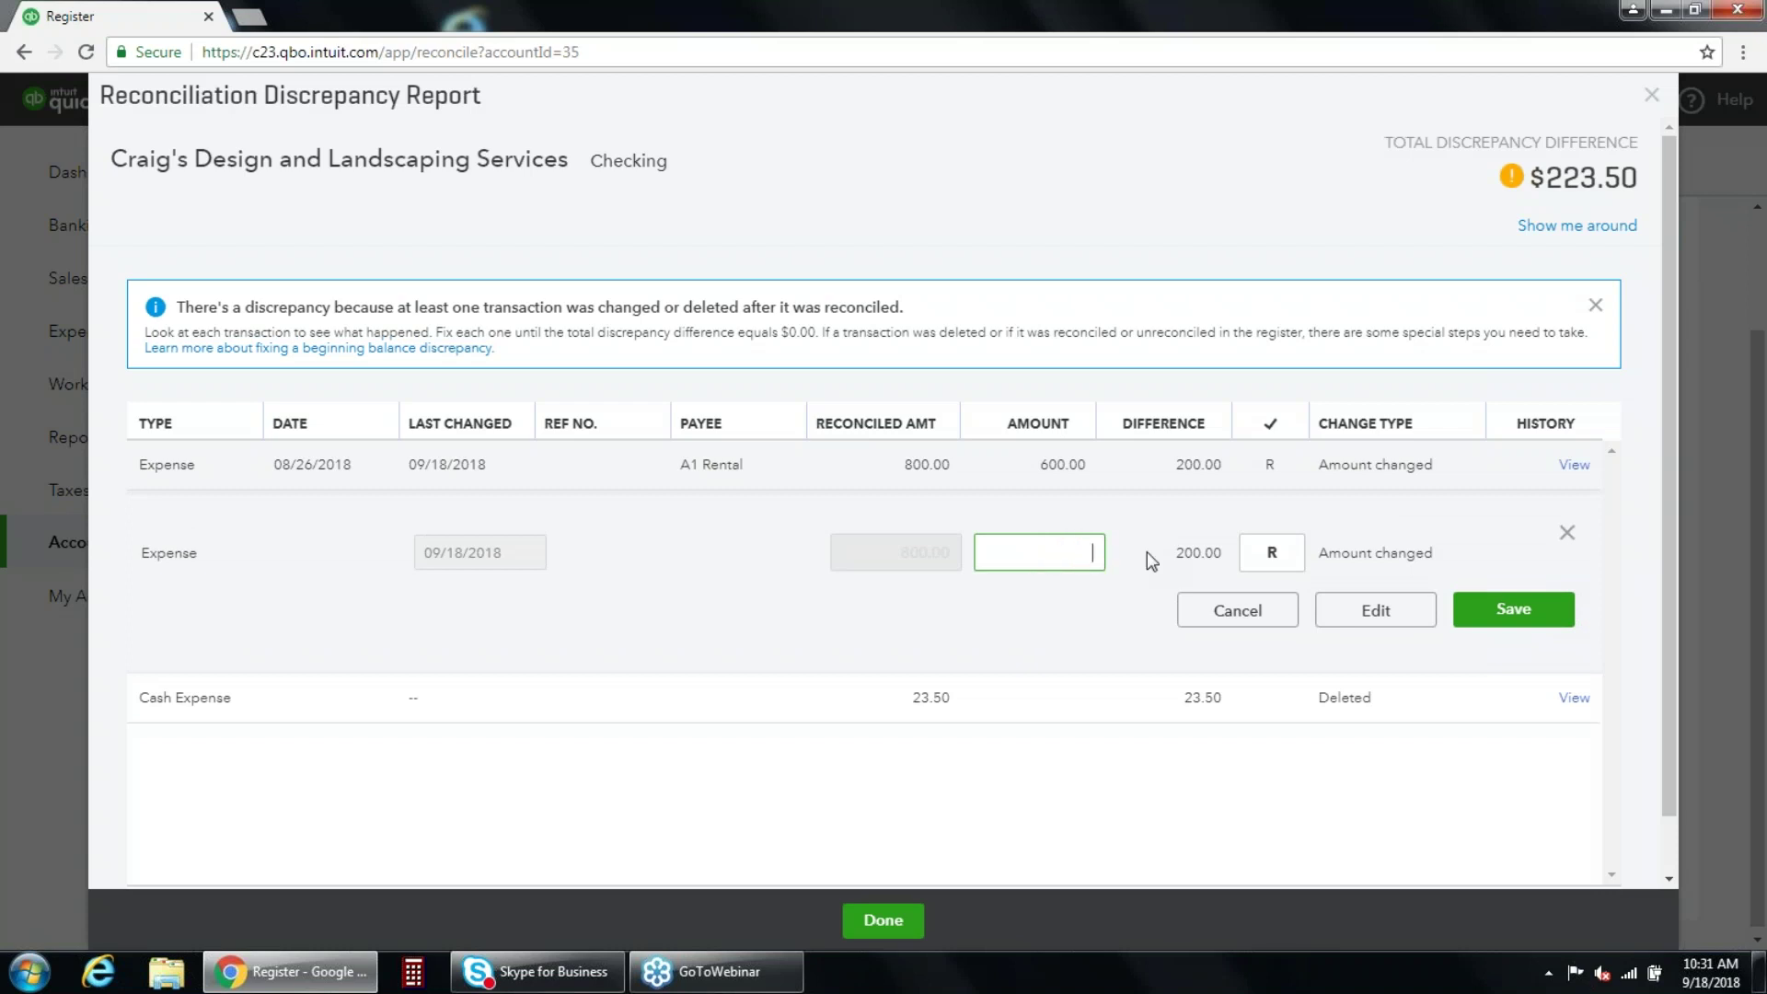
text(800)
click(1147, 551)
click(1565, 610)
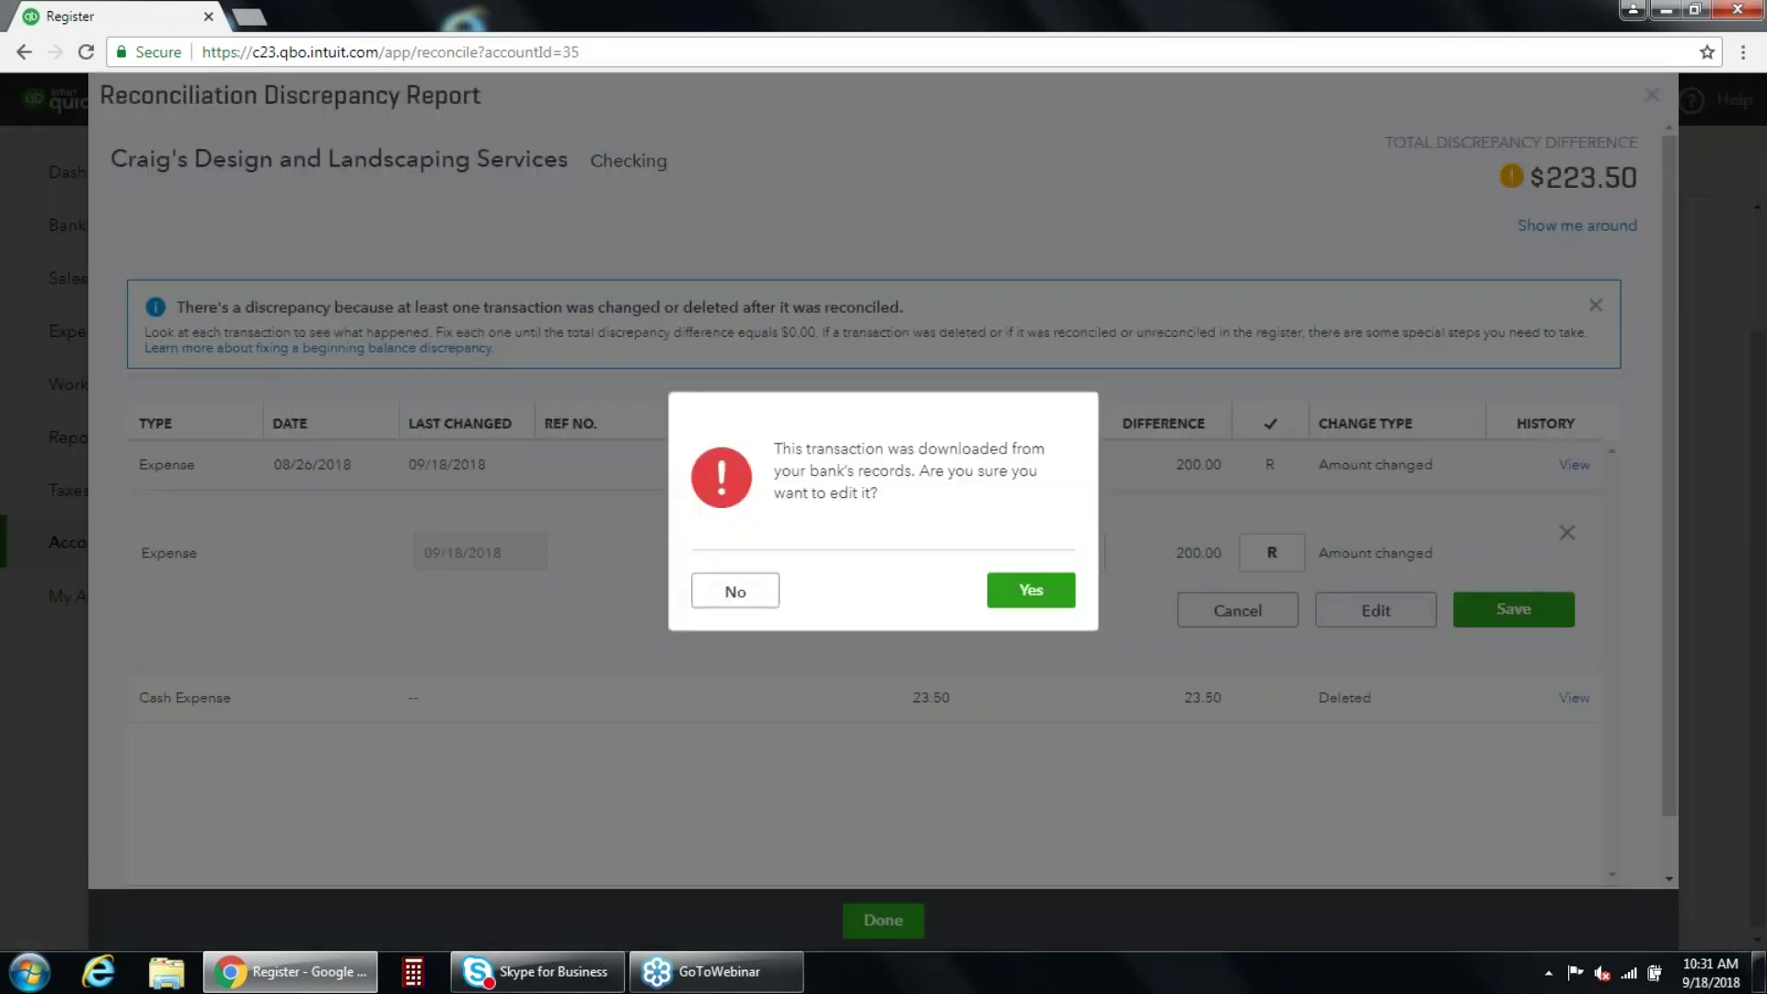
click(1023, 595)
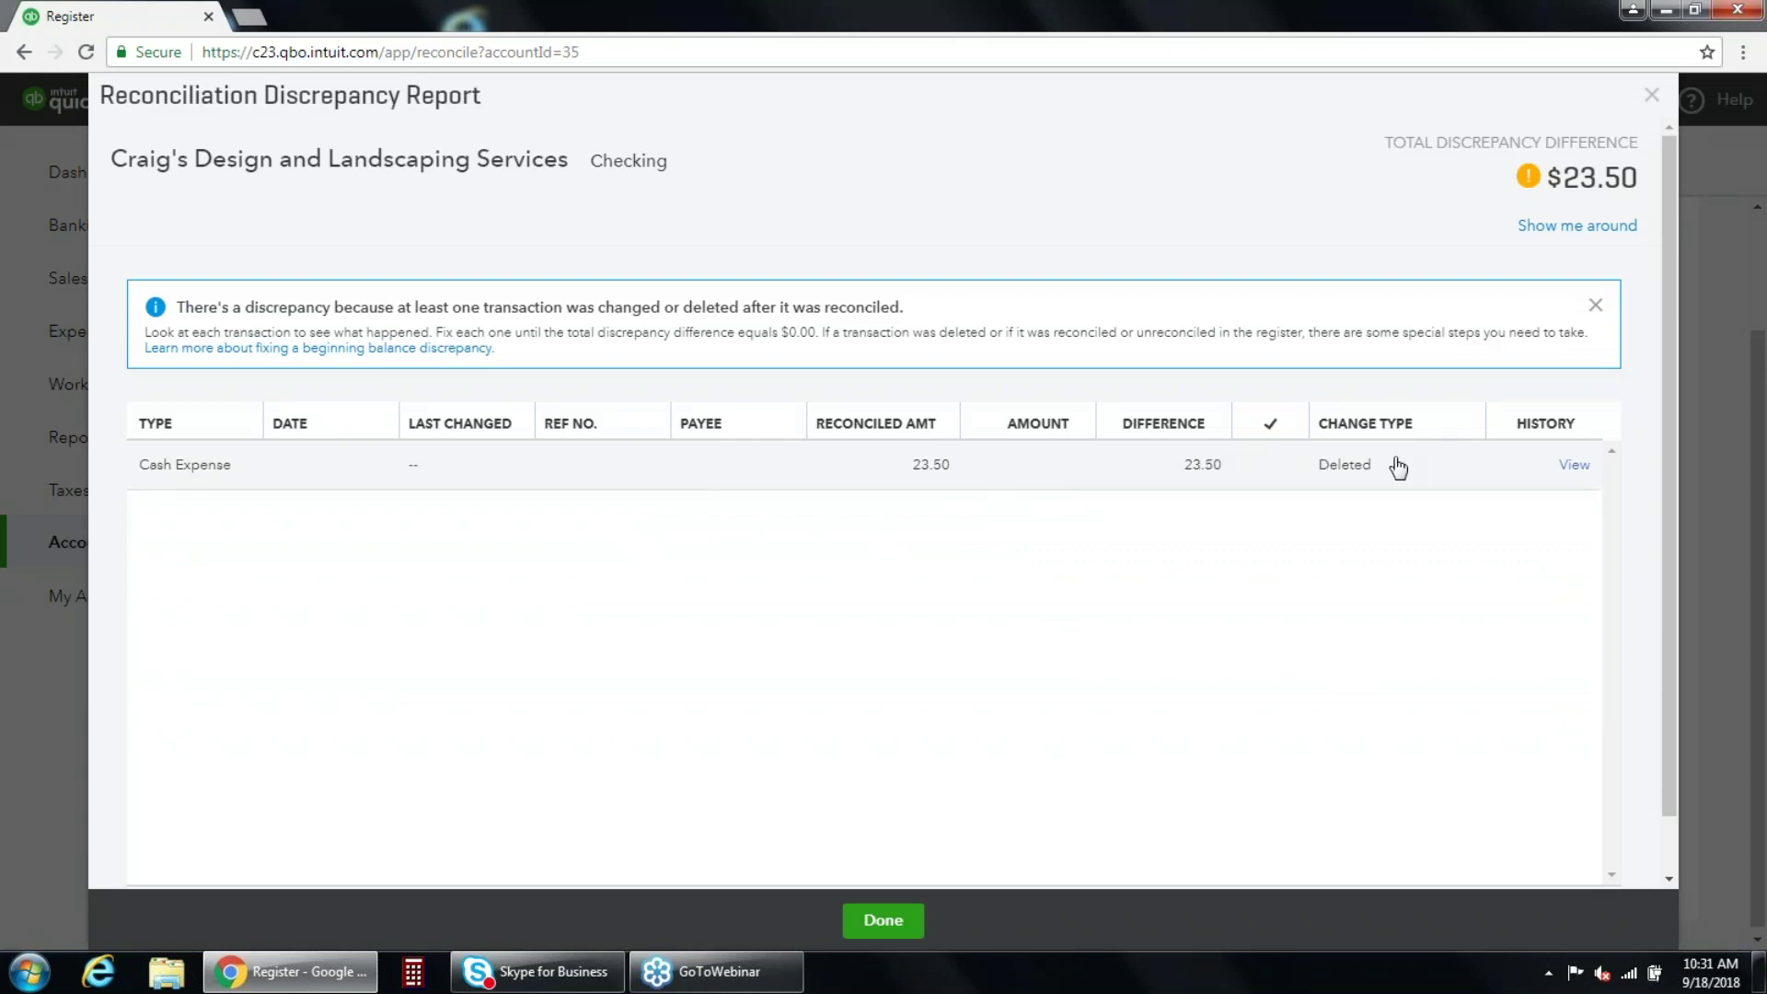
click(1574, 467)
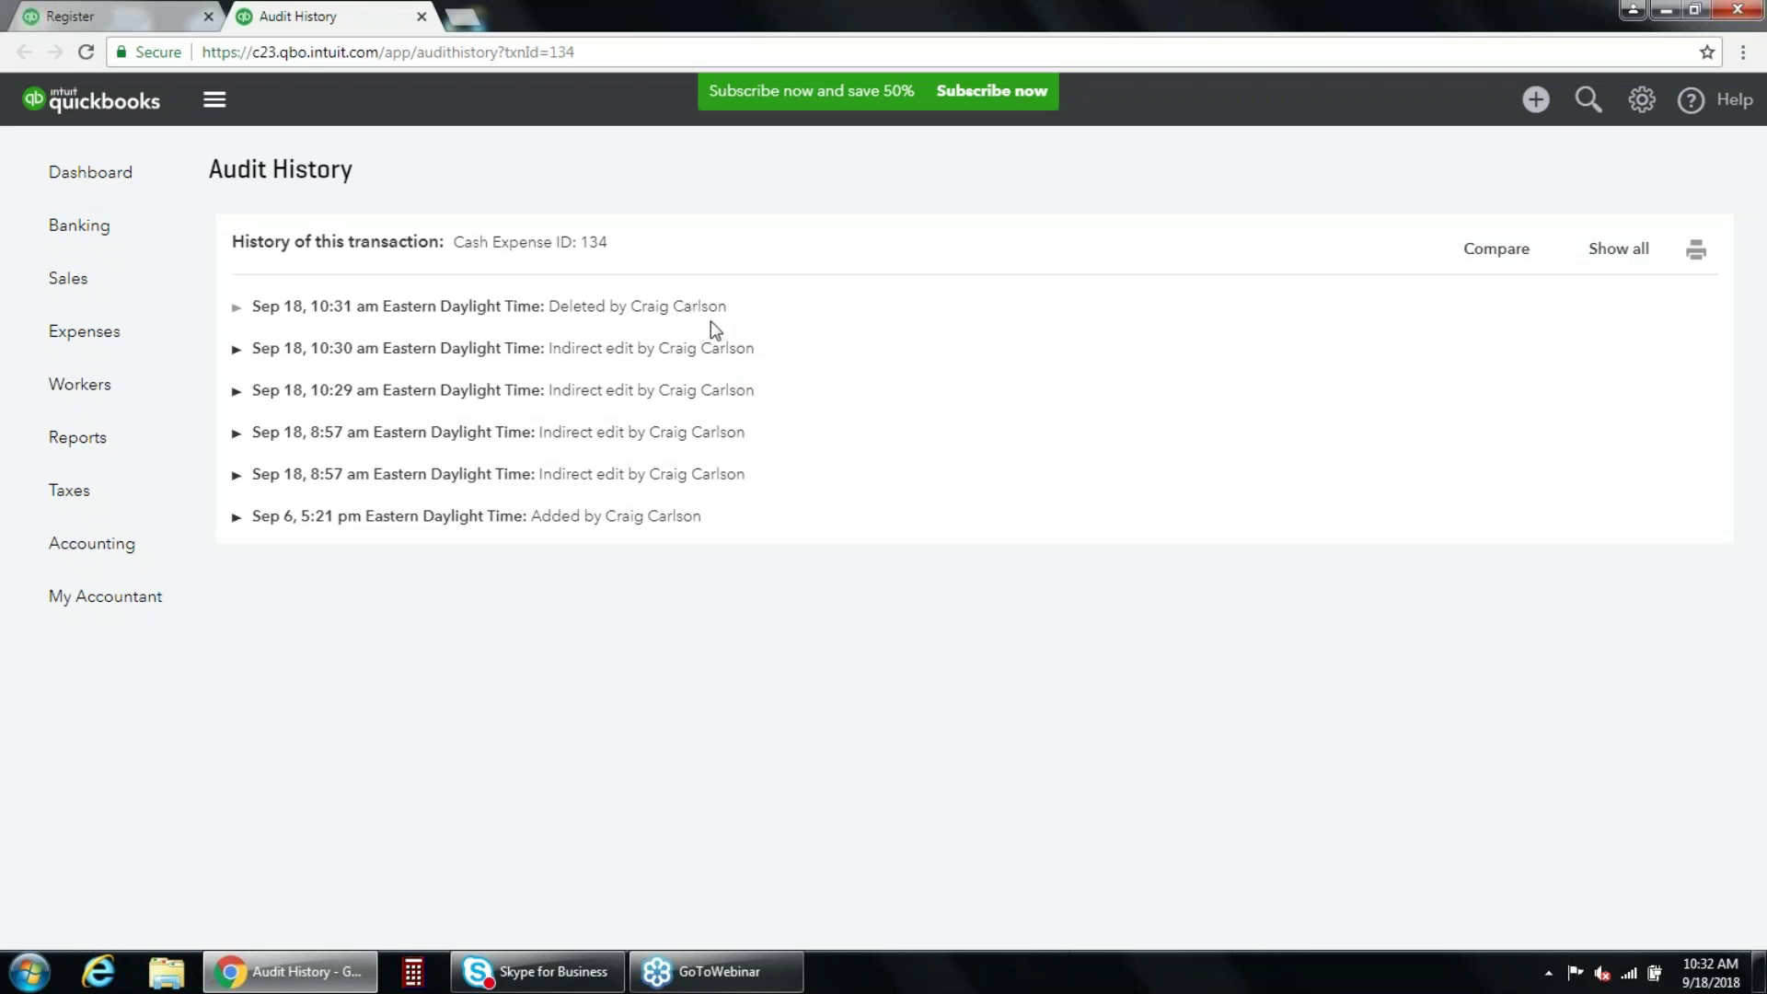
Return to the Checking register through the Banking page.
click(110, 228)
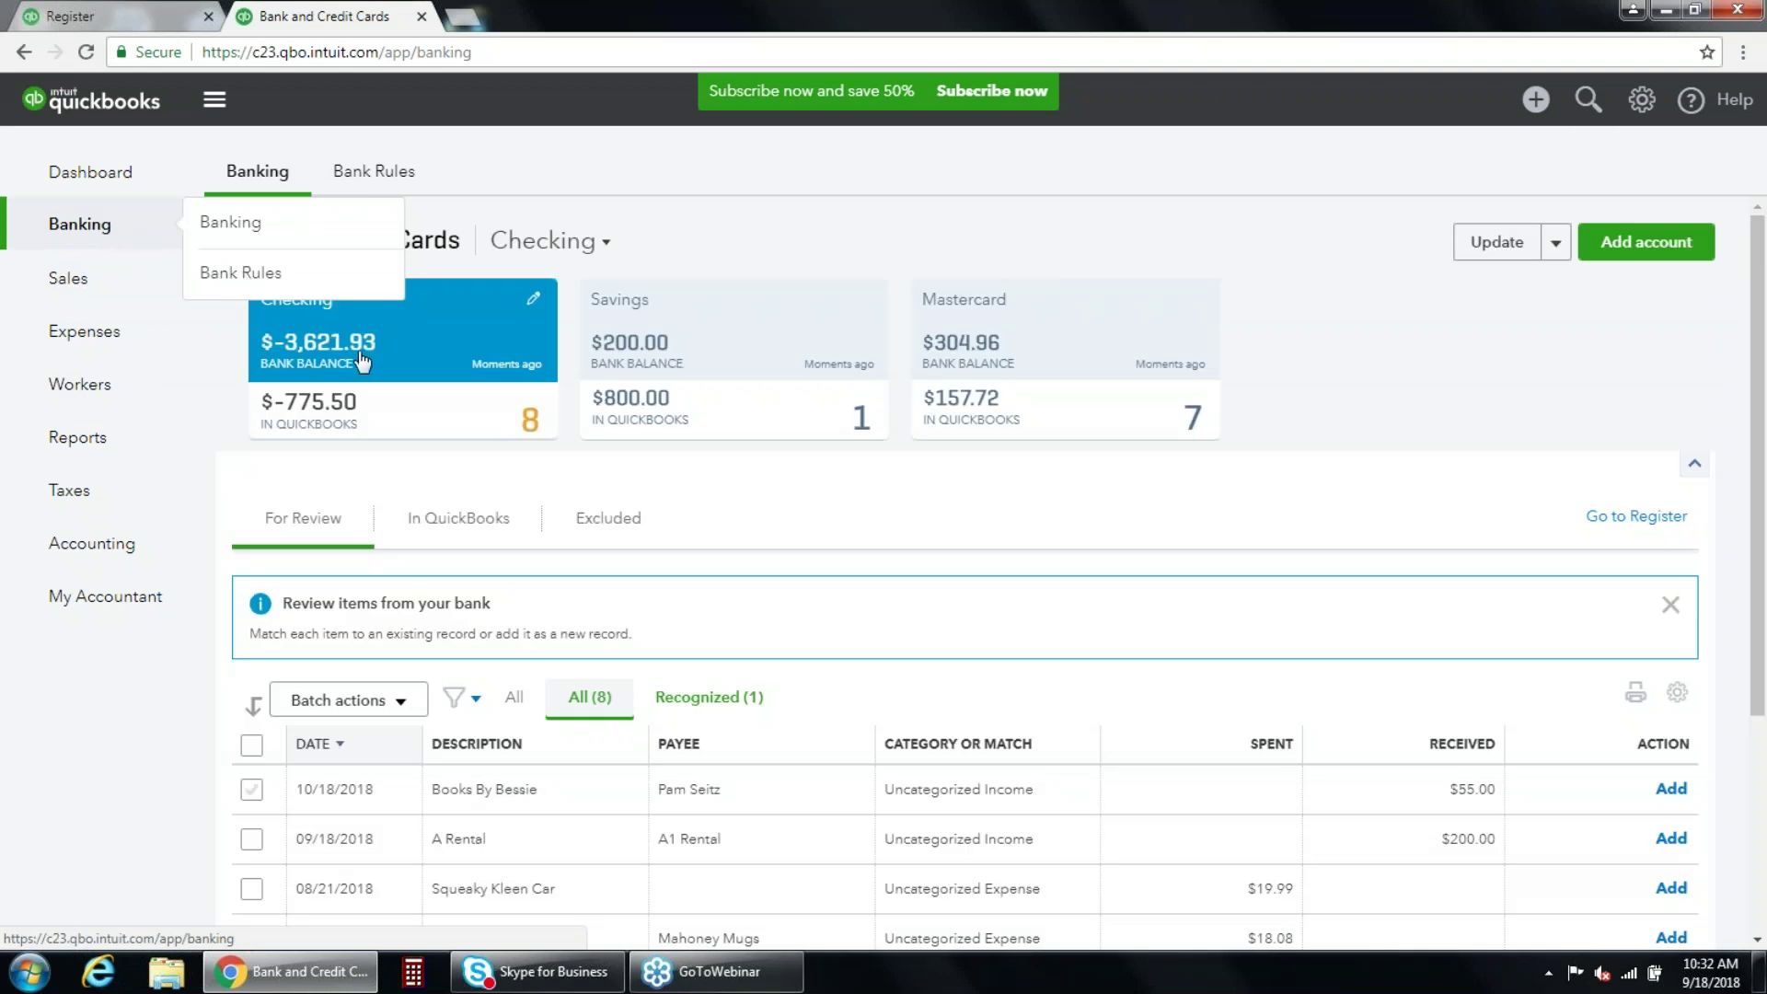
click(1620, 518)
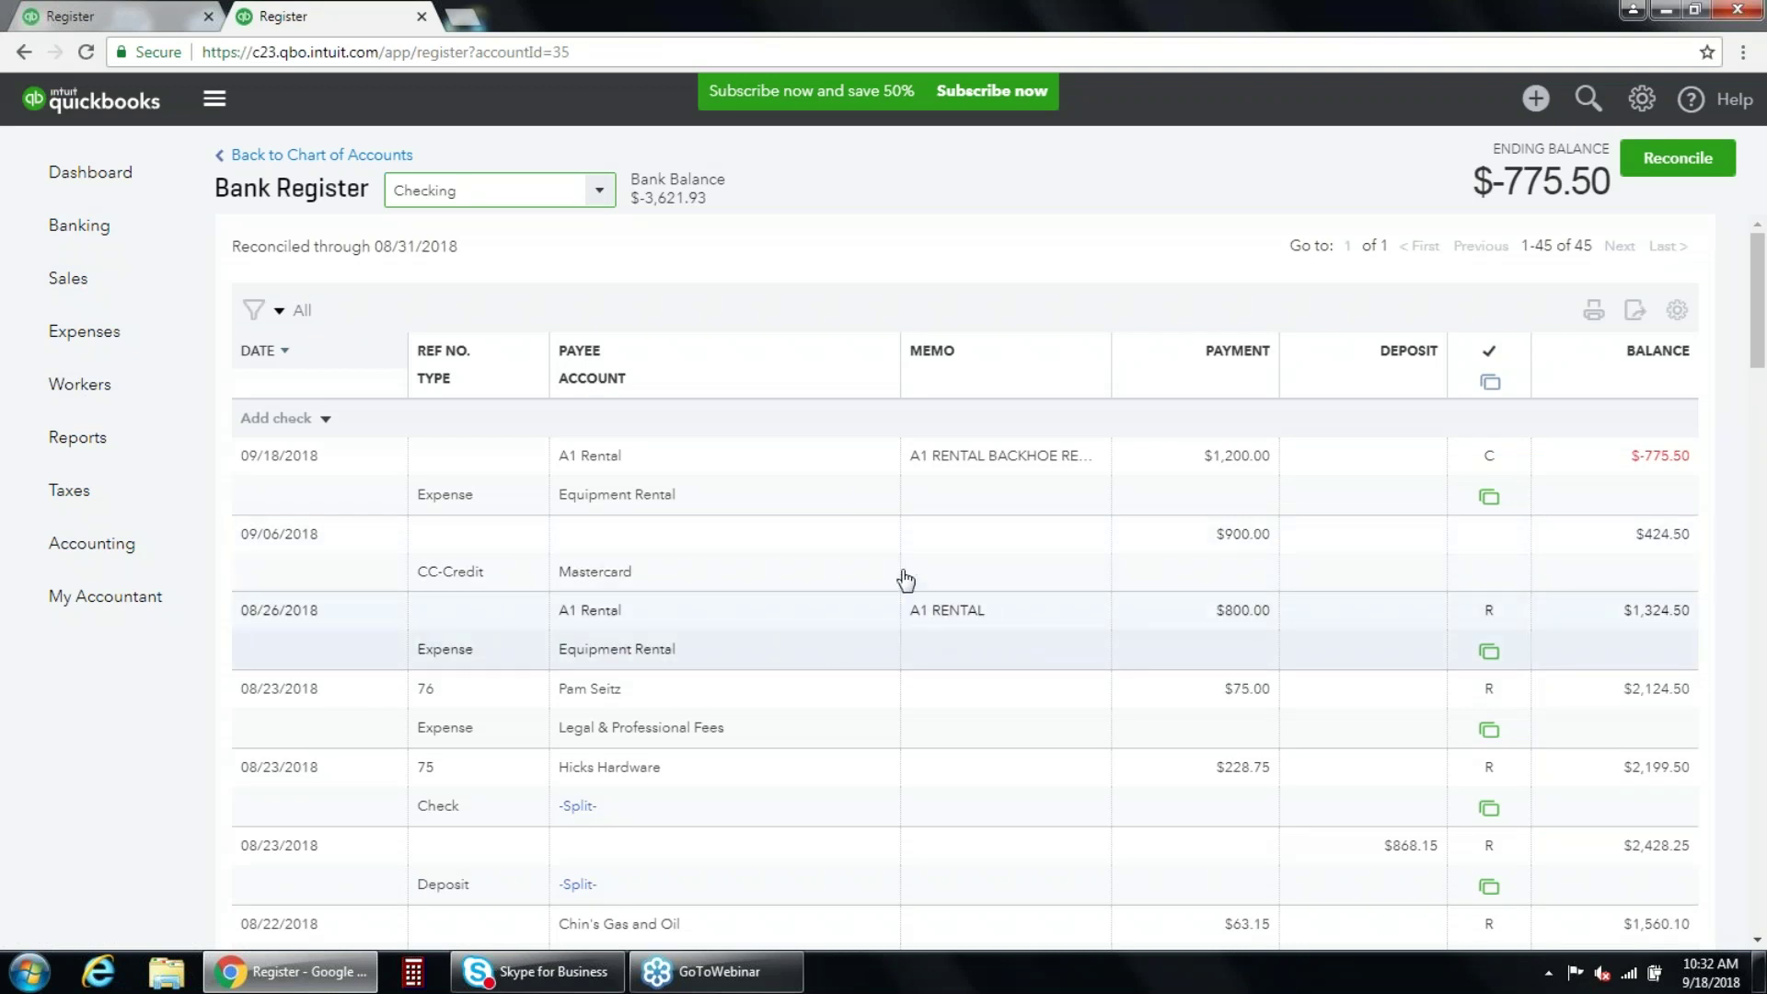
Record an 08/23/2018 check to A1 Rental for $23.75 under Bank Charges.
click(323, 424)
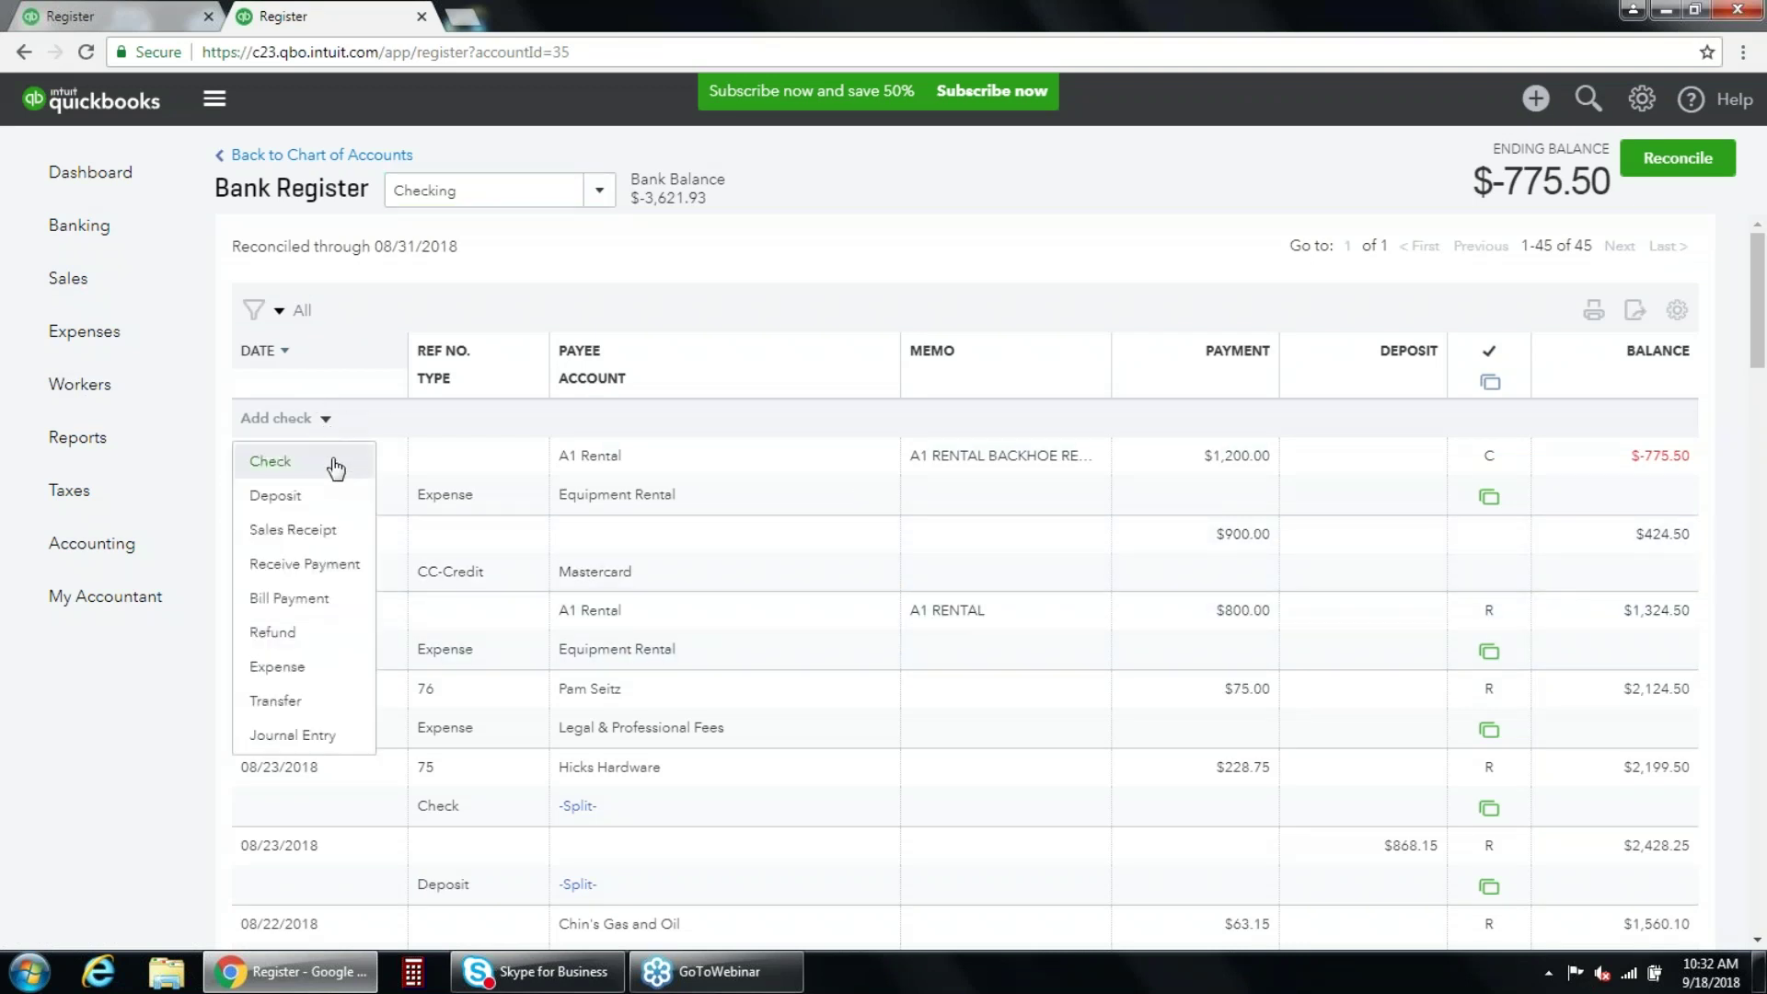
click(340, 464)
click(391, 480)
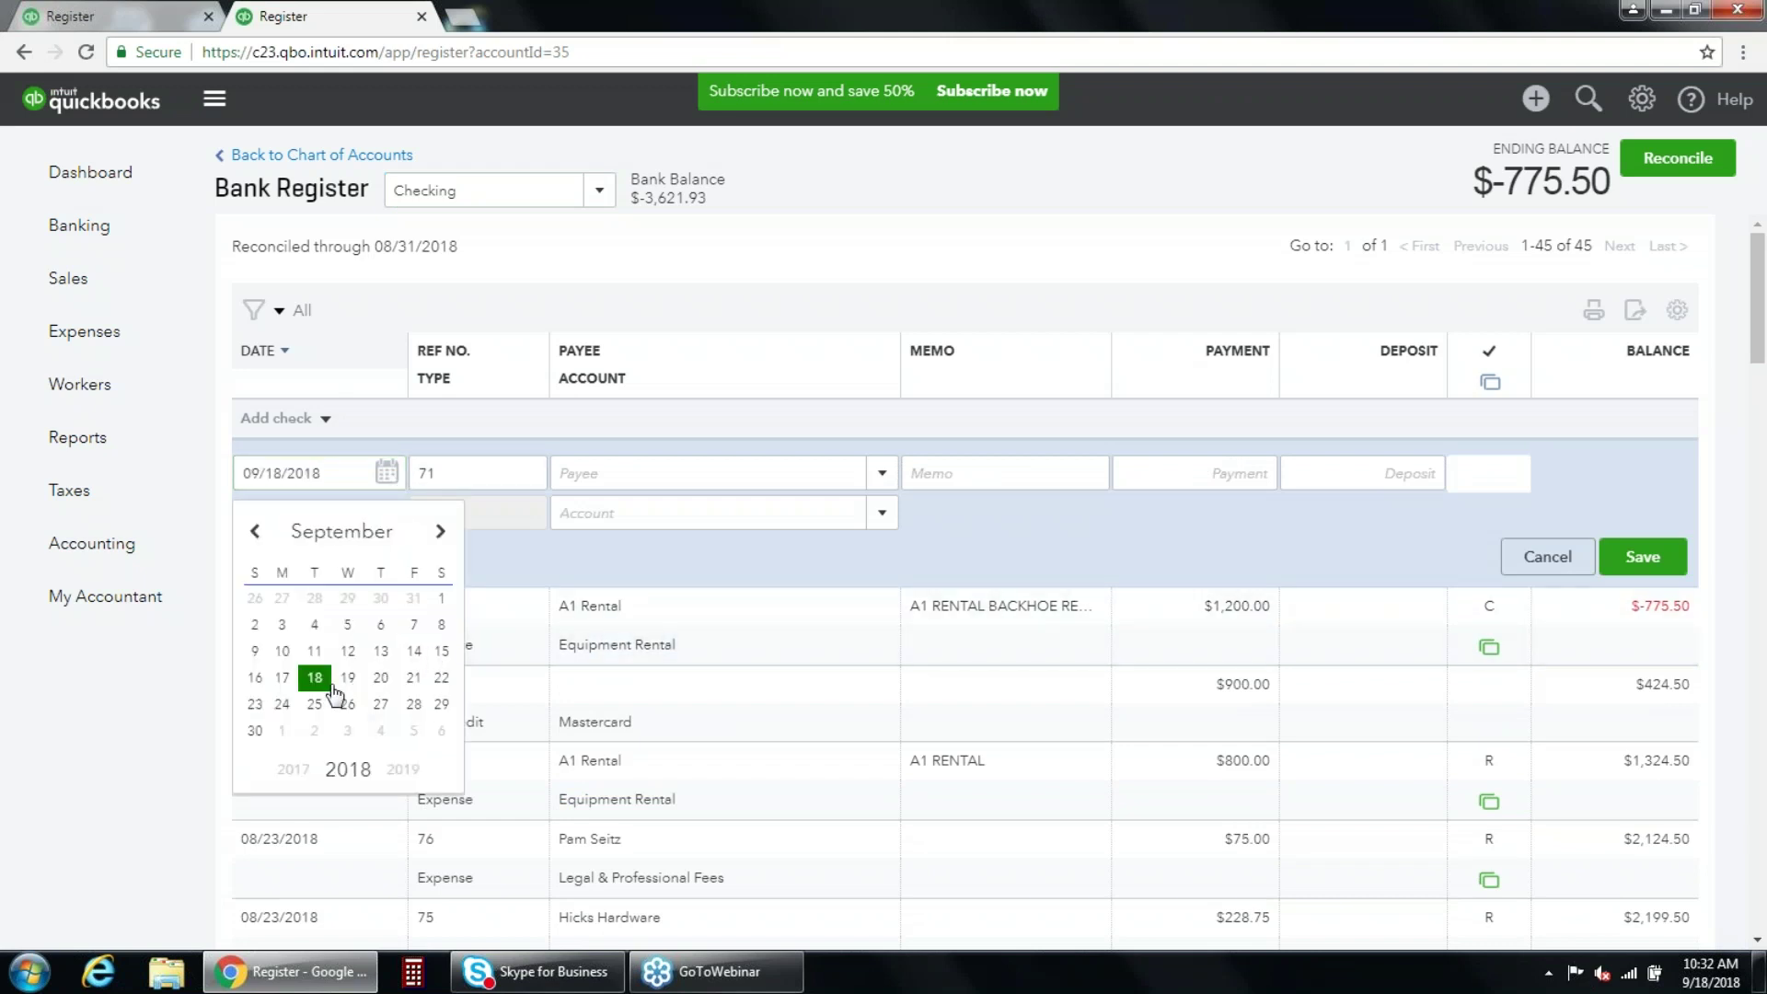
click(255, 531)
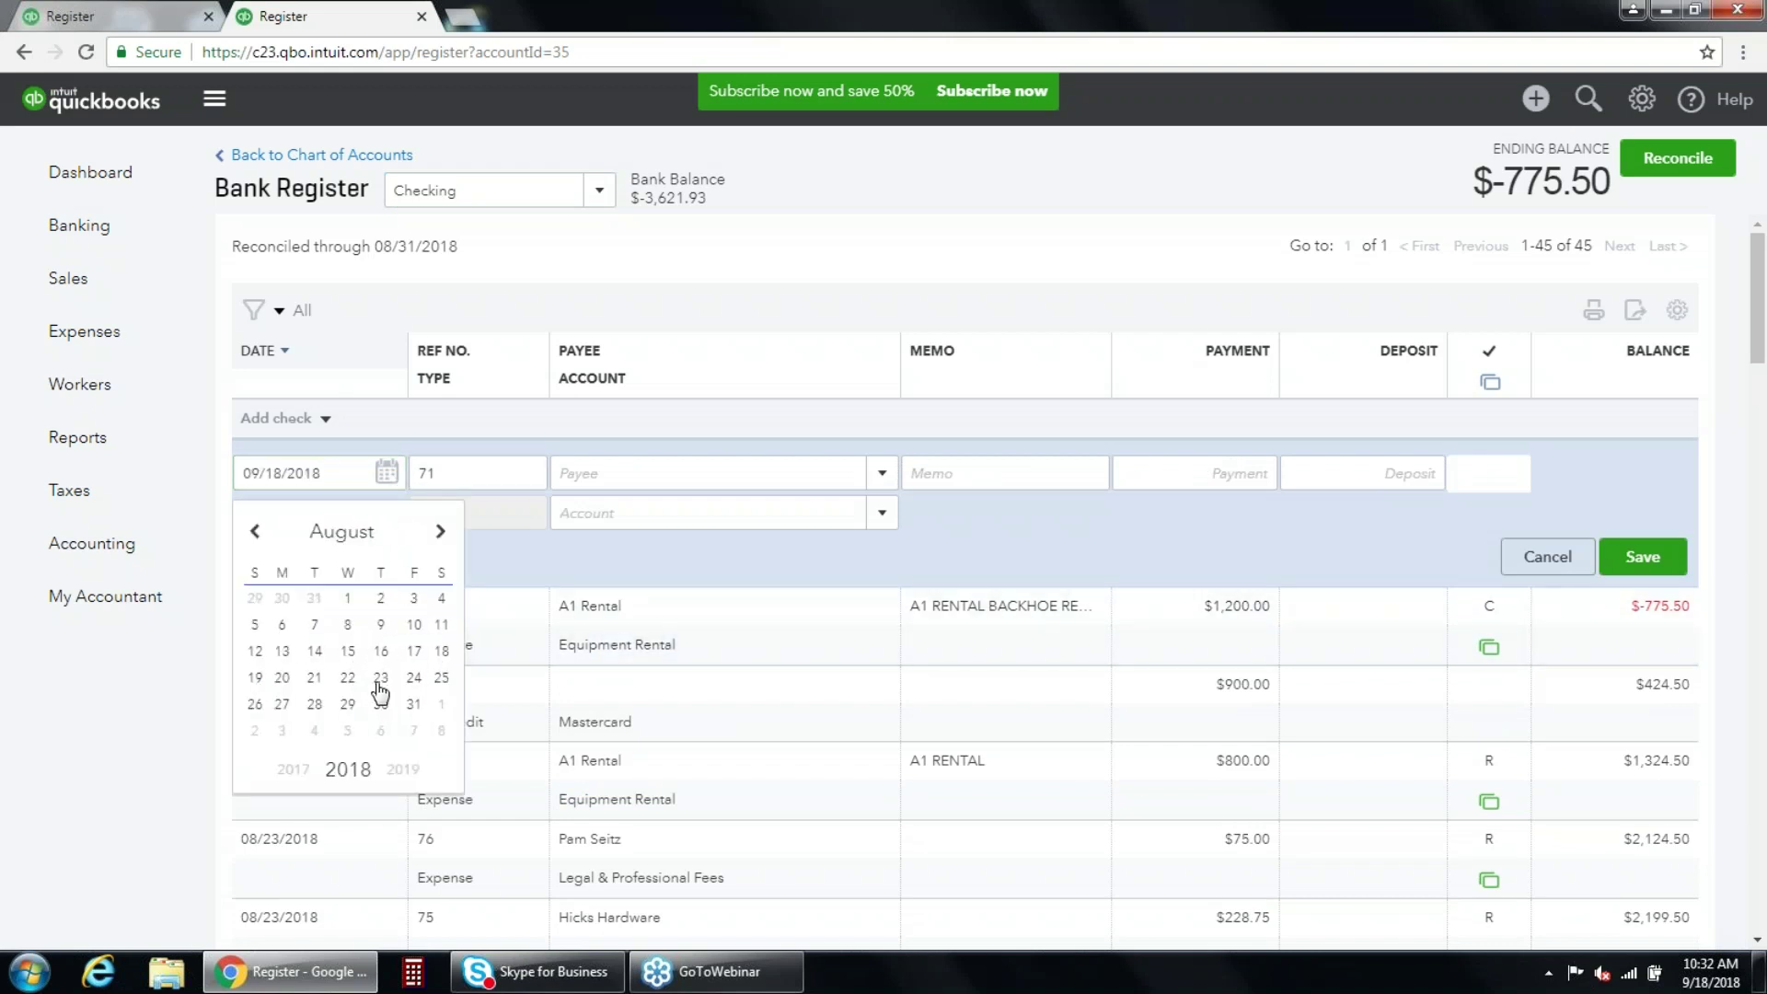
click(380, 678)
click(614, 474)
click(881, 473)
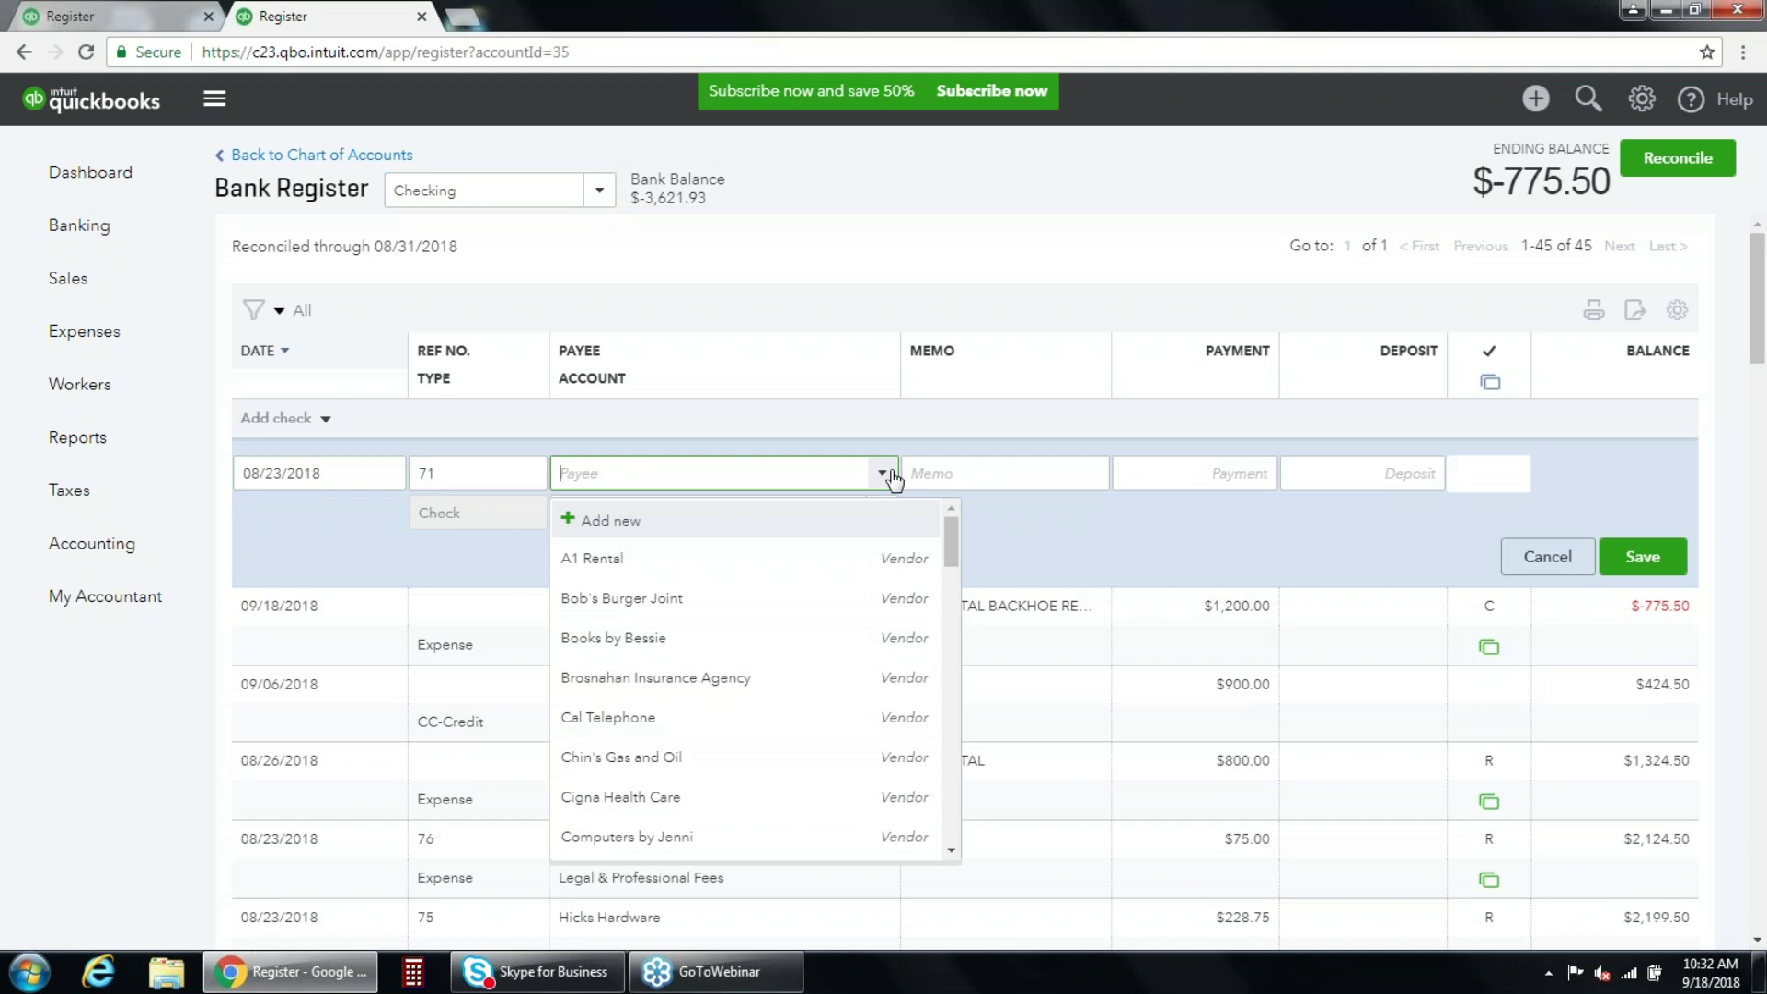
click(668, 580)
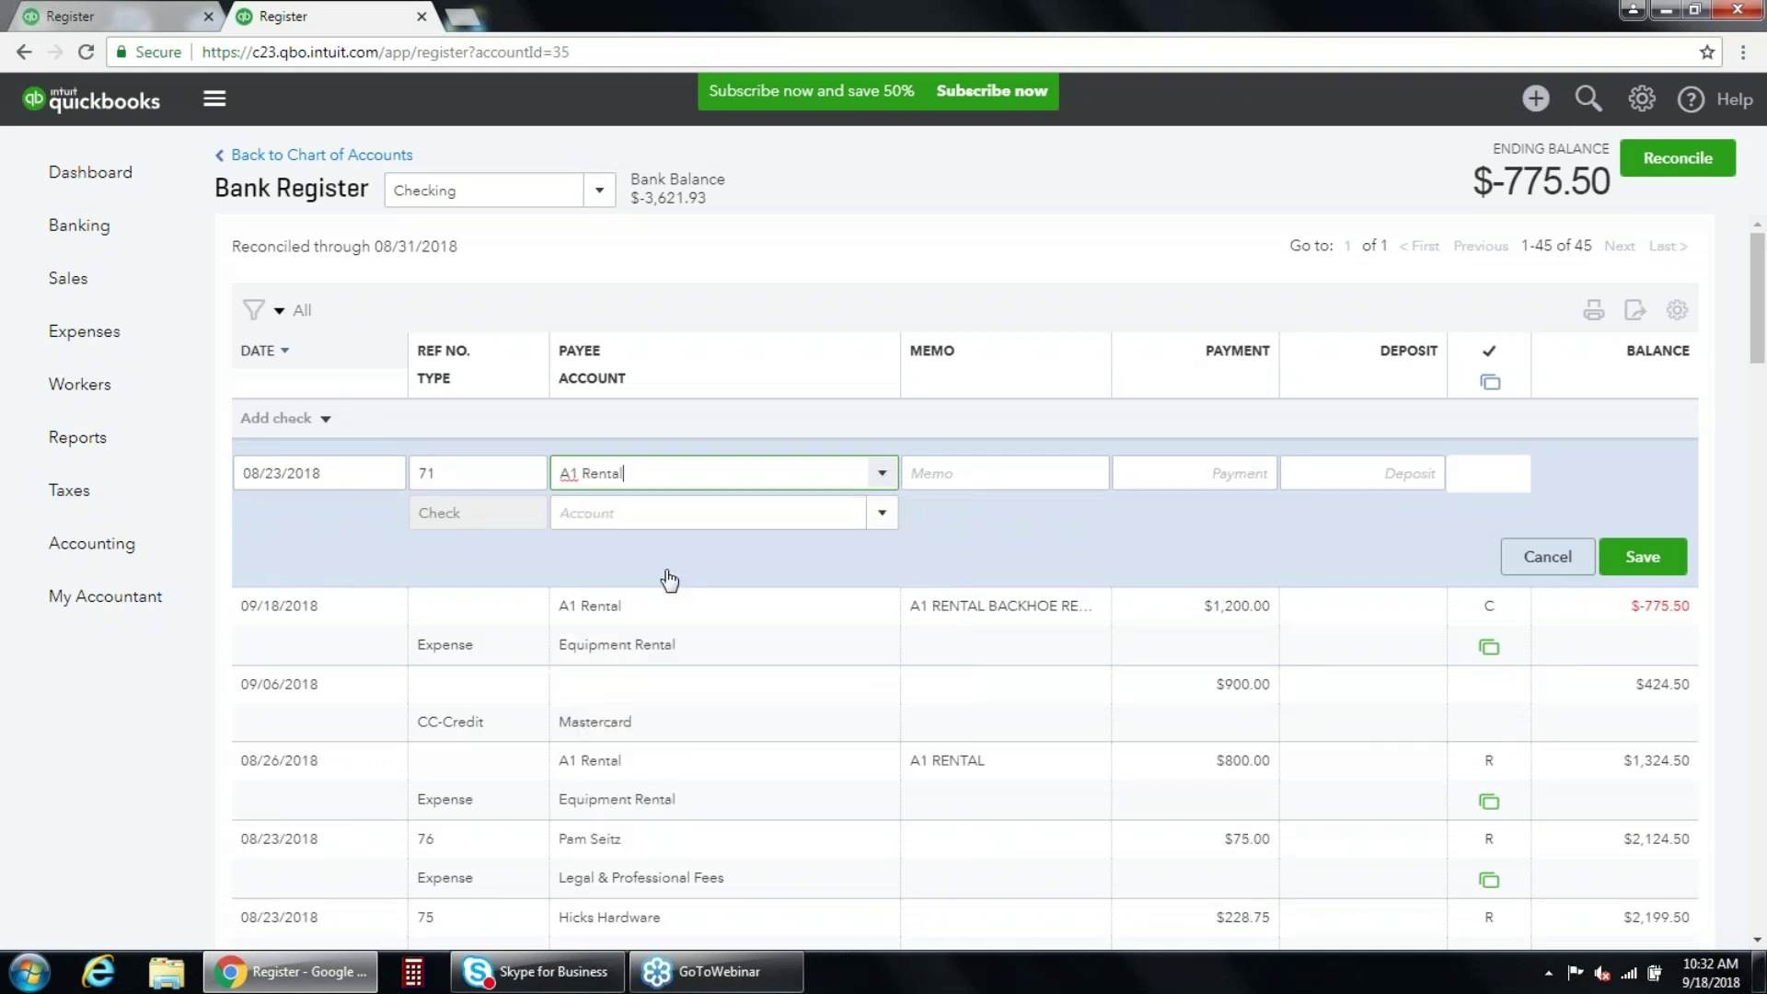
click(1205, 465)
text(23.75)
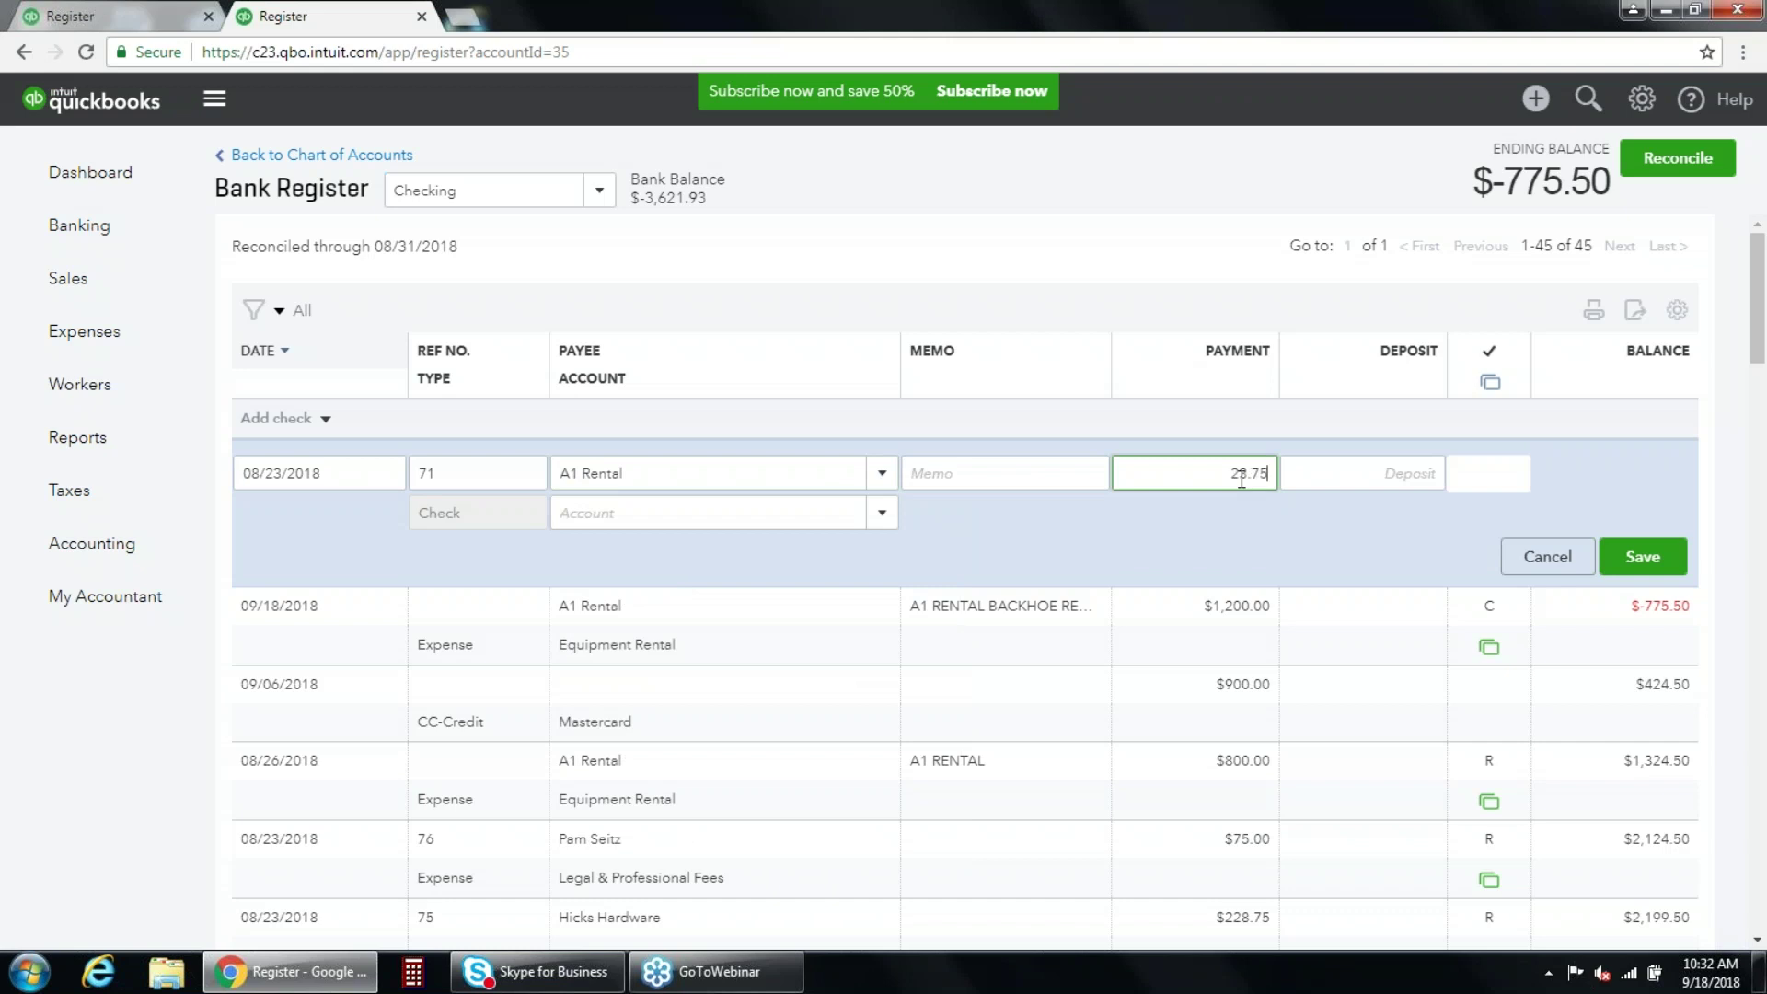
key(Tab)
click(880, 517)
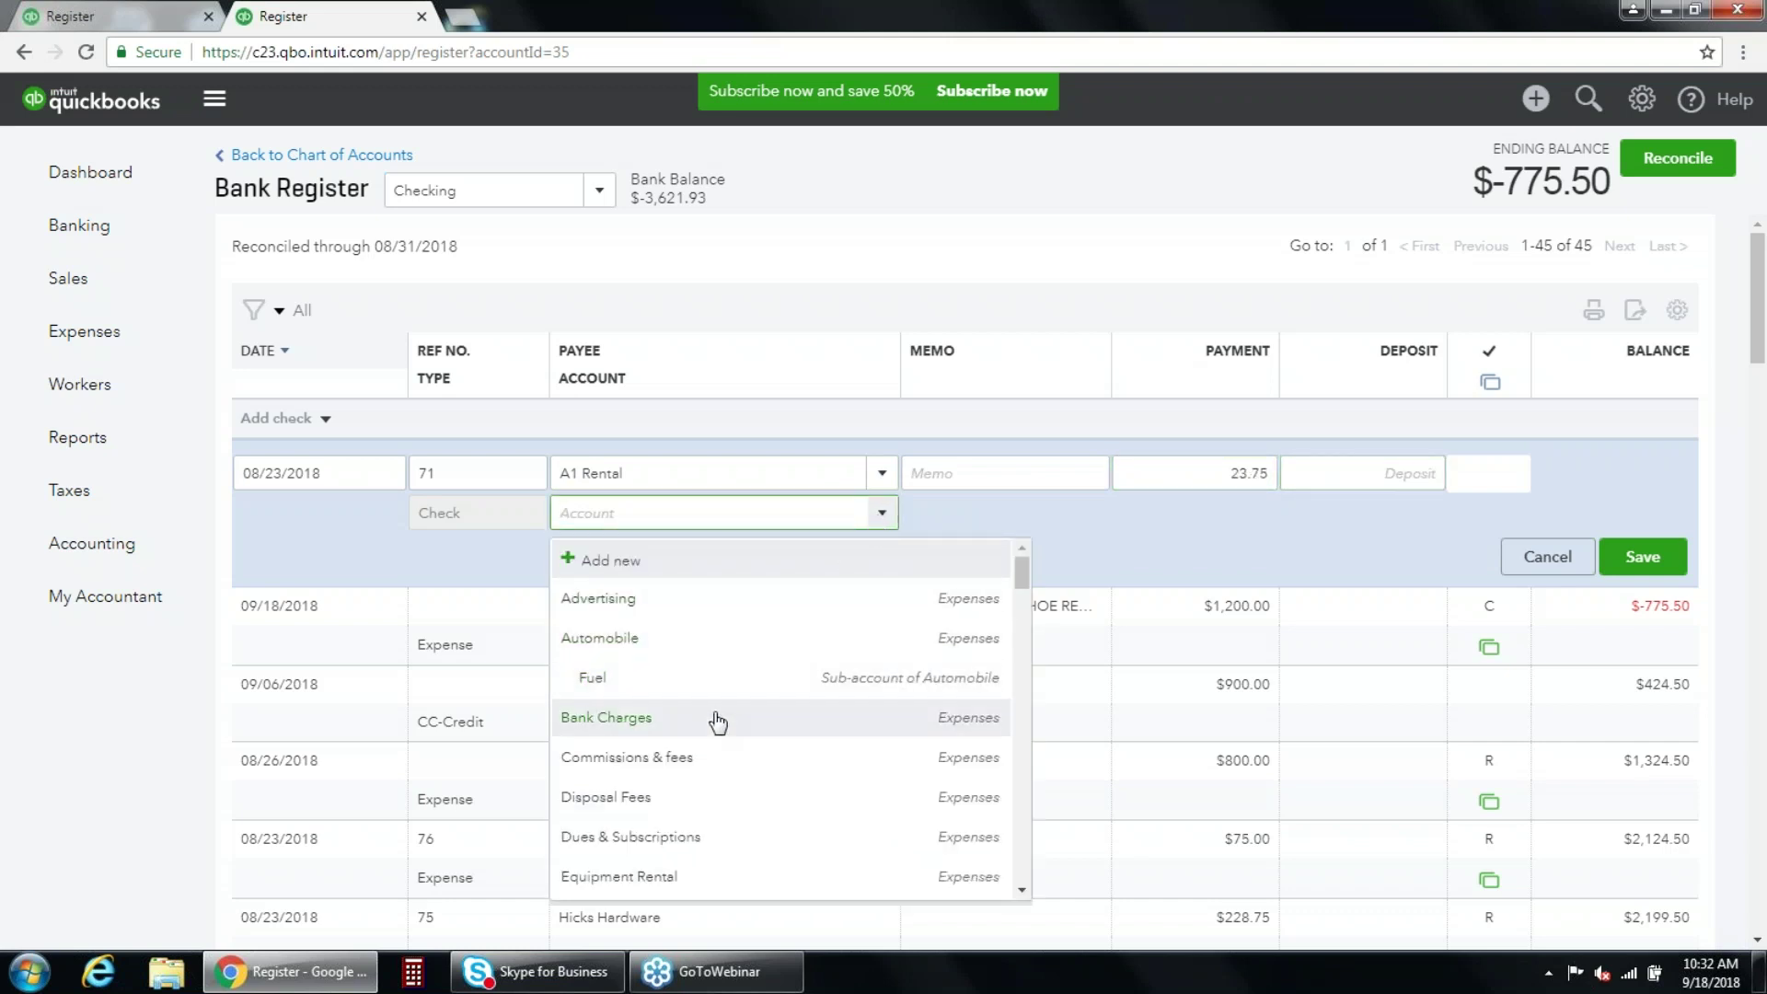
click(717, 723)
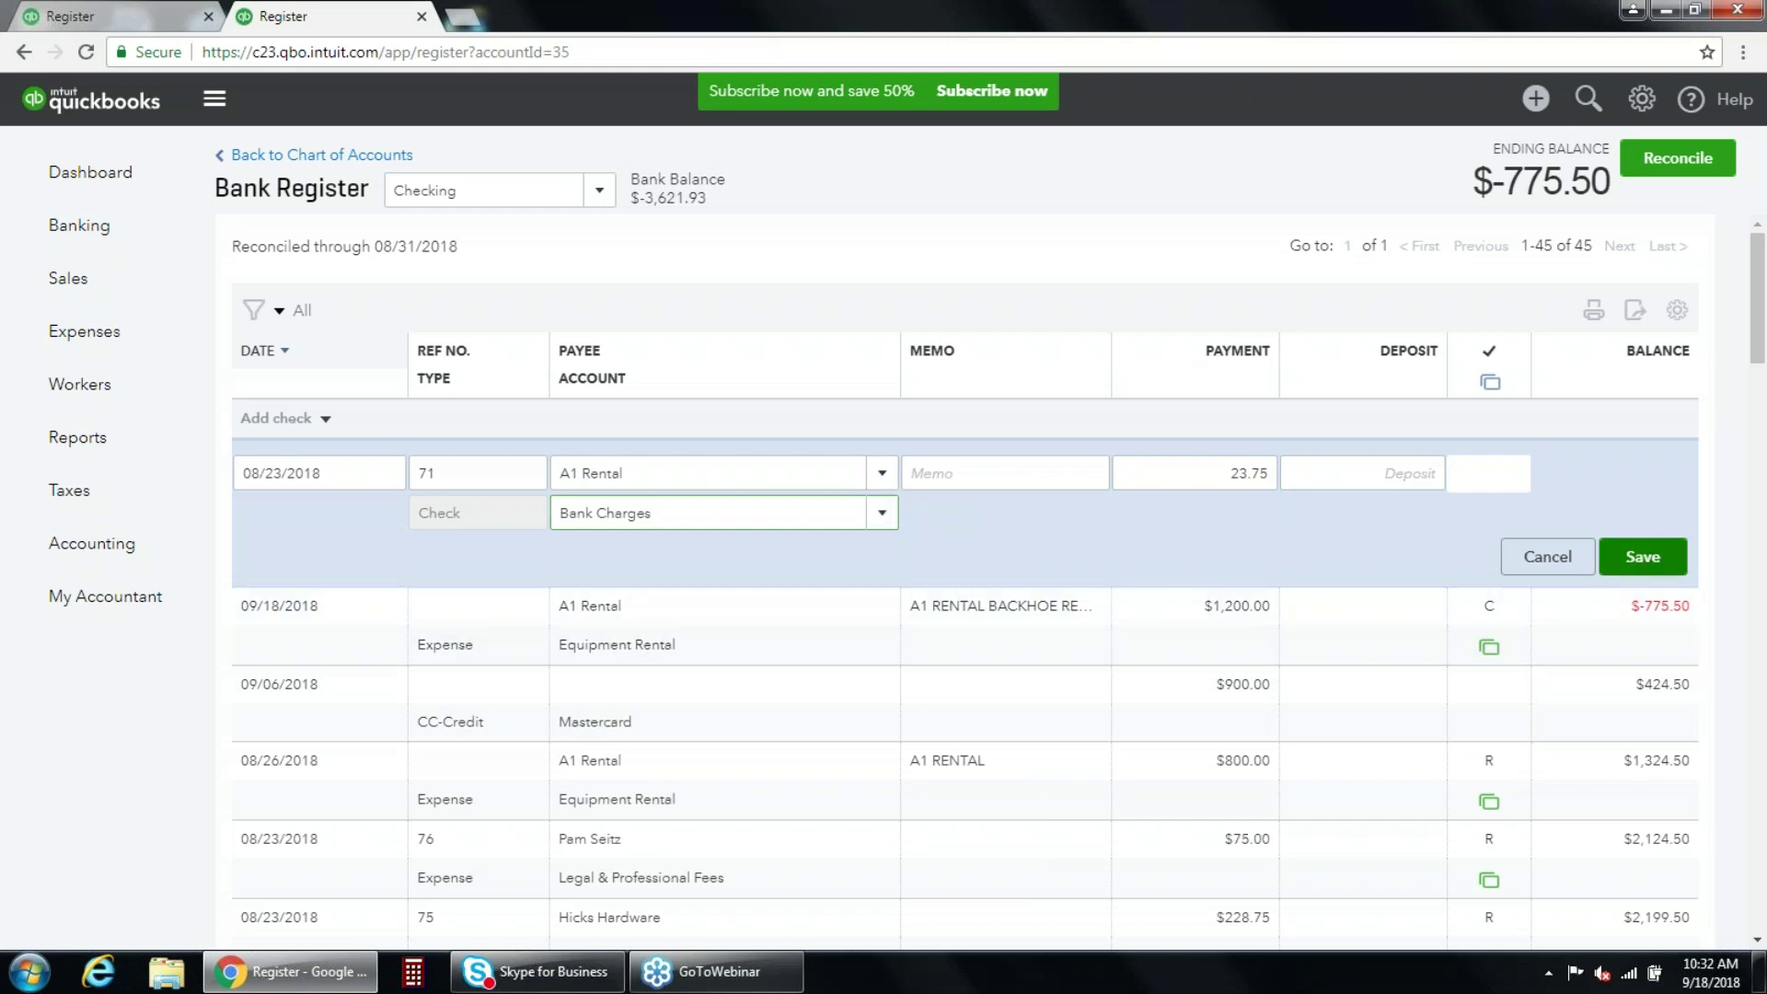
click(1650, 558)
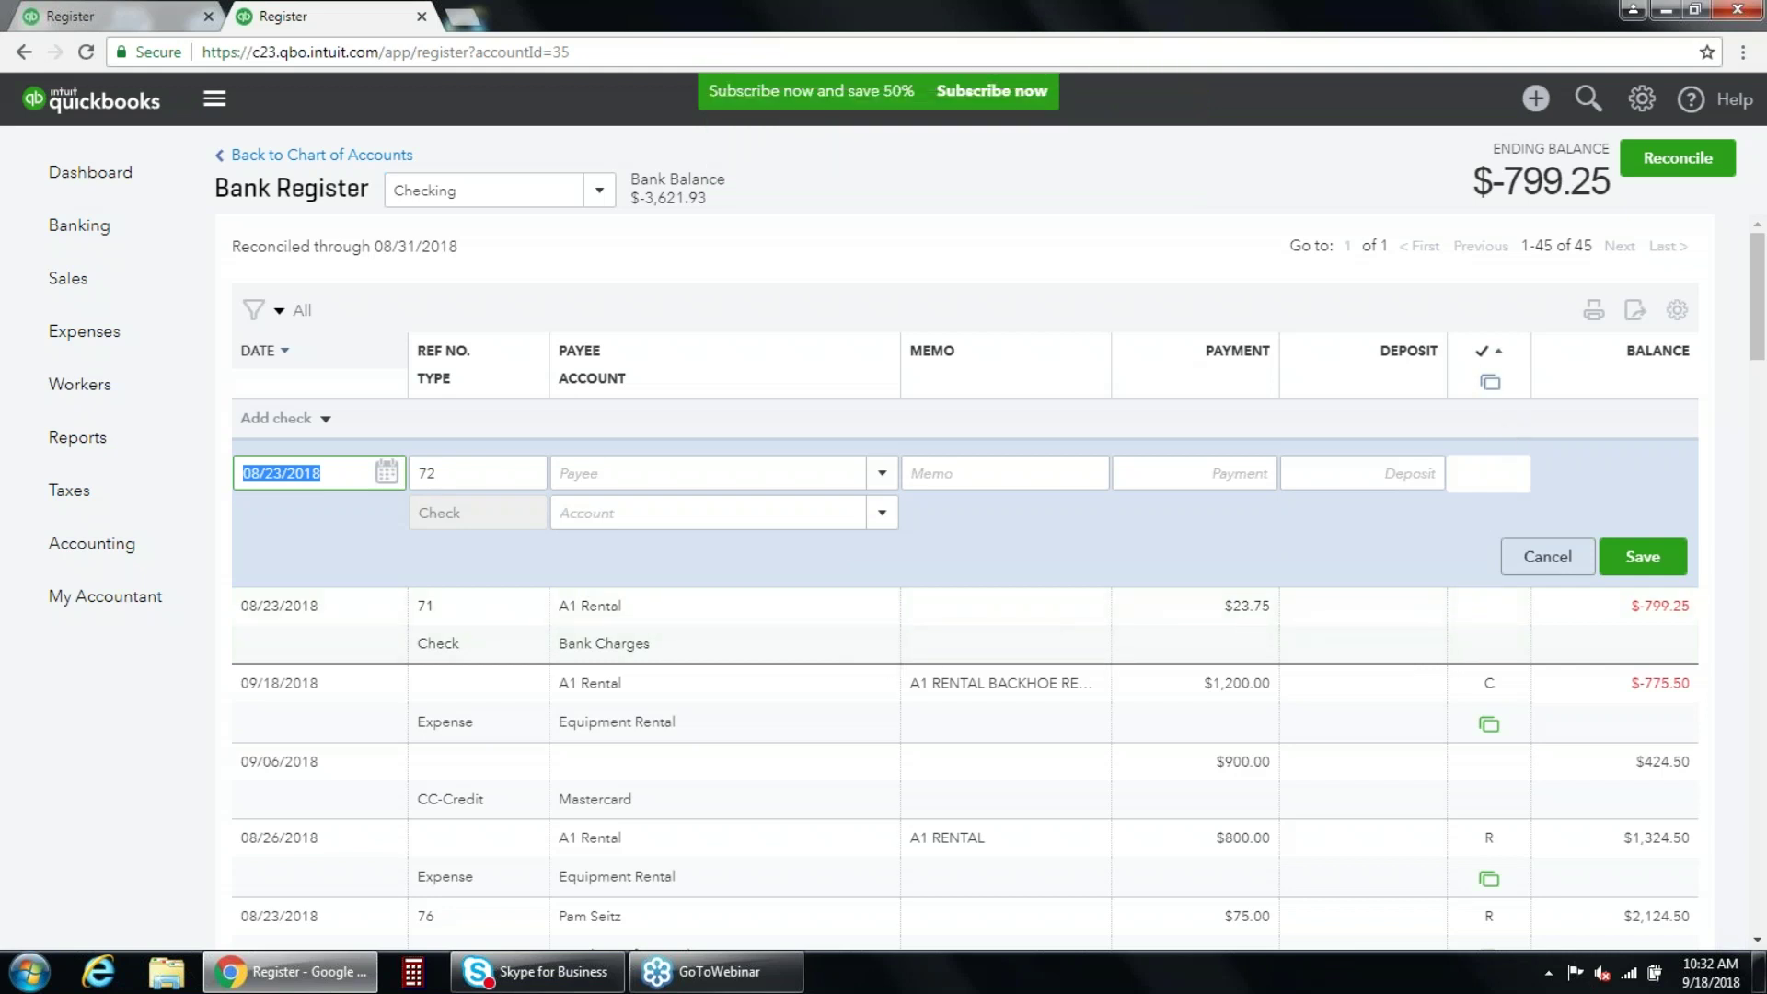
Mark check 71 as reconciled (R) and save it, confirming the manual reconcile.
click(1484, 612)
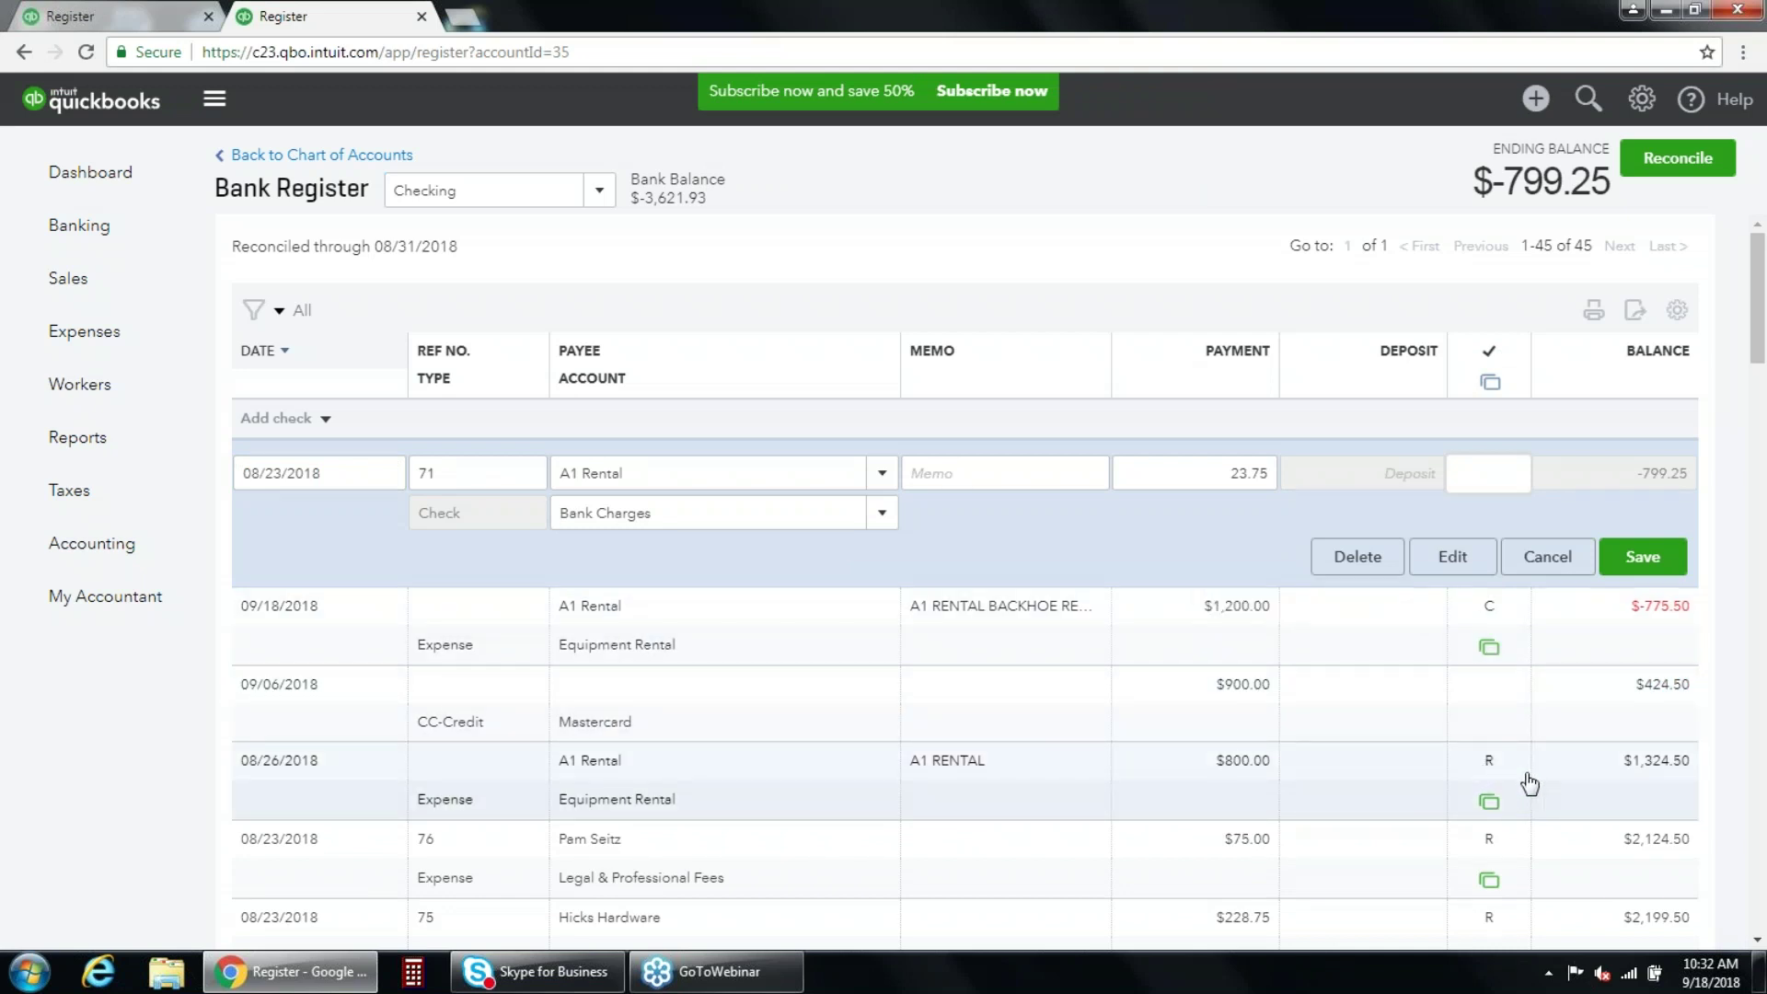
scroll(1501, 814, down, 3)
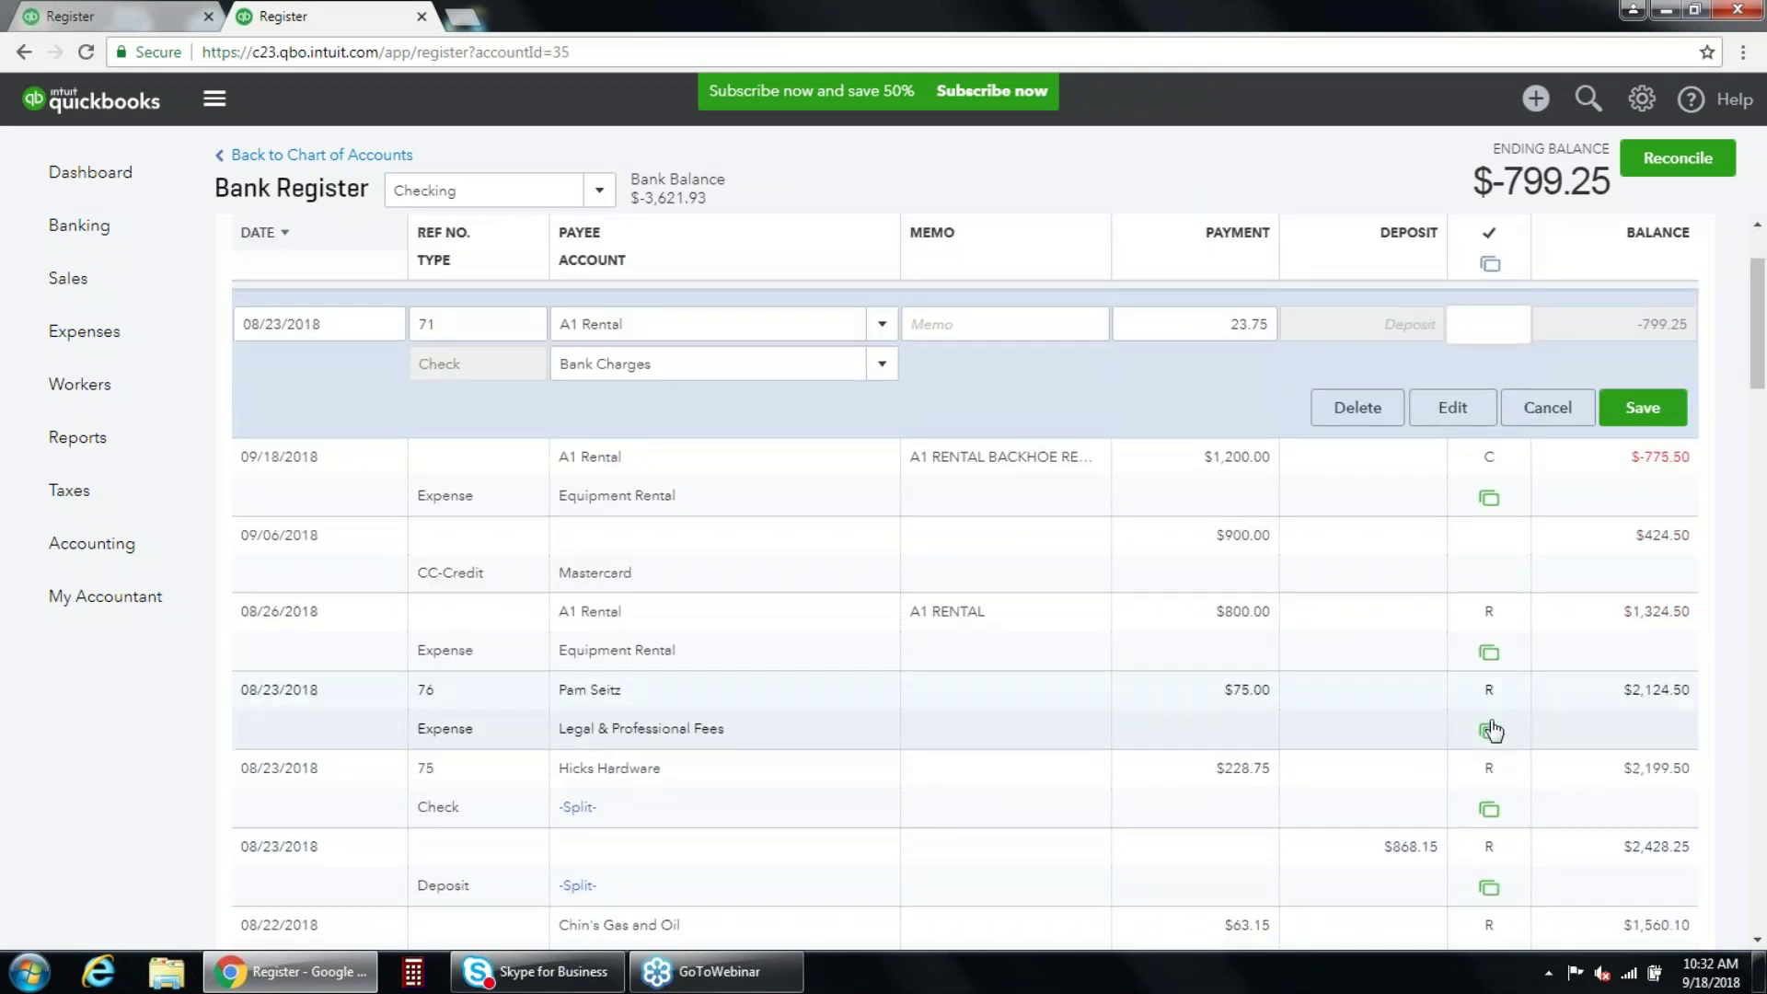
scroll(1499, 822, up, 3)
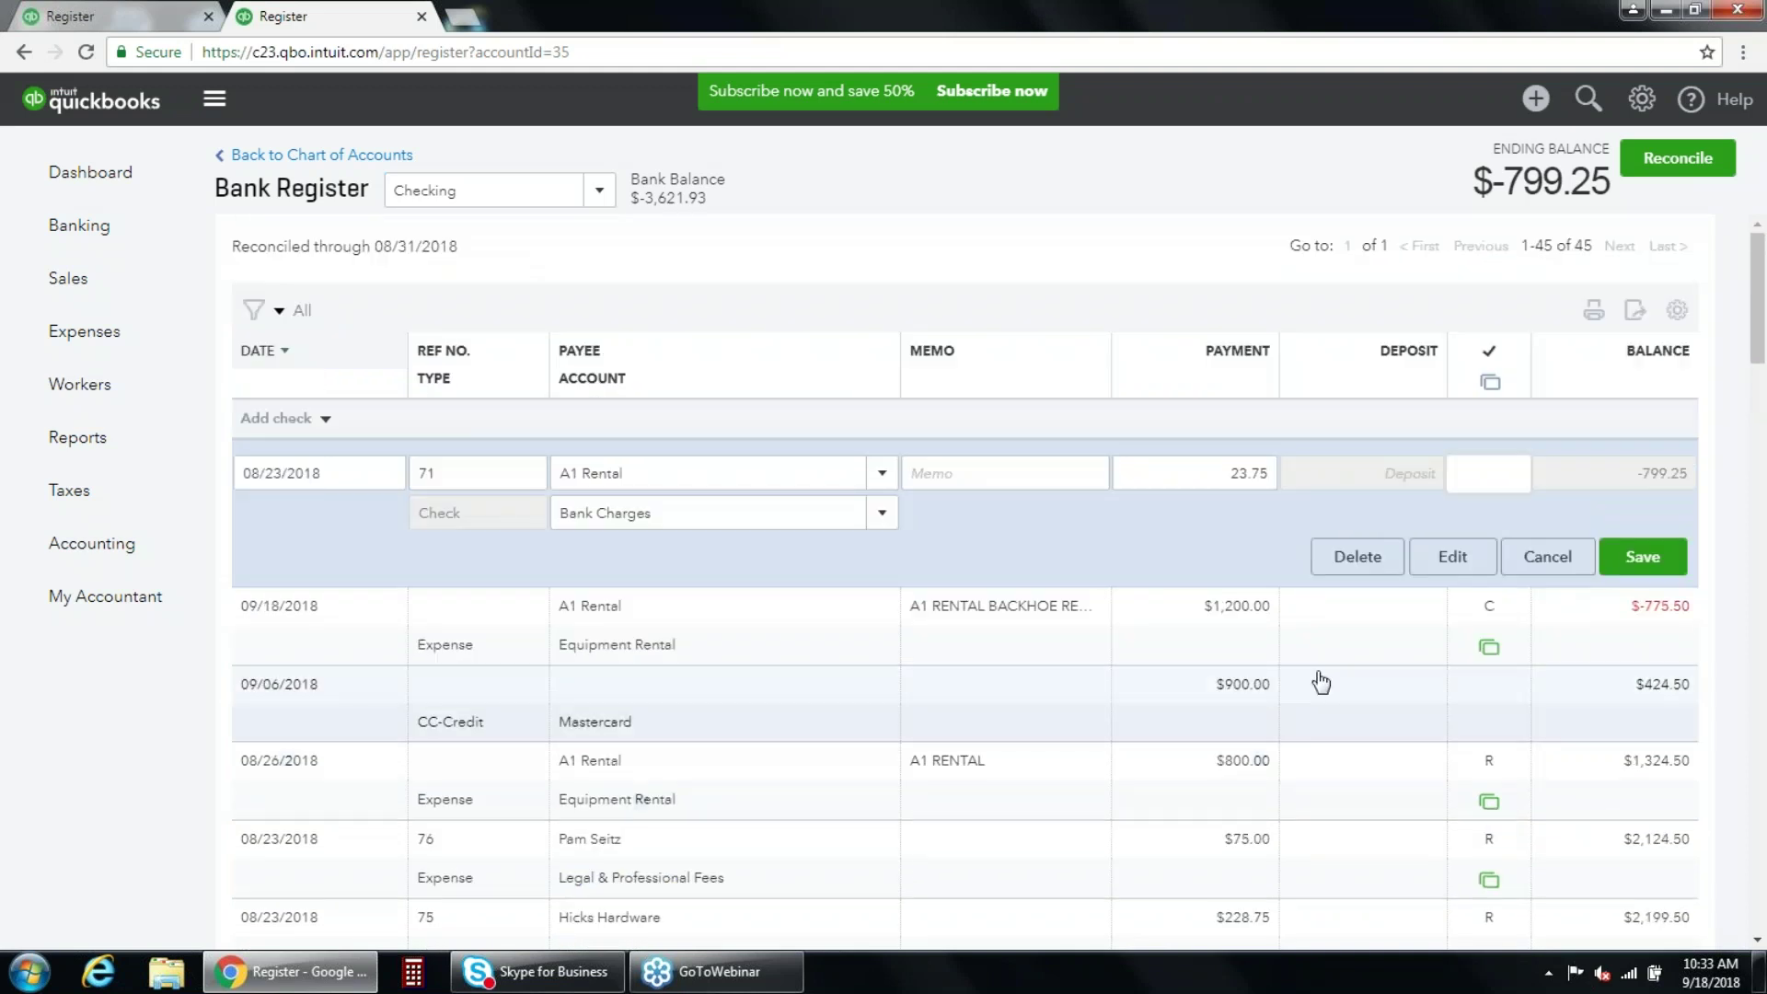
click(1493, 477)
click(1495, 478)
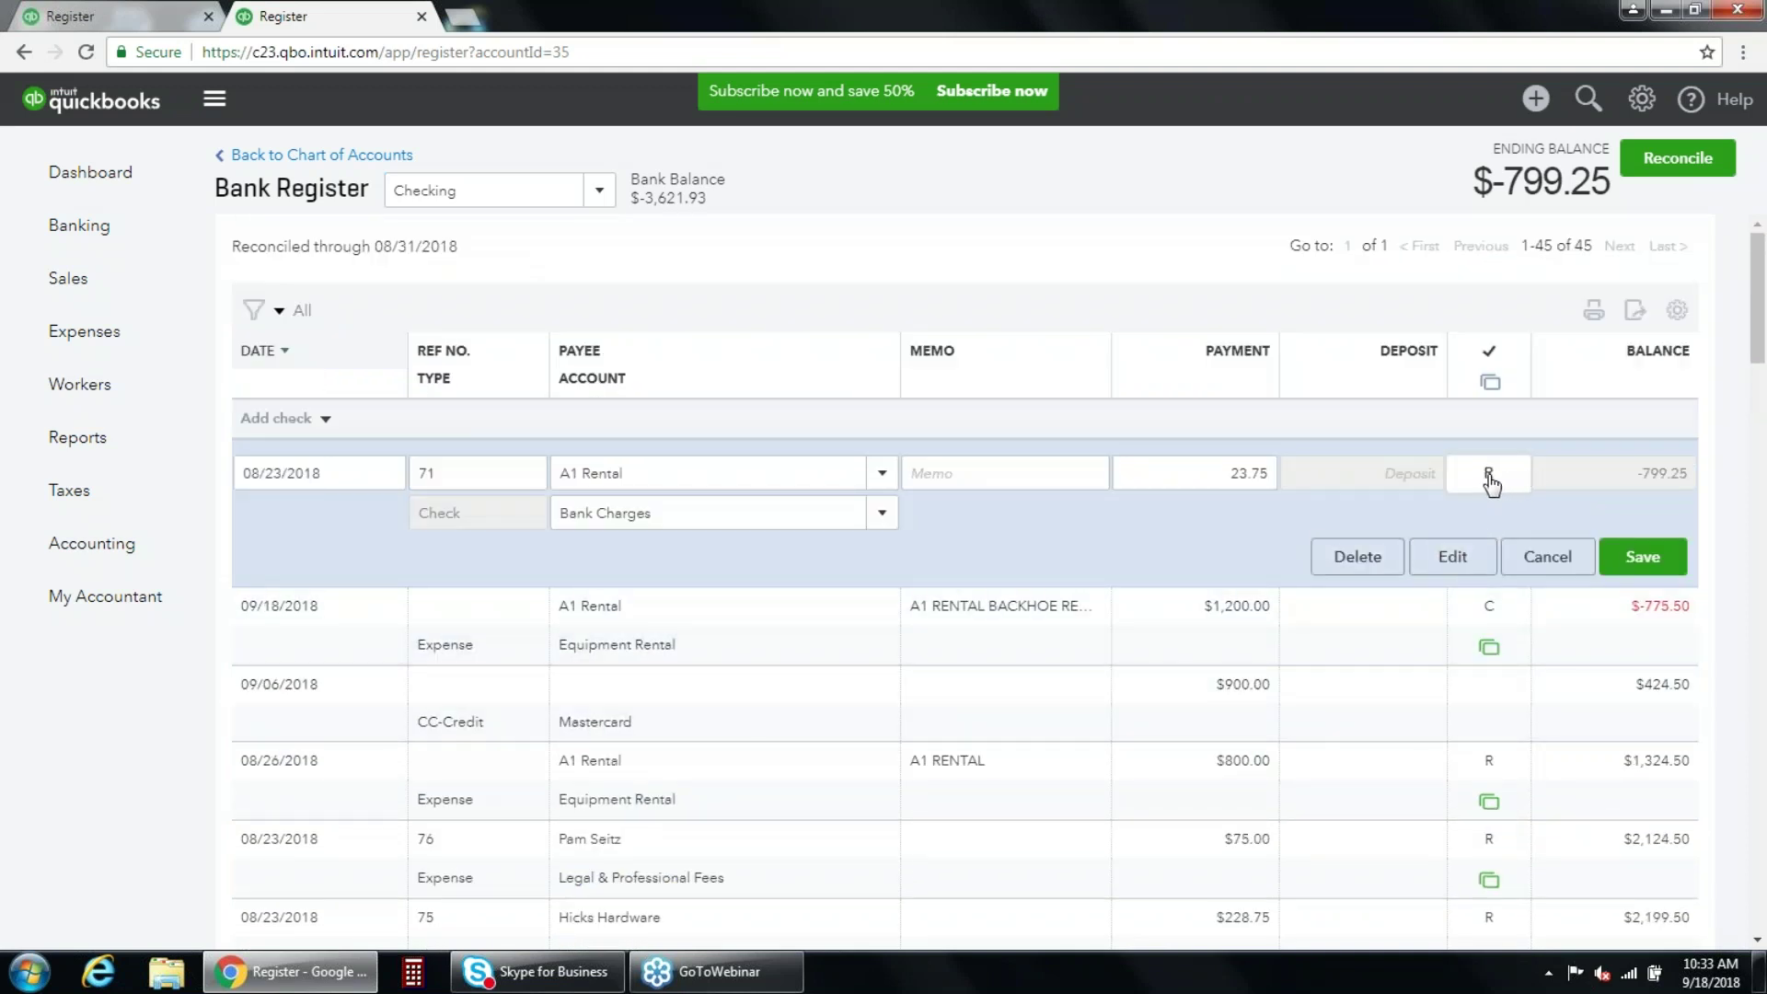
mouse_move(119, 541)
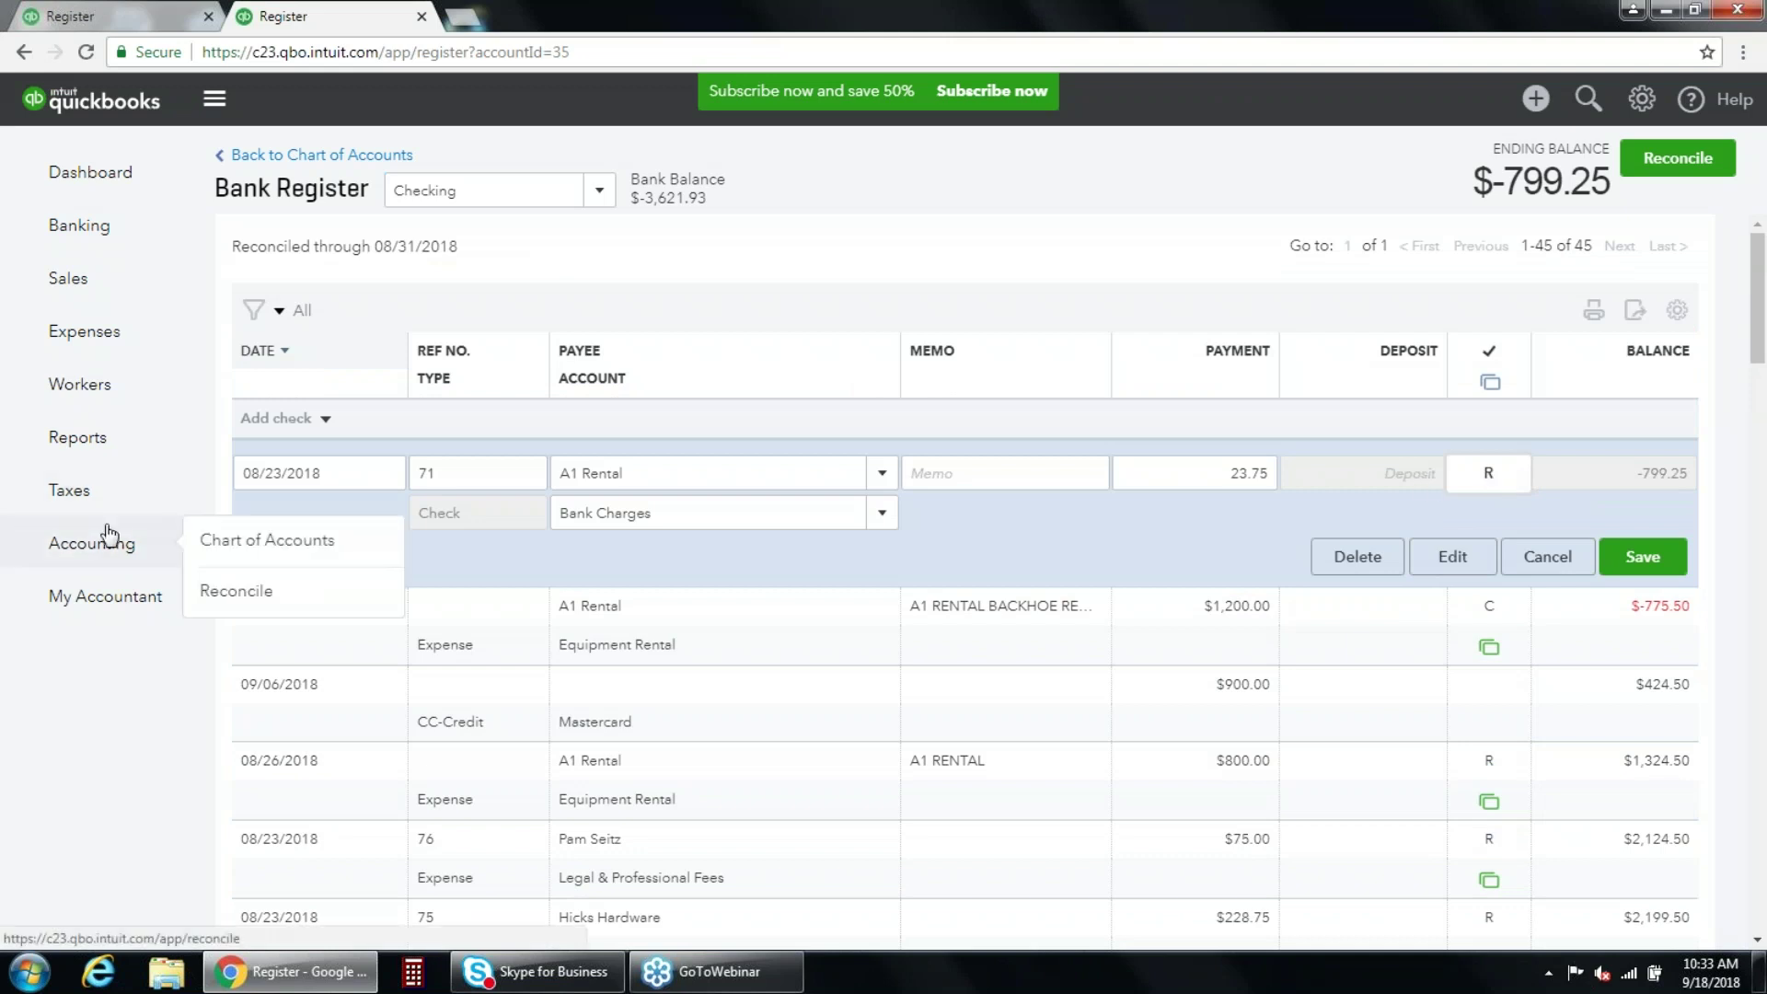
click(300, 593)
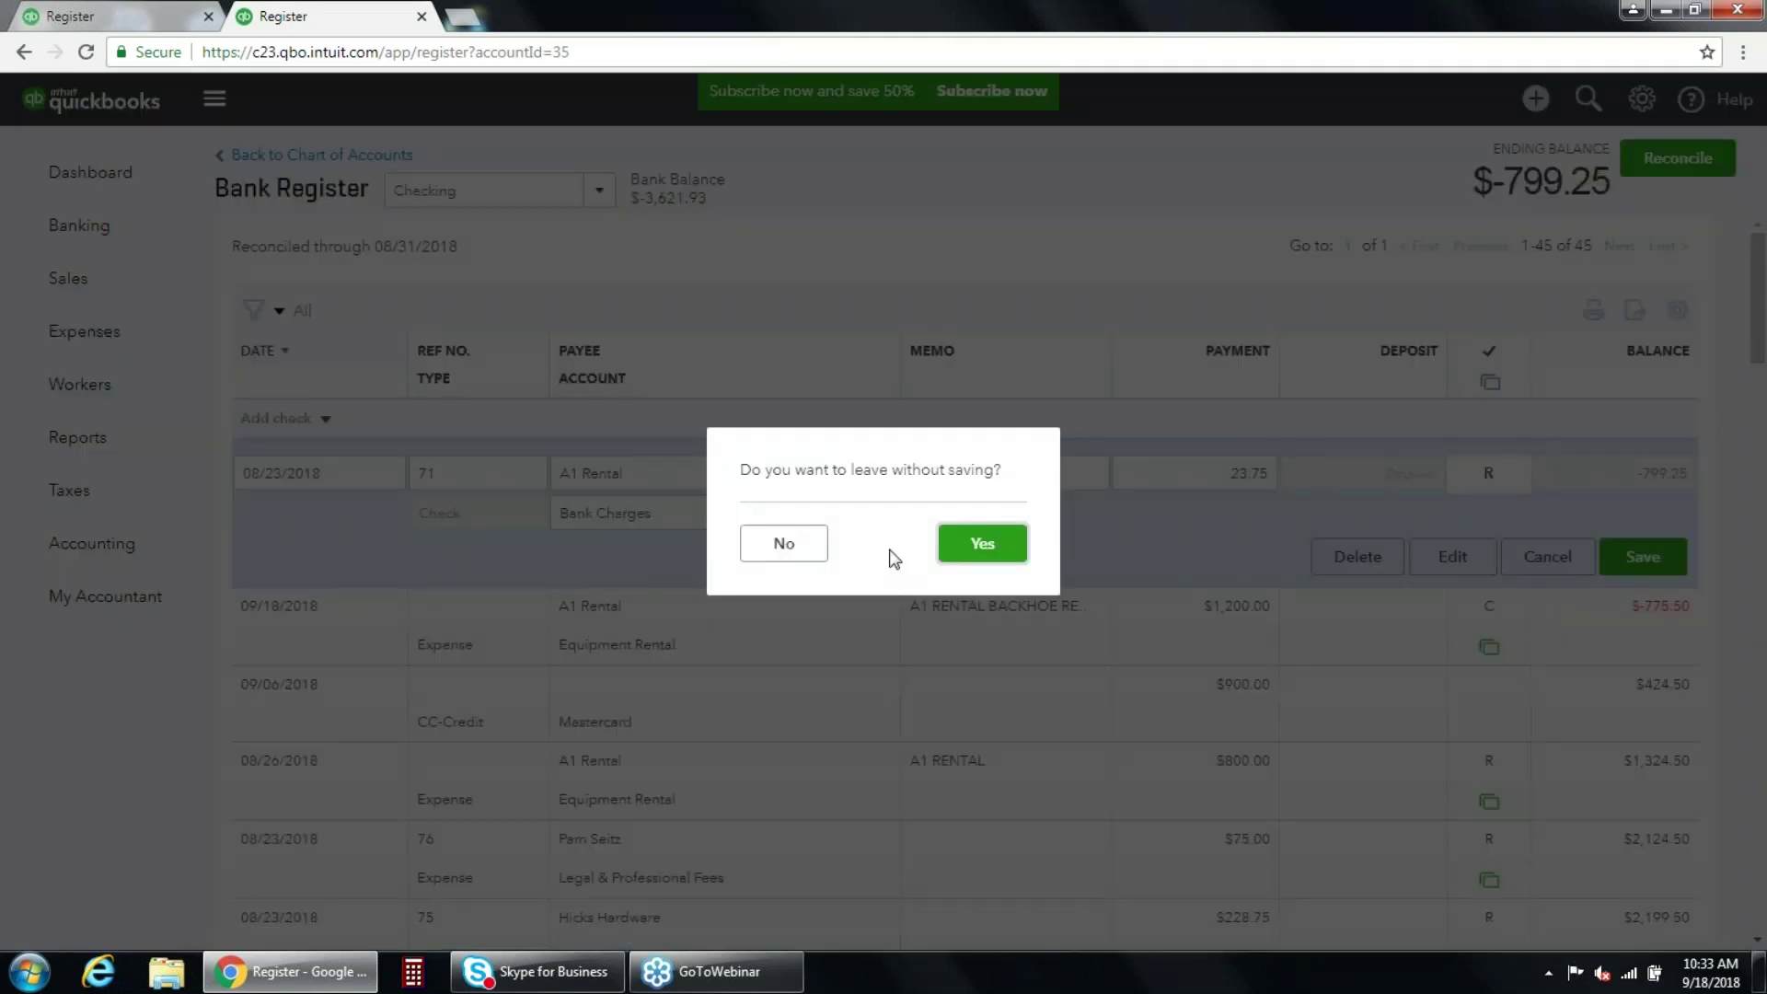
click(782, 543)
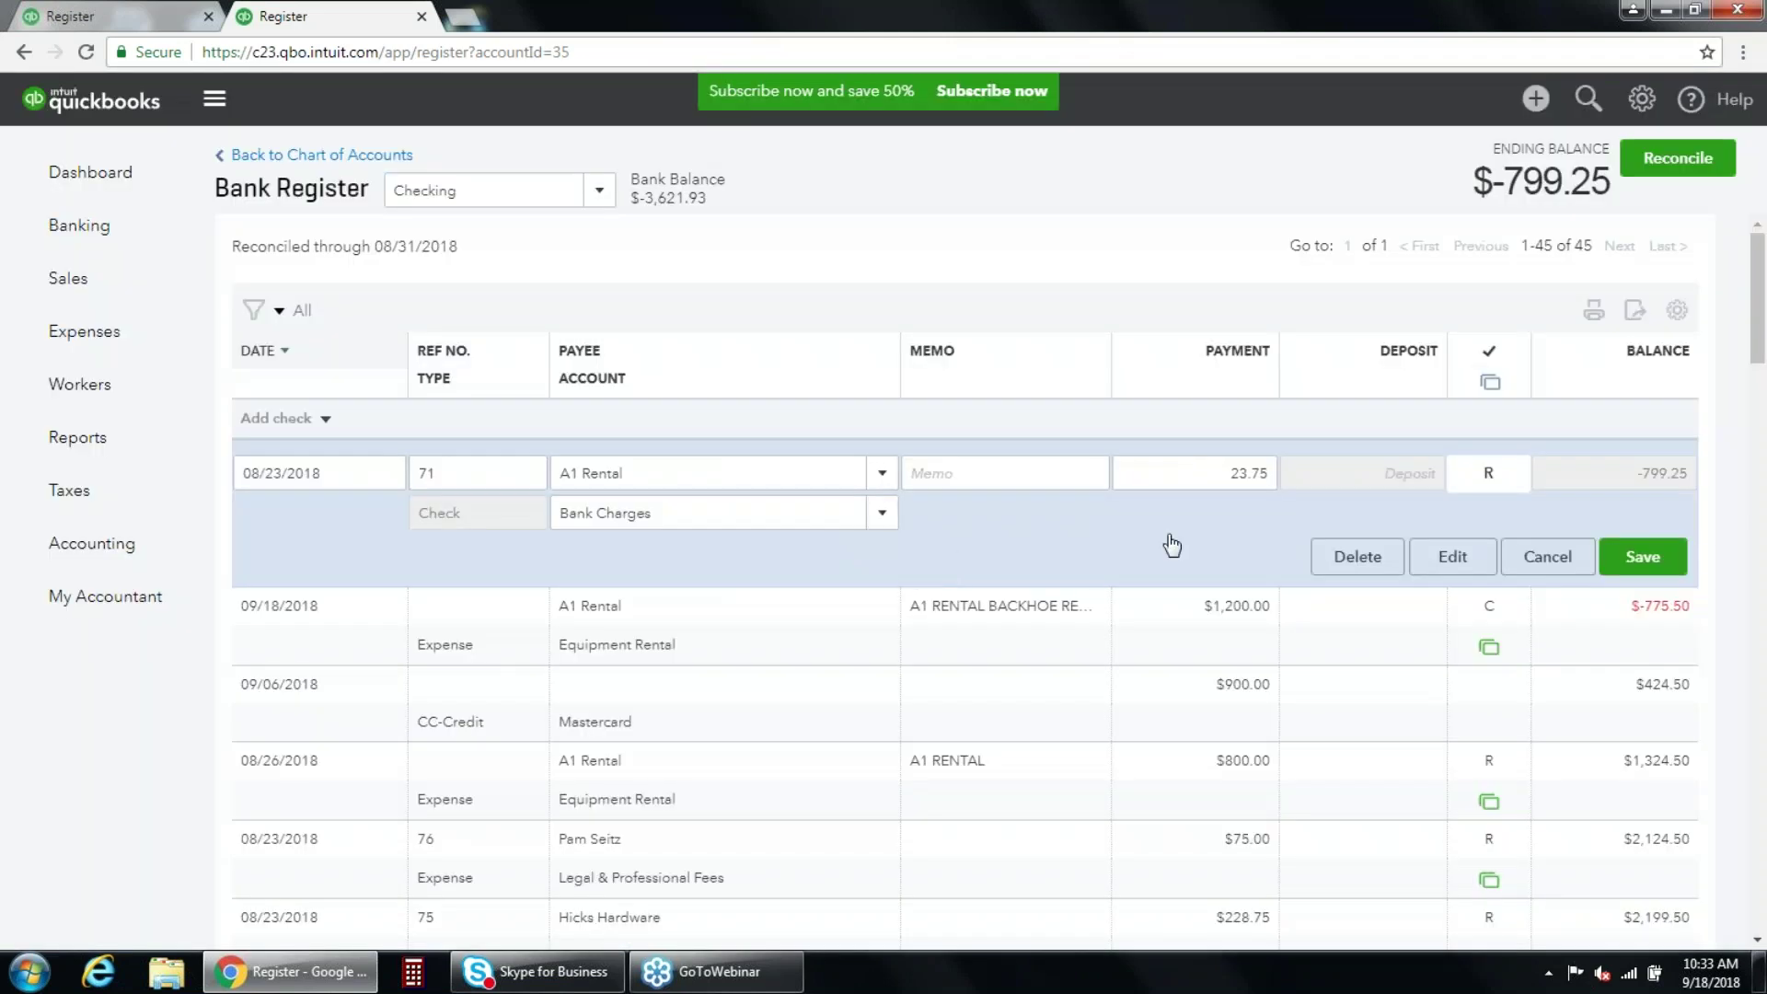
click(1641, 556)
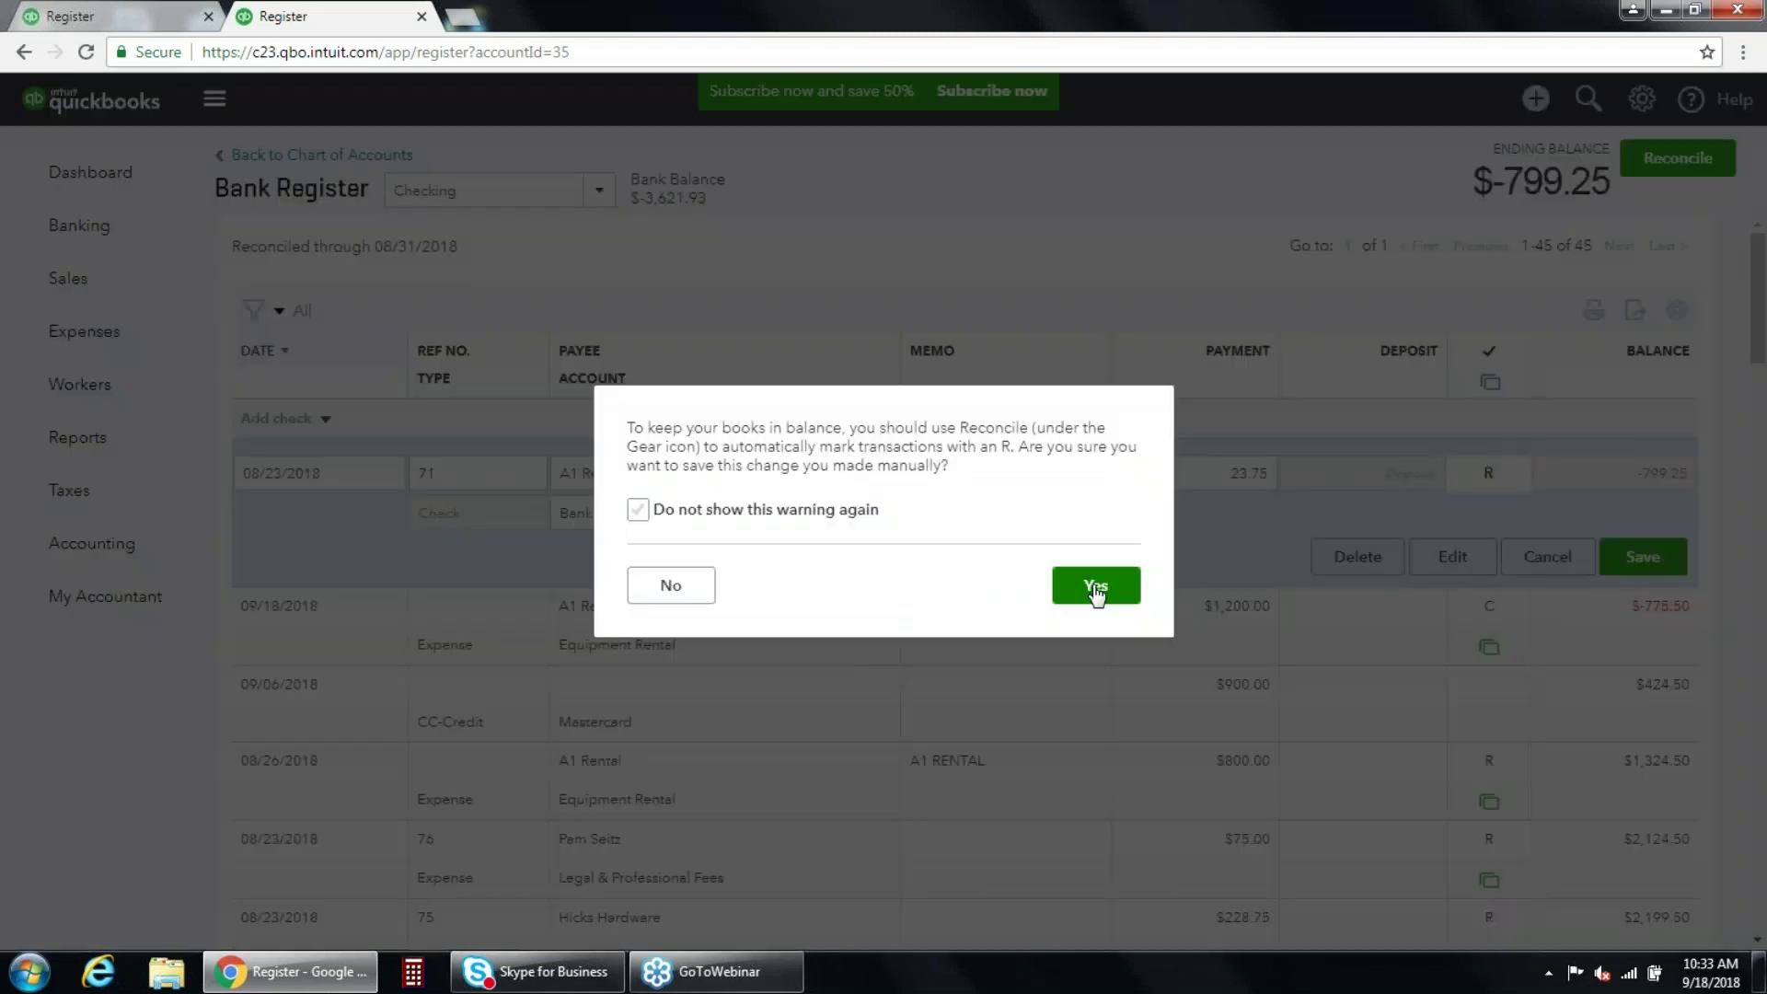
click(1087, 587)
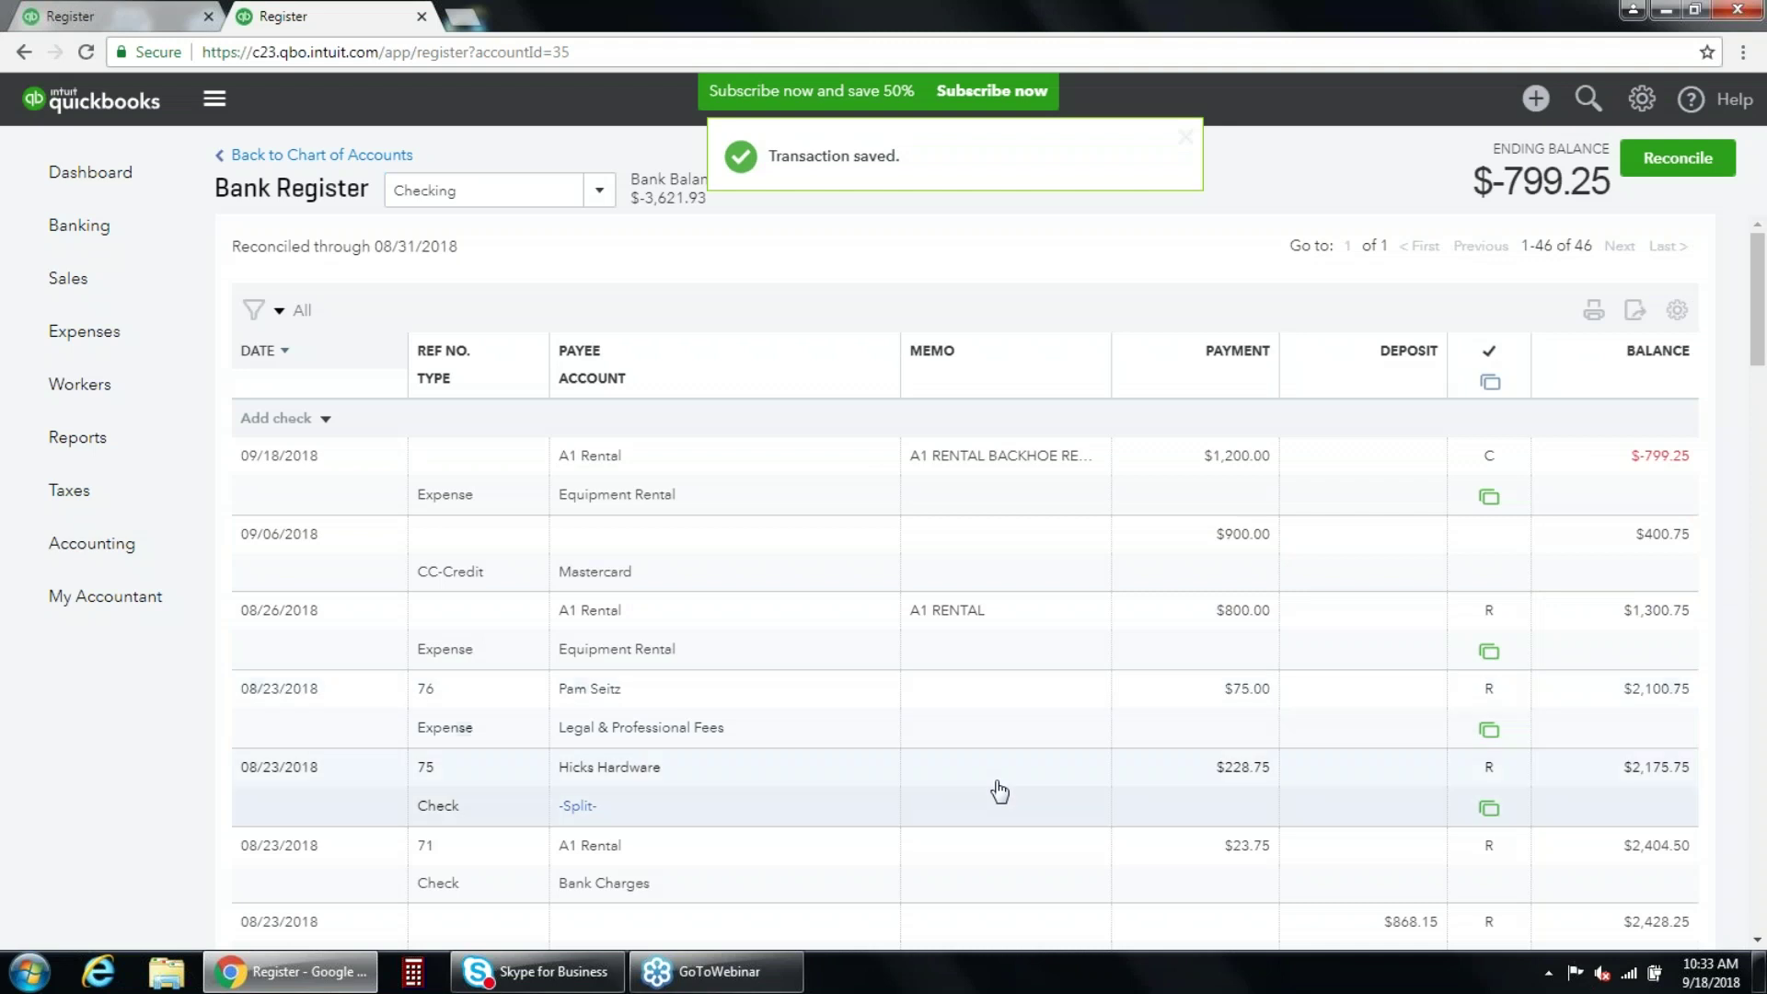
Open the Checking reconciliation discrepancy report from the Reconcile page.
mouse_move(141, 540)
click(237, 590)
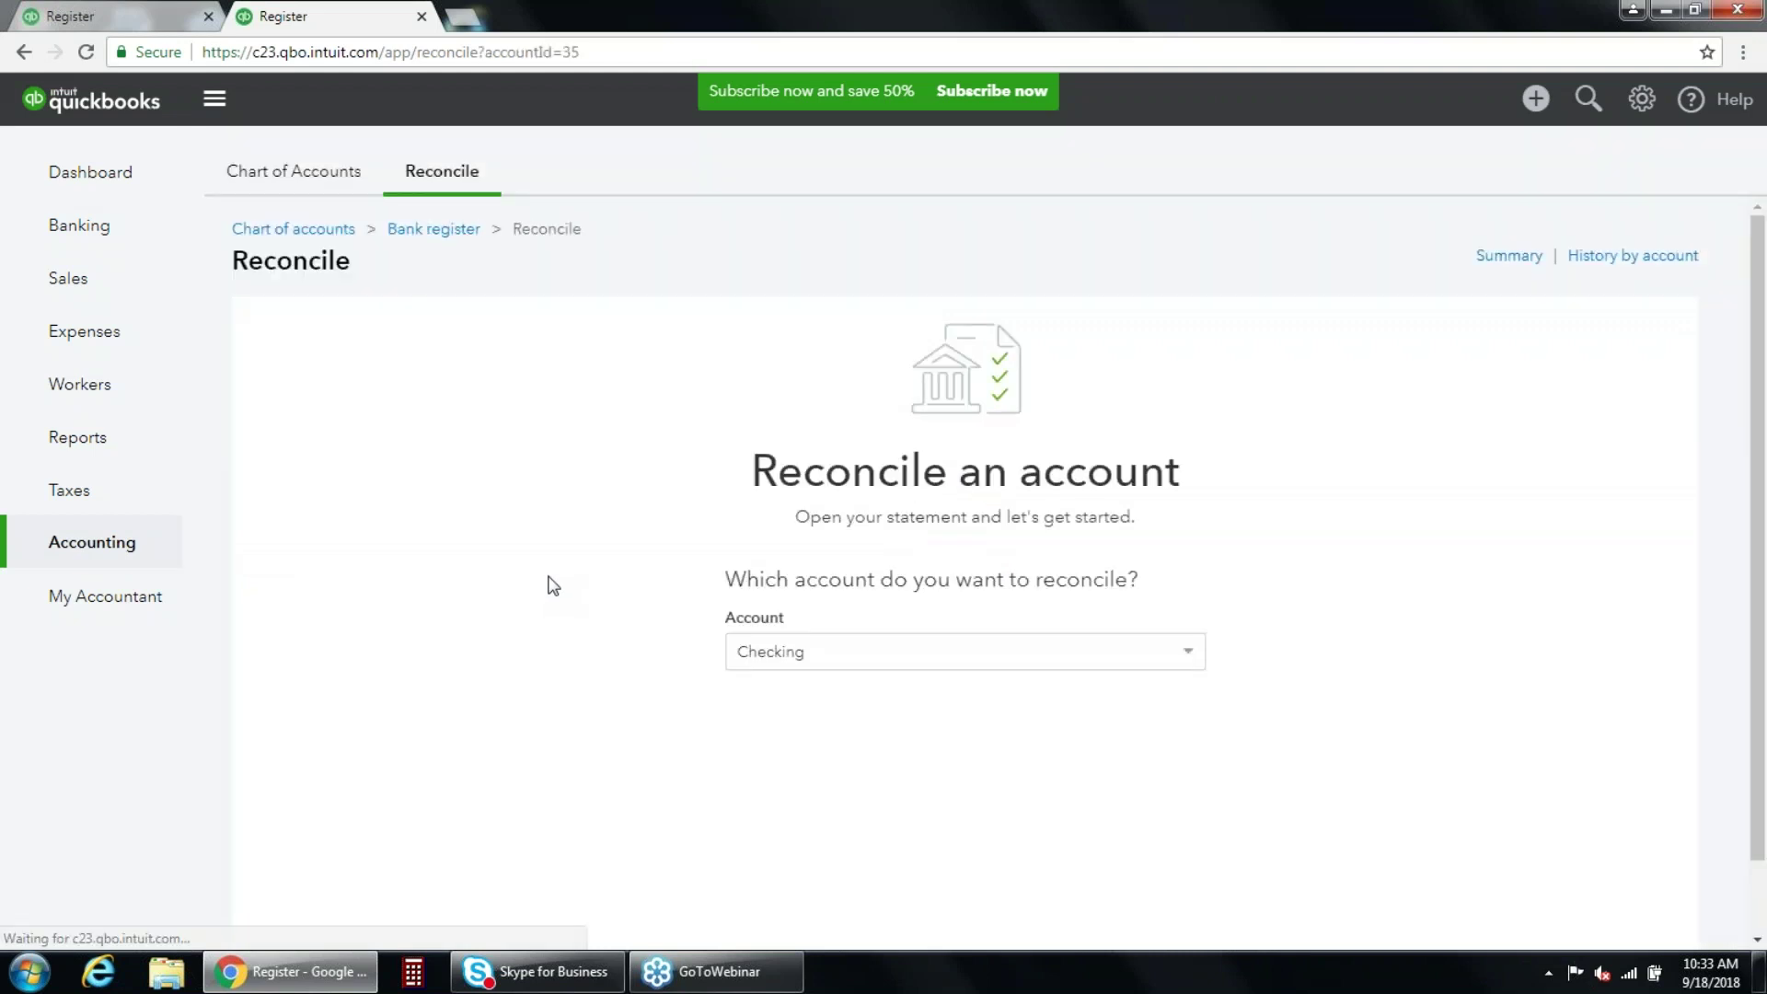
scroll(553, 585, down, 2)
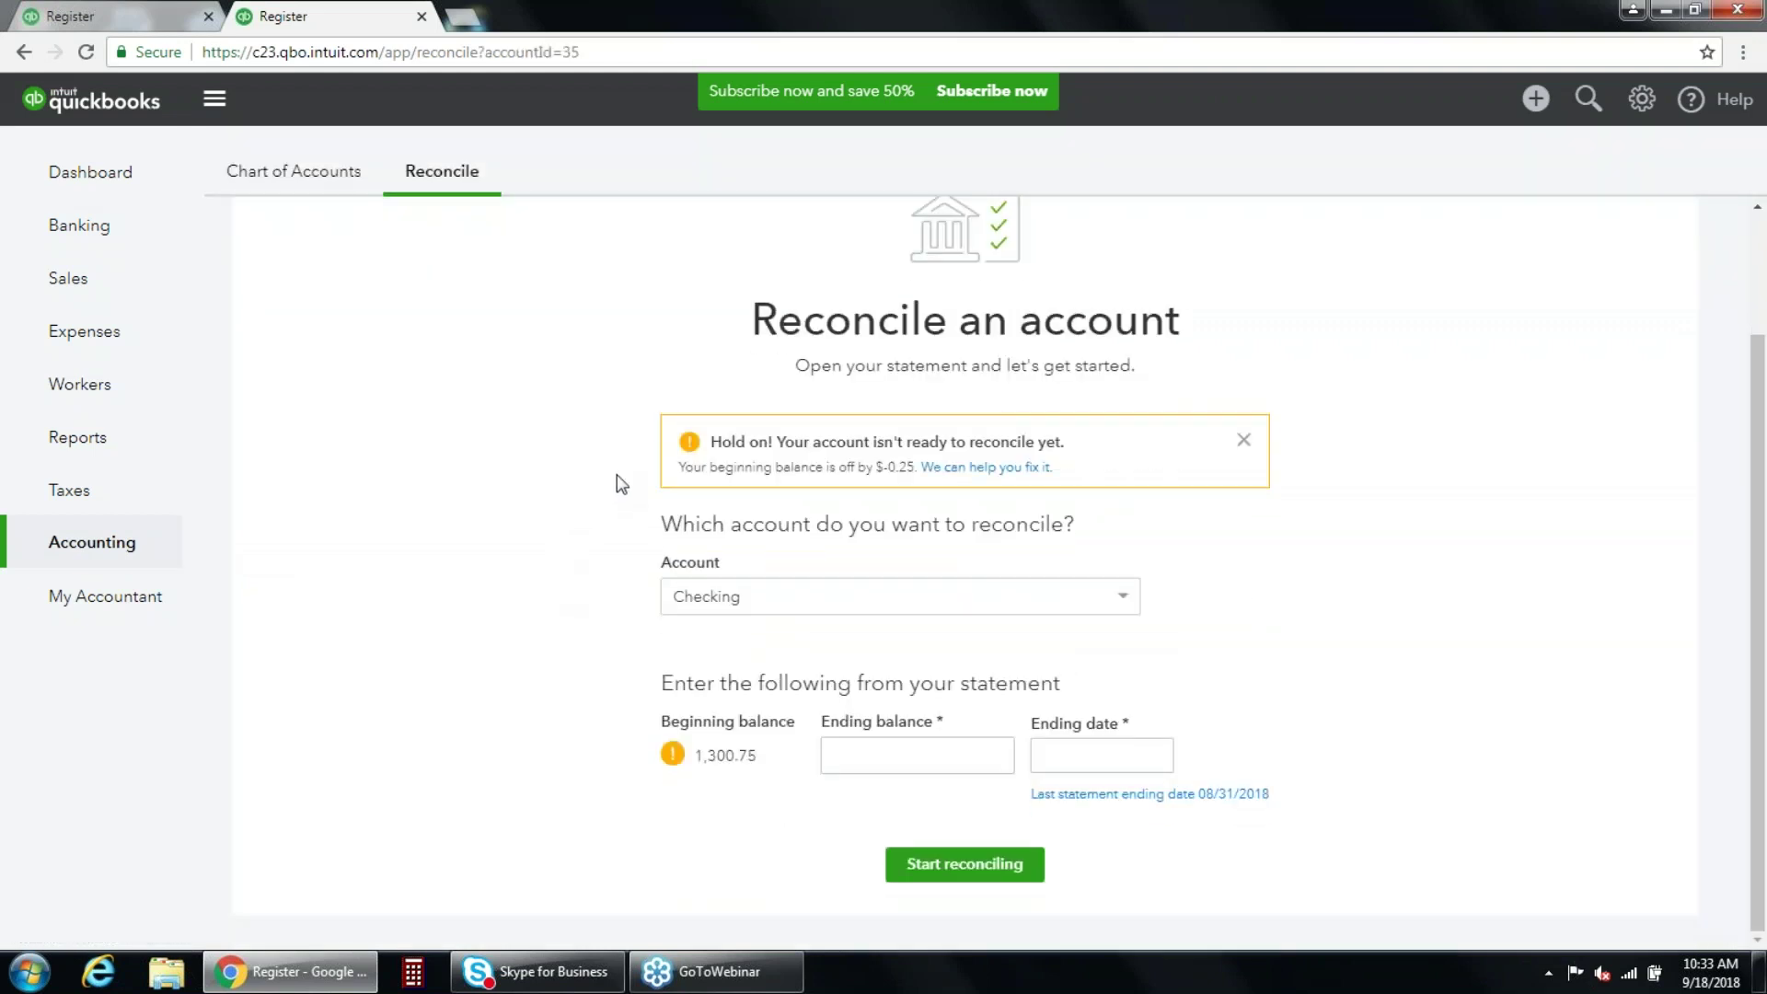
click(1010, 471)
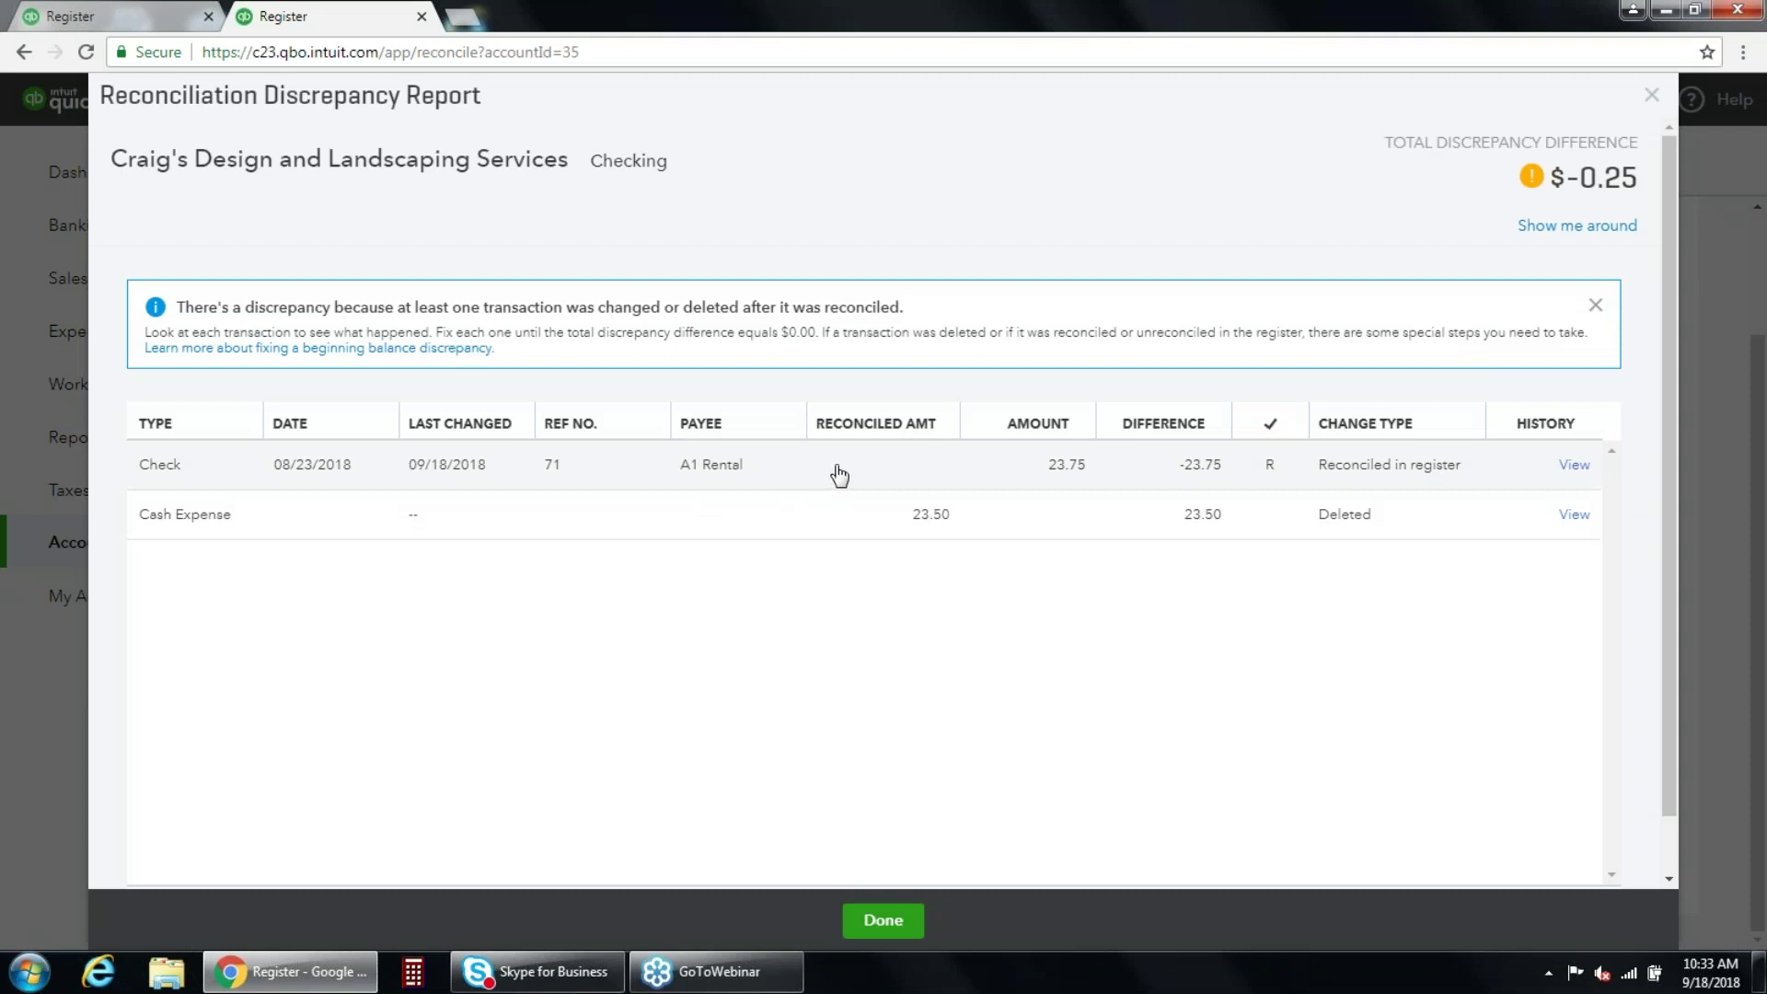
Change check 71's amount to 23.50, save, and close the report.
click(838, 475)
click(1067, 552)
drag(1073, 553, 1118, 564)
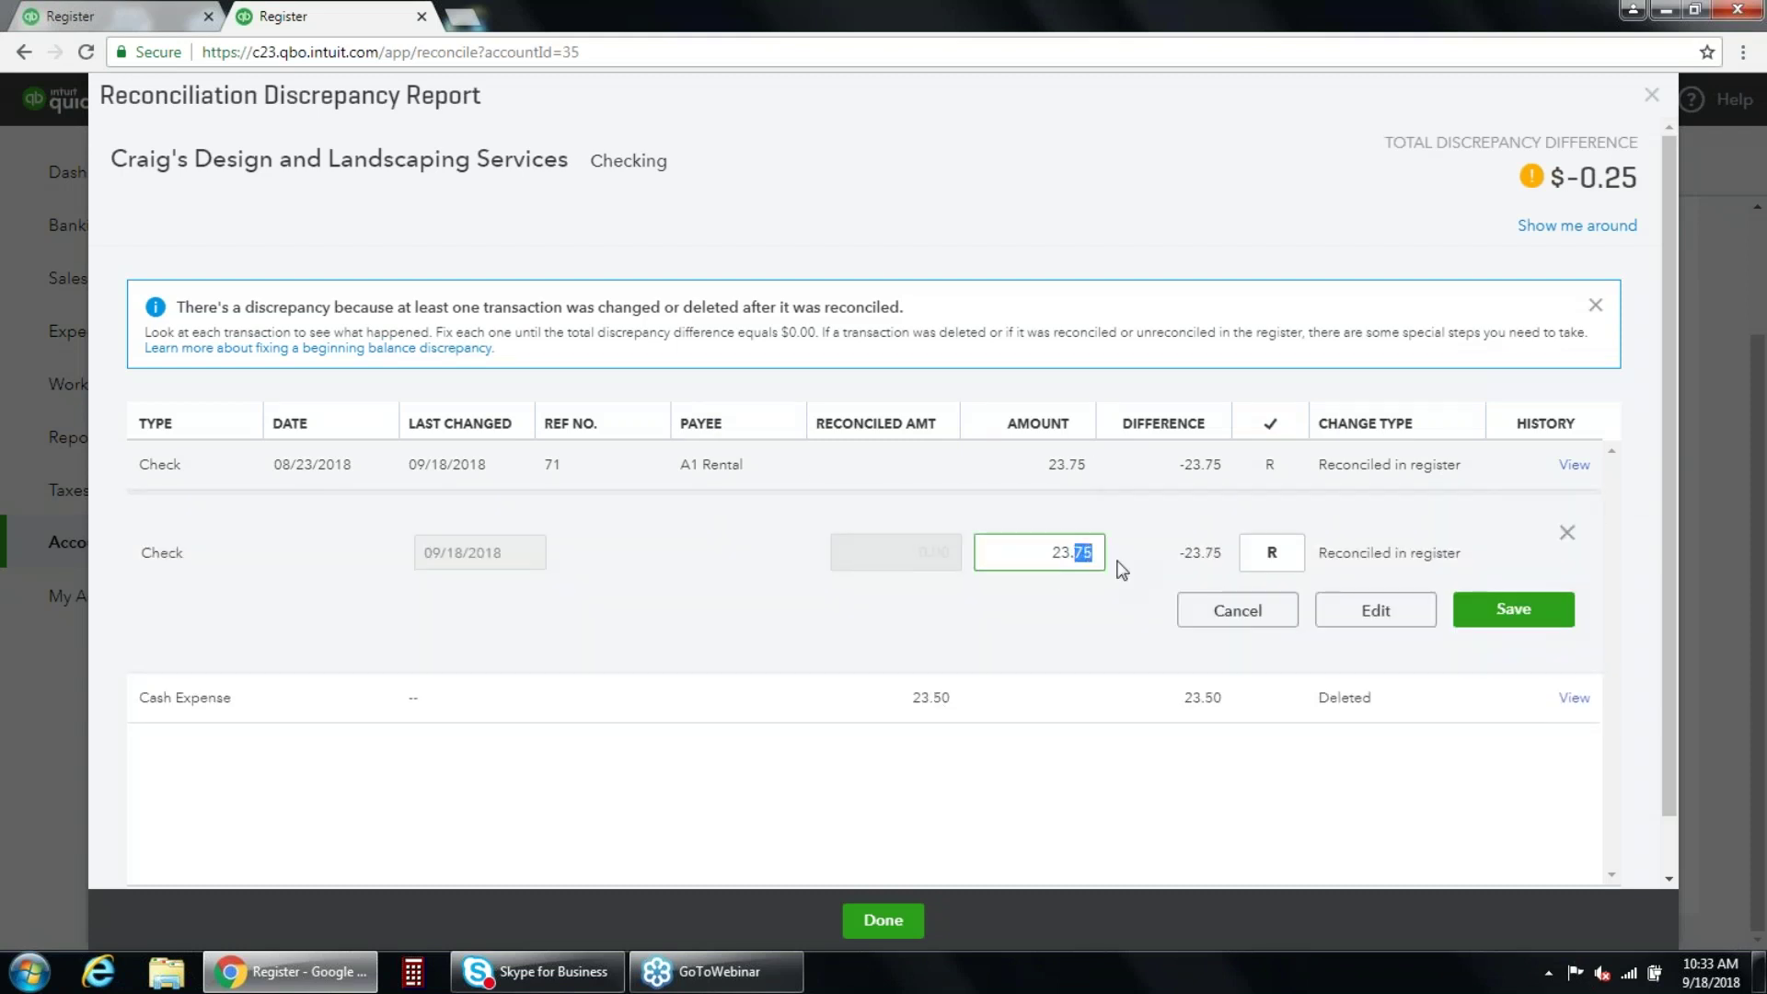
click(1501, 613)
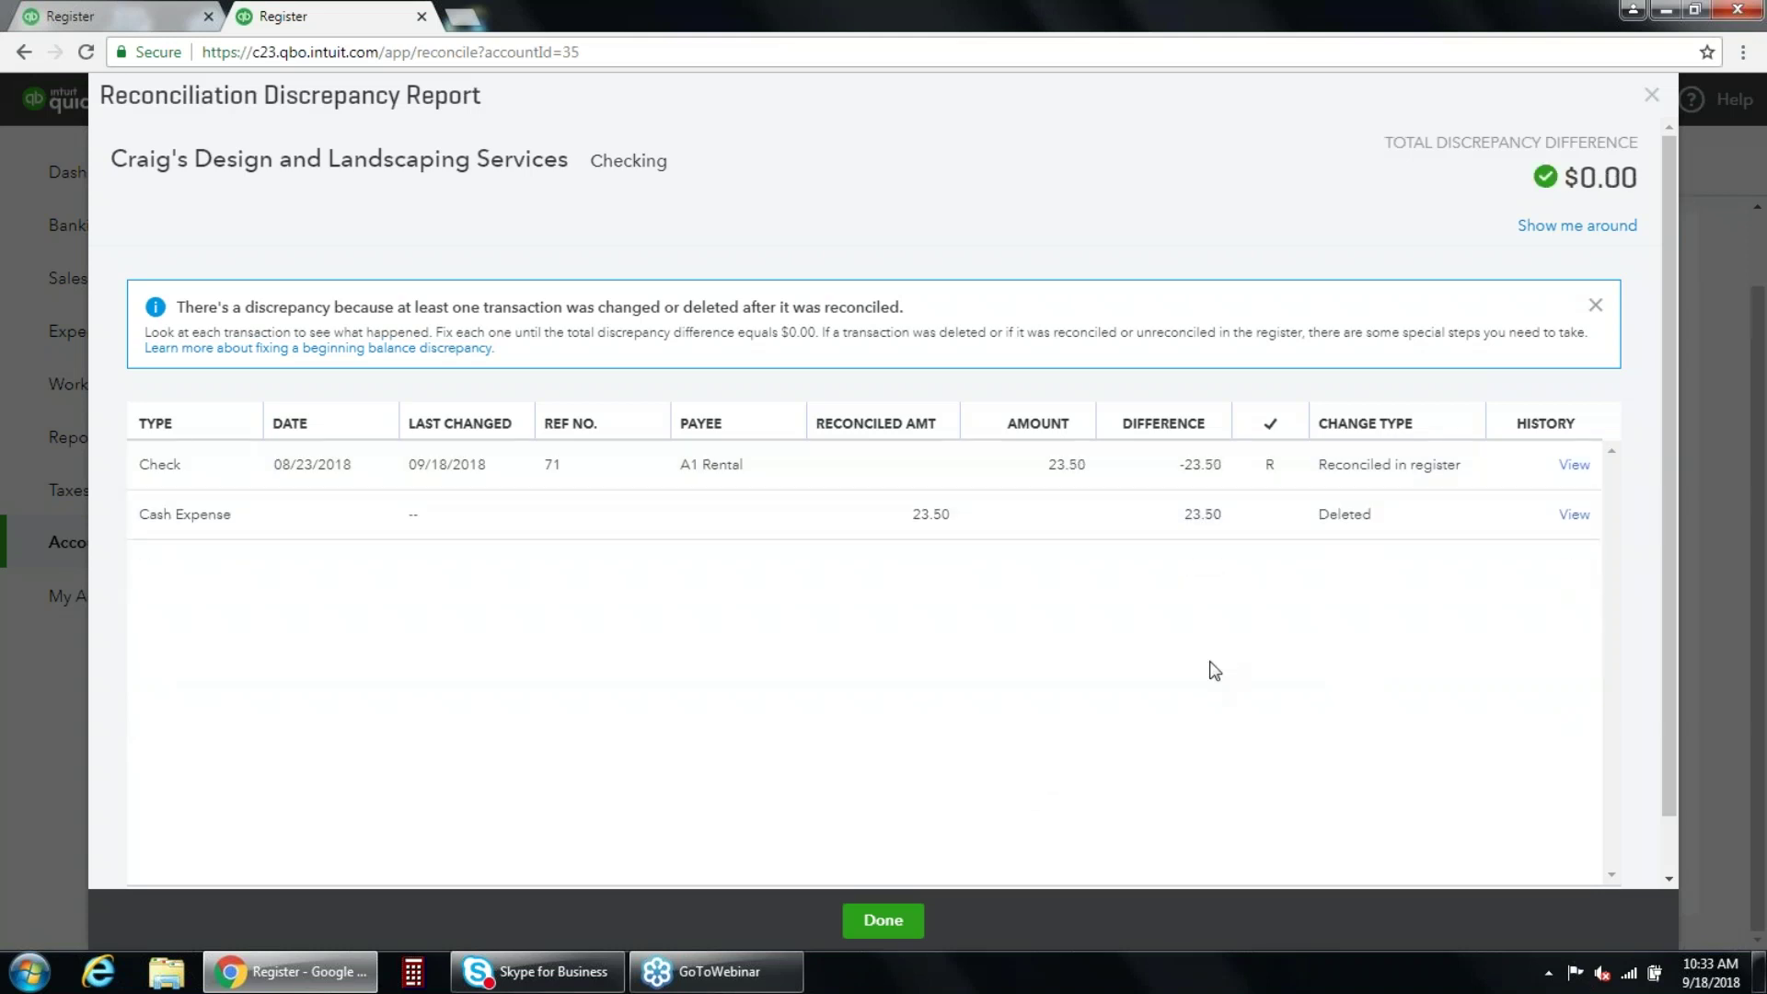
click(893, 916)
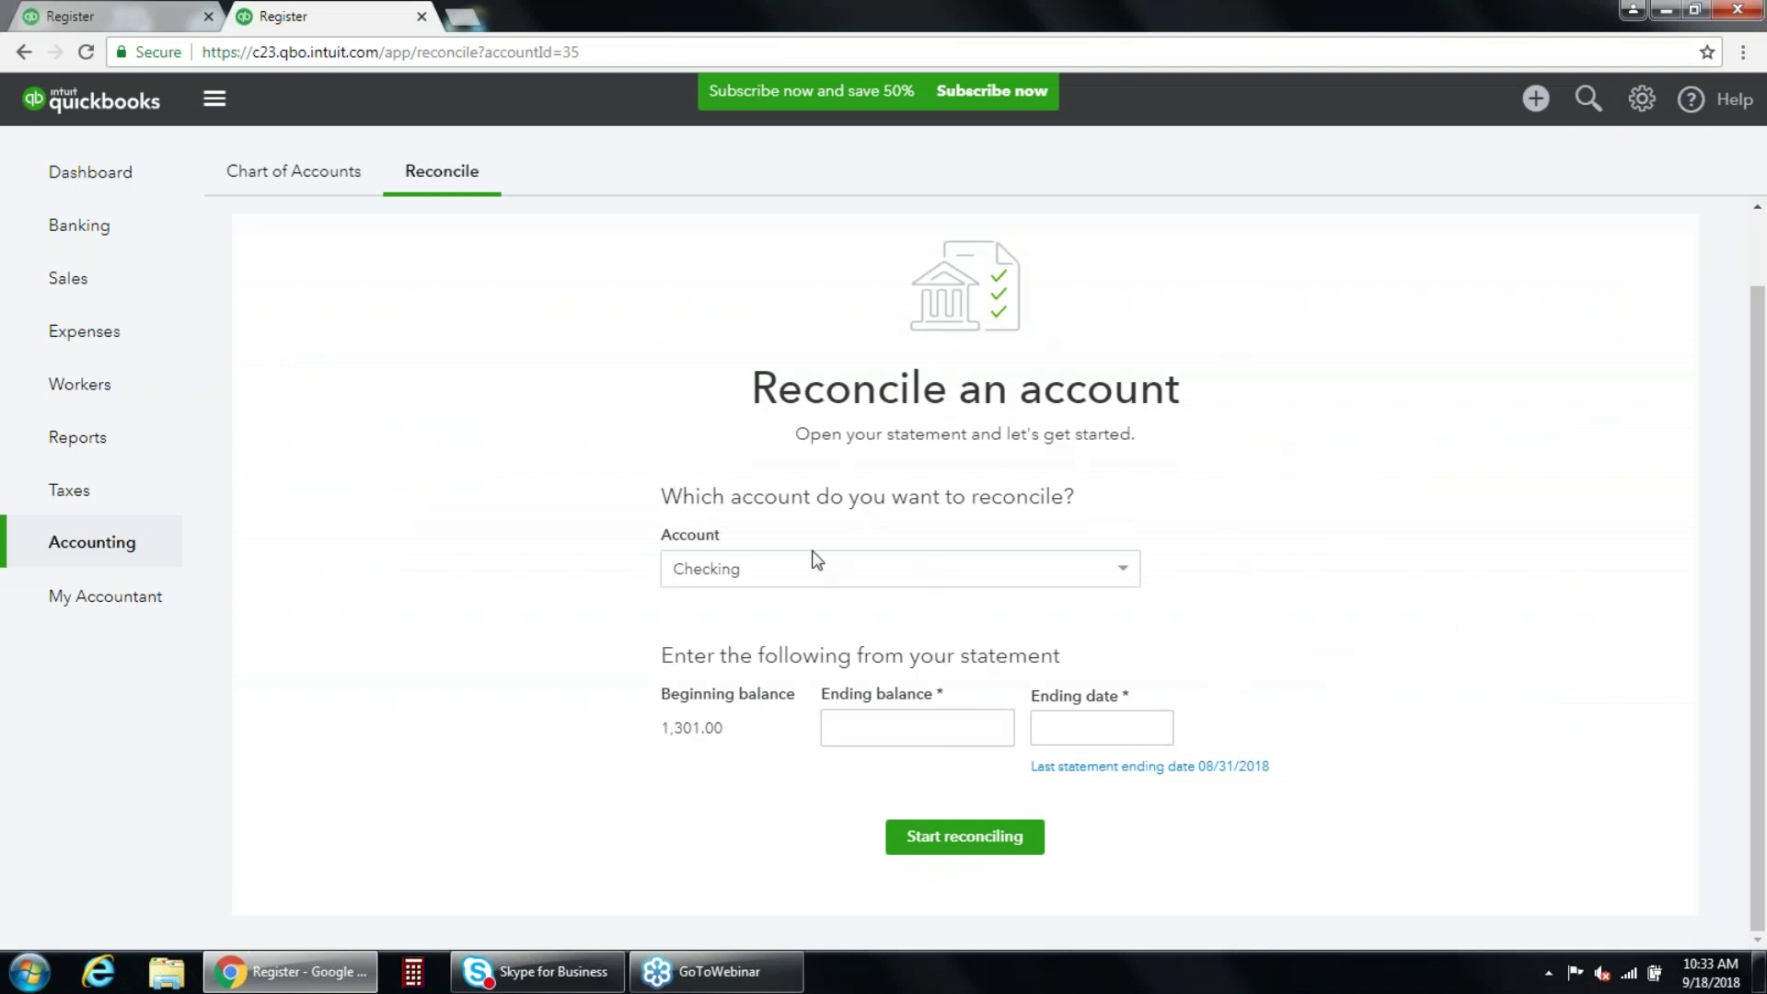
Start reconciling Checking with ending balance 1,500.00 and ending date 09/30/2018.
click(851, 723)
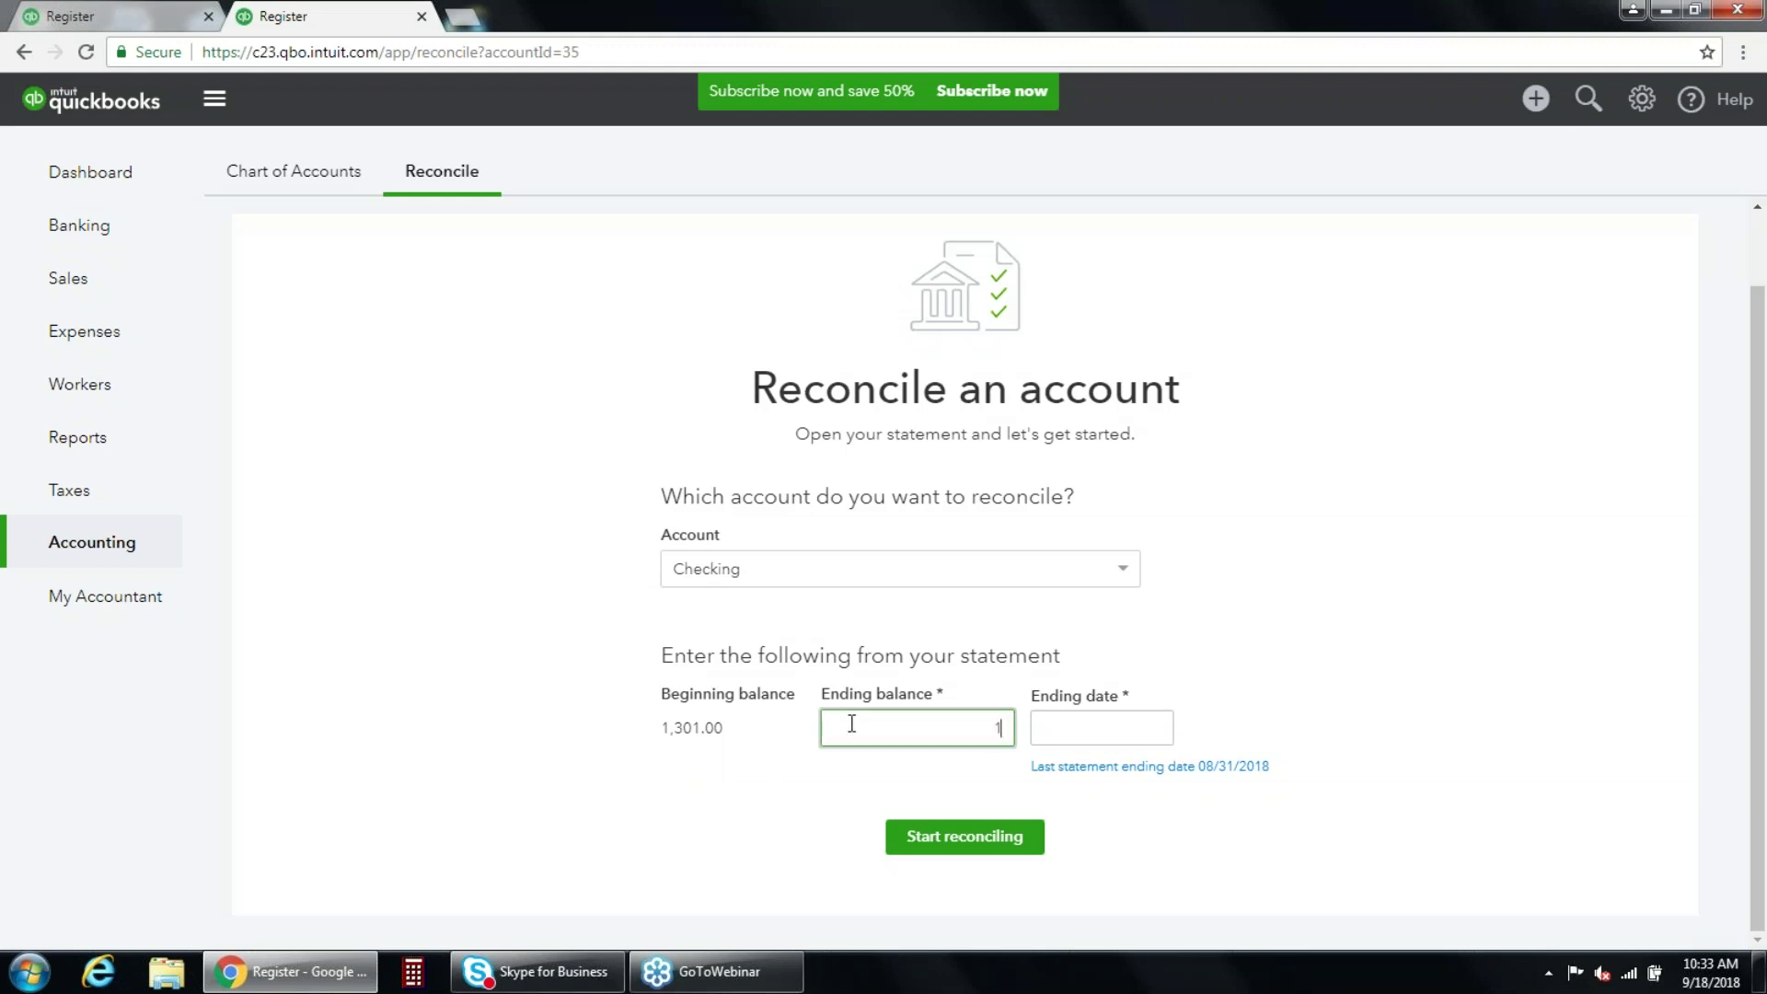
click(1104, 733)
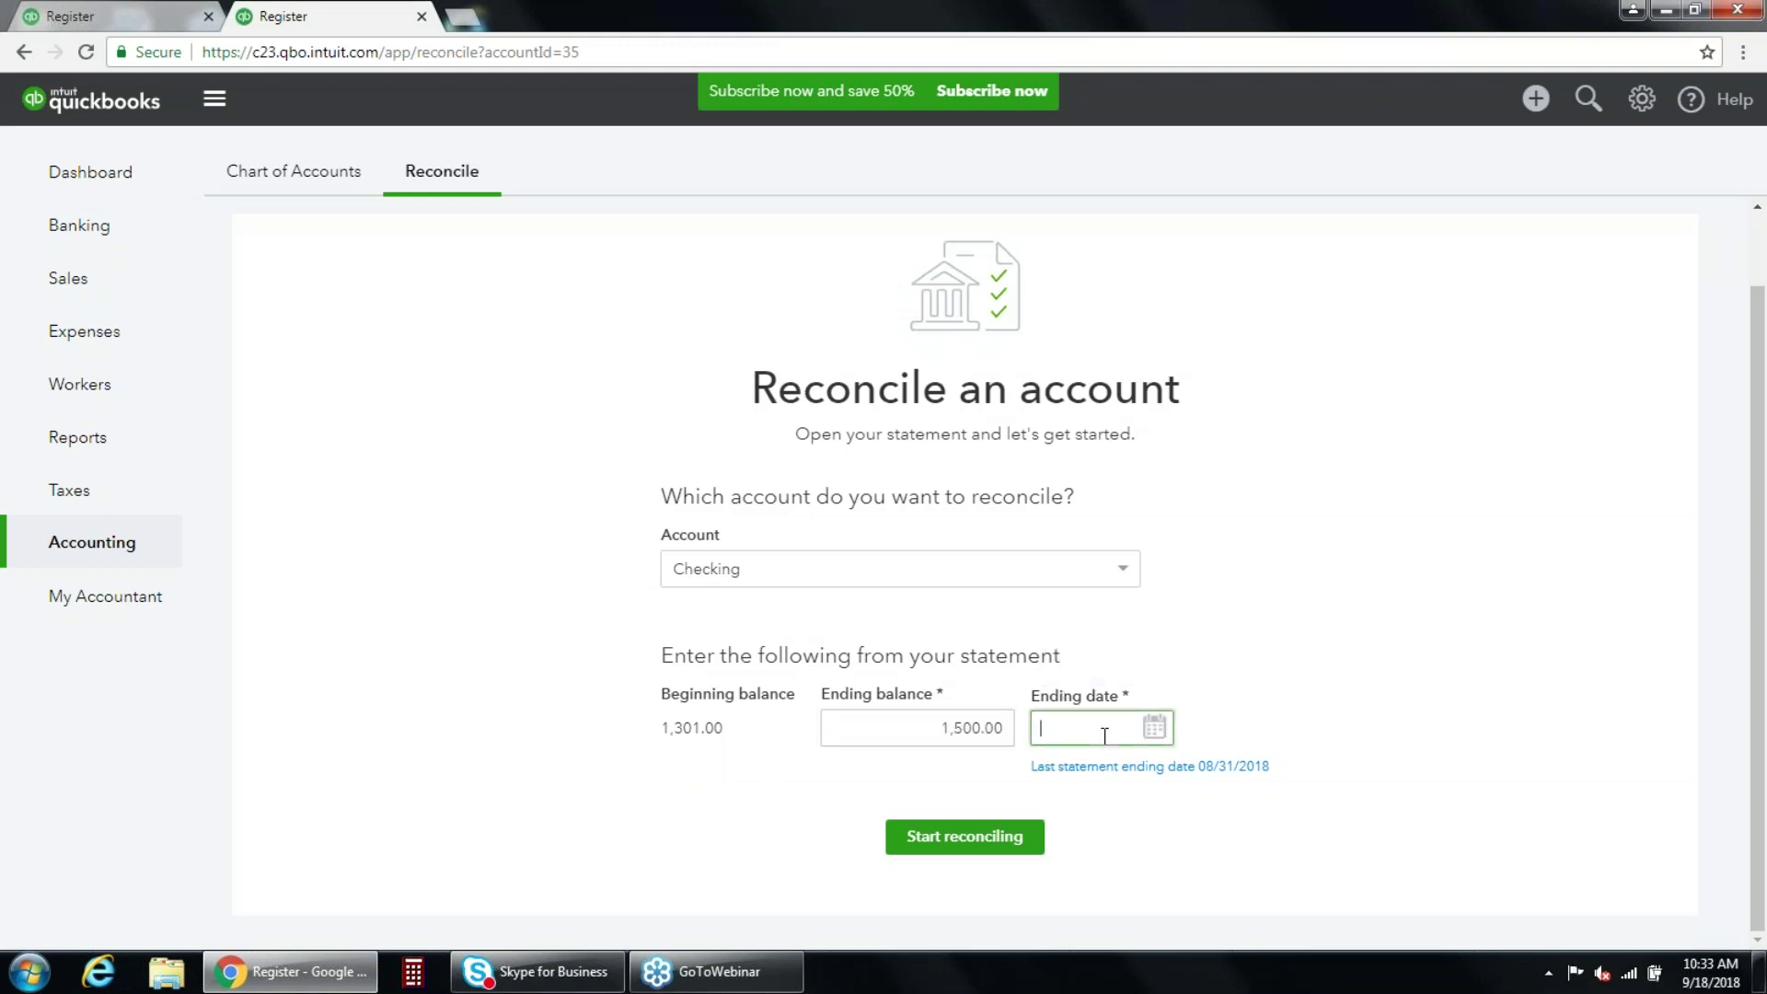
click(1040, 828)
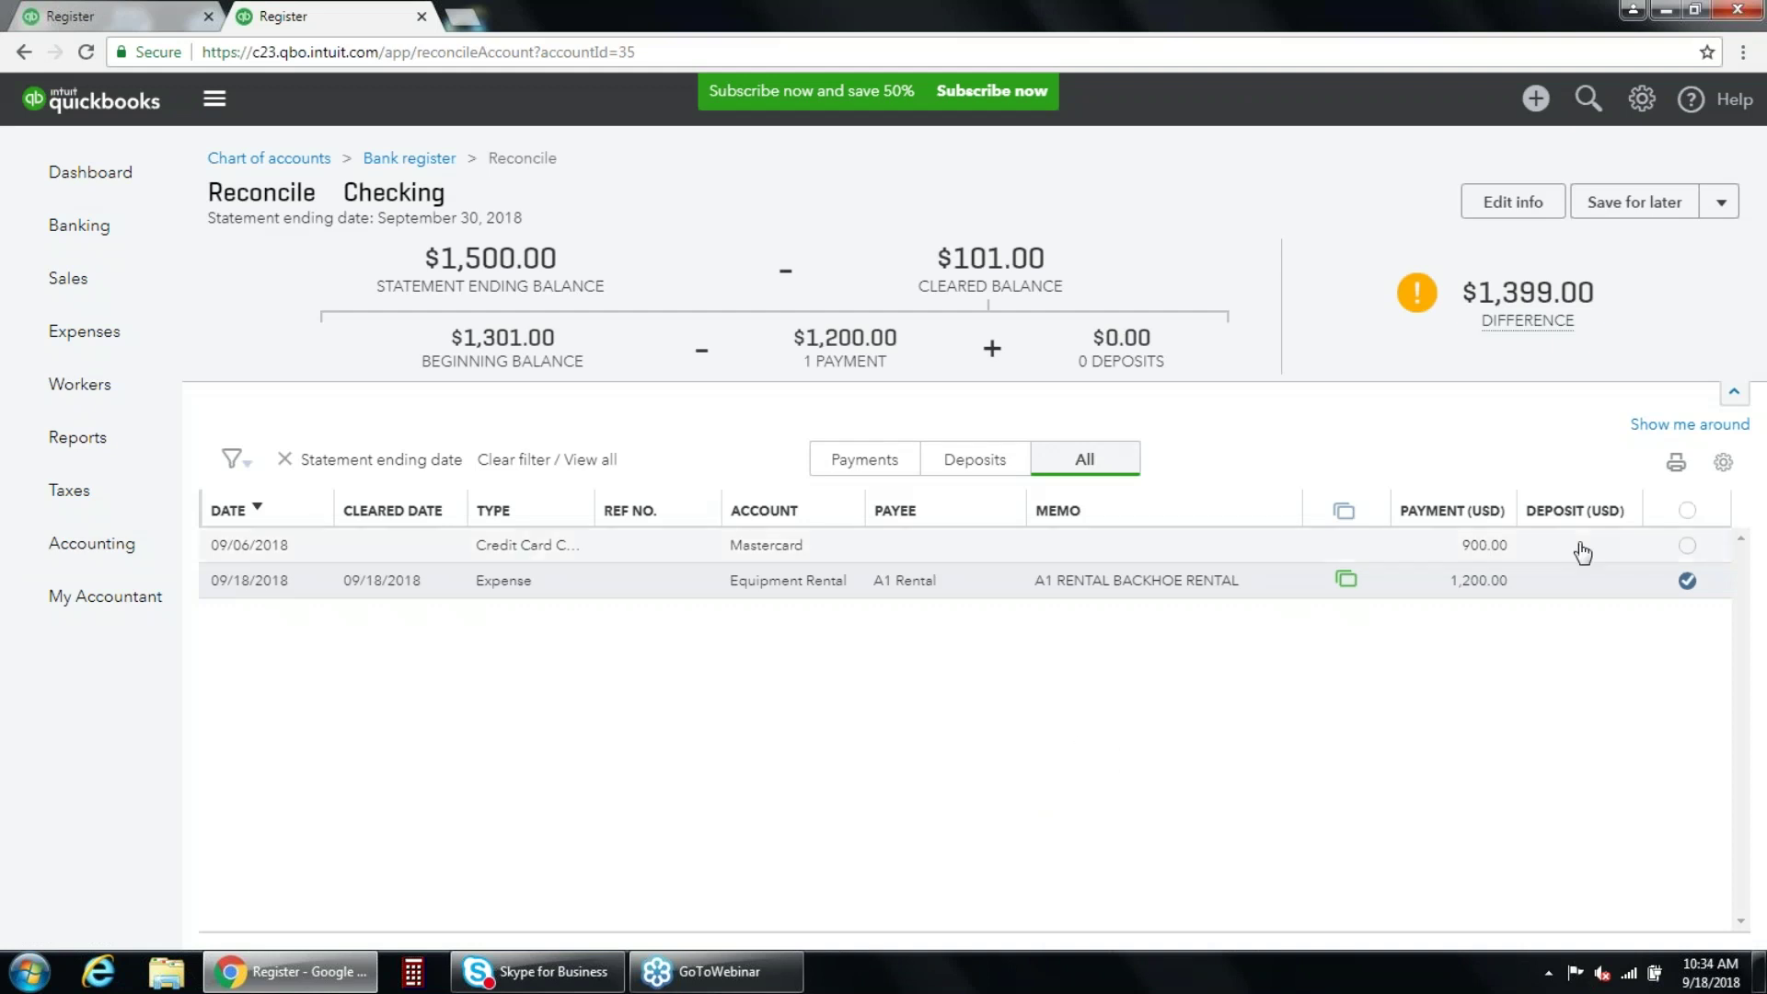
Toggle the 09/06 Mastercard and 09/18 equipment rental checkmarks, then leave for Bank and Credit Cards.
click(1687, 545)
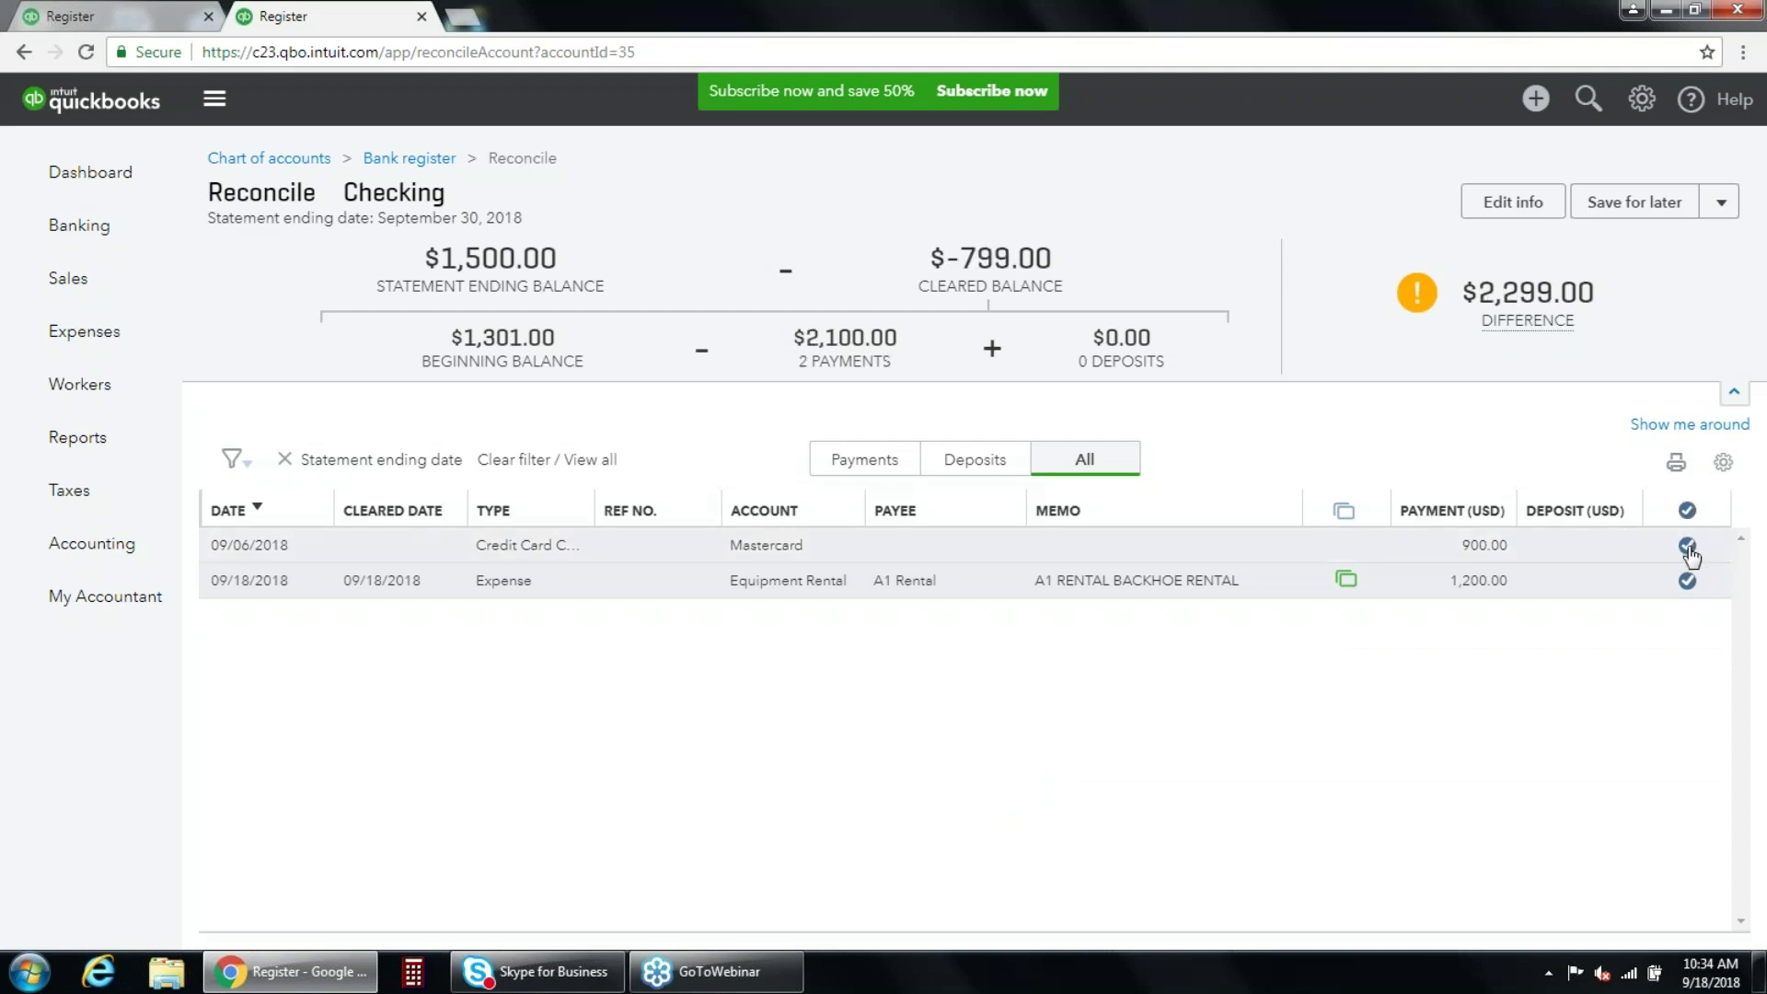
click(1687, 547)
click(1688, 593)
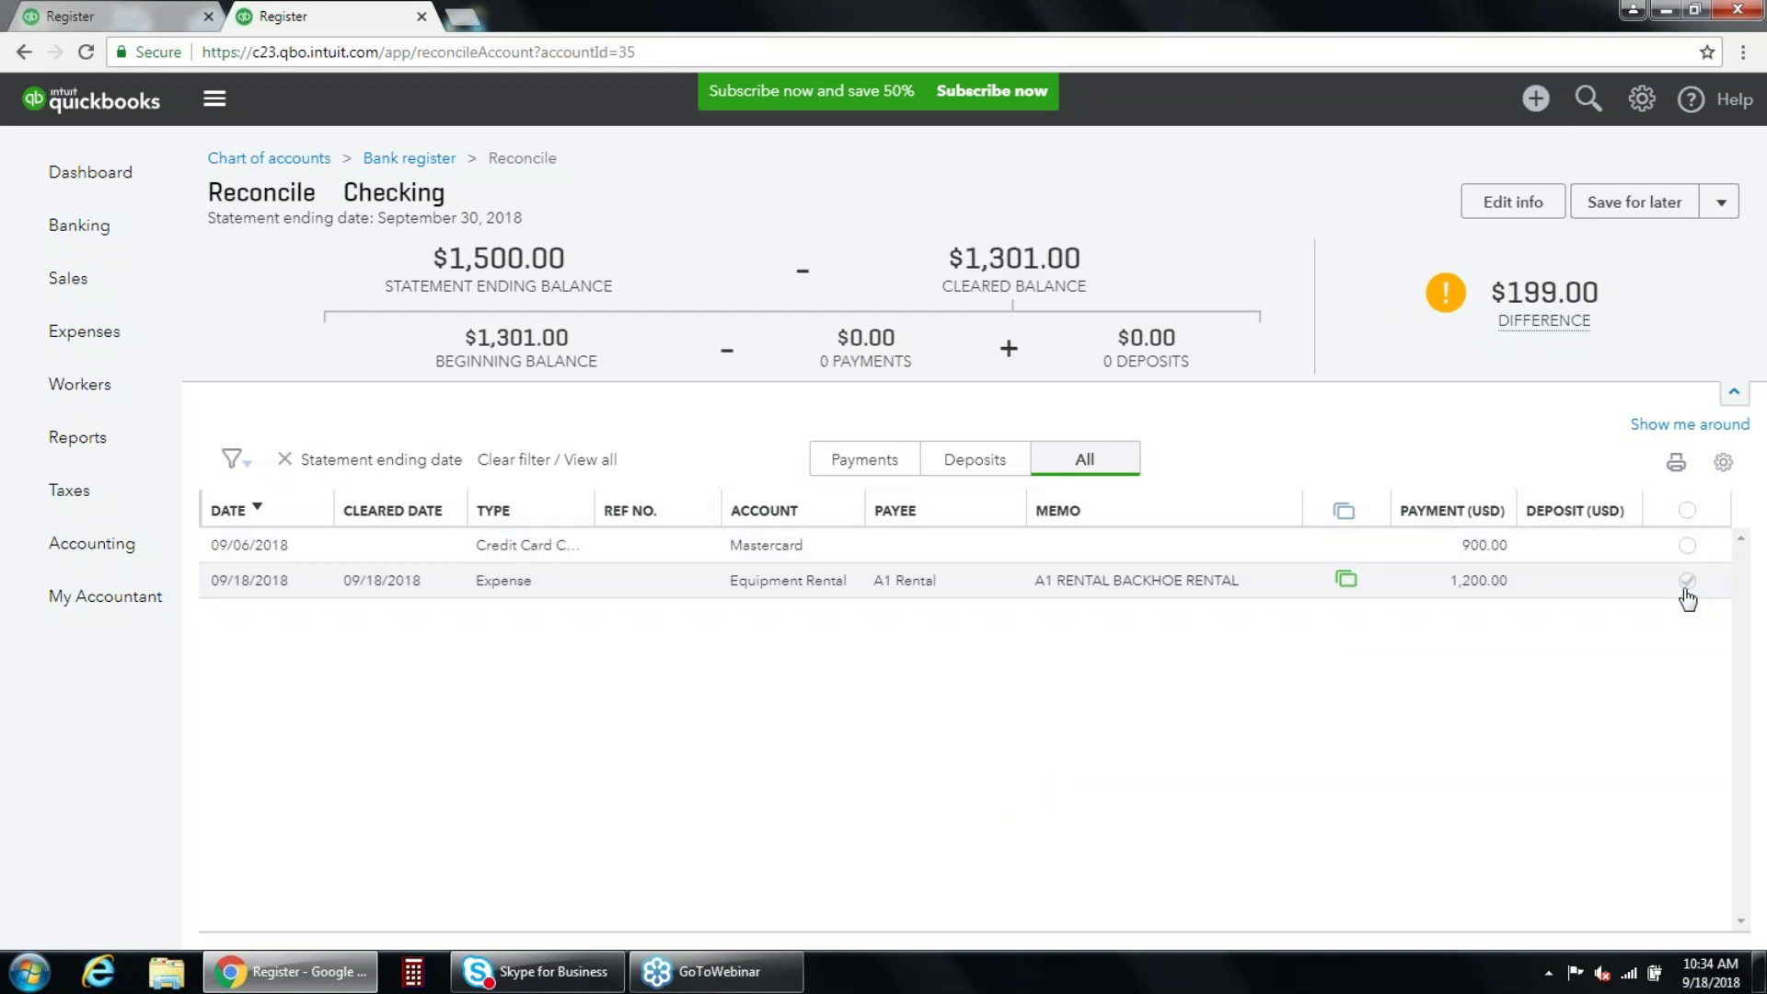
mouse_move(110, 543)
click(237, 589)
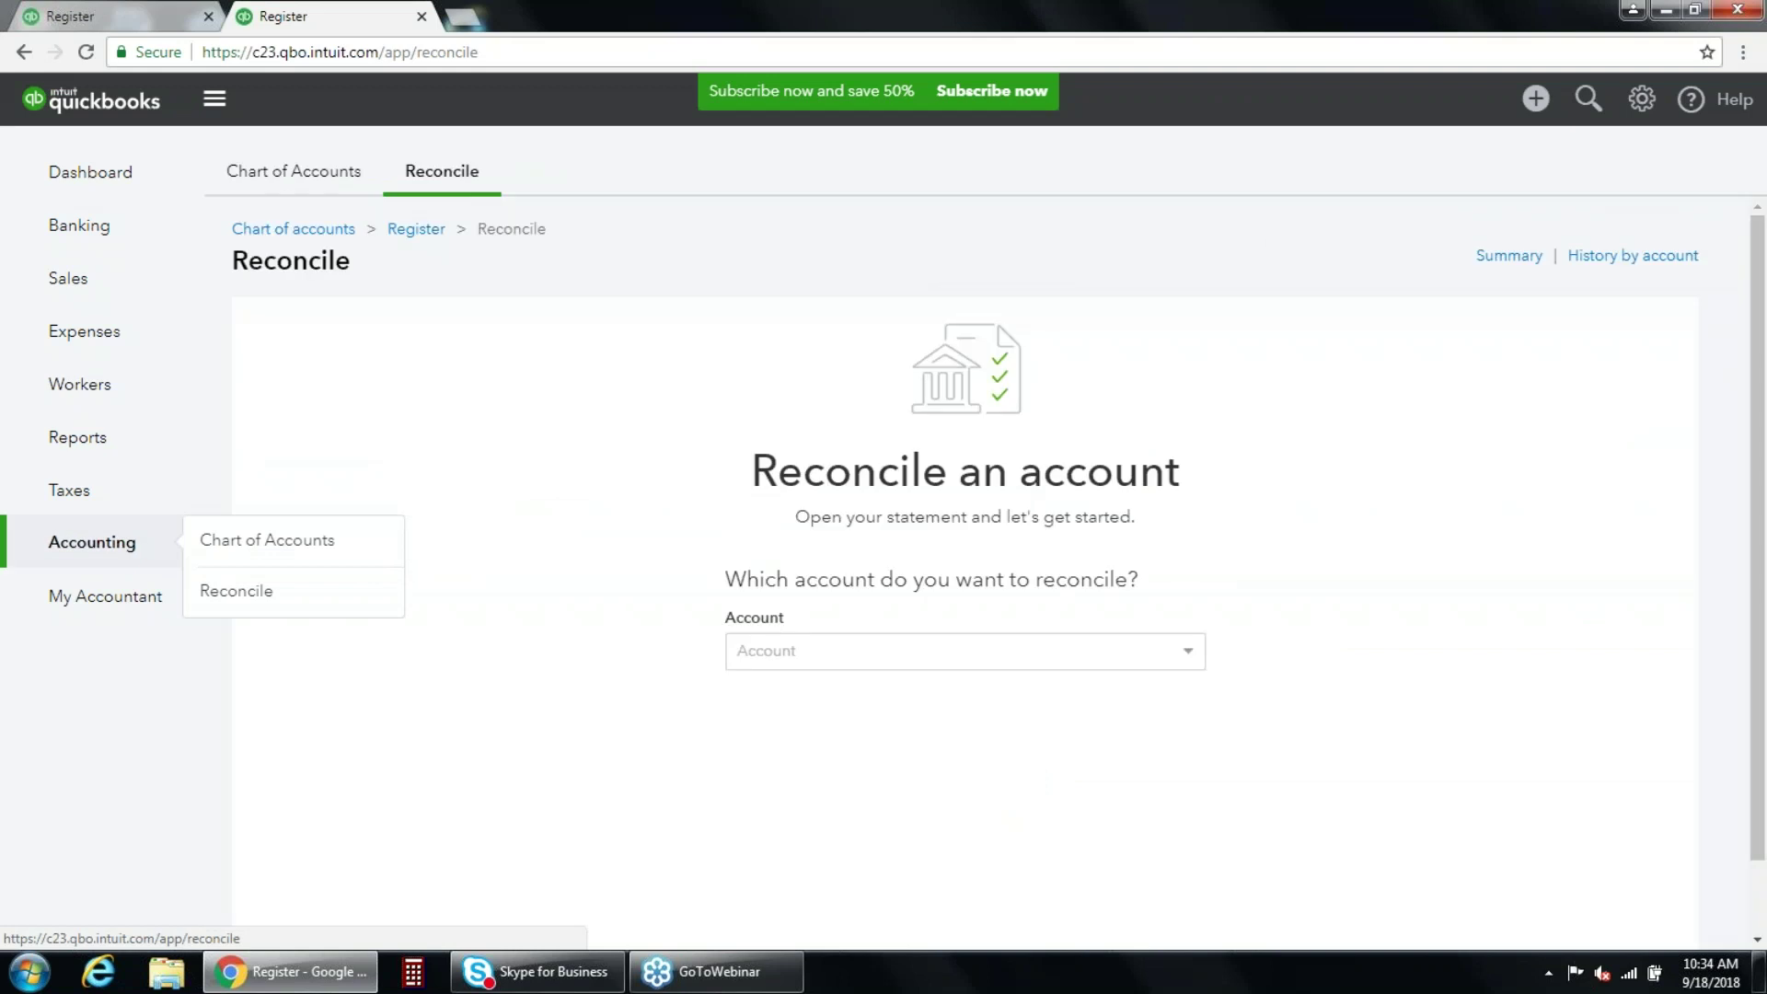
click(130, 227)
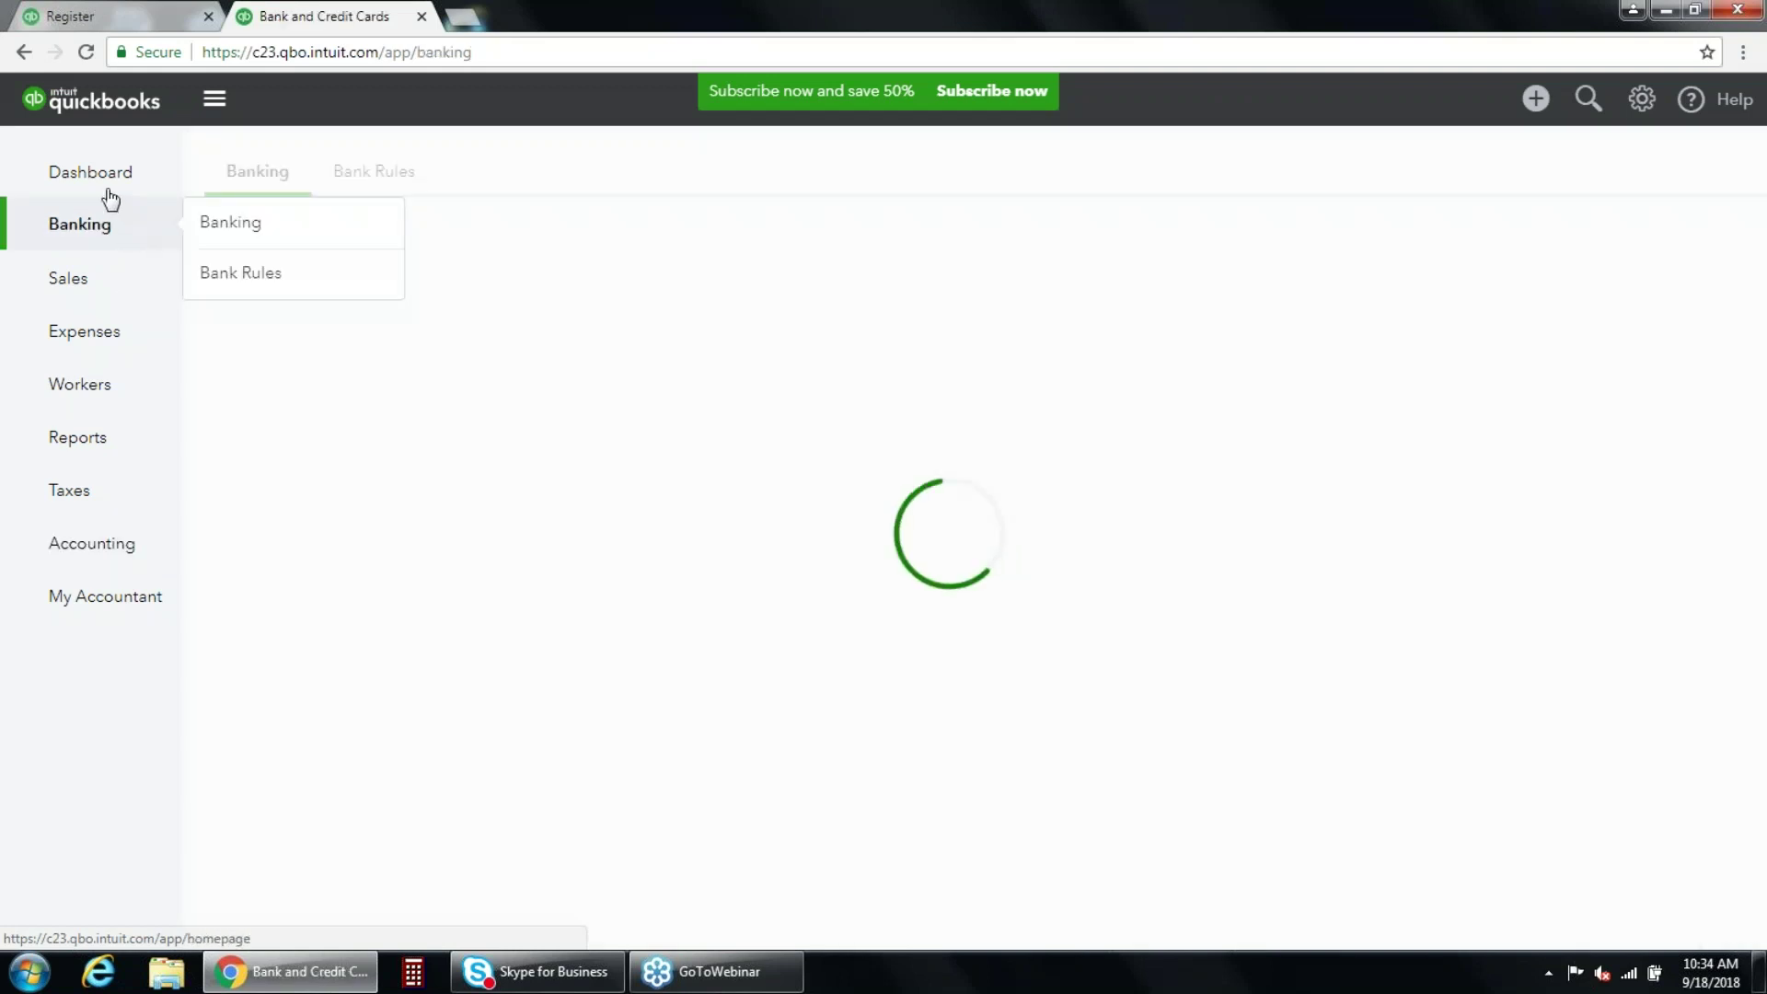
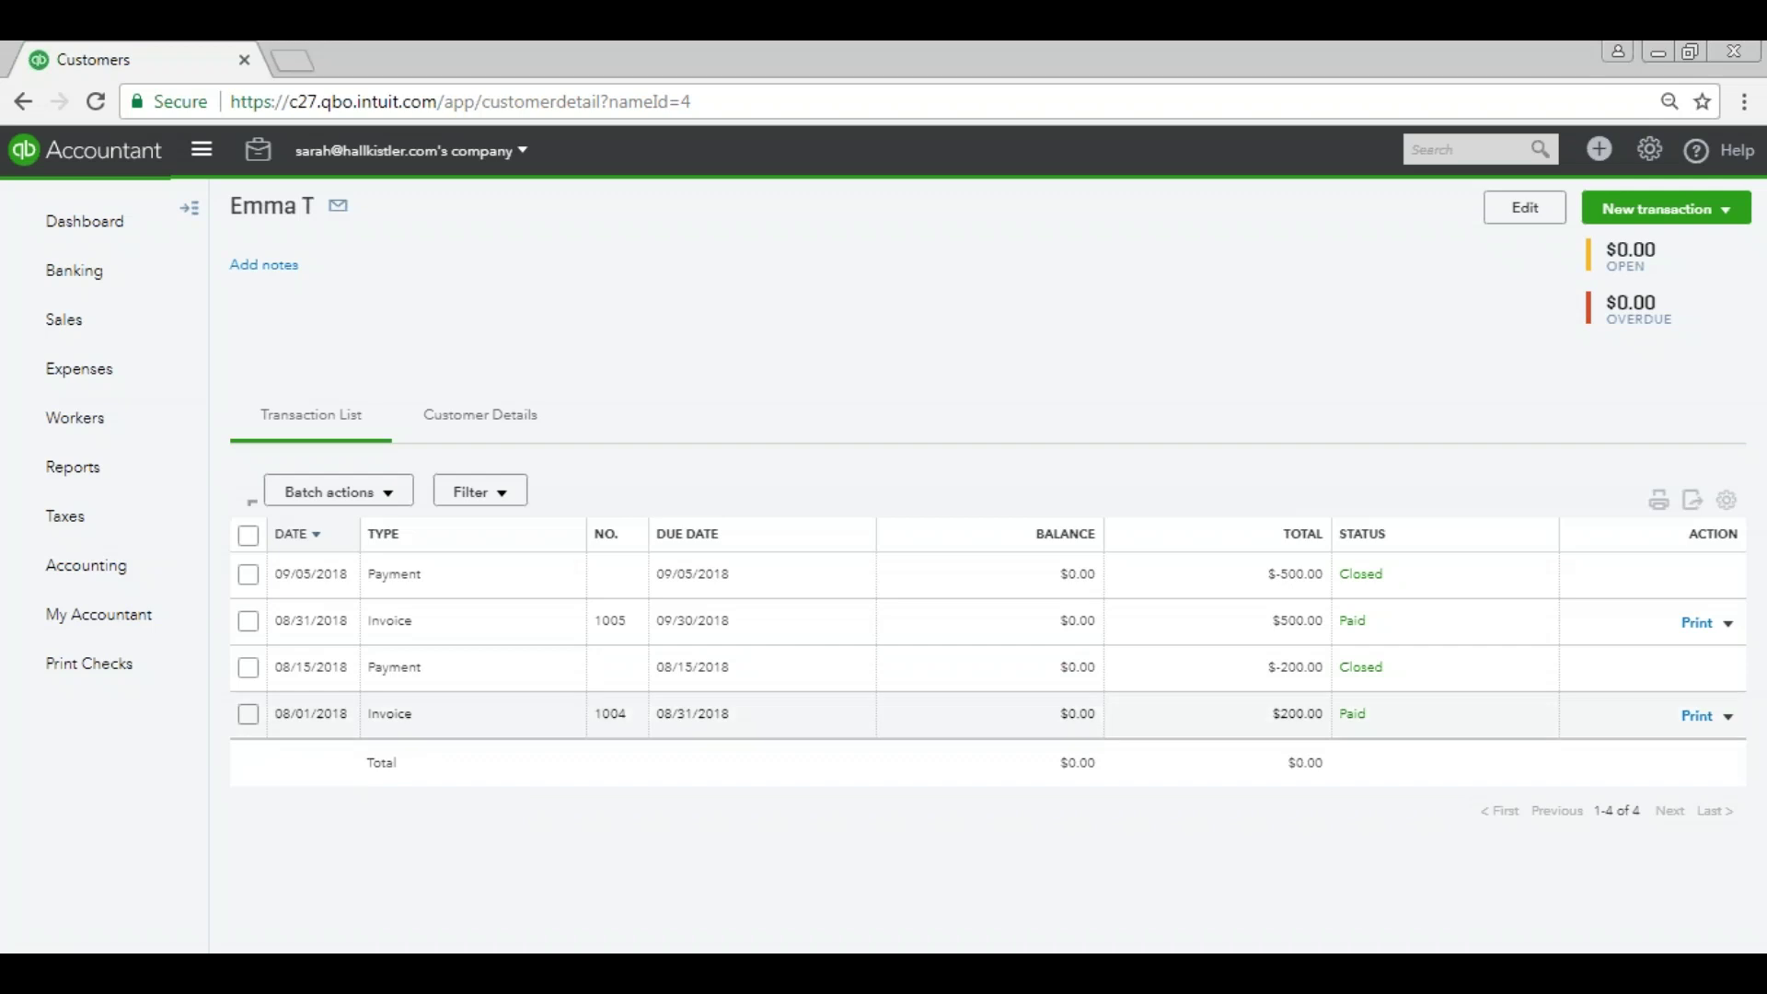
Review invoices 1004 and 1005 and the customer's 09/05 payment without changing them.
click(454, 734)
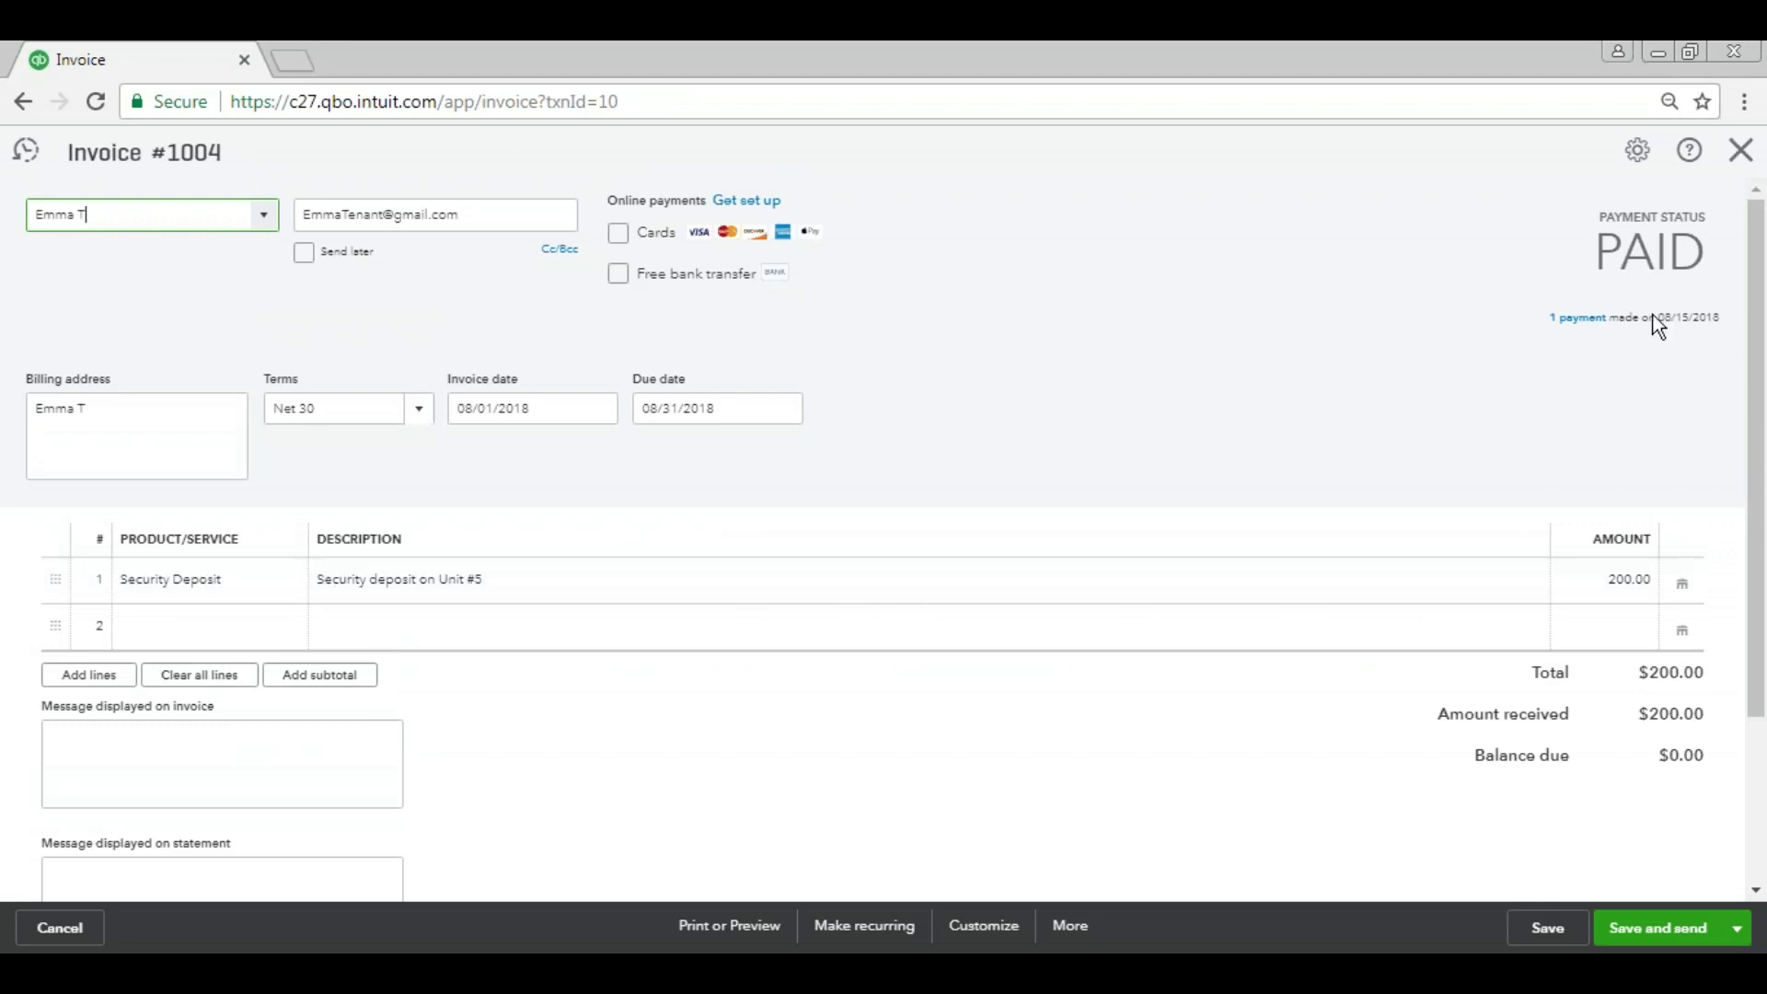
click(1741, 150)
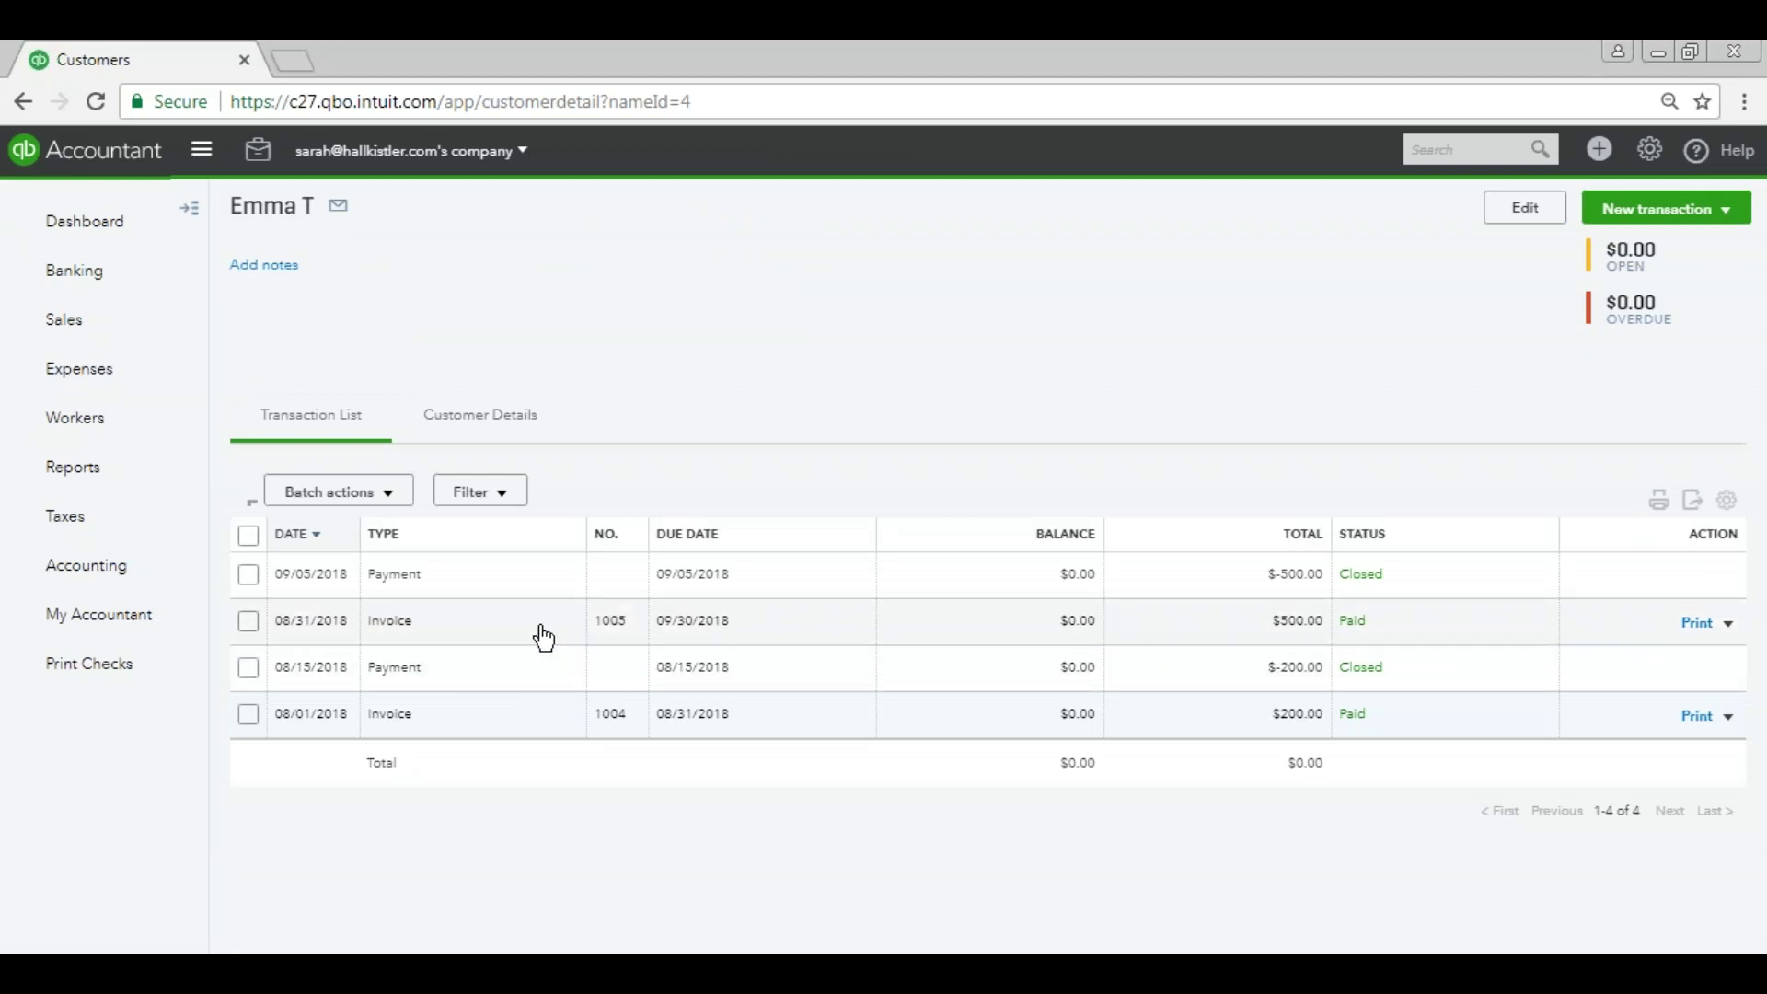
click(543, 635)
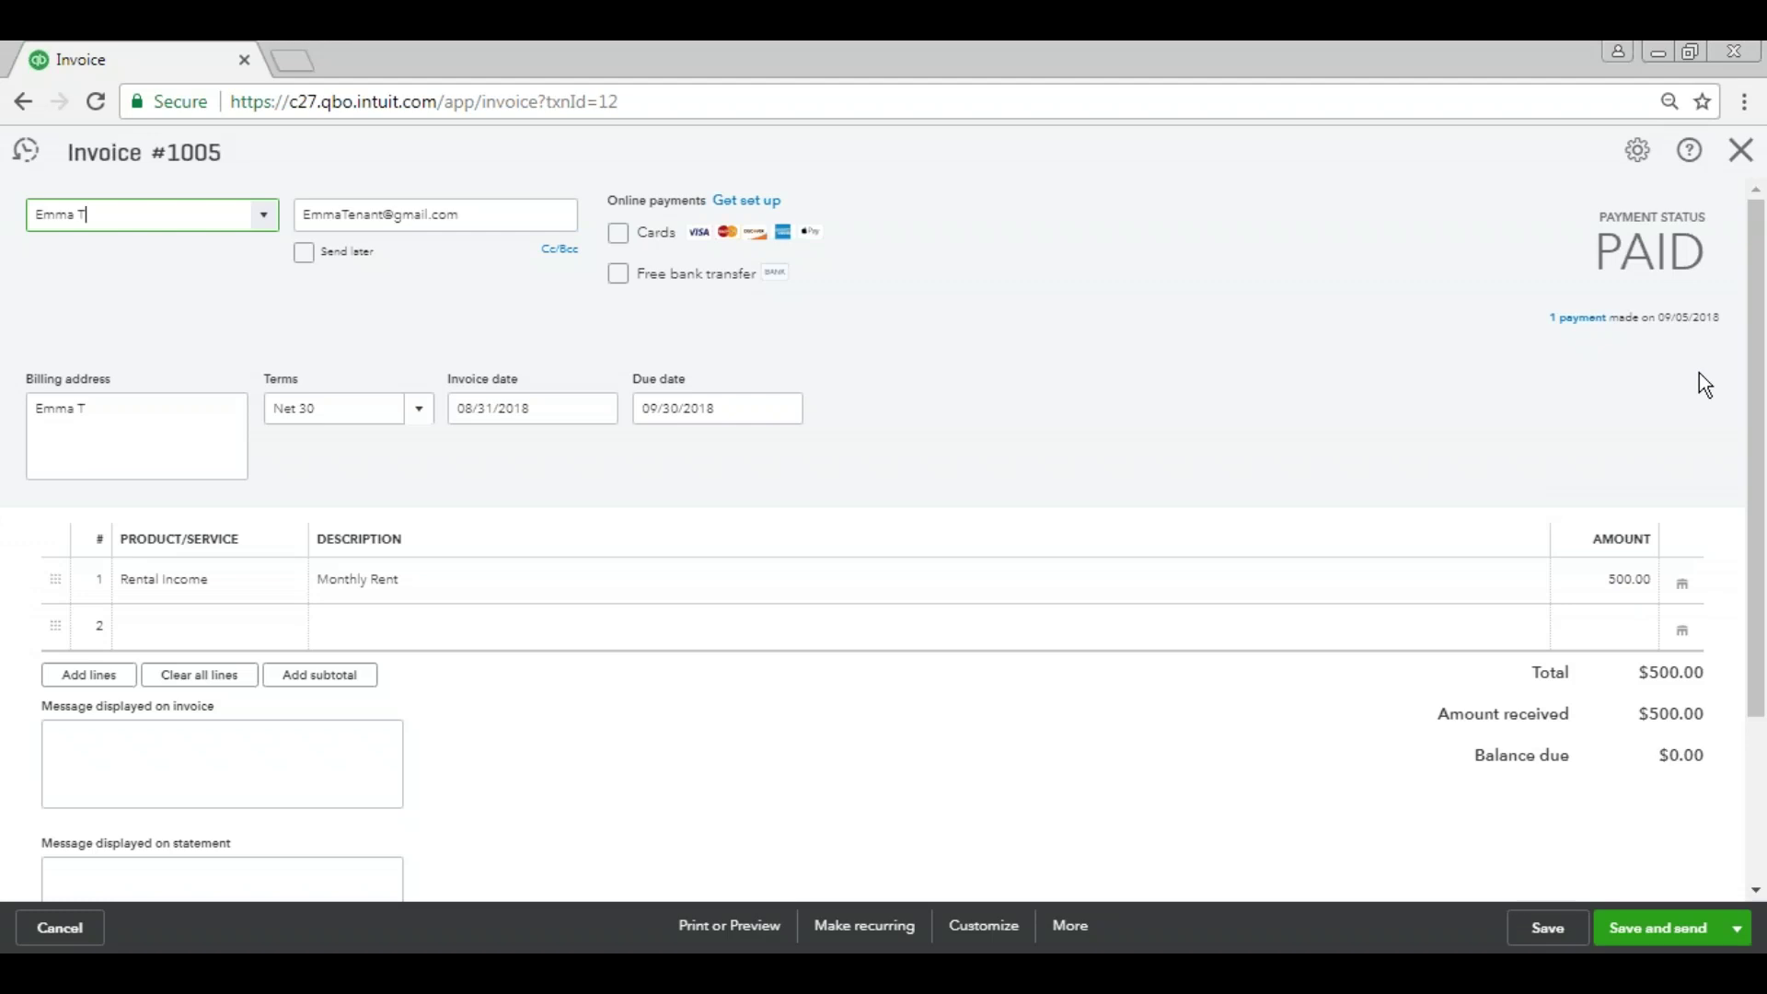
click(1739, 149)
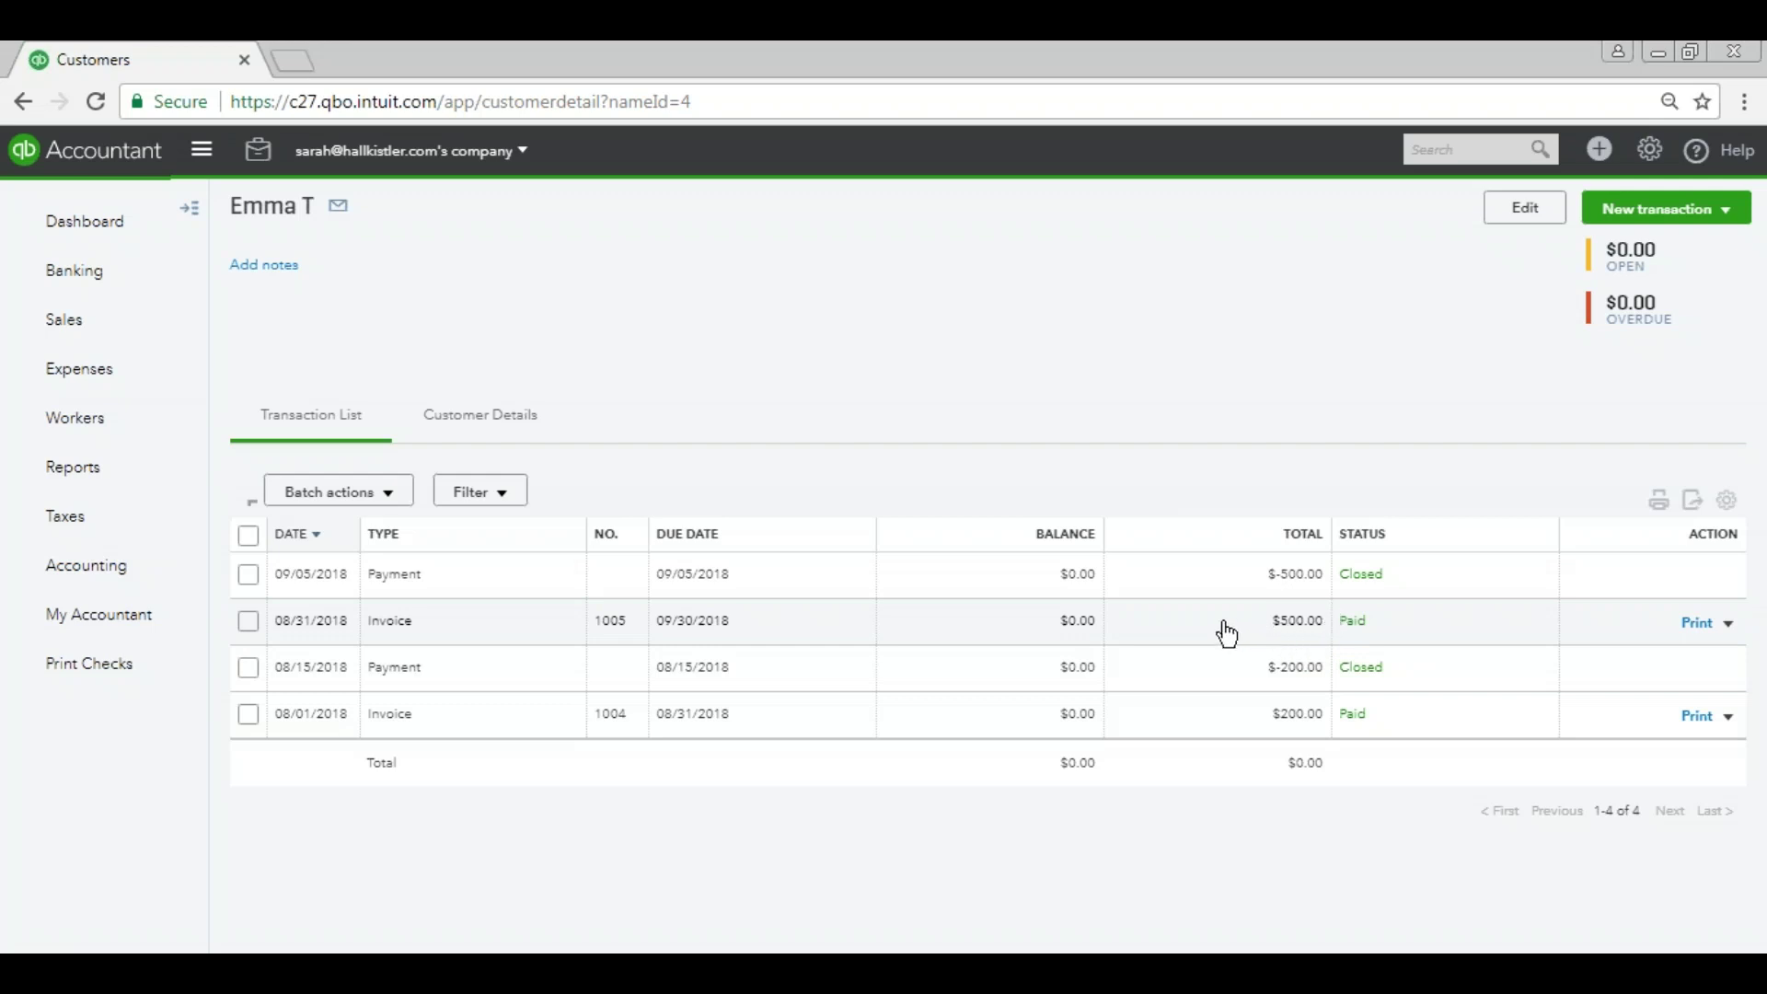
click(1152, 587)
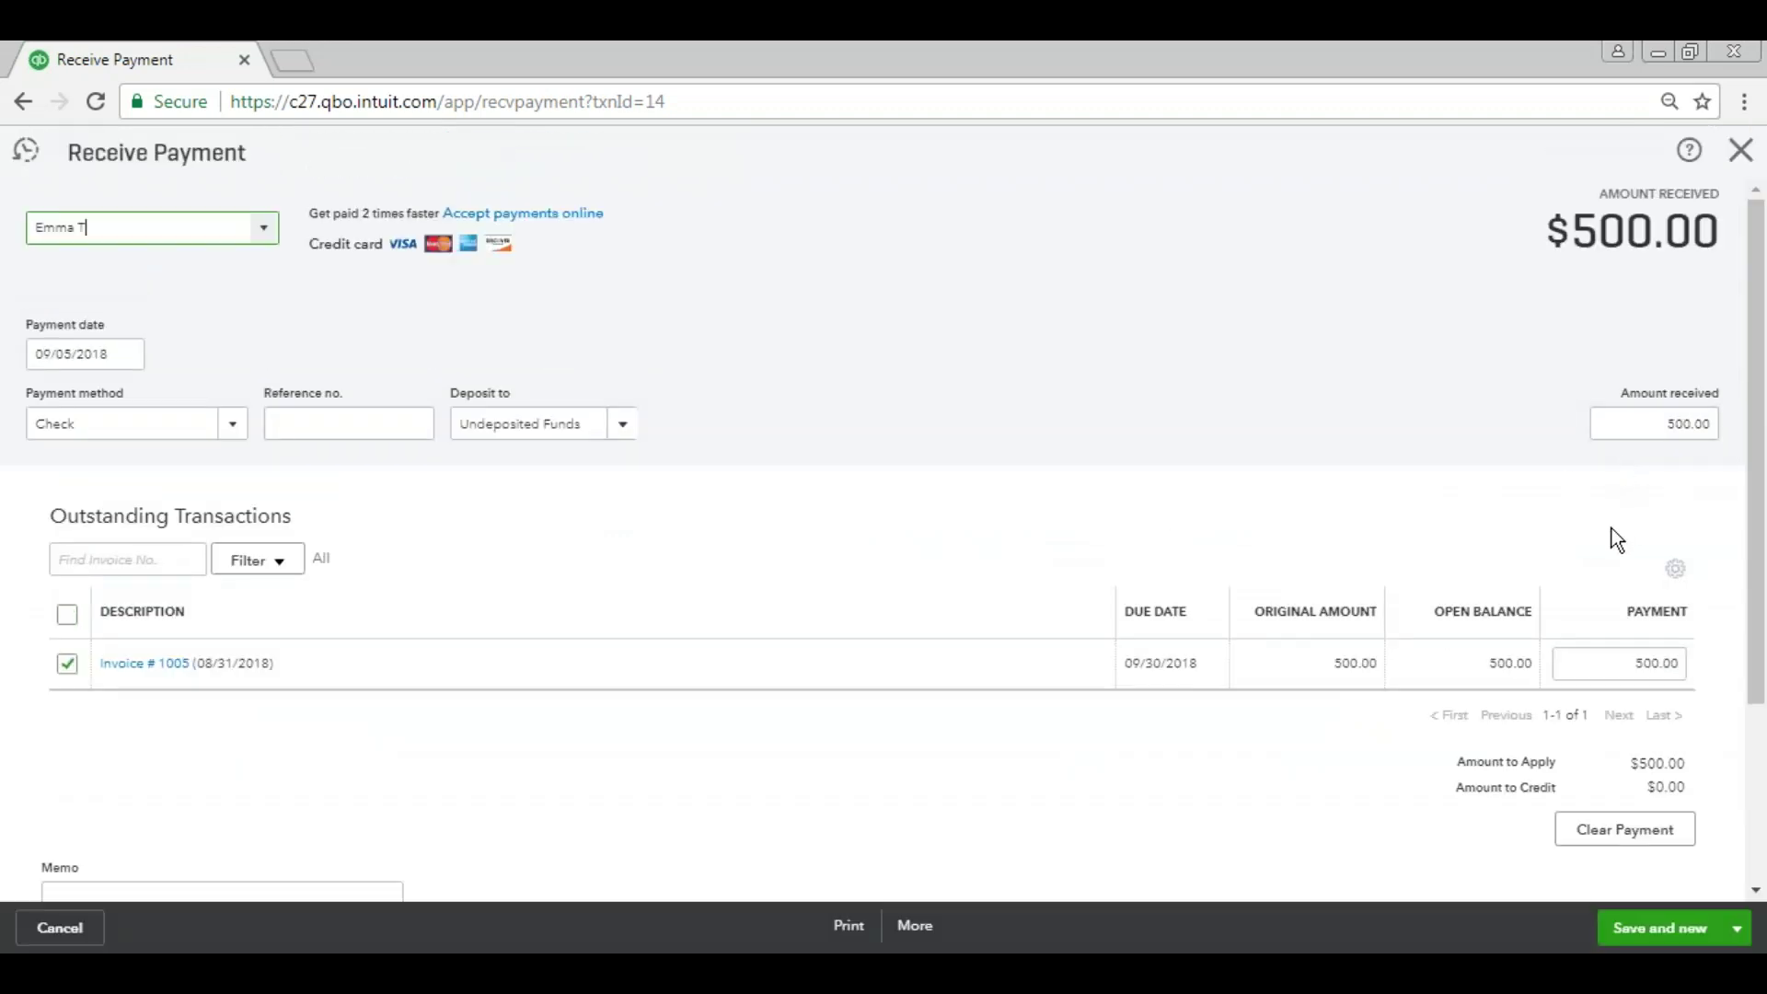
click(1740, 150)
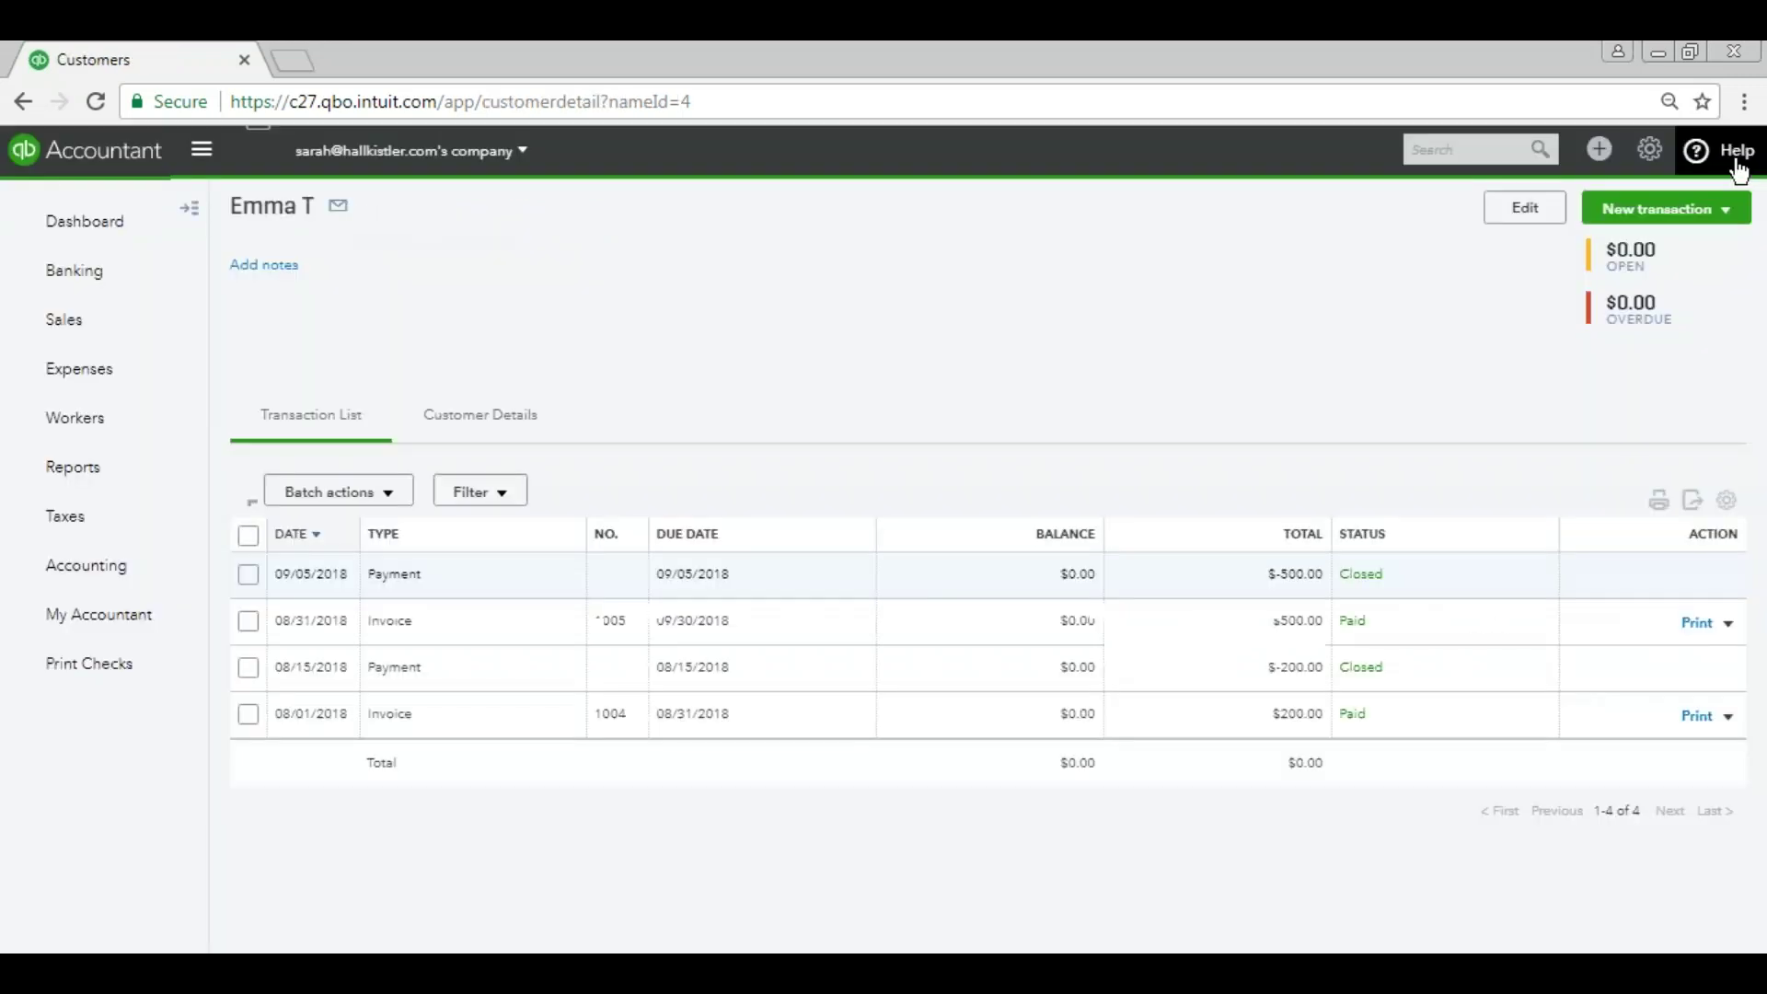
Look over the SECDEP journal entry from the recent journal entries list.
click(1618, 168)
click(1491, 349)
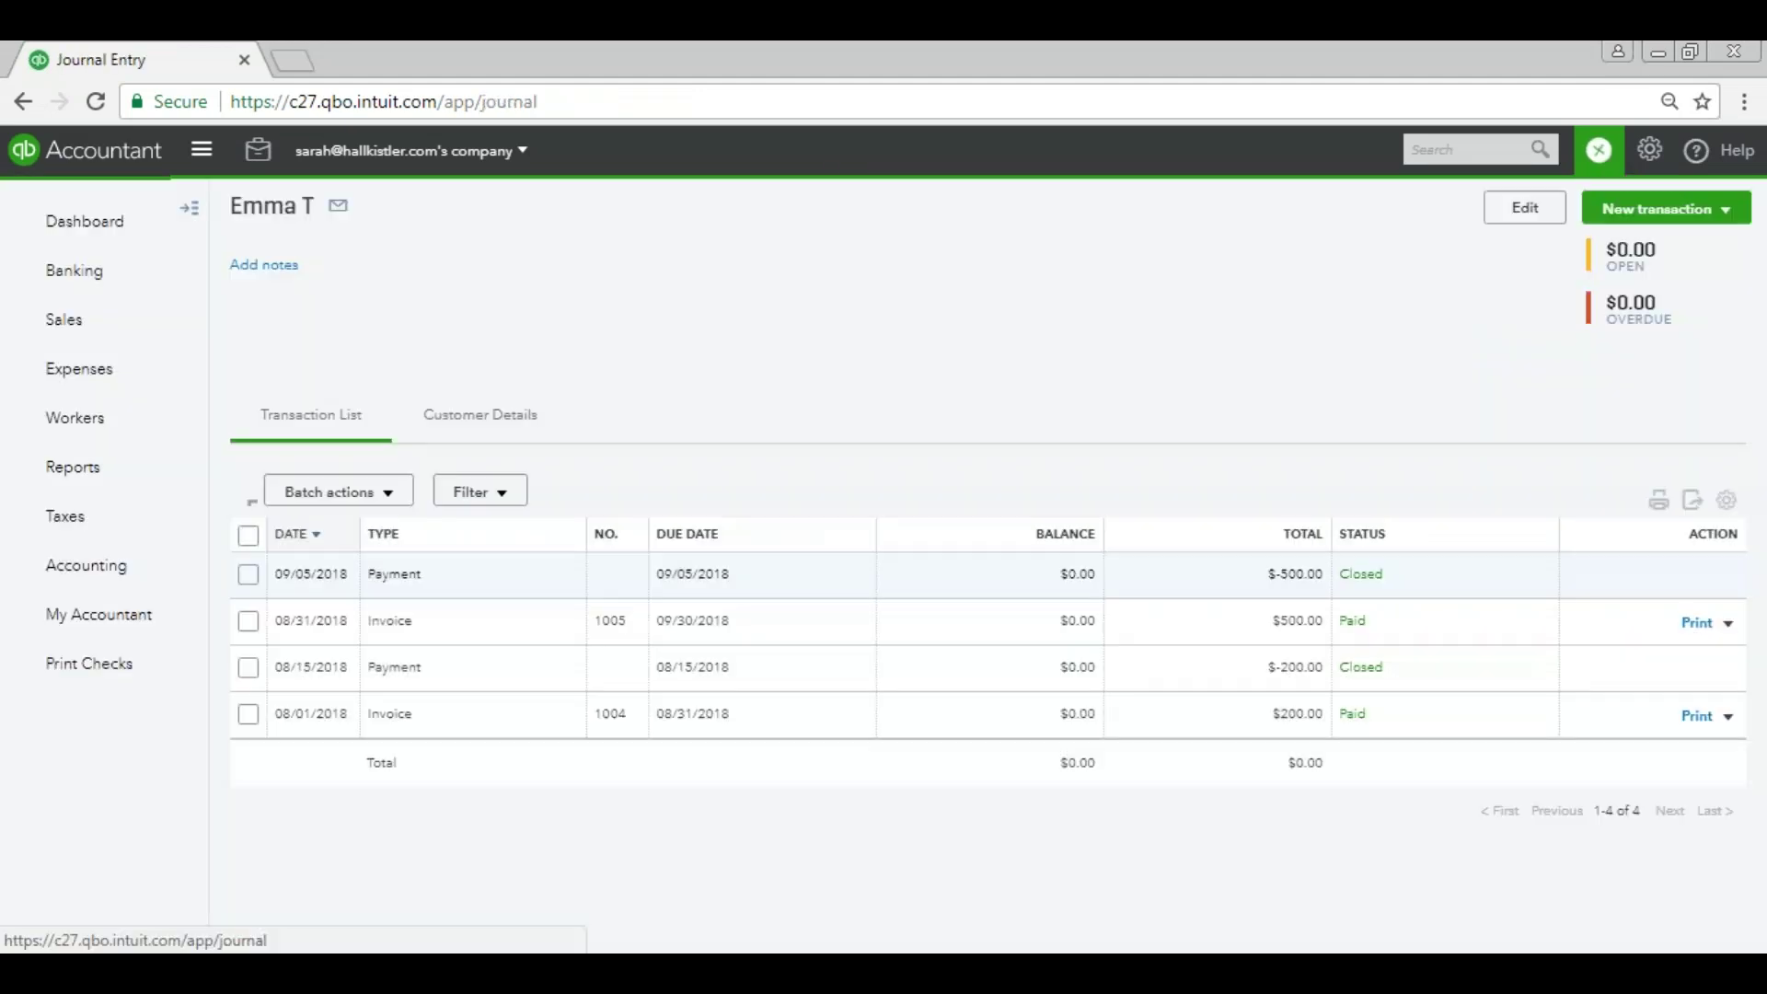
click(31, 159)
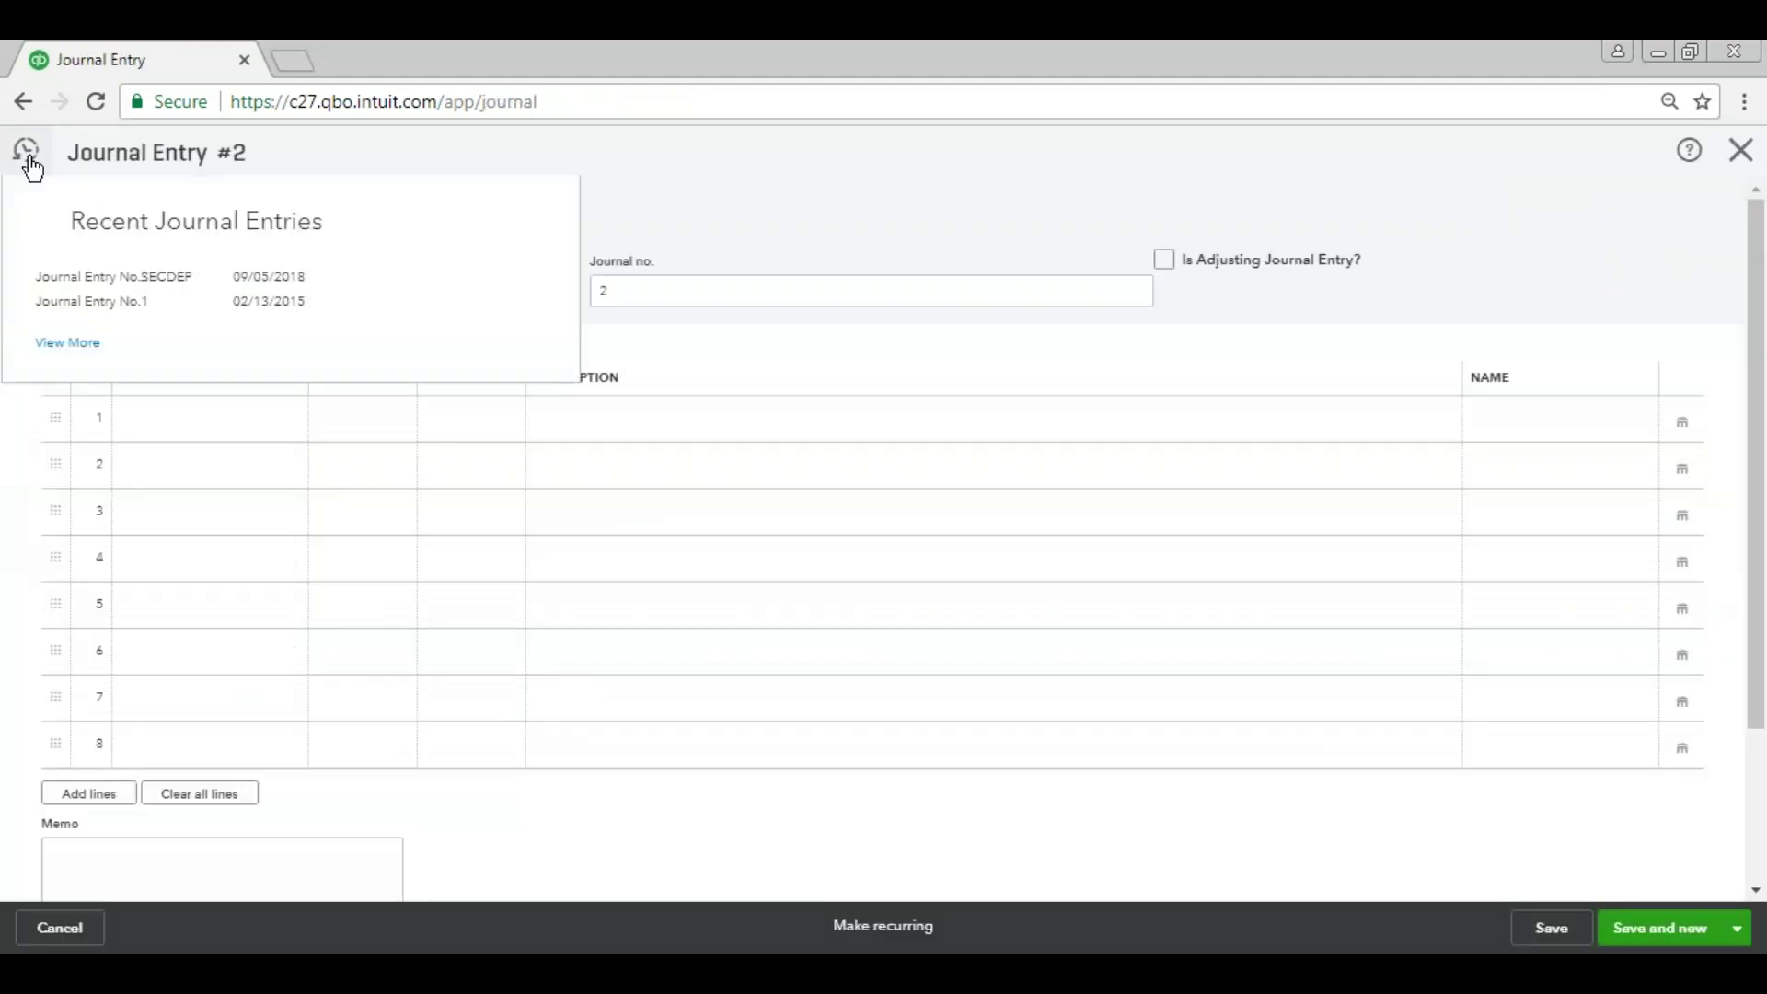
click(148, 276)
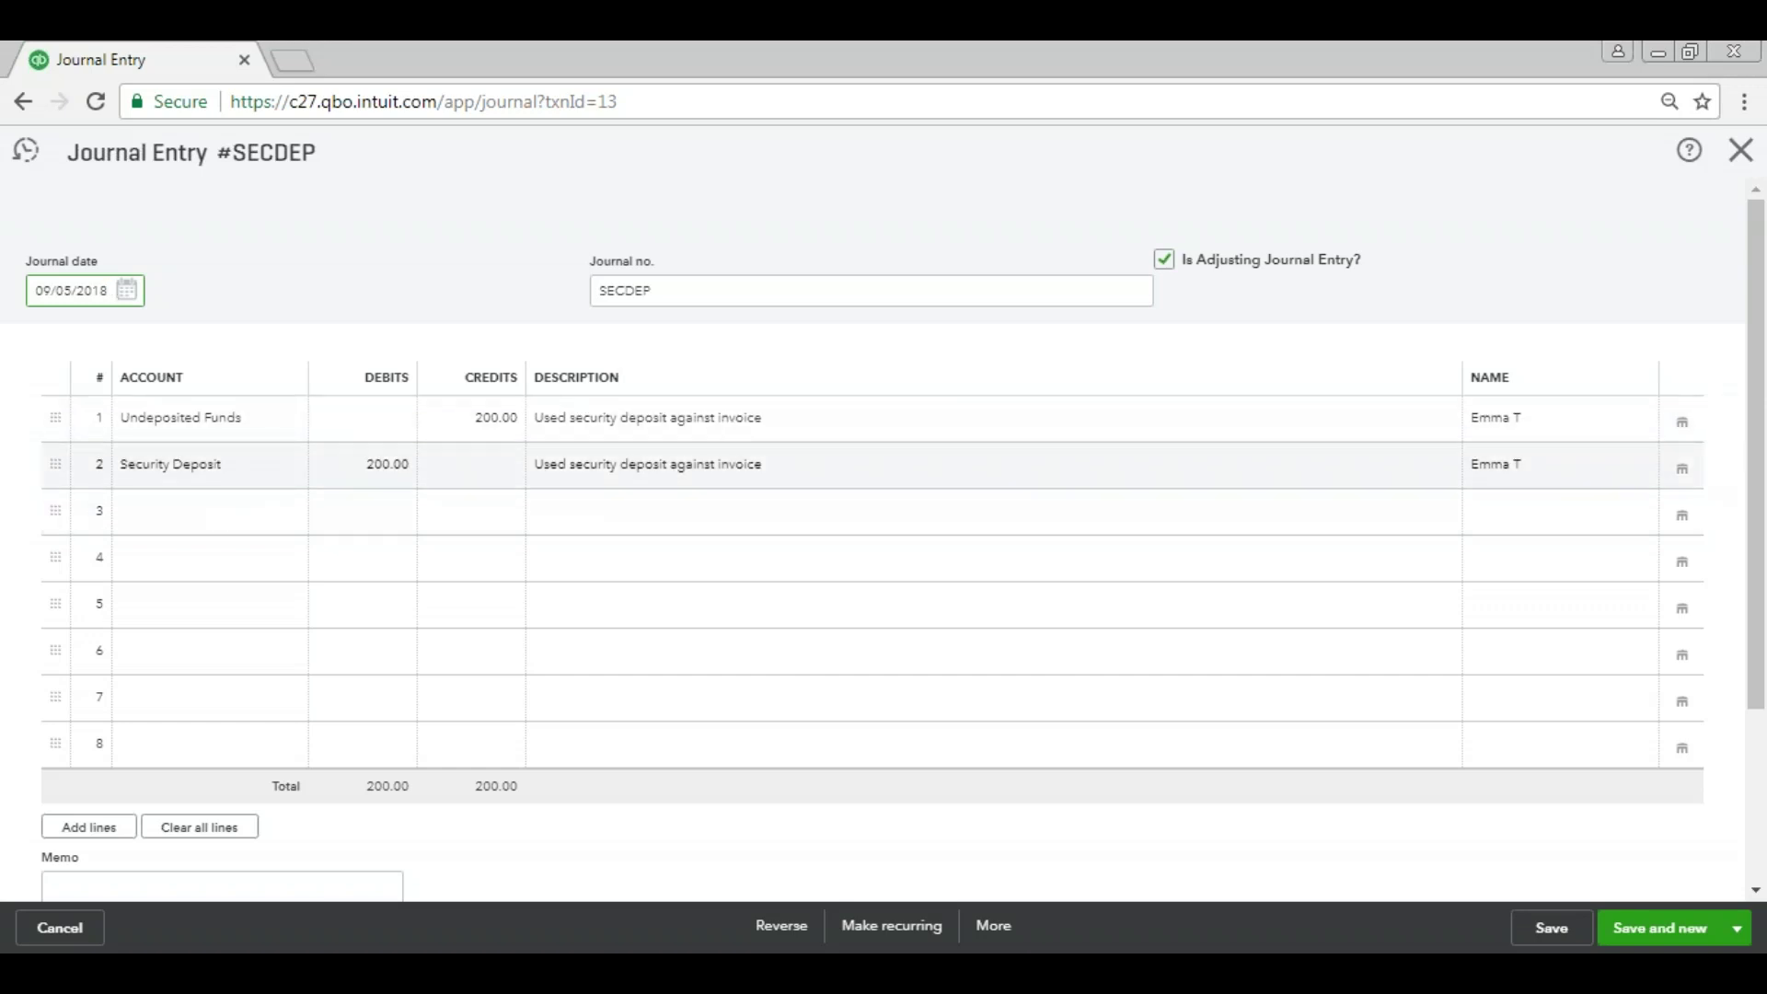
click(1731, 161)
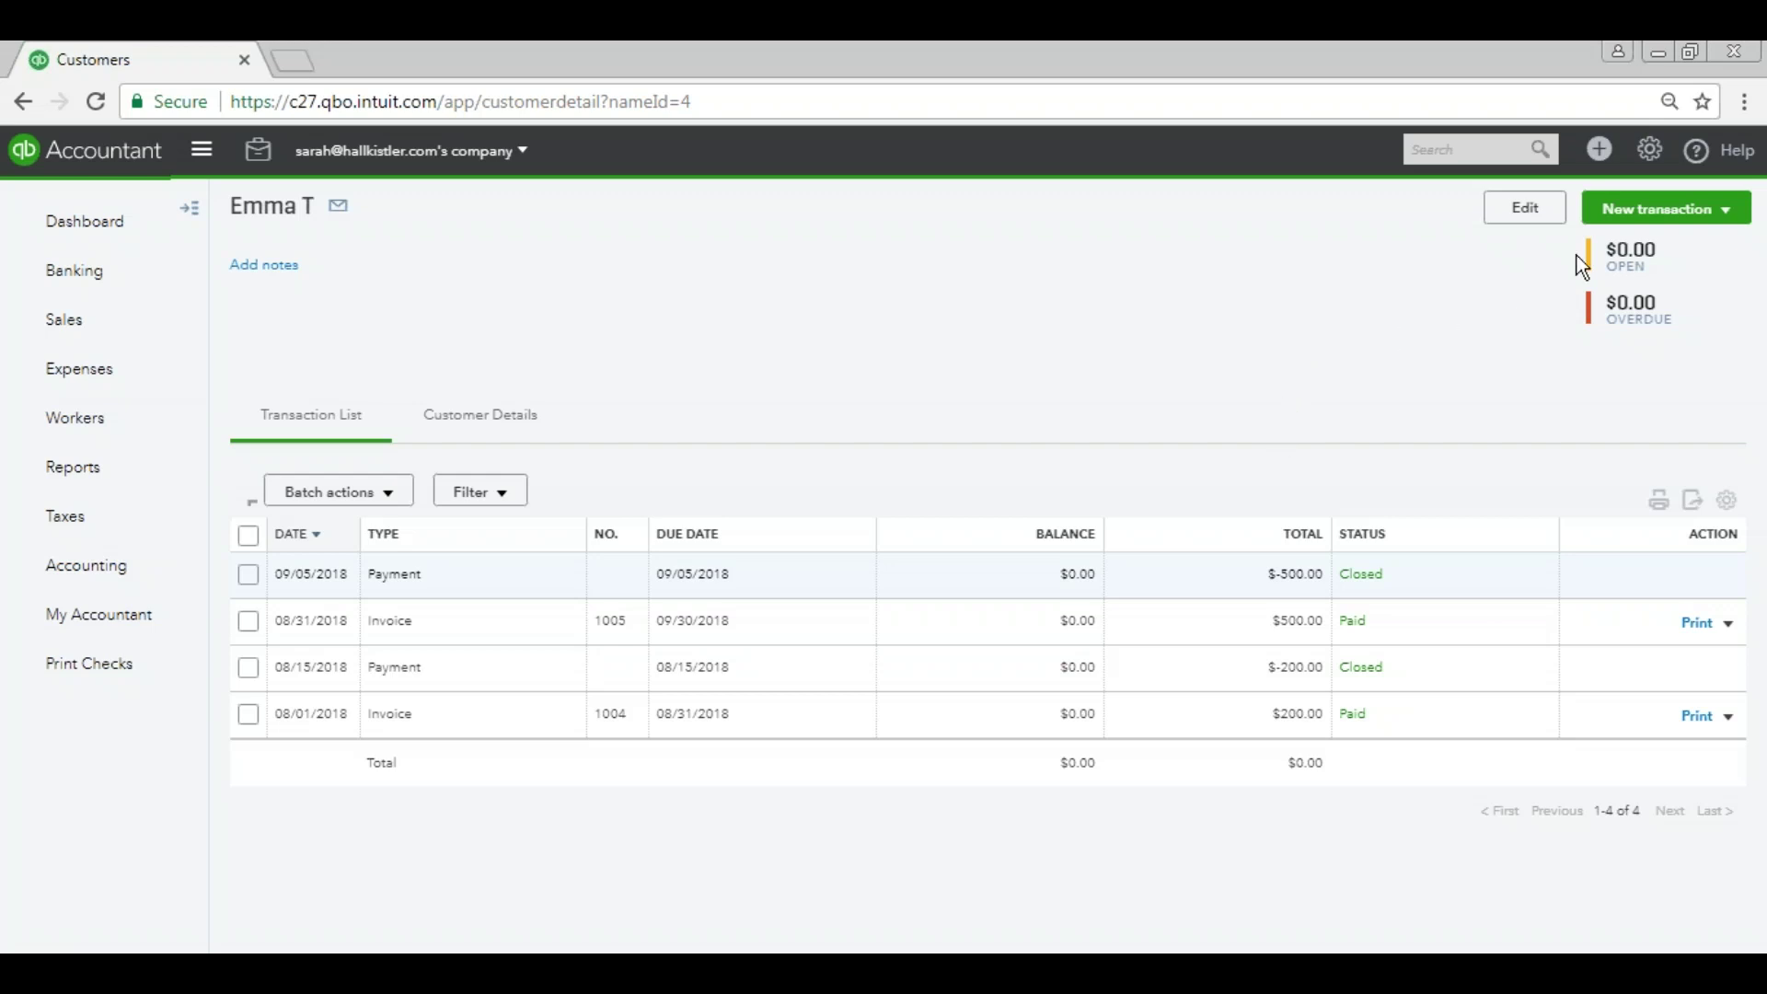
Deposit the $500 payment and the -200 SECDEP entry into Checking as $300.00.
click(1601, 153)
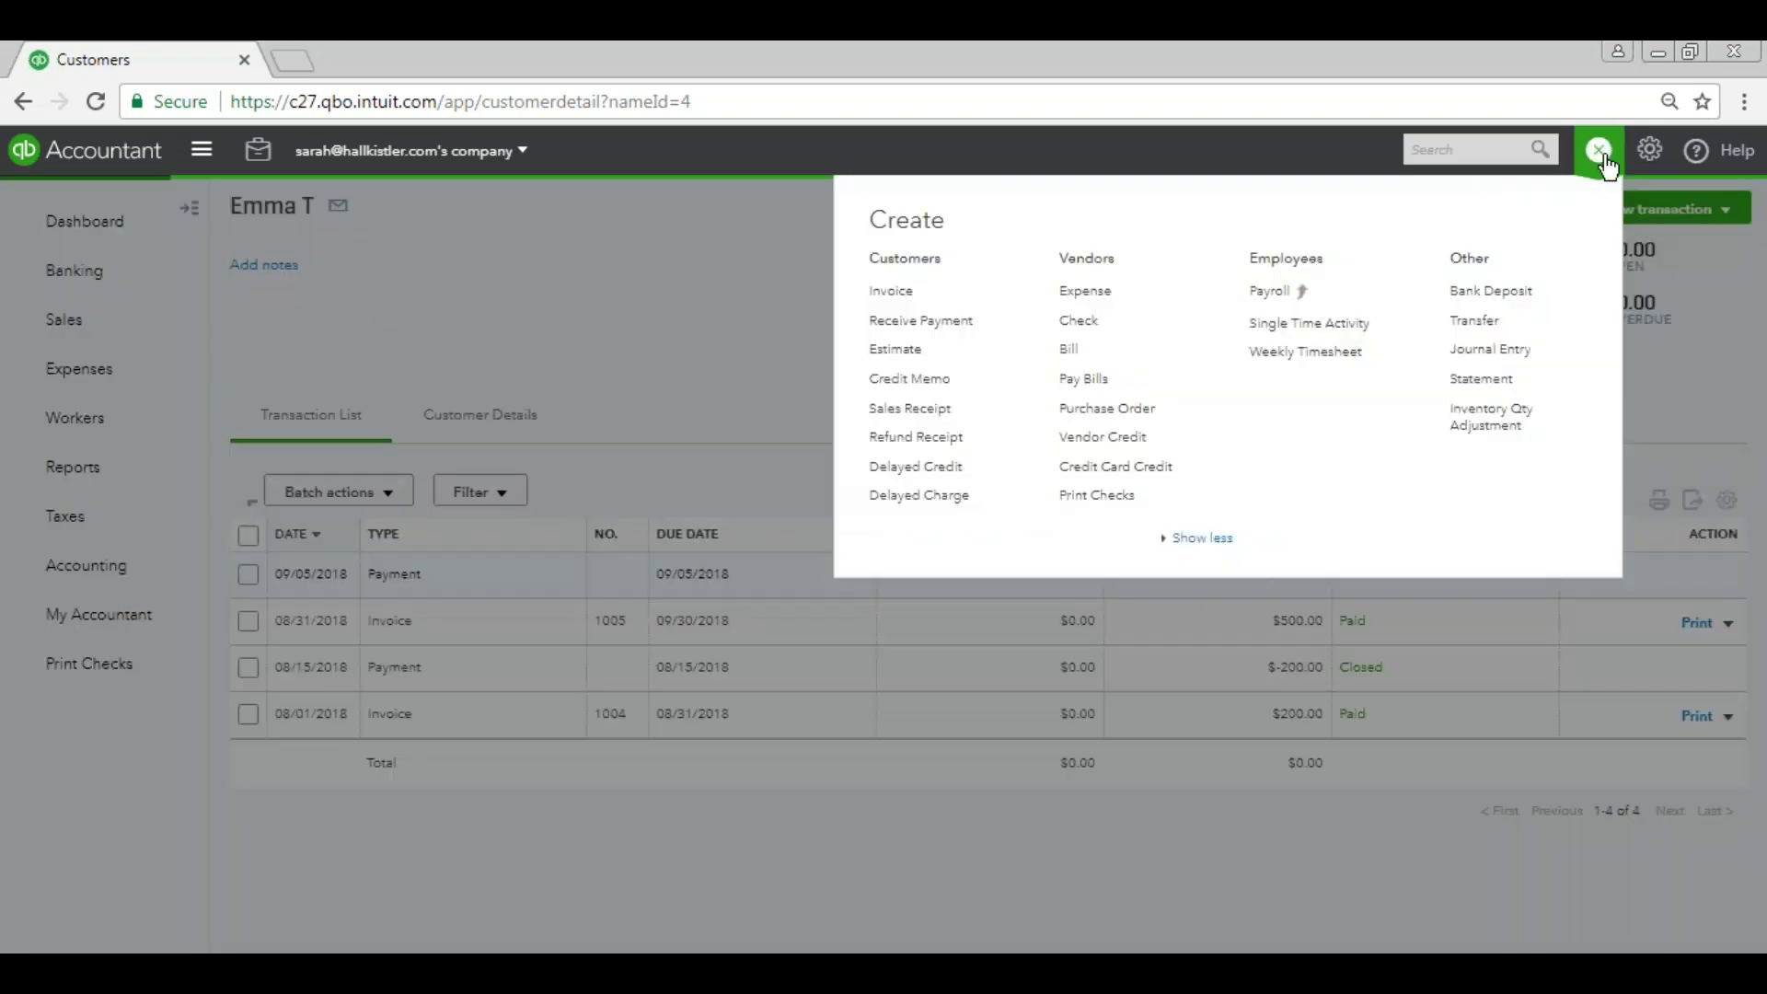
click(1500, 285)
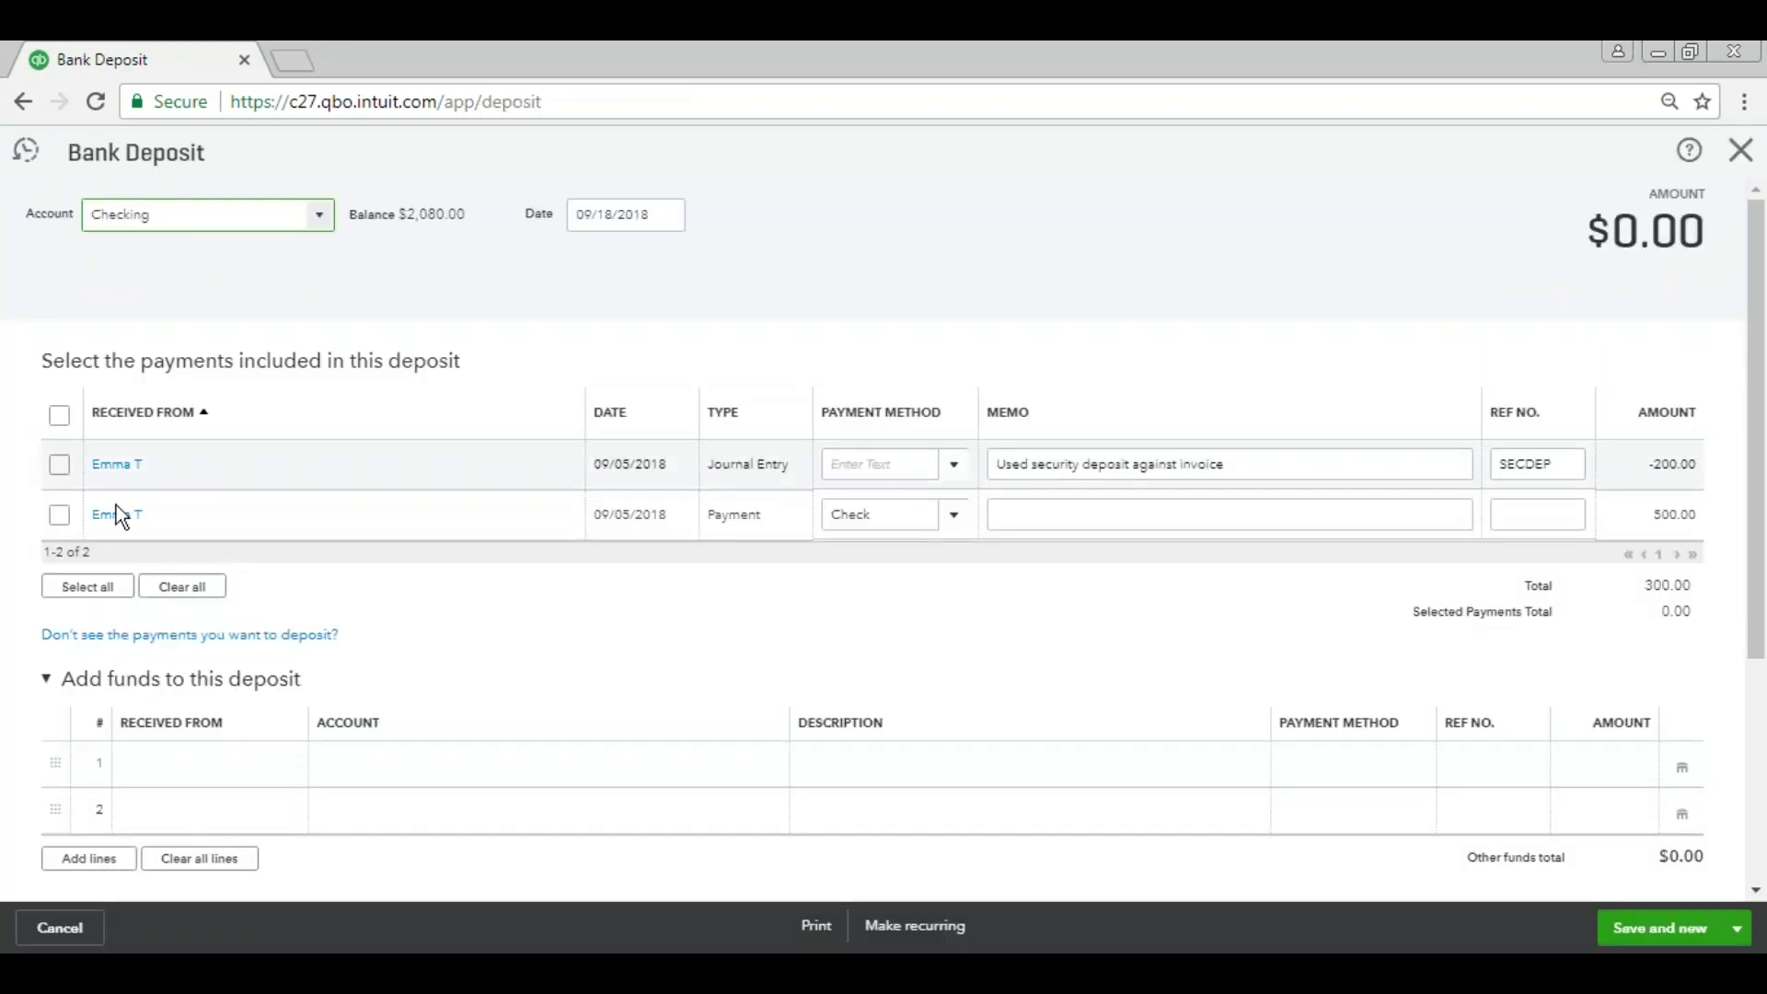
click(59, 516)
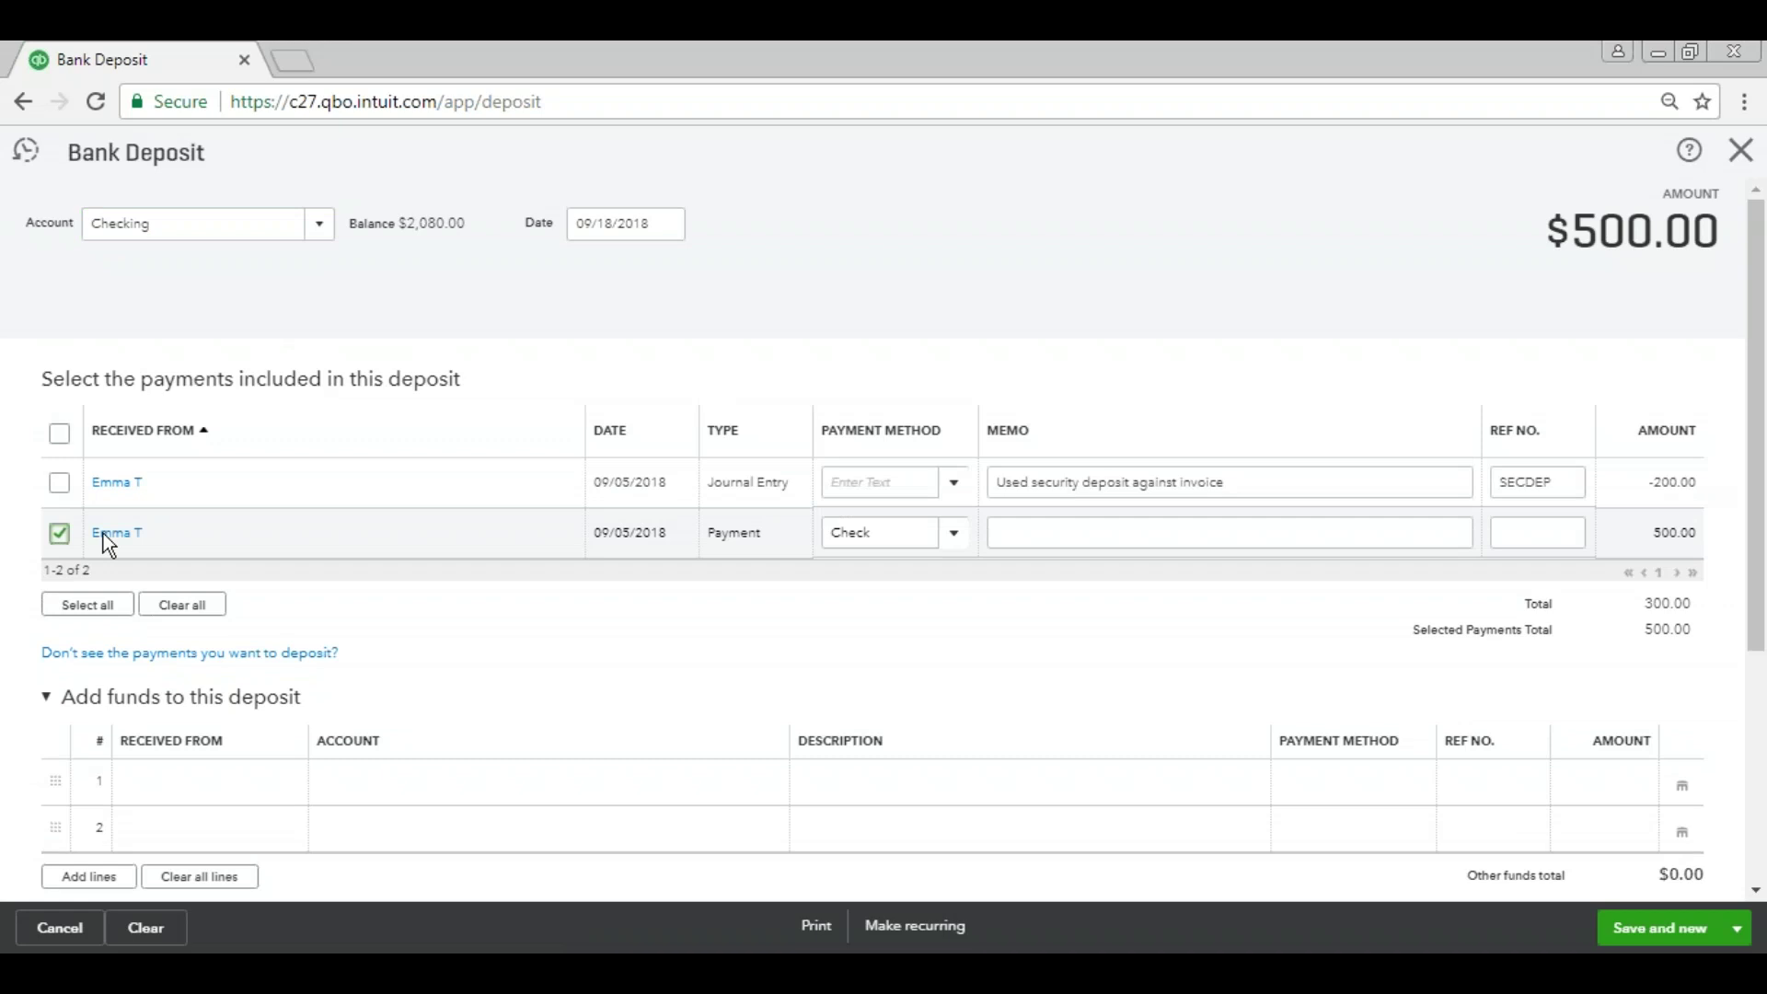
click(59, 482)
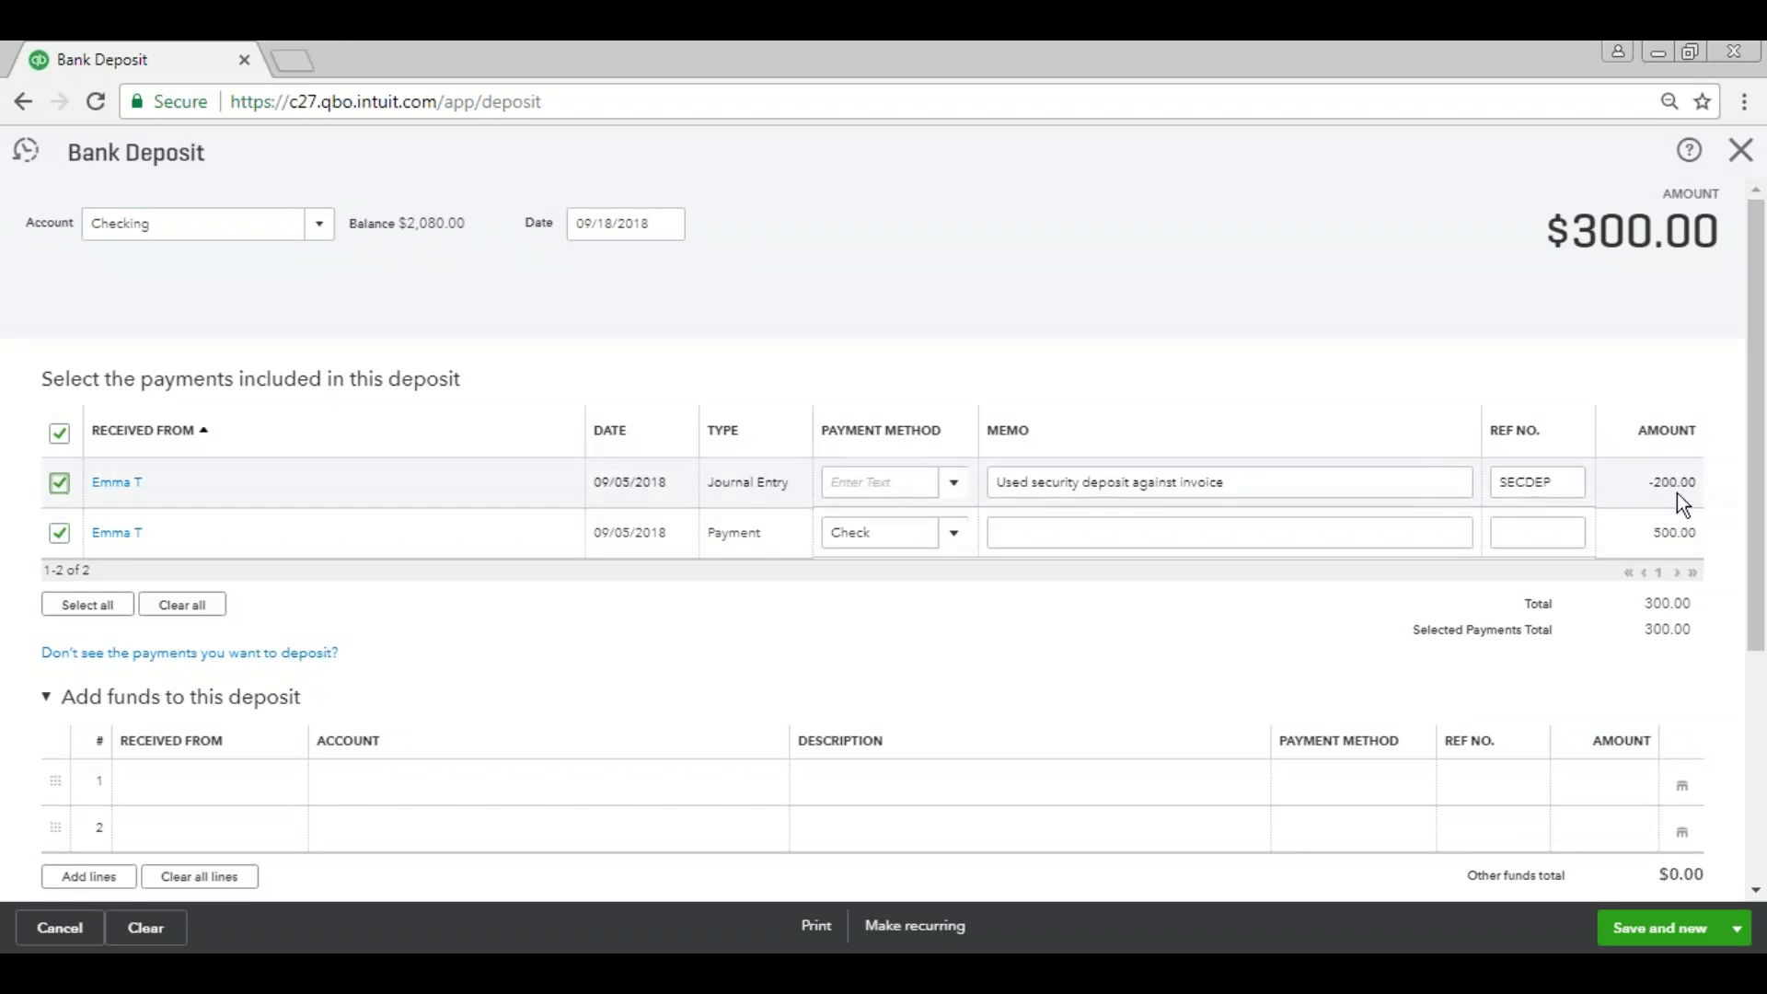
drag(1571, 235, 1719, 235)
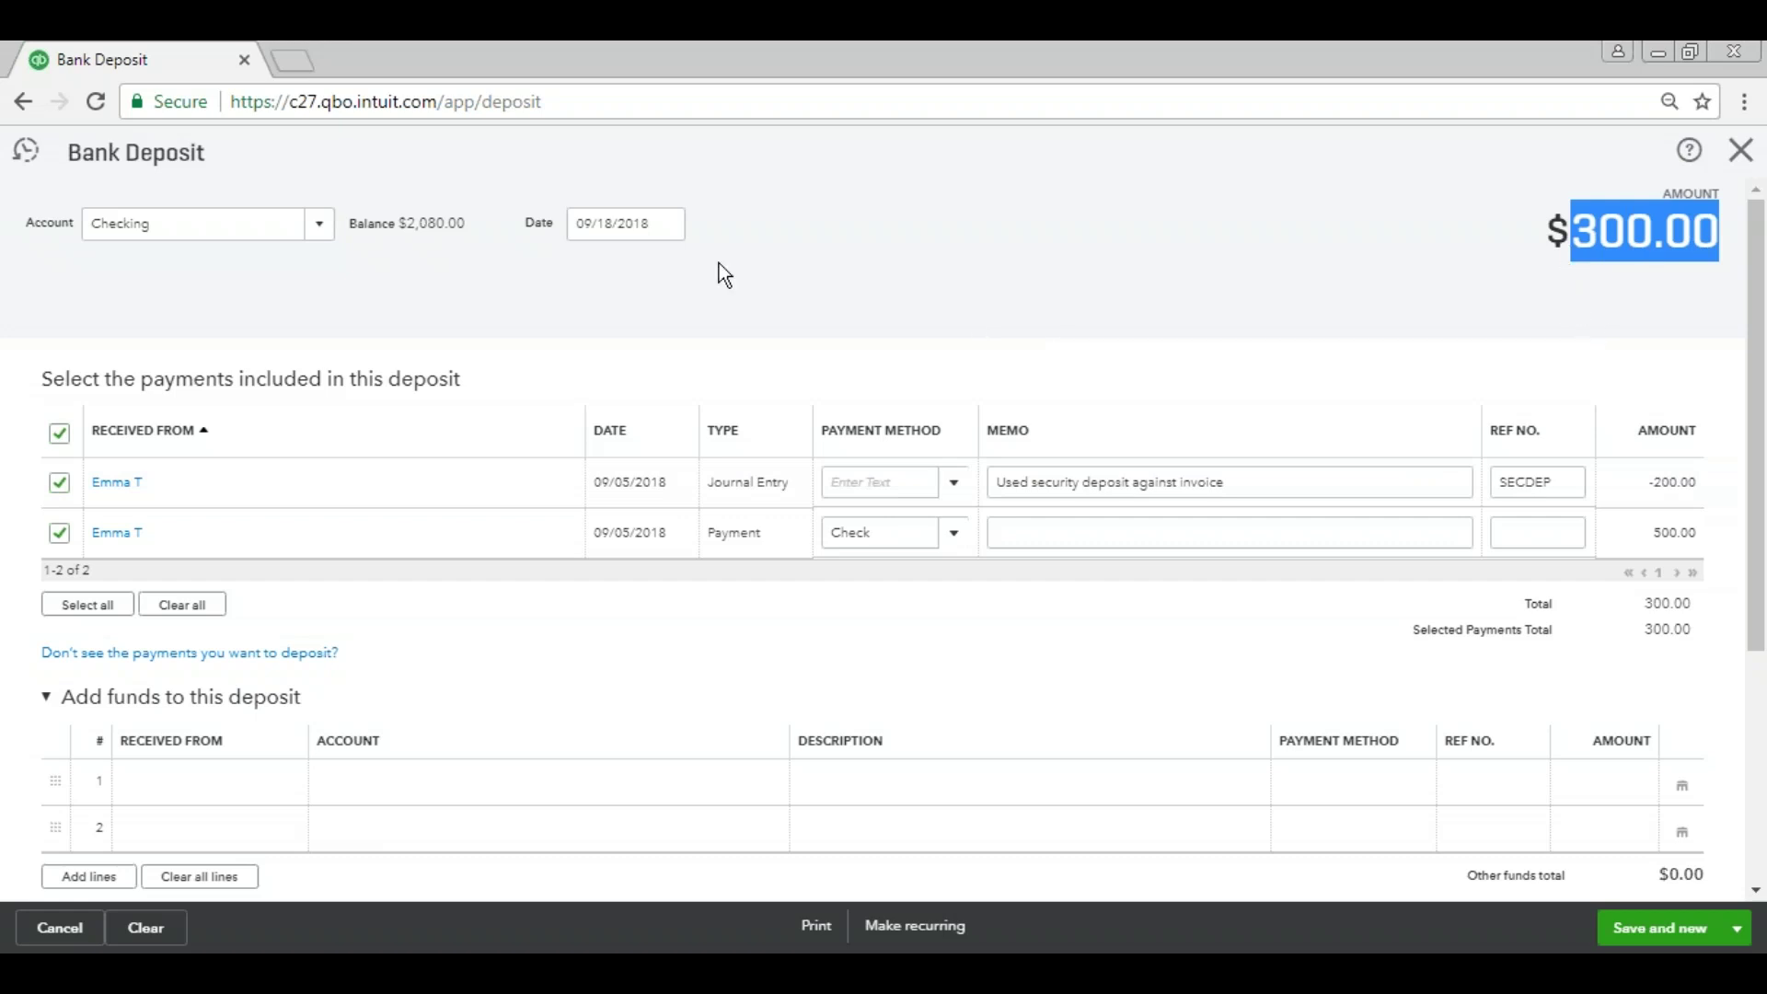
click(232, 223)
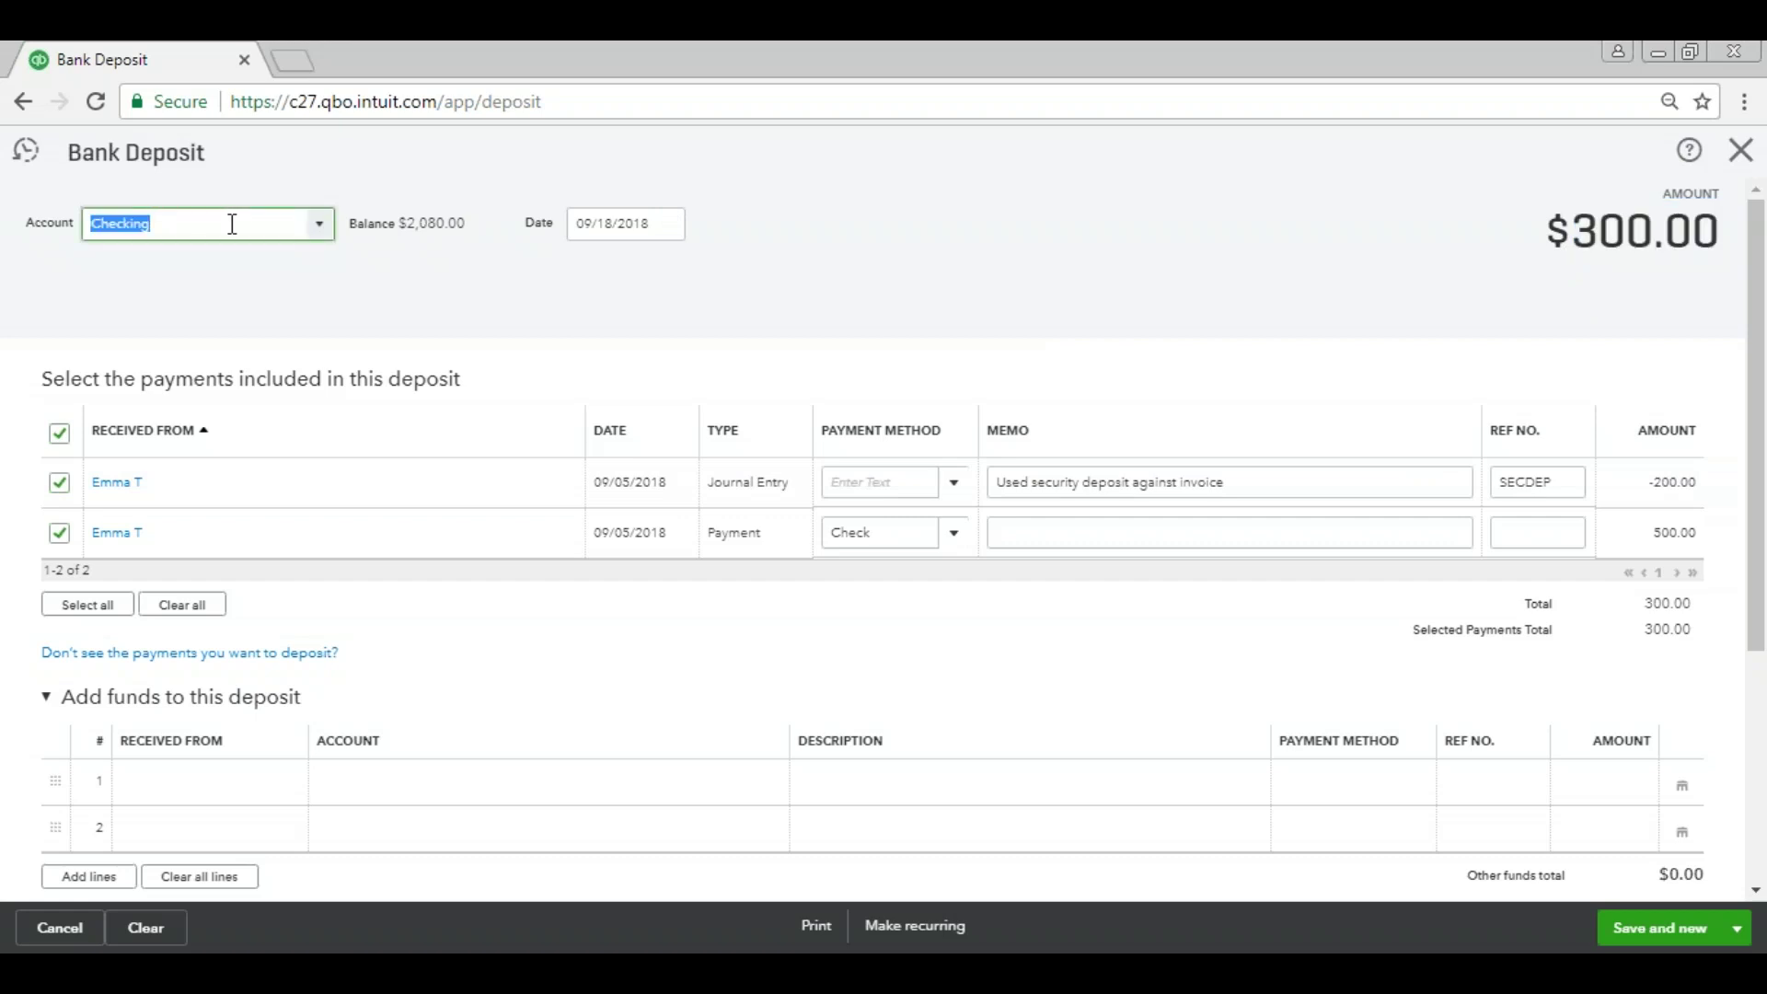
click(1121, 256)
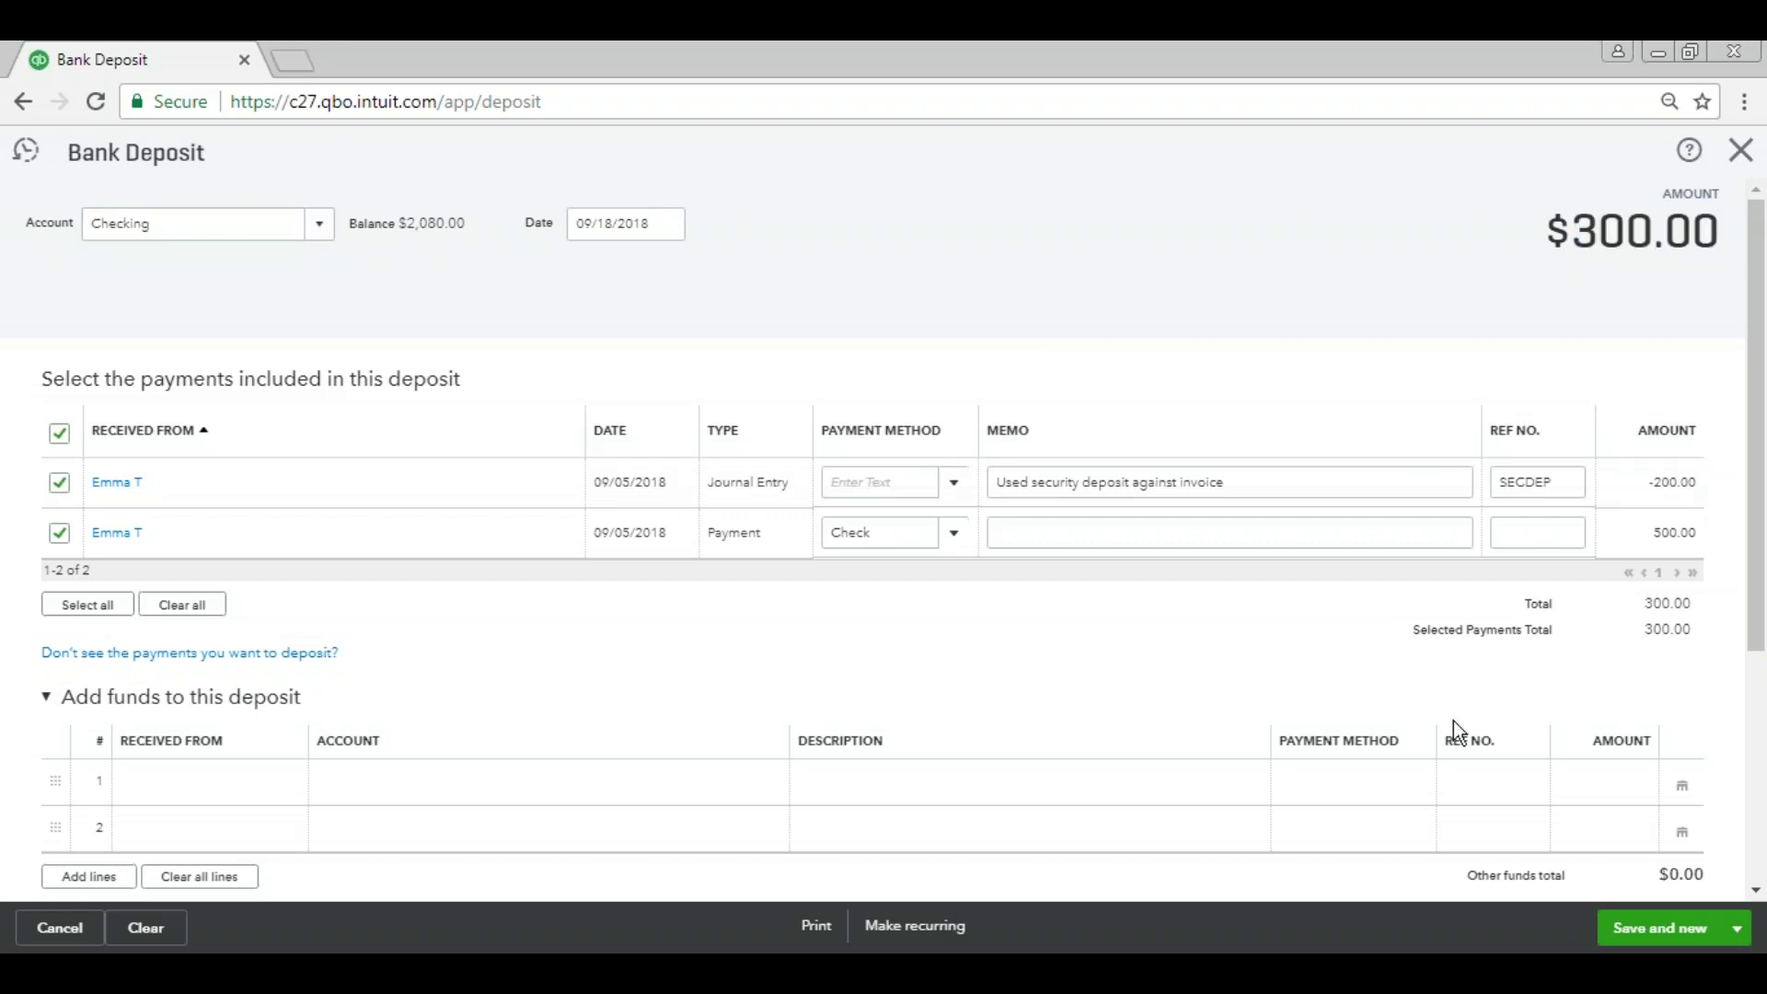
click(1737, 928)
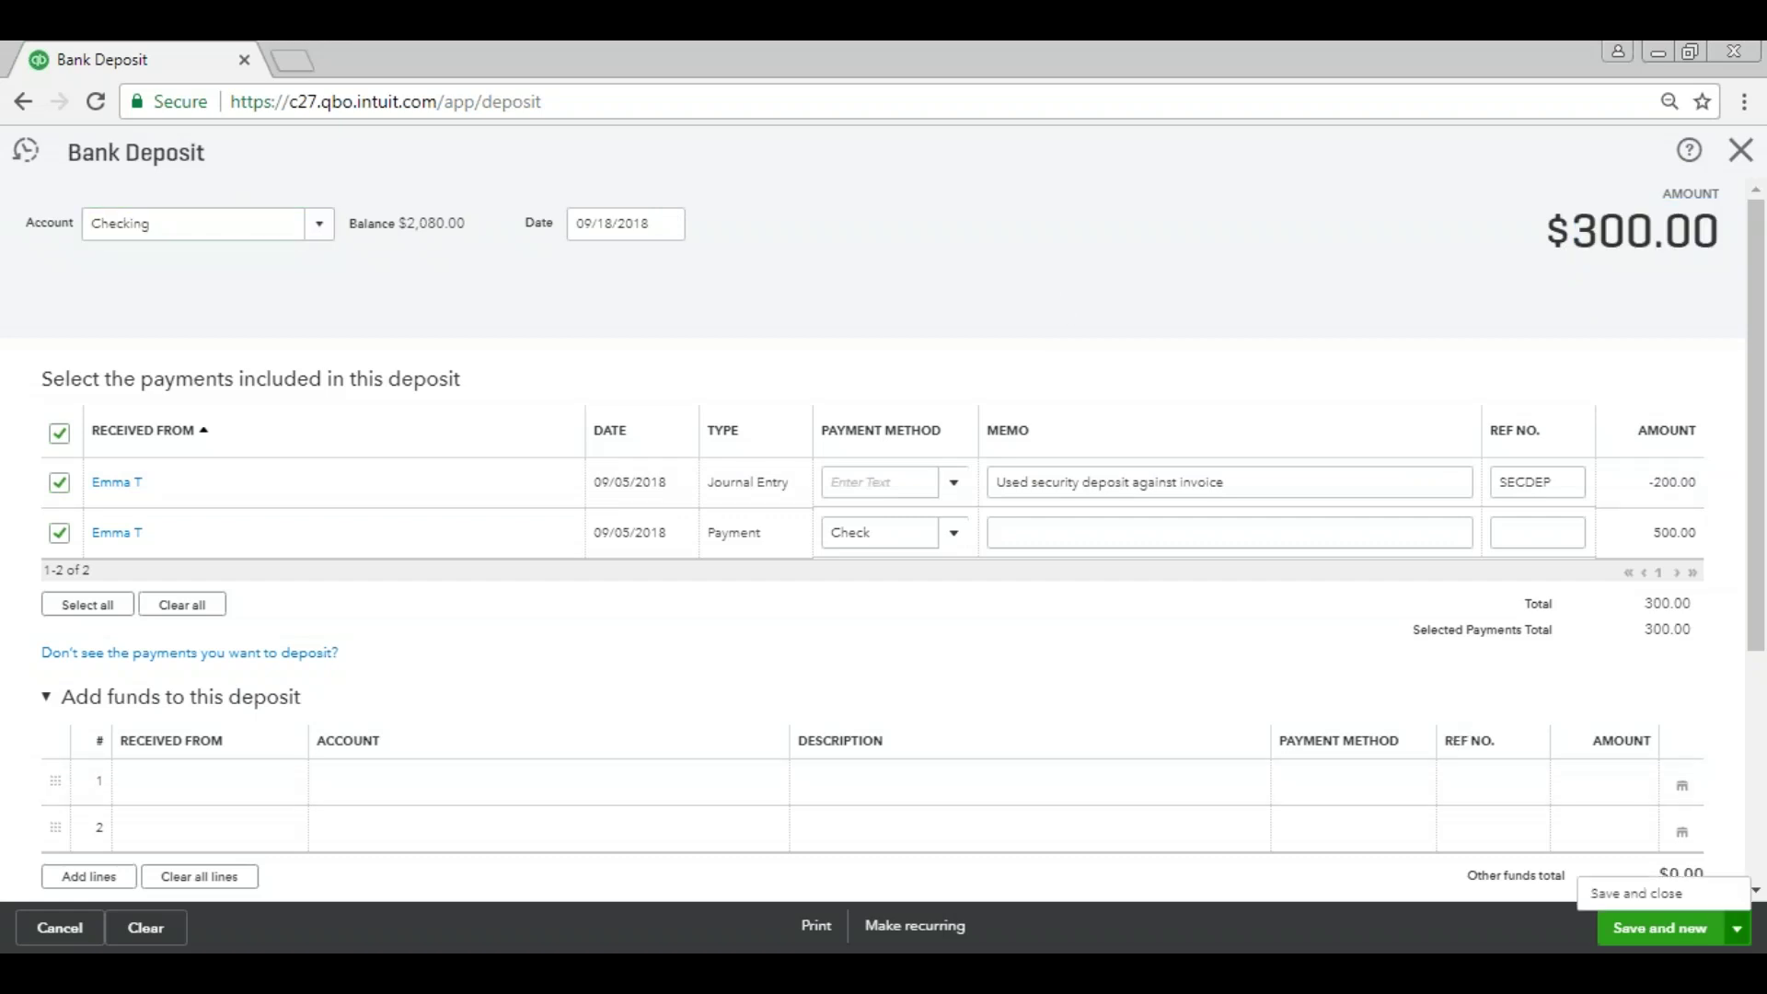
click(1636, 893)
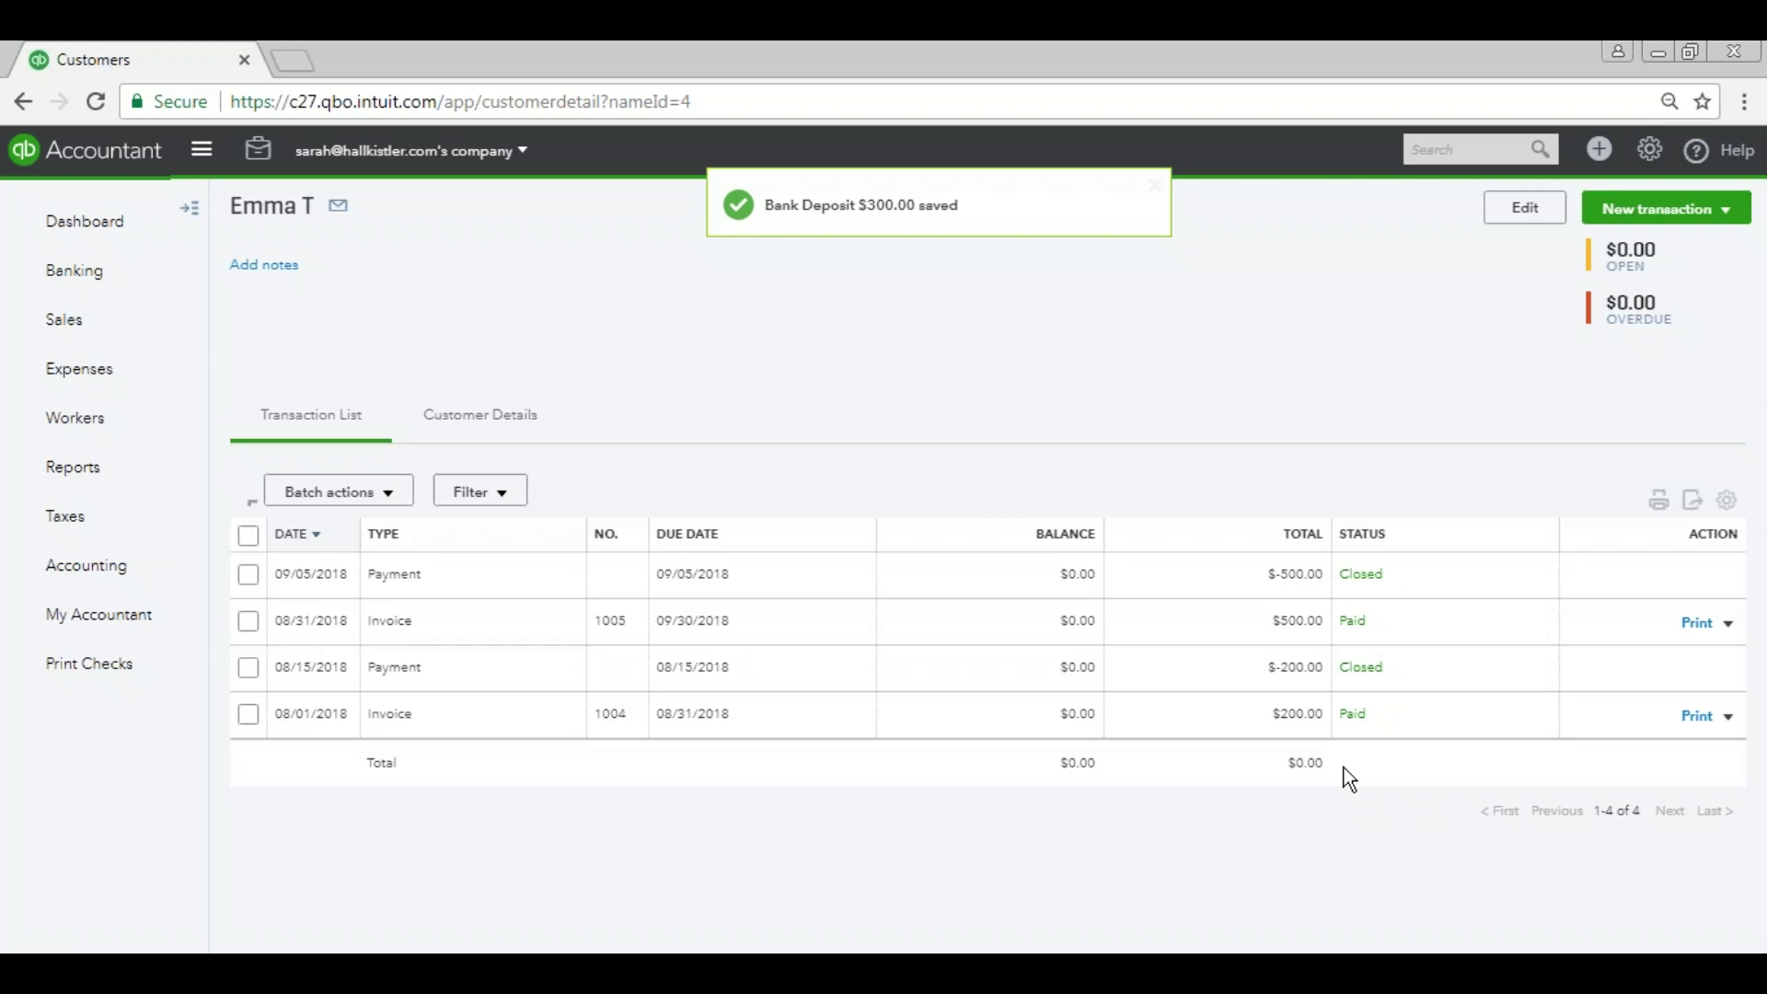
Open the Balance Sheet report from the reports list.
click(73, 467)
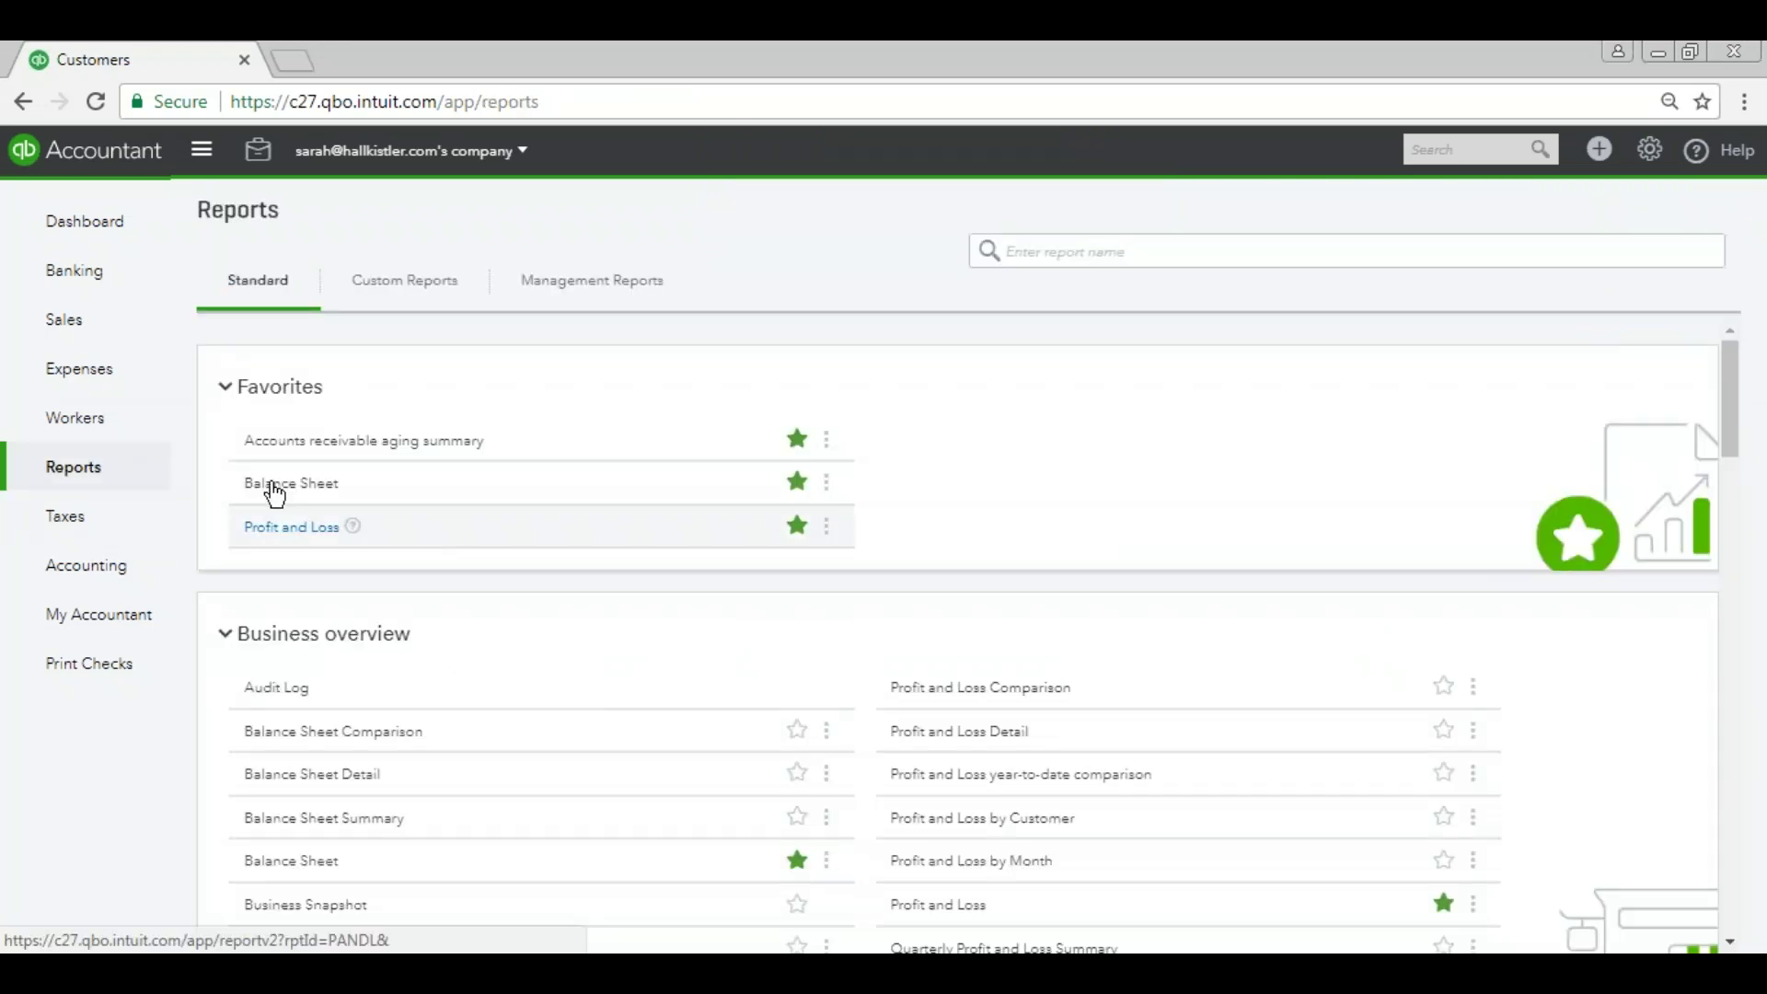
click(269, 484)
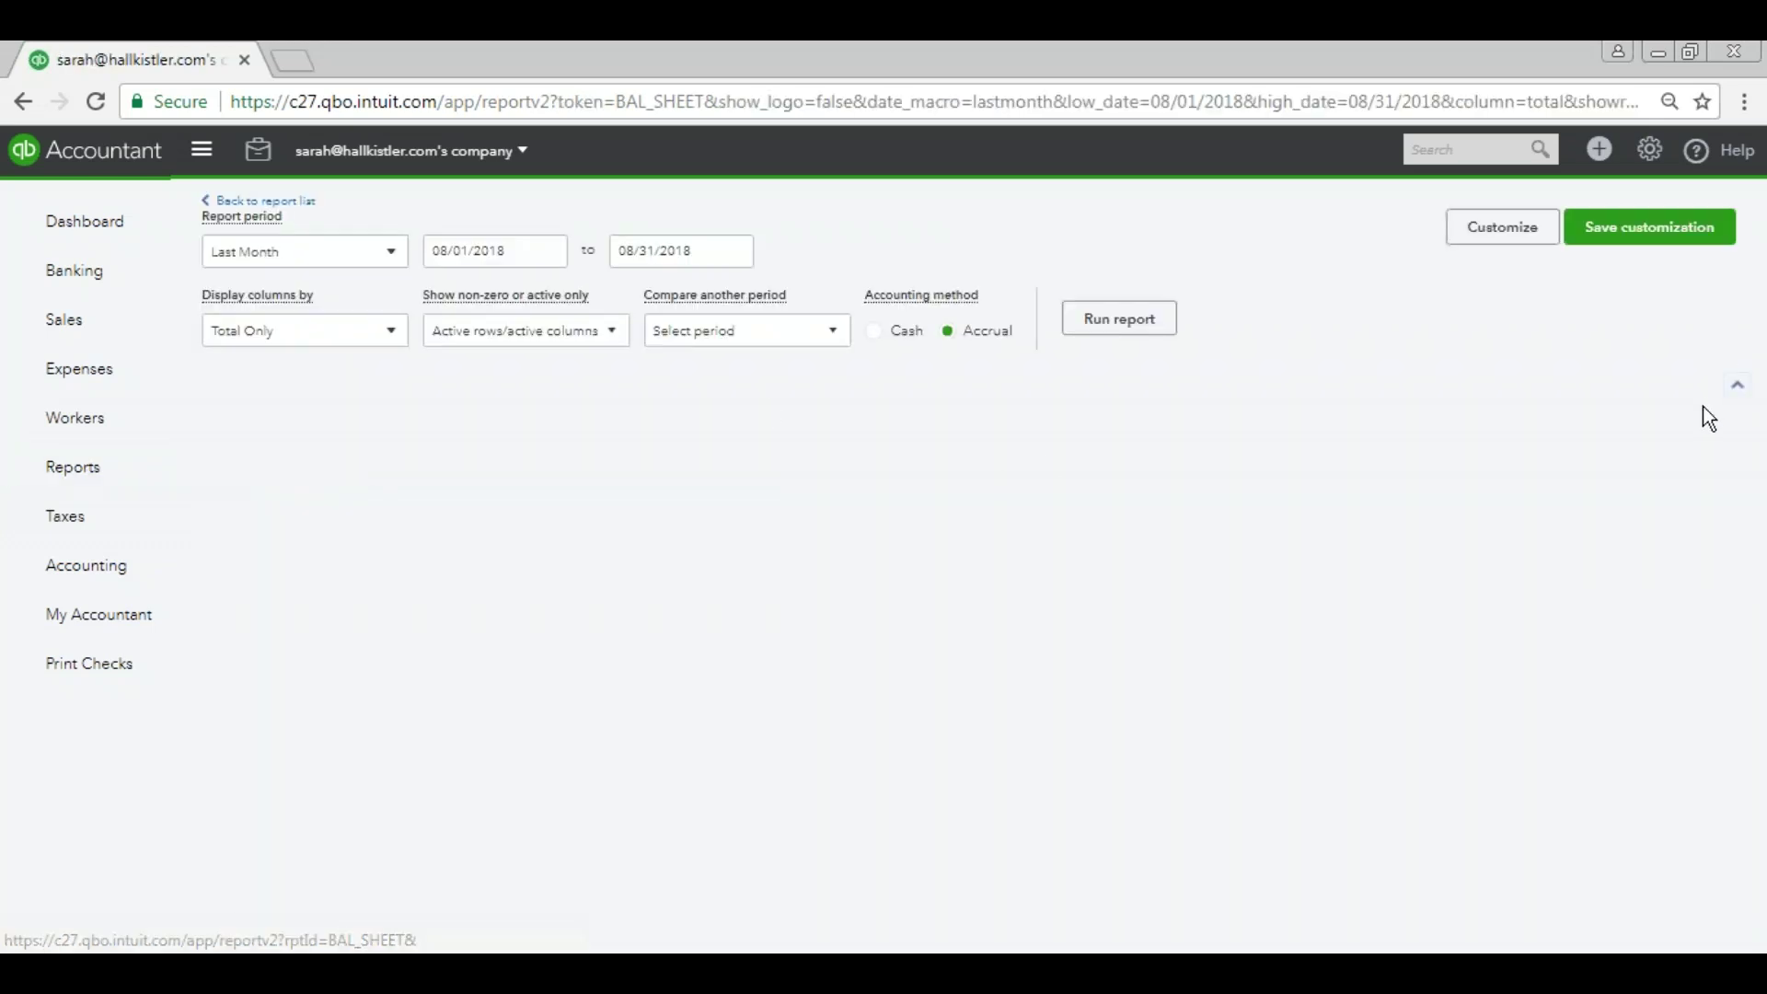
scroll(1718, 418, down, 3)
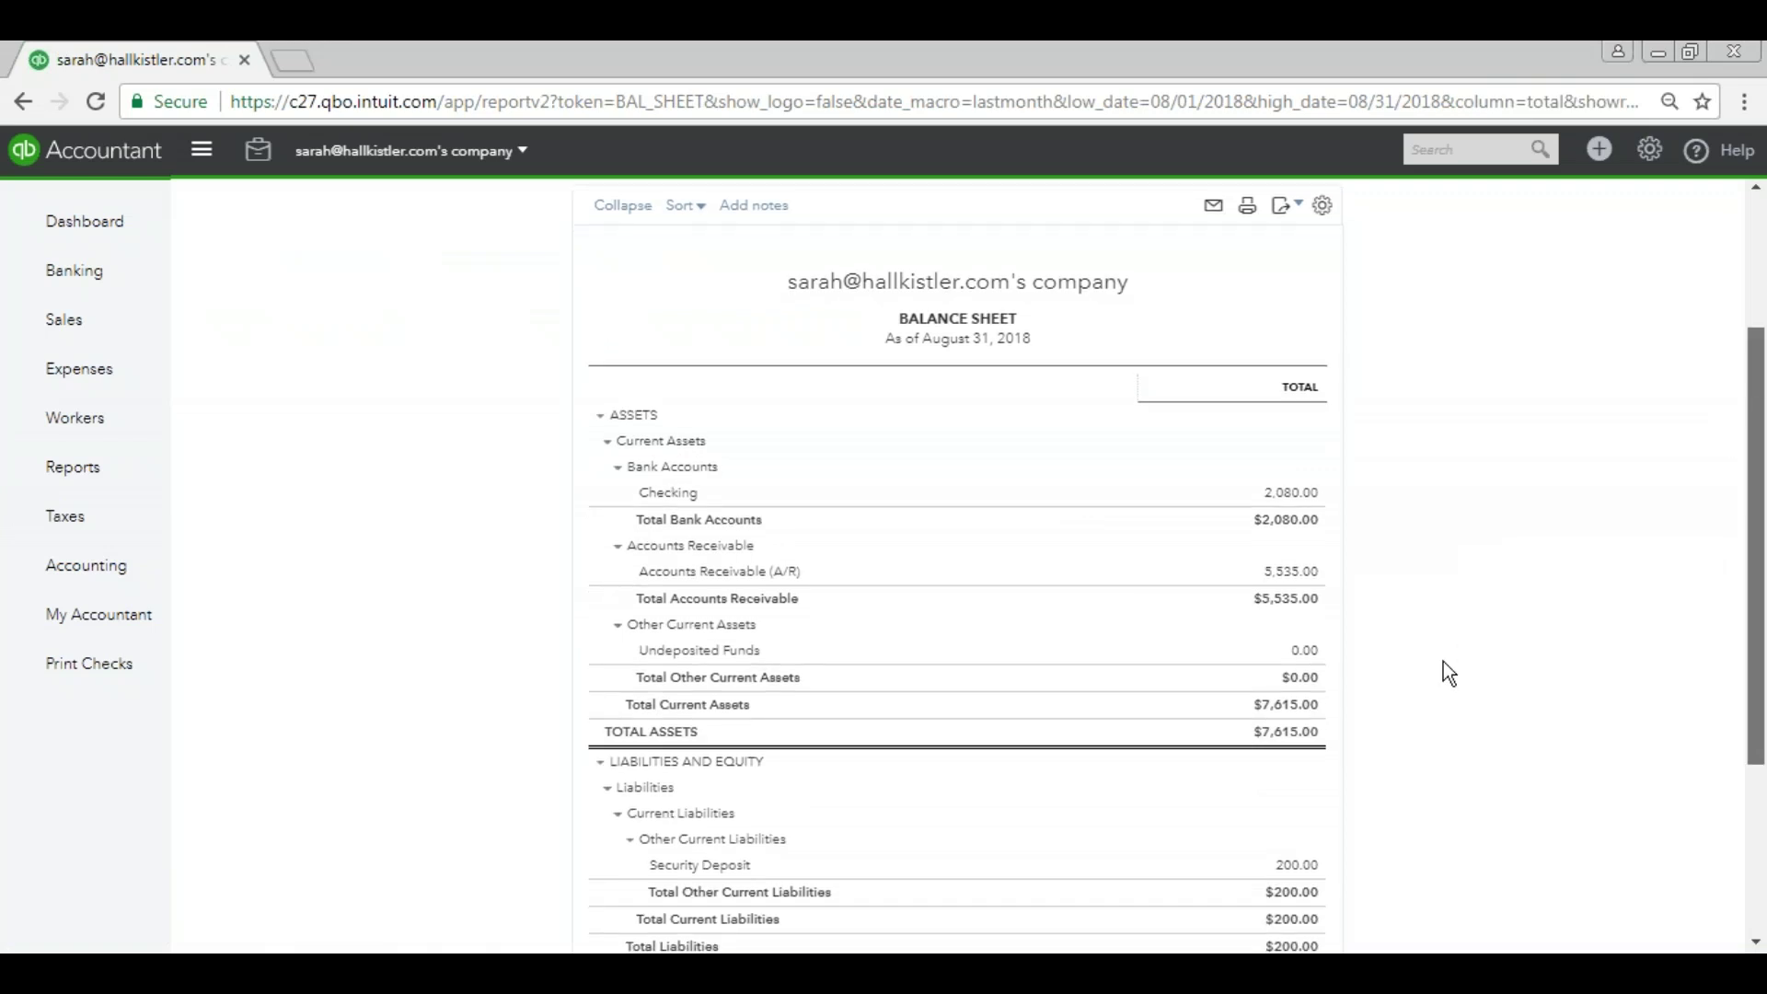
scroll(1443, 661, down, 1)
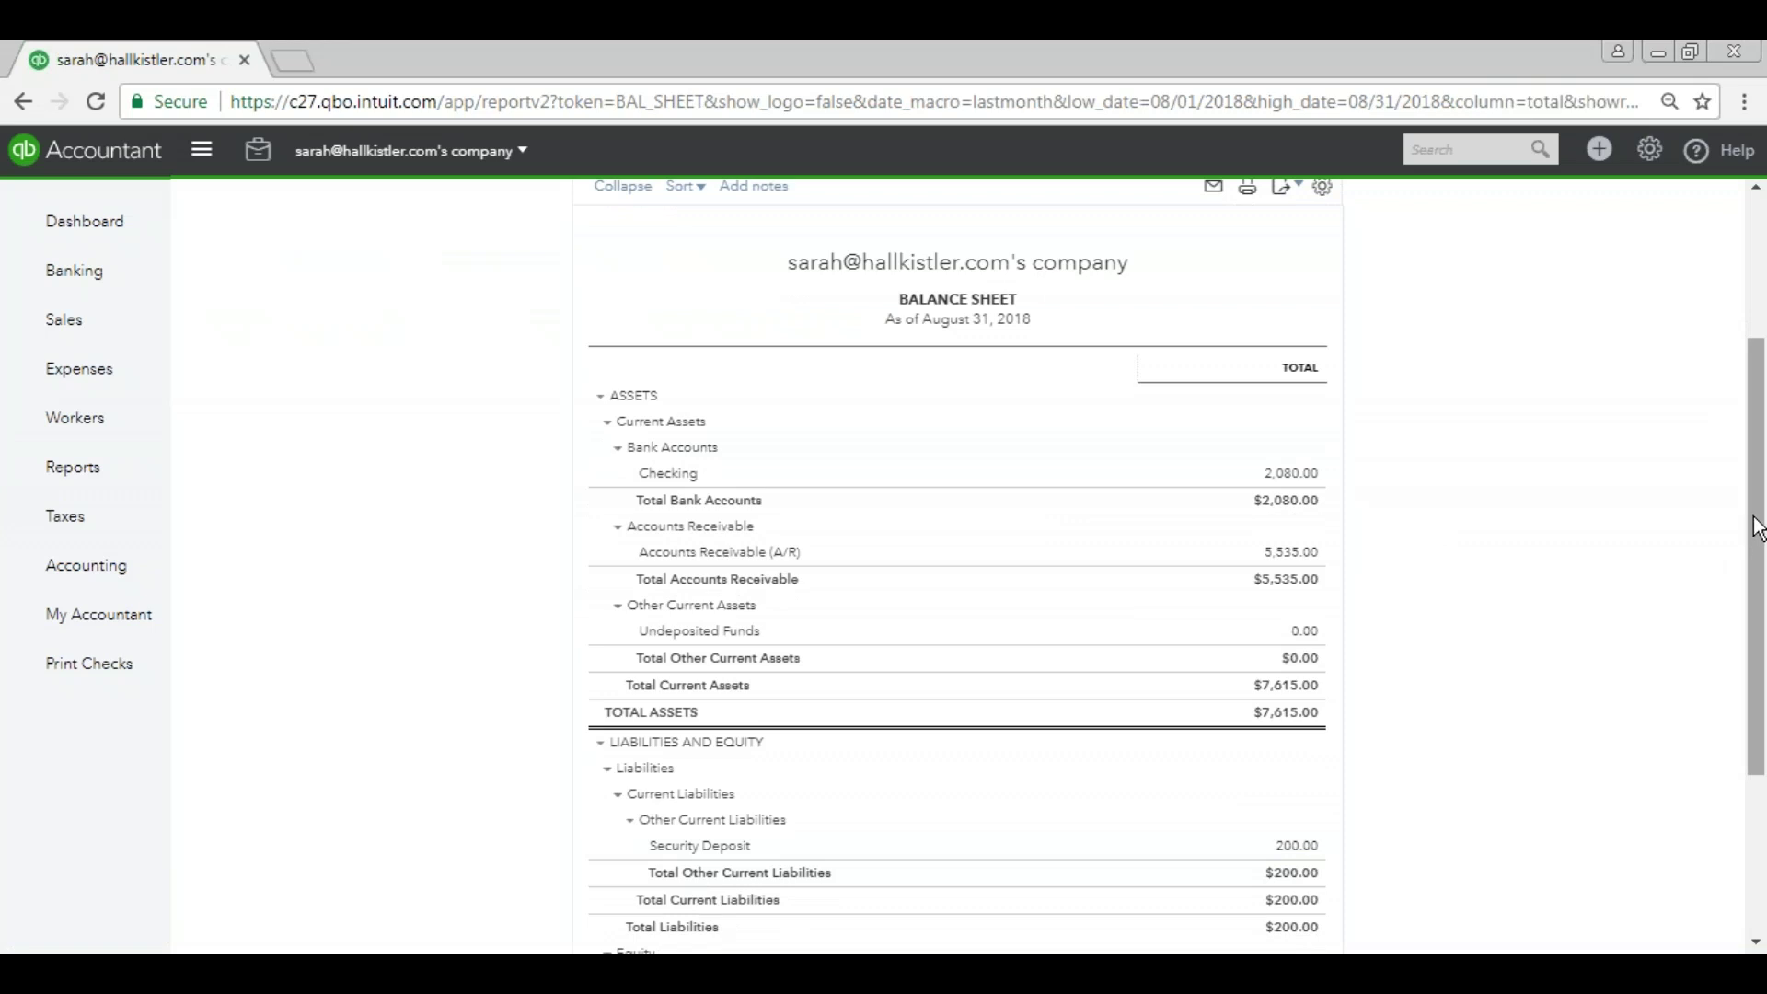
scroll(920, 460, up, 3)
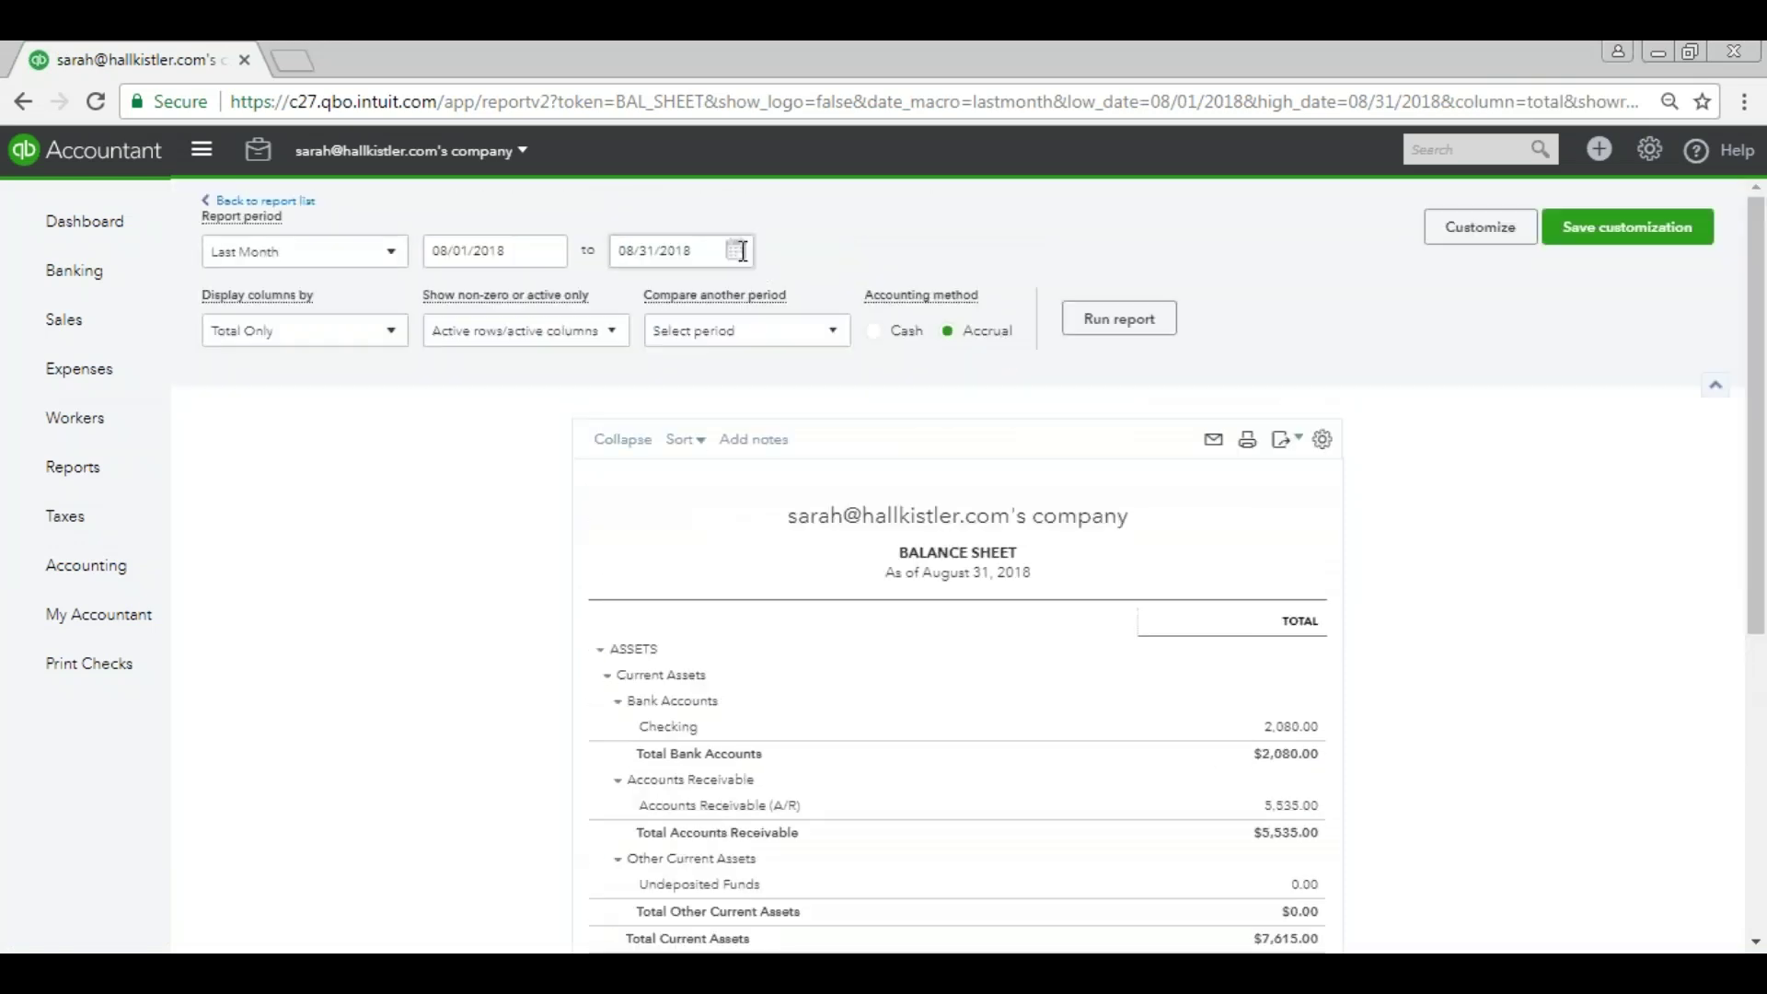
Run the balance sheet through 09/30/2018 and drill into the Security Deposit amount.
click(741, 251)
click(806, 303)
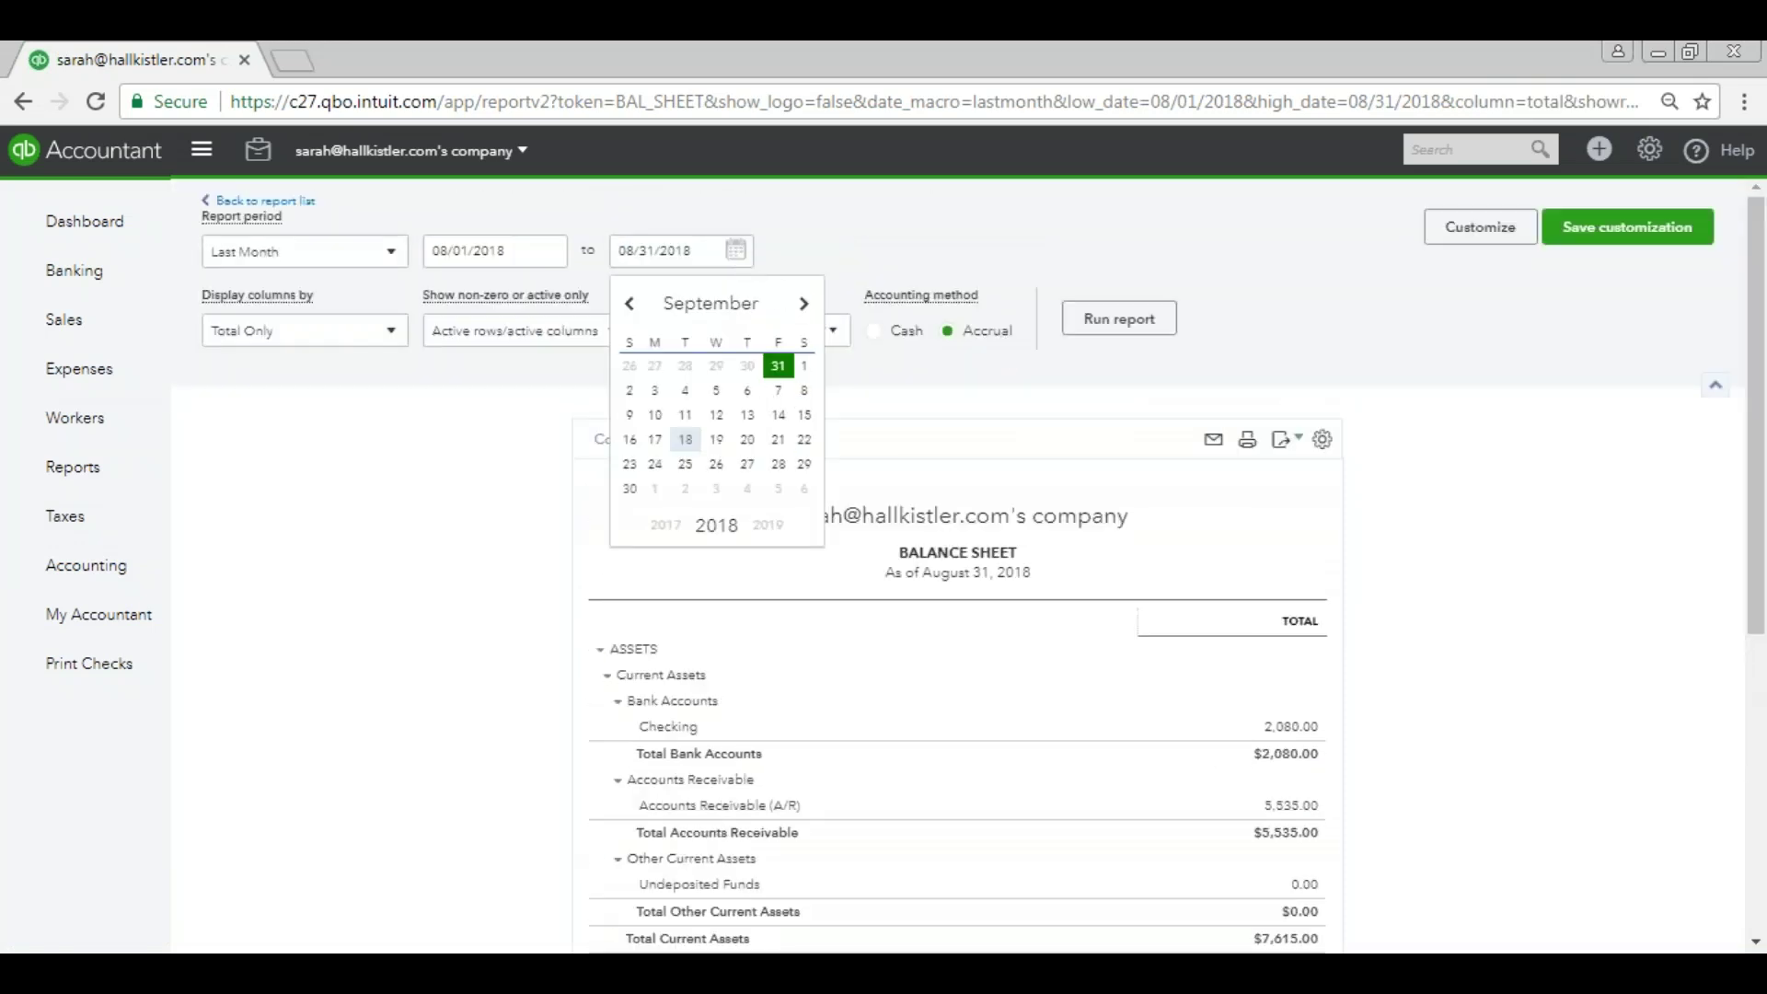
click(631, 489)
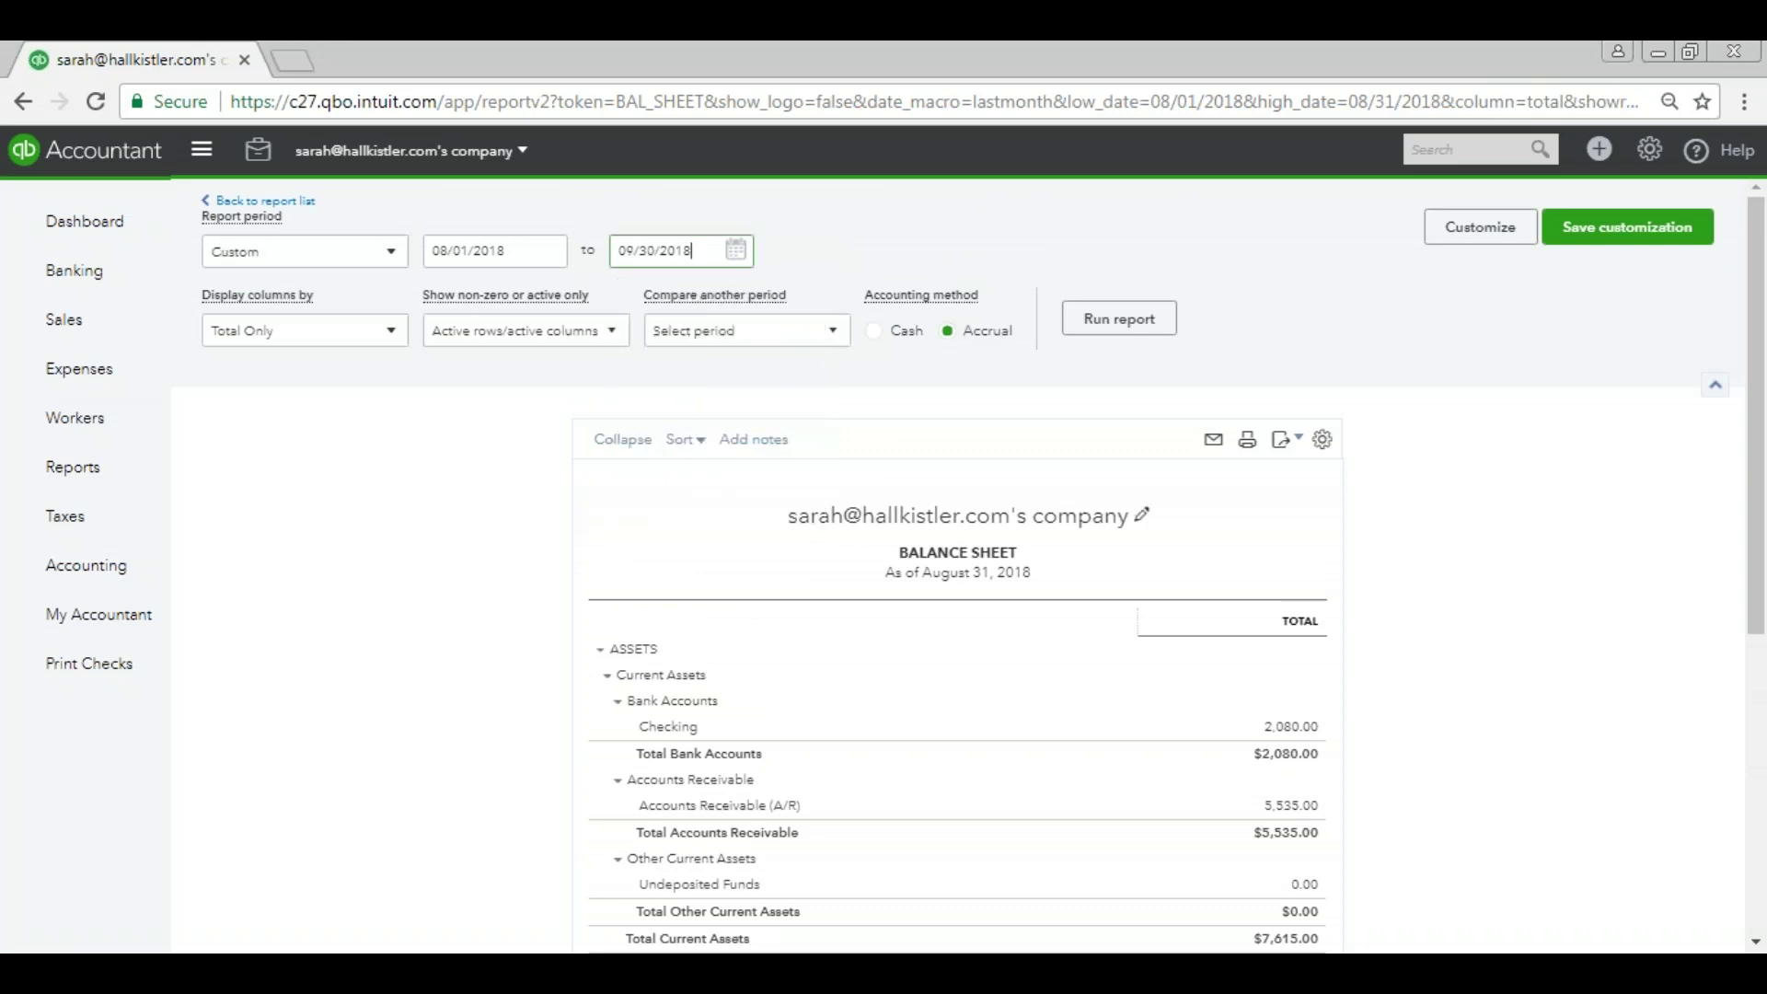
click(1146, 329)
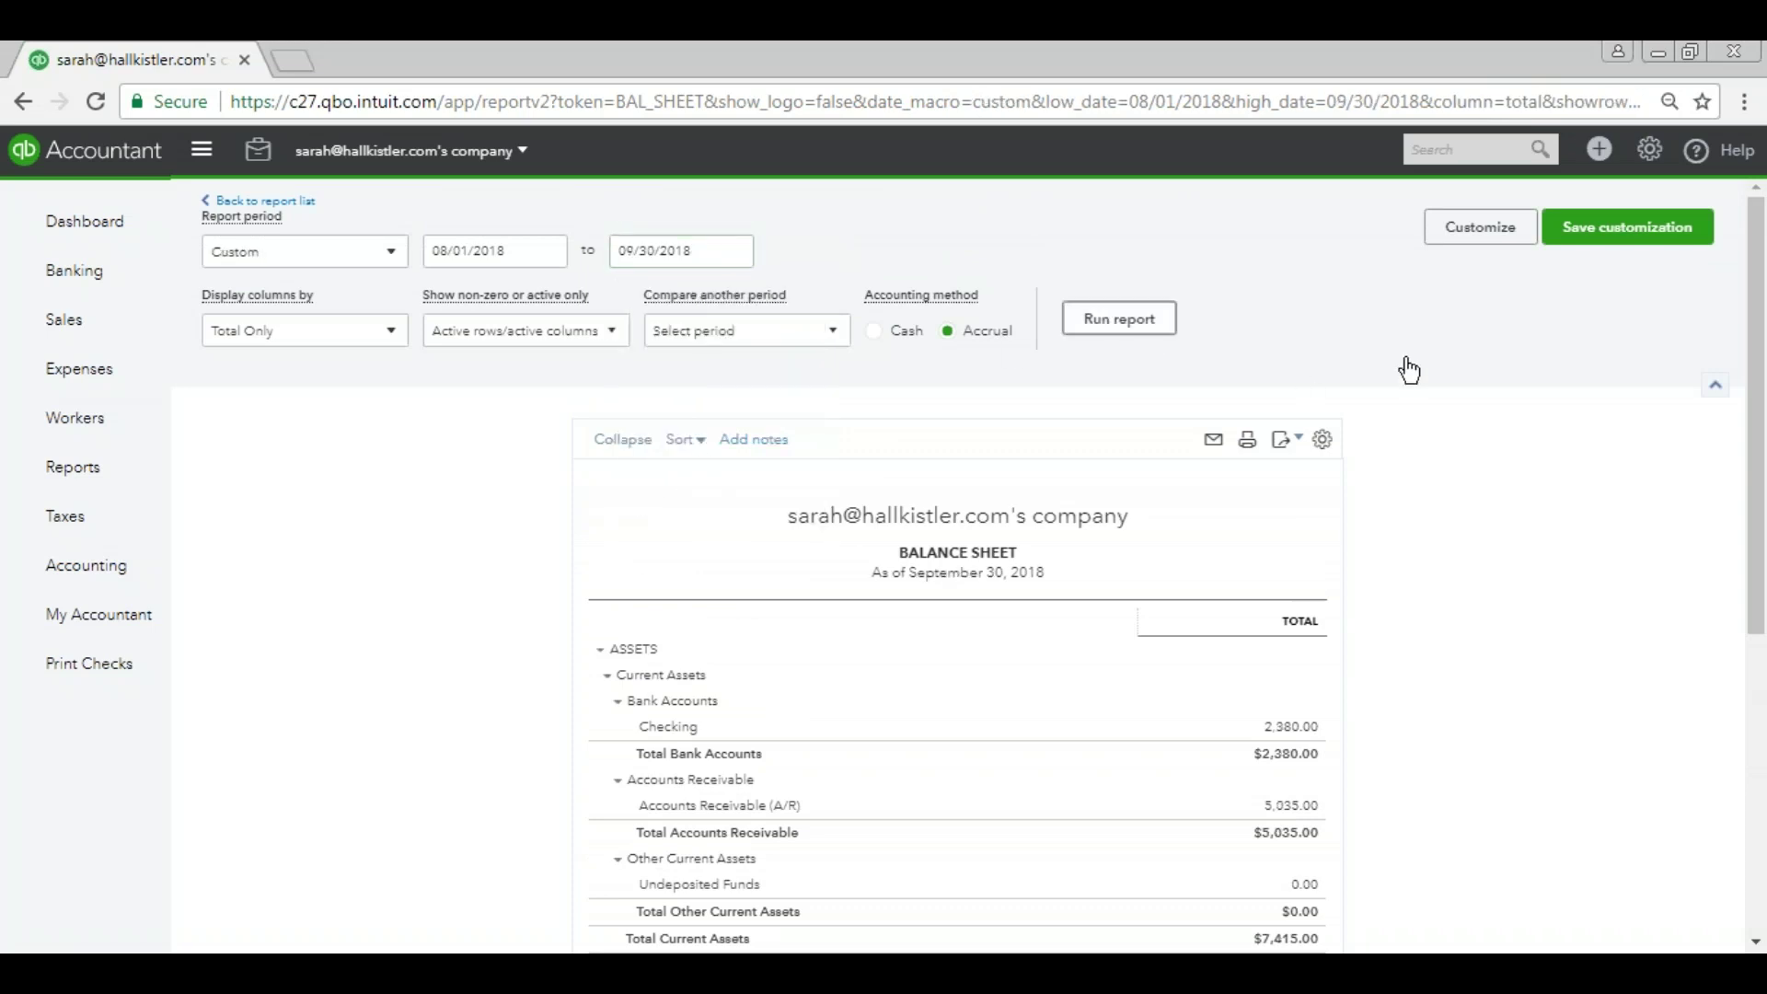
scroll(1408, 370, down, 3)
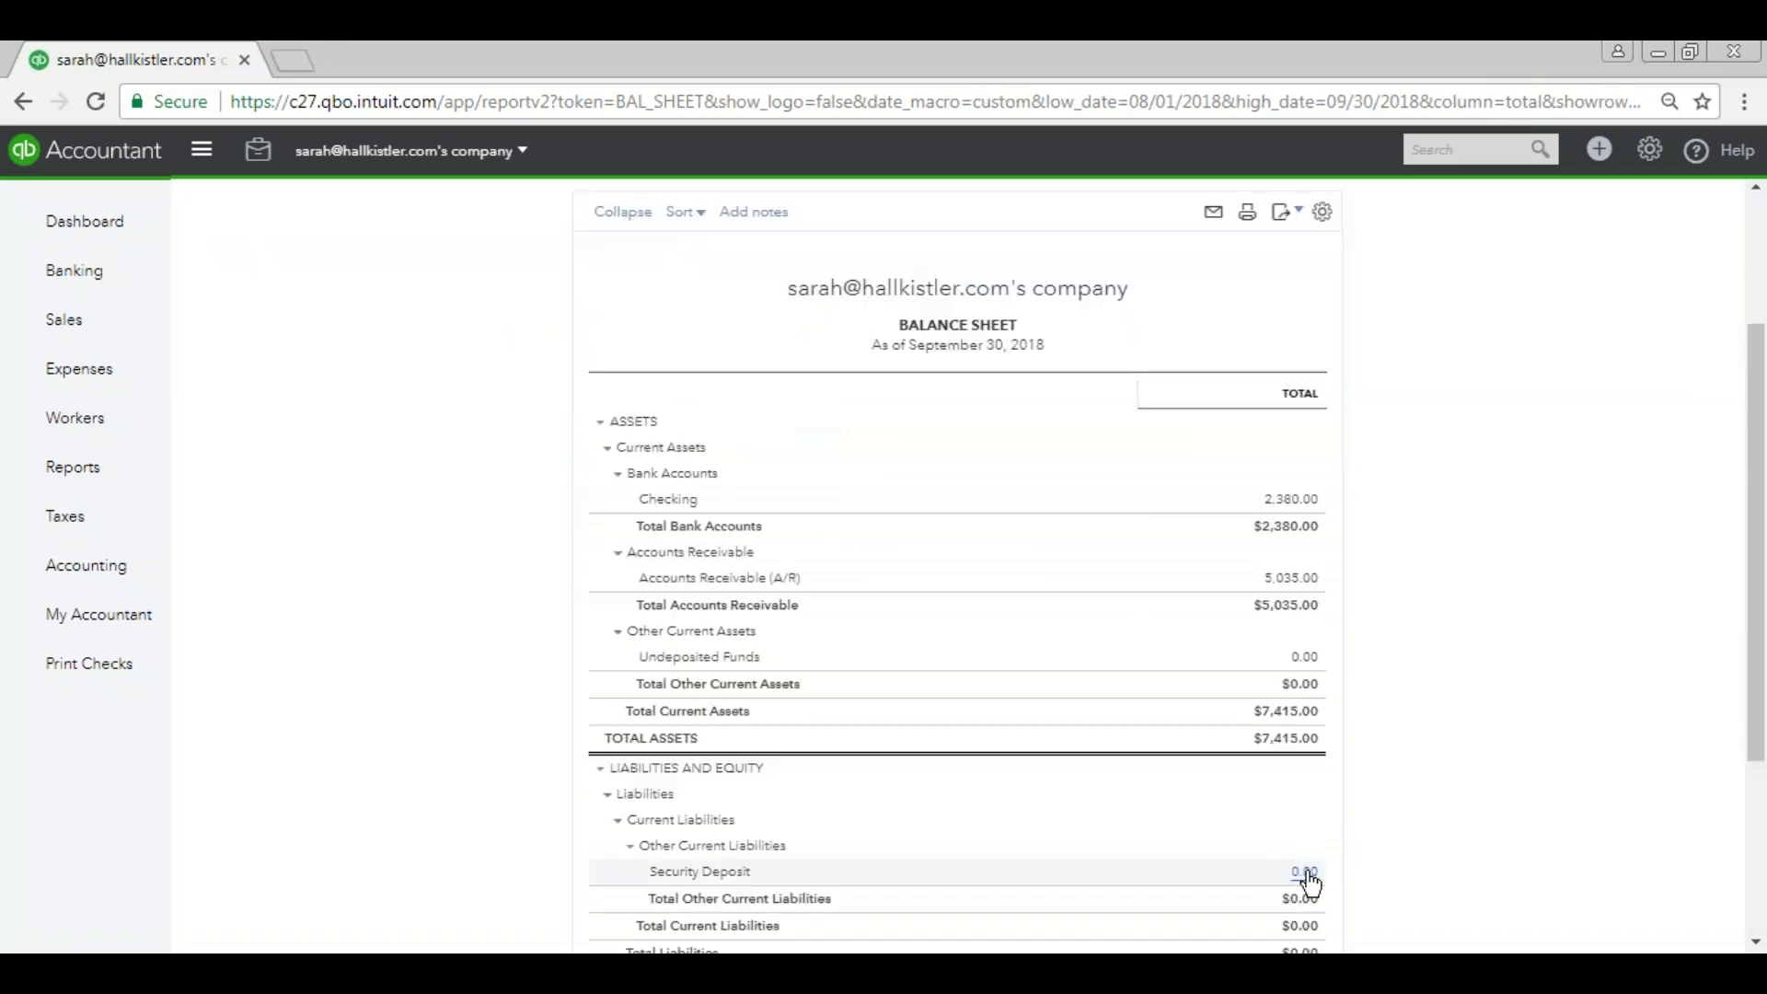
click(1305, 873)
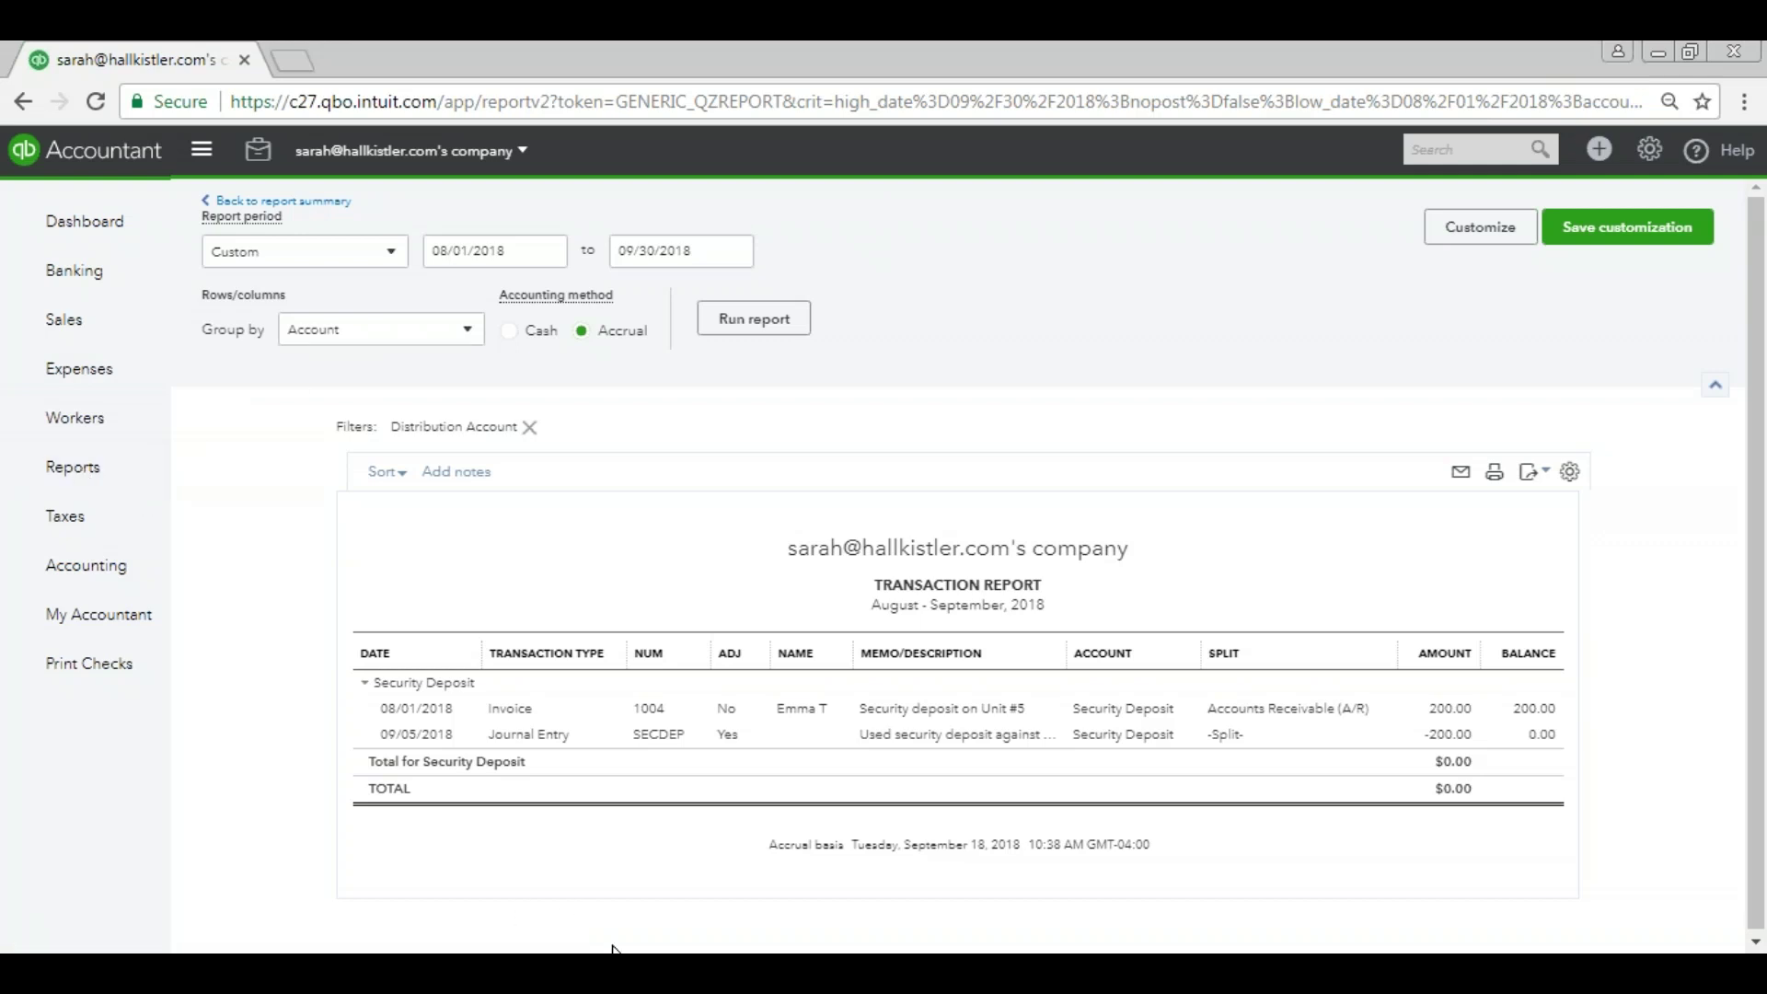
Create a duplicate customer with the same first name and last initial followed by a period.
mouse_move(612, 949)
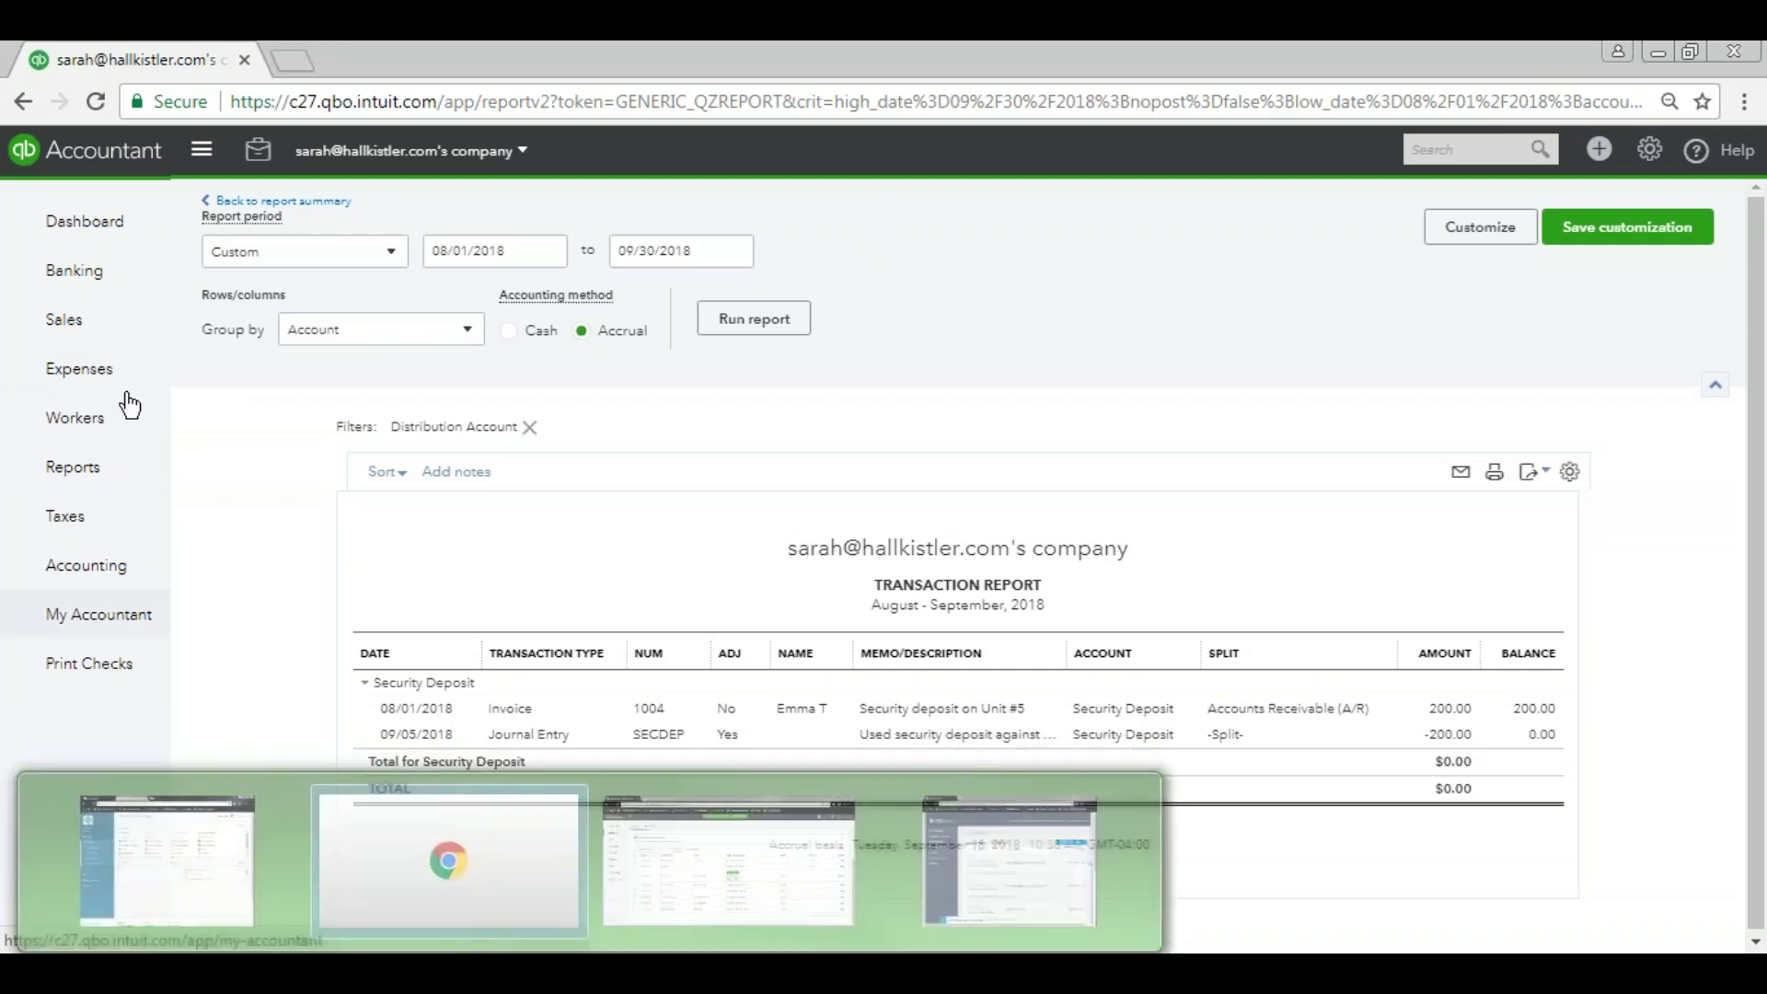
mouse_move(85, 329)
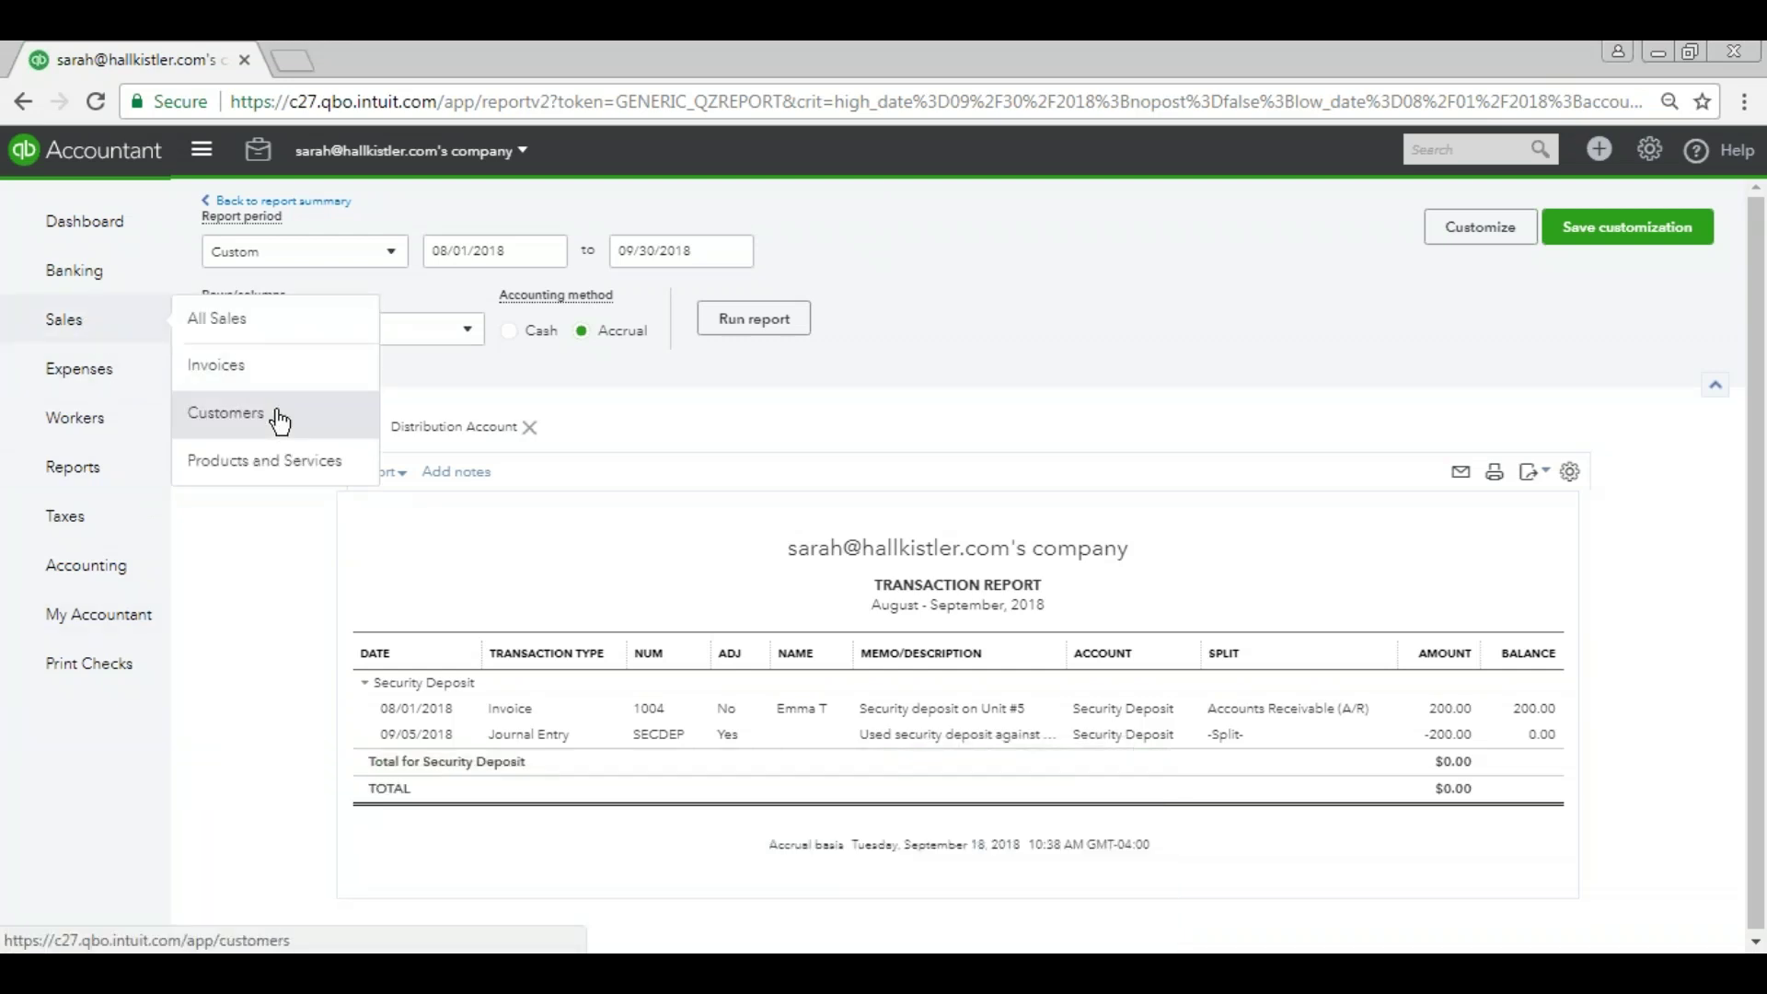
click(281, 421)
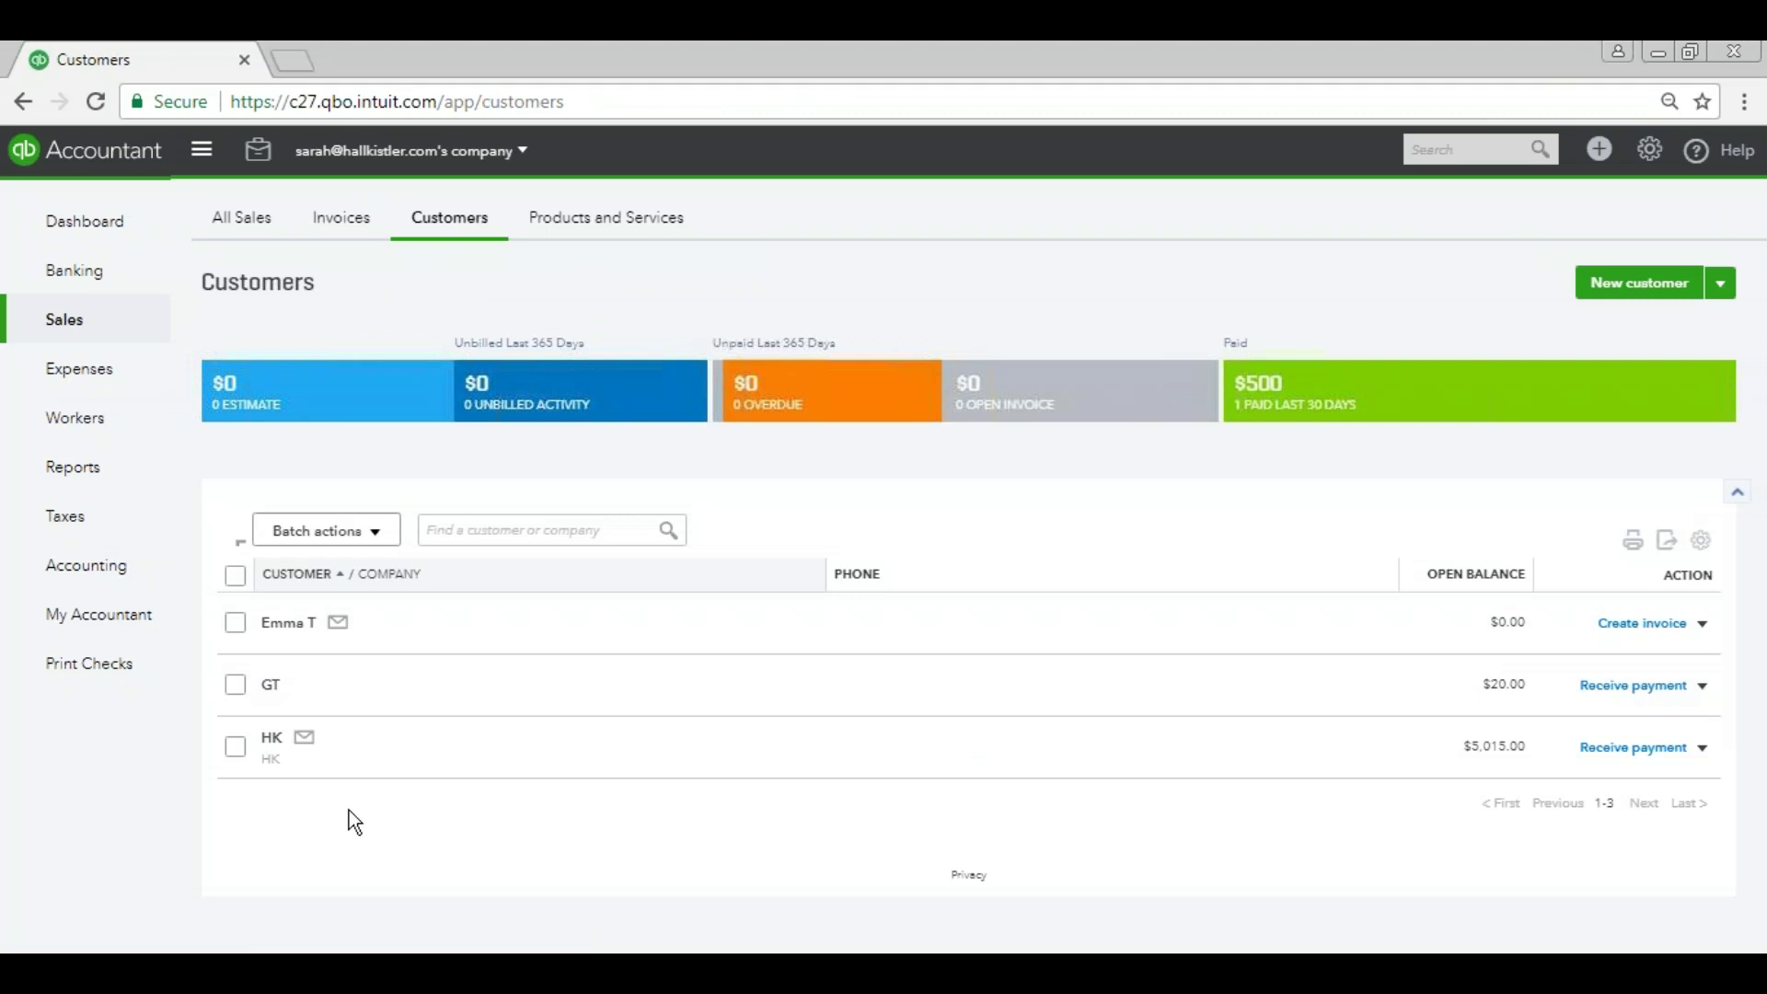
click(1610, 284)
text(Emma)
key(Tab)
key(Tab)
text(T)
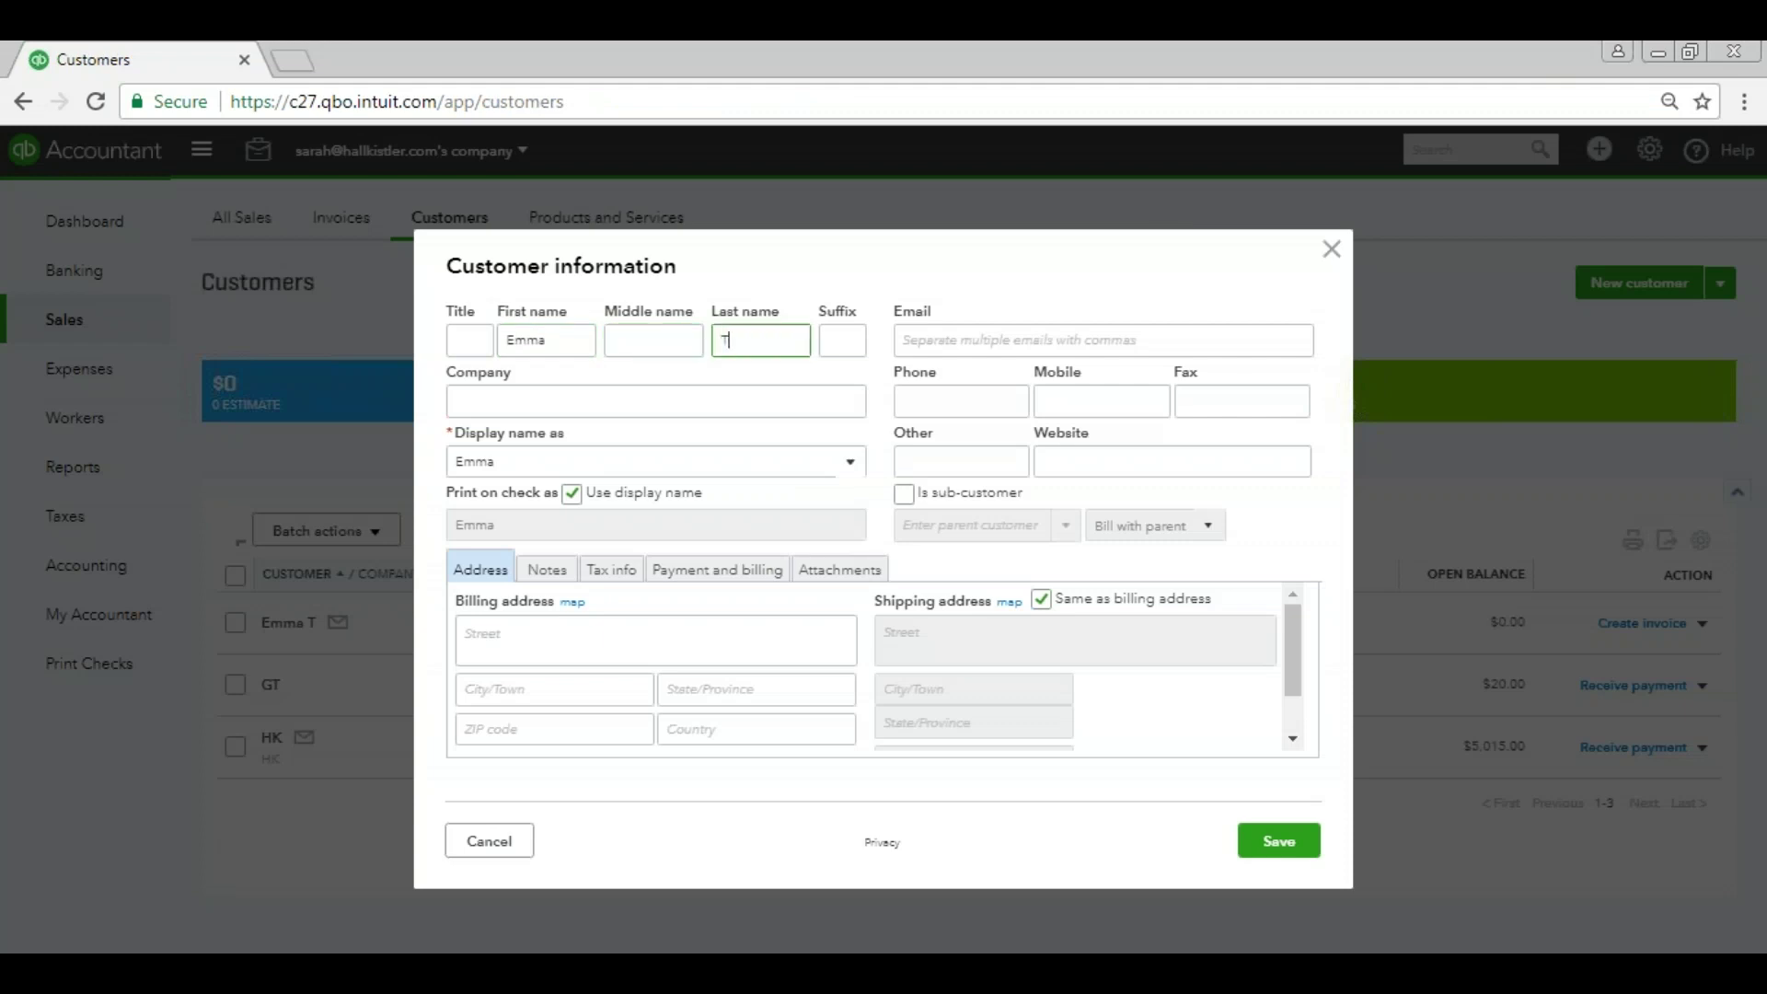
text(ro)
key(BackSpace)
key(BackSpace)
text(.)
key(Tab)
click(1270, 845)
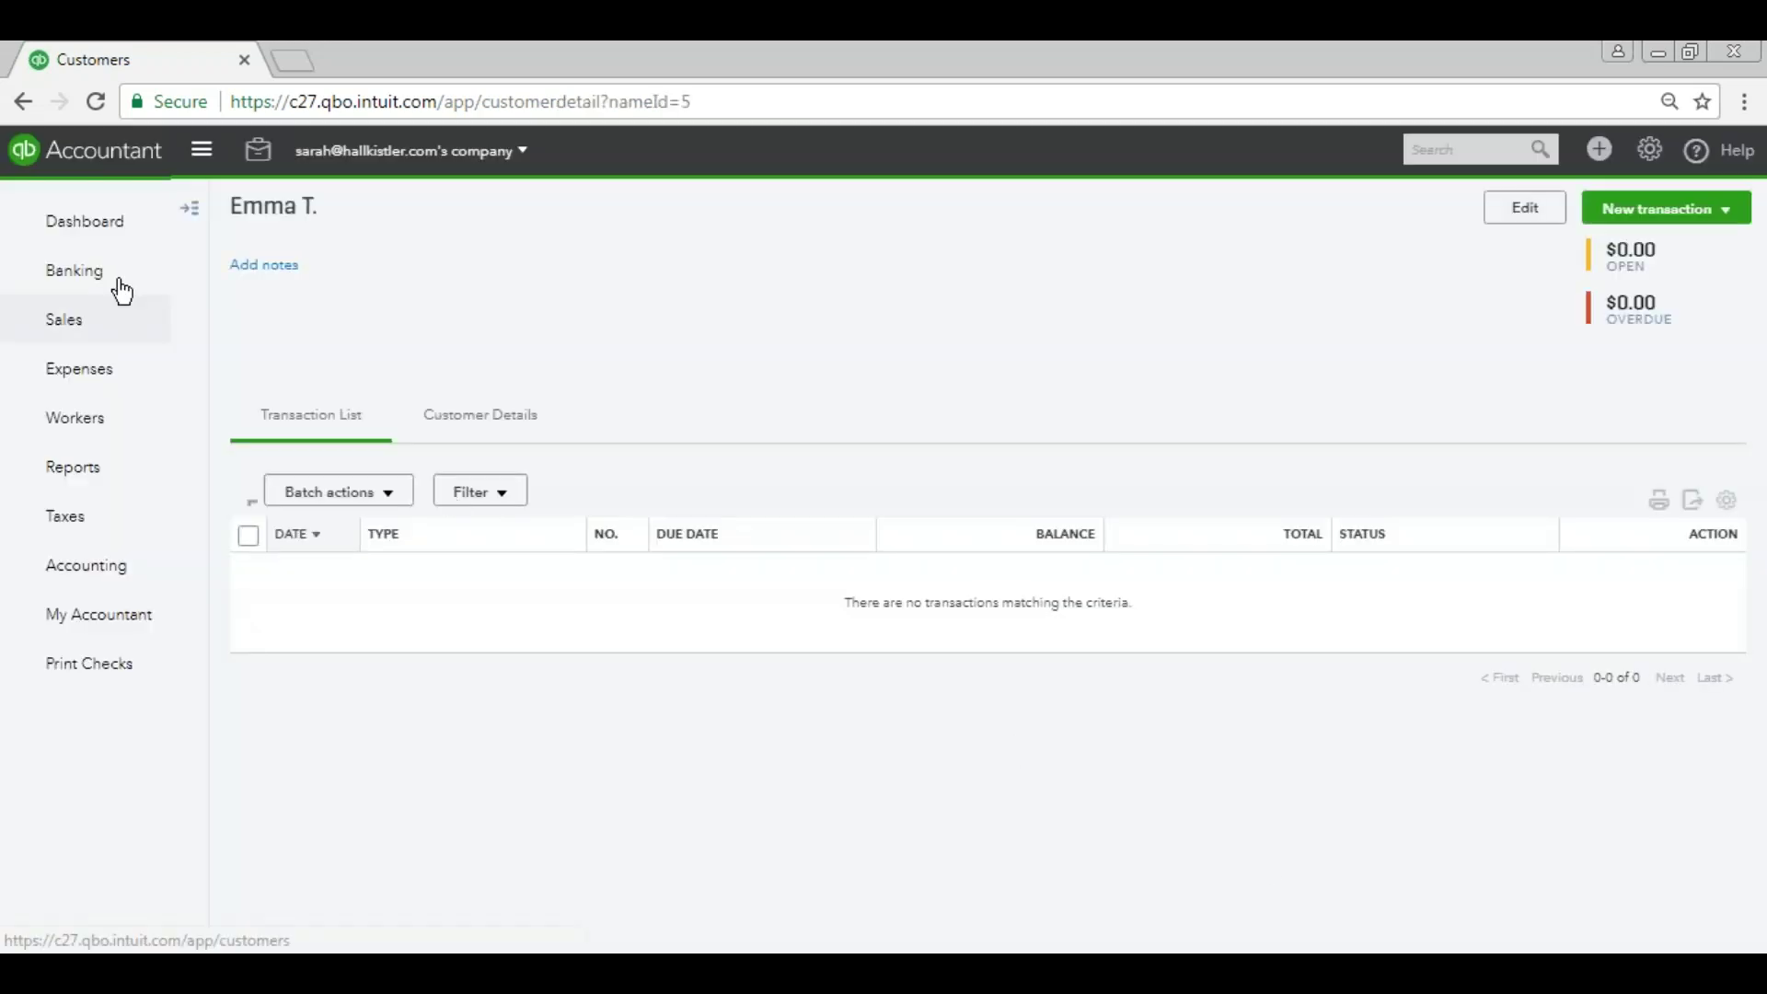
Compare the existing customer's details with the new duplicate's details.
mouse_move(73, 322)
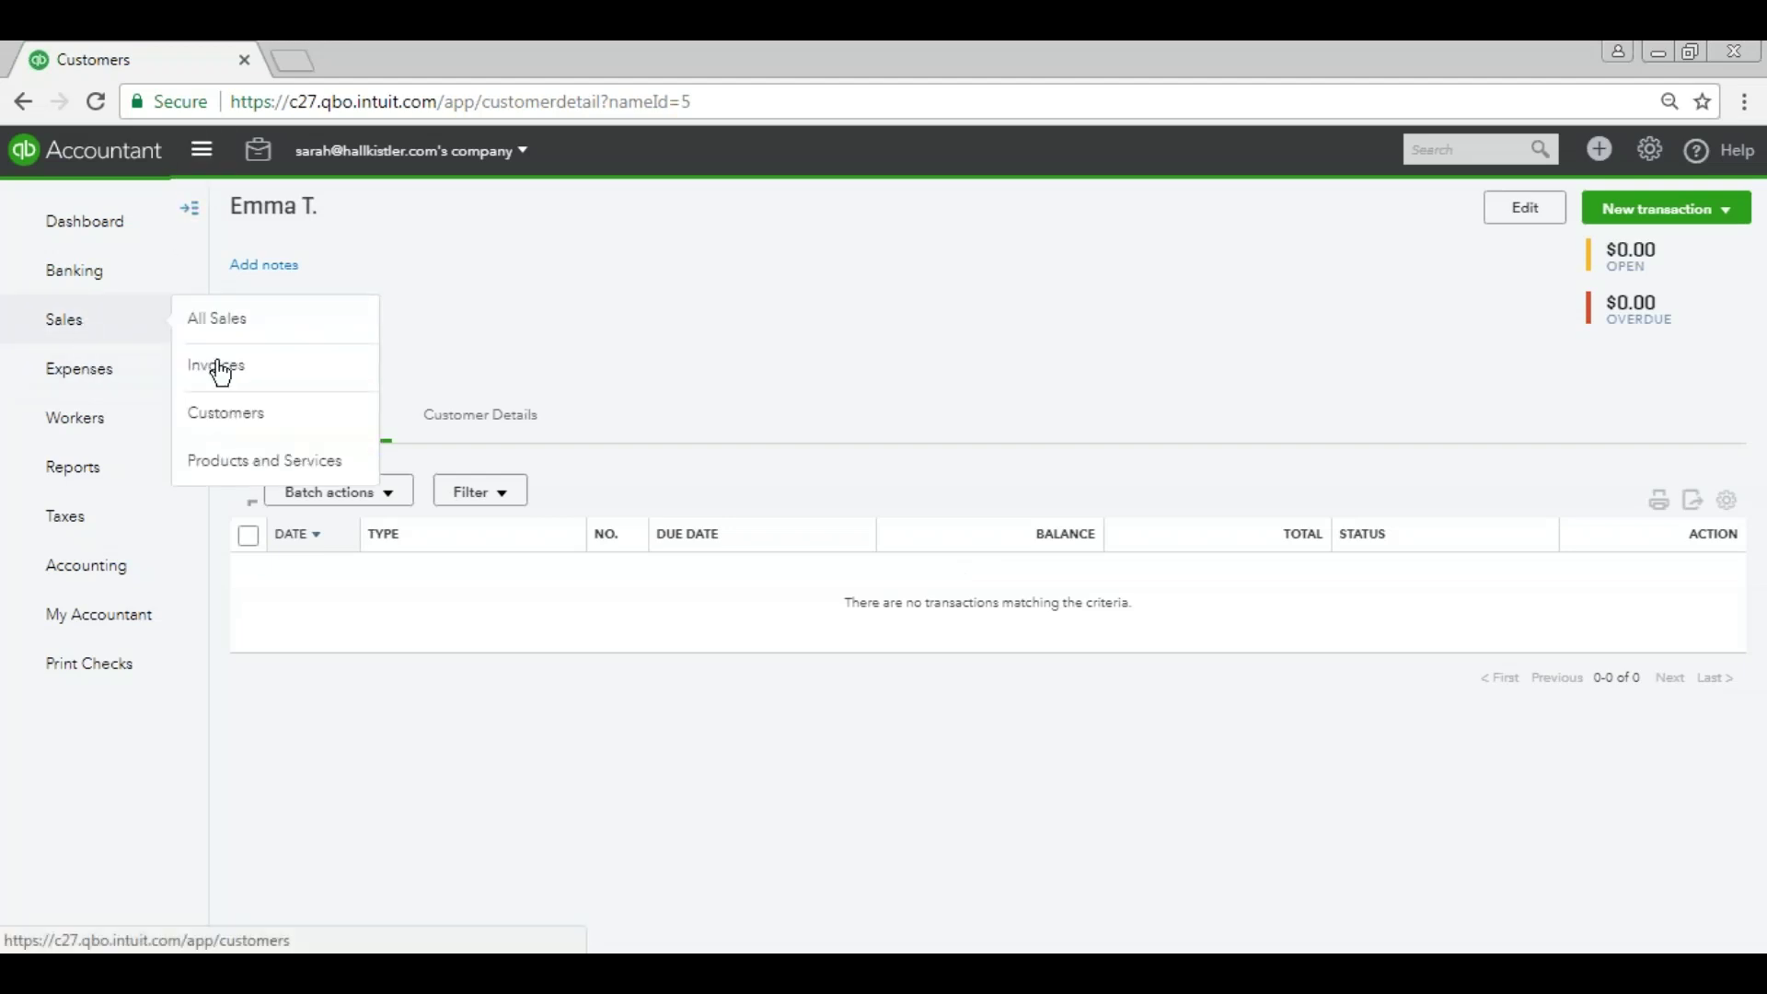
click(250, 417)
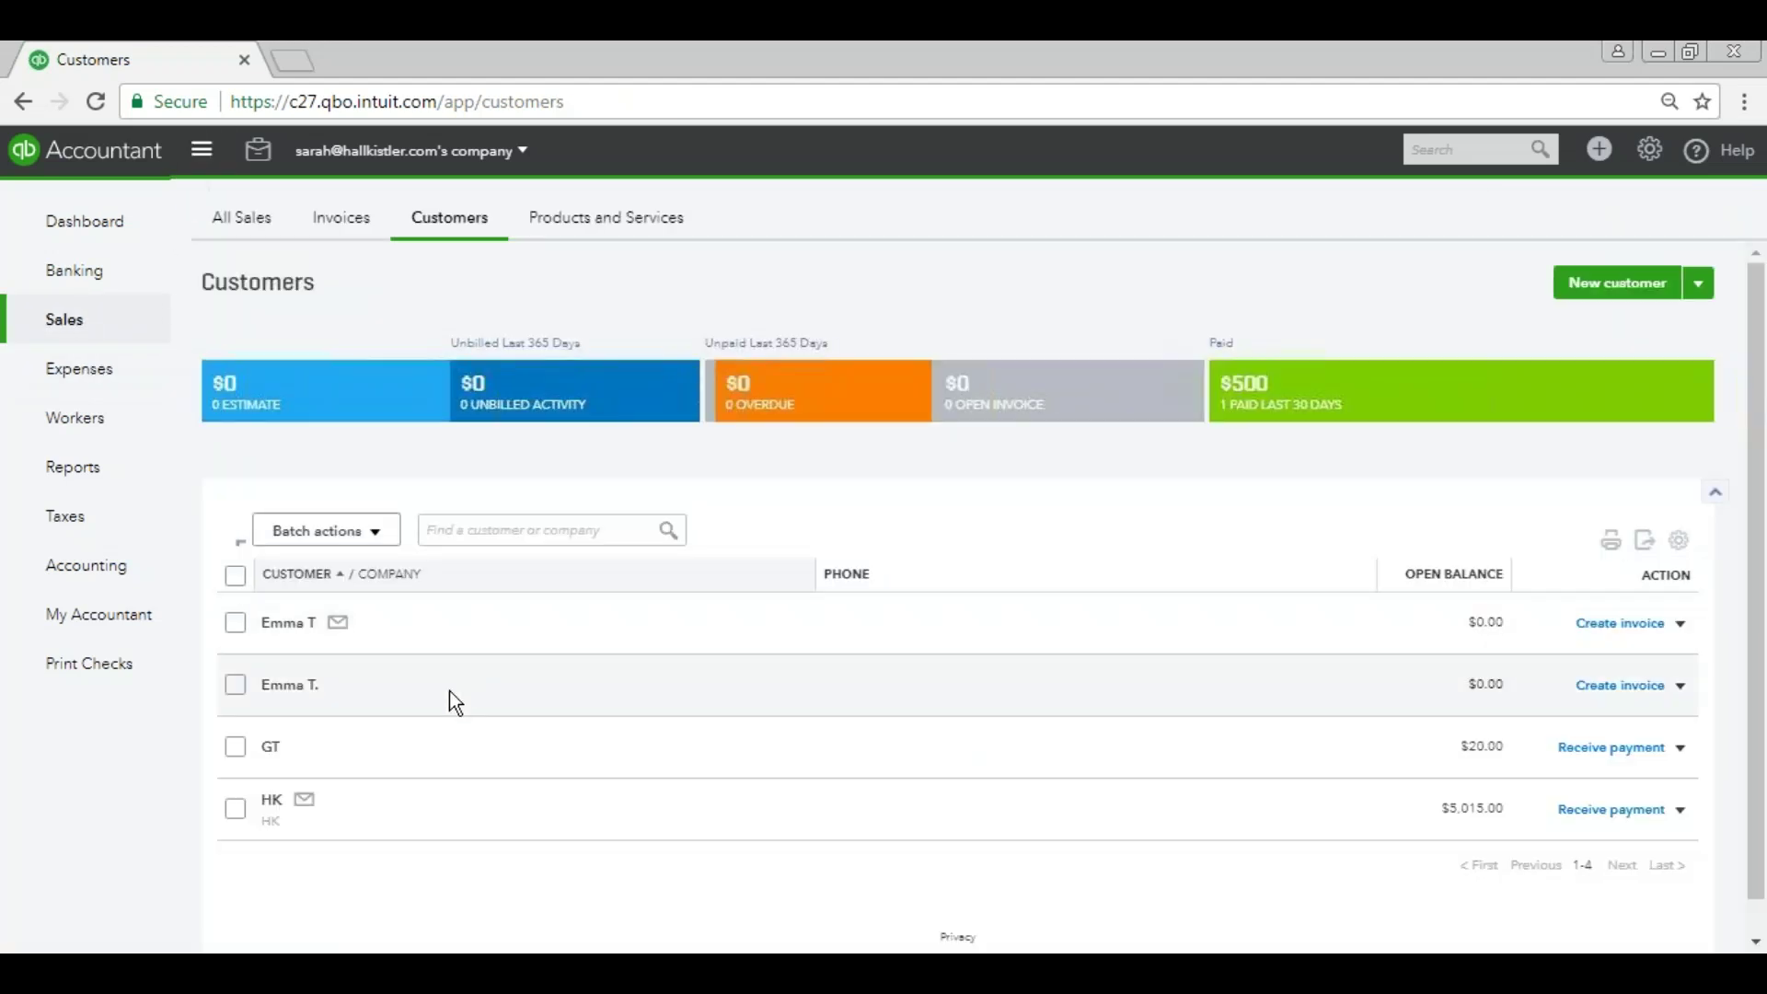
click(288, 625)
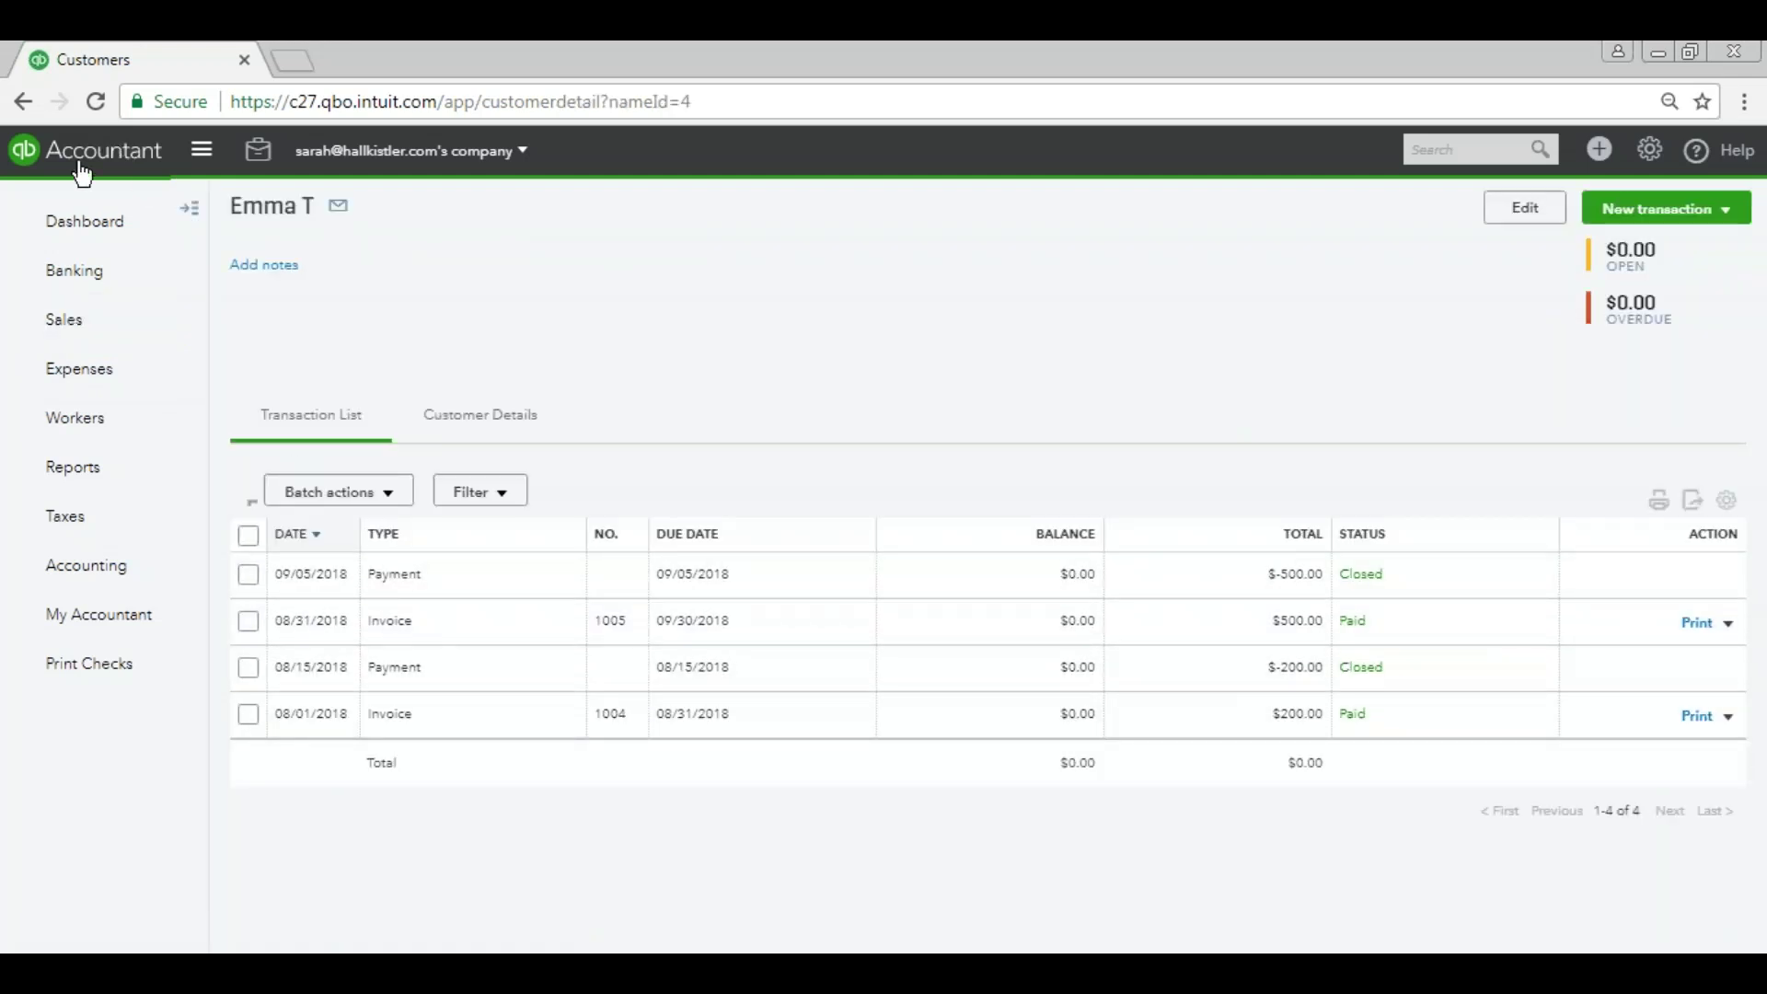
click(23, 102)
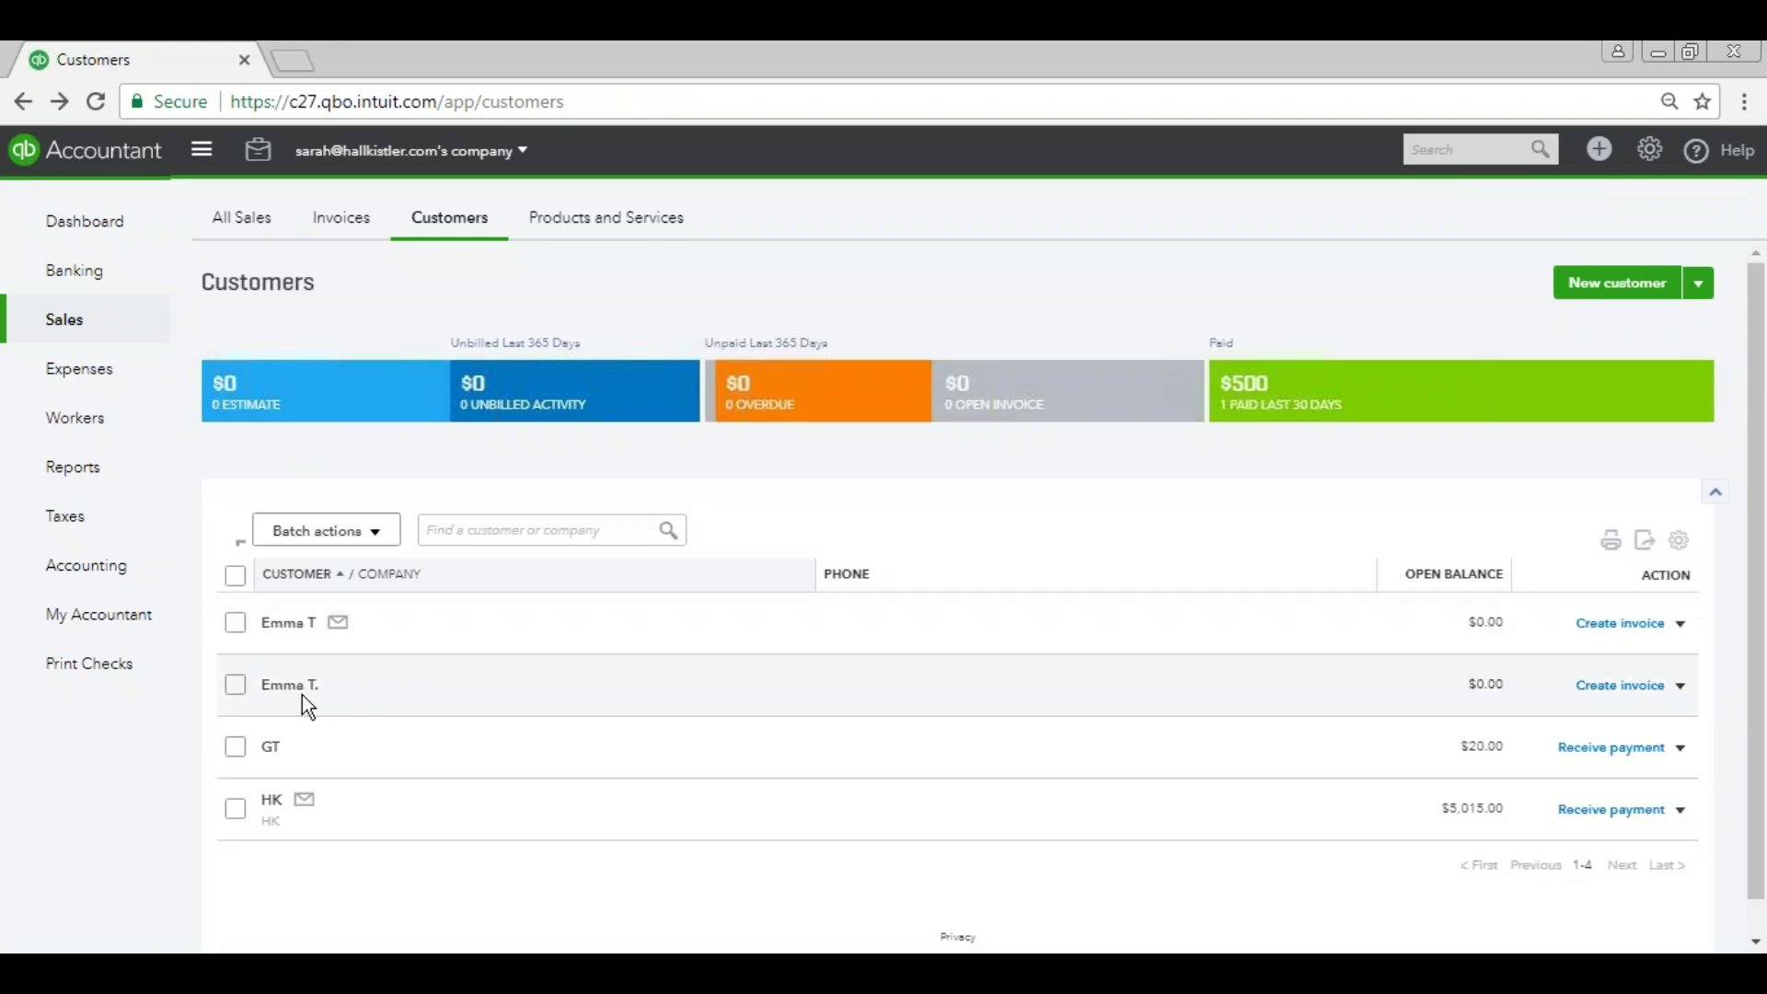
click(290, 685)
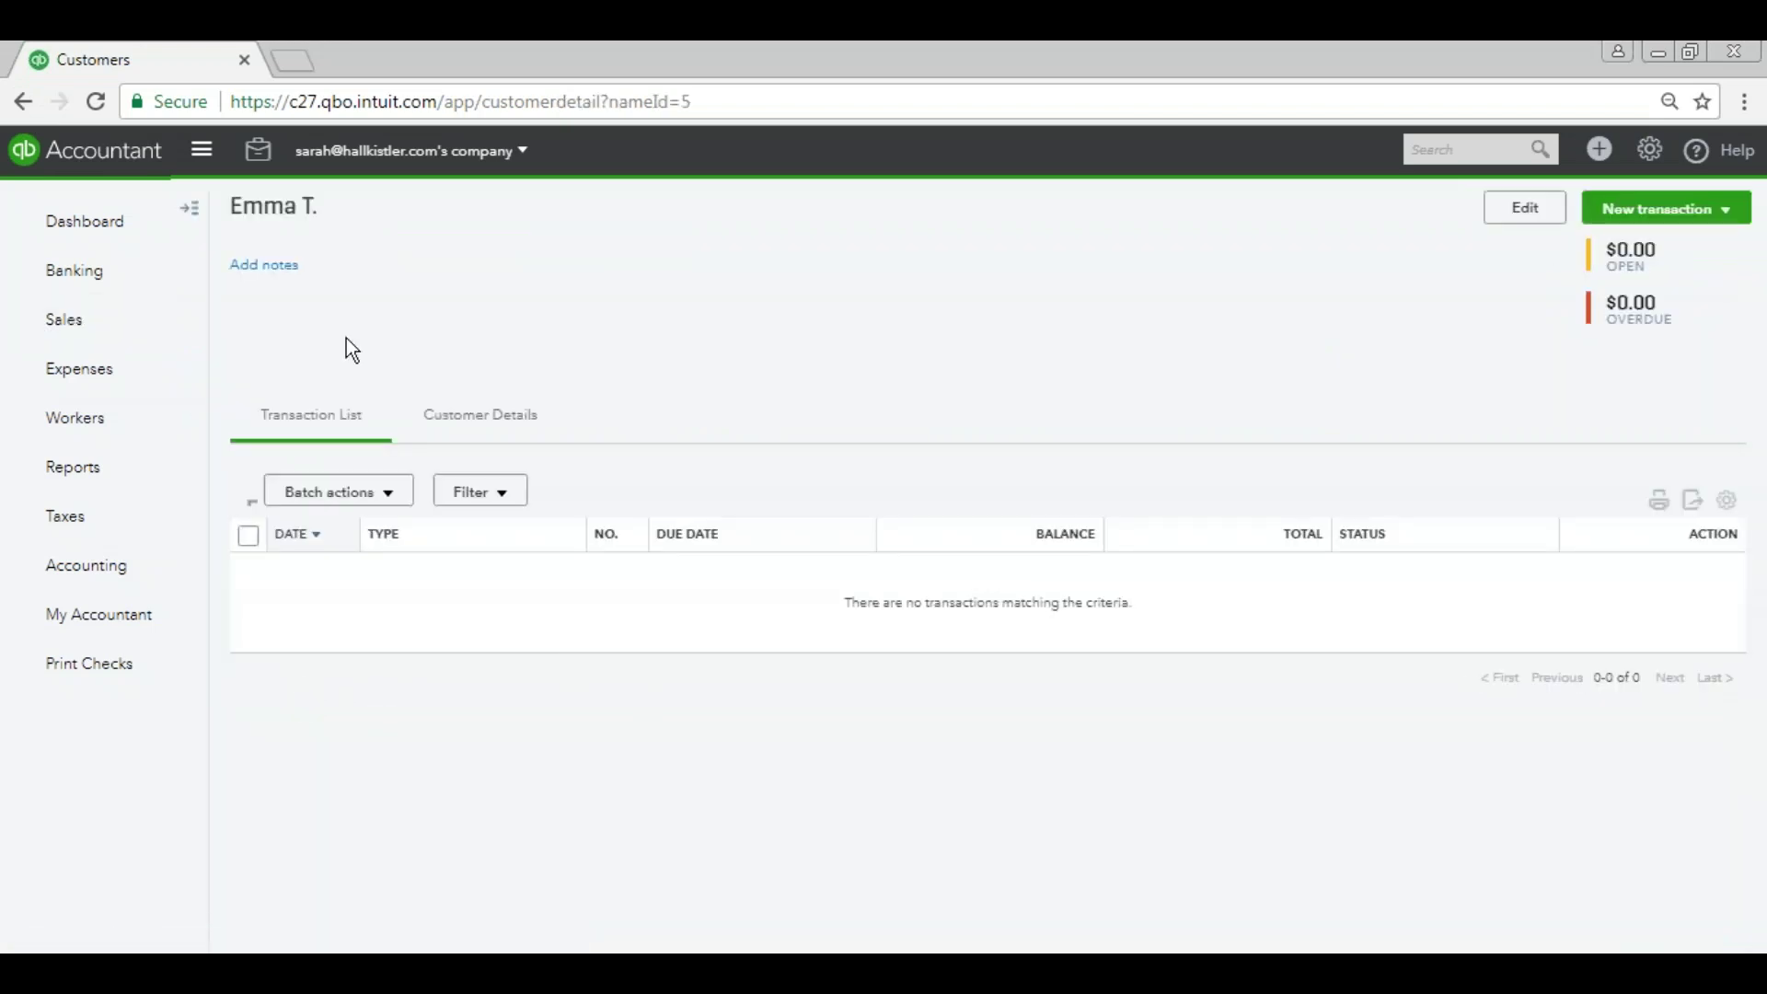
click(24, 101)
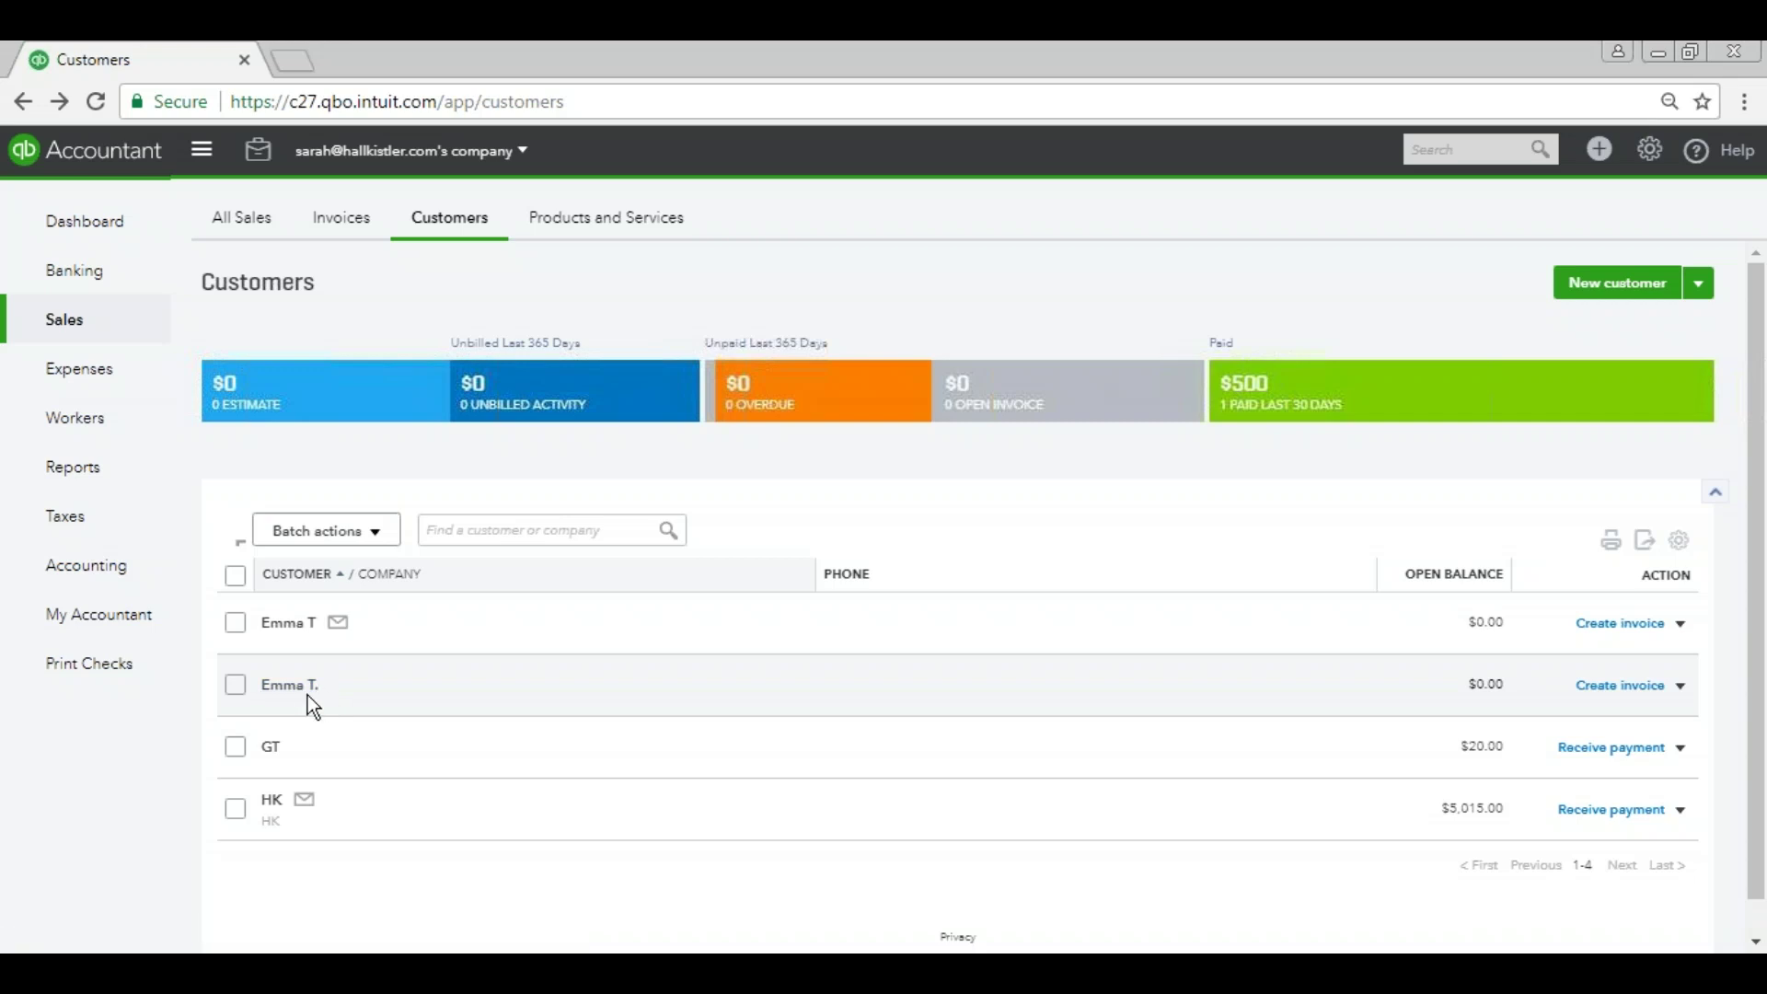
click(291, 686)
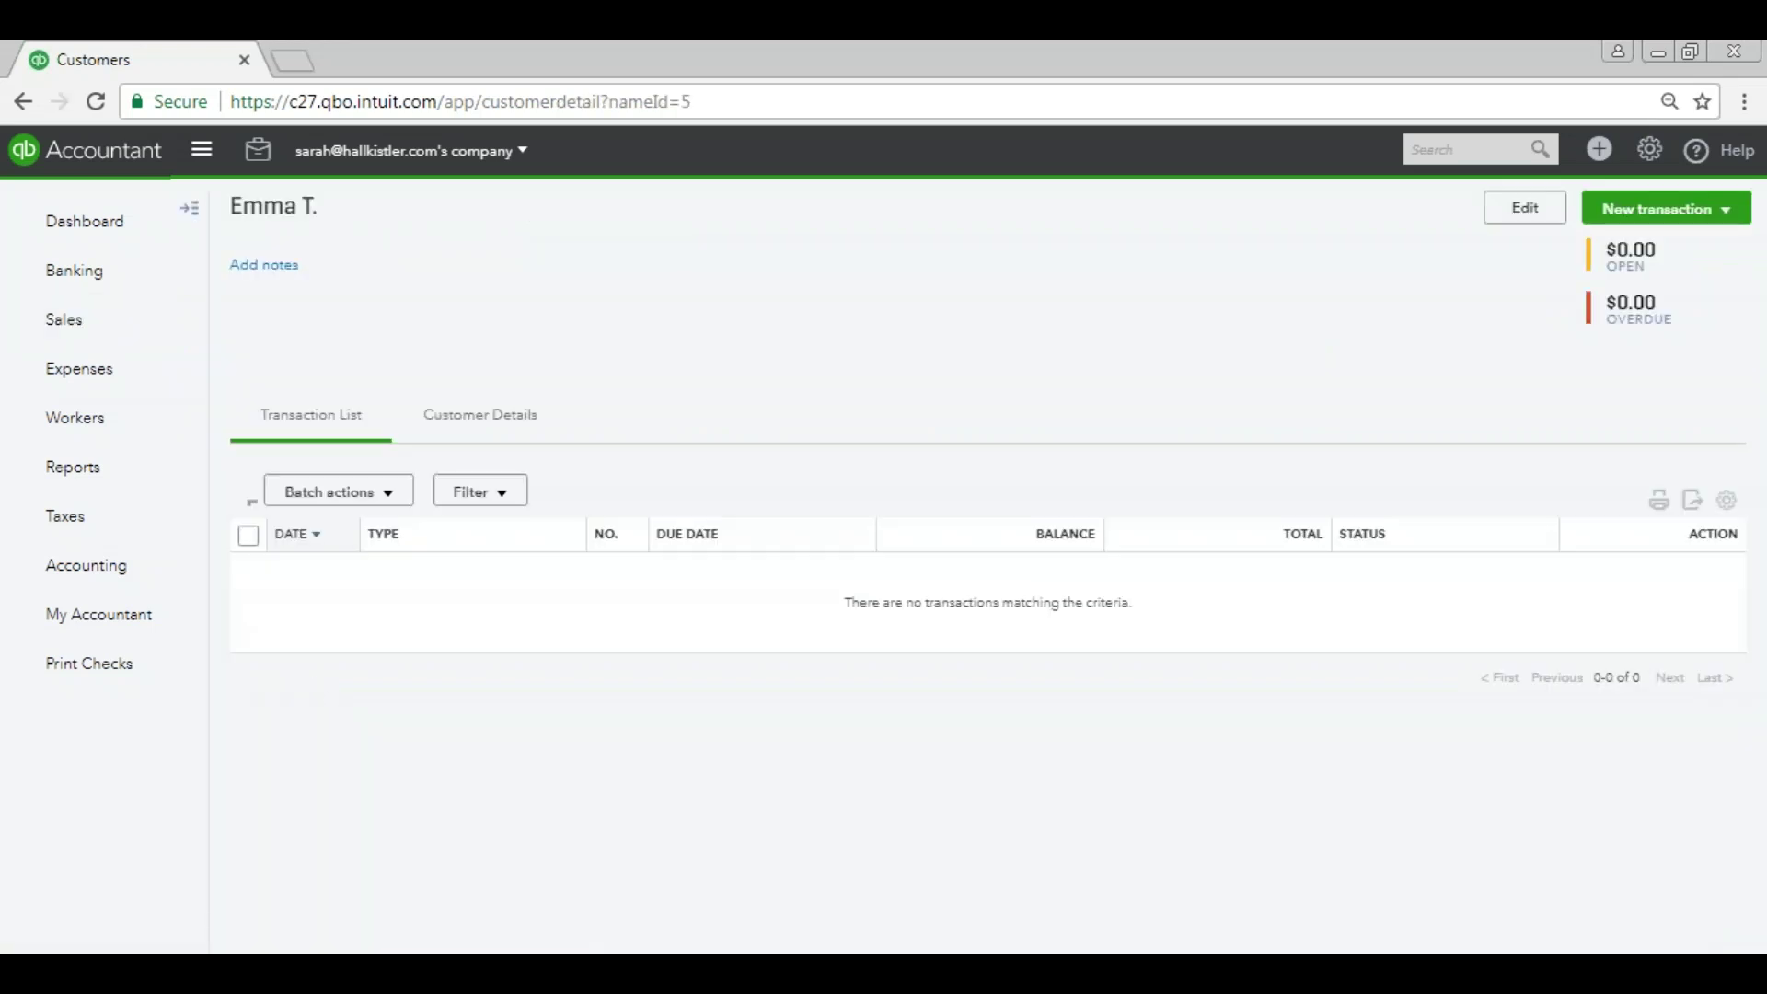
Remove the period from the duplicate's display name, save, and confirm the merge.
click(1525, 208)
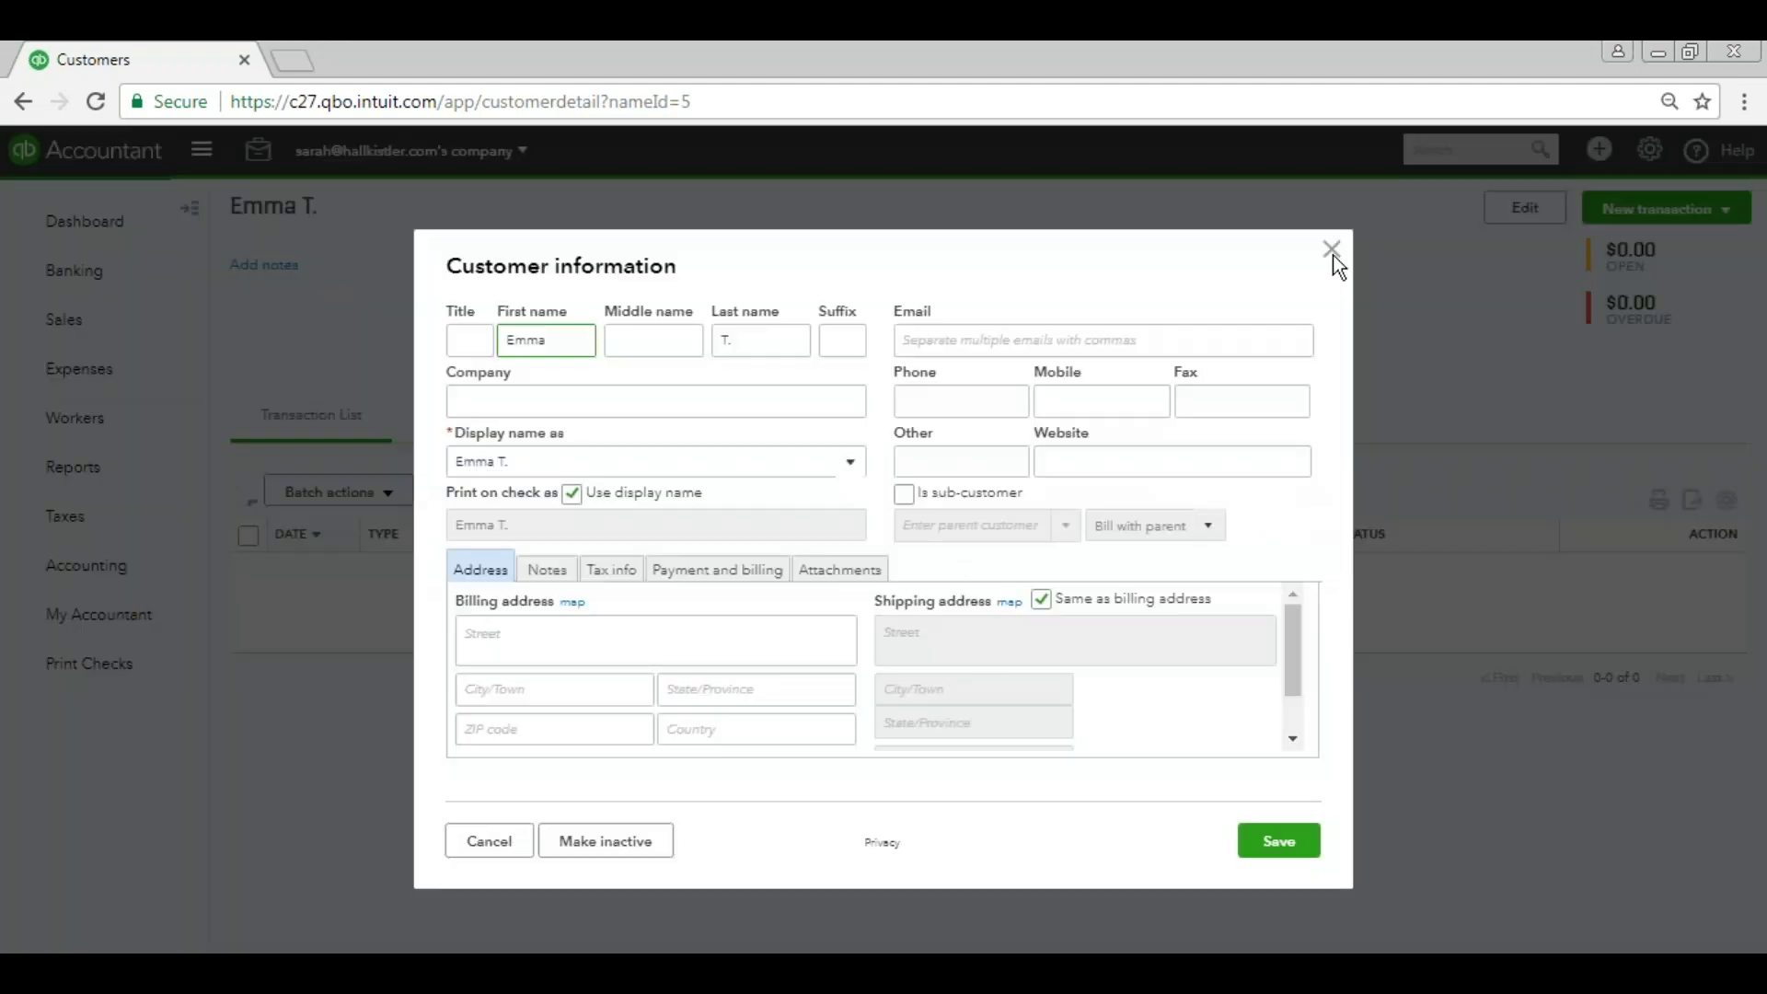
double_click(774, 345)
key(Tab)
key(Tab)
key(End)
key(BackSpace)
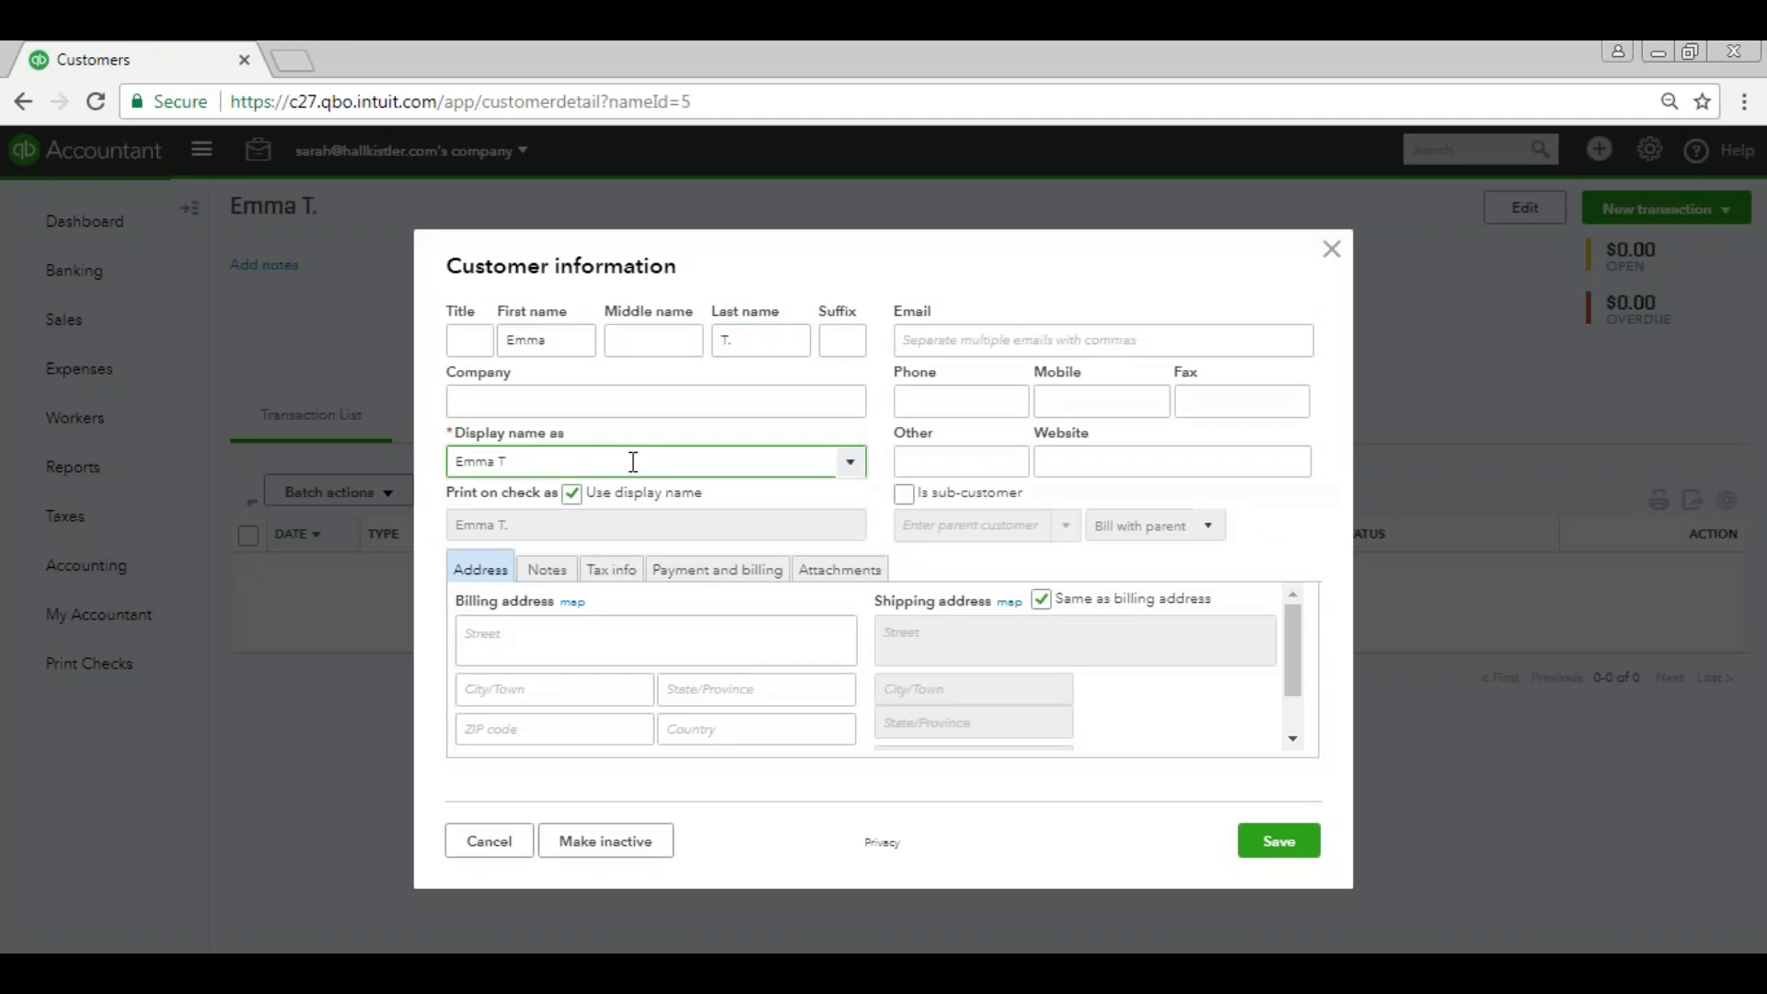
click(770, 417)
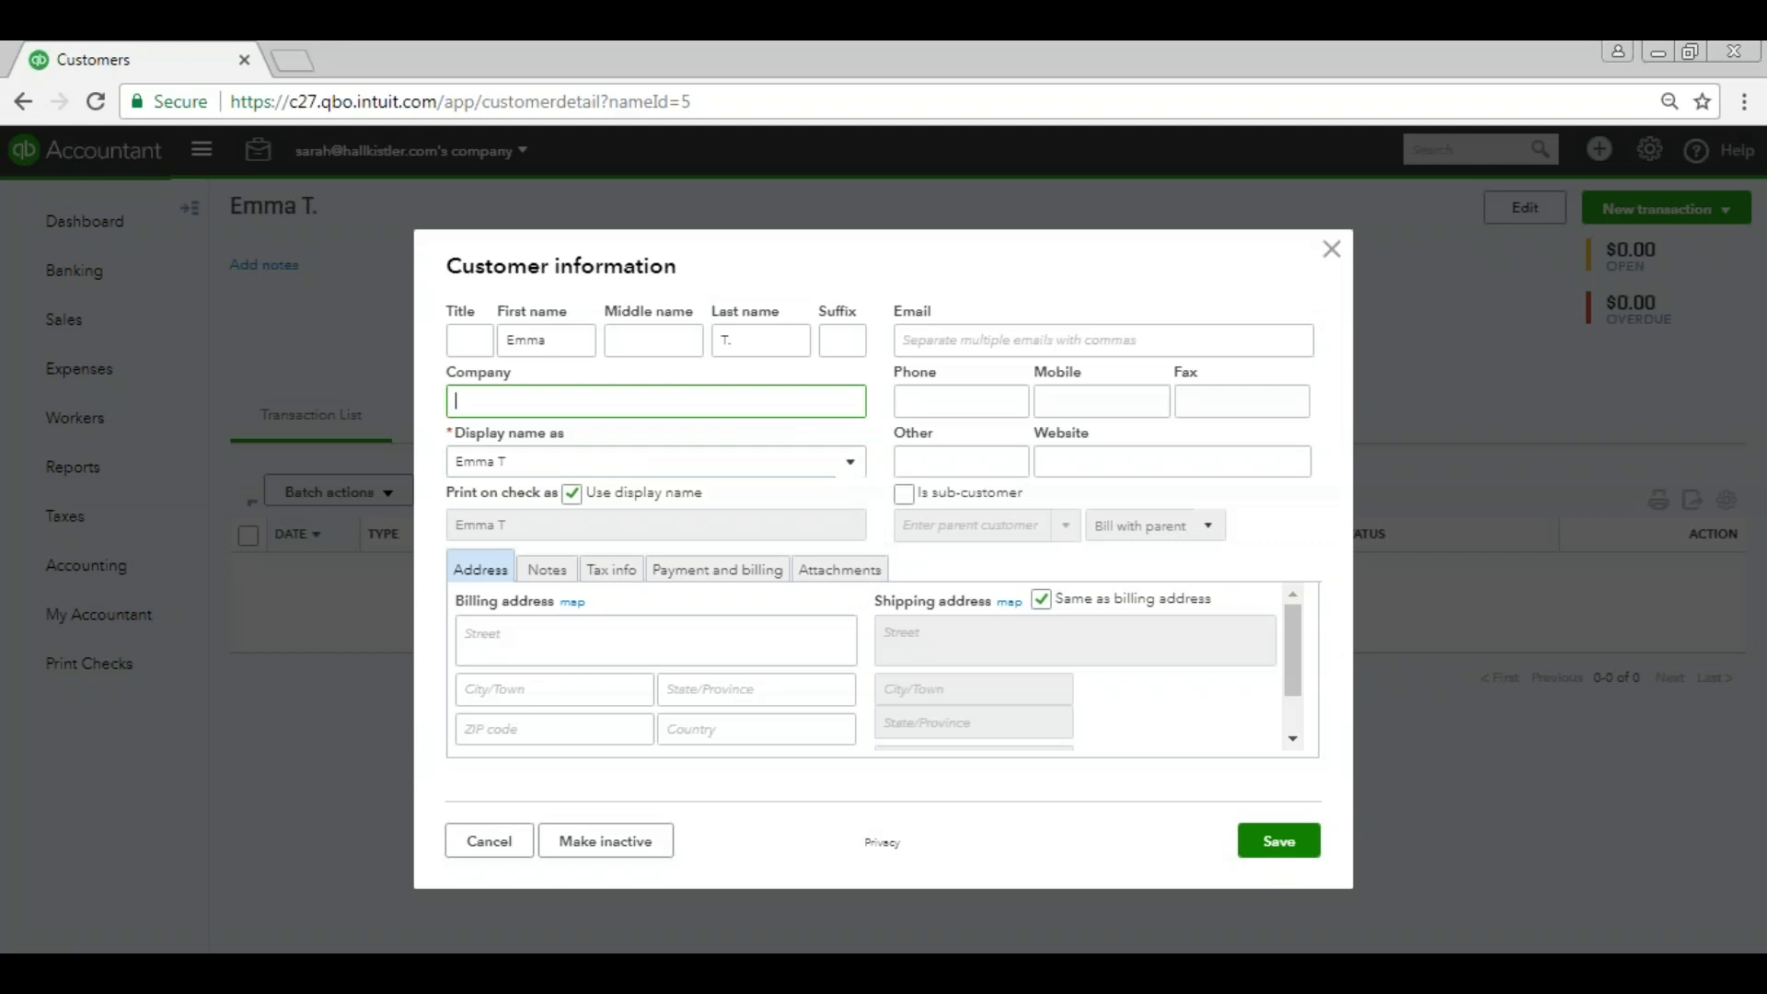
click(1281, 843)
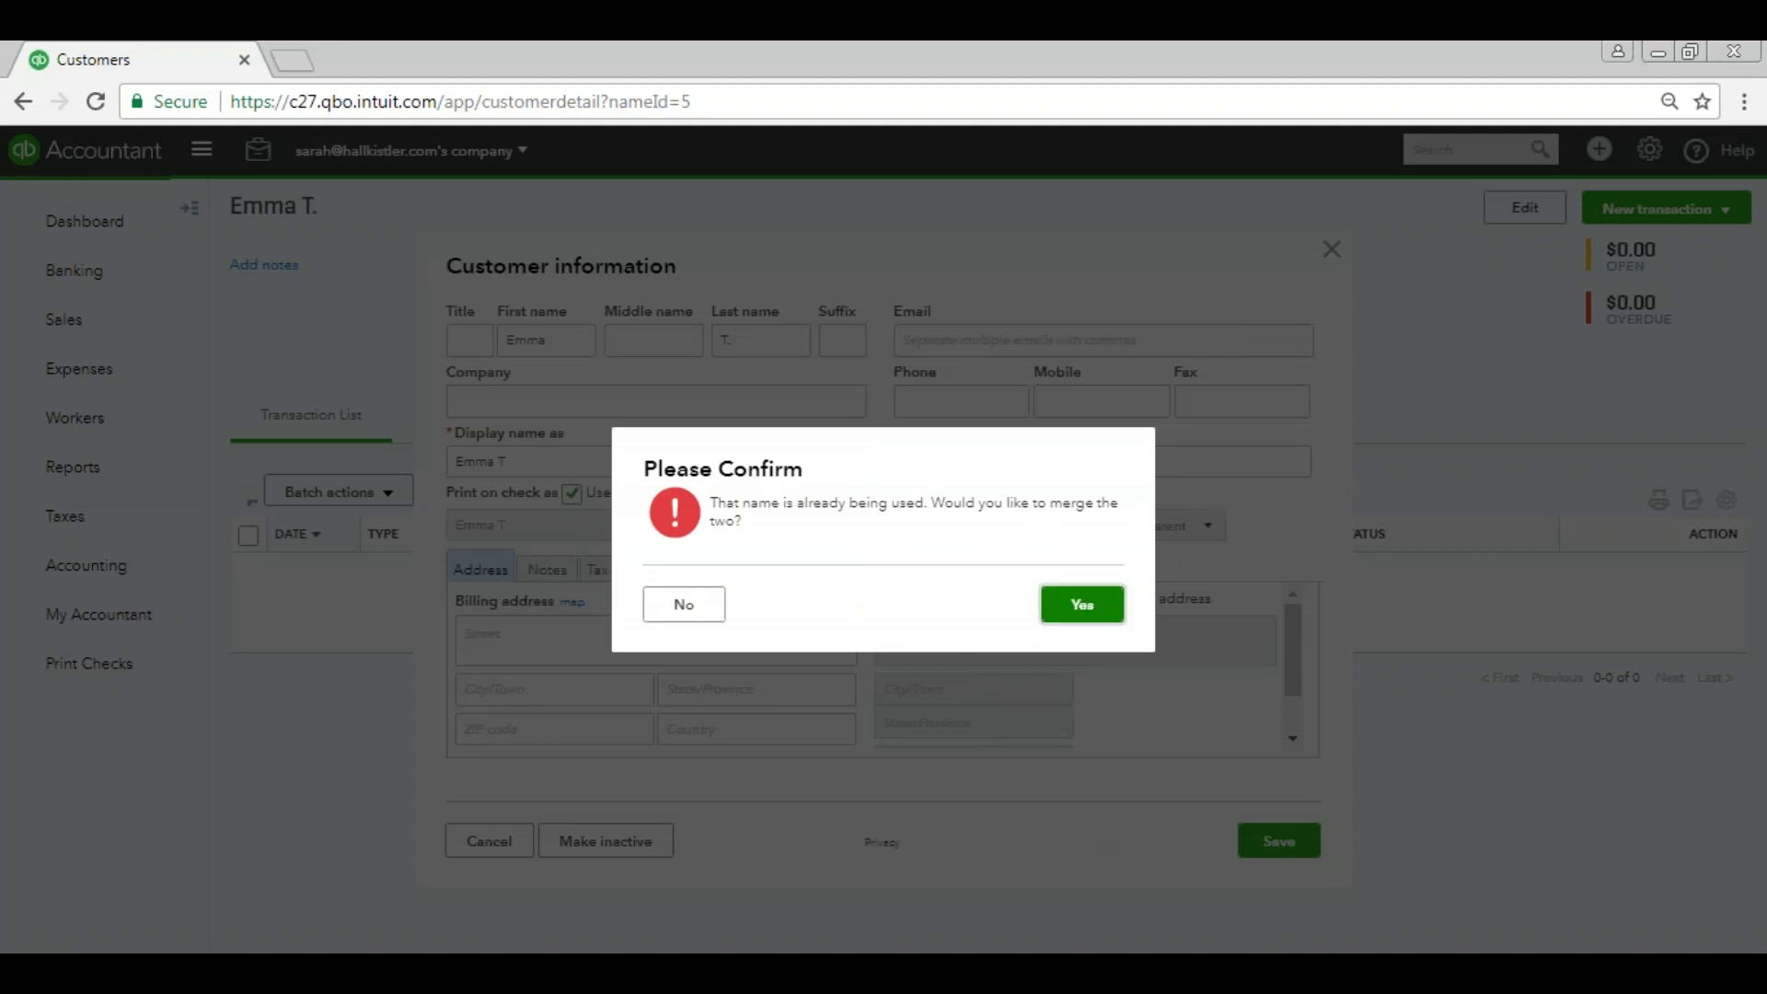
key(Return)
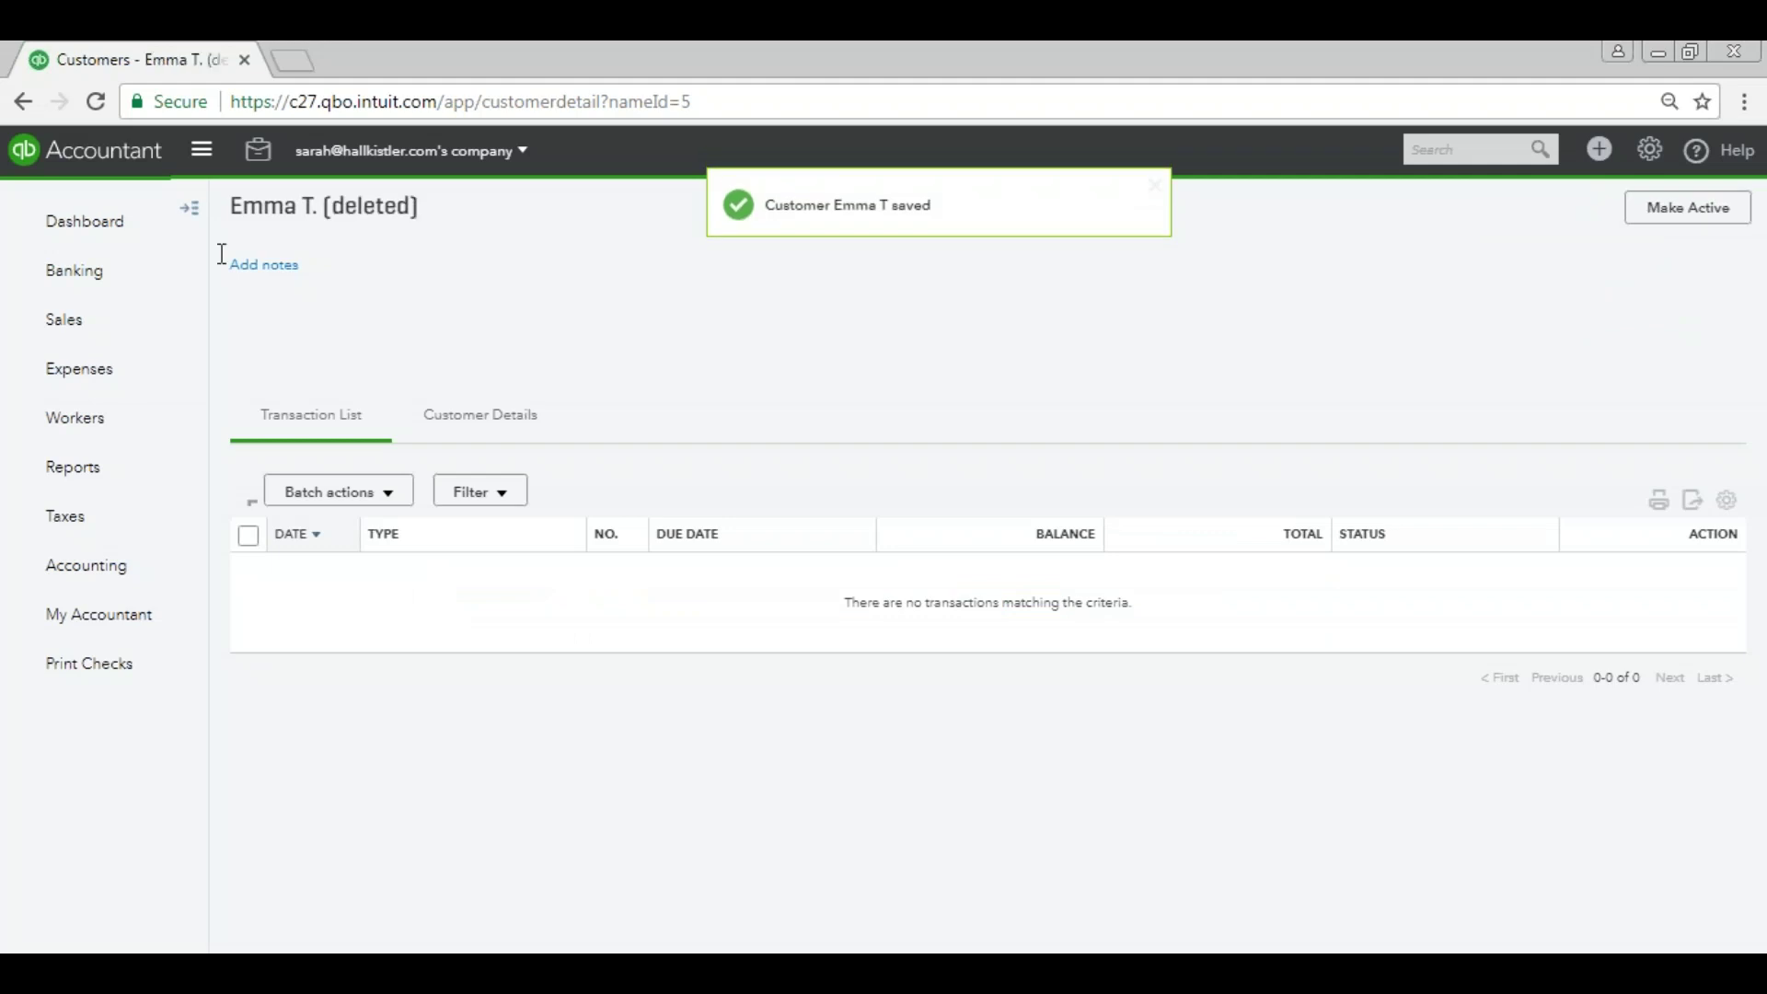
Switch from the customer list to the Invoices tab, then bring up the Create menu.
mouse_move(110, 342)
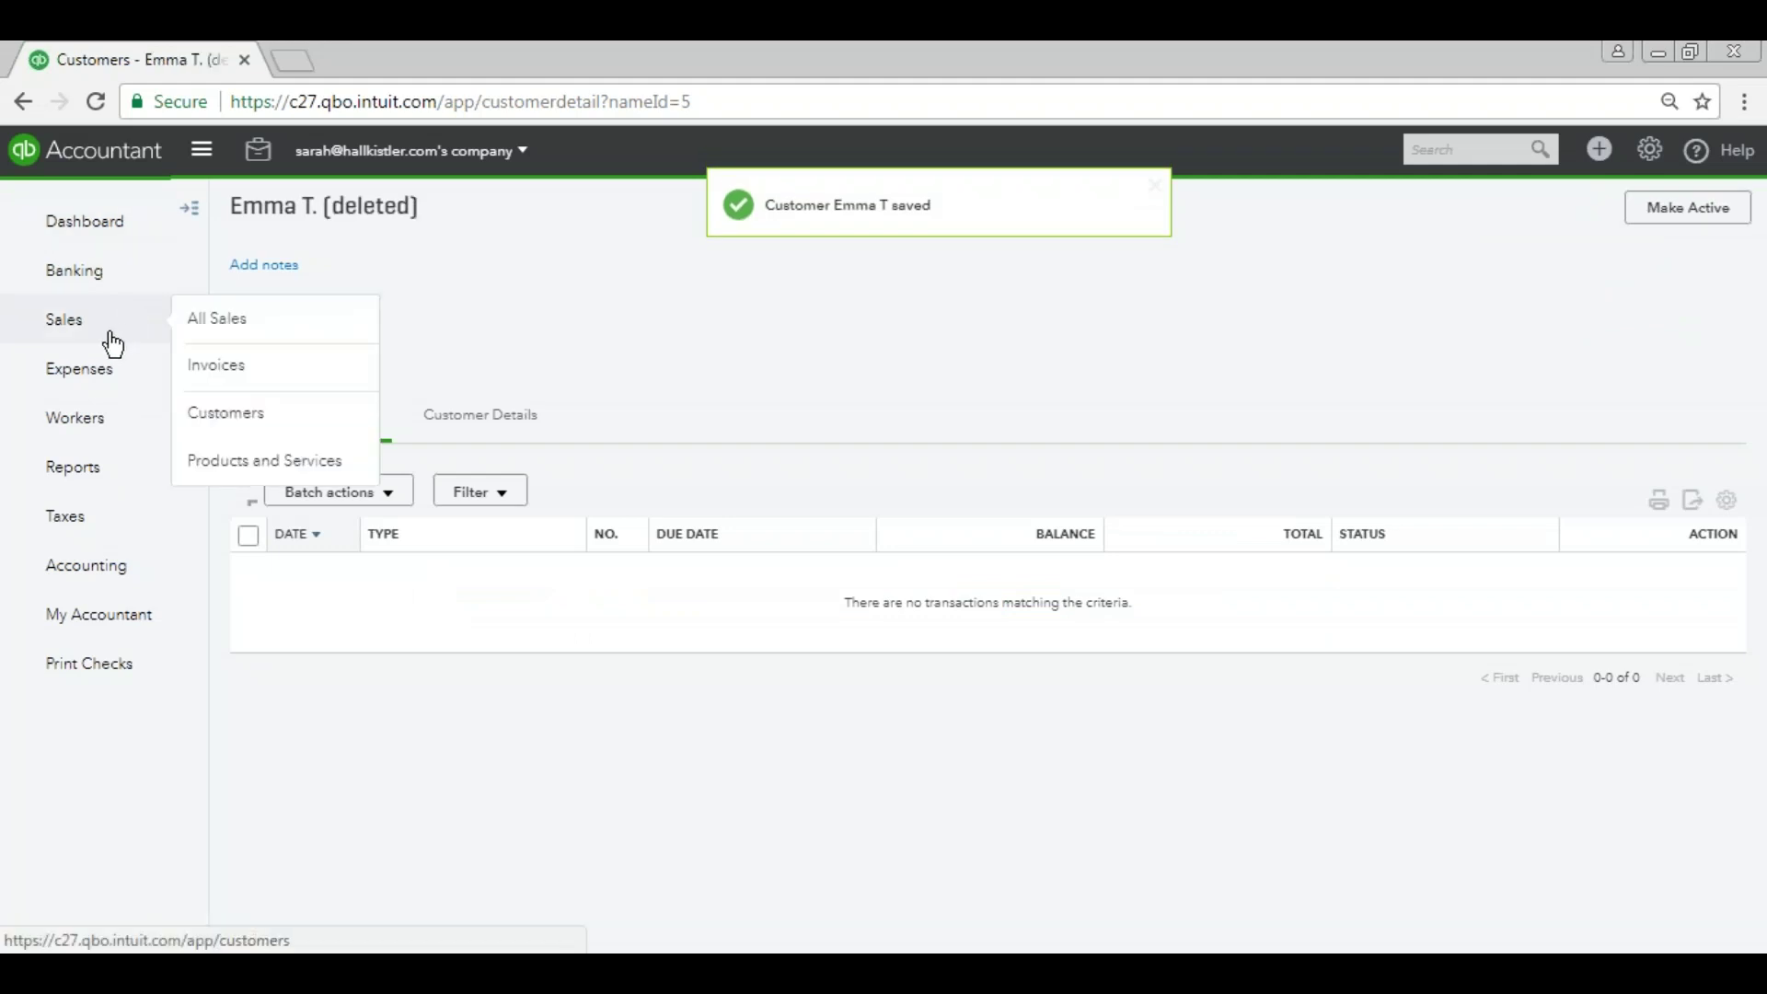
click(230, 412)
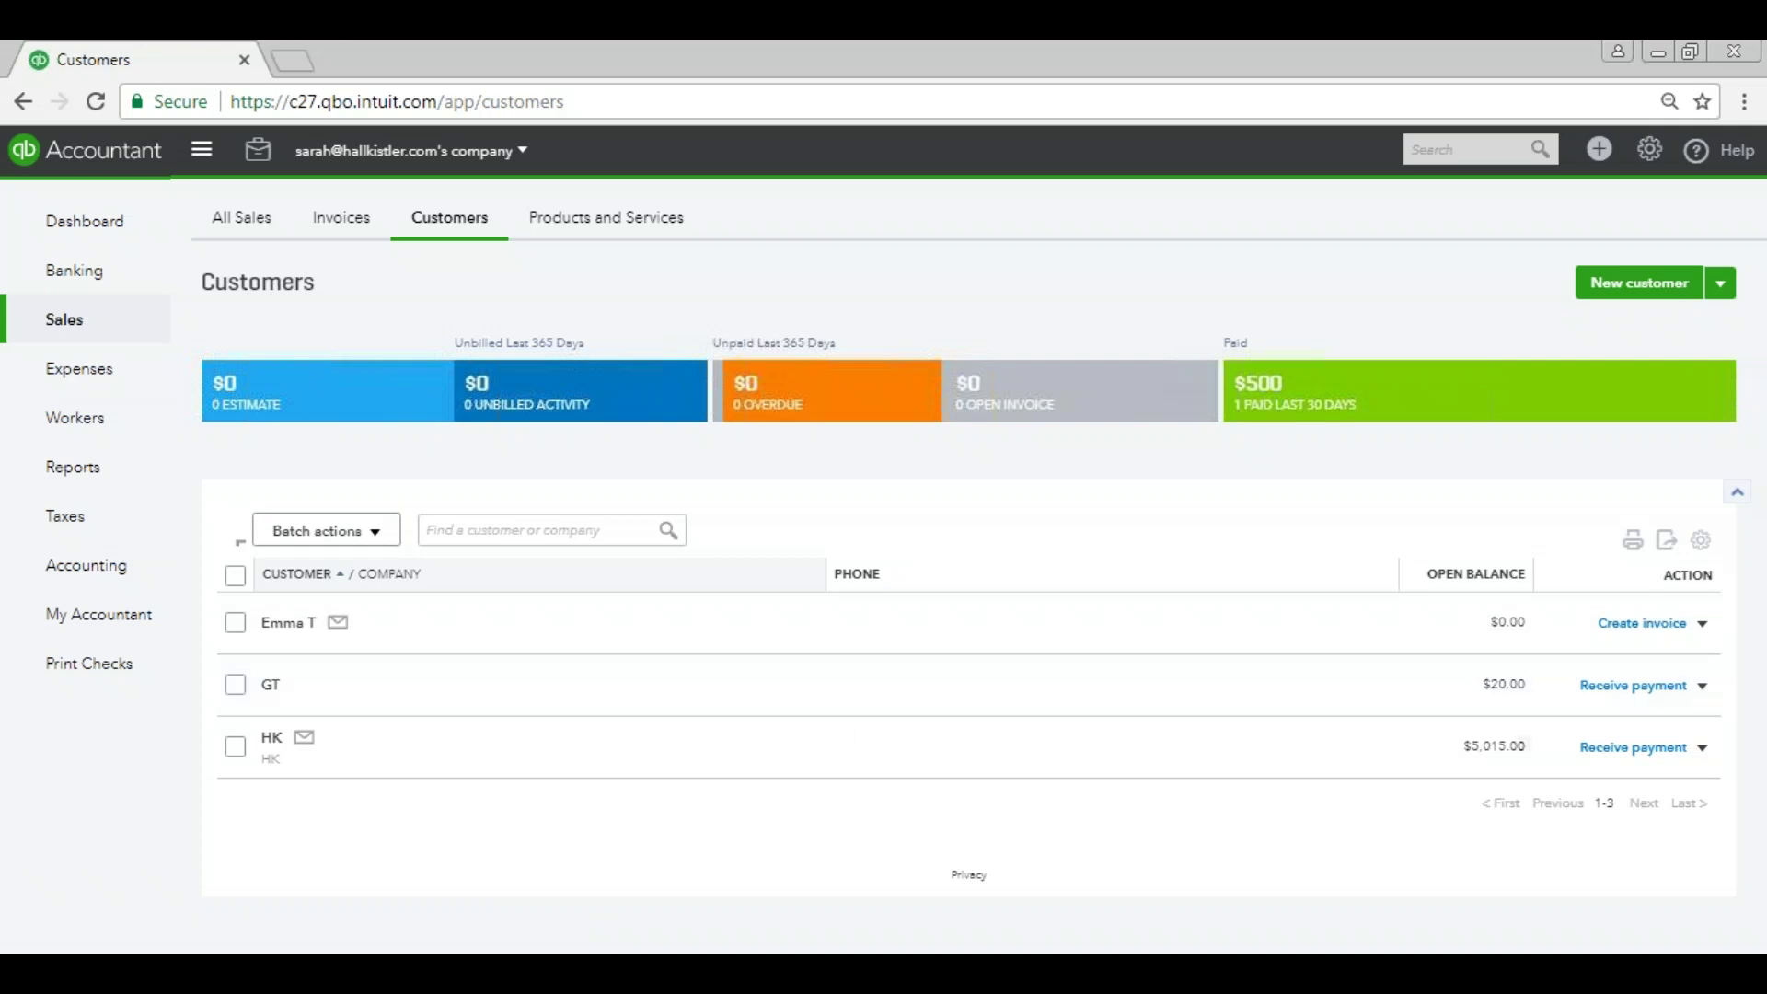
mouse_move(1251, 974)
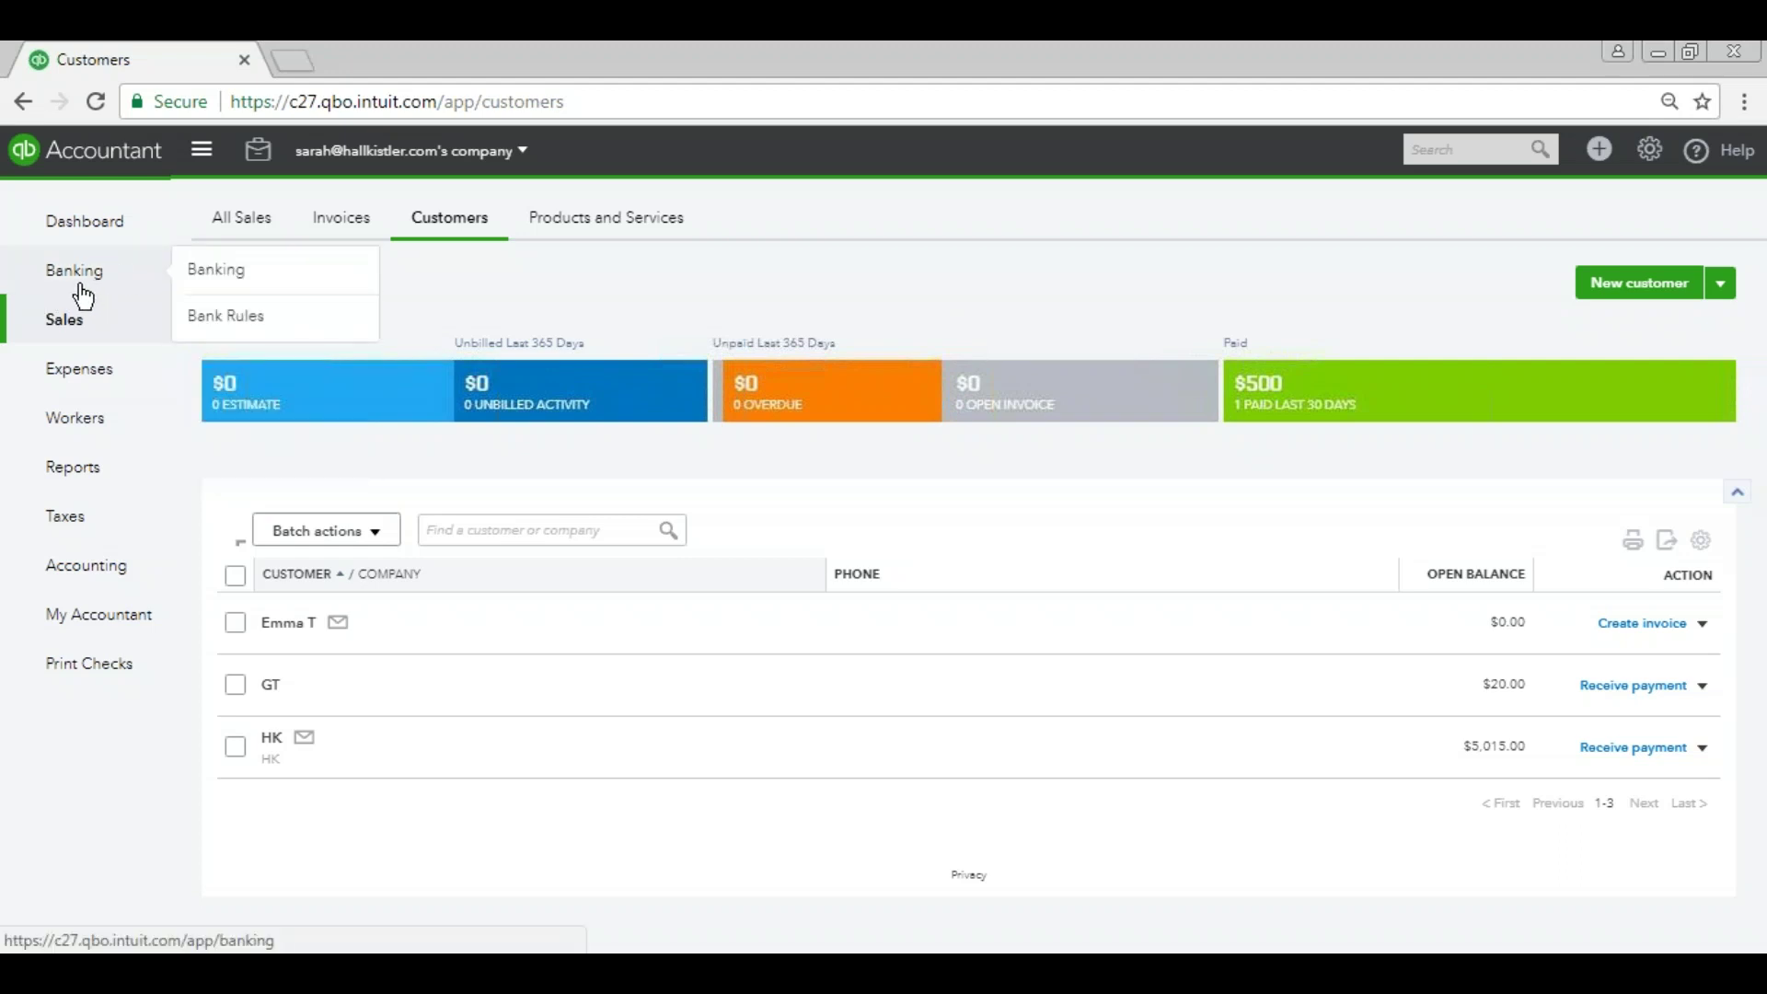
click(337, 232)
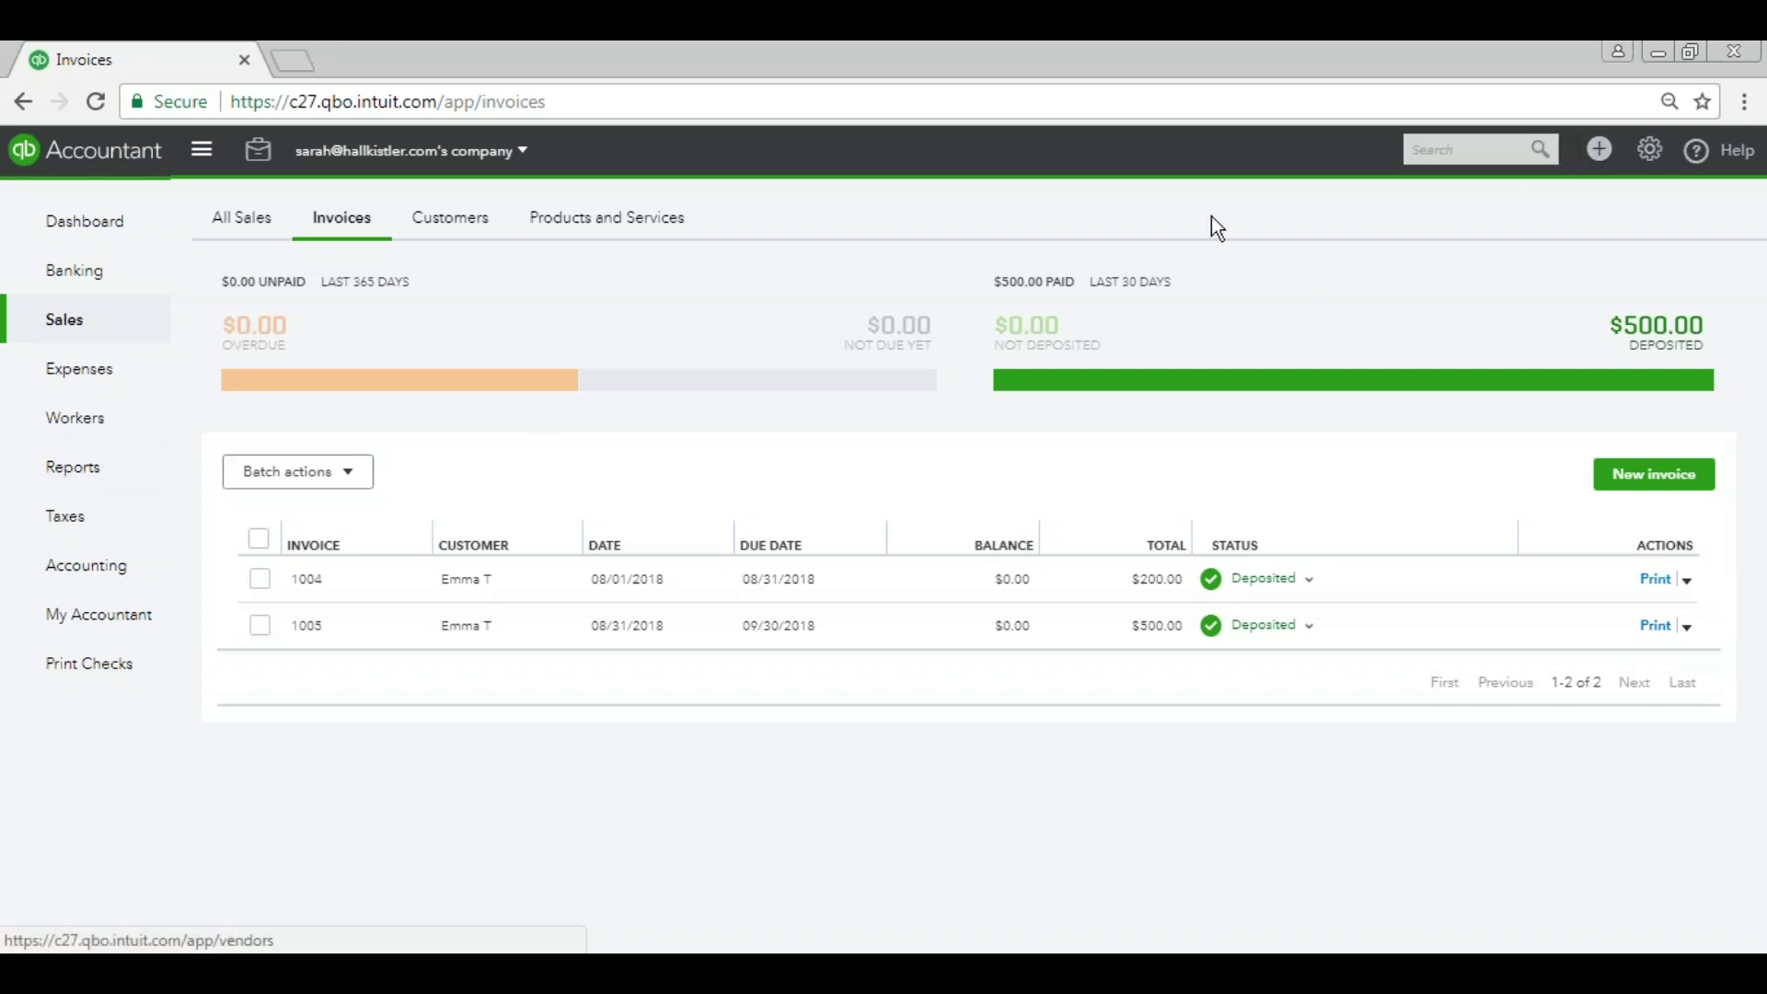
click(1600, 158)
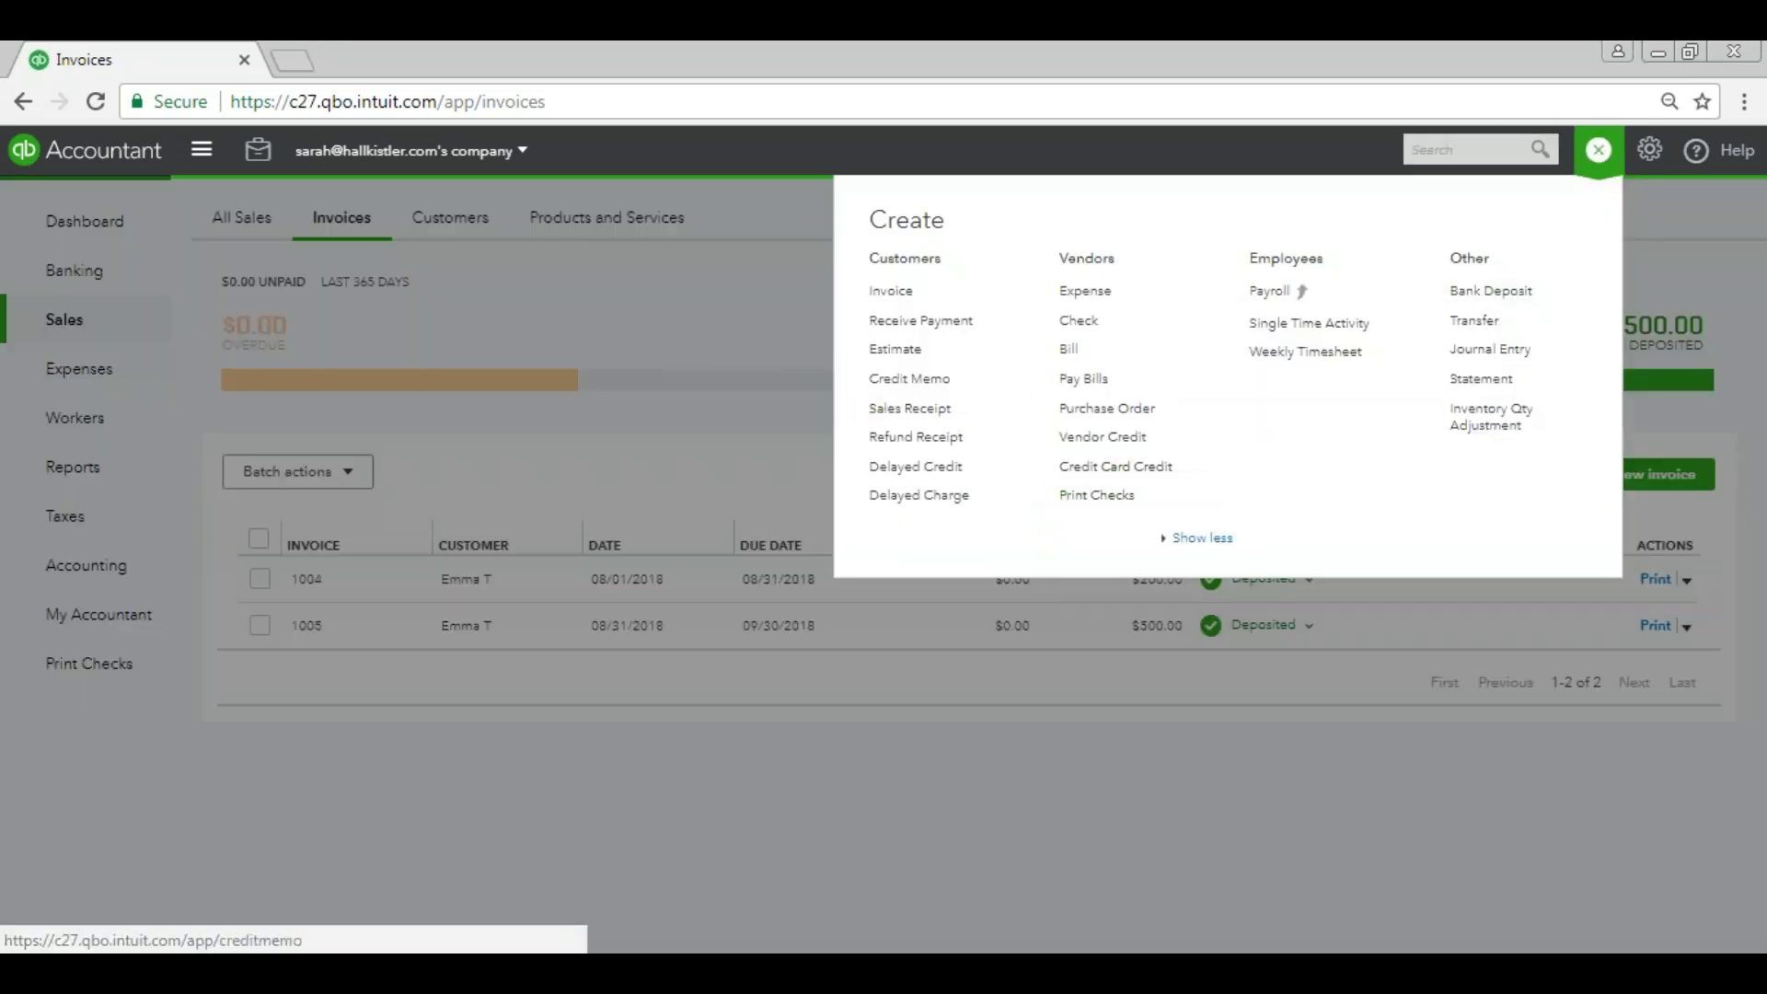
click(1650, 150)
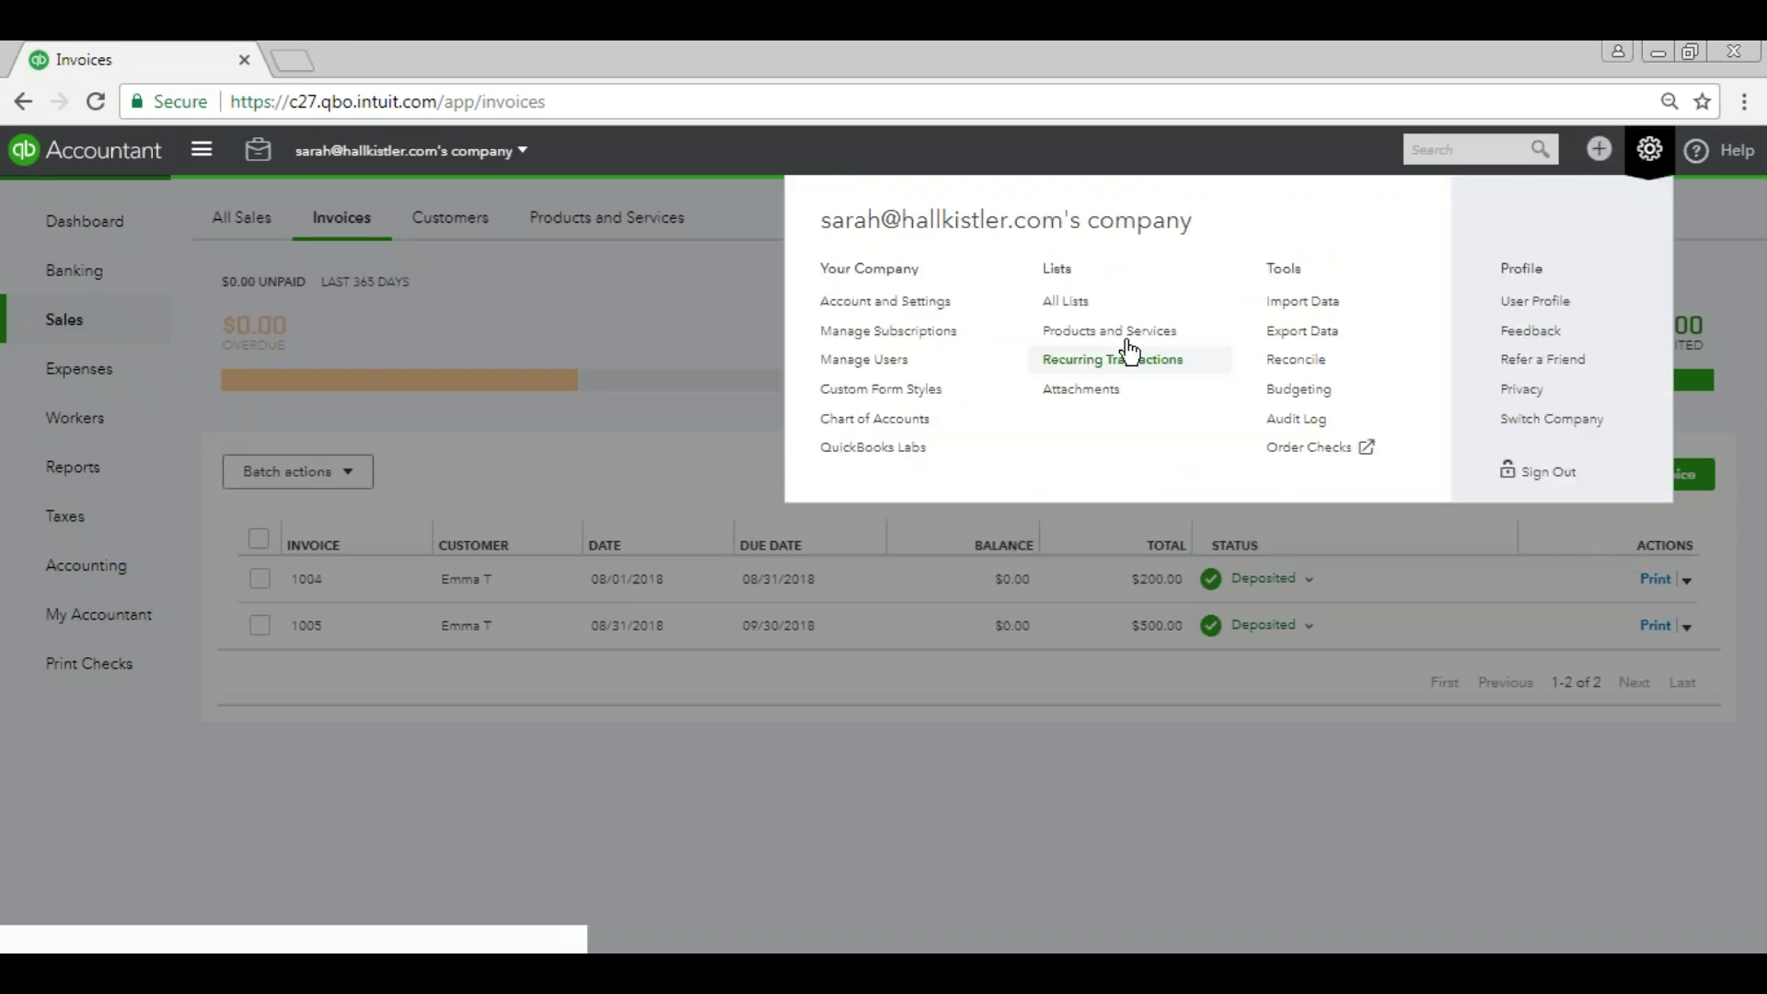
click(1599, 149)
Start an invoice for the customer with a Rental Income line of 500.
click(891, 293)
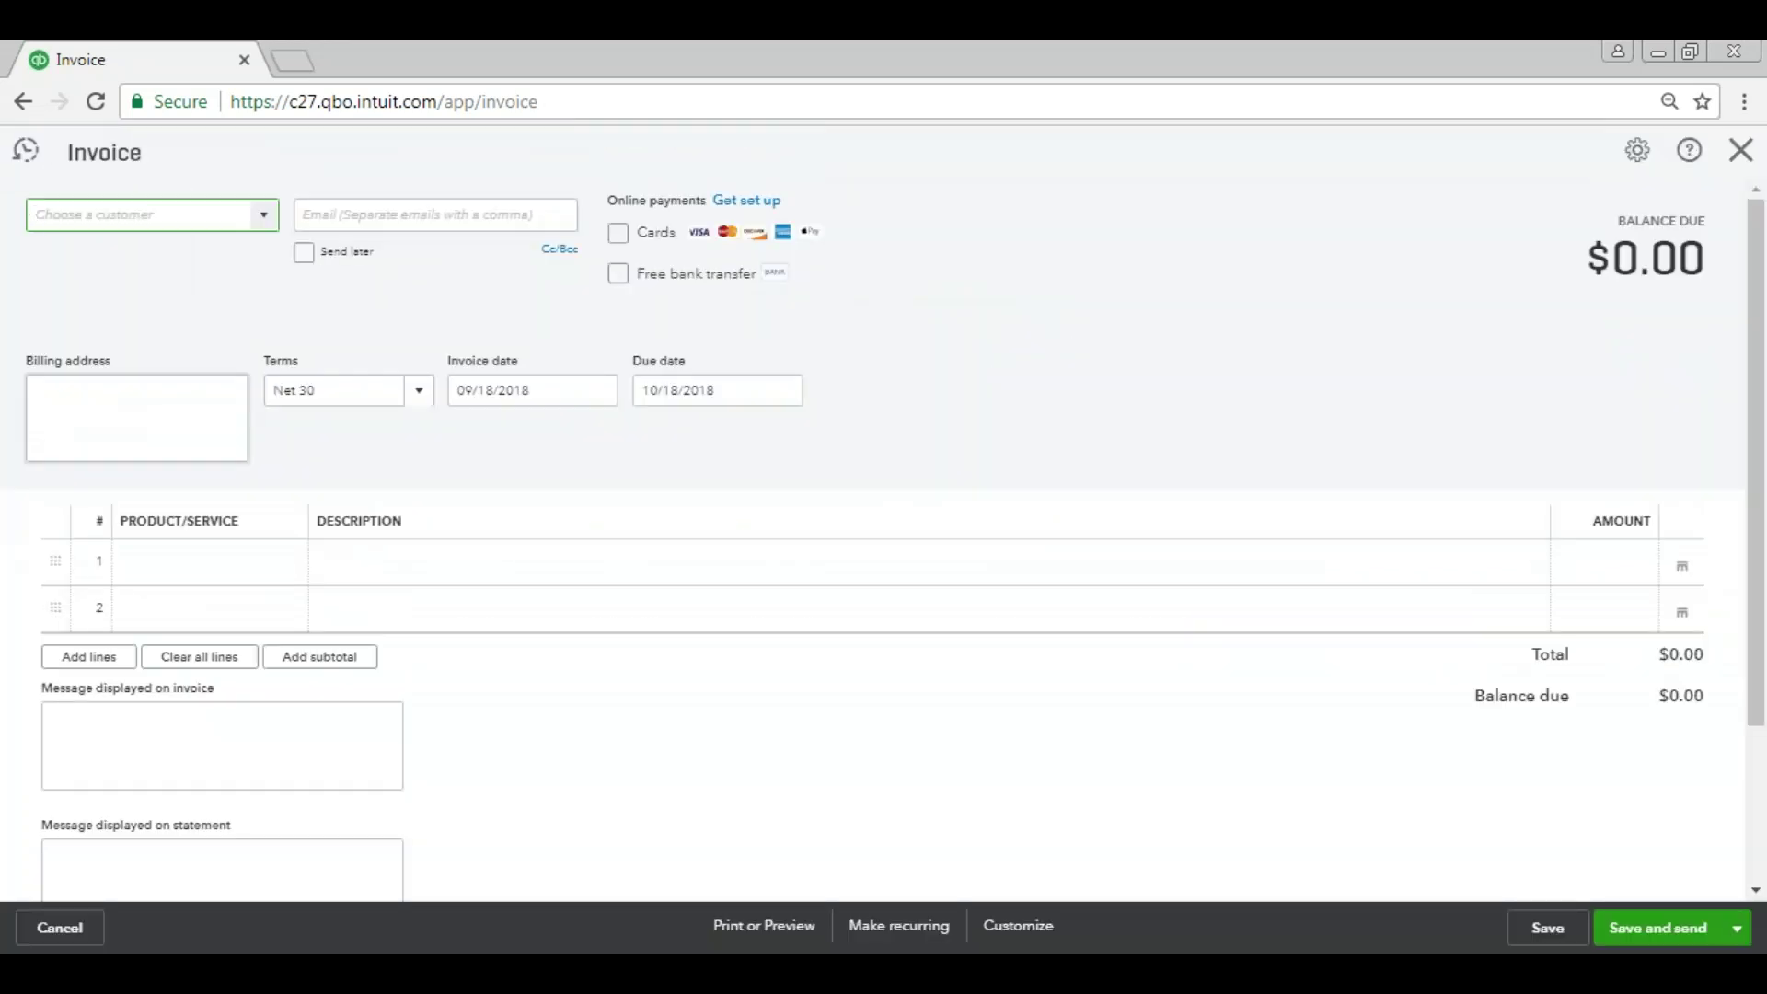
text(Emma T)
key(Tab)
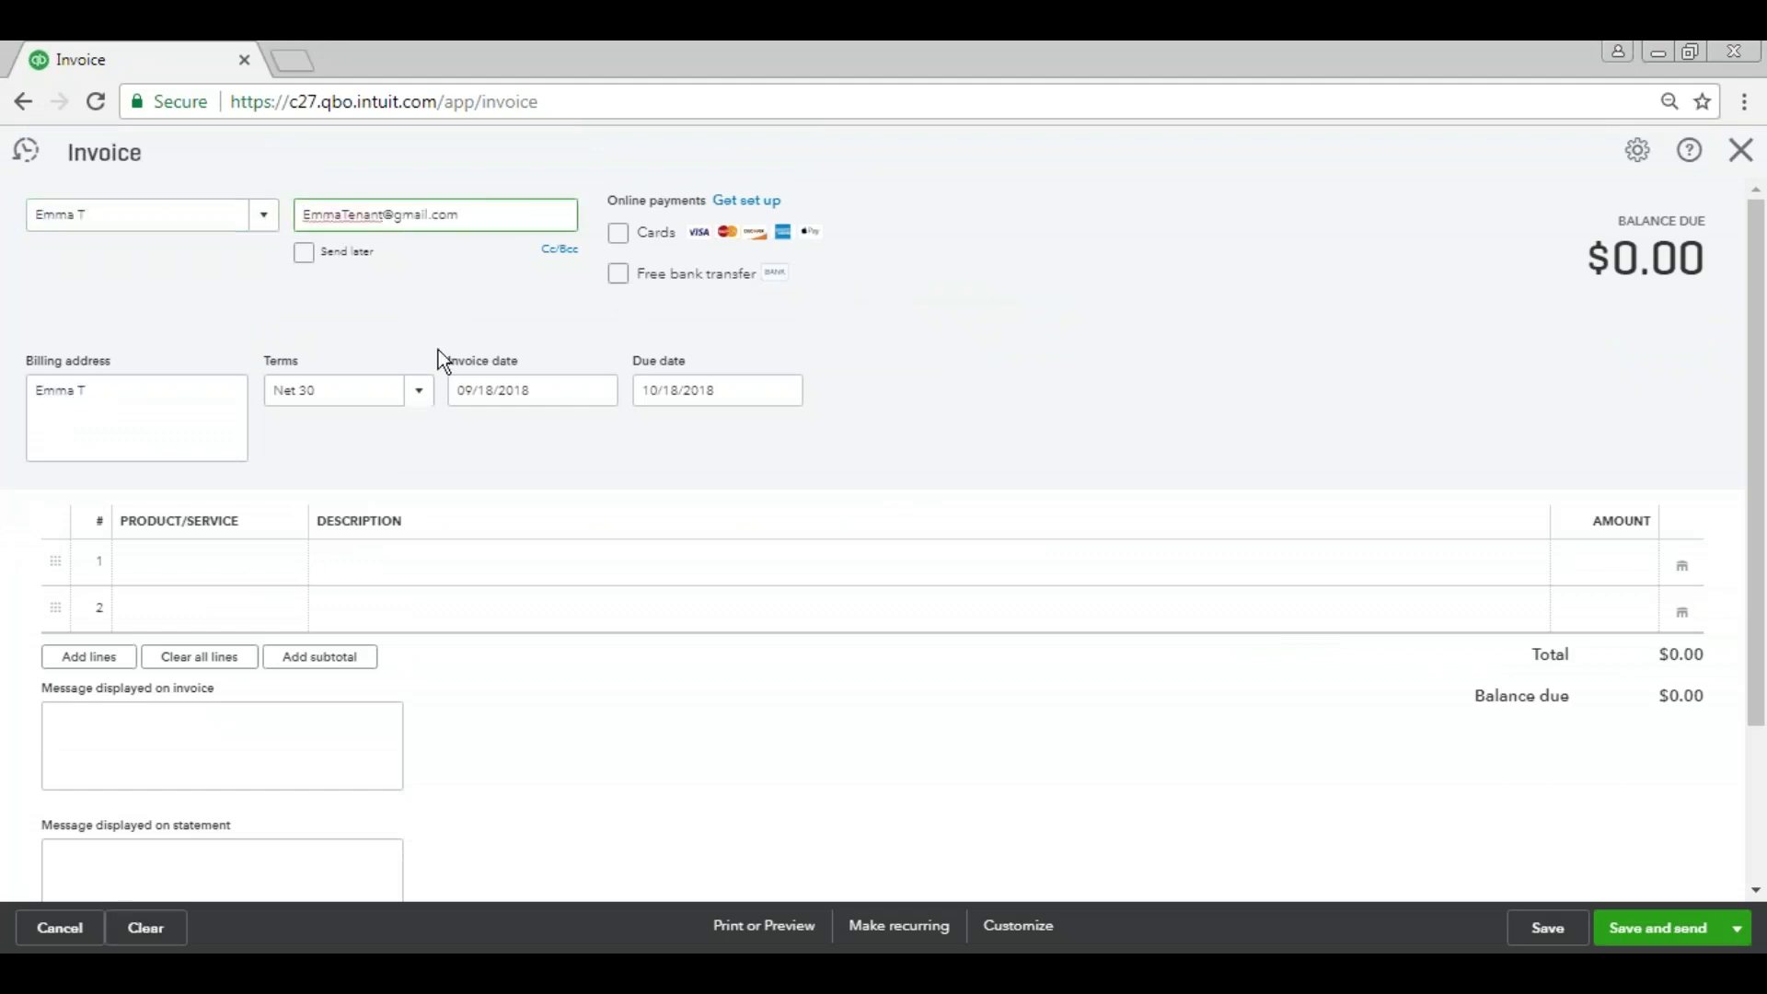
click(199, 577)
text(Ren)
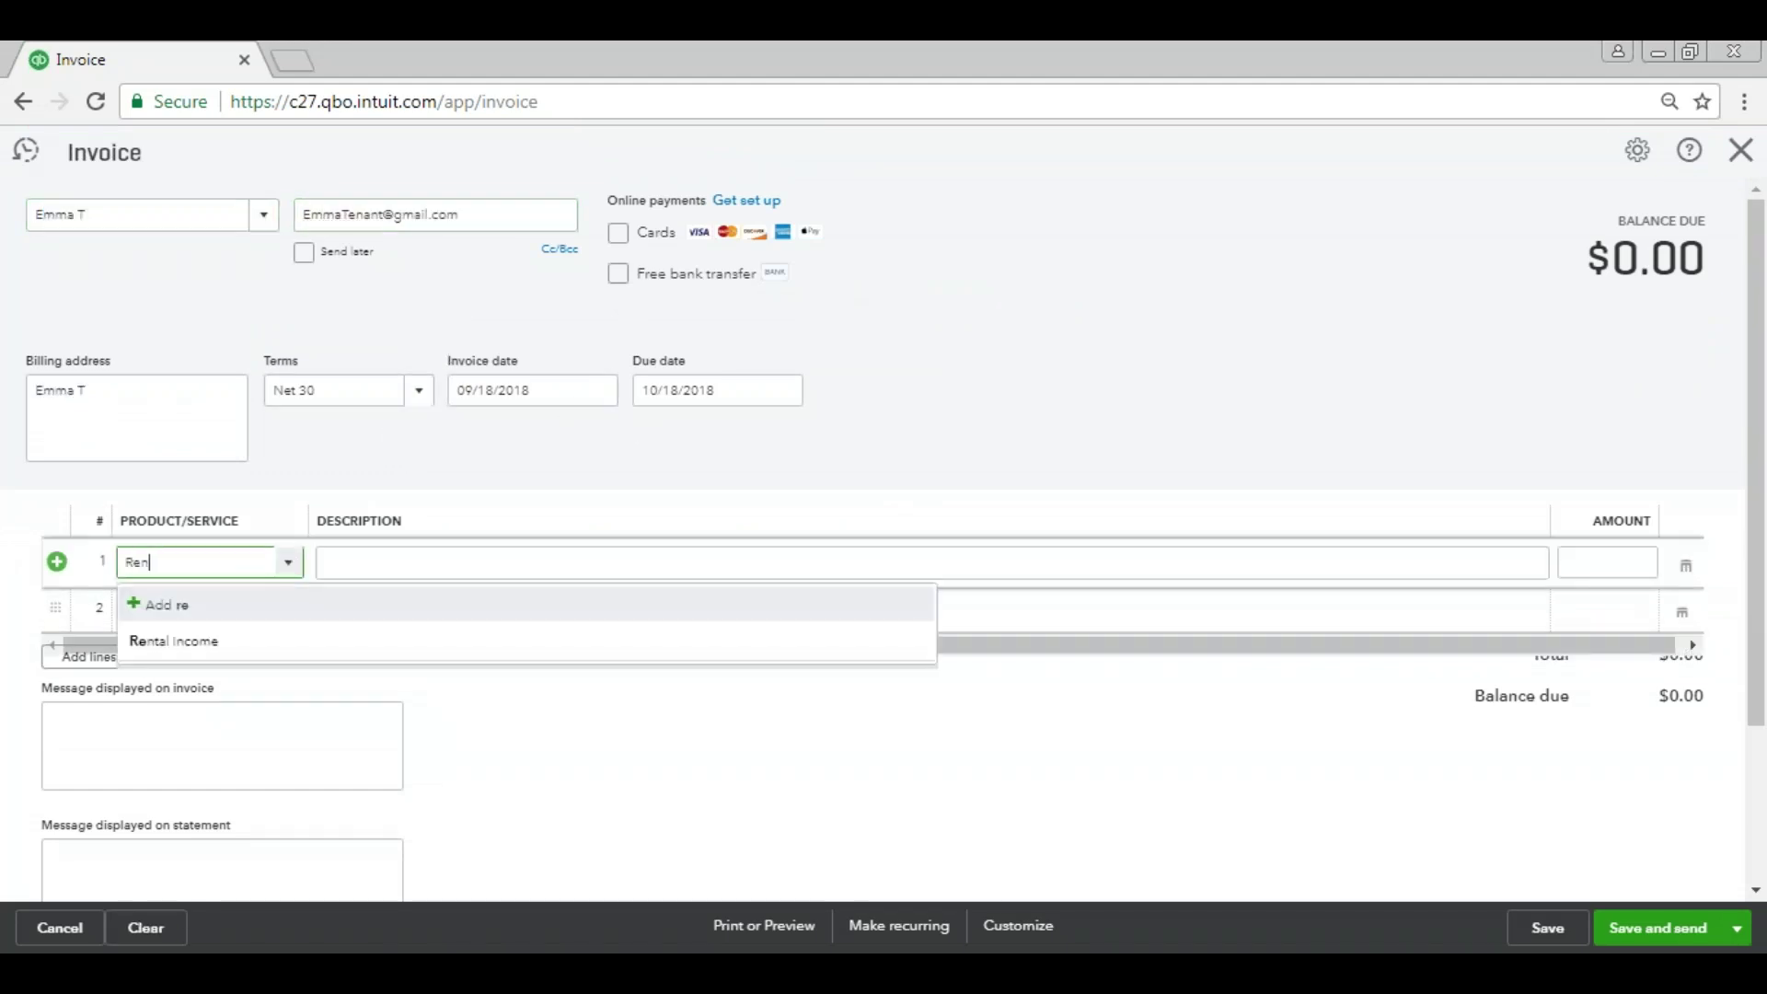
click(264, 635)
key(Tab)
key(Tab)
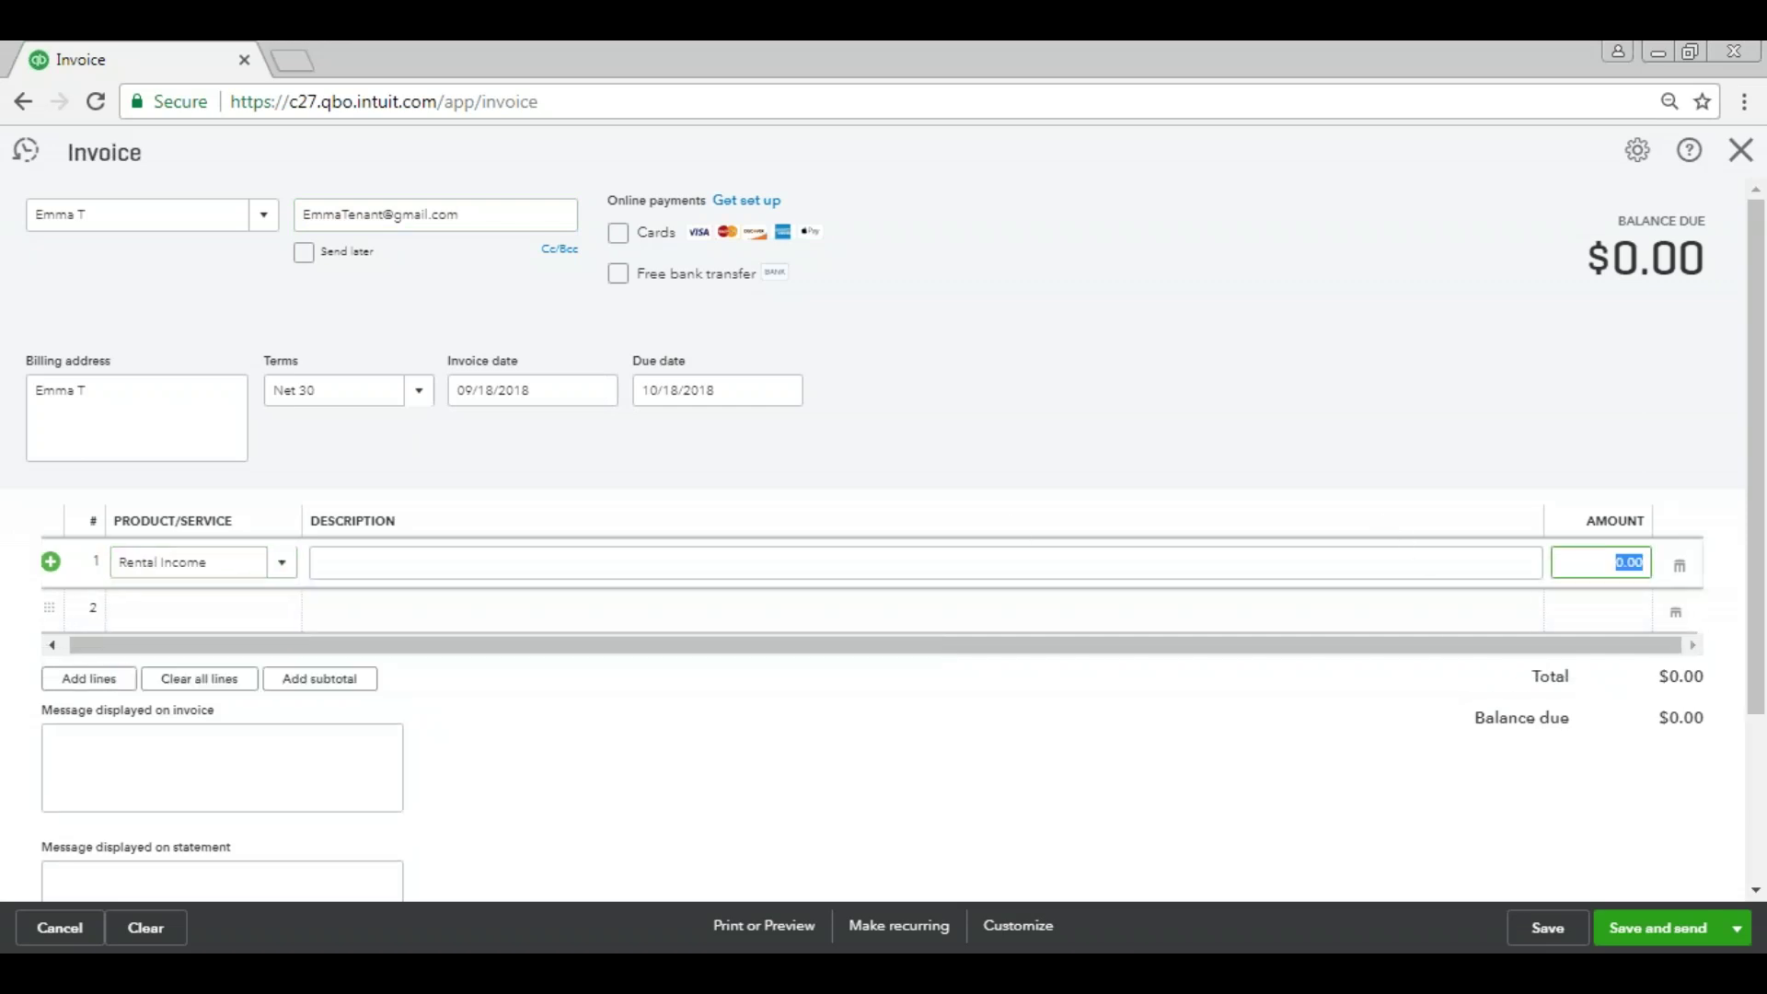
text(500)
Date the invoice June 1, 2018 and save it for sending.
click(612, 393)
click(467, 442)
click(467, 443)
click(468, 443)
click(617, 503)
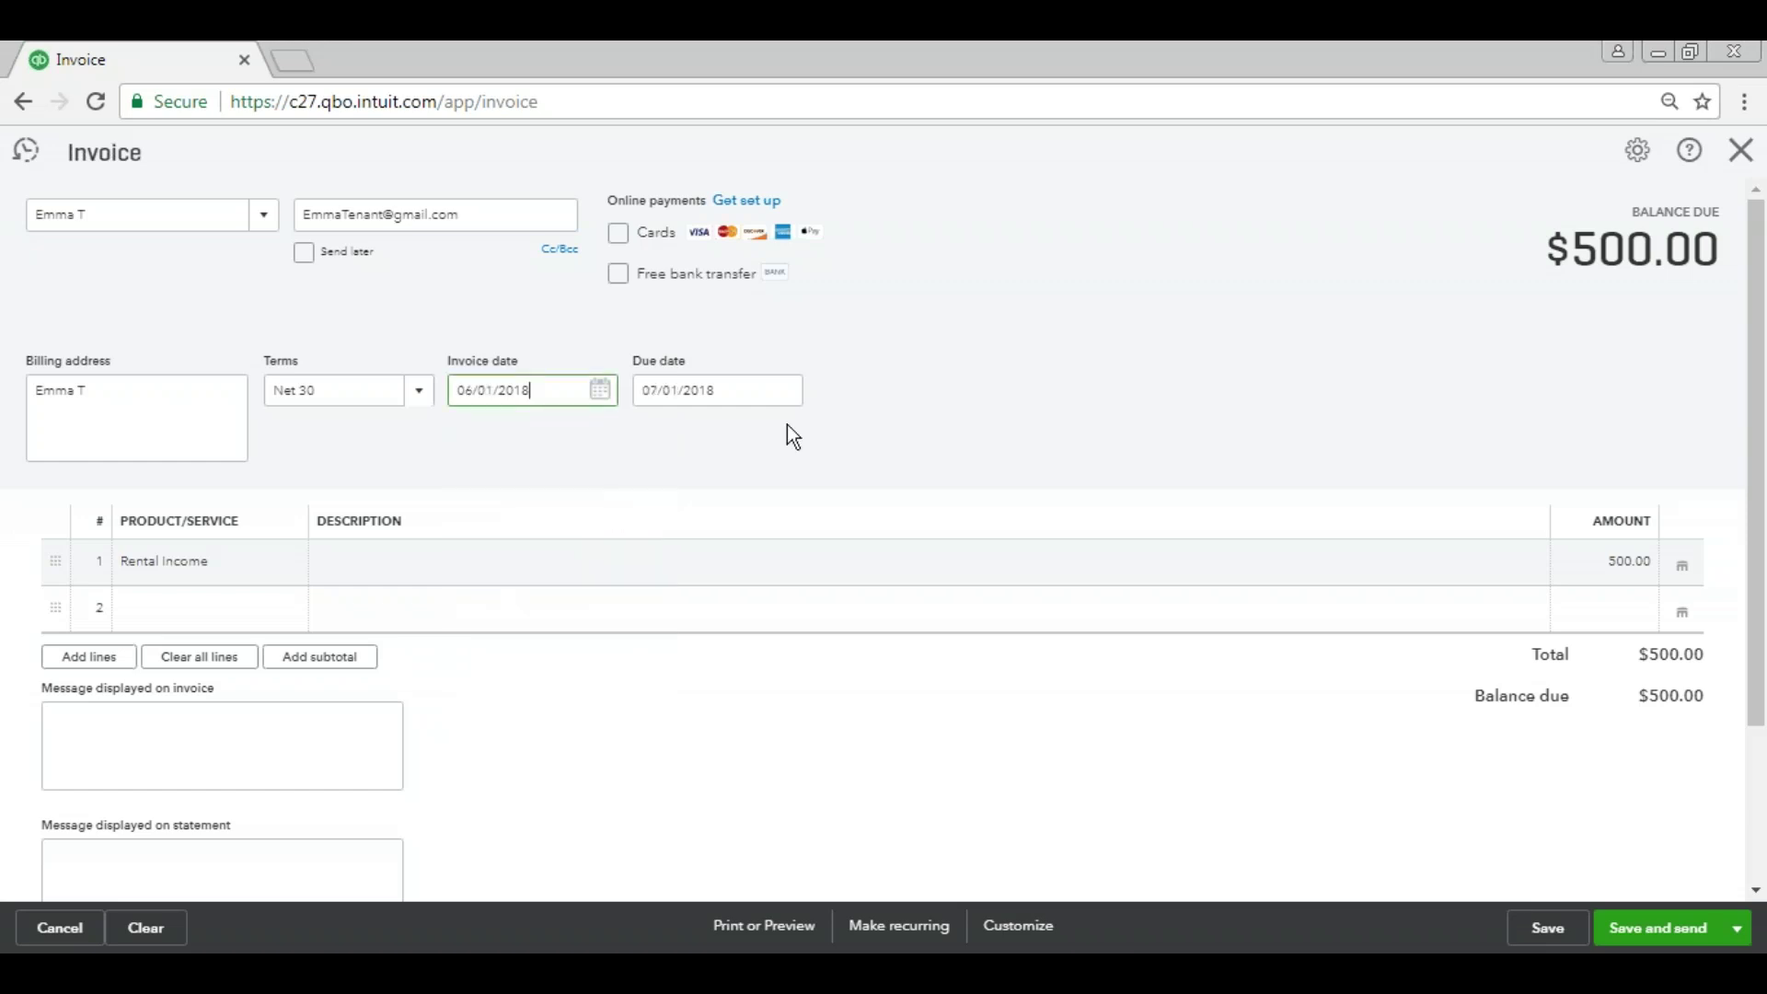
click(1690, 933)
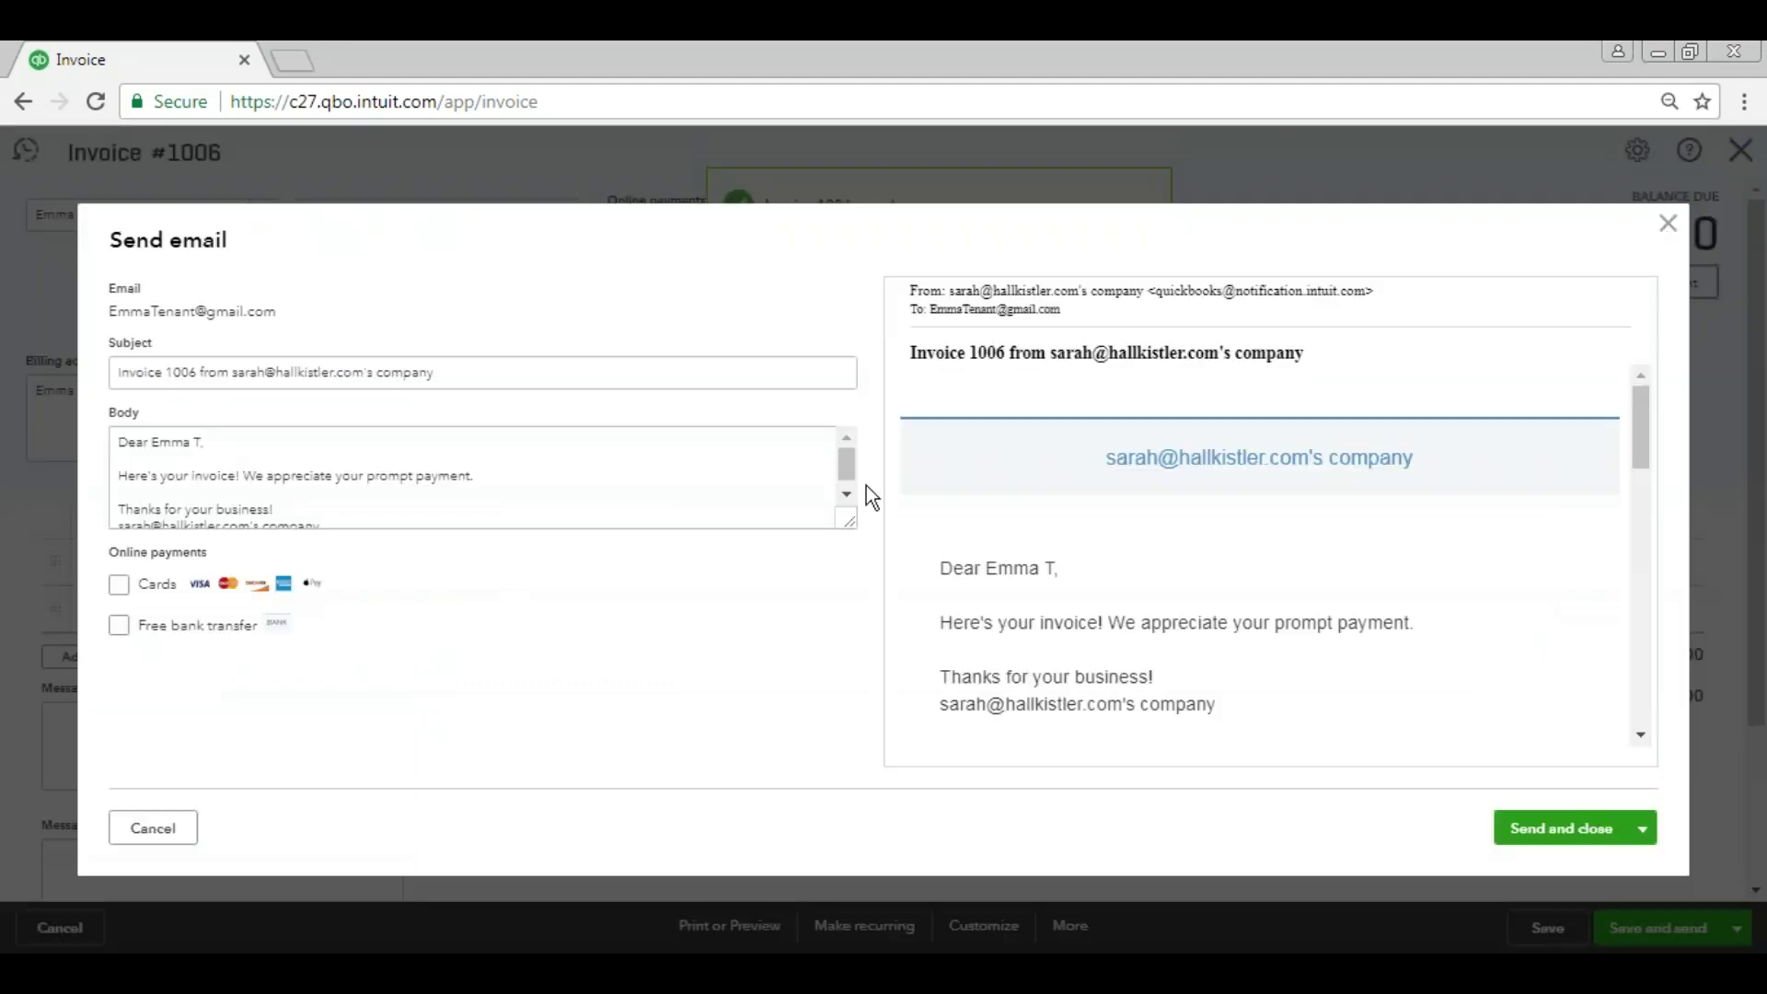
Review the email body and send invoice 1006 to the customer.
click(848, 492)
key(ctrl+a)
scroll(848, 488, up, 2)
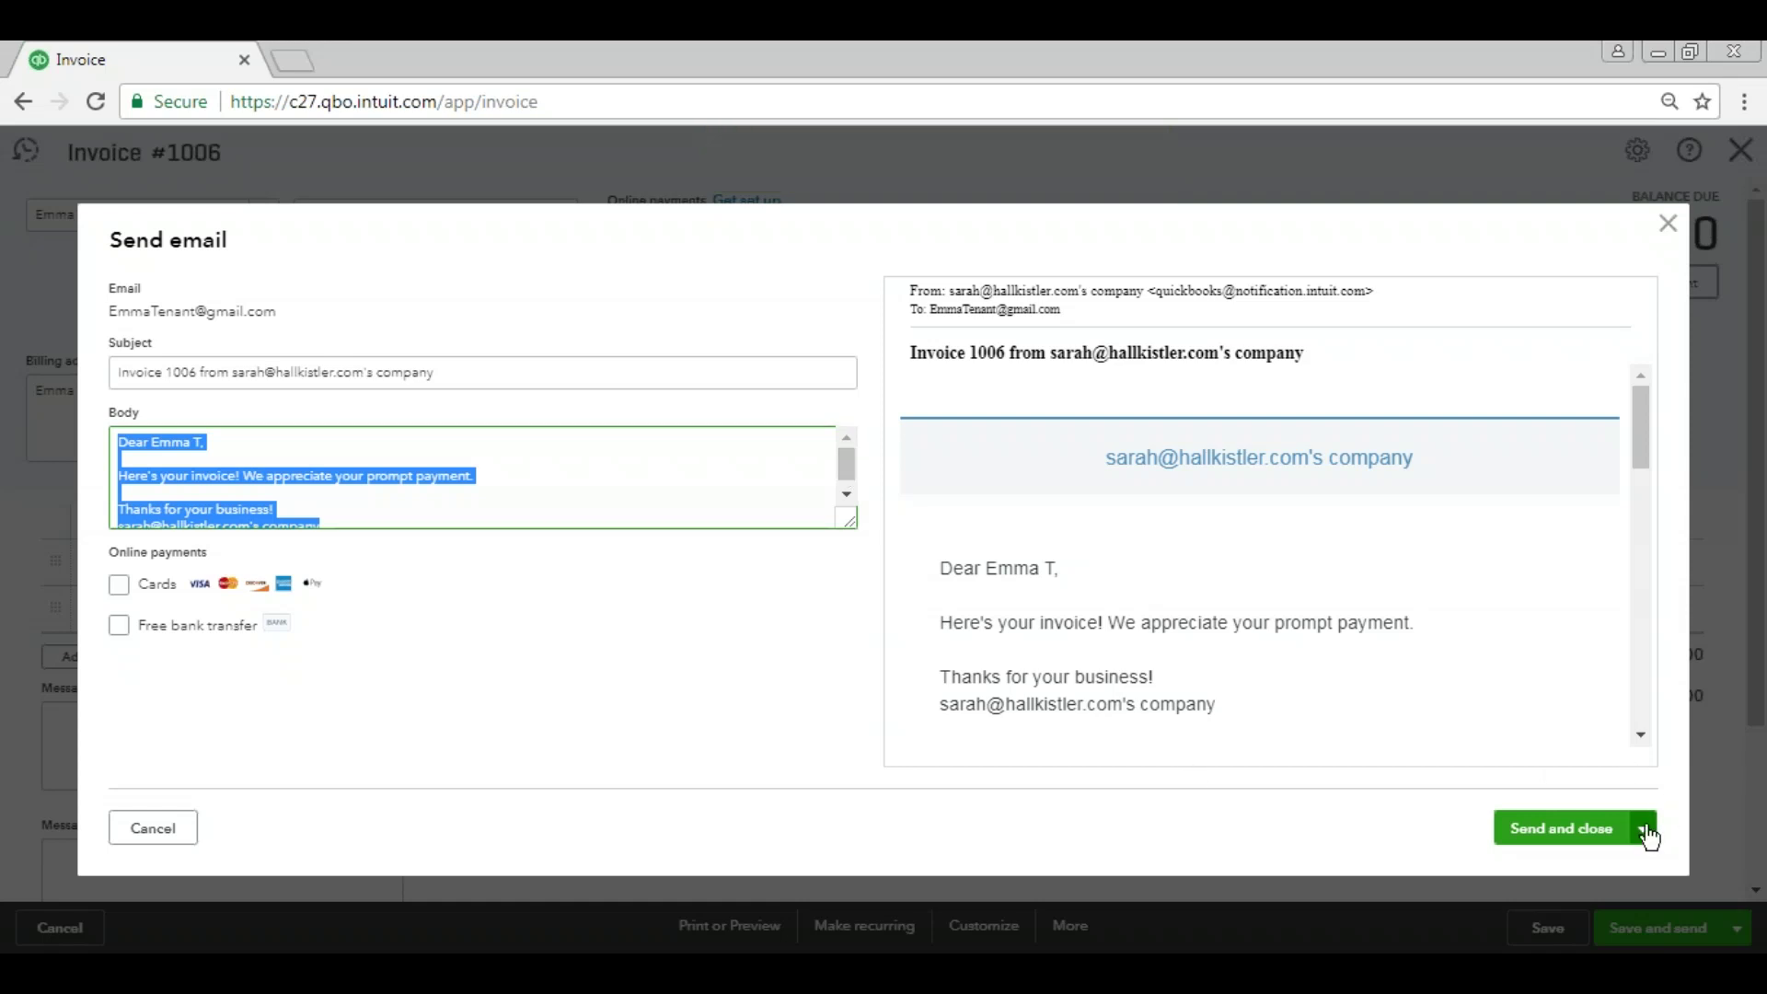
click(1642, 828)
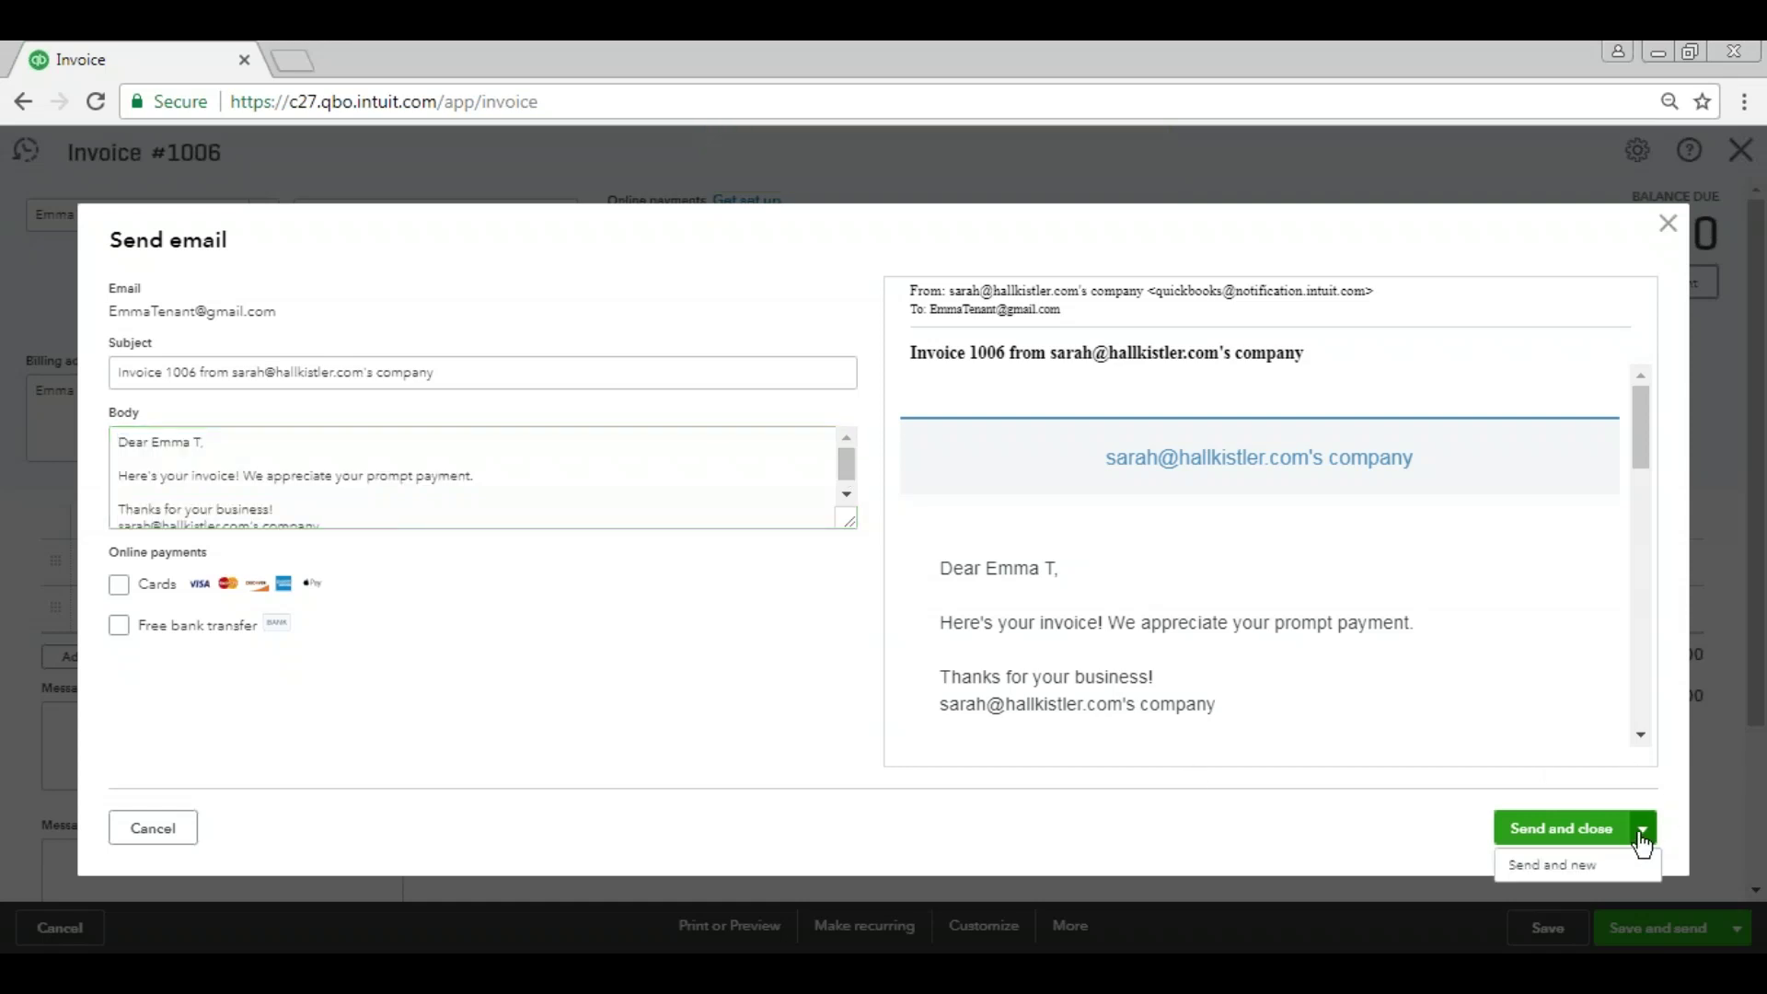
click(1581, 831)
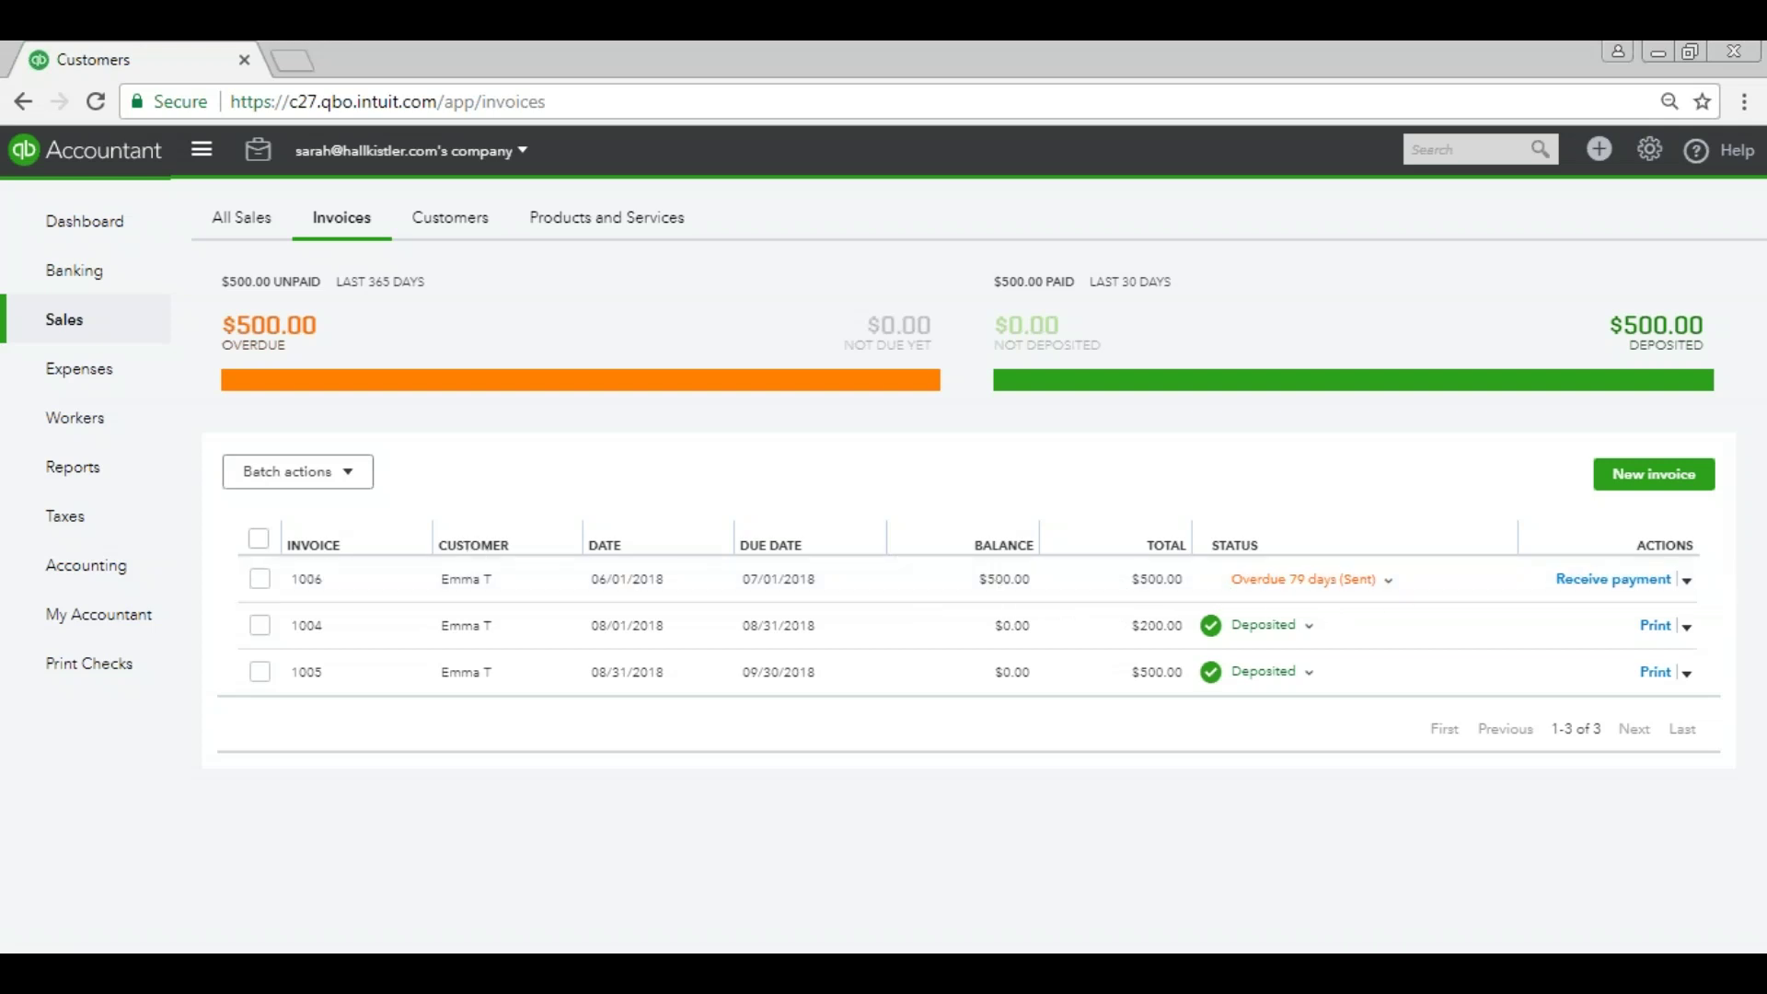
Check invoice 1006, then filter All Sales to Overdue and open invoice 1006.
click(876, 587)
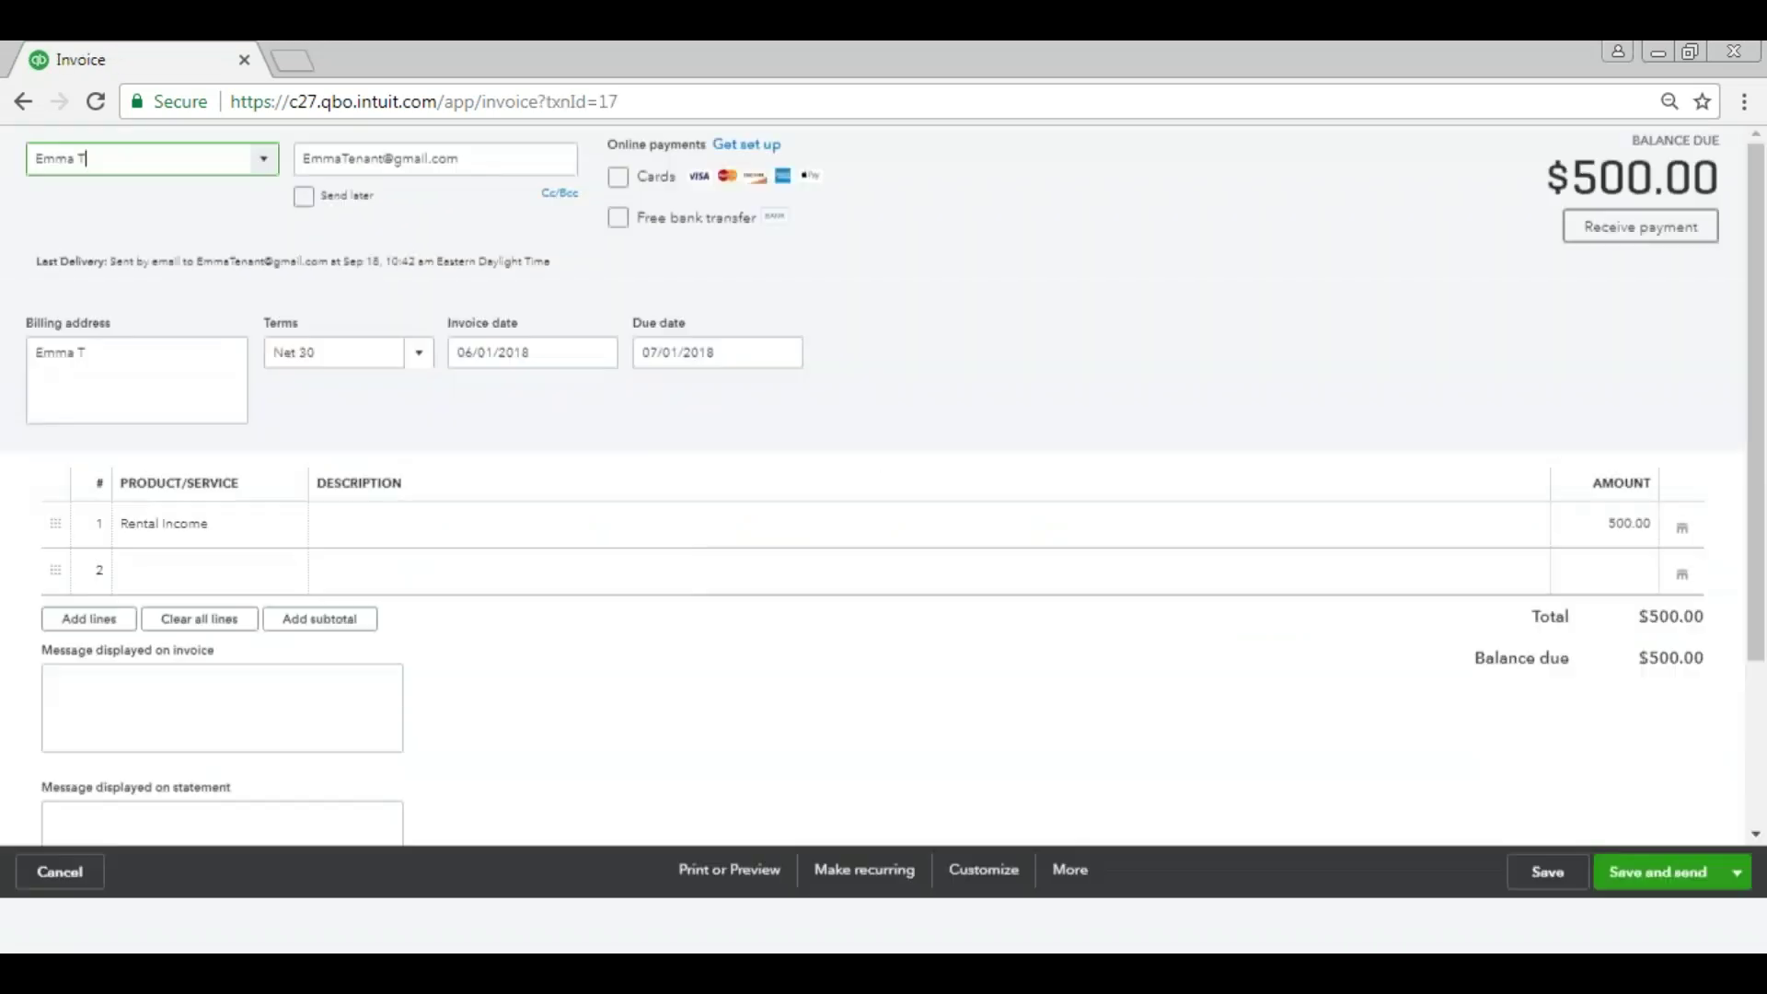
click(1740, 149)
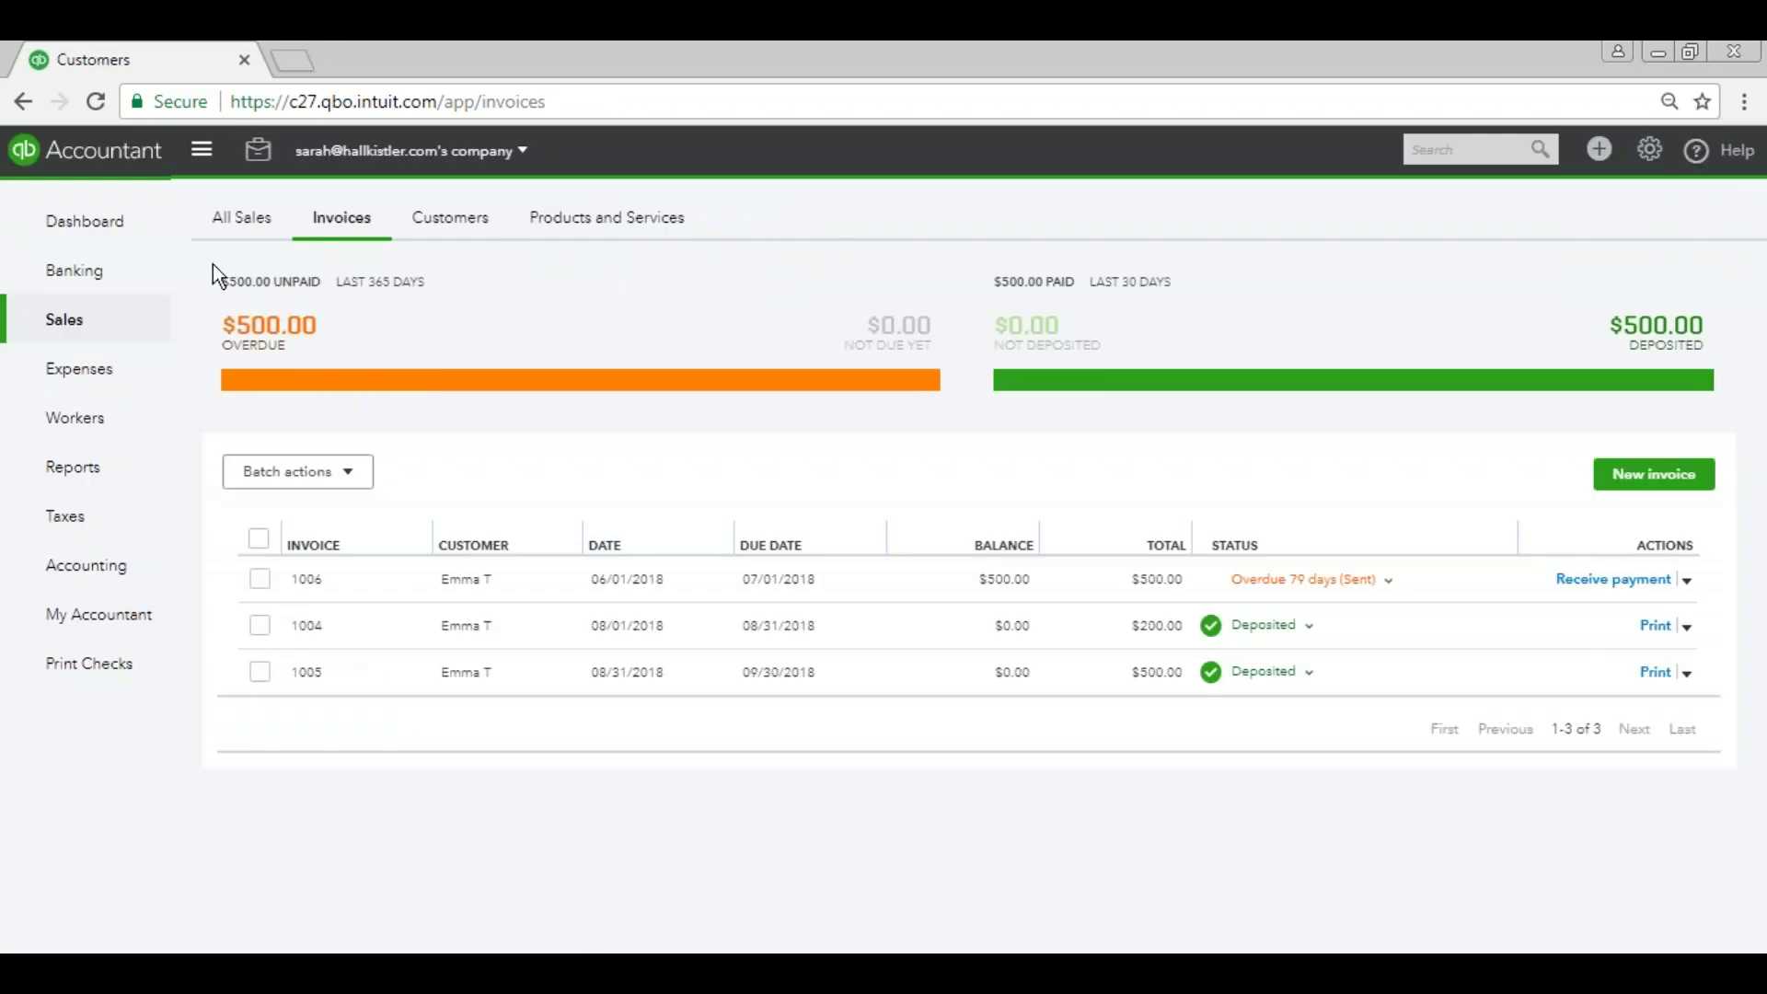
click(247, 323)
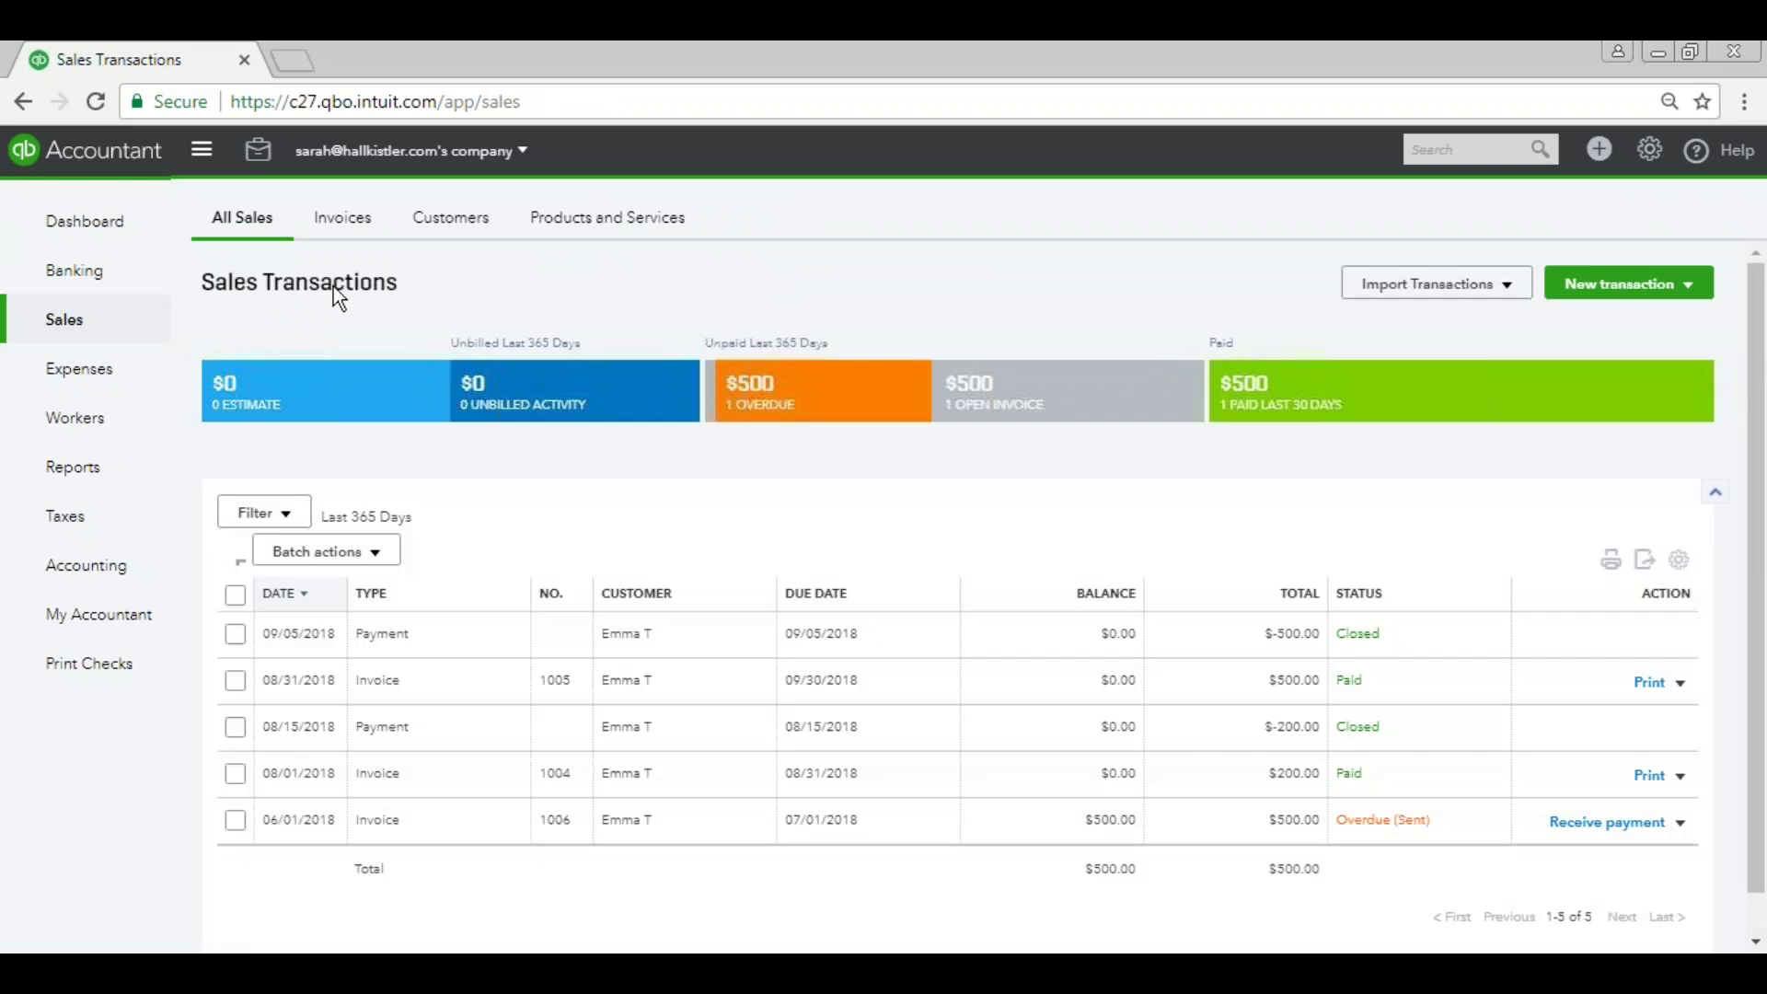
click(771, 414)
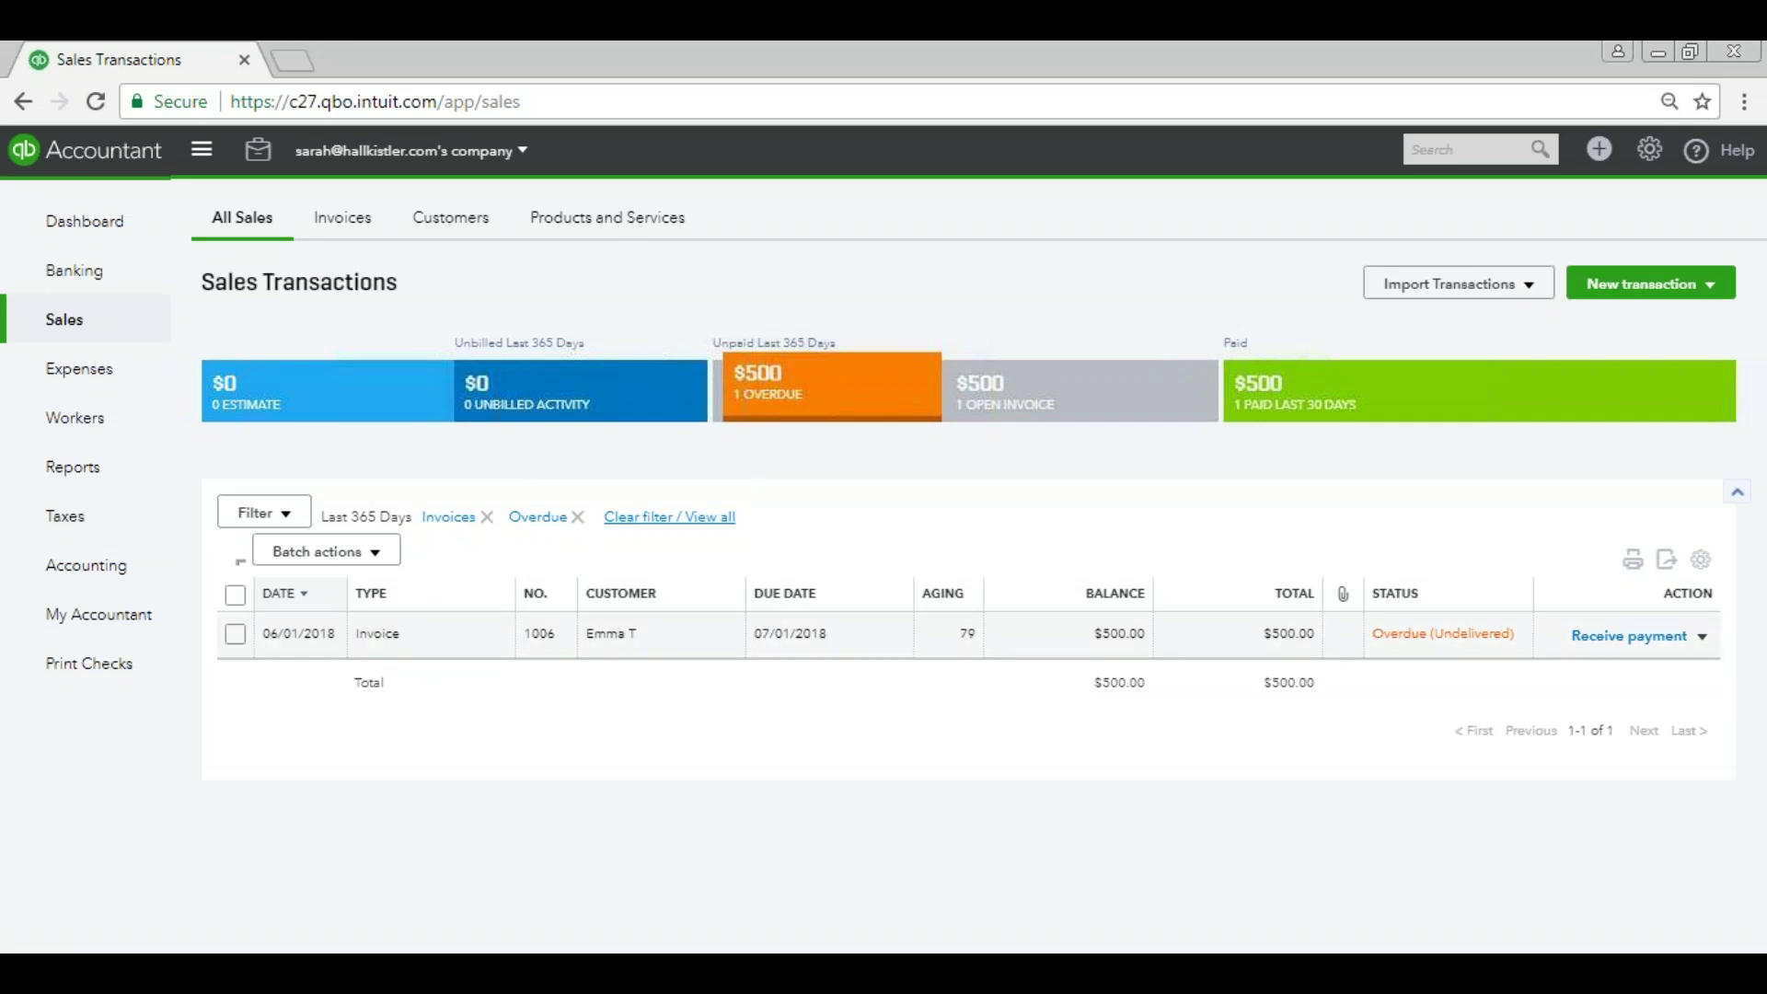
click(416, 641)
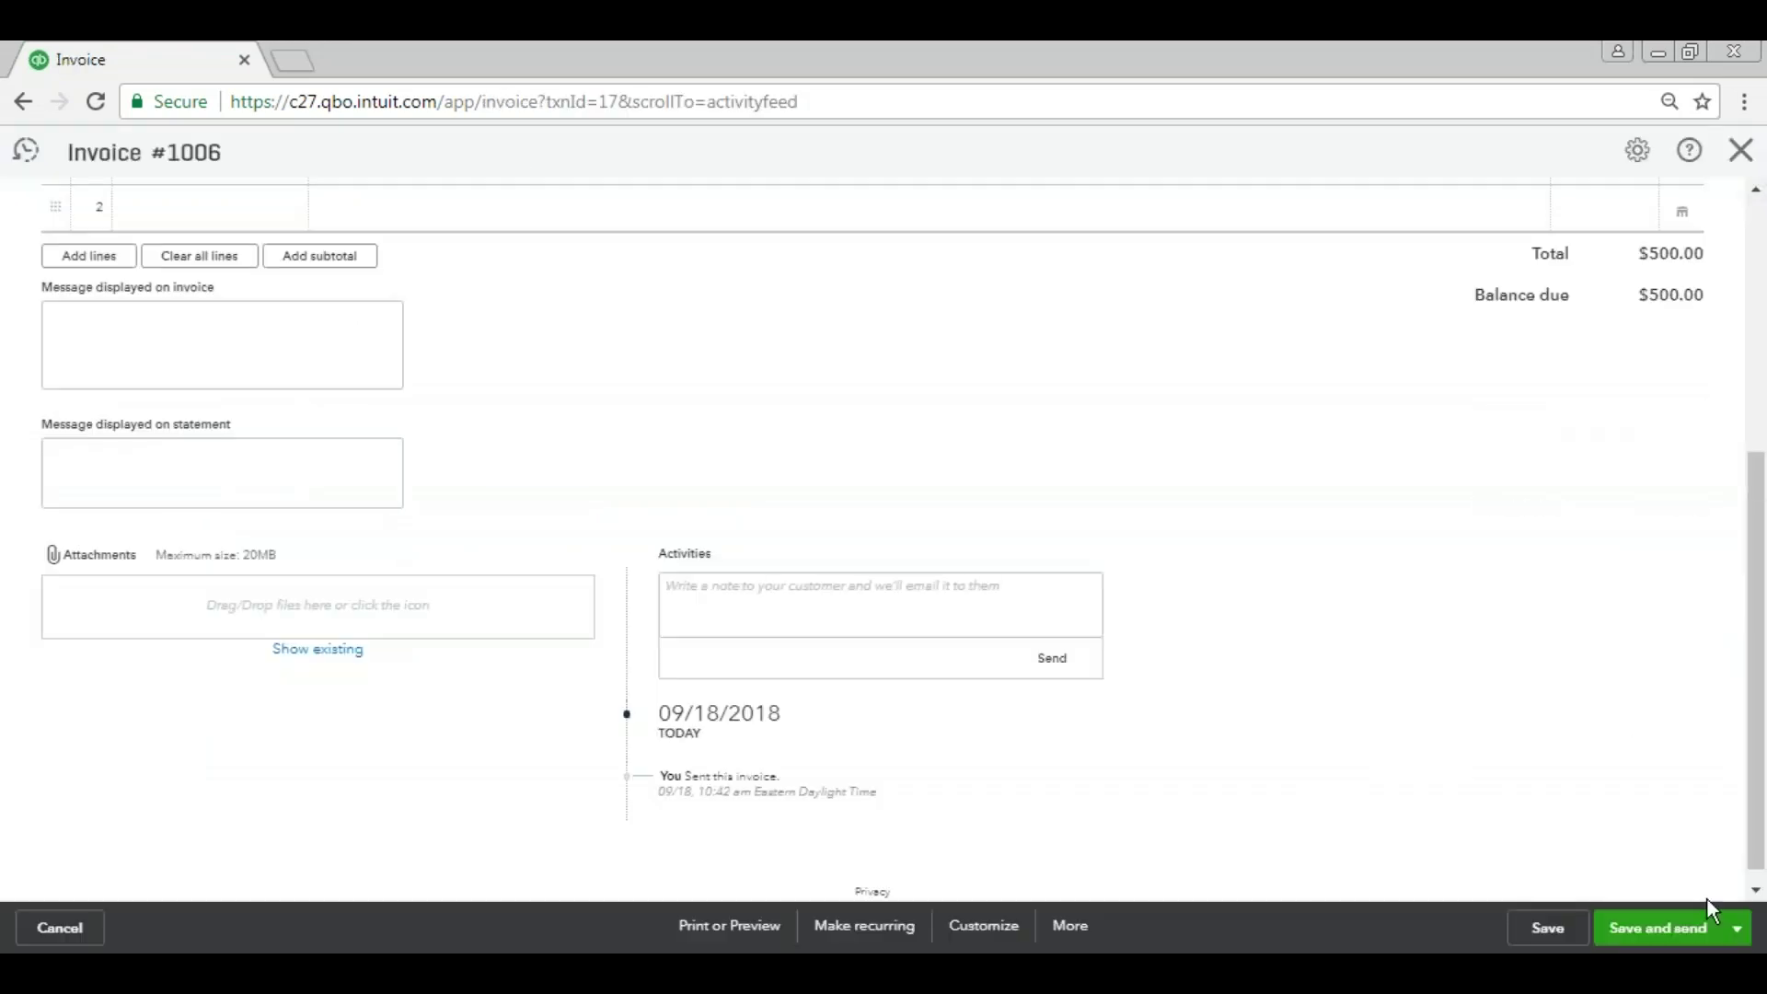
Open invoice 1006's resend email and add 'THIS INVOICE IS OVERDUE!!' under the greeting.
click(1734, 929)
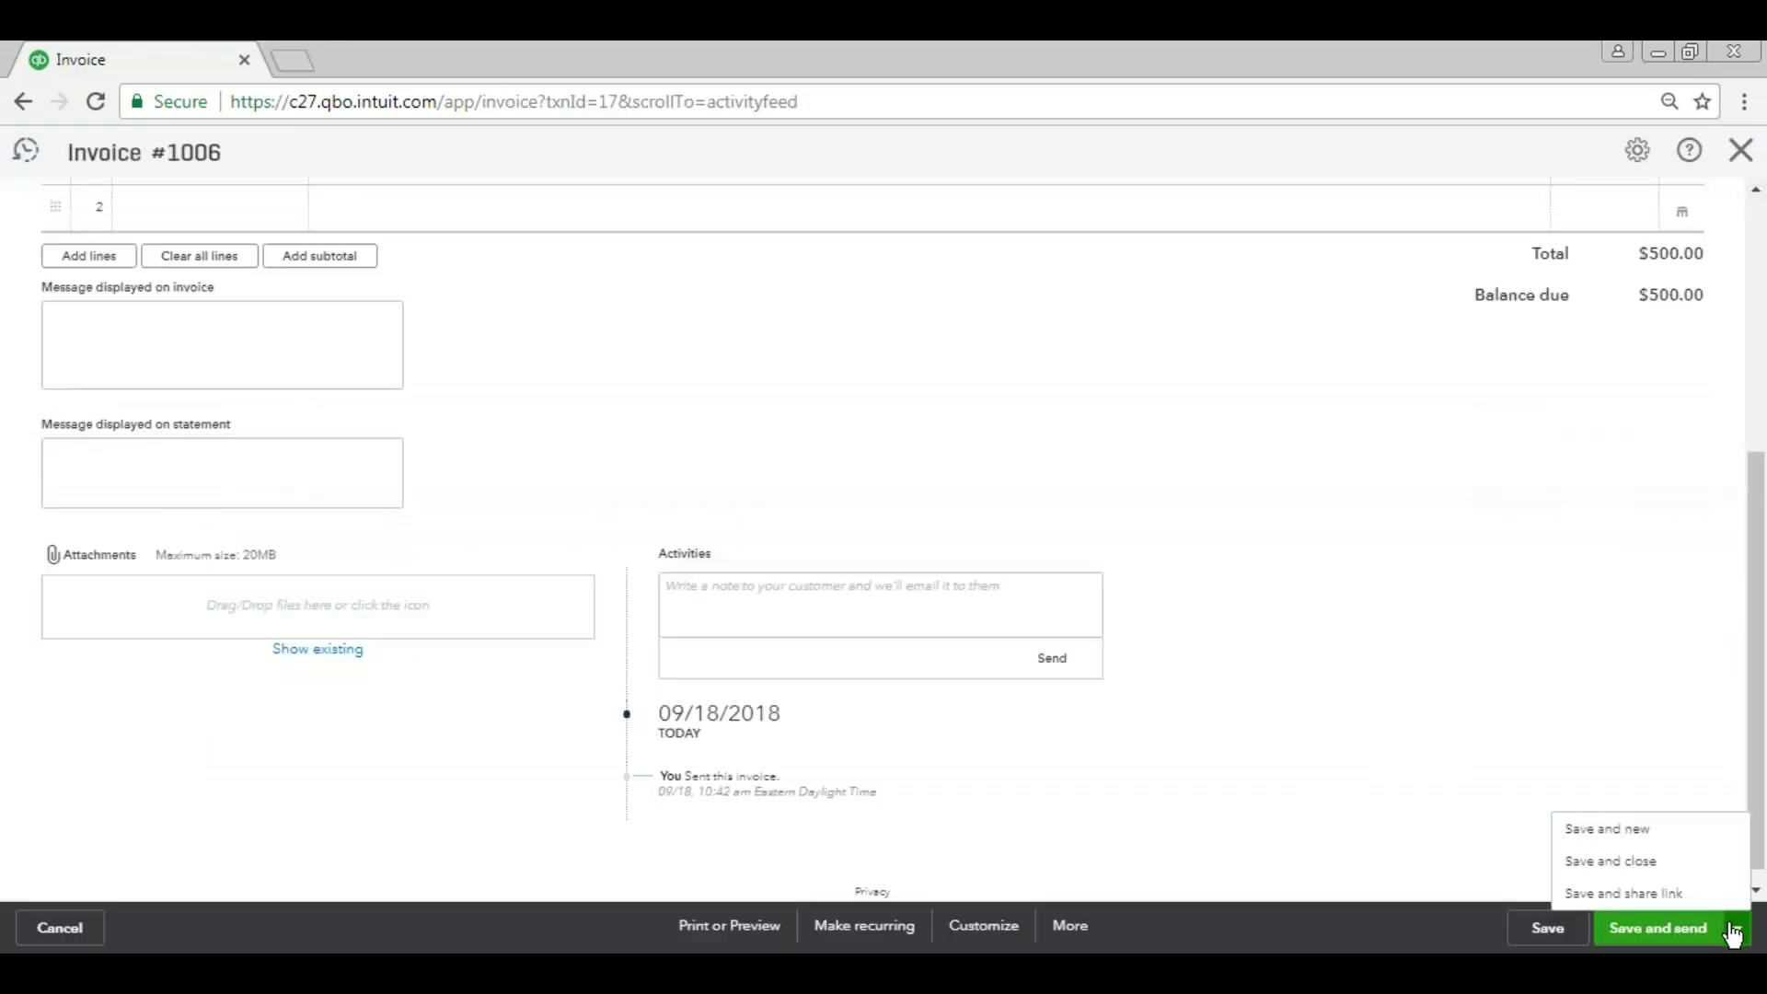
click(1671, 928)
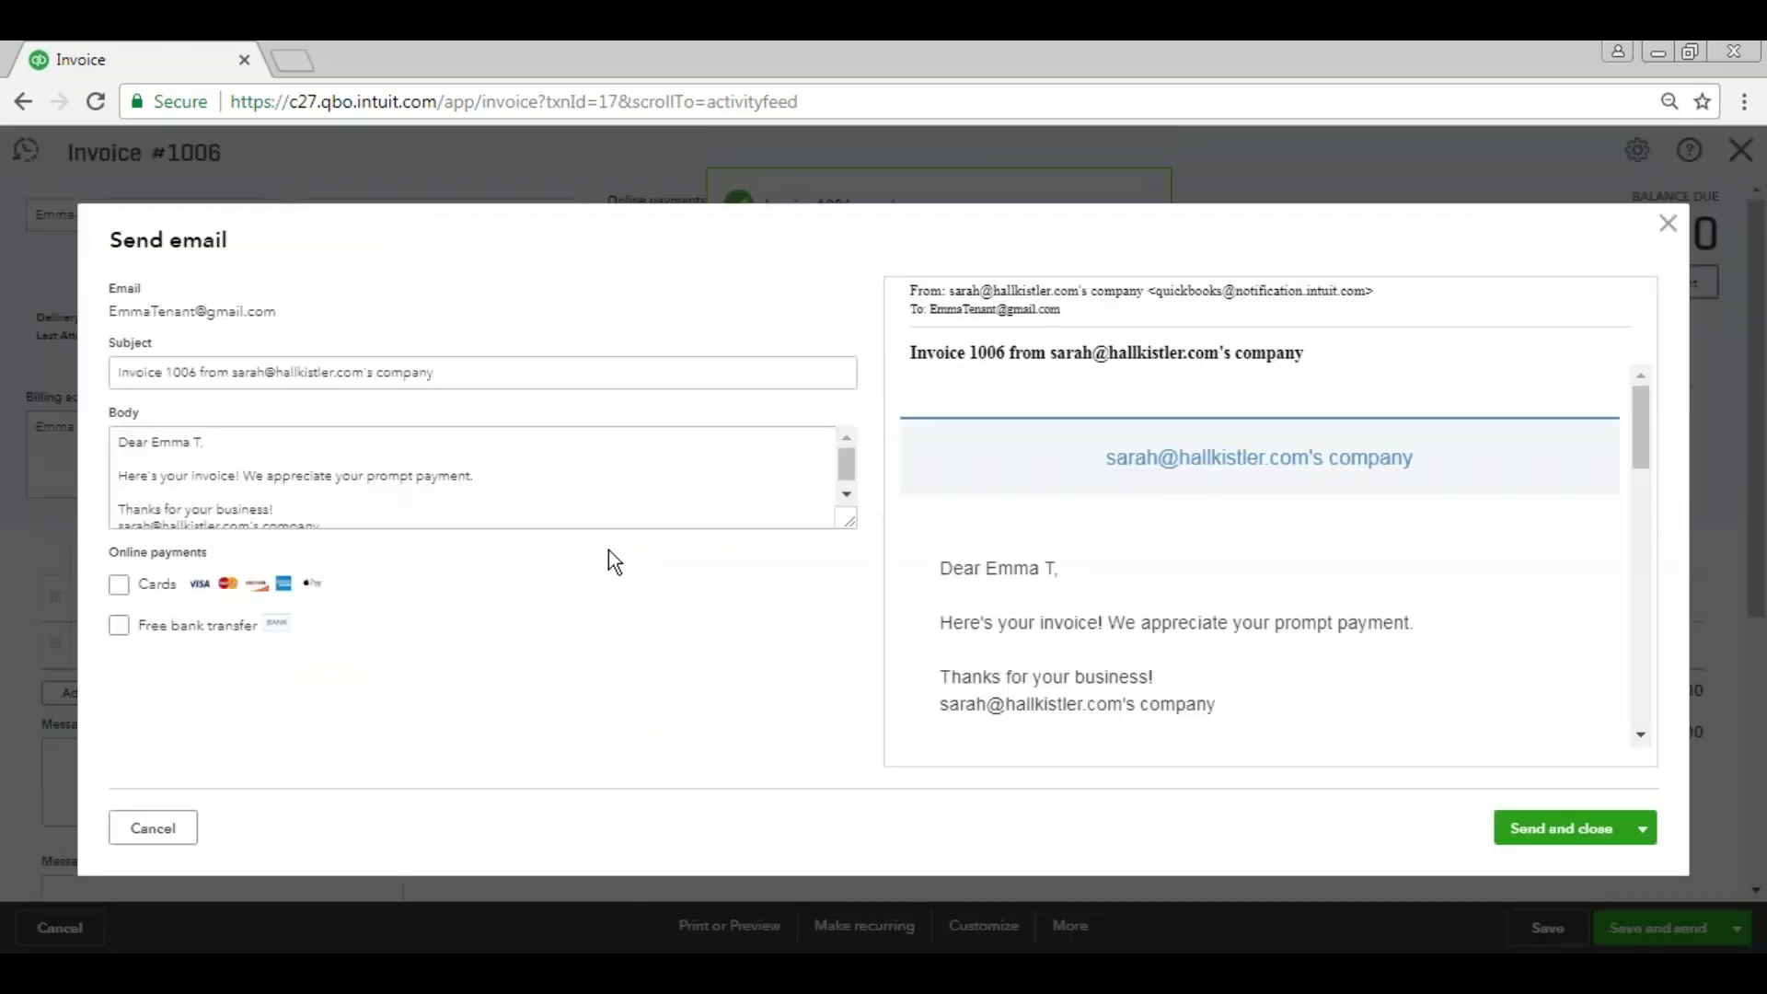
click(475, 477)
click(489, 478)
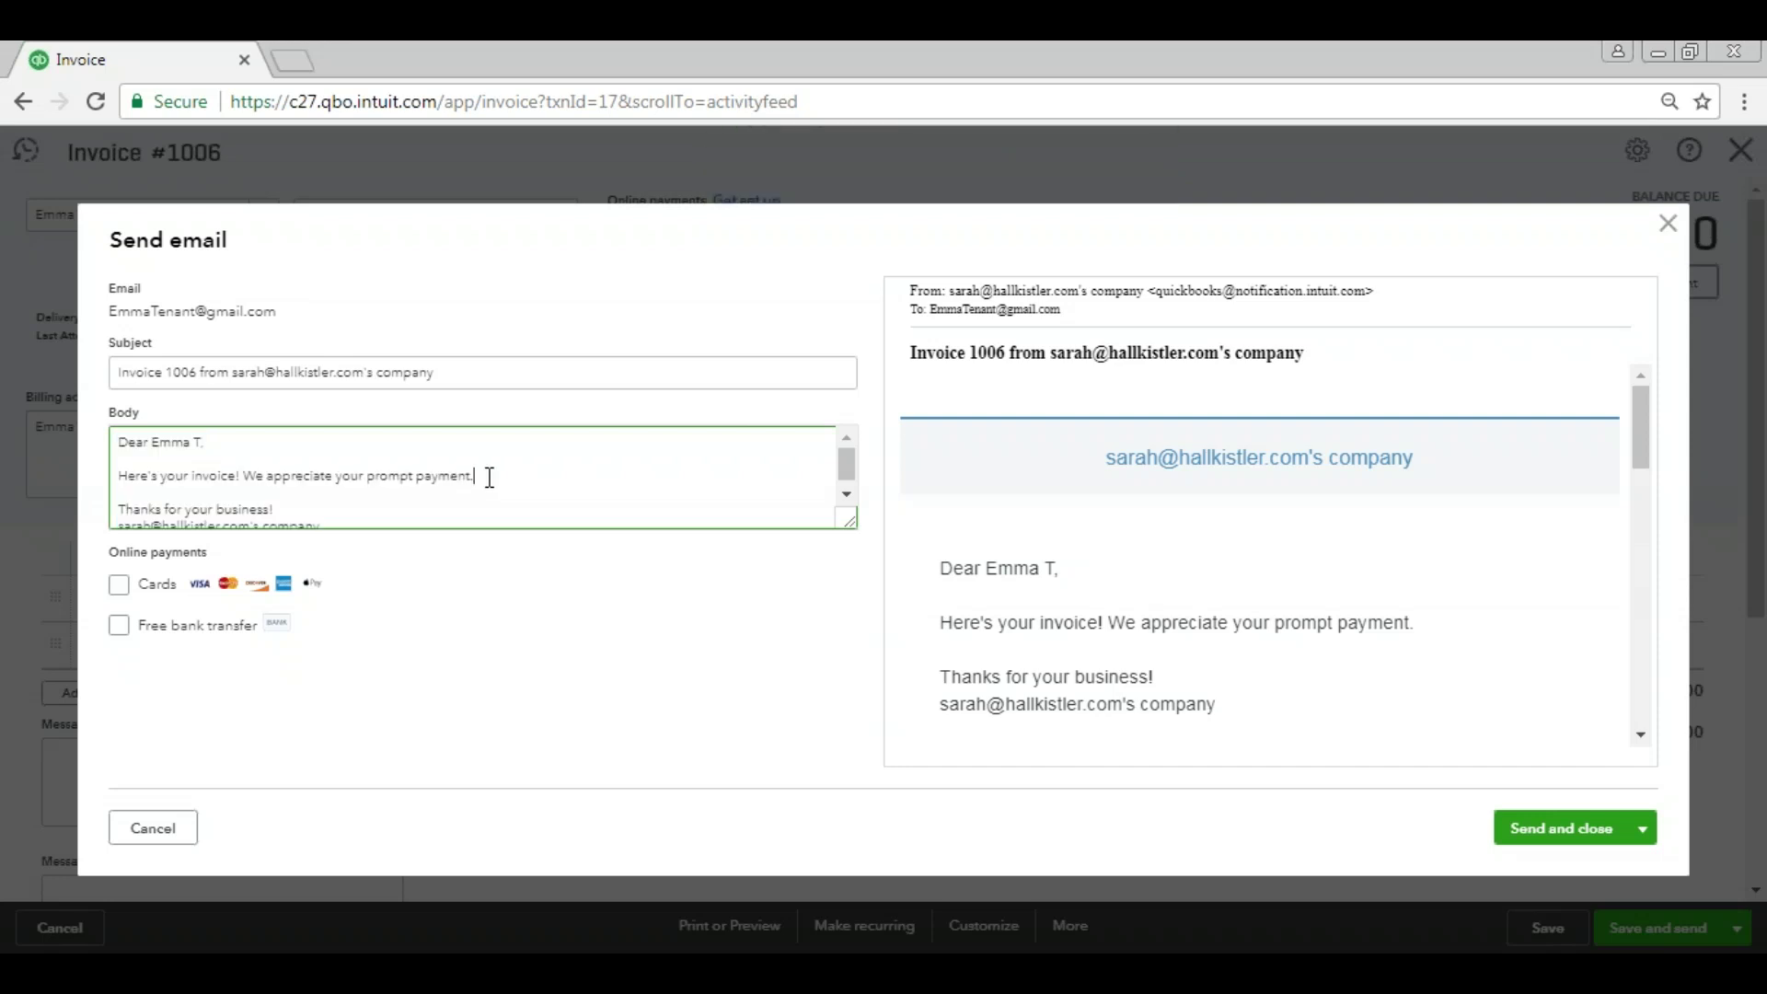
key(Return)
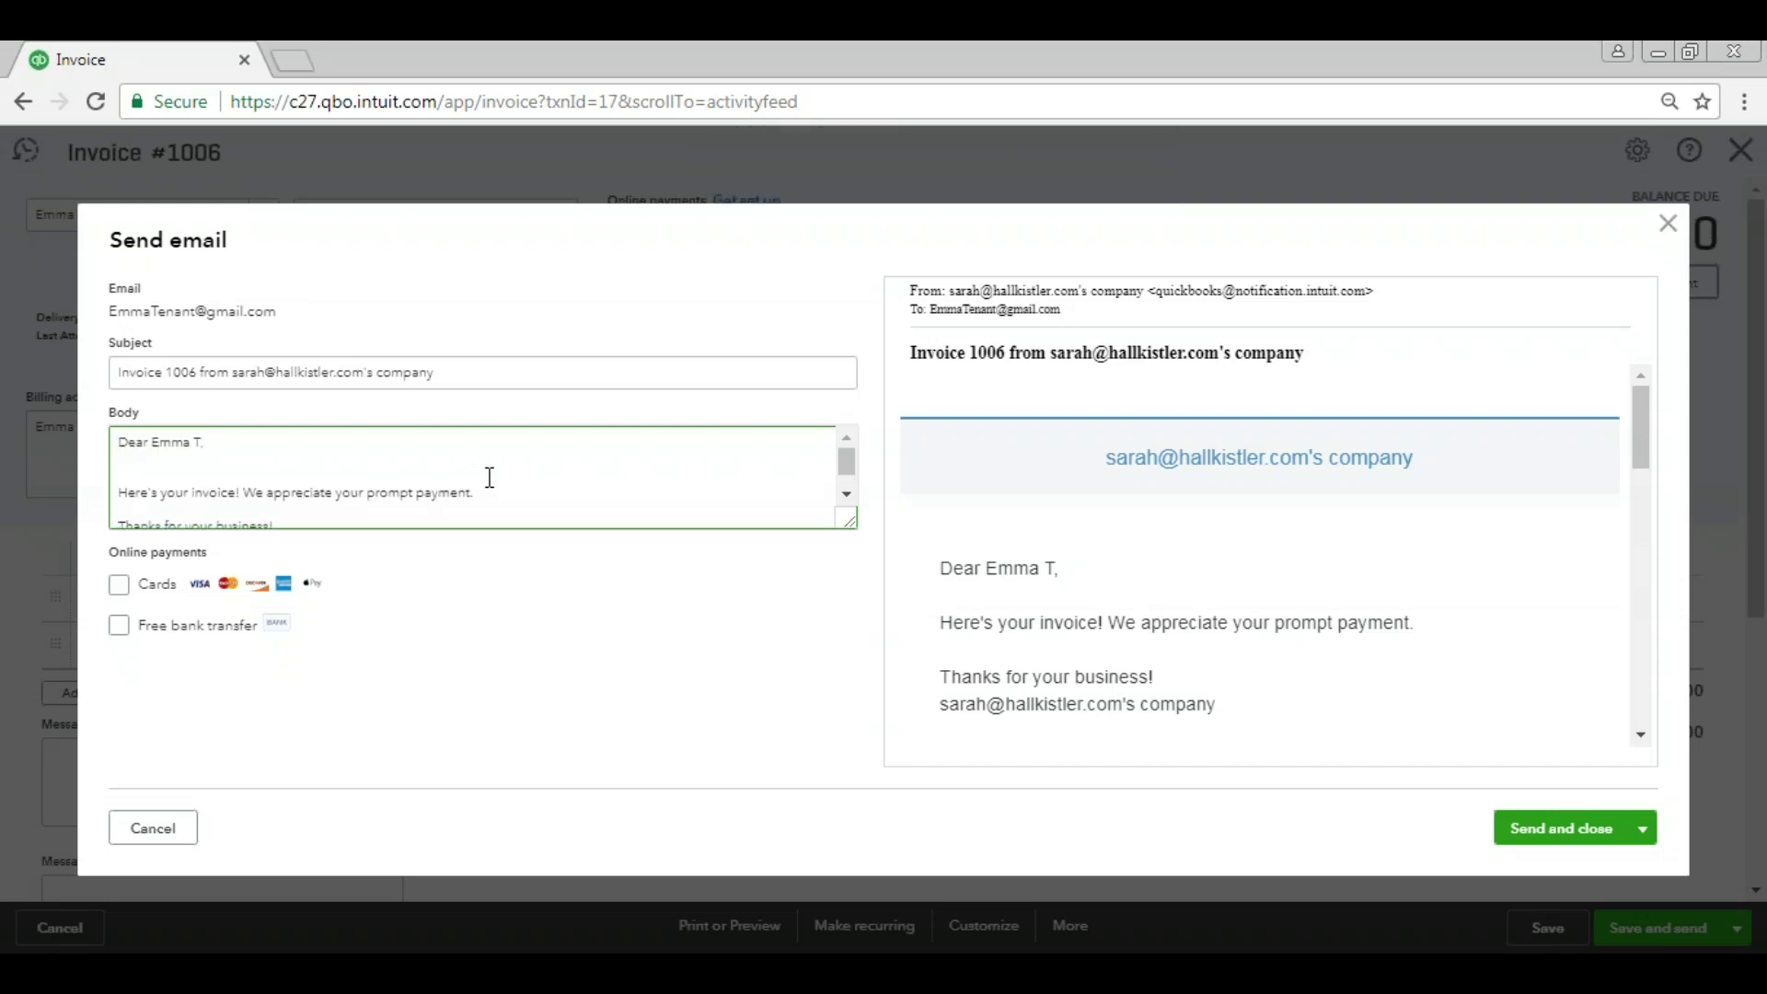
key(Return)
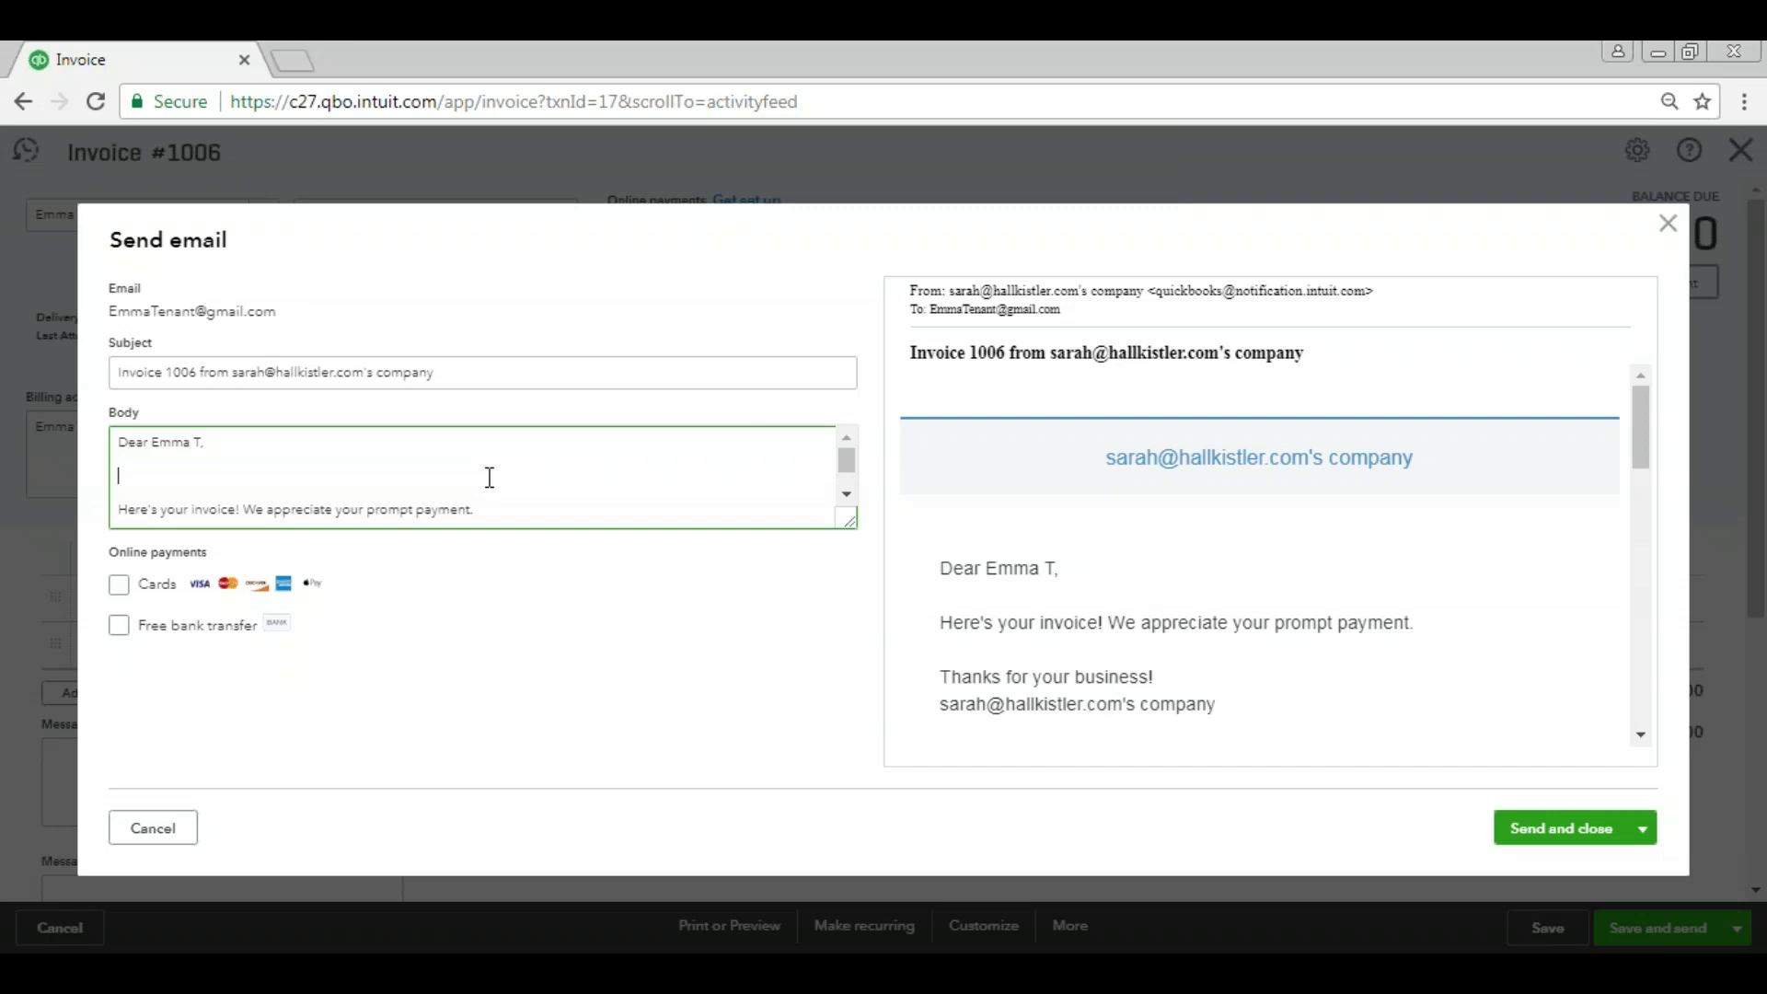
text(THIS INVOICE IS OVERDUE!!)
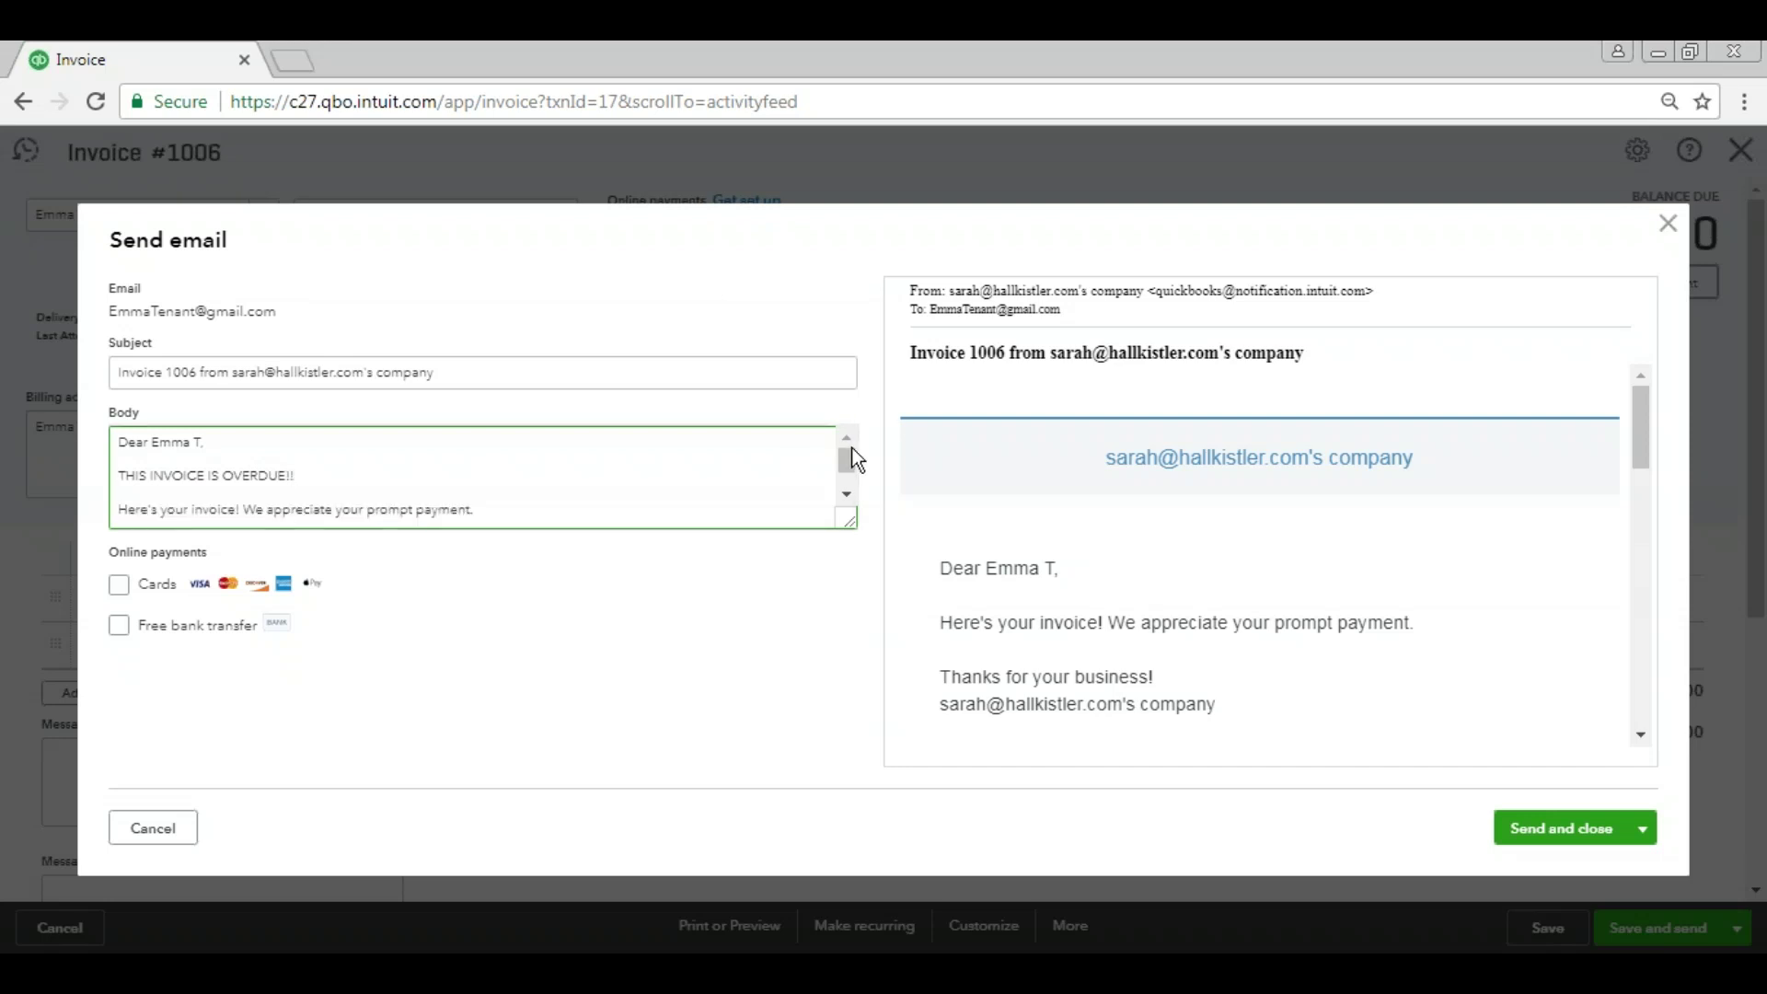
Check the overdue line in the email preview and send the reminder.
drag(851, 459, 911, 473)
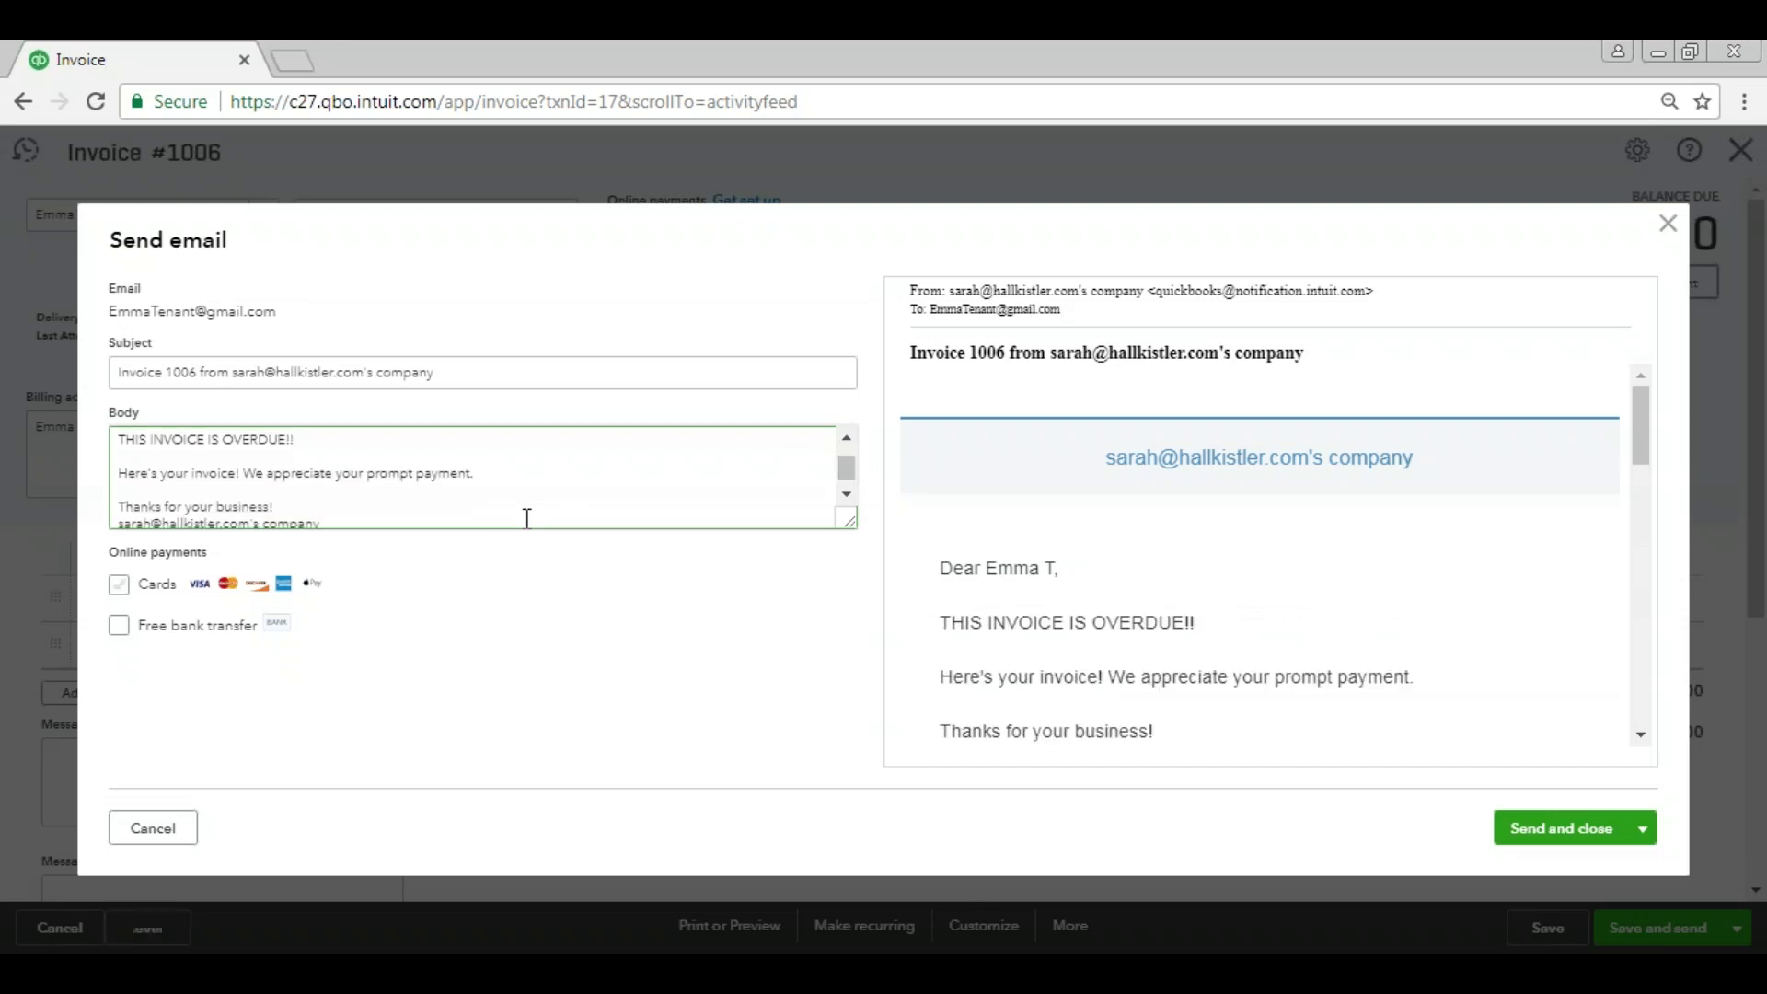
drag(1650, 450, 1651, 478)
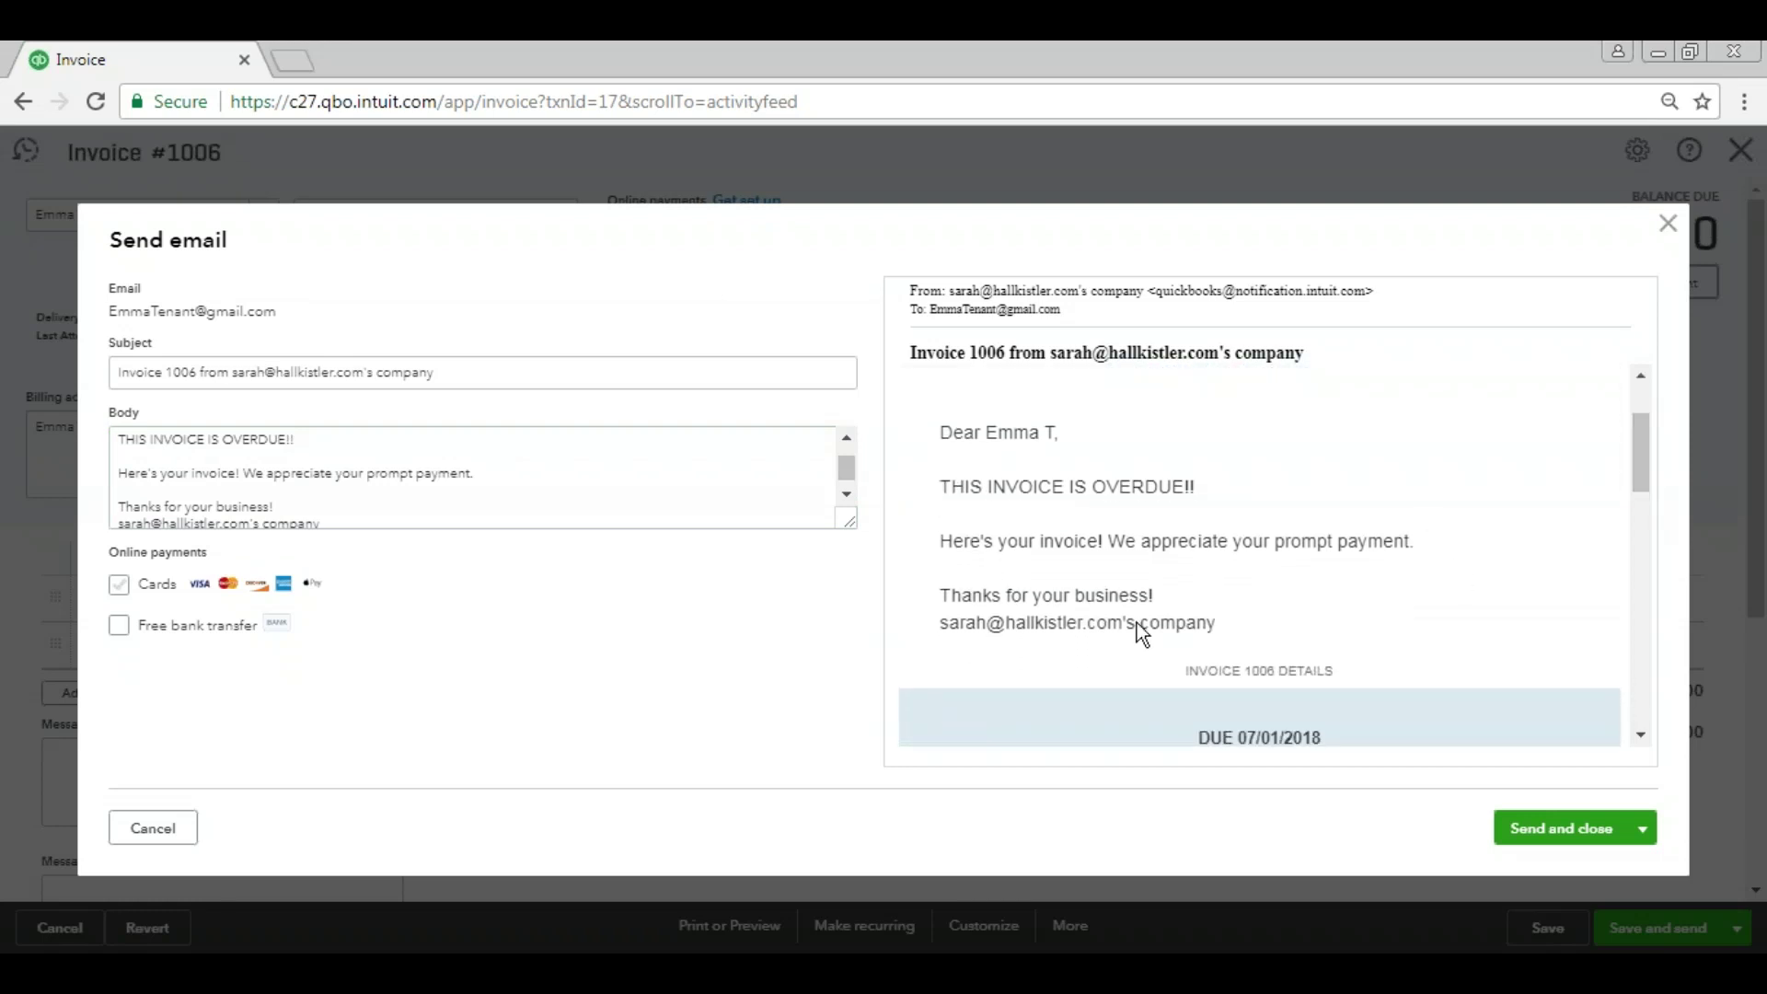
drag(960, 482, 1182, 515)
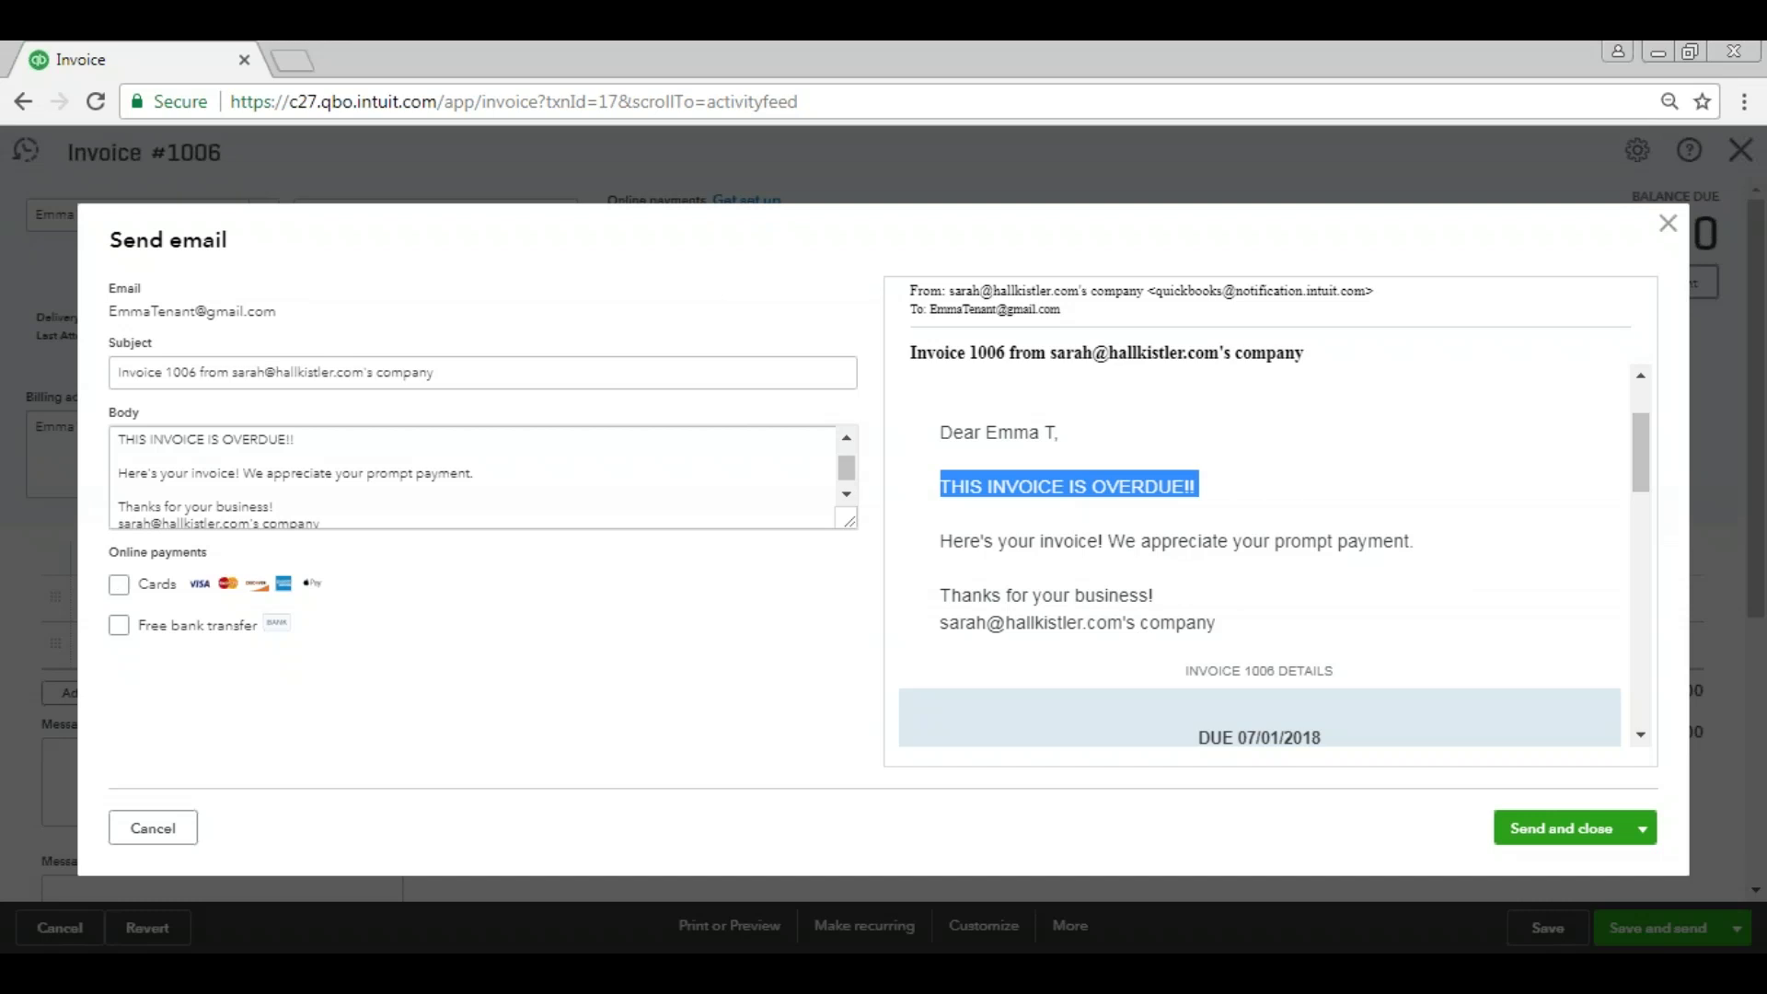
click(530, 470)
key(ctrl+a)
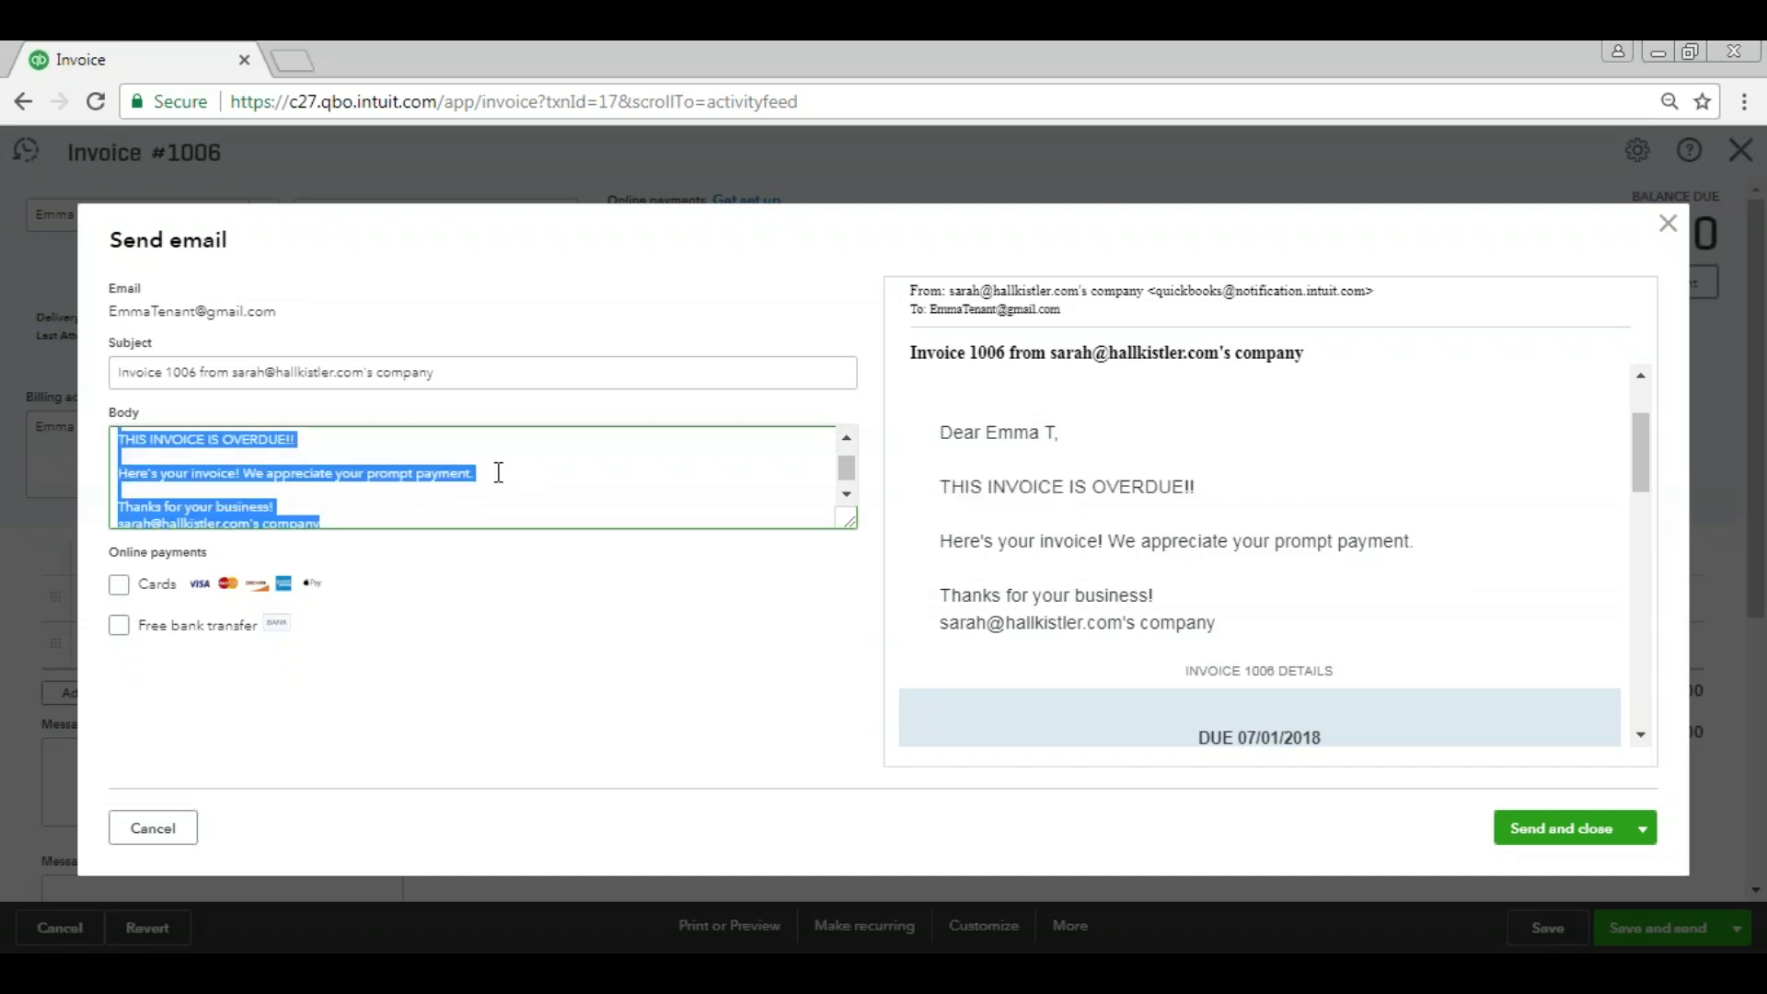
click(436, 458)
click(504, 477)
key(shift+Left)
key(shift+Left)
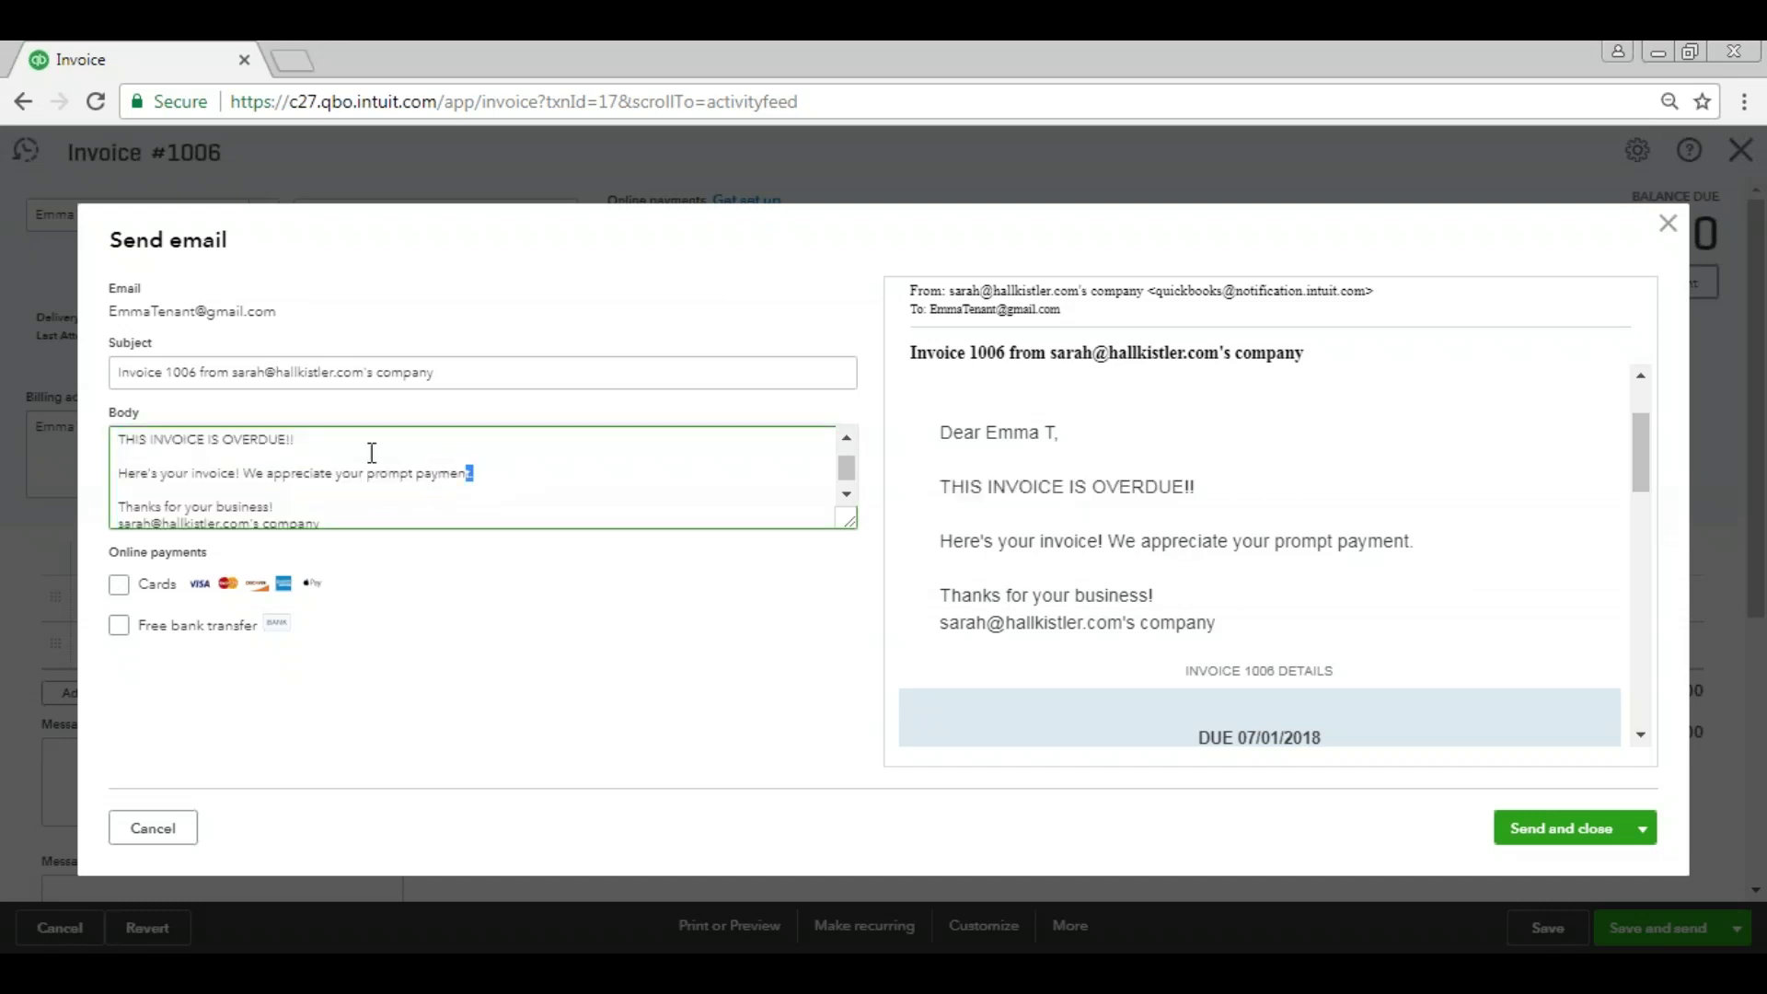
key(shift+Up)
click(705, 638)
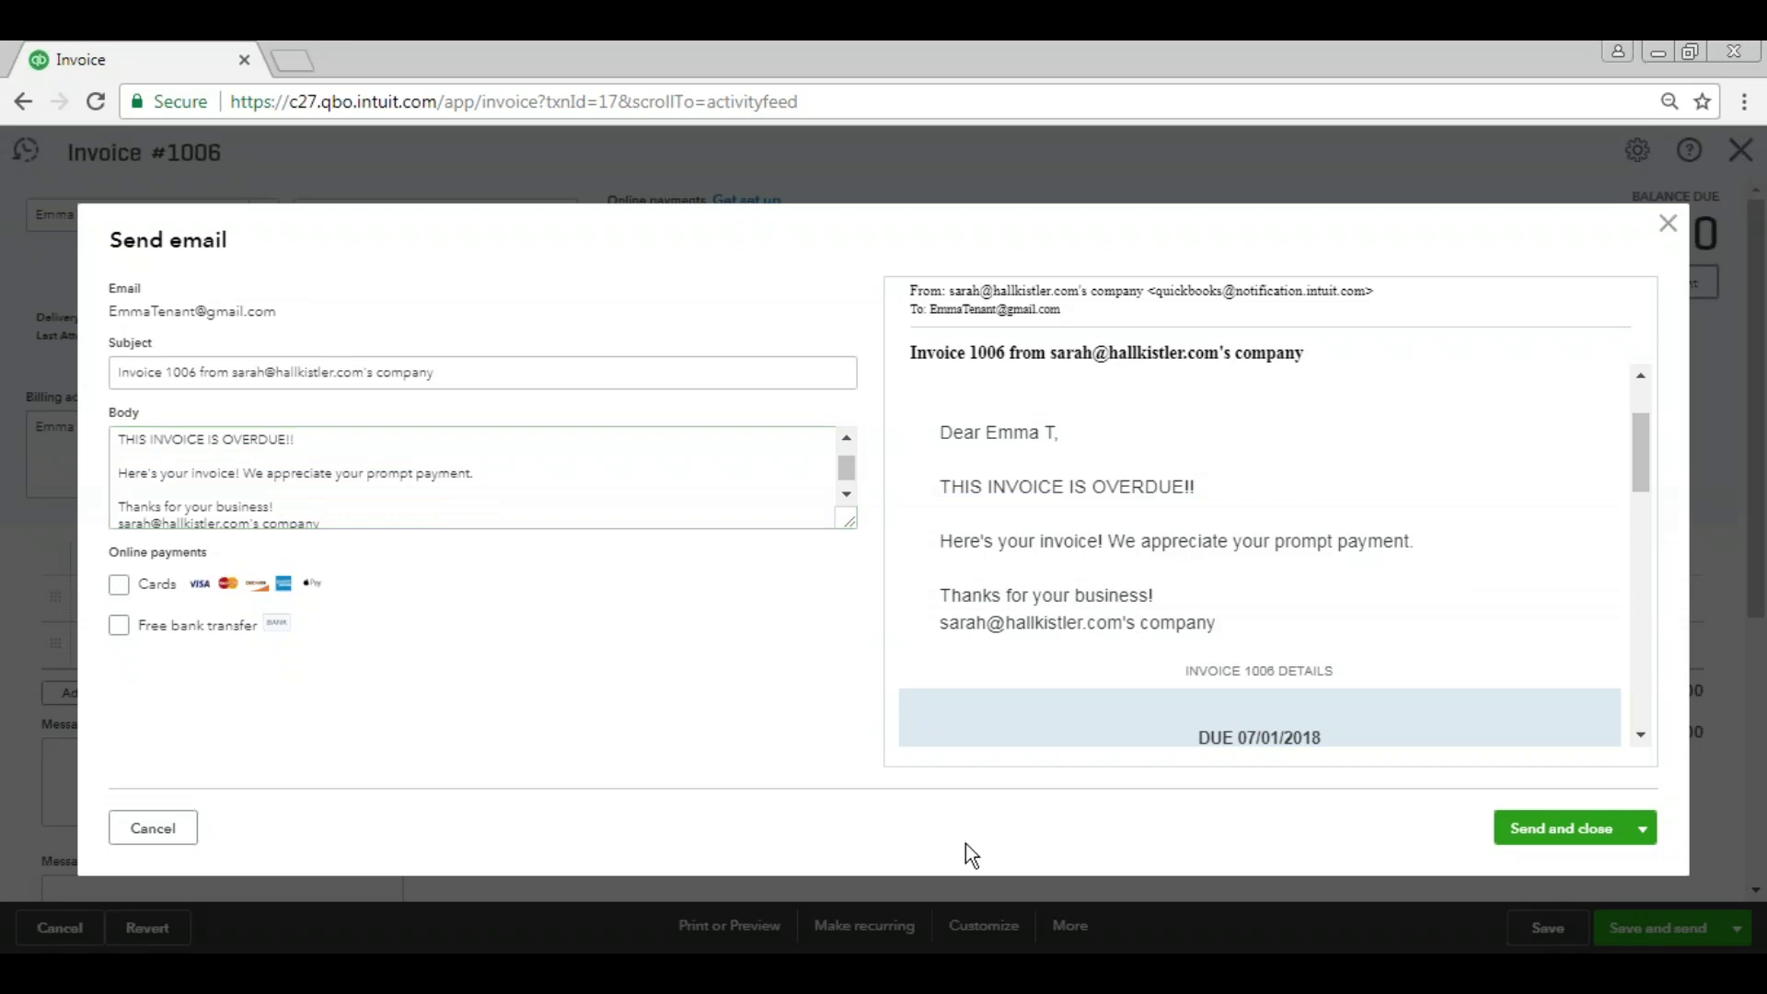
mouse_move(1647, 831)
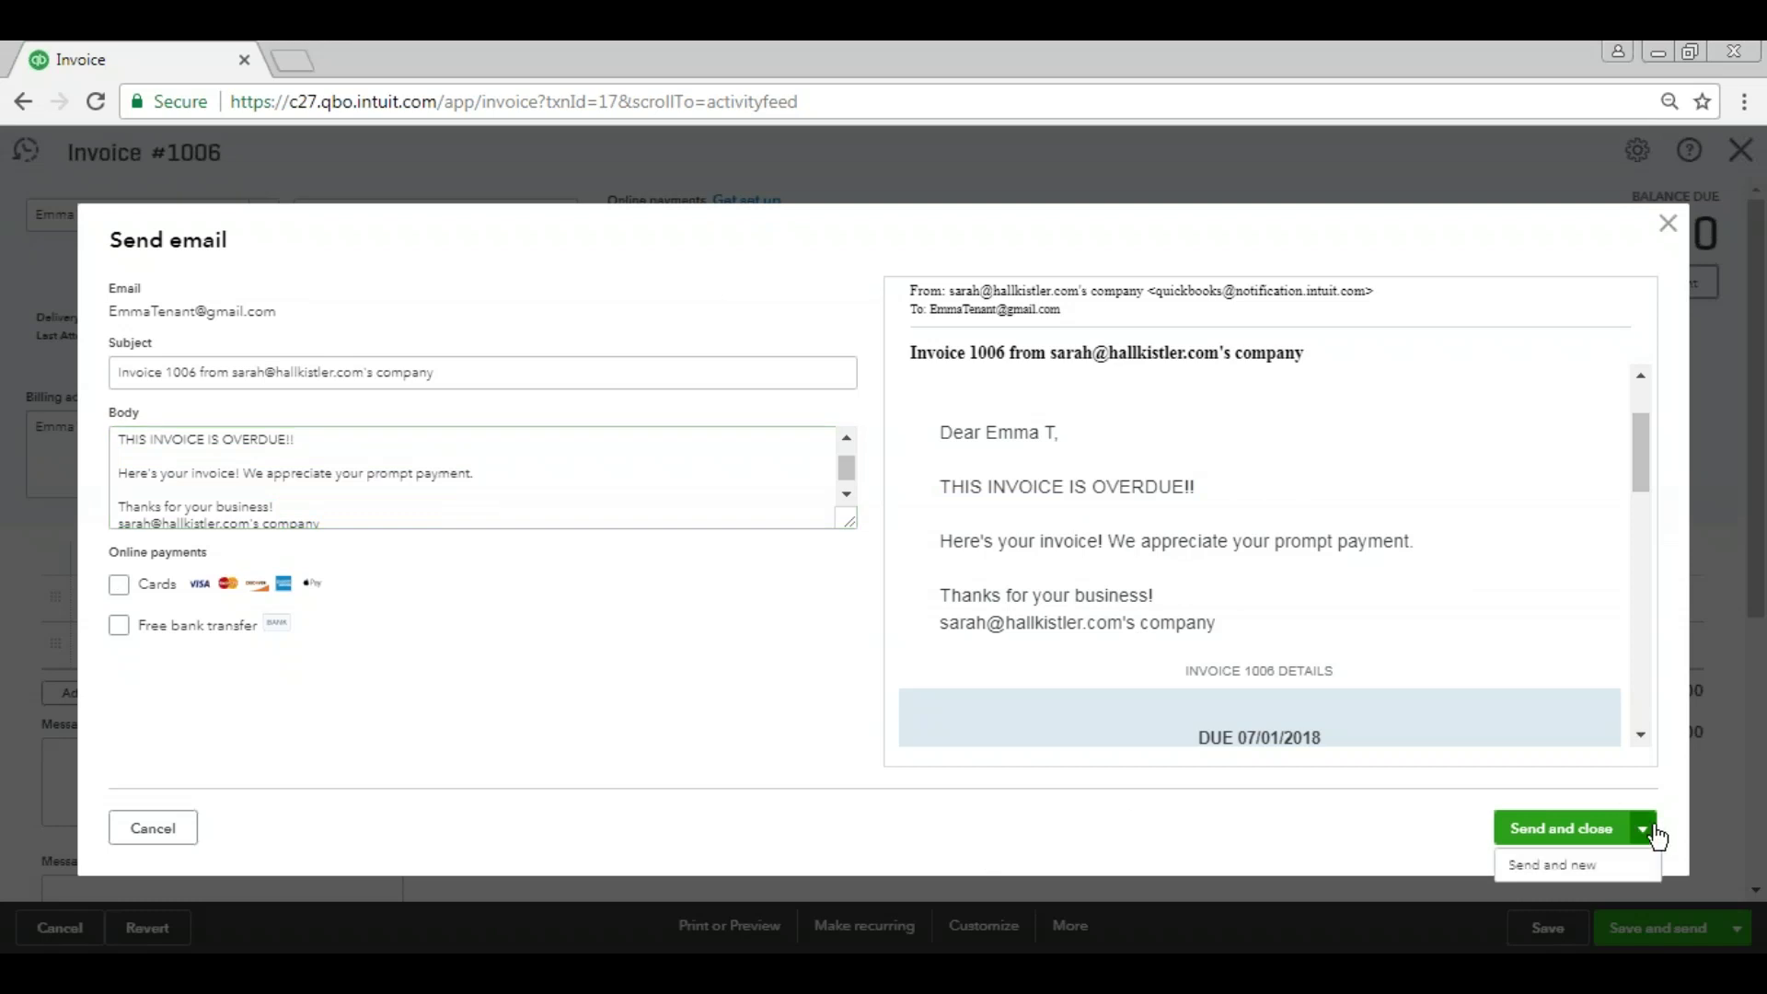
click(1580, 831)
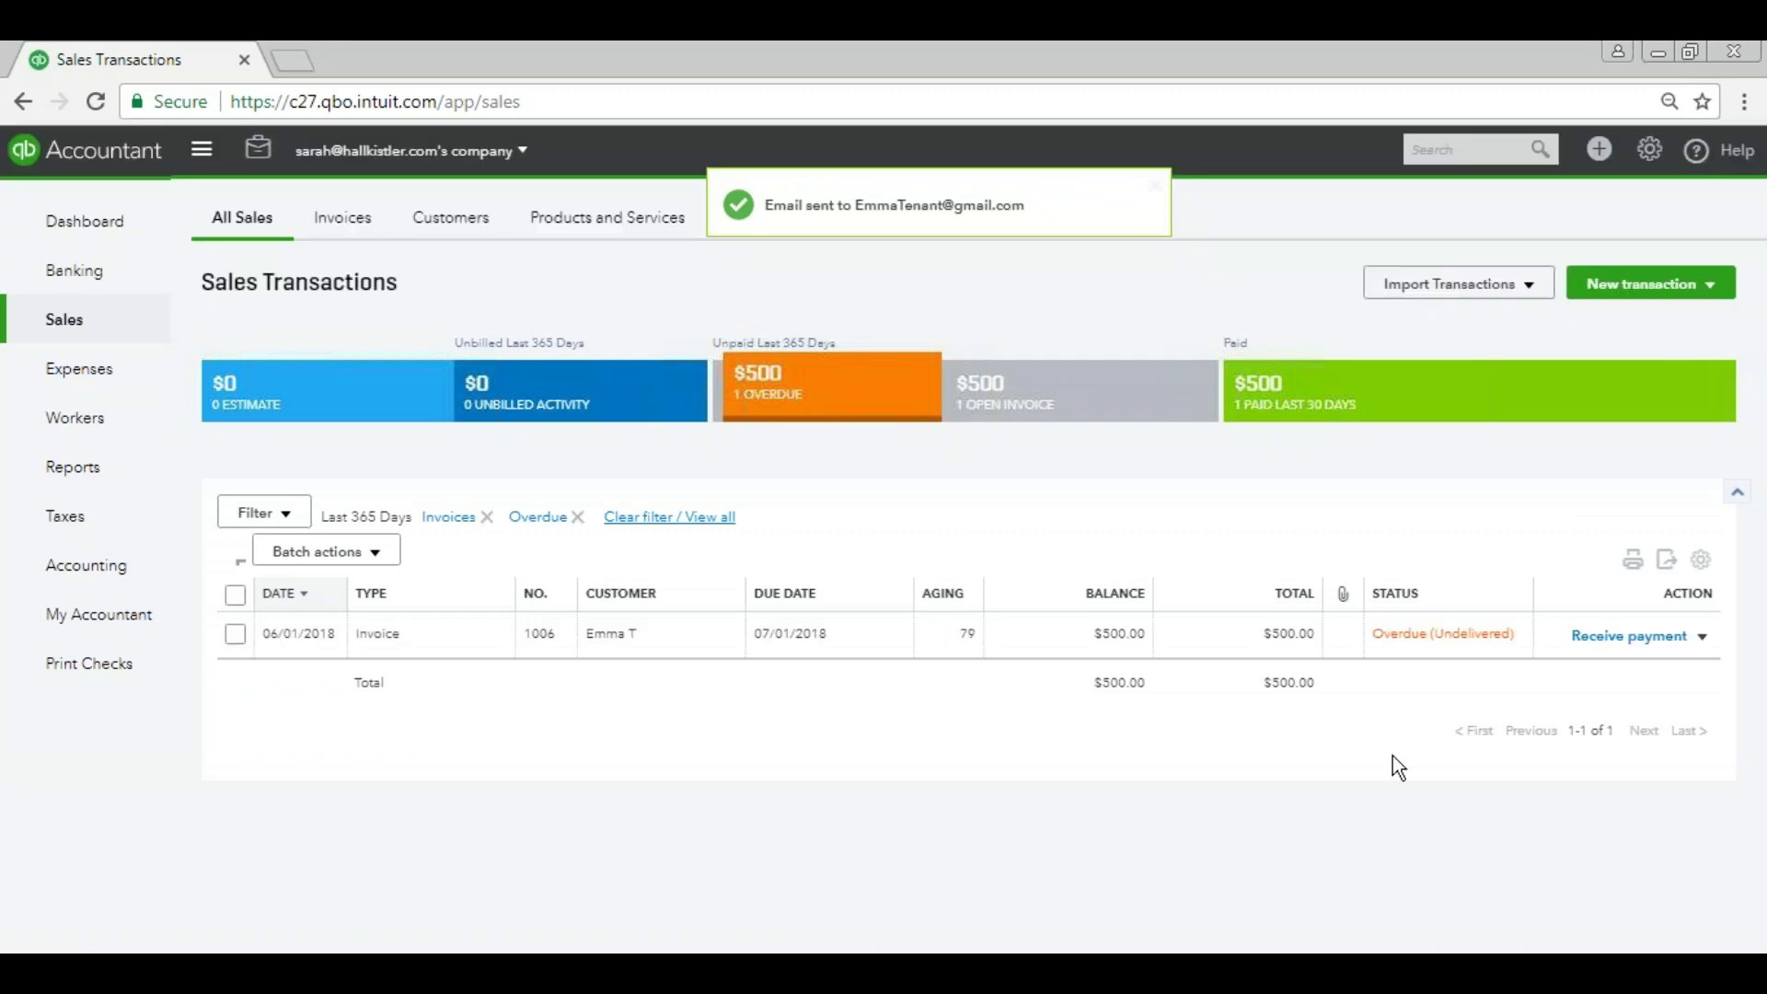
click(1649, 151)
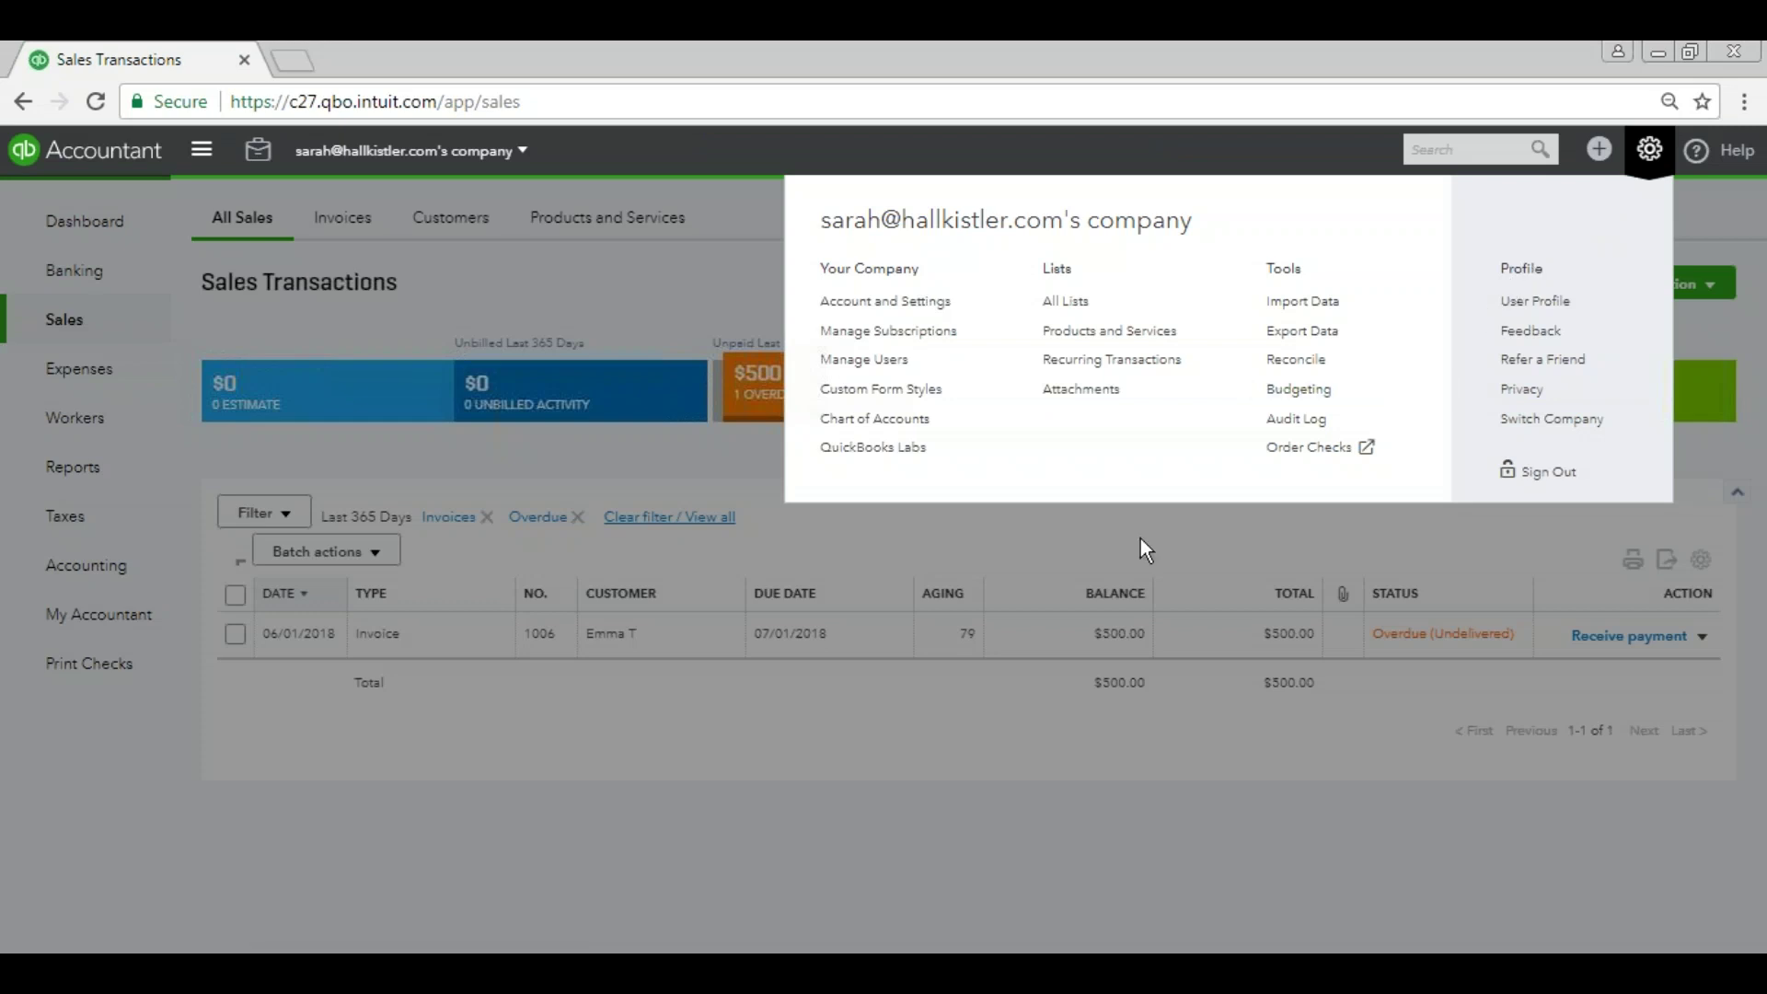
click(1141, 539)
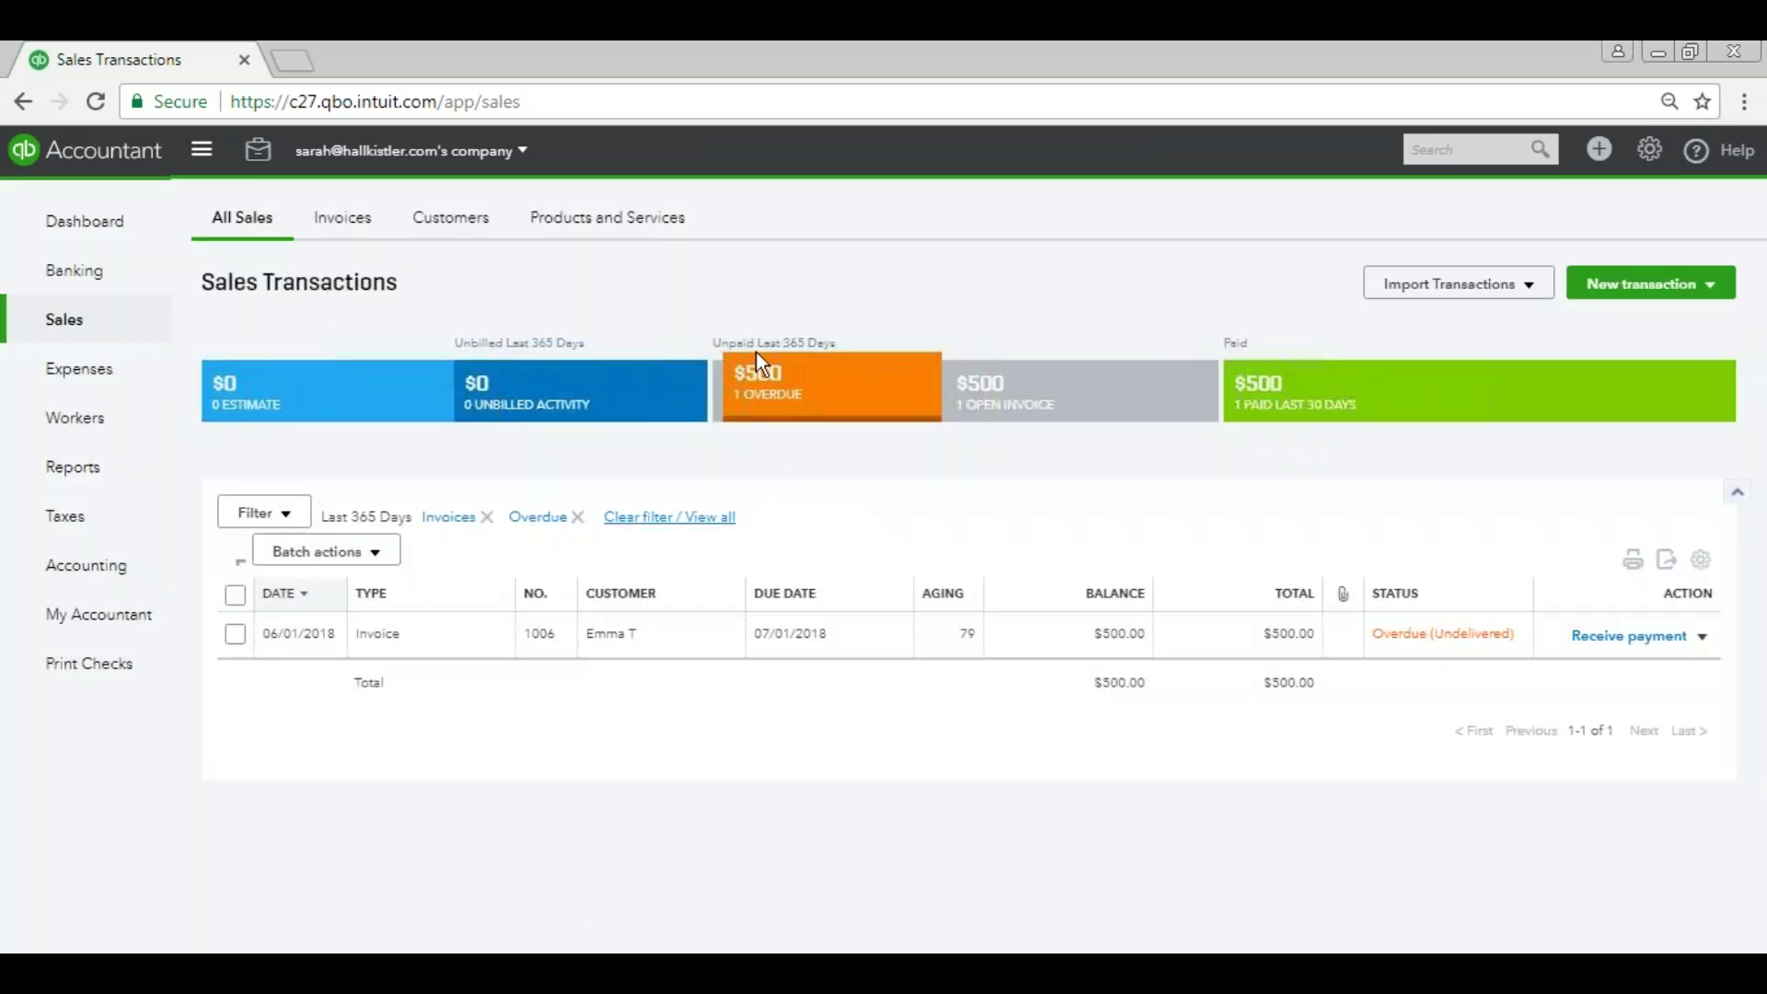